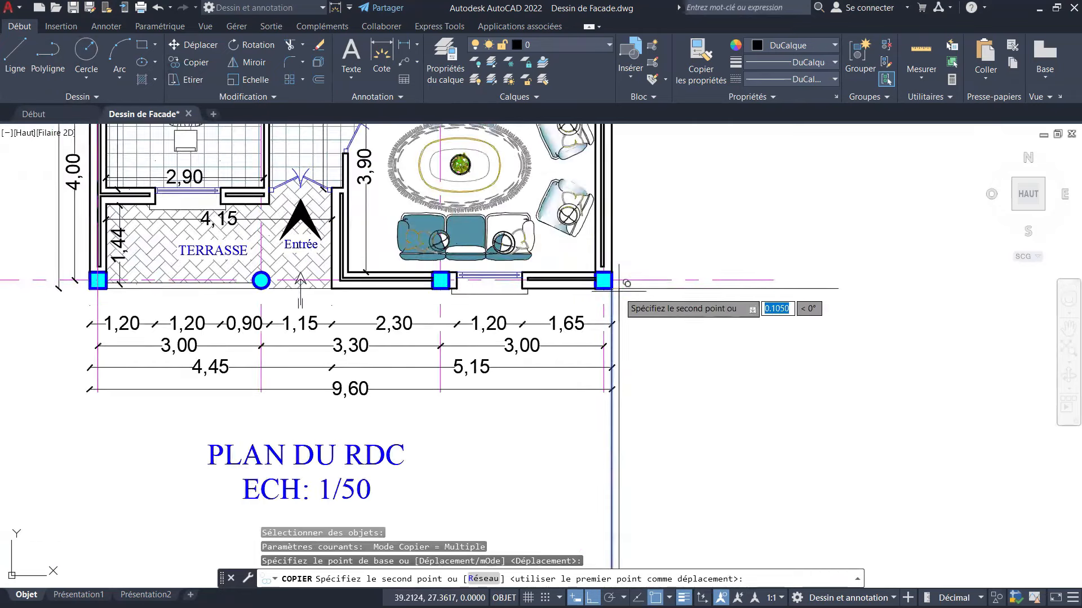
# Place a copy of the vertical projection line at the lower-left outer corner of the ground-floor plan.
pyautogui.scroll(4, 414, 280)
pyautogui.scroll(6, 523, 337)
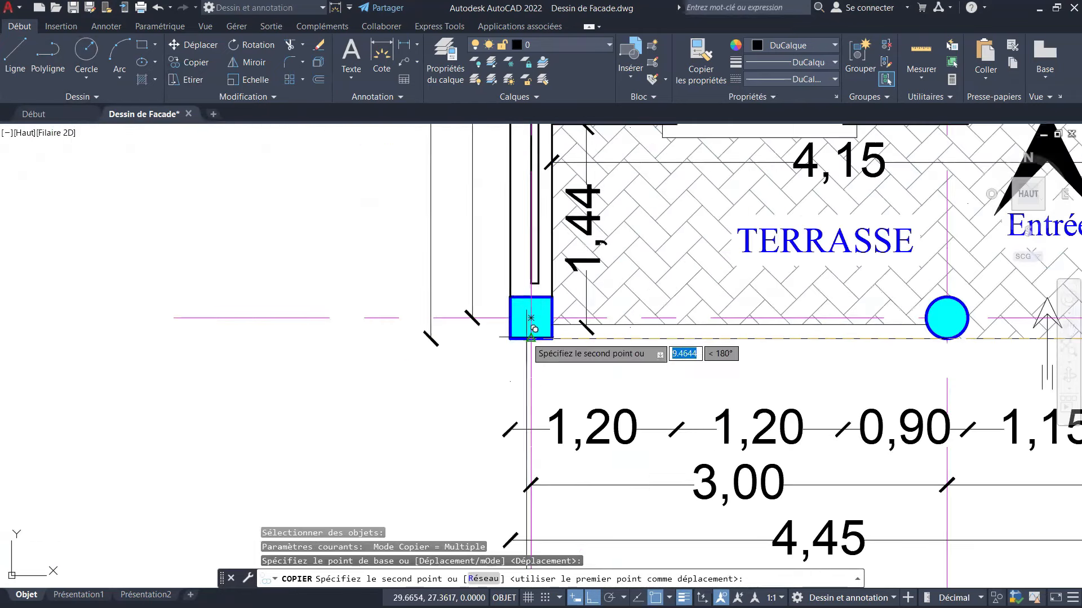
pyautogui.click(490, 331)
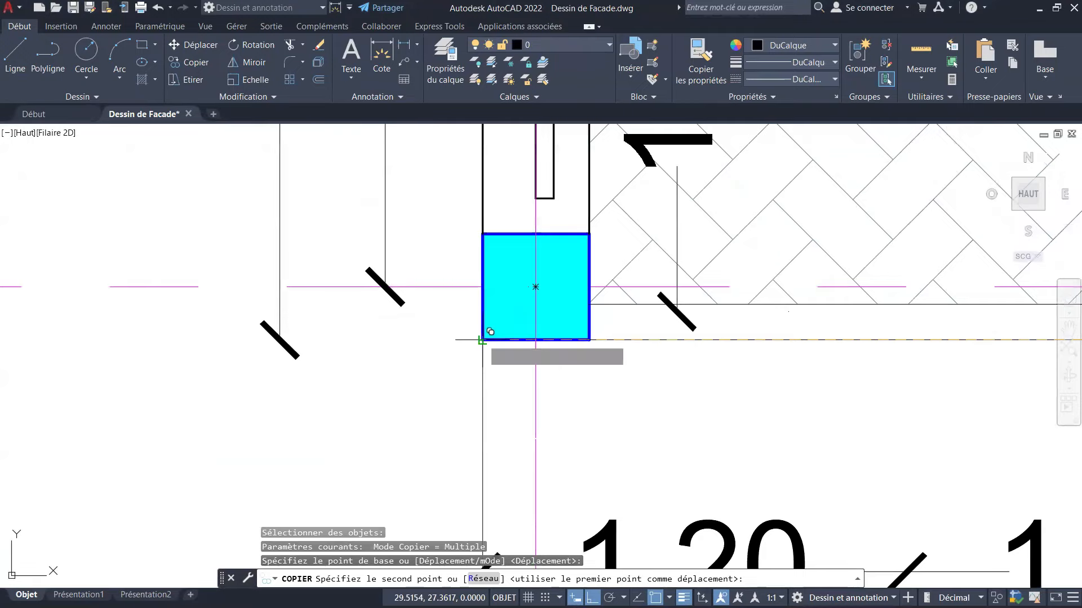
pyautogui.scroll(-5, 455, 192)
pyautogui.scroll(-6, 579, 248)
pyautogui.press('Escape')
pyautogui.press('Escape')
pyautogui.press('Escape')
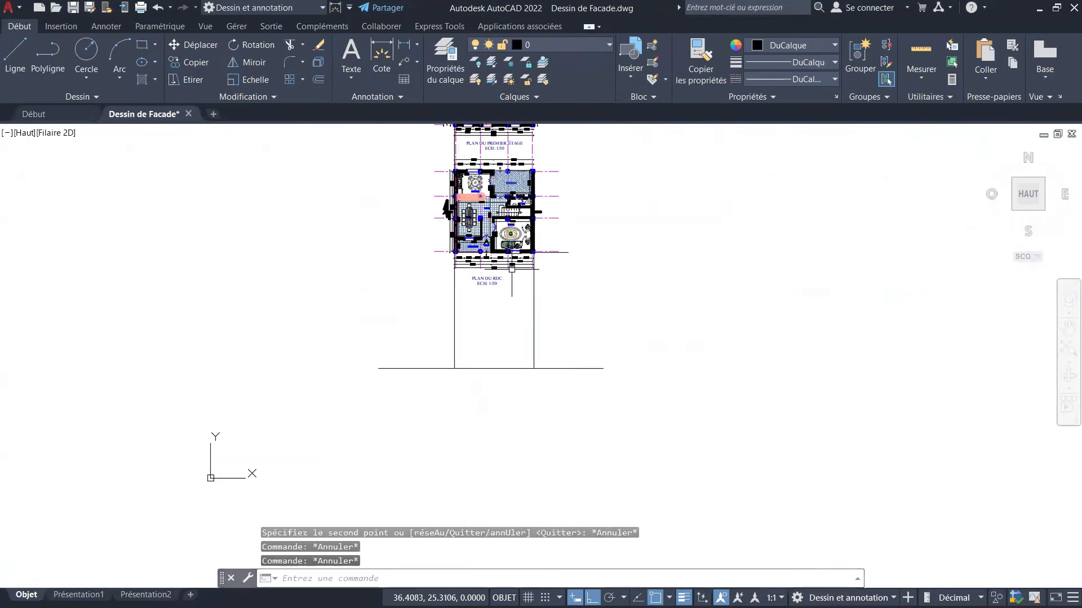
# Copy the horizontal ground line 3.06 m straight up to create the first level line.
pyautogui.scroll(4, 512, 285)
pyautogui.scroll(-3, 512, 264)
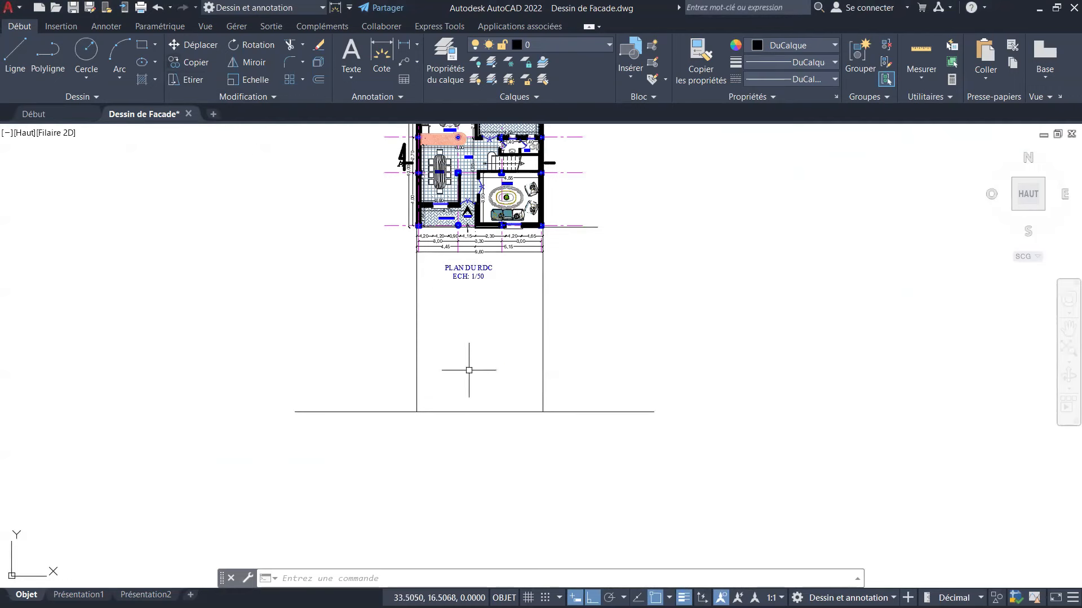
pyautogui.click(191, 62)
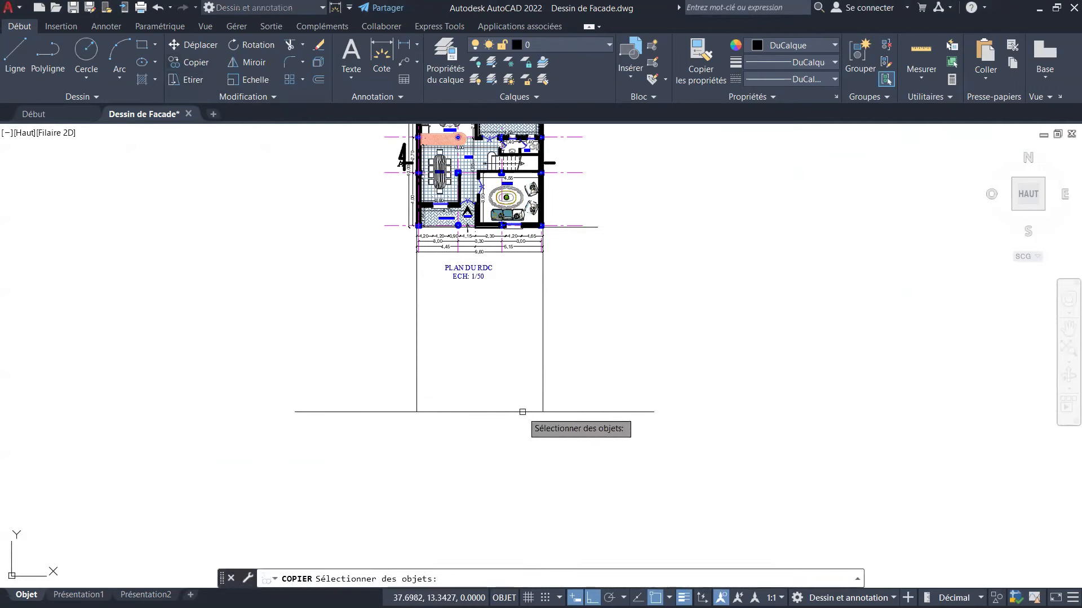
pyautogui.click(522, 412)
pyautogui.press('Return')
pyautogui.click(582, 412)
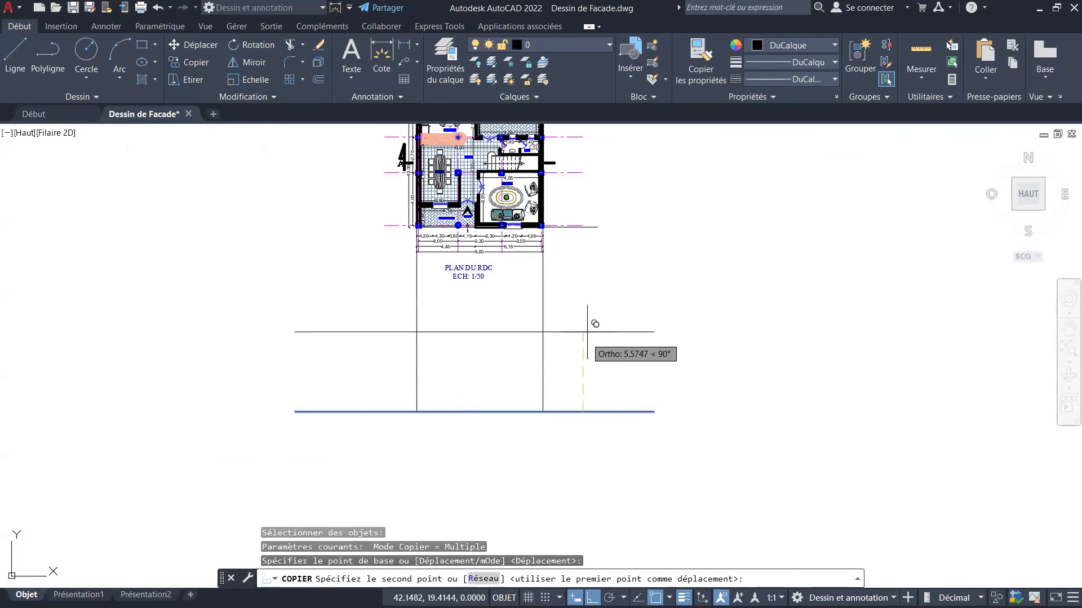
pyautogui.write('3.')
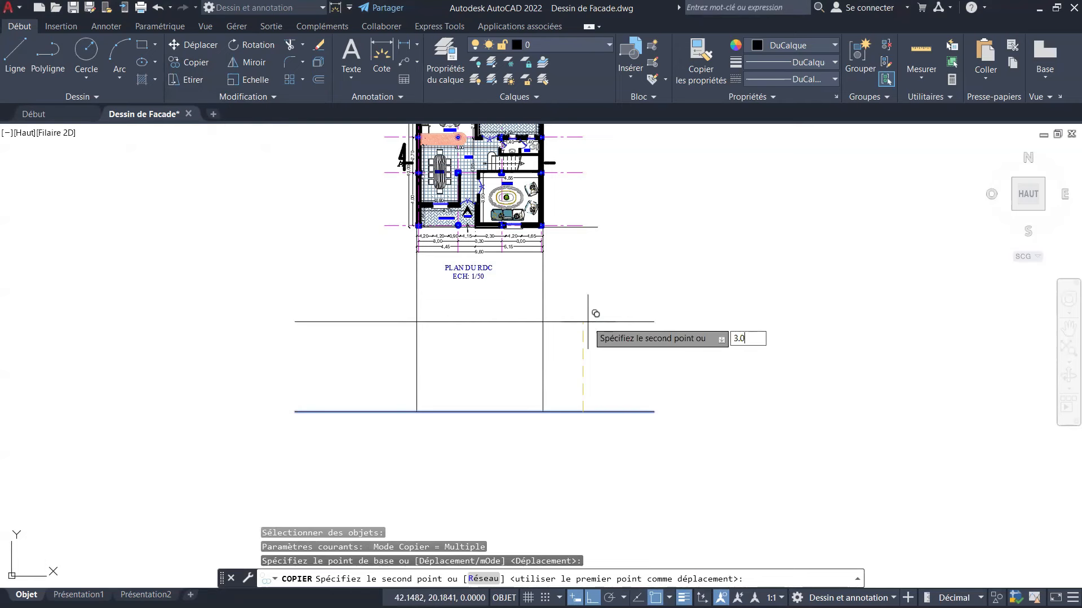
pyautogui.write('06')
pyautogui.press('Return')
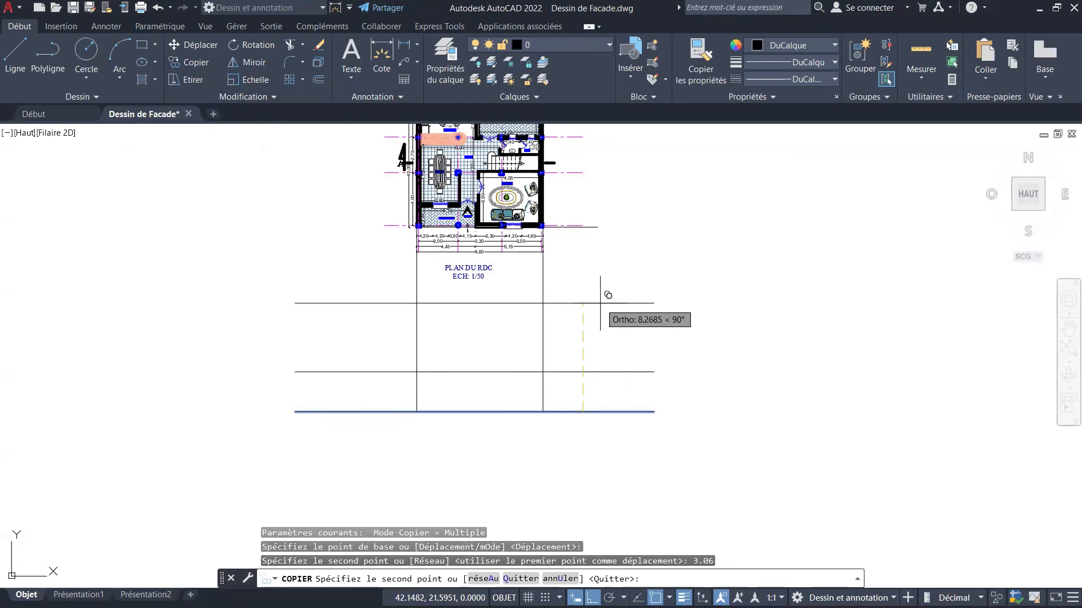
# Place two more copies of the ground line, 6.12 m and 8.12 m above the original.
pyautogui.write('6.')
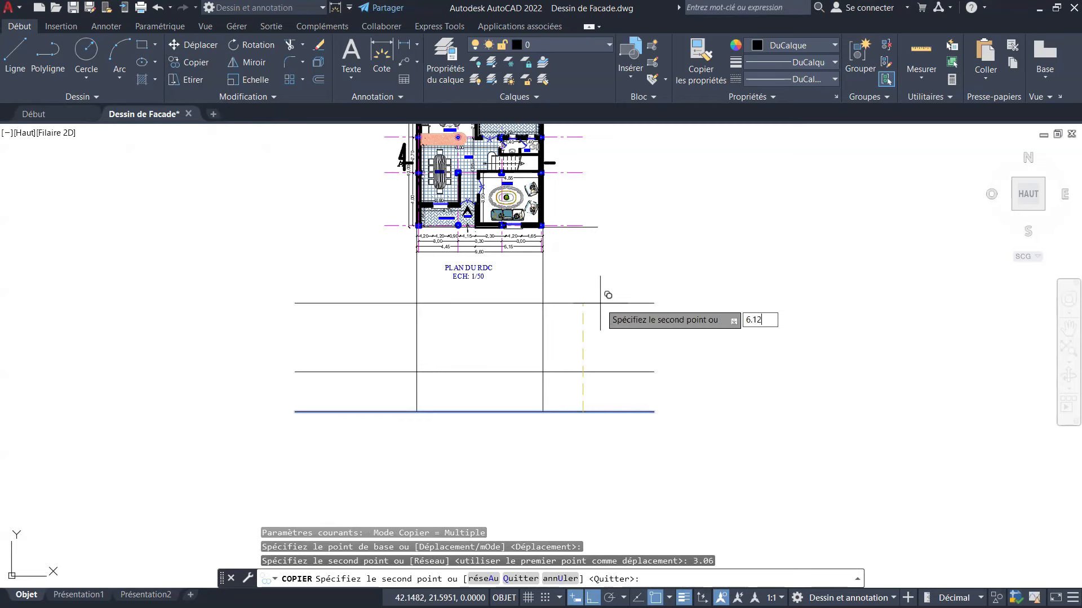
pyautogui.write('12')
pyautogui.press('Return')
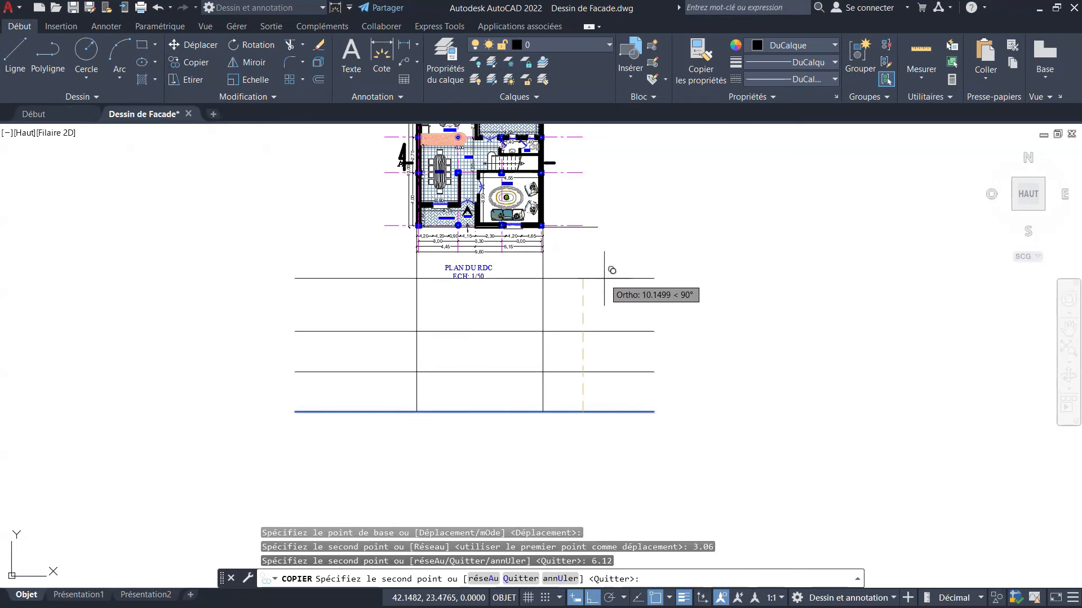
pyautogui.write('8.1')
pyautogui.press('Return')
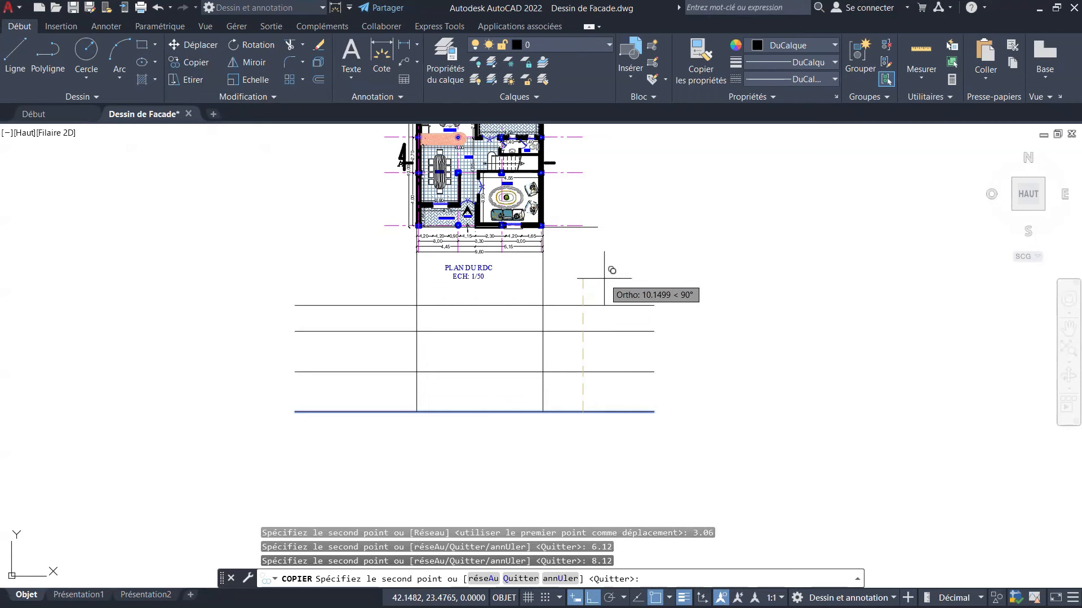
pyautogui.press('Escape')
pyautogui.press('Escape')
pyautogui.press('Escape')
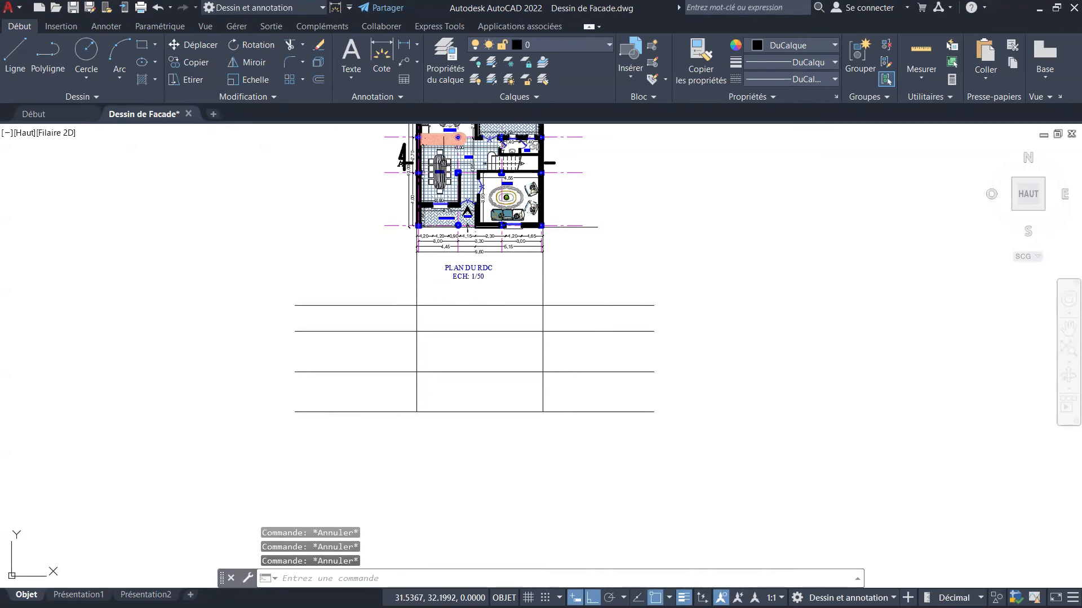
# Trim the three upper level lines where they extend past the right vertical projection line.
pyautogui.scroll(5, 610, 298)
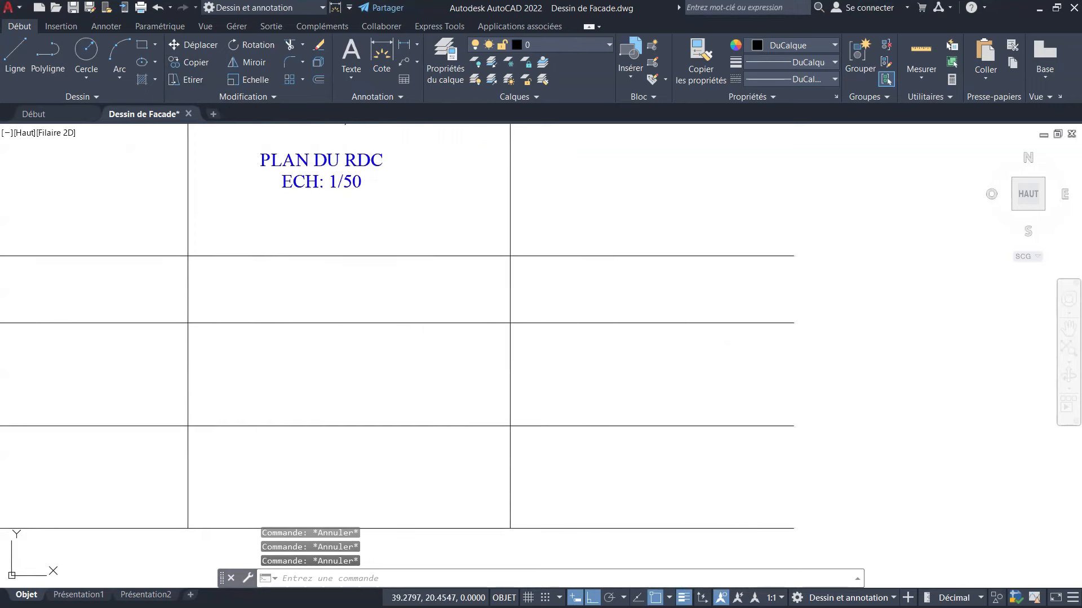
pyautogui.scroll(-2, 419, 185)
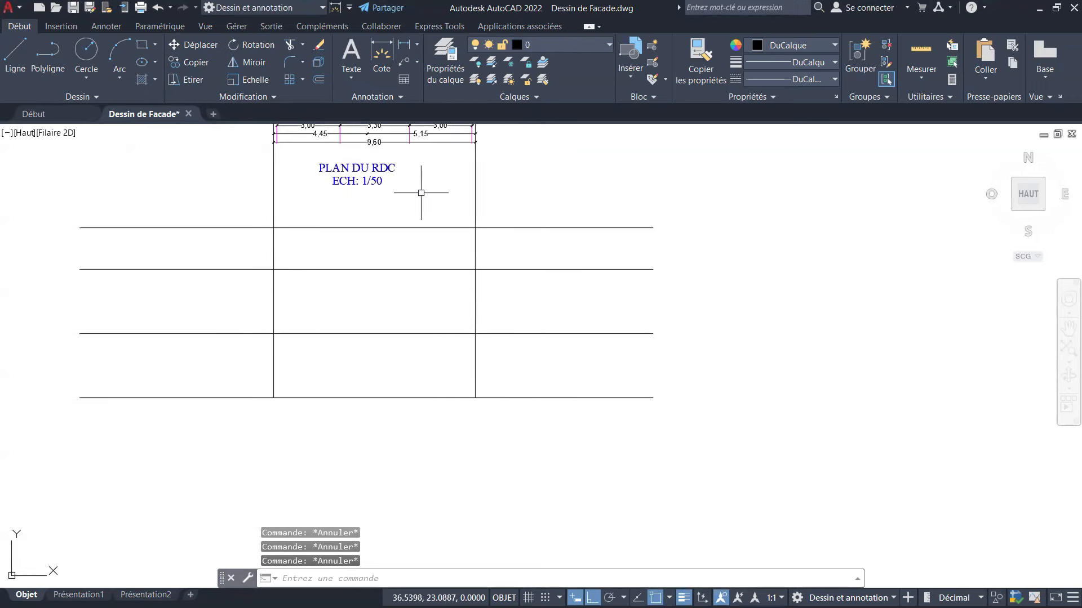
pyautogui.click(290, 46)
pyautogui.scroll(2, 532, 217)
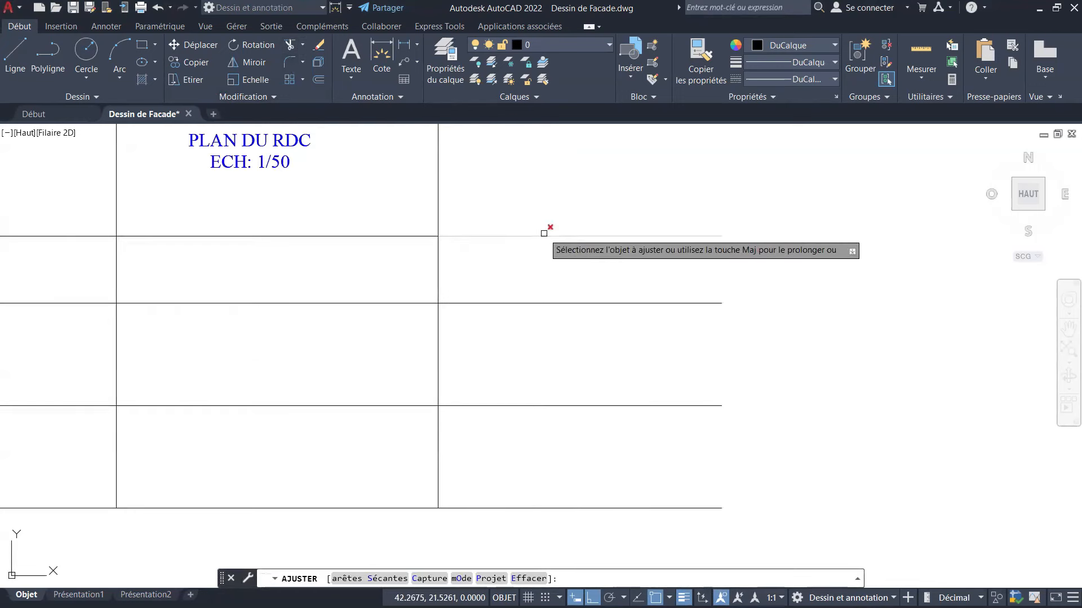
pyautogui.click(542, 235)
pyautogui.click(534, 303)
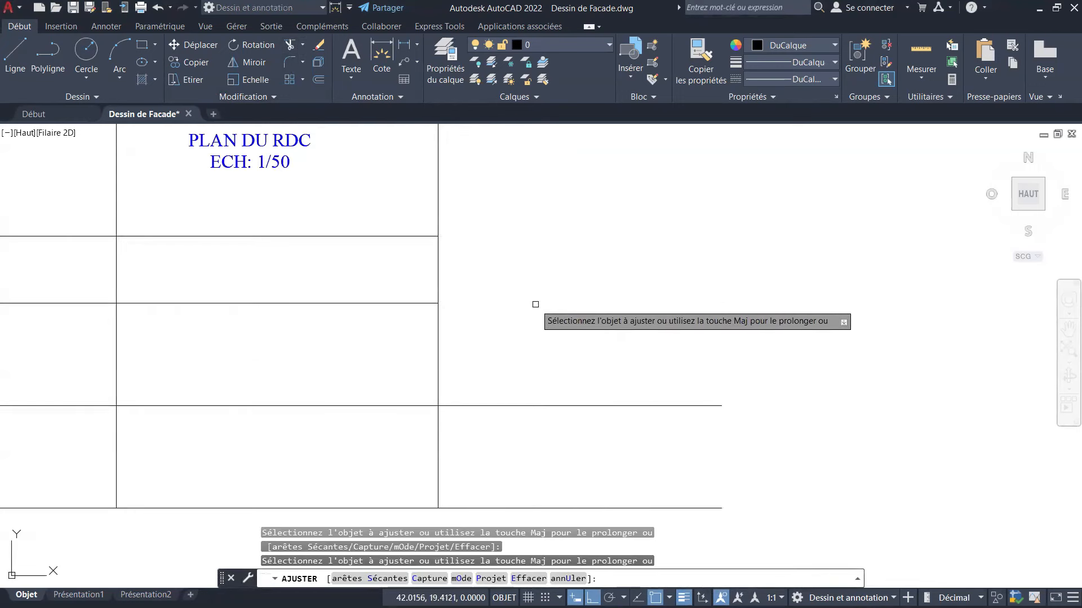
pyautogui.click(555, 407)
pyautogui.scroll(-2, 611, 337)
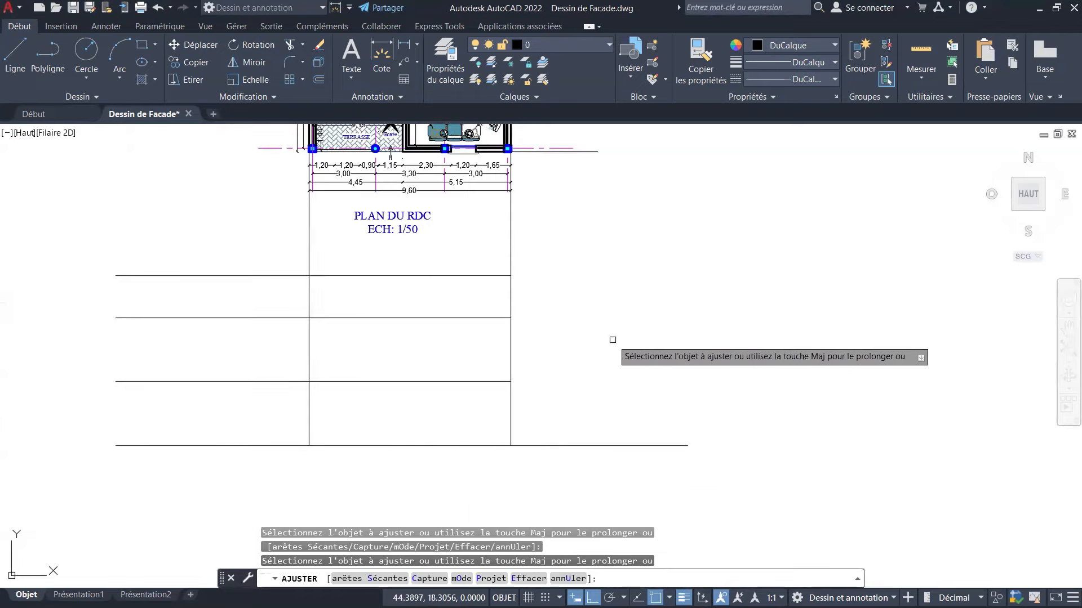
# Trim the three upper level lines where they extend past the left vertical projection line.
pyautogui.scroll(4, 273, 278)
pyautogui.click(330, 275)
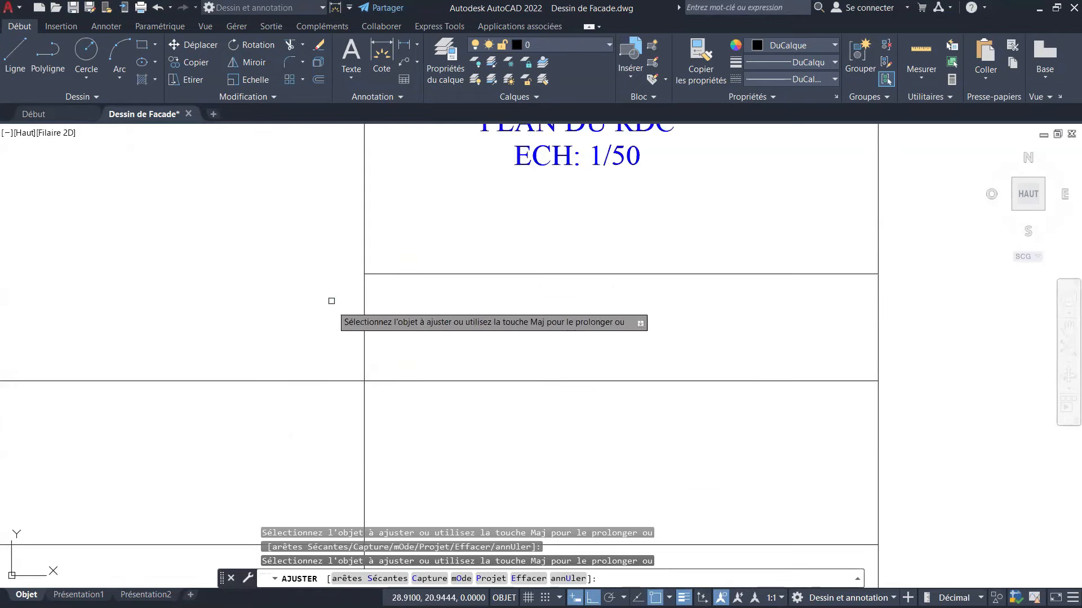
pyautogui.click(354, 380)
pyautogui.scroll(-2, 345, 338)
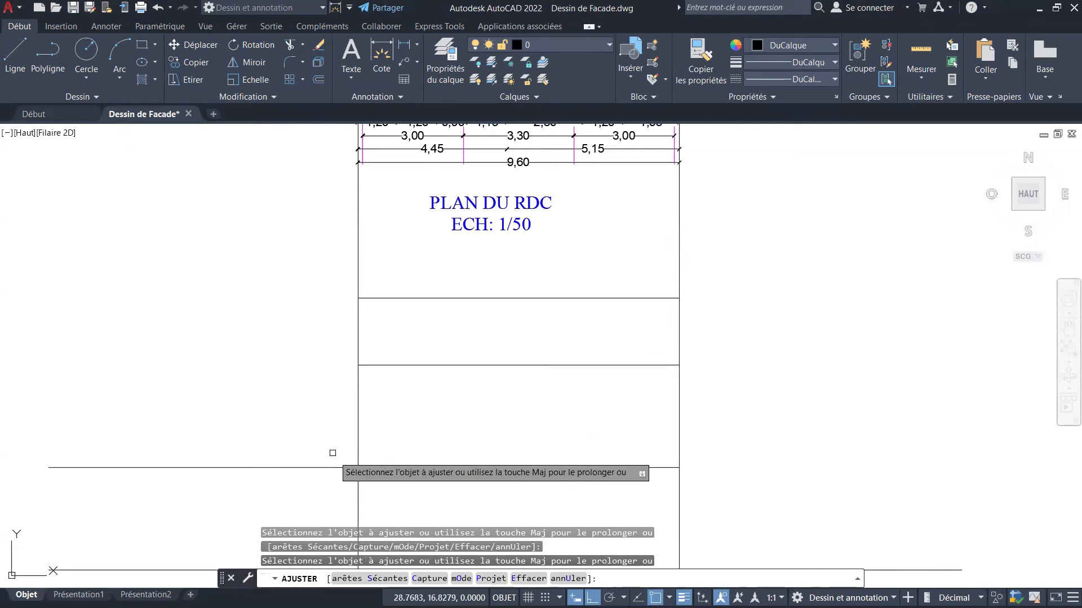
pyautogui.scroll(-3, 395, 336)
pyautogui.scroll(3, 437, 366)
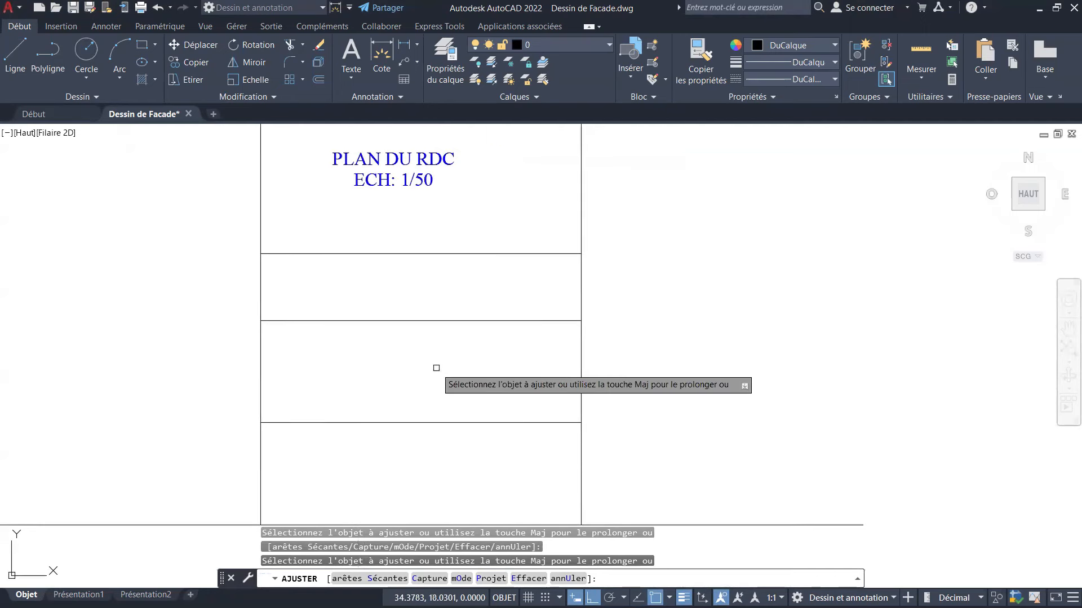
pyautogui.press('Escape')
pyautogui.press('Escape')
pyautogui.press('Escape')
pyautogui.scroll(-1, 566, 329)
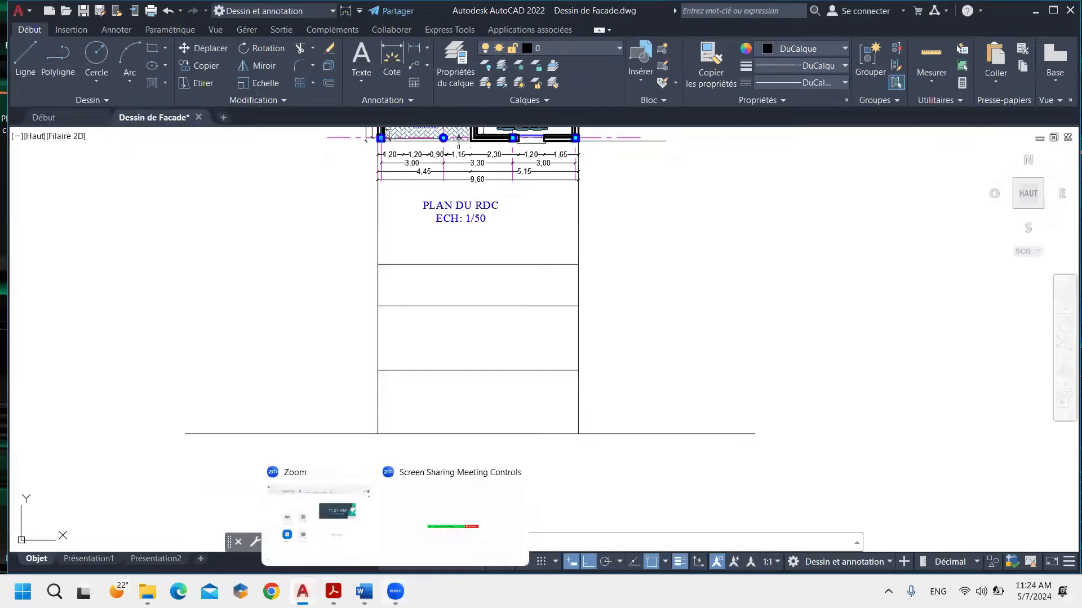
# Consult the facade exercise instructions in the Speech facade Word document, then return to the AutoCAD drawing.
pyautogui.moveTo(365, 592)
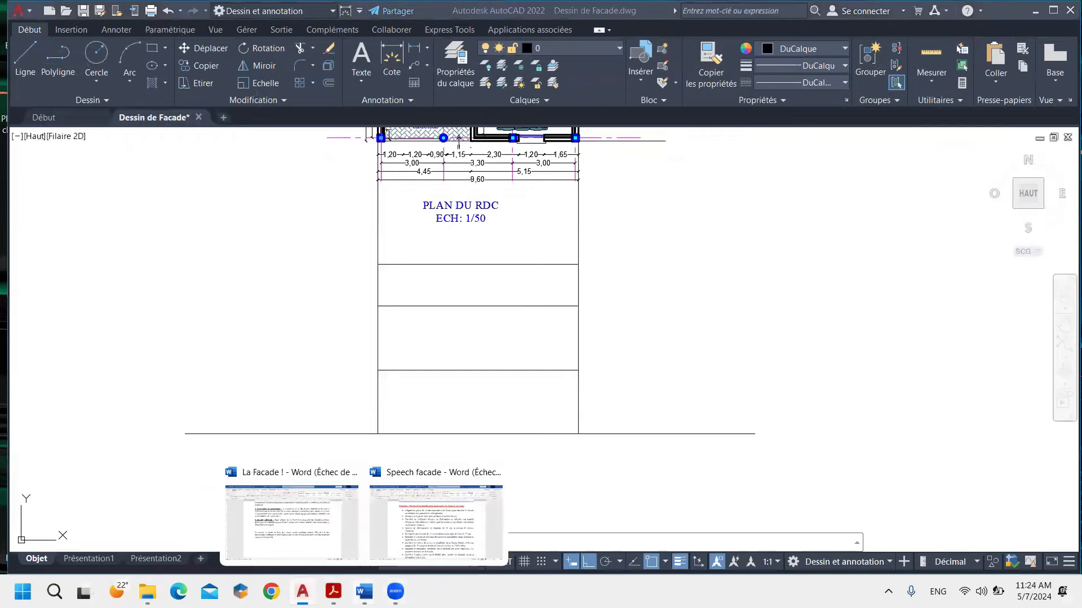
pyautogui.click(414, 558)
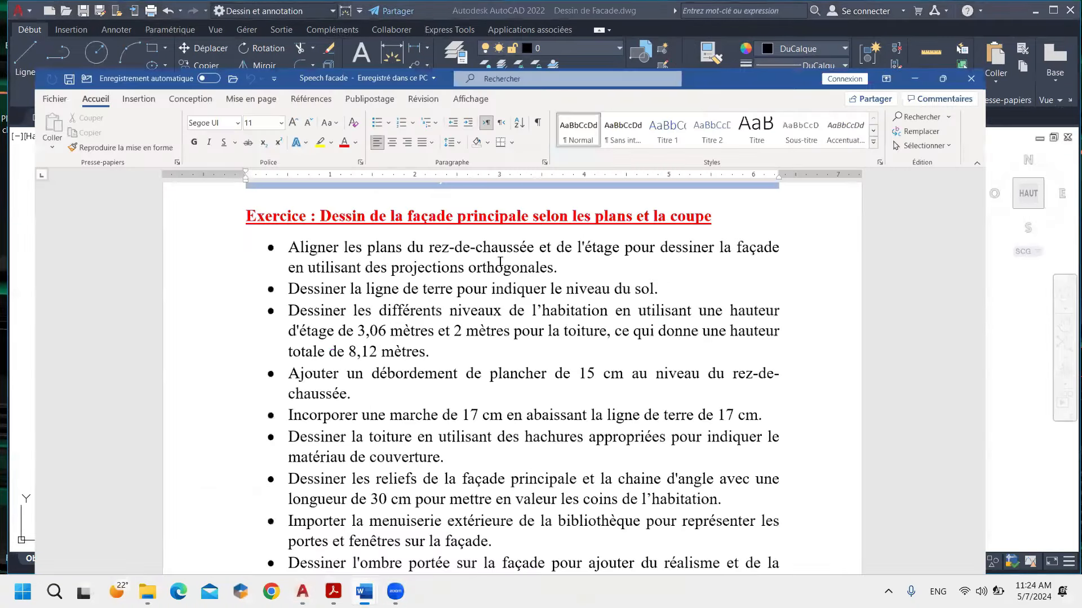
pyautogui.scroll(-1, 467, 291)
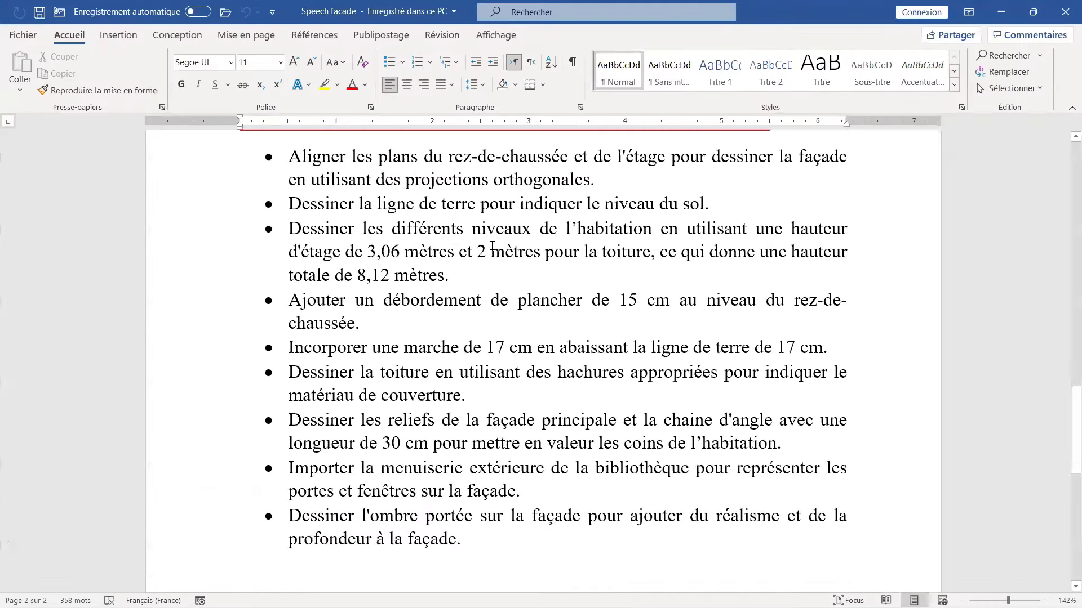
pyautogui.scroll(1, 492, 246)
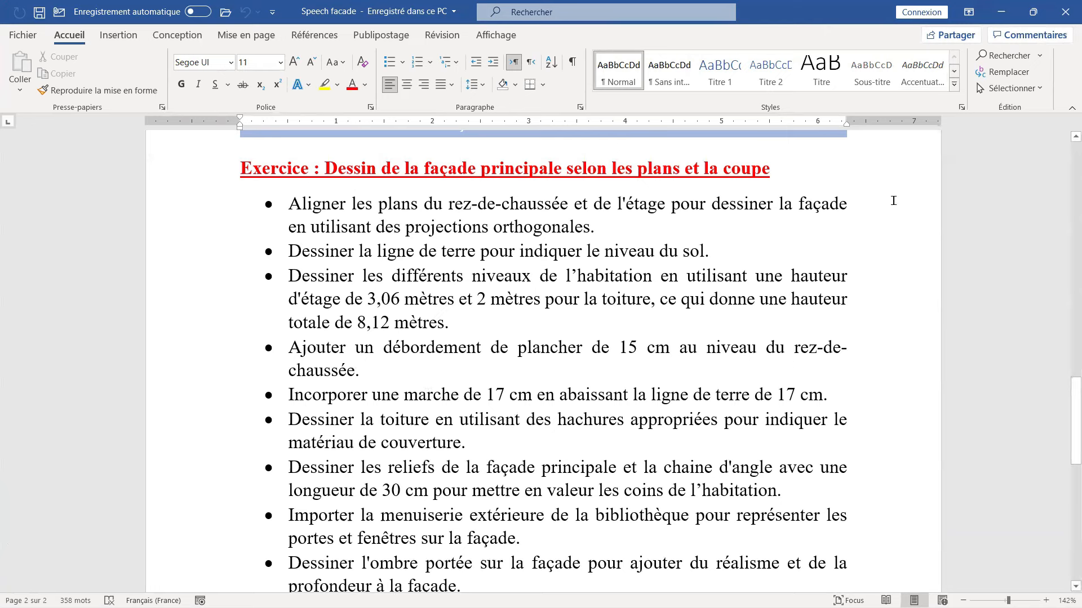
pyautogui.click(1032, 12)
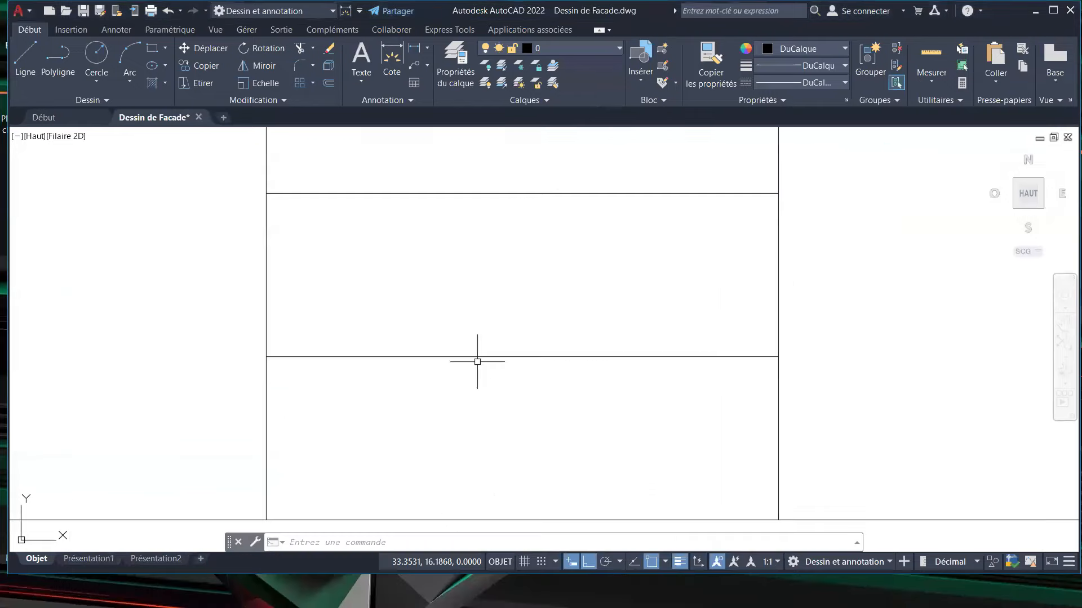
# Copy the first level line above the ground 0.15 m downward to mark the floor slab overhang.
pyautogui.press('Escape')
pyautogui.press('Escape')
pyautogui.press('Escape')
pyautogui.click(198, 67)
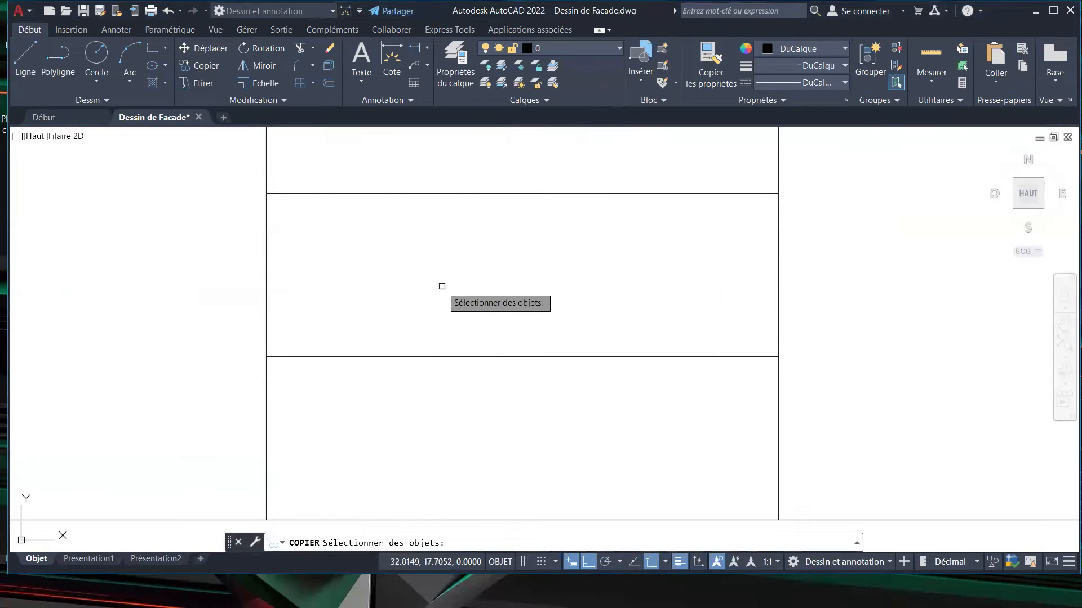
pyautogui.click(477, 357)
pyautogui.press('Return')
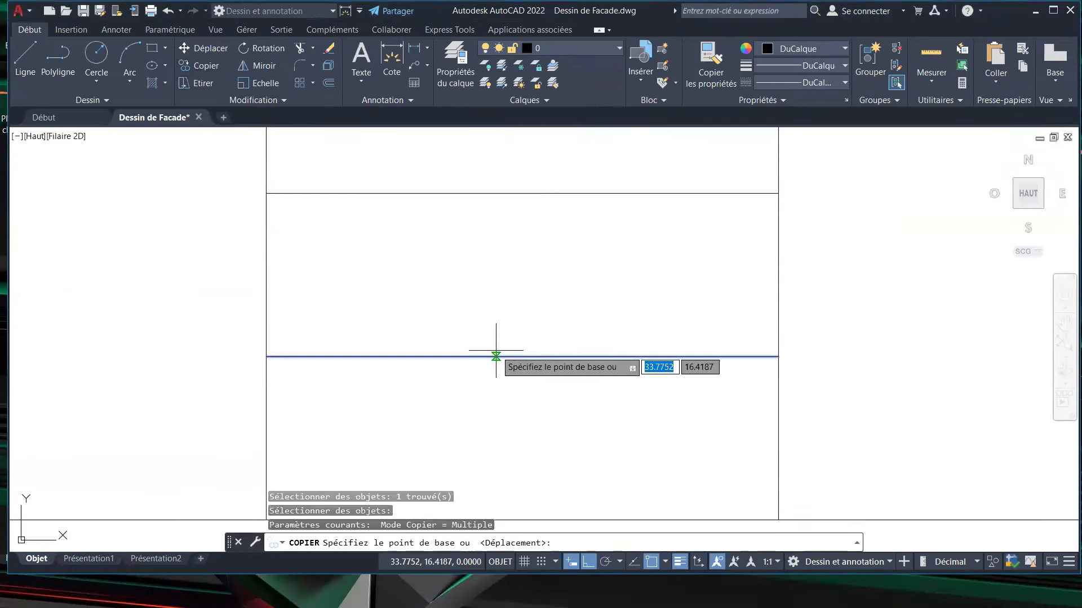
pyautogui.click(496, 357)
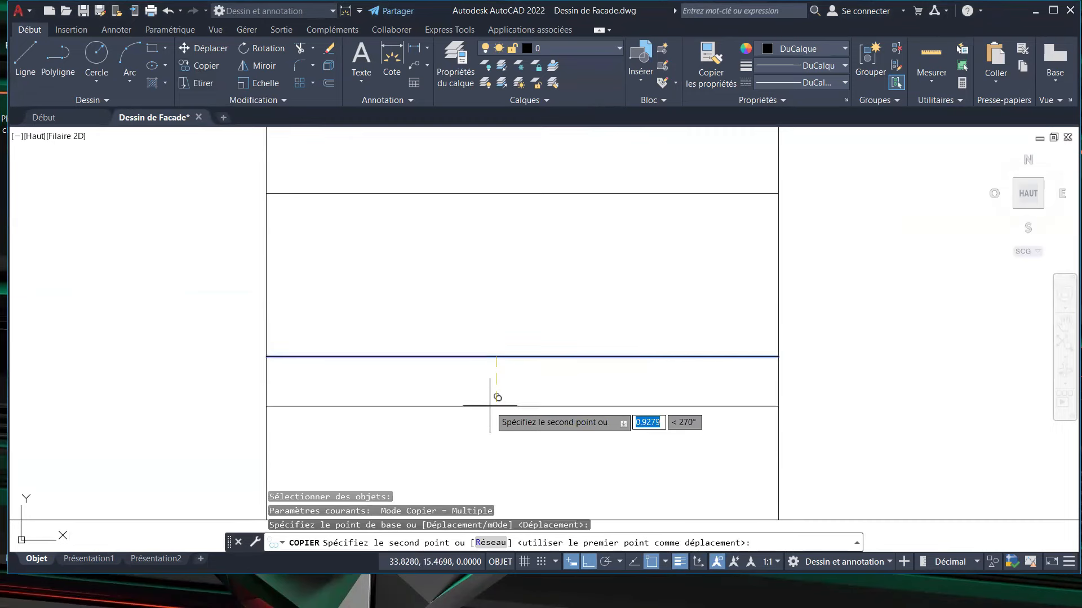
pyautogui.write('0.1')
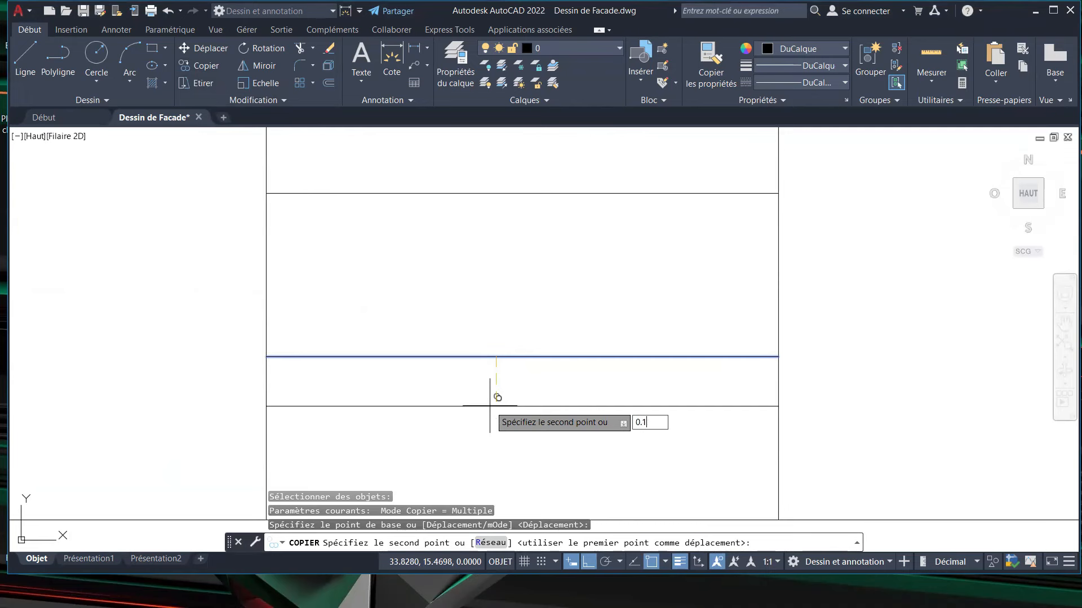
pyautogui.write('5')
pyautogui.press('Return')
pyautogui.press('Escape')
pyautogui.press('Escape')
pyautogui.press('Escape')
pyautogui.scroll(-2, 527, 307)
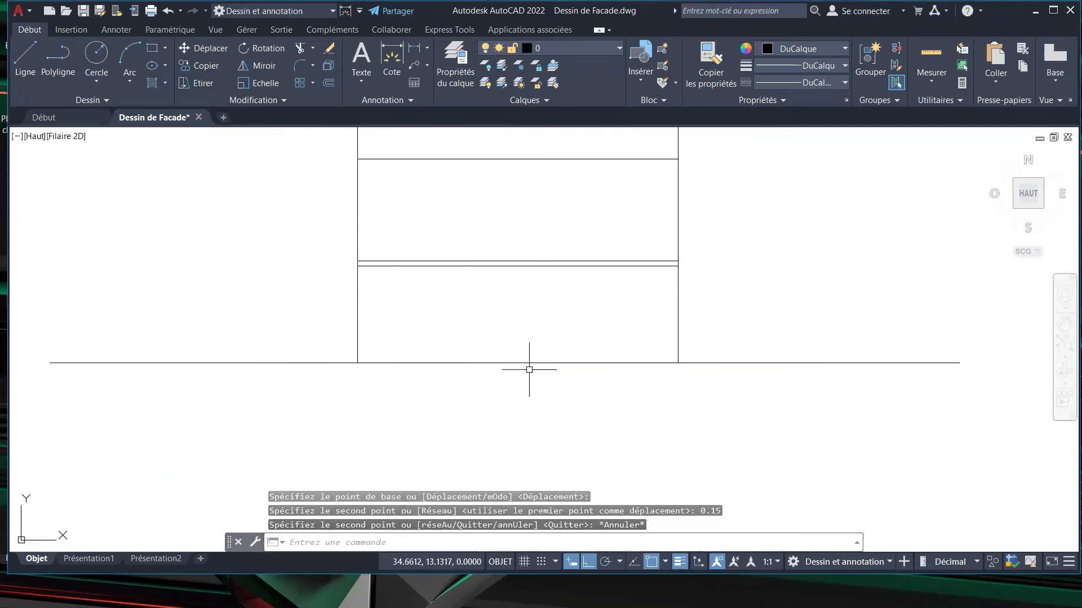
pyautogui.press('Escape')
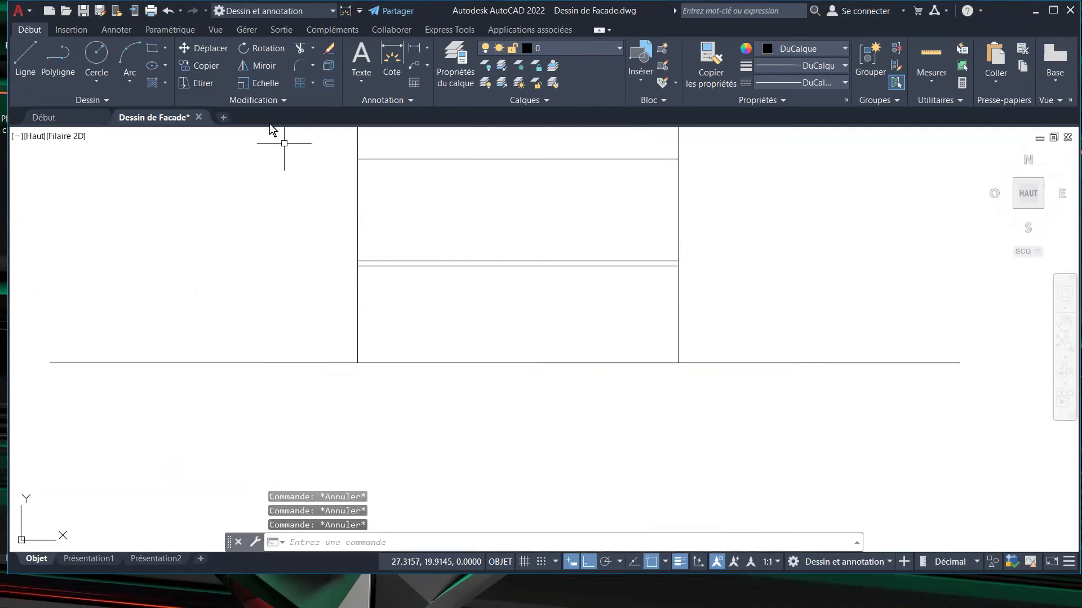
# Move the ground line 0.17 m downward to make room for the entrance step.
pyautogui.click(204, 66)
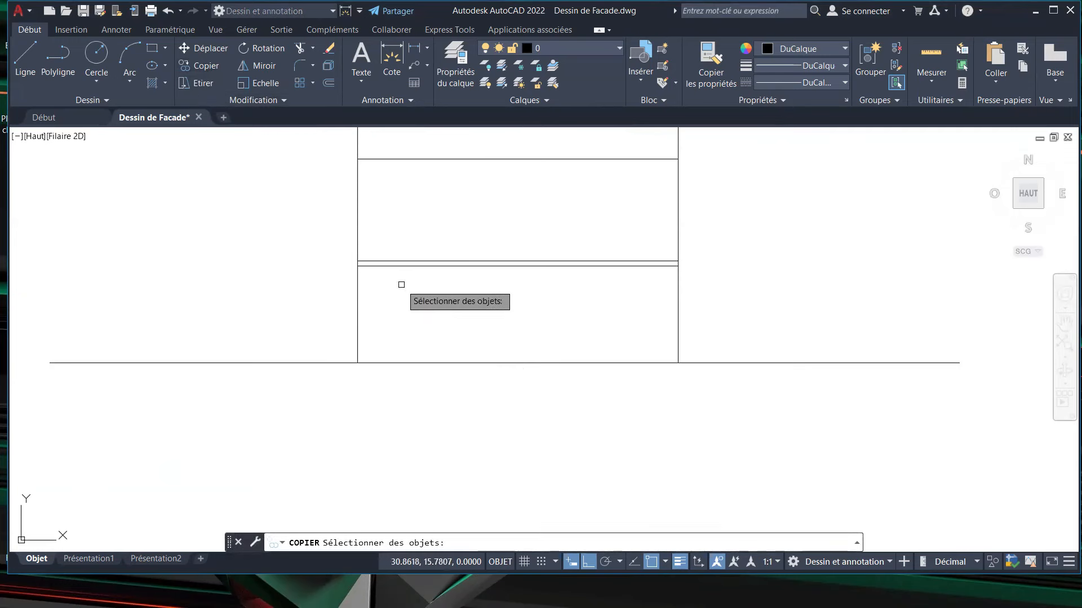
pyautogui.press('Escape')
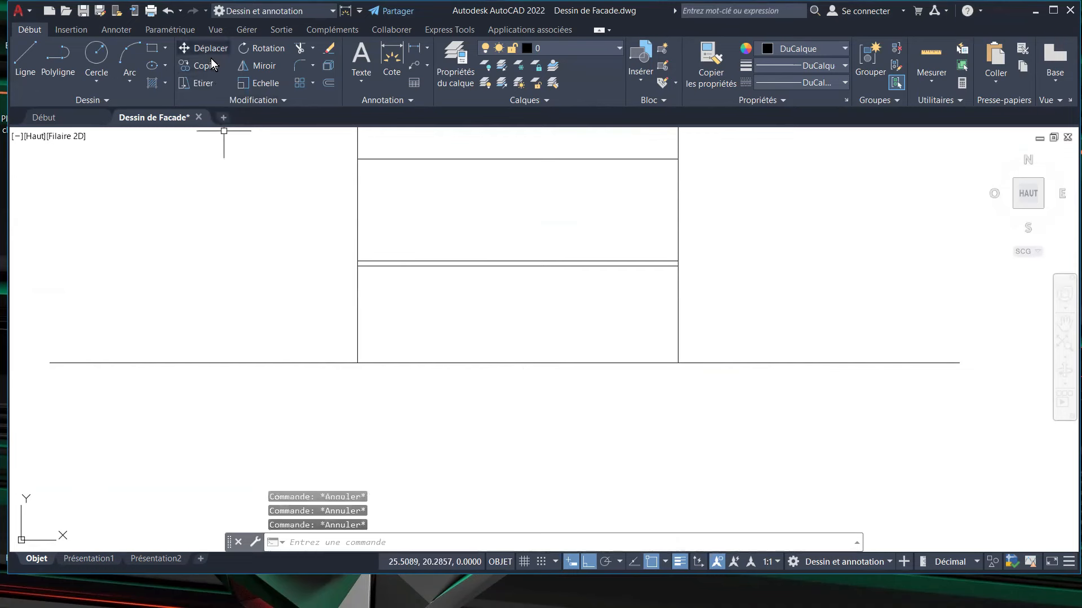
pyautogui.click(205, 49)
pyautogui.click(338, 363)
pyautogui.press('Return')
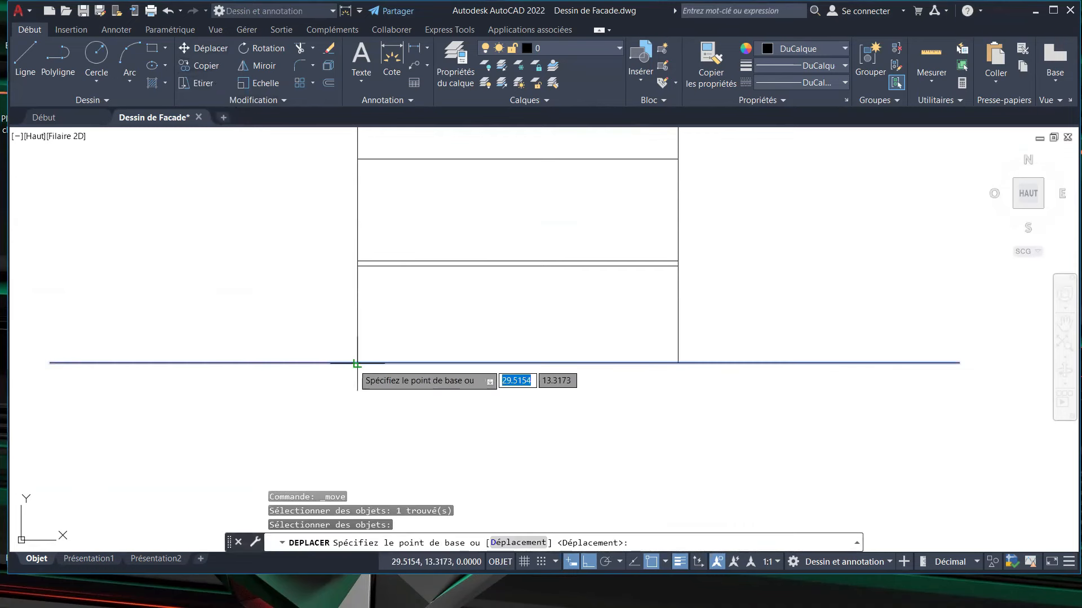
pyautogui.click(357, 363)
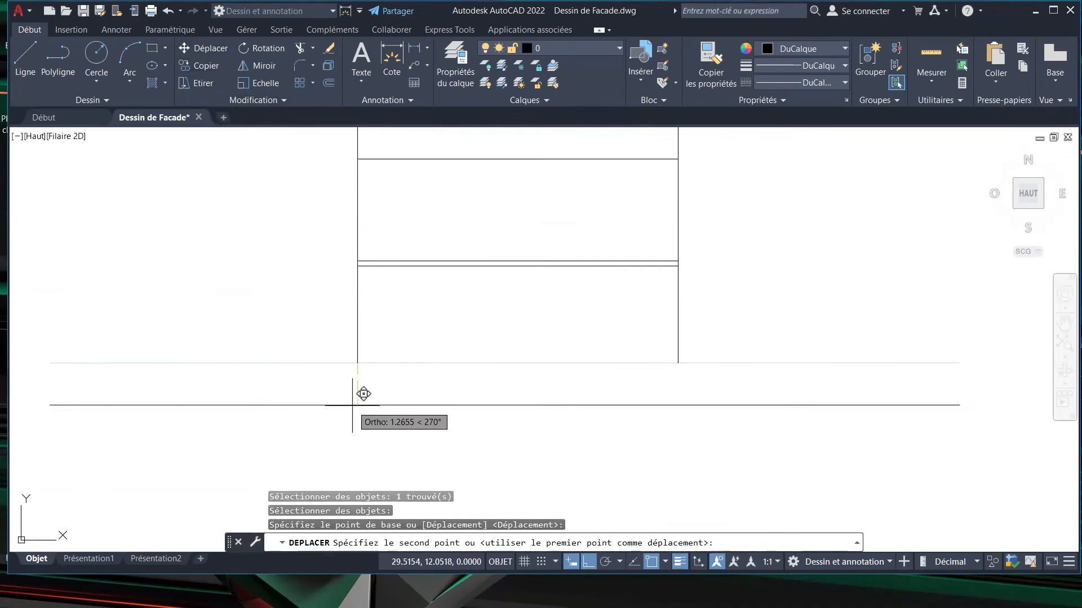
pyautogui.write('.17')
pyautogui.press('Return')
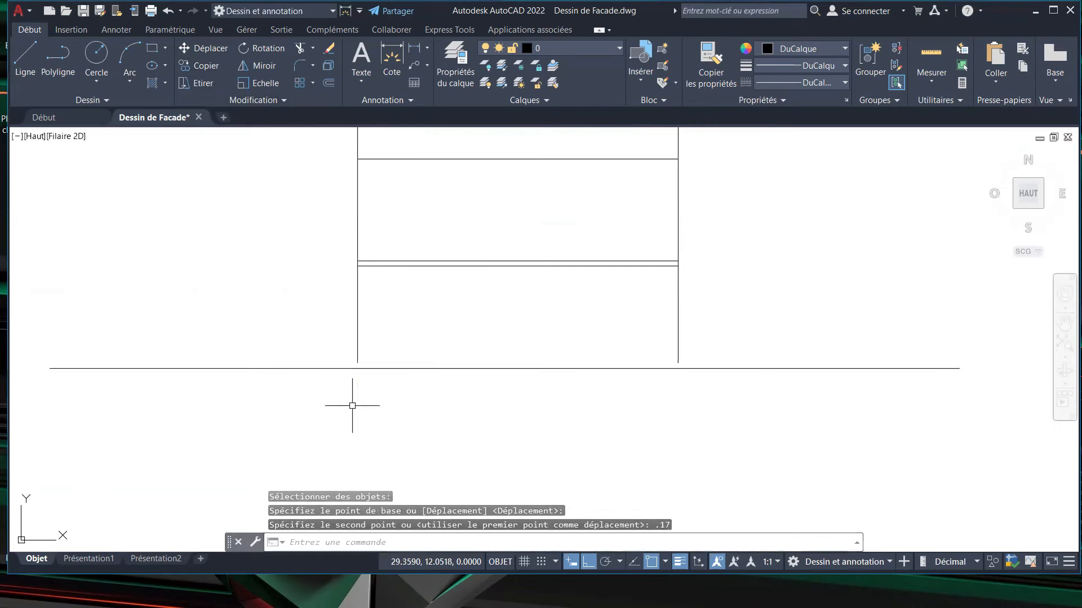
pyautogui.press('Escape')
pyautogui.press('Escape')
pyautogui.press('Escape')
# Extend the facade's left and right vertical lines down to the lowered ground line.
pyautogui.scroll(10, 362, 361)
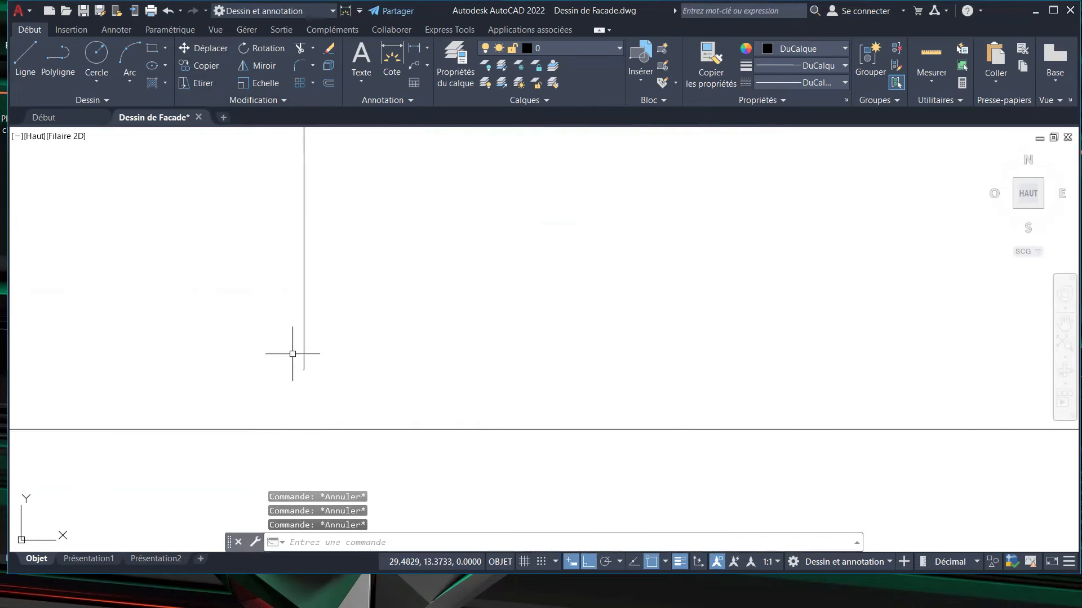
pyautogui.click(313, 48)
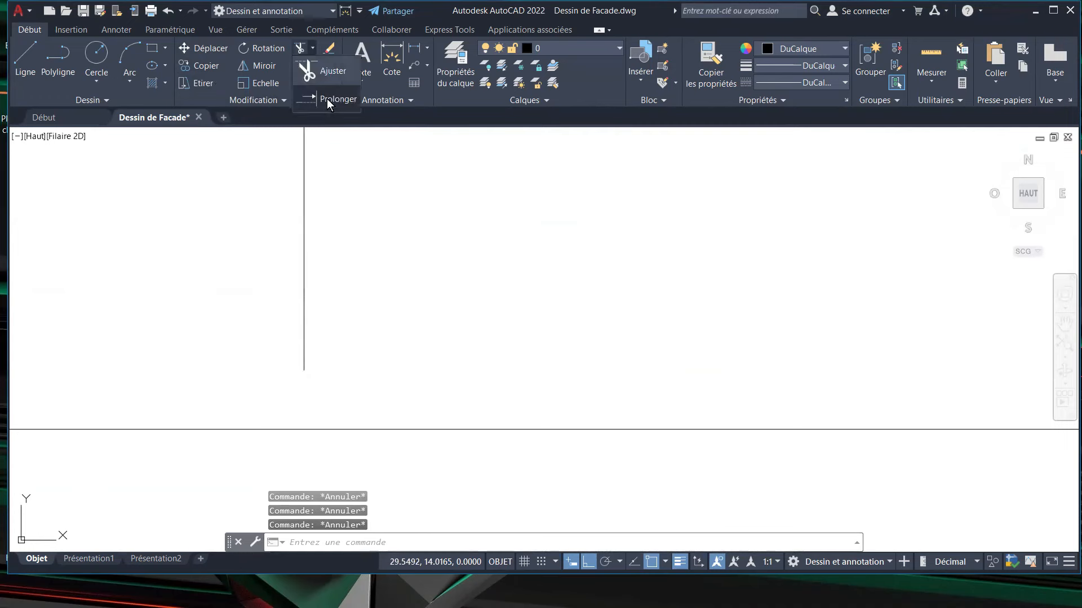
pyautogui.click(310, 76)
pyautogui.click(303, 365)
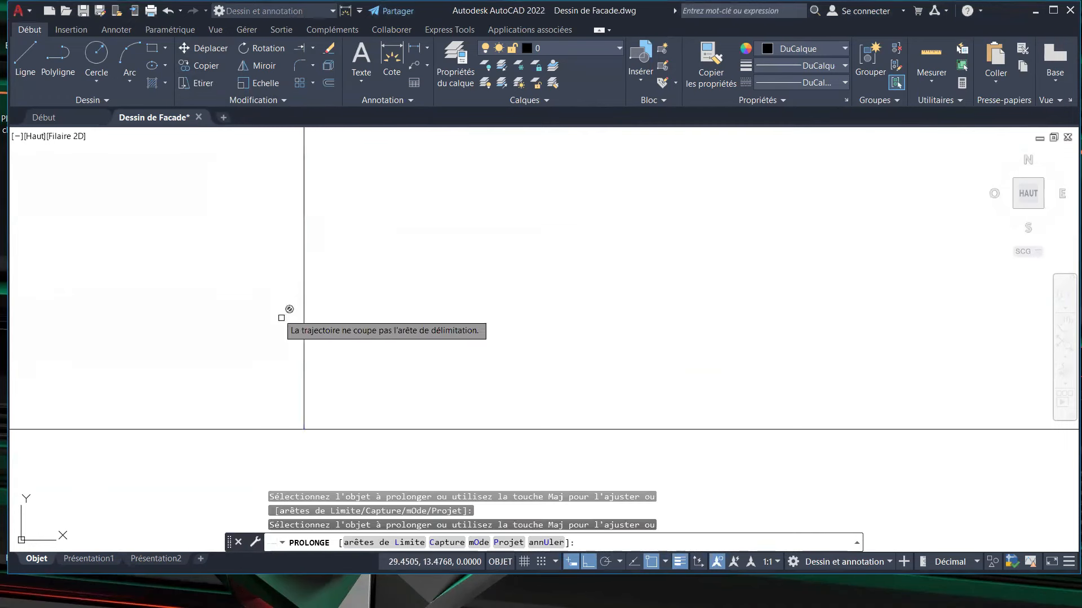
pyautogui.scroll(-6, 259, 289)
pyautogui.scroll(5, 783, 309)
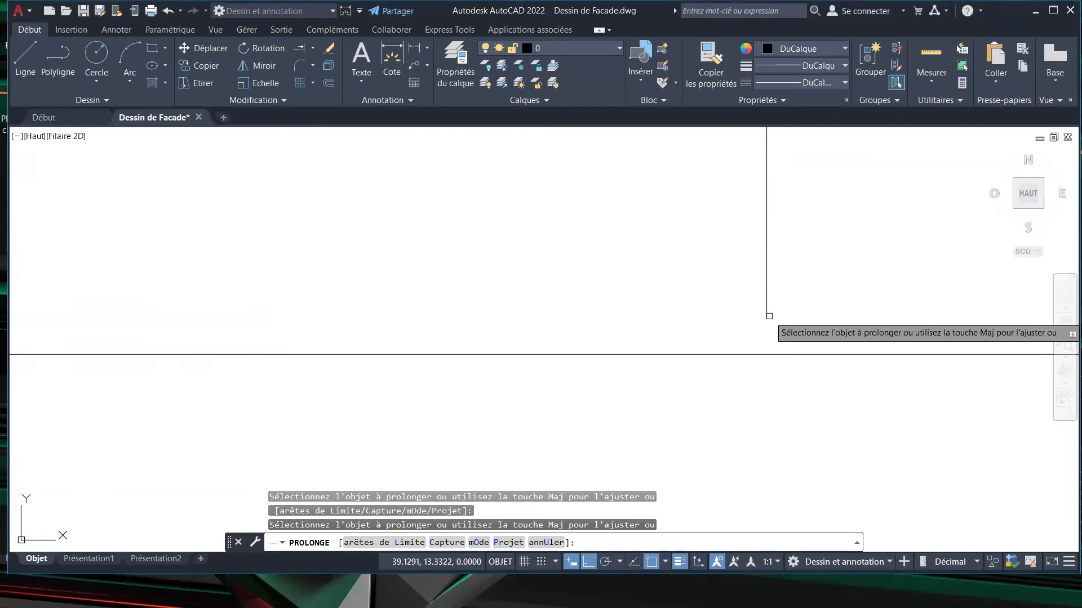
pyautogui.click(766, 314)
pyautogui.scroll(-4, 667, 356)
pyautogui.scroll(-3, 725, 314)
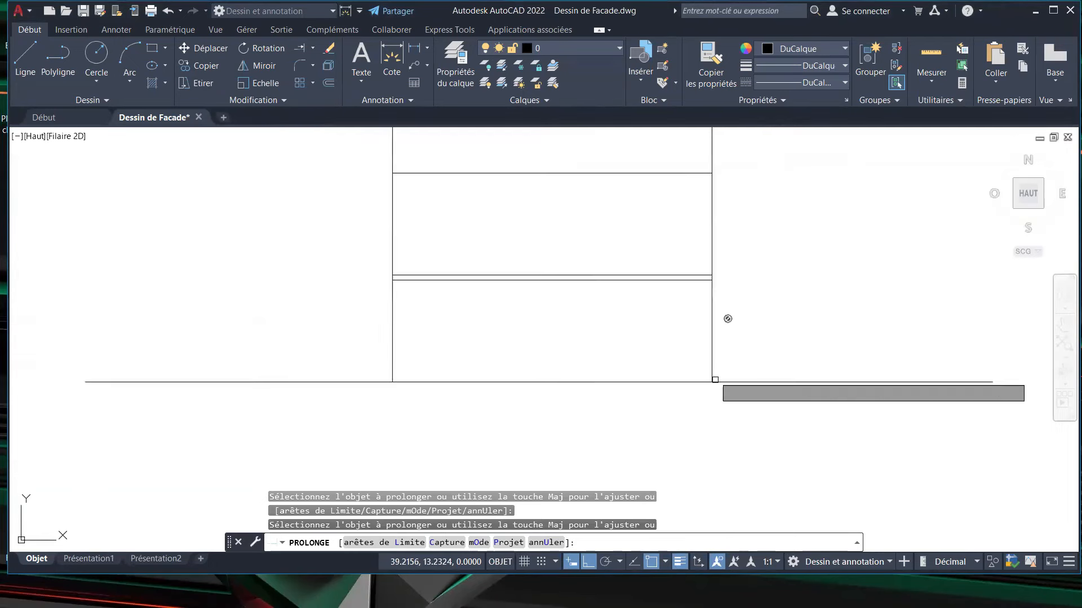
pyautogui.scroll(3, 715, 253)
pyautogui.press('Escape')
pyautogui.press('Escape')
pyautogui.press('Escape')
pyautogui.press('Escape')
# Trim both vertical projection lines where they rise above the facade's top level line.
pyautogui.click(1053, 10)
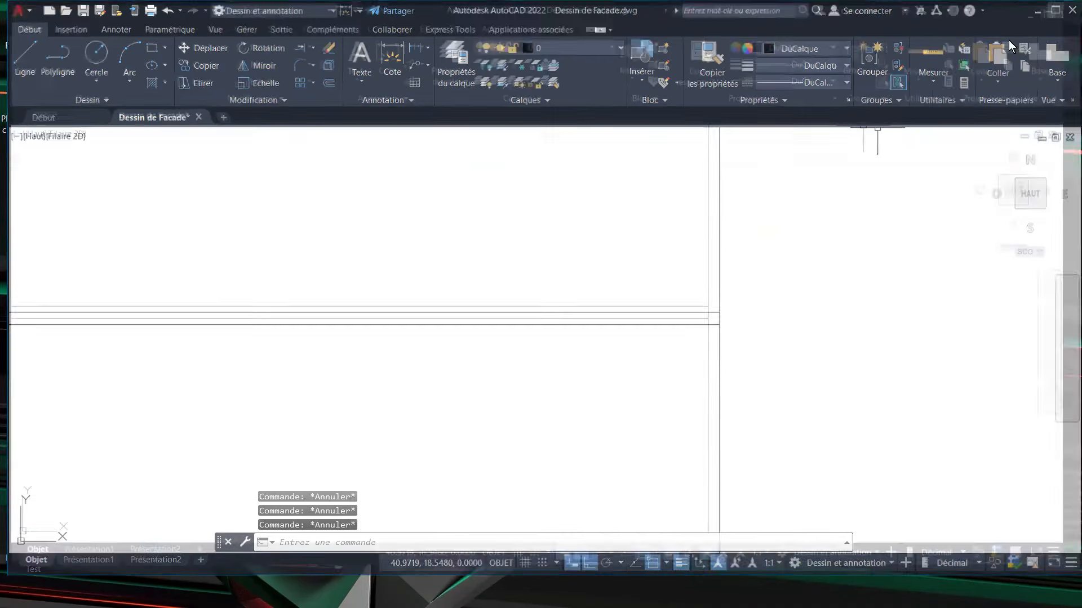
pyautogui.scroll(-5, 763, 209)
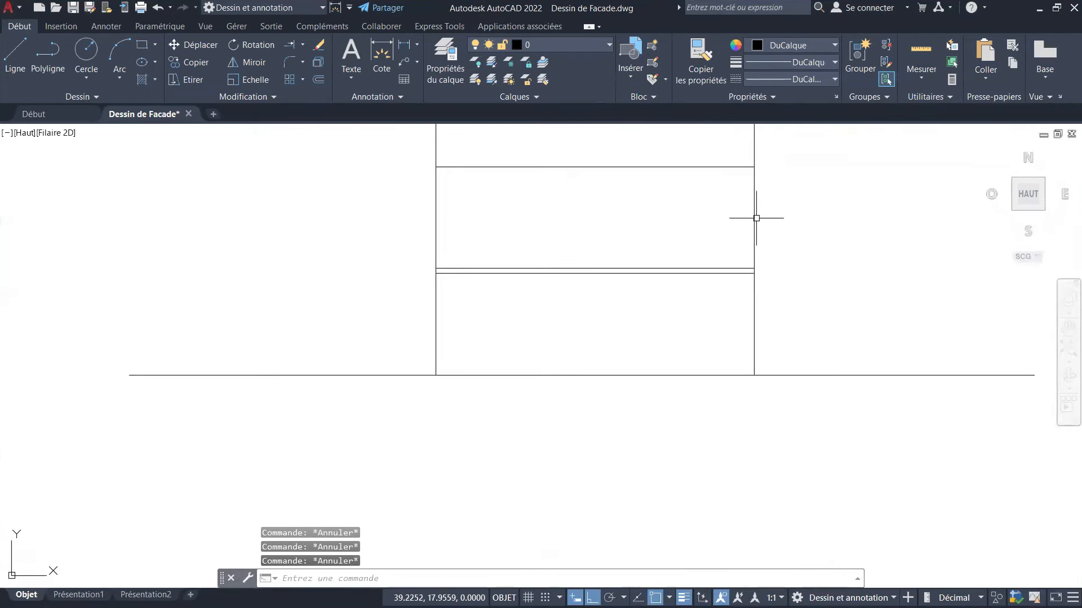
pyautogui.scroll(-2, 570, 374)
pyautogui.scroll(2, 653, 147)
pyautogui.moveTo(628, 228); pyautogui.dragTo(611, 261, button='middle')
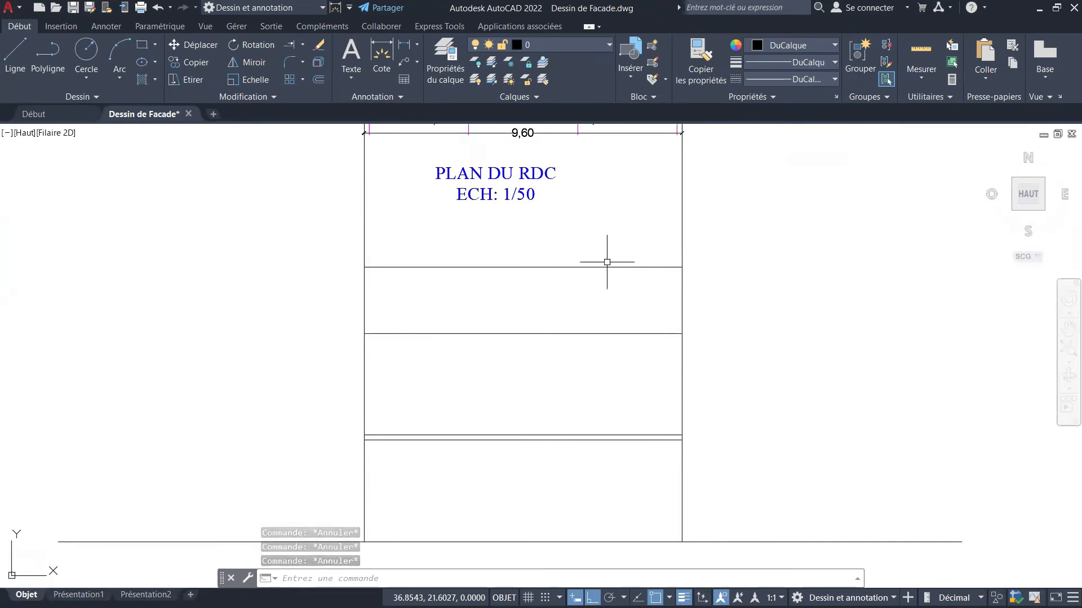
pyautogui.click(298, 56)
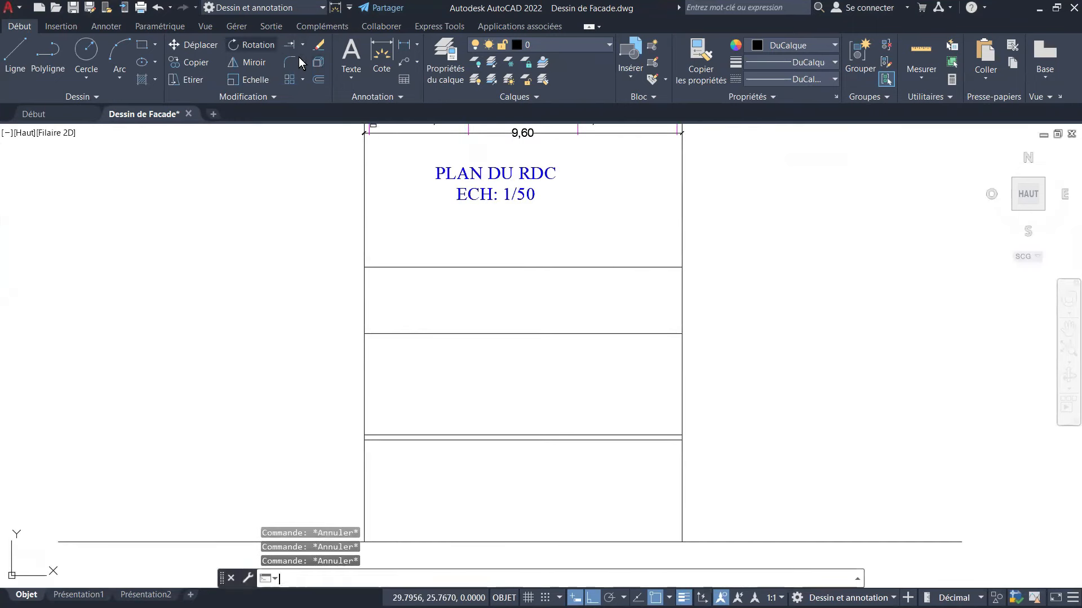
pyautogui.click(302, 45)
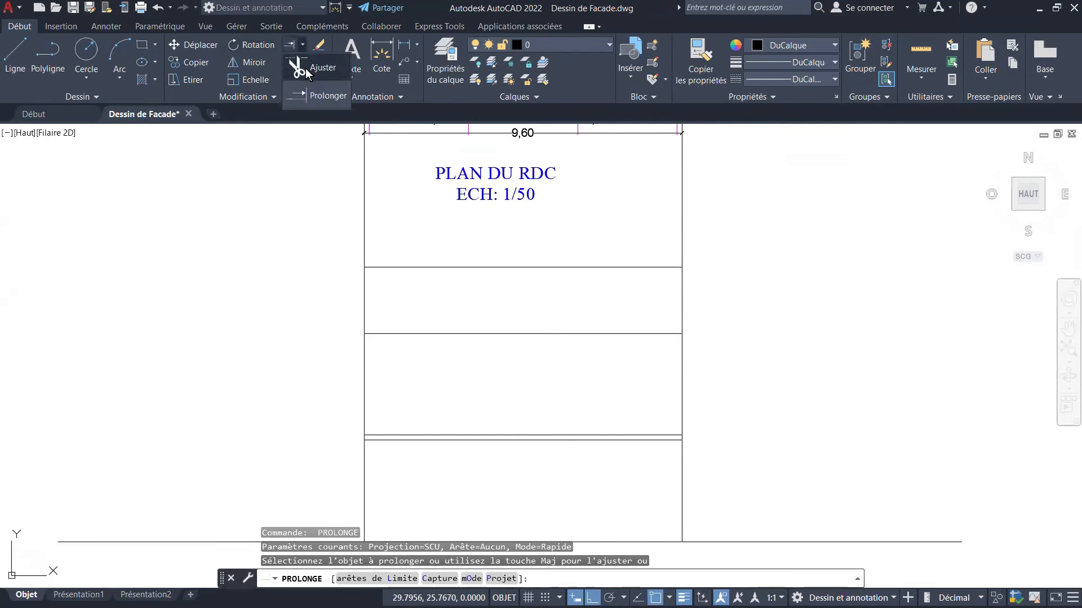
pyautogui.click(305, 69)
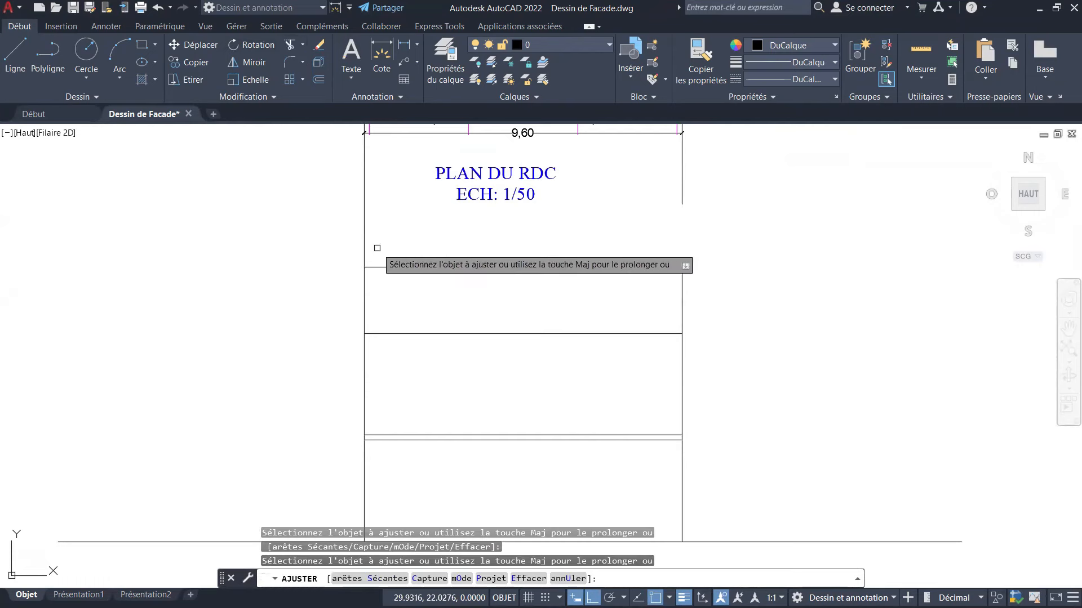
pyautogui.scroll(-2, 441, 260)
pyautogui.scroll(3, 389, 217)
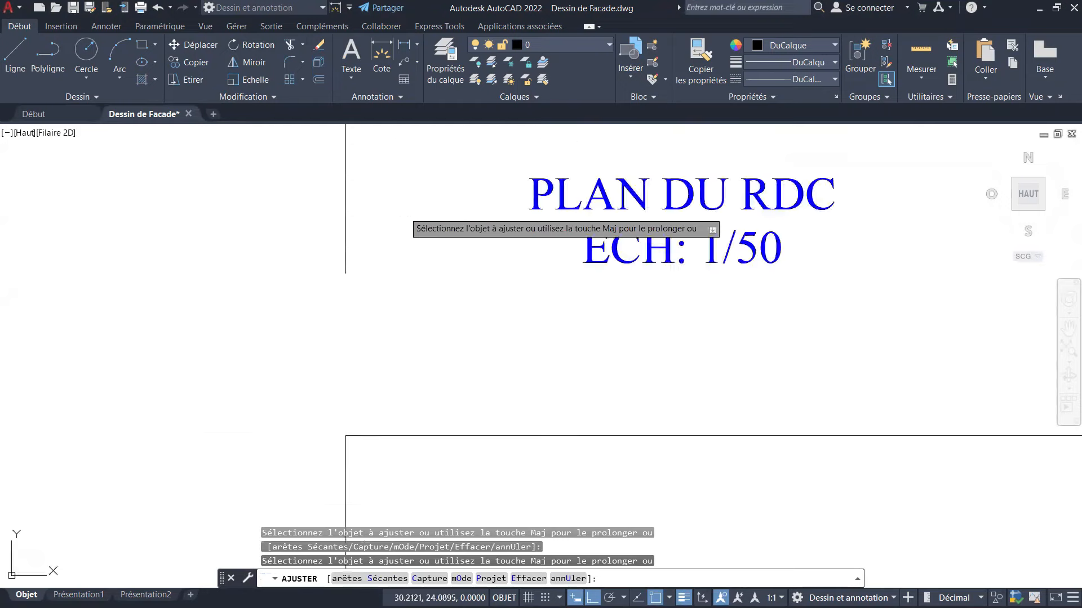
pyautogui.press('Escape')
pyautogui.press('Escape')
# Delete the two leftover projection line segments beside the PLAN DU RDC title.
pyautogui.click(386, 217)
pyautogui.click(266, 285)
pyautogui.scroll(-3, 371, 290)
pyautogui.click(588, 254)
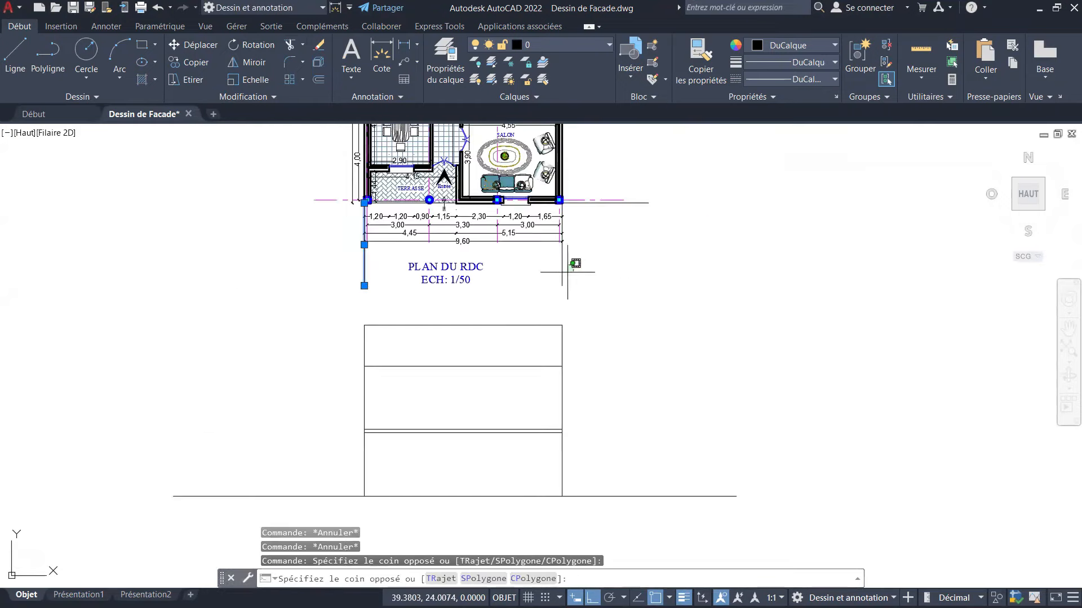
pyautogui.click(545, 292)
pyautogui.press('Delete')
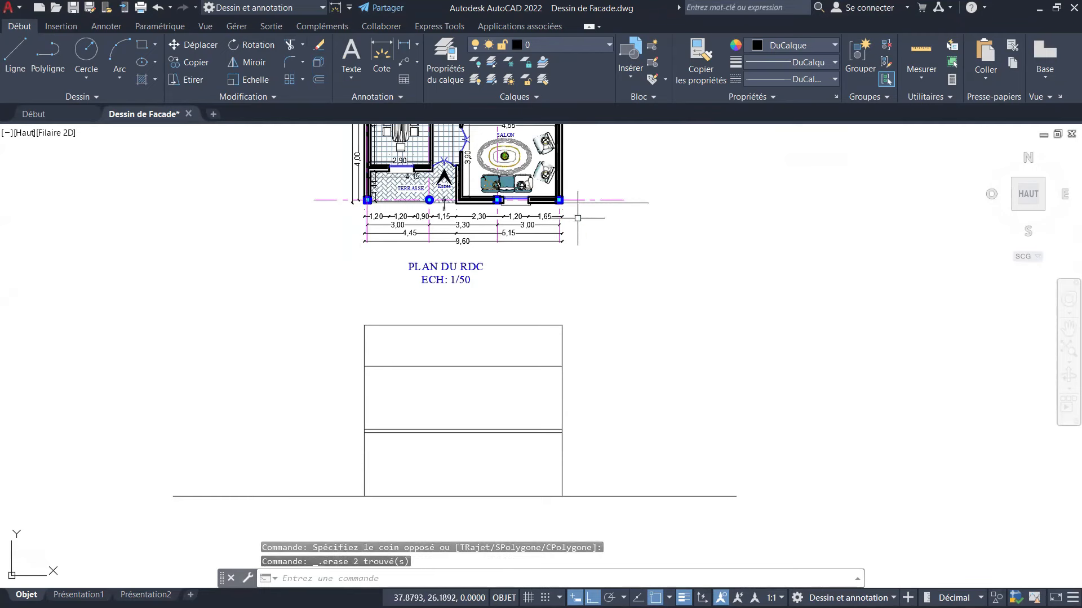
pyautogui.scroll(-3, 583, 186)
pyautogui.scroll(5, 657, 310)
pyautogui.press('Escape')
pyautogui.press('Escape')
pyautogui.press('Escape')
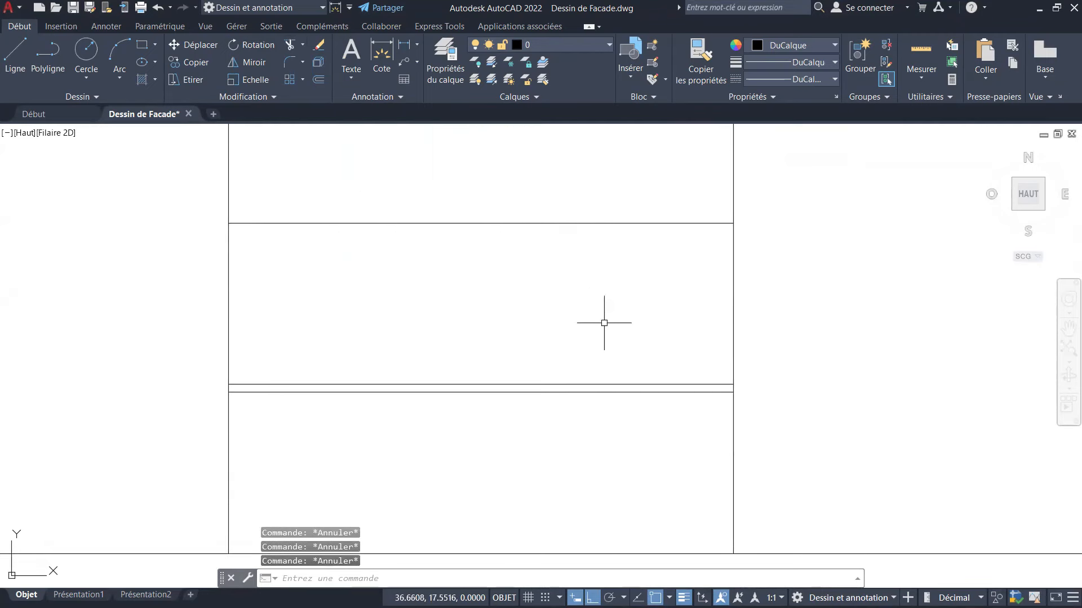
# Review the facade outline, consult the roof instructions in the Speech facade Word document, and return to the AutoCAD drawing.
pyautogui.scroll(-2, 624, 220)
pyautogui.scroll(4, 646, 239)
pyautogui.scroll(-2, 705, 292)
pyautogui.scroll(-2, 609, 244)
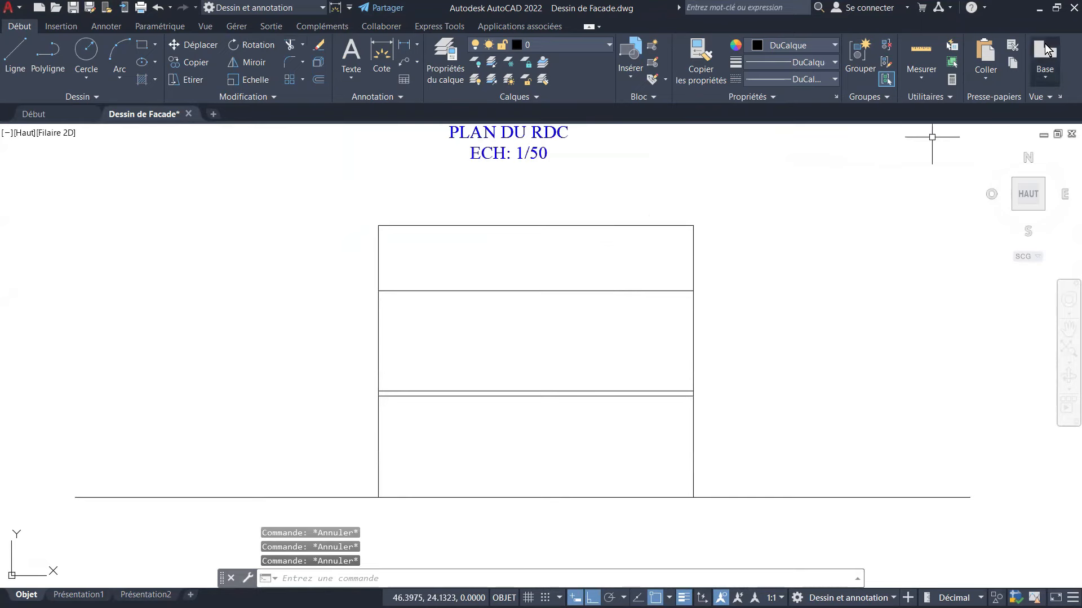
pyautogui.click(1052, 12)
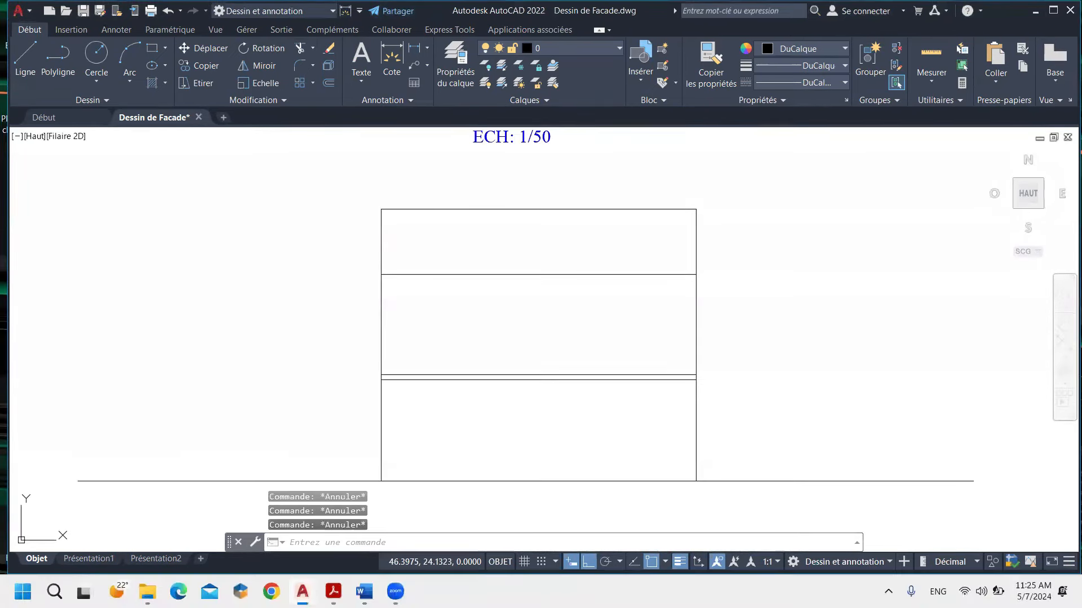
pyautogui.moveTo(364, 591)
pyautogui.click(491, 524)
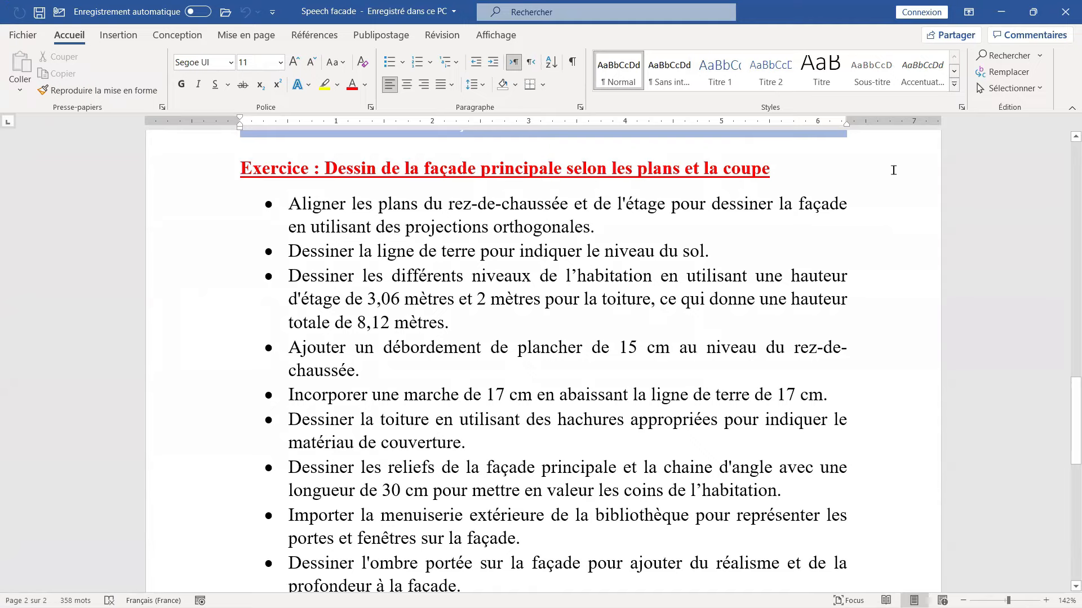
pyautogui.click(1001, 11)
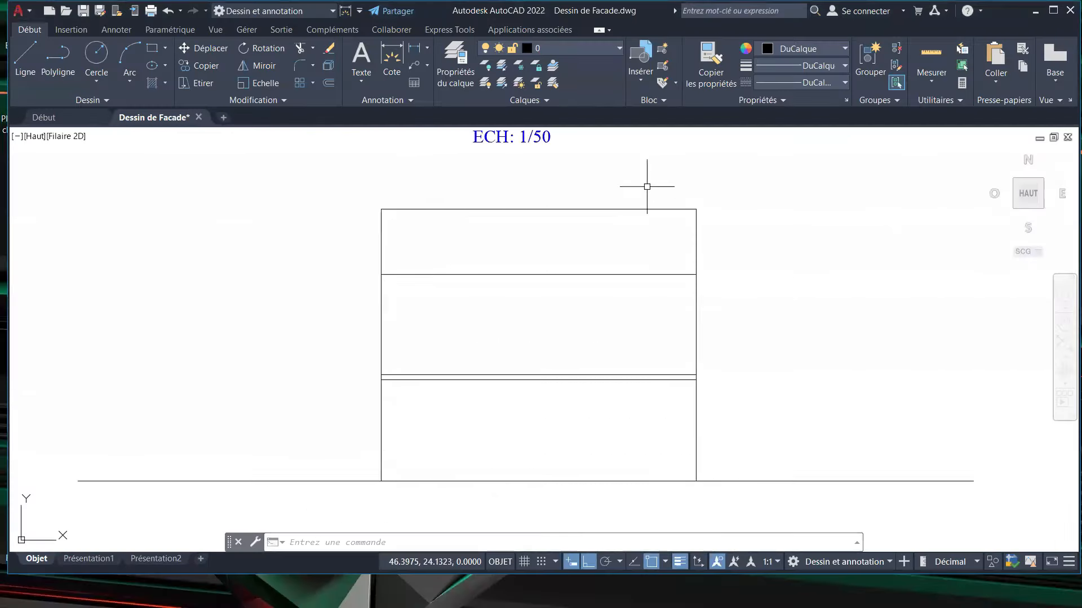
# Draw a rectangle over the facade's top band, from its upper-left corner to its lower-right corner, to outline the roof.
pyautogui.scroll(4, 646, 187)
pyautogui.scroll(-2, 666, 218)
pyautogui.press('Escape')
pyautogui.press('Escape')
pyautogui.press('Escape')
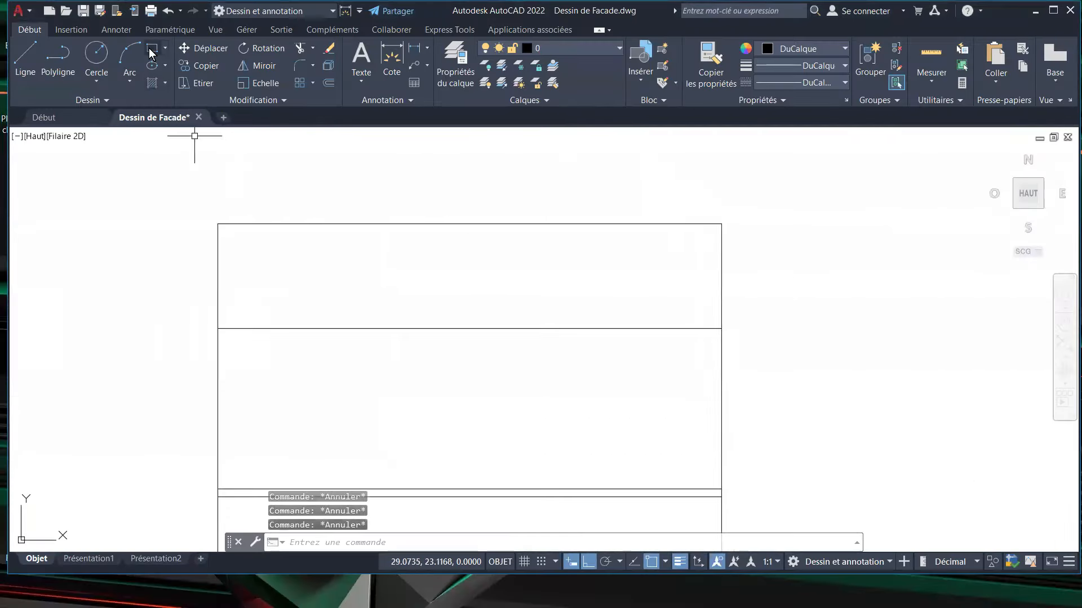
pyautogui.click(152, 48)
pyautogui.click(218, 224)
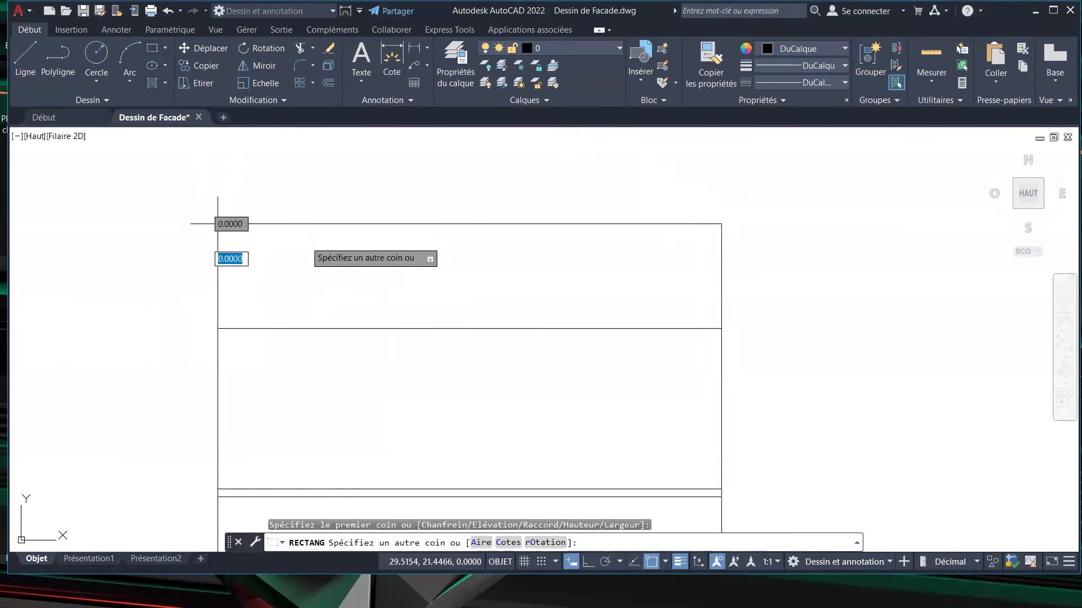
pyautogui.click(721, 329)
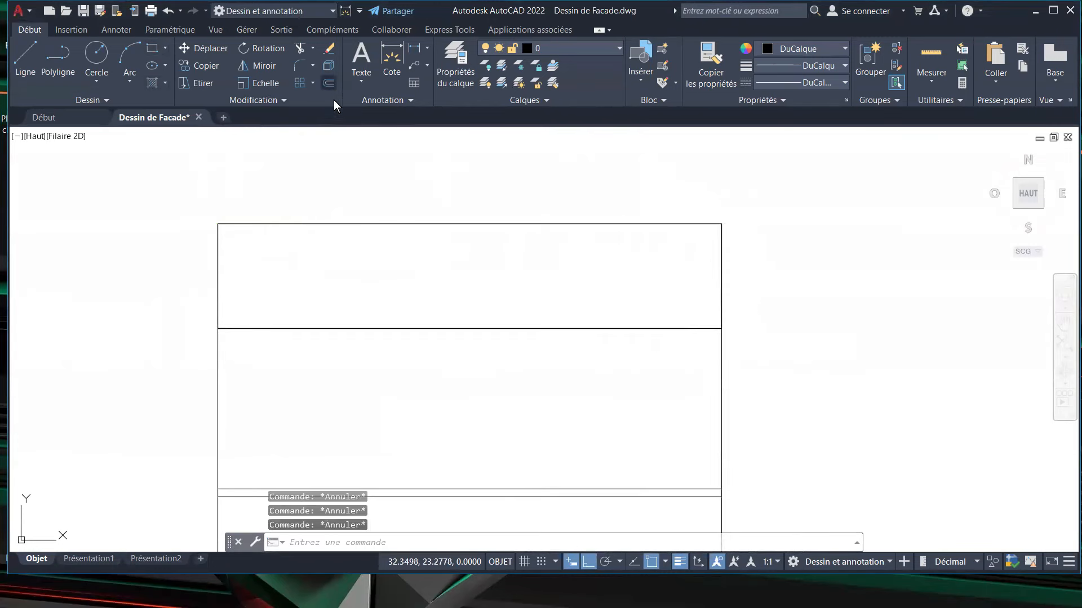
# Offset the roof rectangle 0.10 m inward.
pyautogui.click(329, 83)
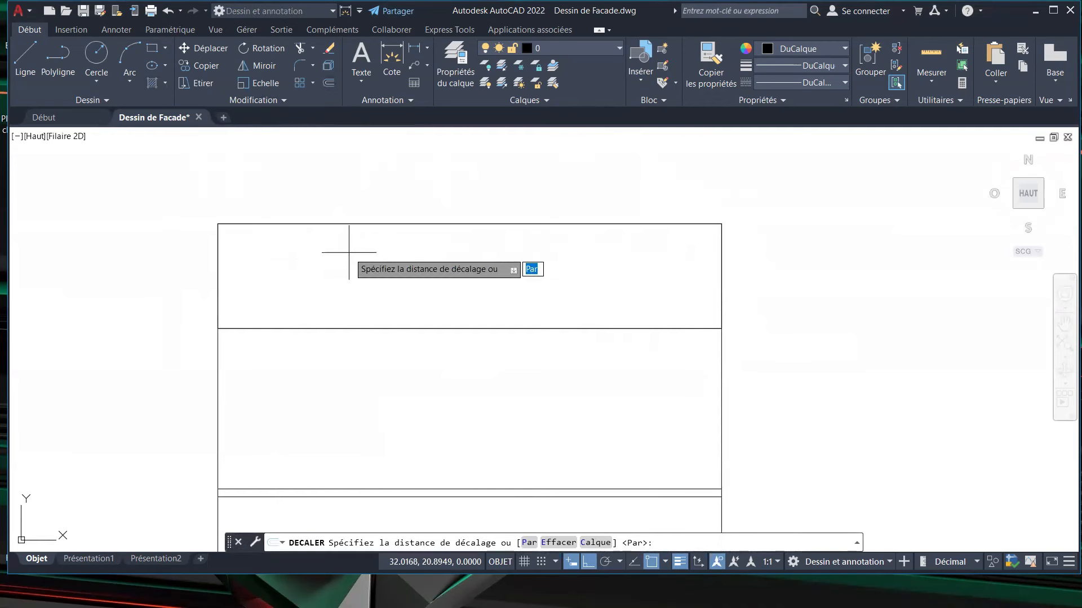
pyautogui.press('Return')
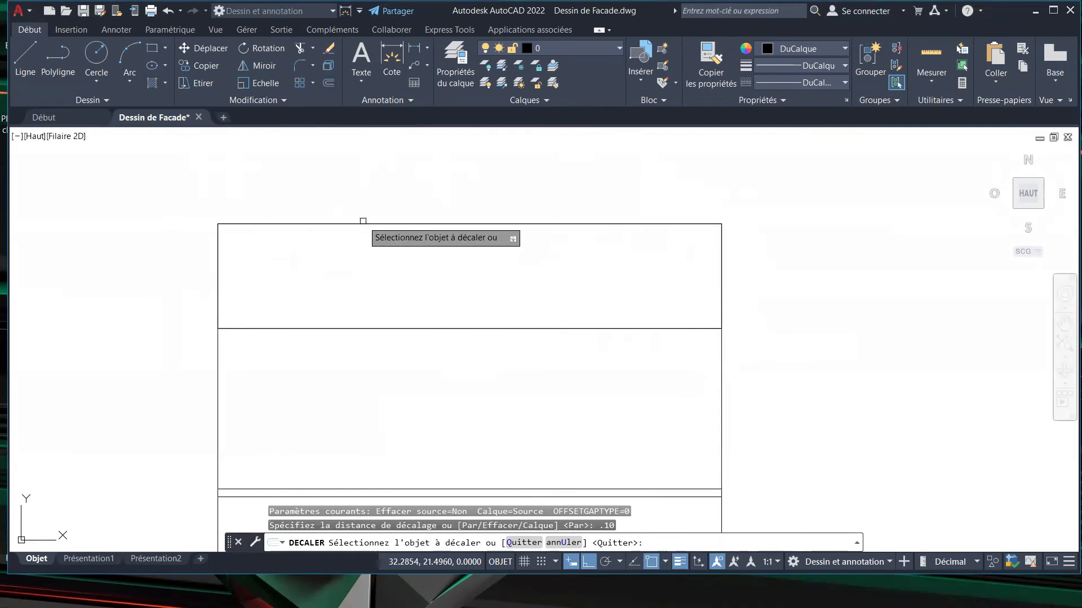
pyautogui.click(366, 225)
pyautogui.click(366, 263)
pyautogui.scroll(-4, 462, 280)
pyautogui.press('Escape')
pyautogui.press('Escape')
pyautogui.press('Escape')
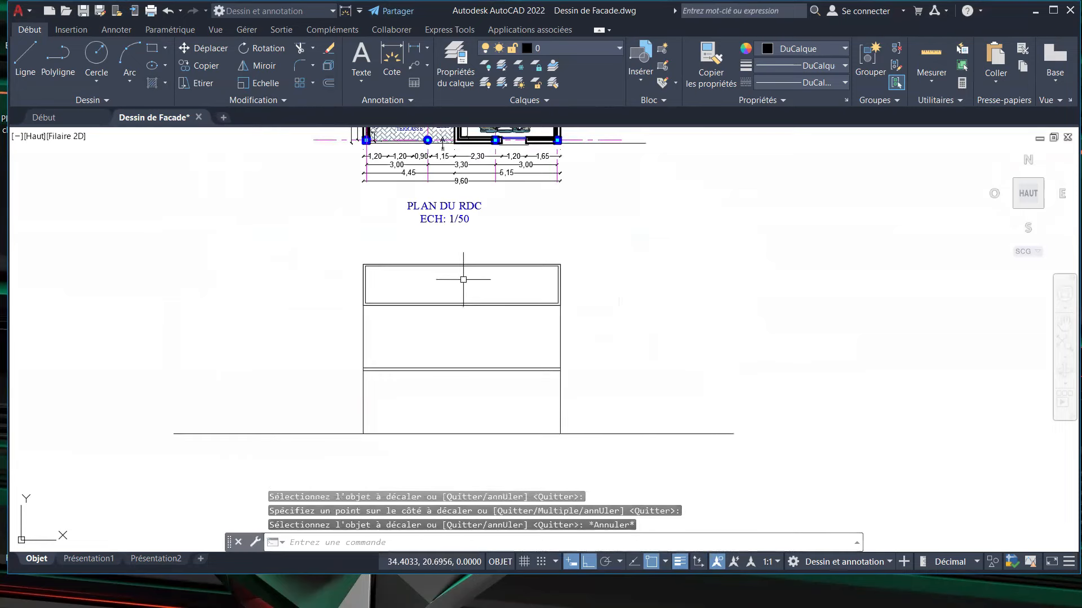
pyautogui.scroll(6, 468, 281)
pyautogui.press('Escape')
pyautogui.scroll(-4, 507, 299)
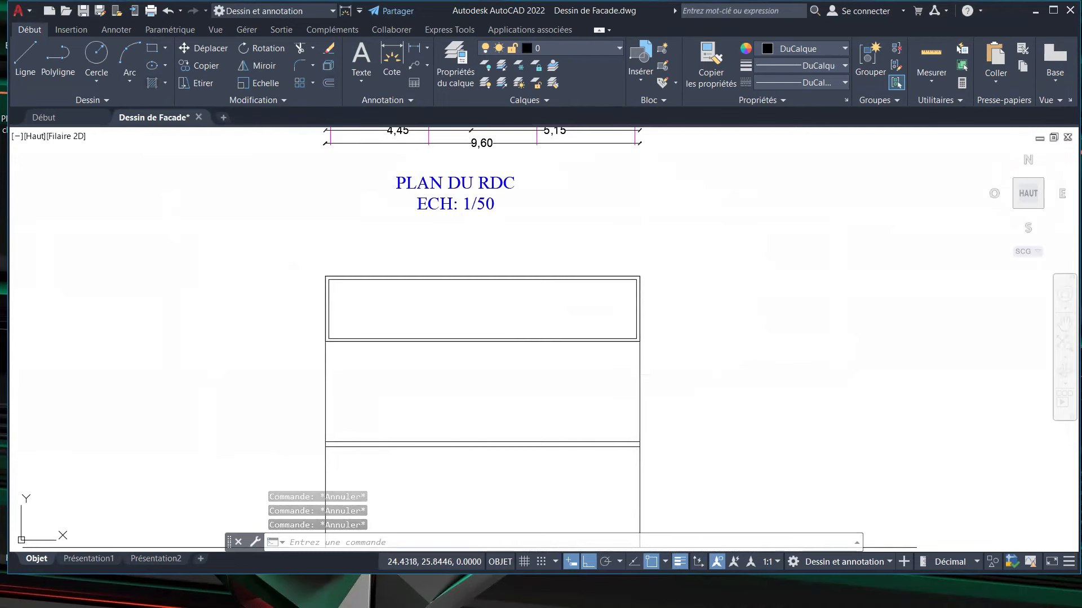
# Hatch the inside of the inner roof rectangle with a diagonal-line pattern at scale 1 and angle 0.
pyautogui.click(152, 83)
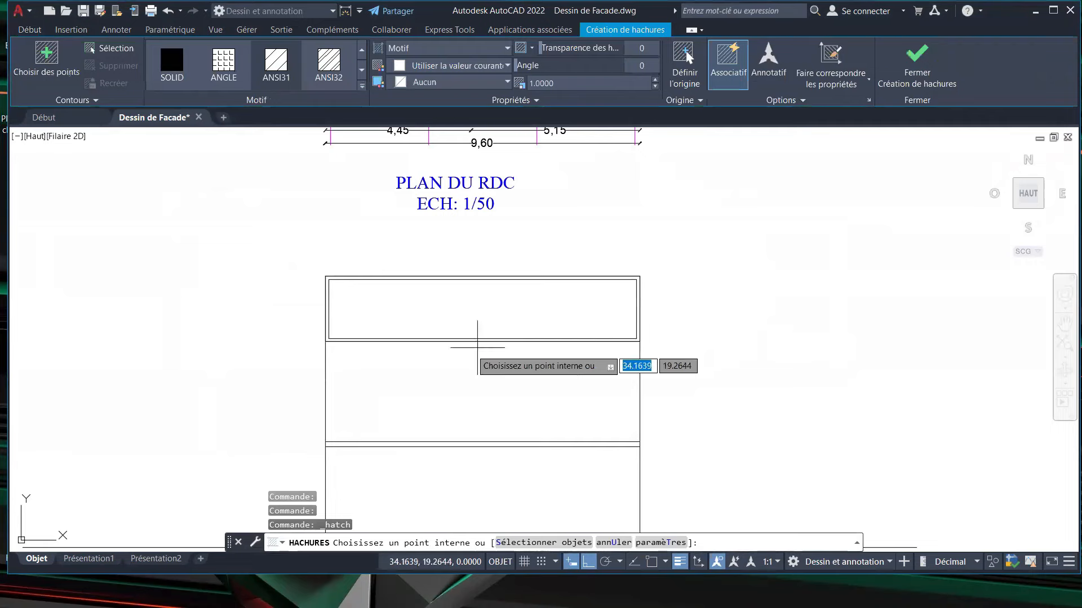
pyautogui.scroll(4, 484, 302)
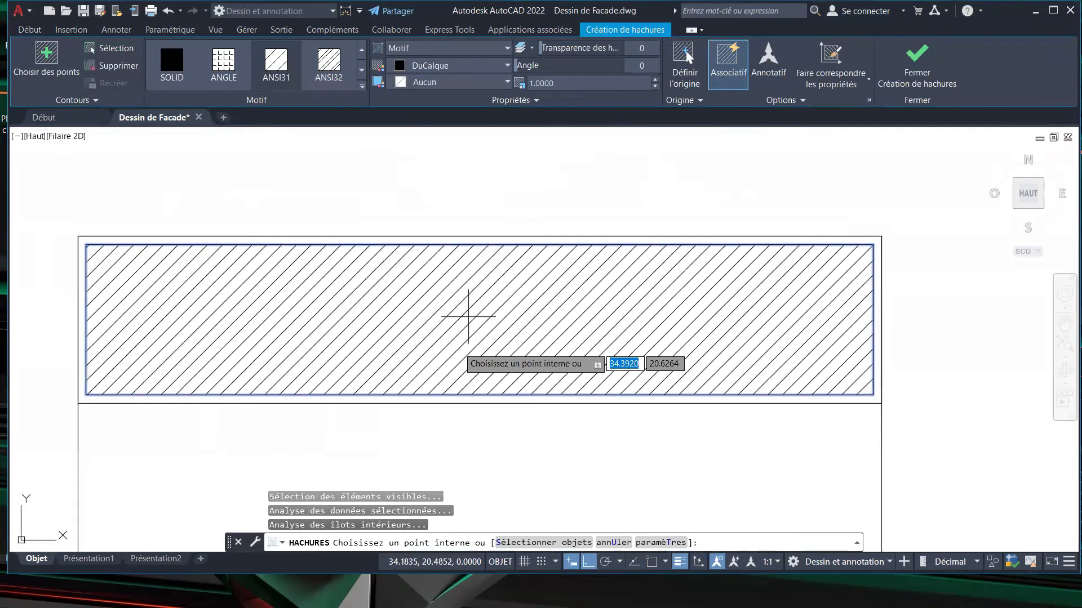
pyautogui.scroll(-2, 471, 314)
pyautogui.press('Escape')
pyautogui.press('Escape')
pyautogui.press('Escape')
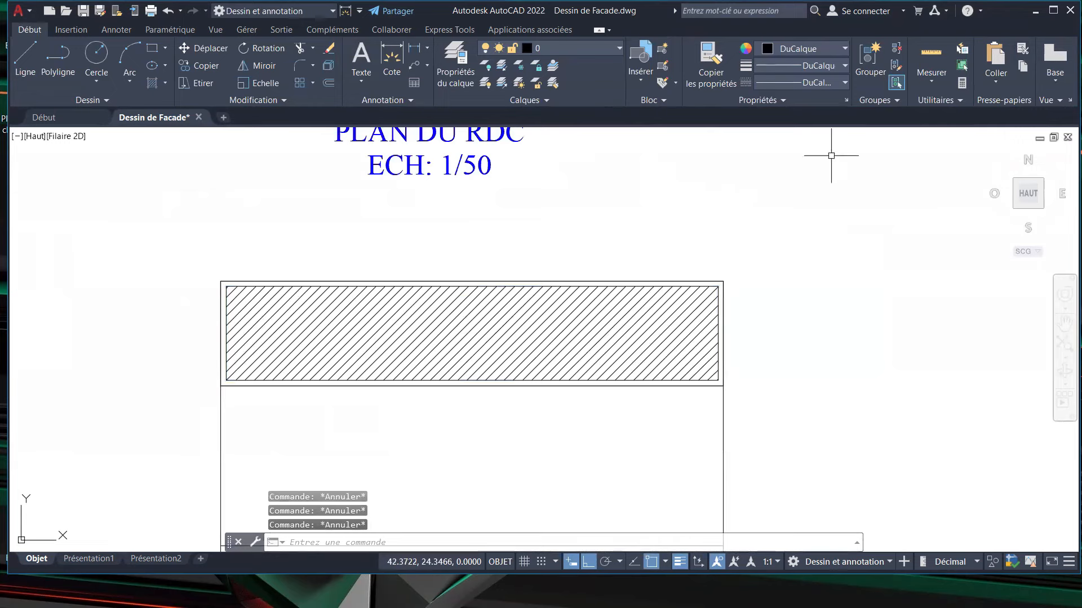
pyautogui.click(1053, 11)
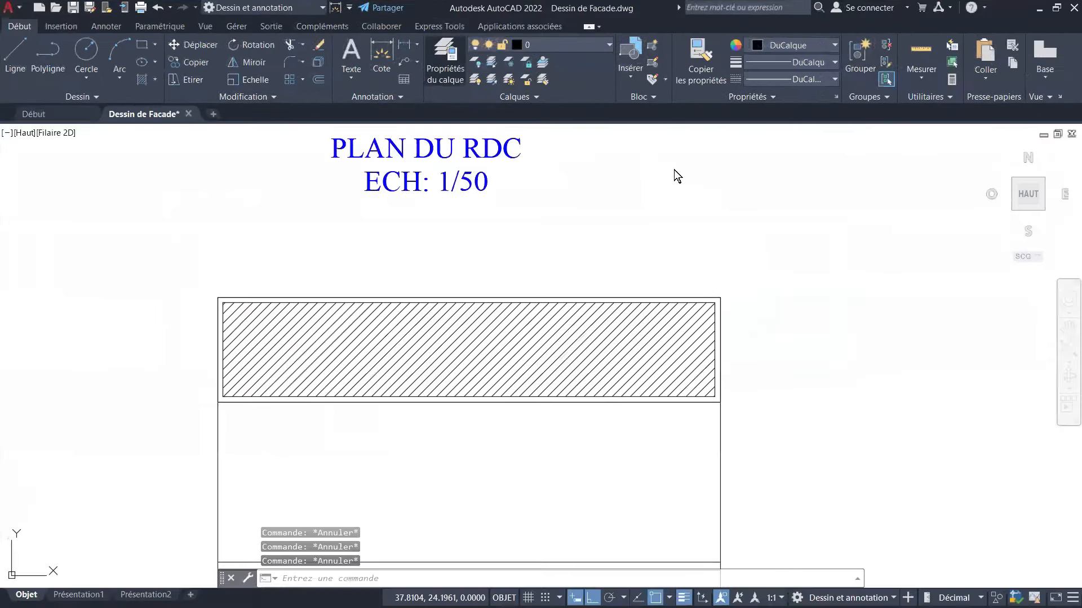
# Match the facade roof hatch to the red roof-tile hatch of the section drawing by copying its properties.
pyautogui.click(700, 59)
pyautogui.scroll(-7, 490, 428)
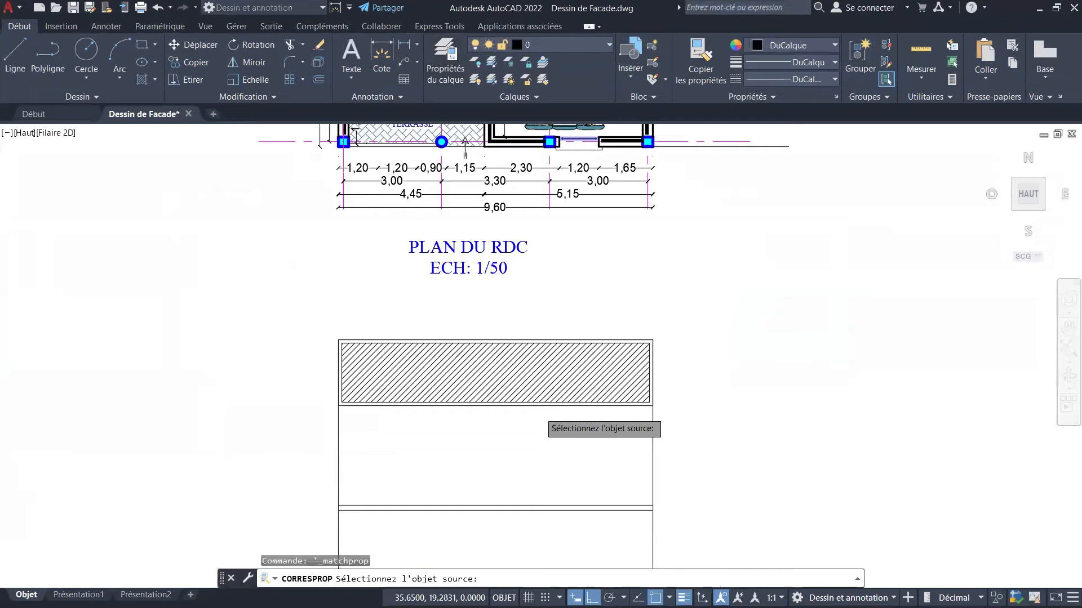
pyautogui.scroll(4, 499, 200)
pyautogui.scroll(8, 496, 248)
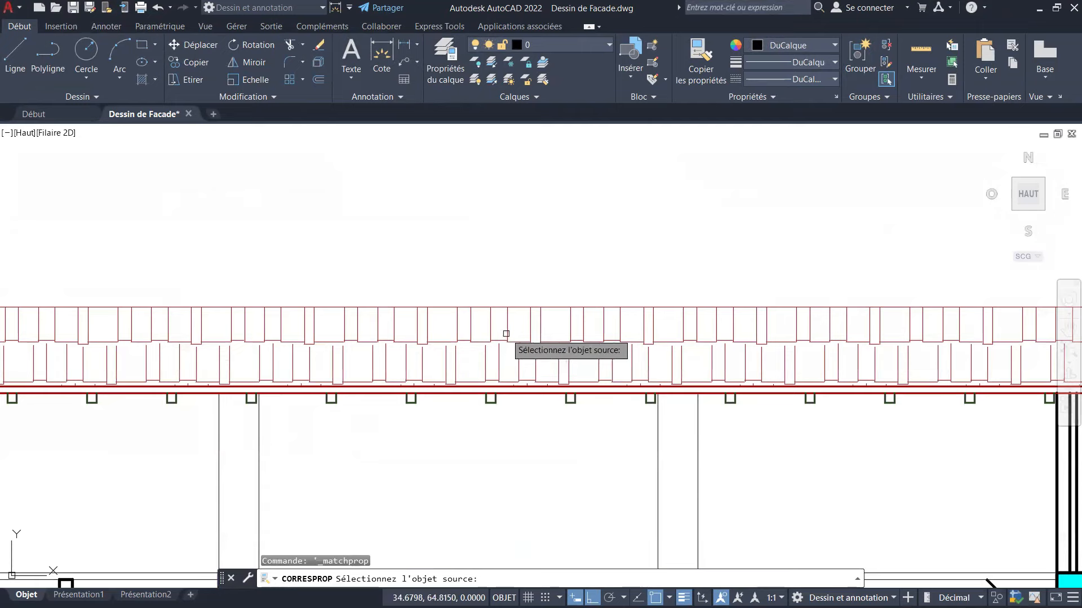
pyautogui.click(501, 334)
pyautogui.scroll(-8, 499, 271)
pyautogui.scroll(8, 495, 411)
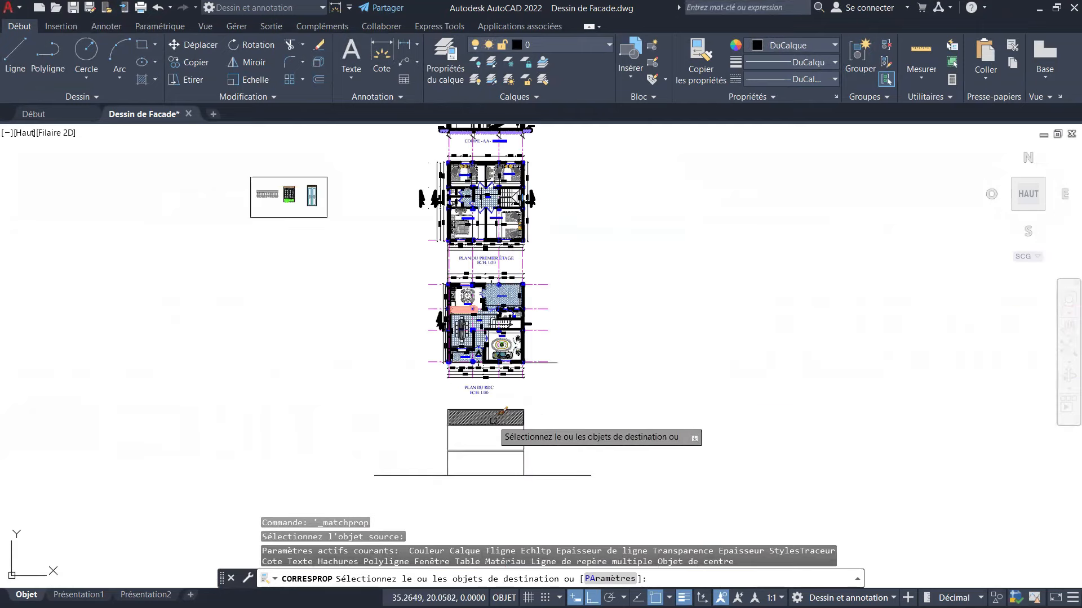
pyautogui.press('Escape')
pyautogui.press('Escape')
pyautogui.press('Escape')
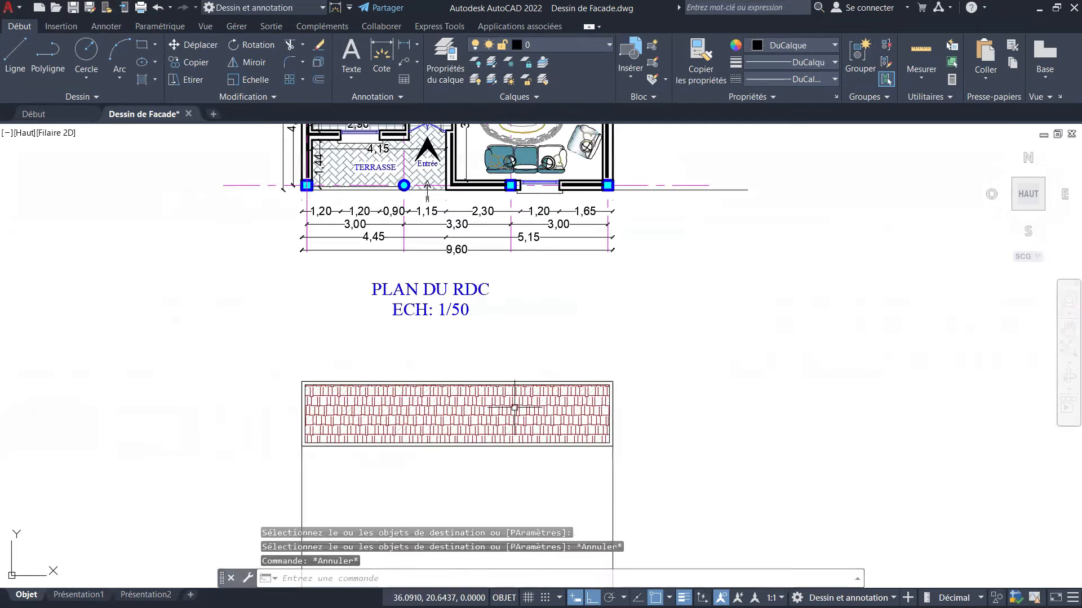
# Examine the tiled roof on the facade and compare the elevation with the floor plans above it.
pyautogui.scroll(-3, 501, 394)
pyautogui.scroll(3, 498, 432)
pyautogui.scroll(1, 505, 343)
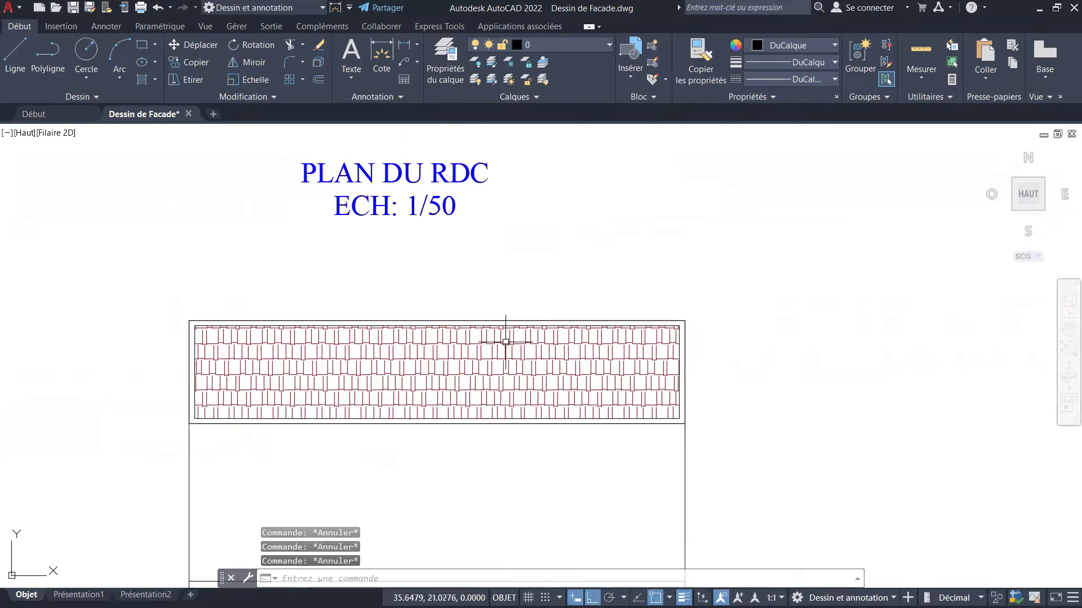
pyautogui.scroll(-3, 493, 425)
pyautogui.scroll(2, 509, 254)
pyautogui.scroll(-4, 502, 400)
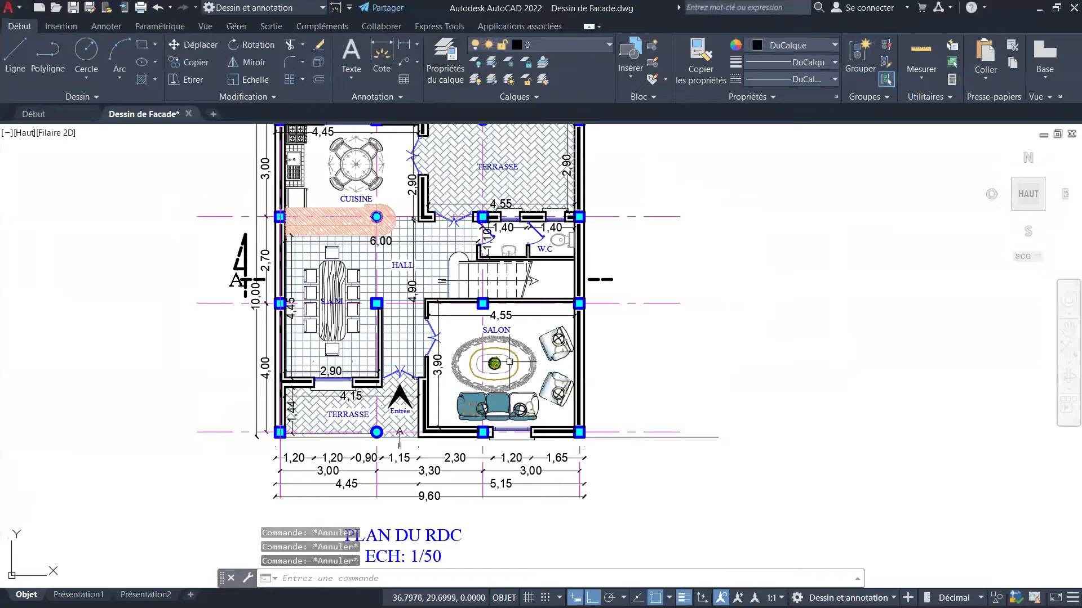
pyautogui.scroll(-4, 490, 303)
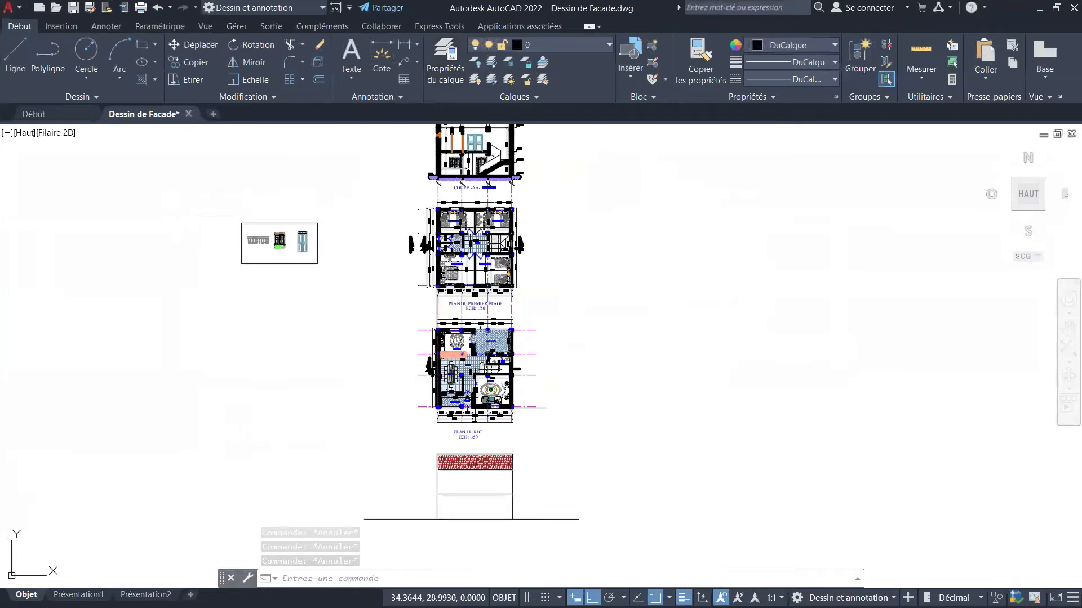
pyautogui.scroll(4, 485, 364)
pyautogui.scroll(4, 490, 295)
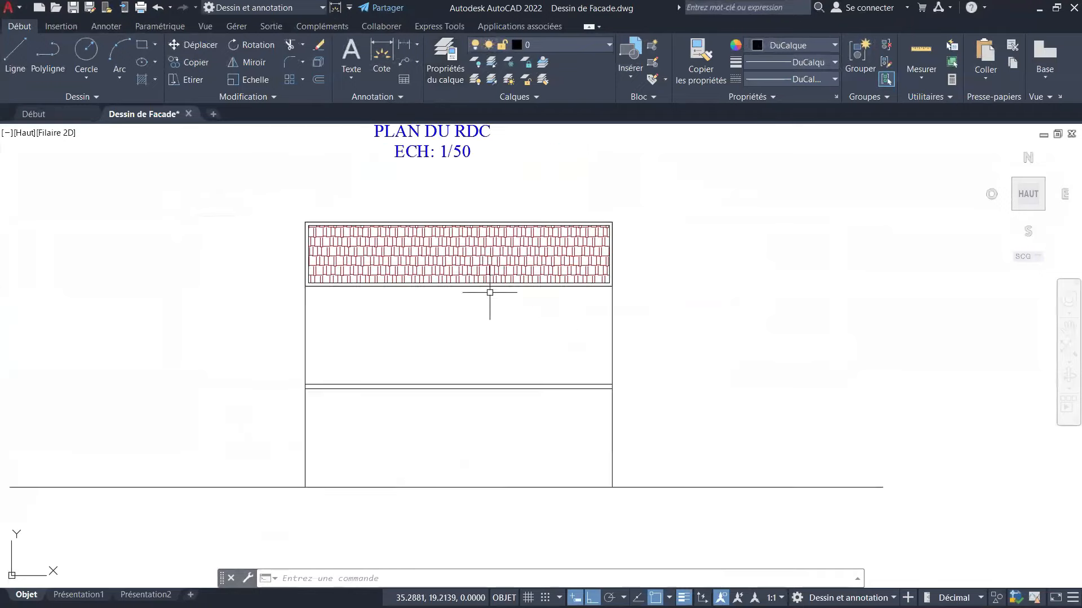
pyautogui.press('Escape')
pyautogui.press('Escape')
pyautogui.press('Escape')
pyautogui.scroll(4, 420, 239)
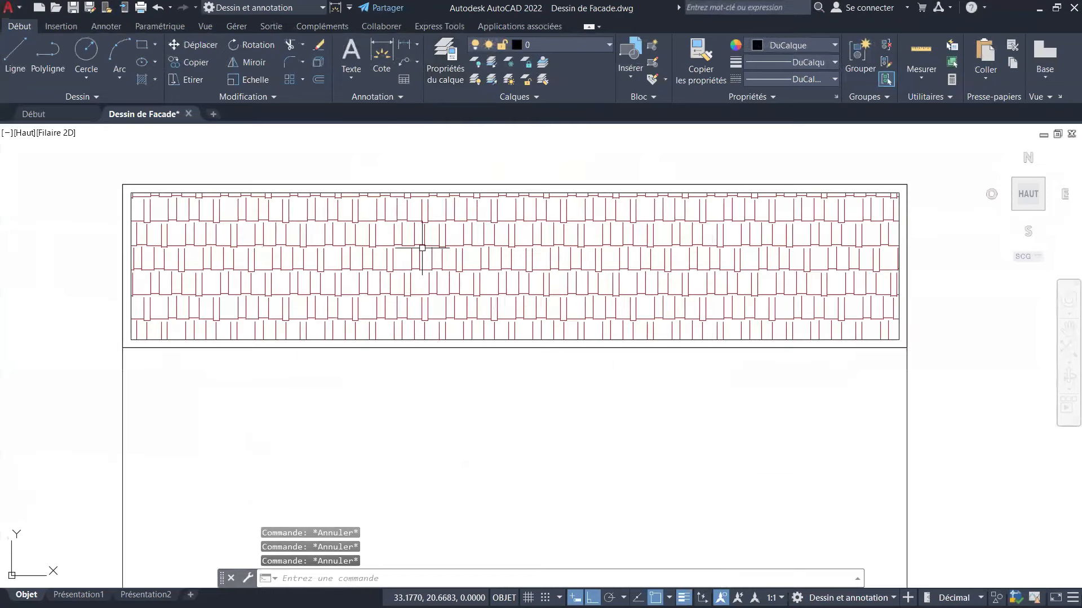
pyautogui.scroll(-4, 516, 260)
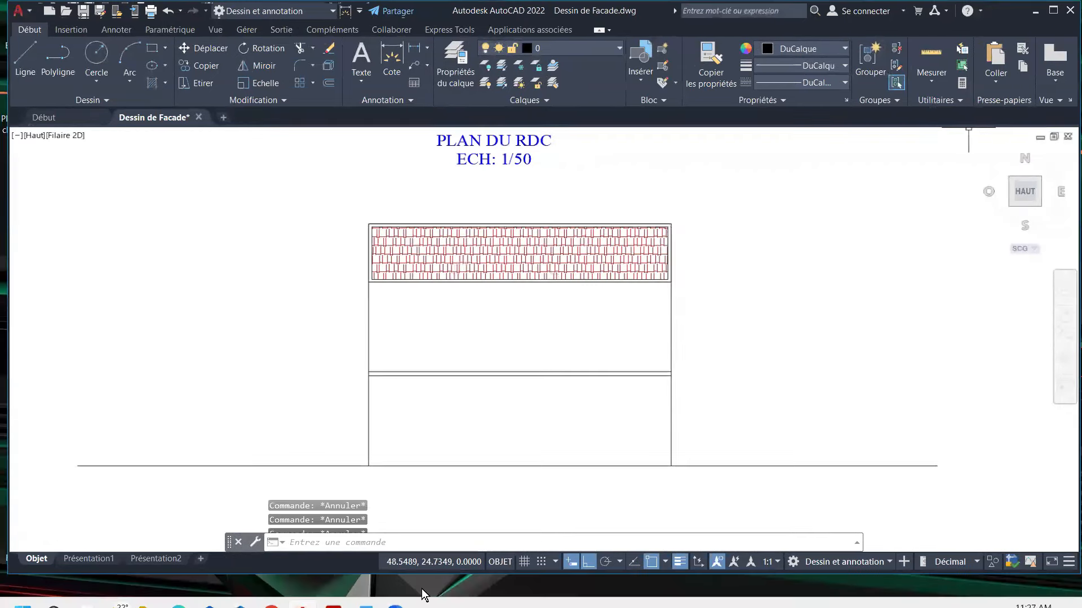
# Switch to the Speech facade Word document, read the instructions on reliefs and corner chain, and return to the AutoCAD drawing.
pyautogui.moveTo(365, 605)
pyautogui.click(439, 533)
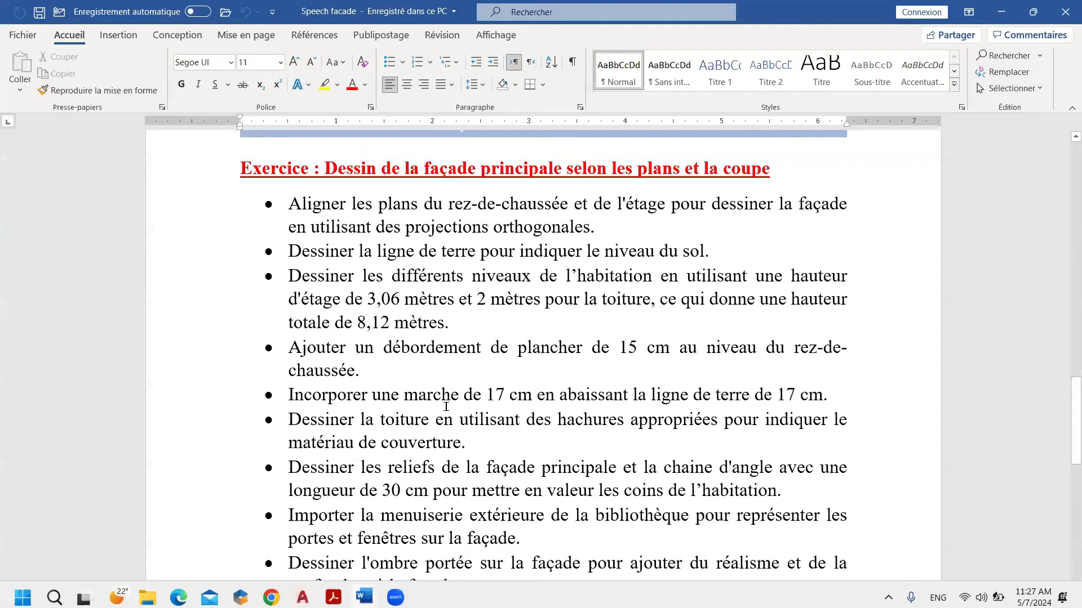
pyautogui.scroll(-2, 446, 406)
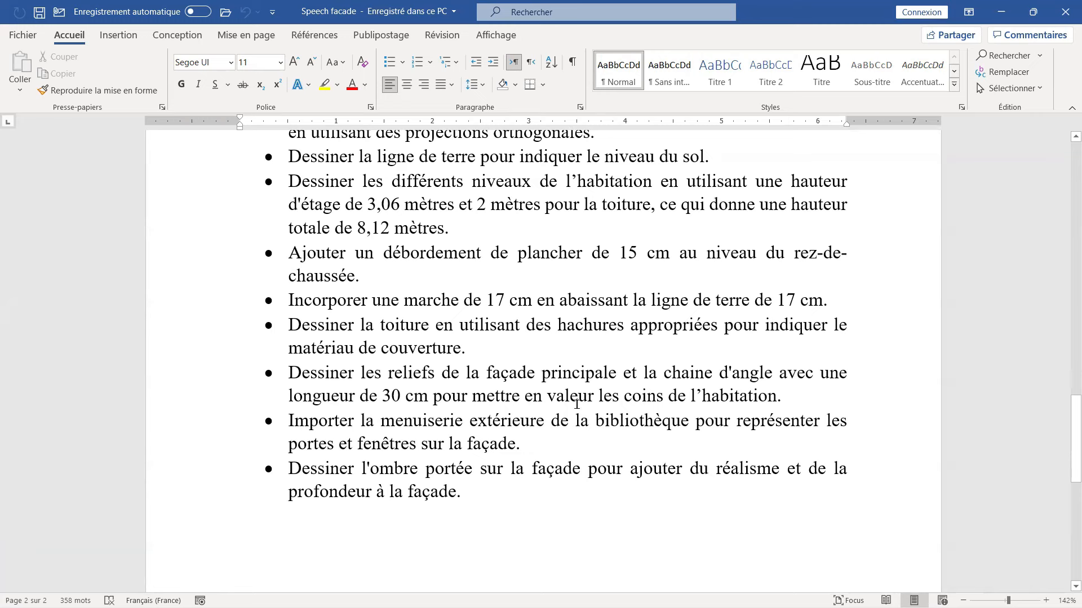
pyautogui.click(1001, 11)
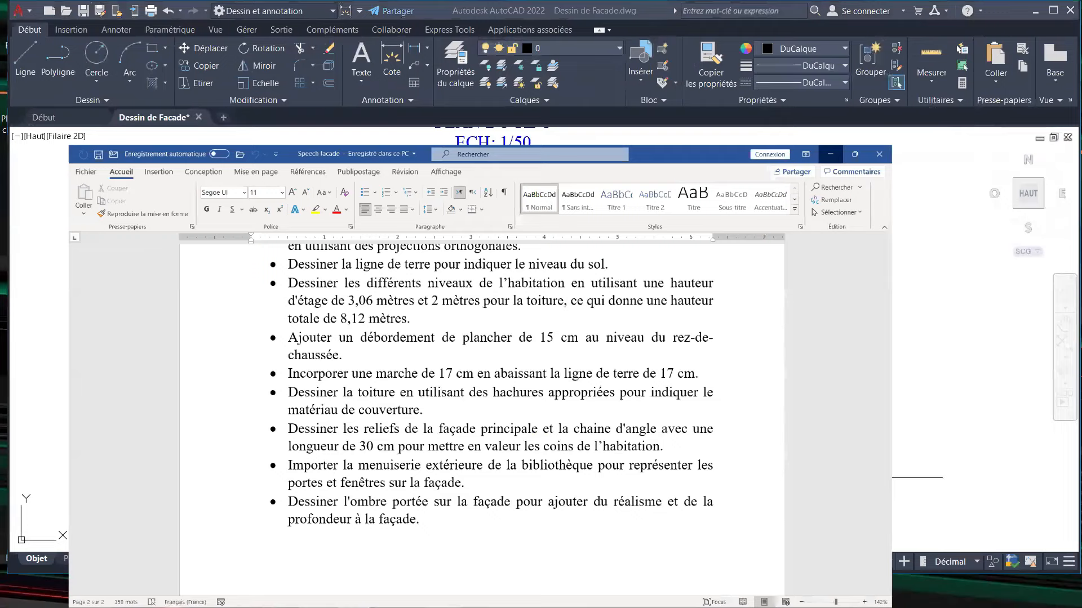
pyautogui.press('Escape')
pyautogui.press('Escape')
pyautogui.press('Escape')
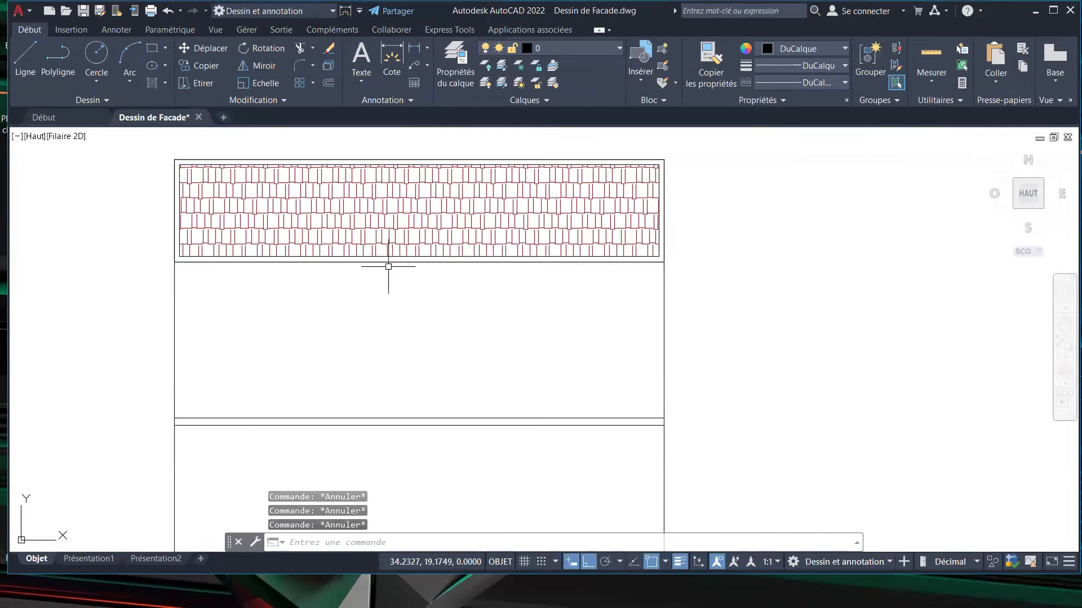
pyautogui.click(25, 62)
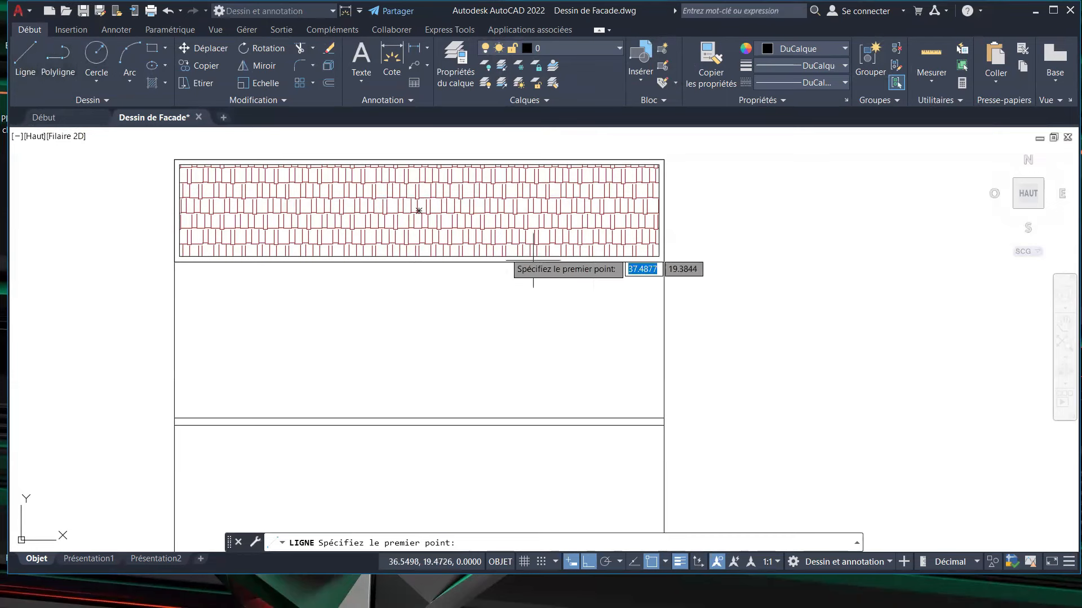
pyautogui.press('Escape')
pyautogui.click(192, 67)
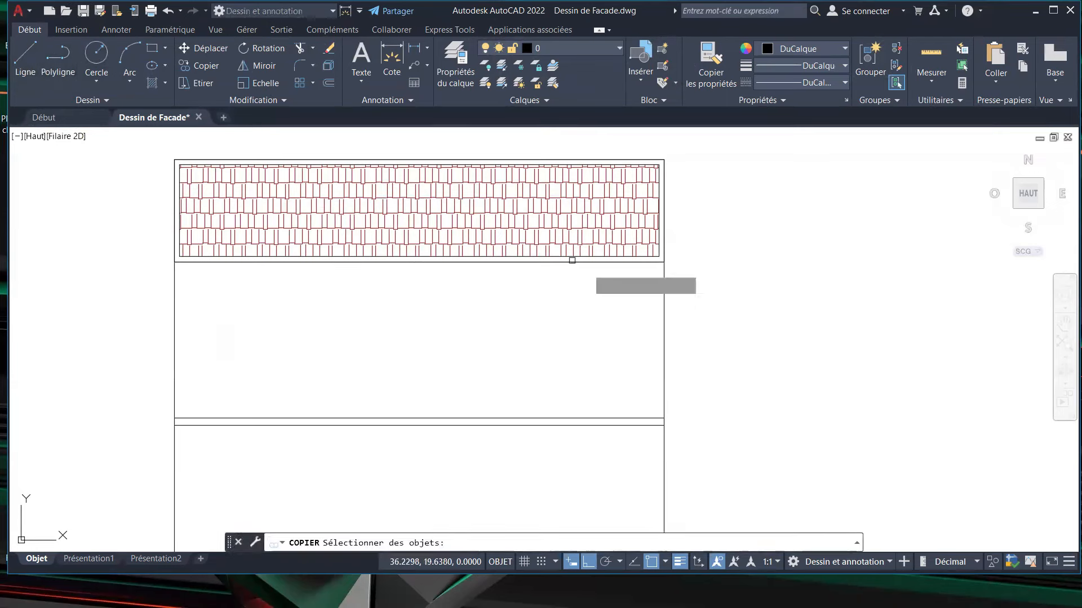
pyautogui.click(662, 369)
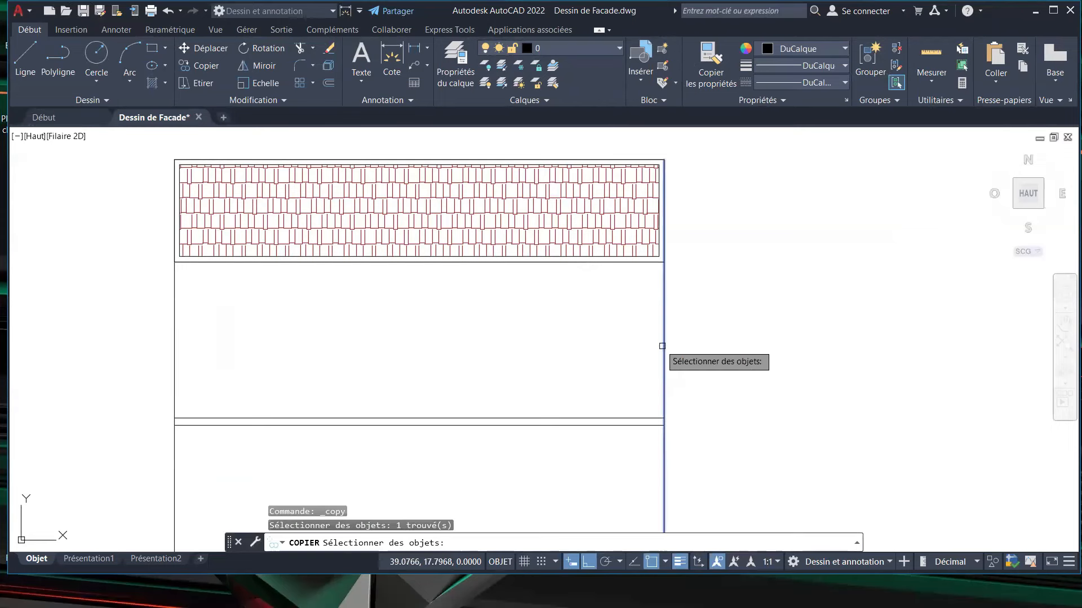
pyautogui.press('Escape')
pyautogui.press('Escape')
pyautogui.press('Escape')
# Draw a vertical line along the upper floor's right edge, from the roof's lower-right corner down to the slab's upper line.
pyautogui.click(22, 64)
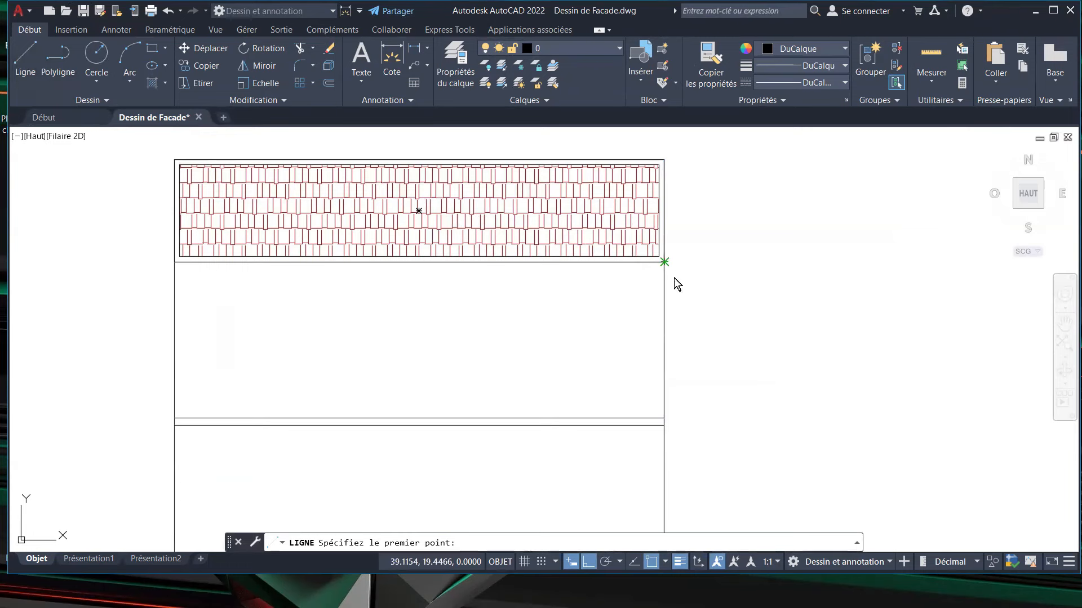
pyautogui.click(665, 262)
pyautogui.press('Escape')
pyautogui.press('Escape')
pyautogui.press('Escape')
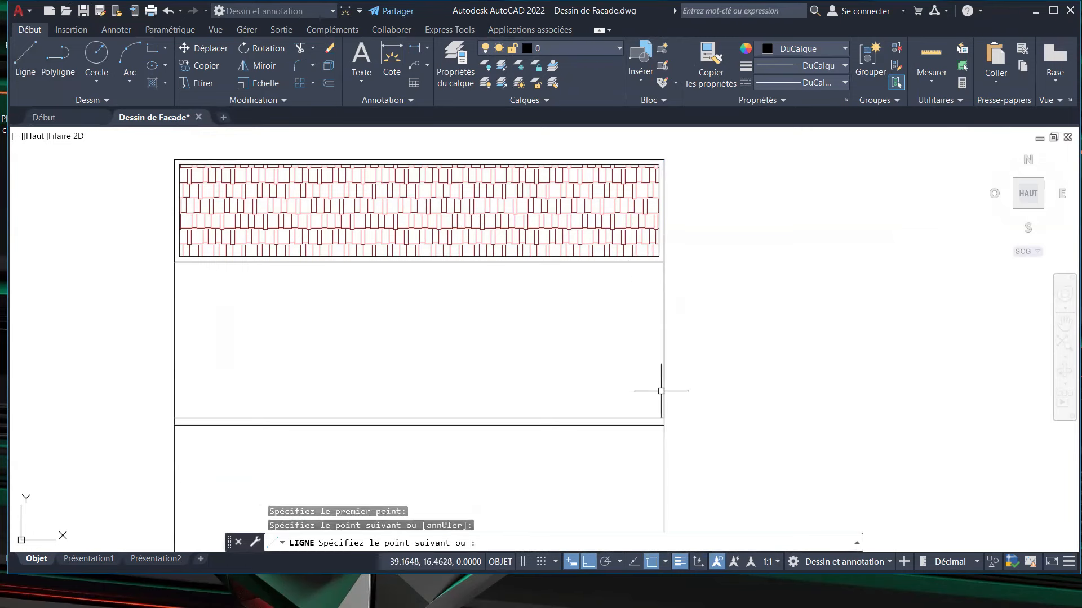
# Copy the upper floor's right edge line 0.3 m to the left to form the corner chain strip.
pyautogui.write('co')
pyautogui.press('Return')
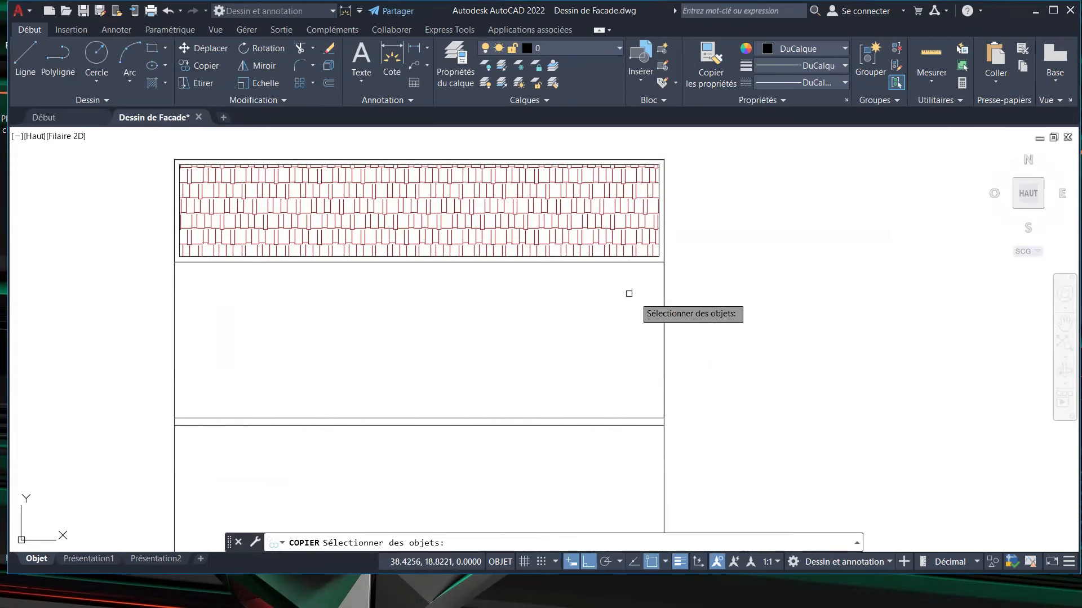
pyautogui.click(663, 345)
pyautogui.press('Return')
pyautogui.click(664, 347)
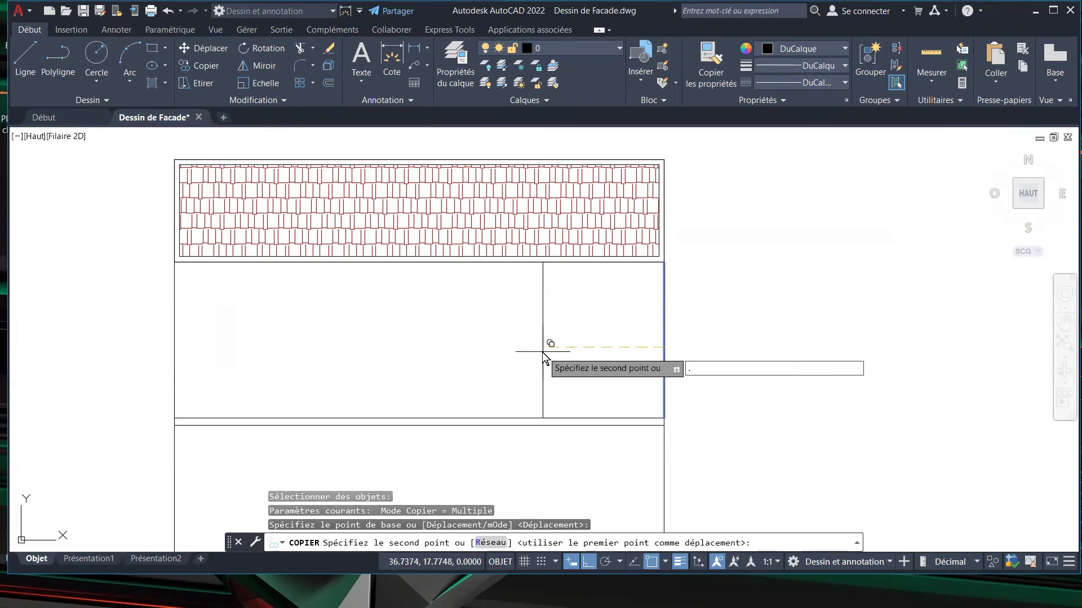
pyautogui.press('Return')
pyautogui.press('Escape')
pyautogui.press('Escape')
pyautogui.press('Escape')
pyautogui.press('Escape')
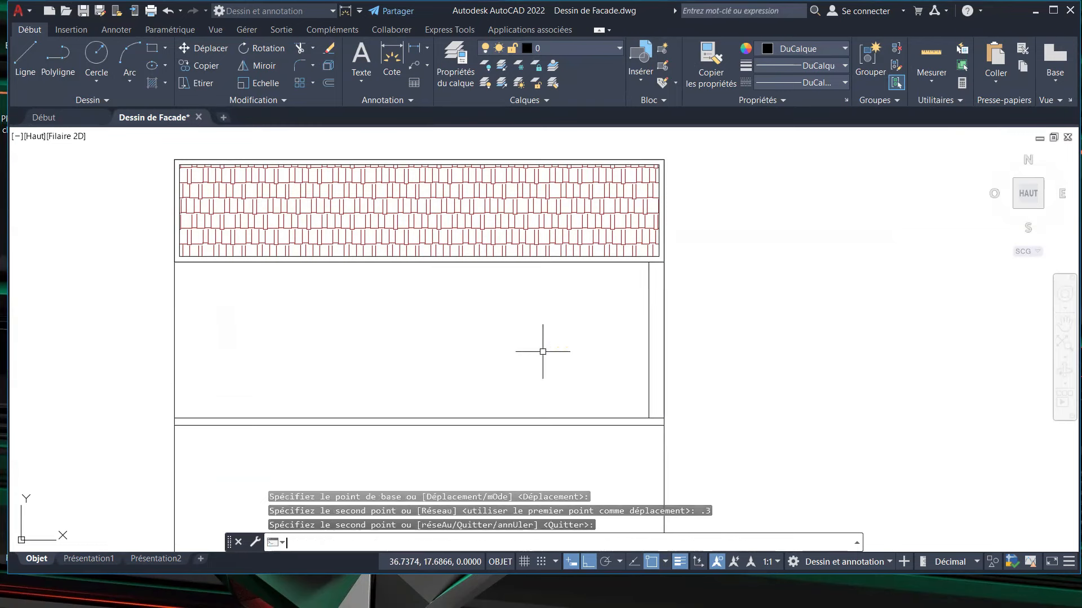
# Maximize the drawing window and hatch the upper floor's right corner strip with diagonal lines at scale 1 and angle 0.
pyautogui.scroll(2, 688, 330)
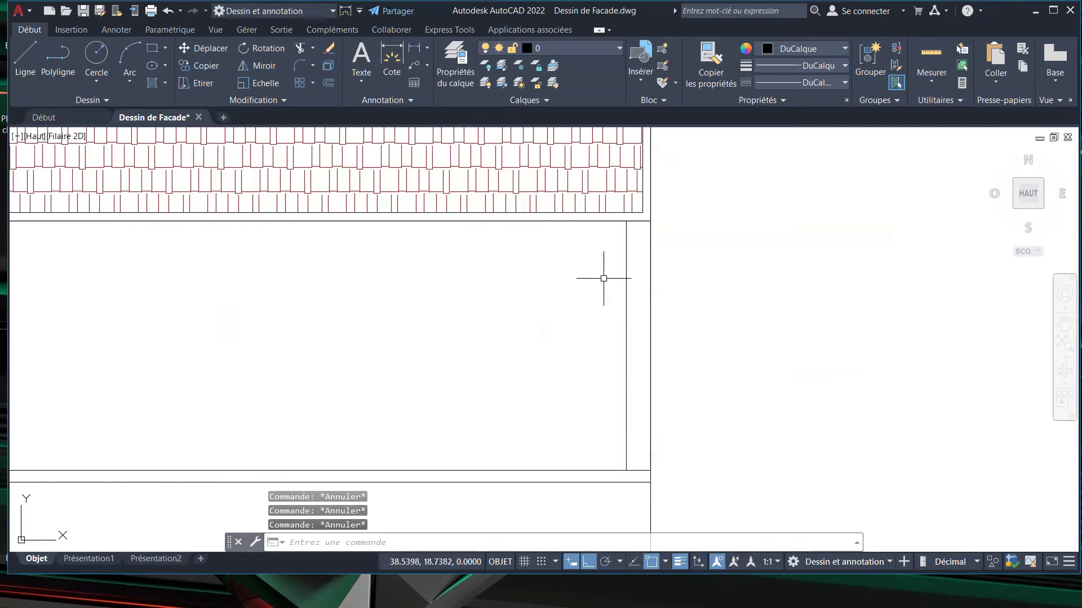
pyautogui.click(1052, 13)
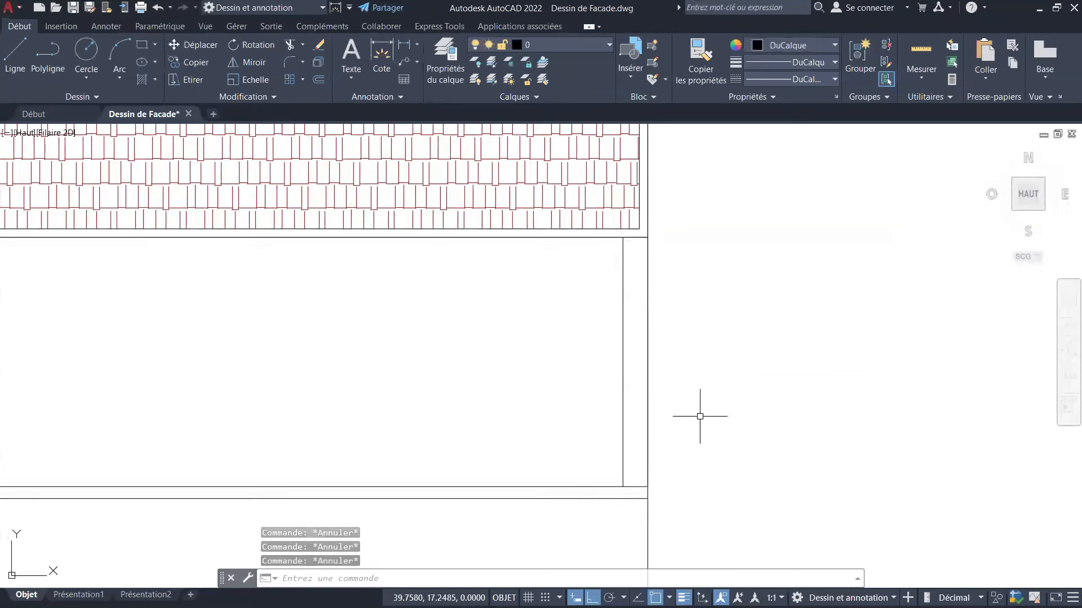
pyautogui.click(141, 79)
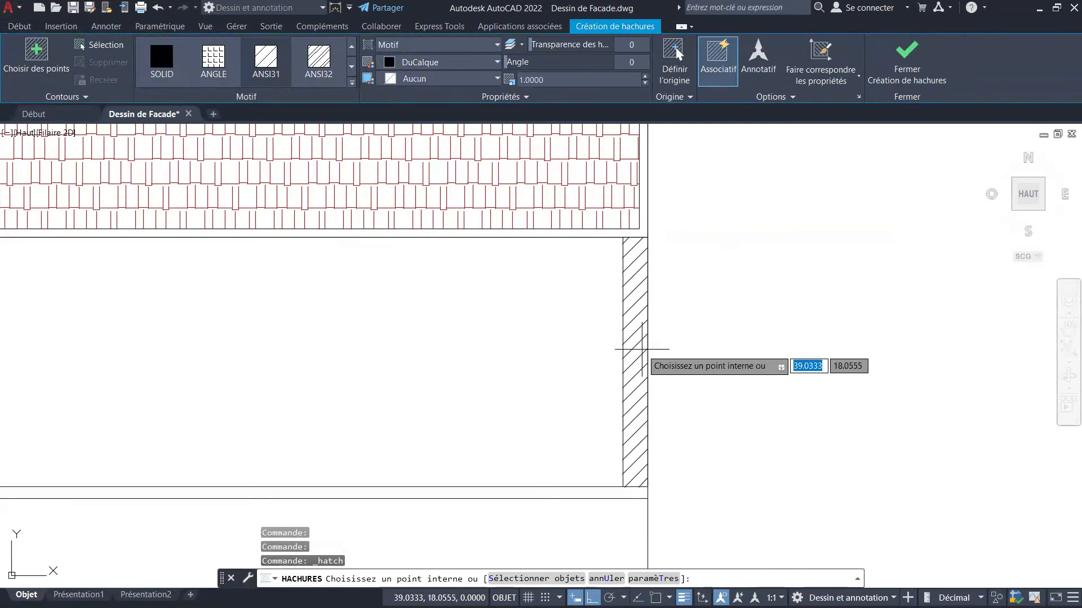
pyautogui.scroll(5, 641, 348)
pyautogui.scroll(-4, 565, 333)
pyautogui.press('Escape')
pyautogui.press('Escape')
pyautogui.press('Escape')
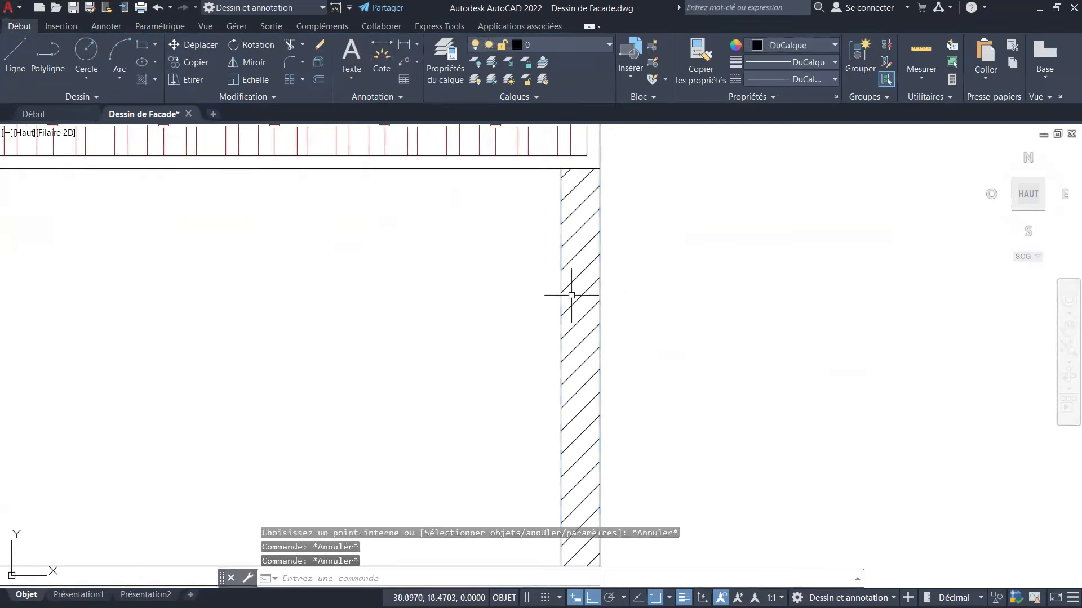
# Change the hatch pattern of the upper floor's right corner strip to BRICK.
pyautogui.click(575, 299)
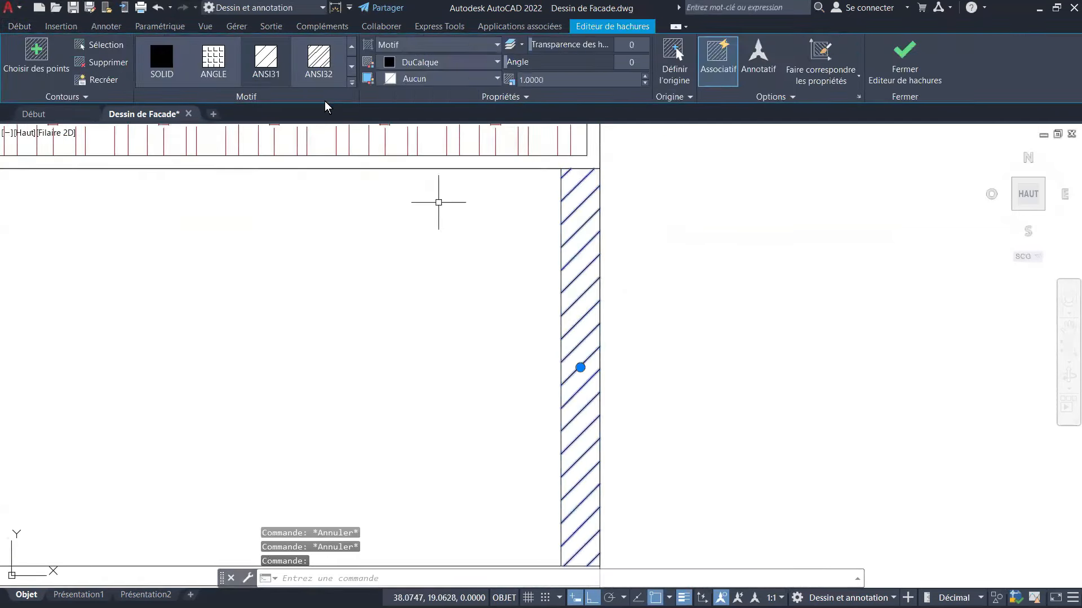
pyautogui.click(352, 83)
pyautogui.scroll(-3, 302, 190)
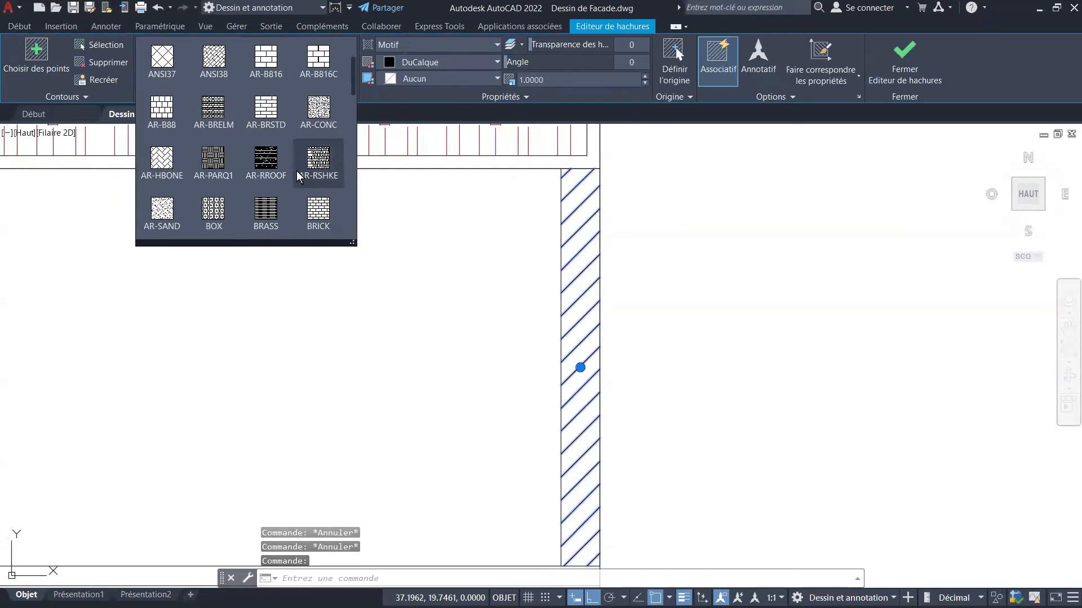
pyautogui.scroll(1, 319, 108)
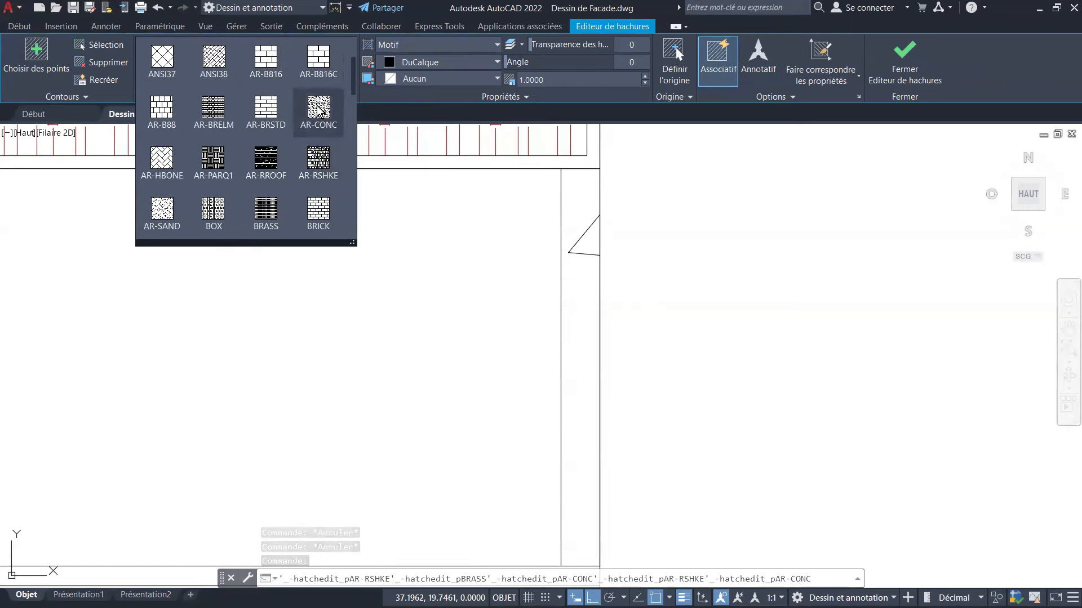
pyautogui.click(318, 212)
pyautogui.scroll(4, 624, 241)
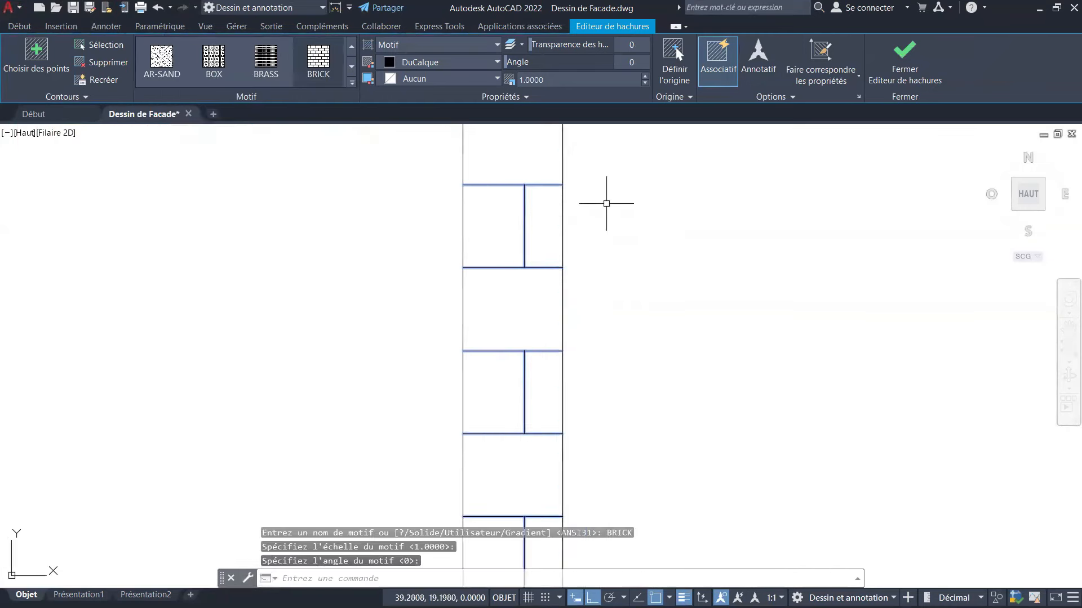
# Inspect the brick pattern along the right corner strip, clear the selection, and review the upper facade.
pyautogui.scroll(-4, 521, 270)
pyautogui.scroll(4, 533, 255)
pyautogui.scroll(-4, 524, 242)
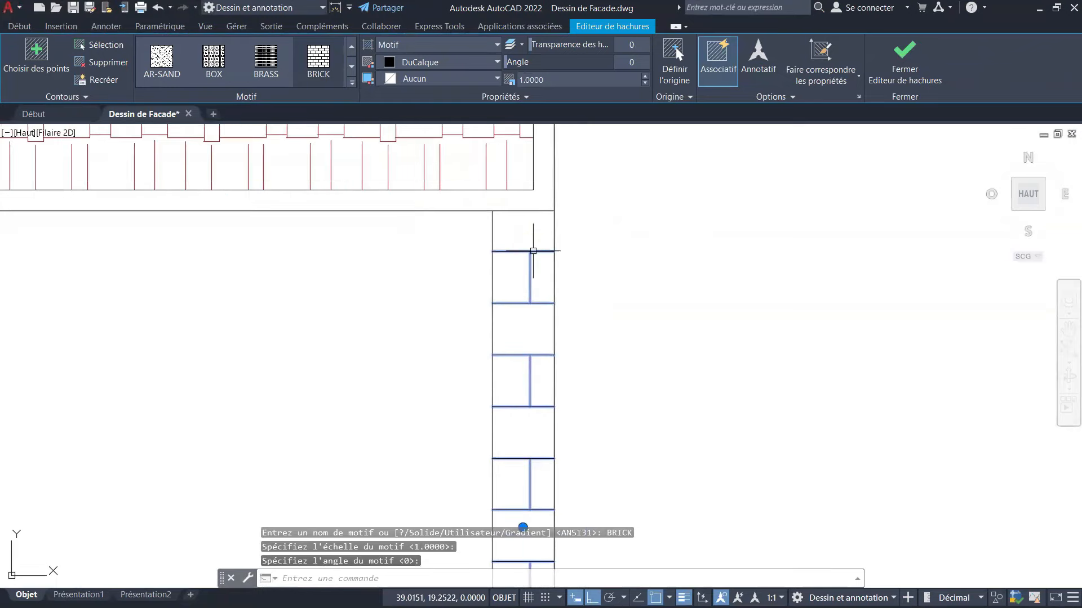
pyautogui.scroll(4, 535, 247)
pyautogui.scroll(-4, 535, 247)
pyautogui.press('Escape')
pyautogui.press('Escape')
pyautogui.scroll(-3, 625, 282)
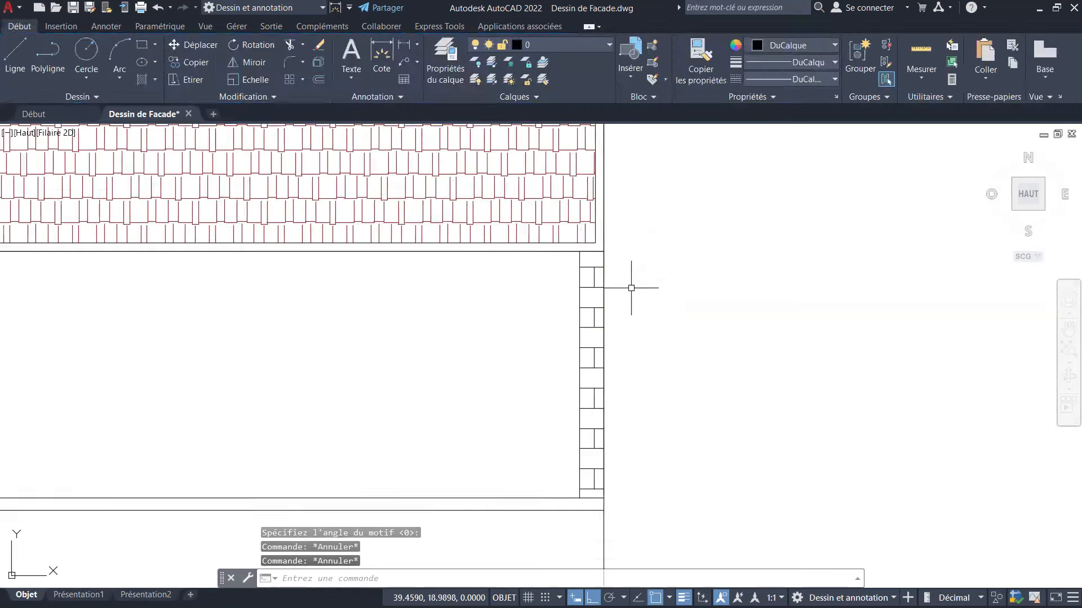
pyautogui.scroll(2, 614, 294)
pyautogui.press('Escape')
pyautogui.scroll(-2, 582, 303)
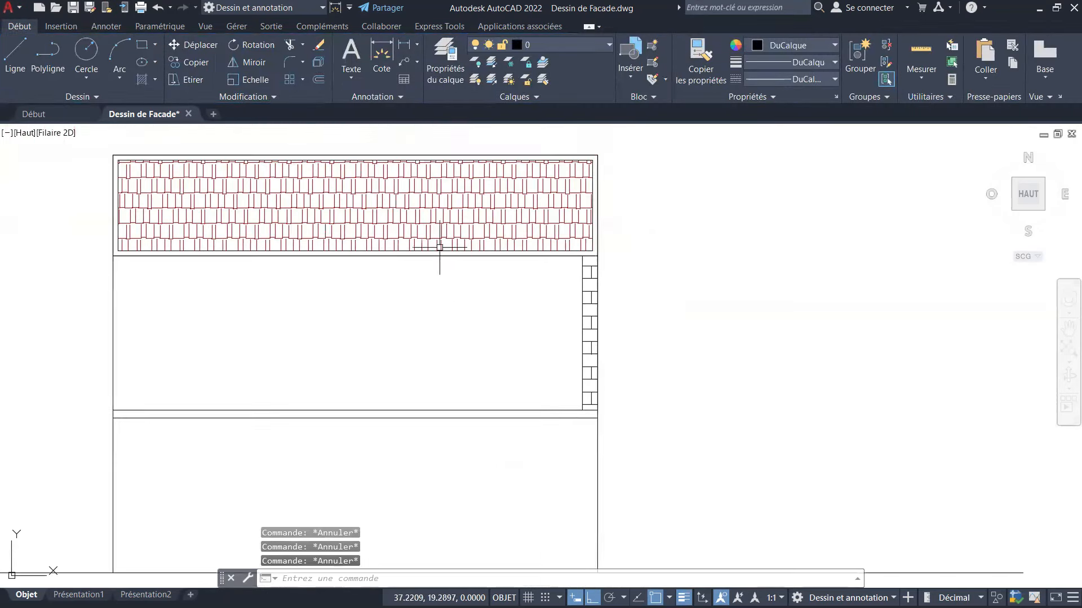
# Copy the right corner strip's brick hatch from the upper floor down to the ground floor, starting at the slab's lower edge.
pyautogui.click(206, 64)
pyautogui.scroll(3, 582, 268)
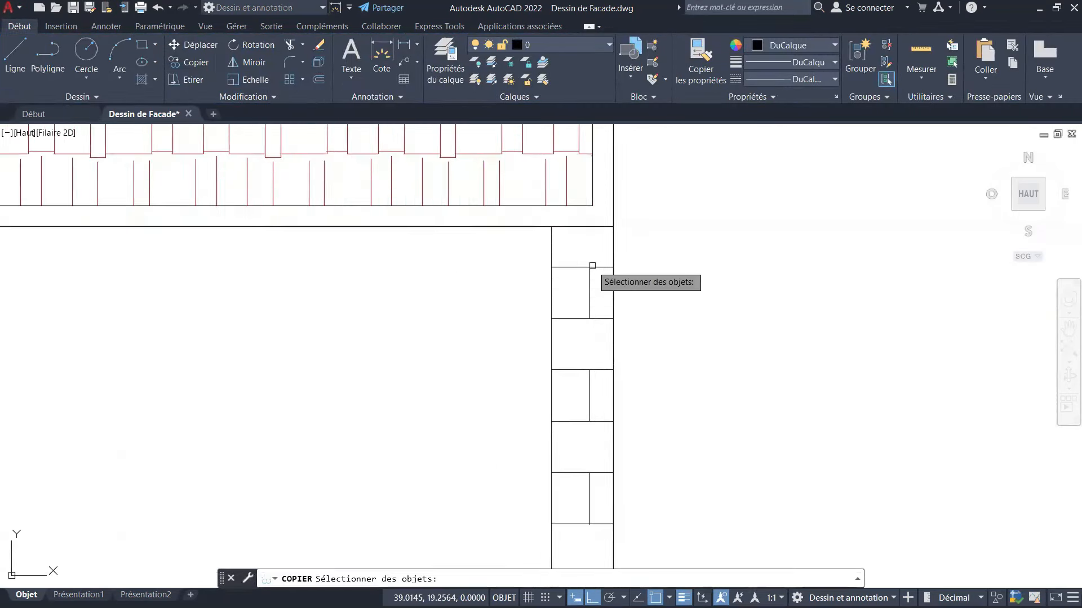
pyautogui.click(586, 248)
pyautogui.click(590, 312)
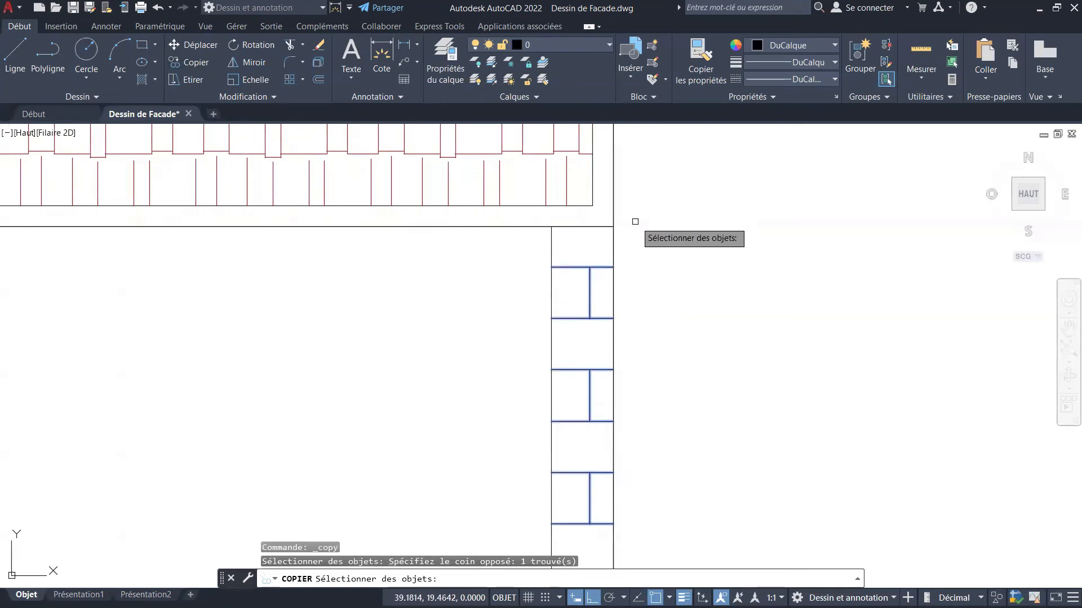
pyautogui.press('Return')
pyautogui.click(613, 226)
pyautogui.scroll(-5, 620, 220)
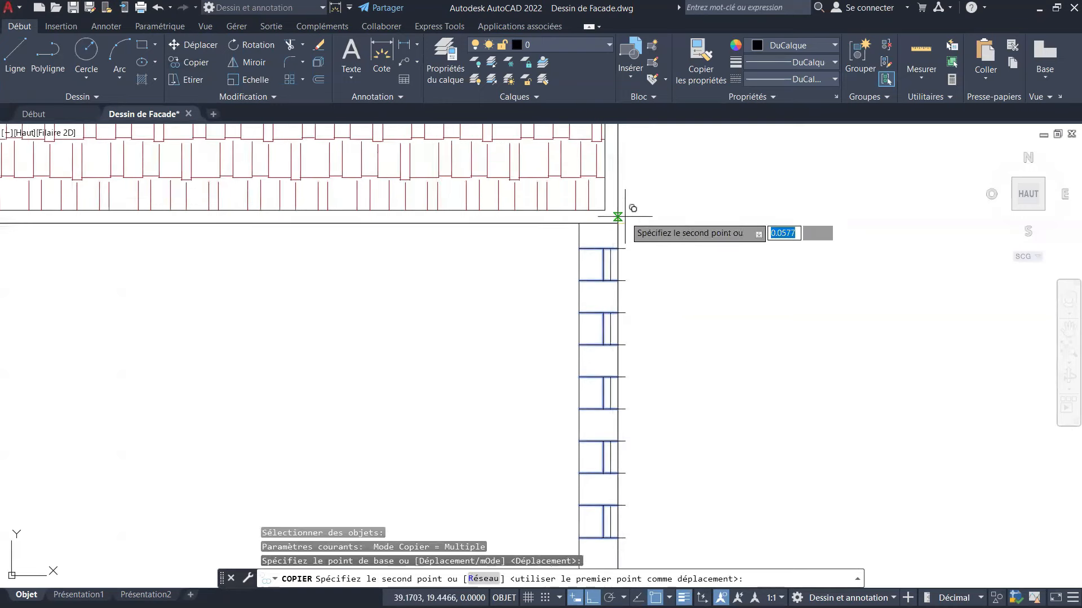
pyautogui.scroll(5, 623, 320)
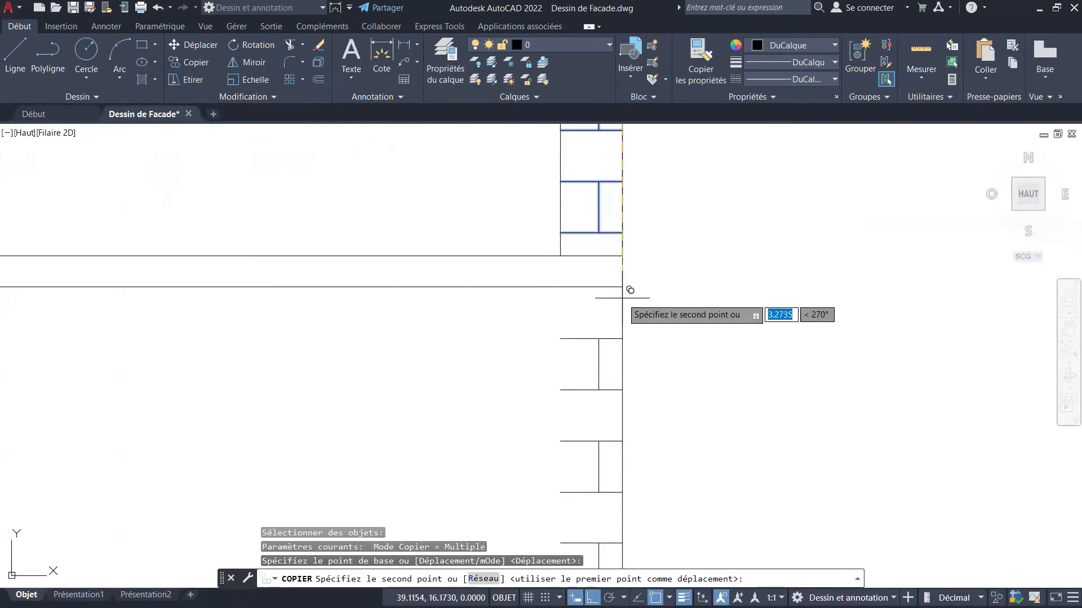
pyautogui.click(622, 287)
pyautogui.scroll(-4, 596, 320)
pyautogui.press('Escape')
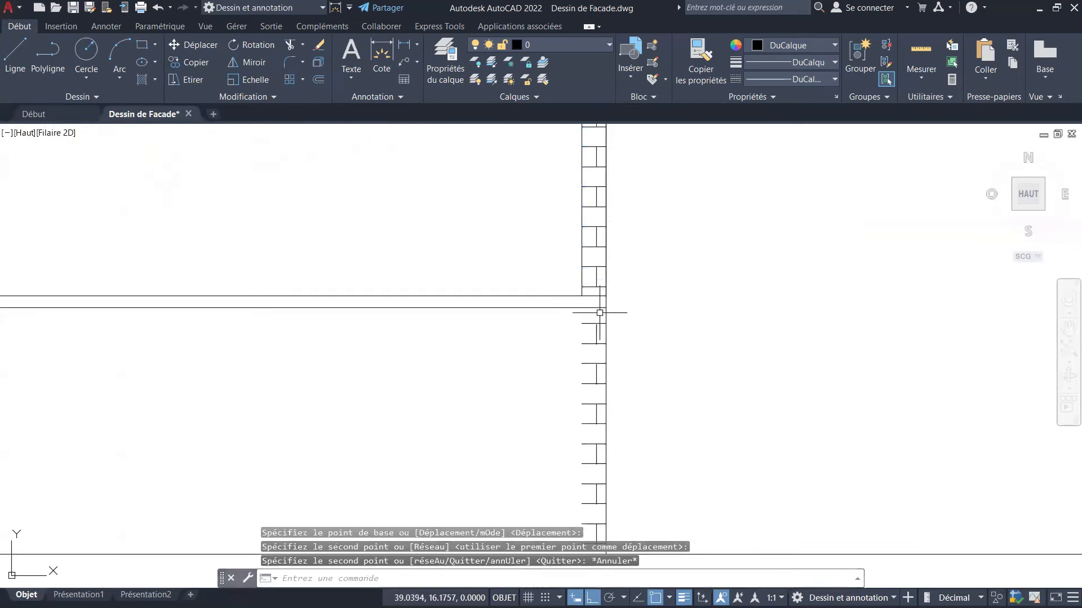
pyautogui.press('Escape')
pyautogui.press('Escape')
pyautogui.press('Escape')
# Copy the inner vertical edge line of the upper right corner chain down to the ground floor, starting at the slab's lower edge.
pyautogui.scroll(-6, 568, 282)
pyautogui.scroll(6, 561, 233)
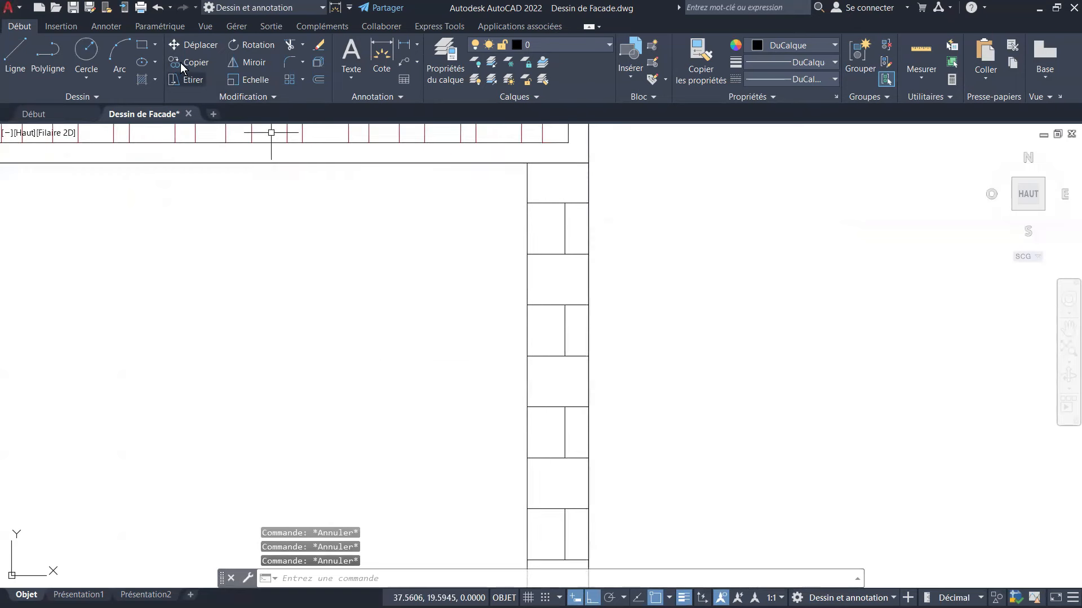
pyautogui.press('Return')
pyautogui.click(527, 208)
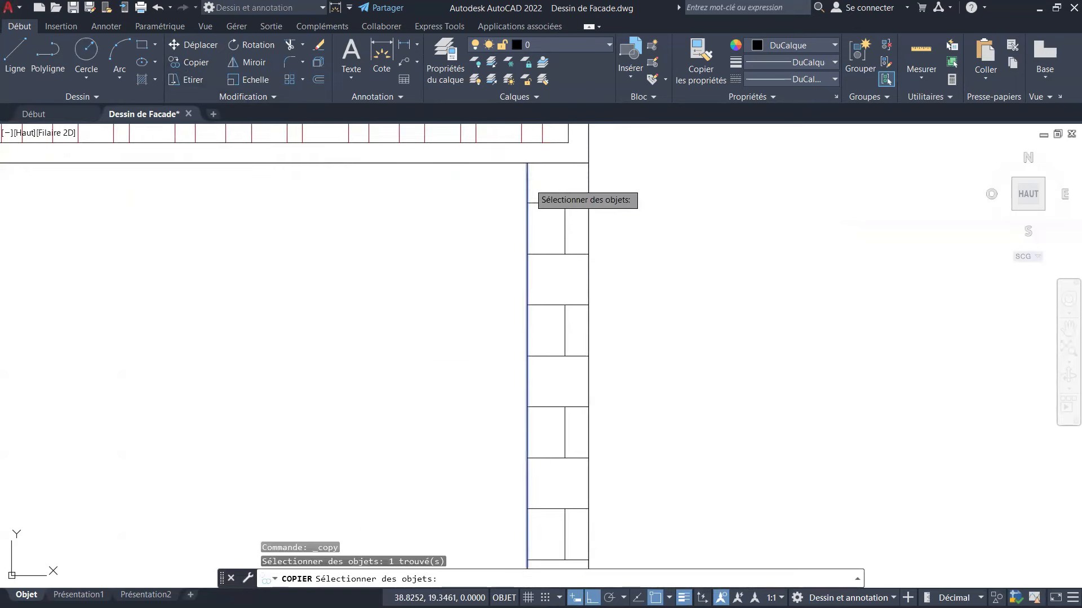
pyautogui.press('Return')
pyautogui.click(527, 166)
pyautogui.scroll(-4, 516, 207)
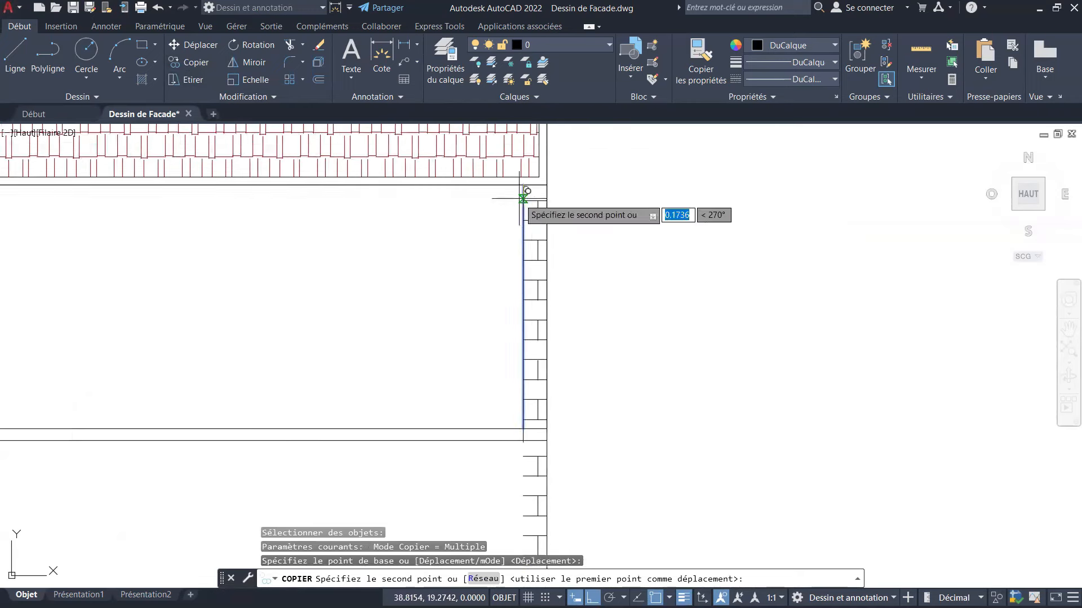
pyautogui.scroll(4, 522, 345)
pyautogui.click(515, 346)
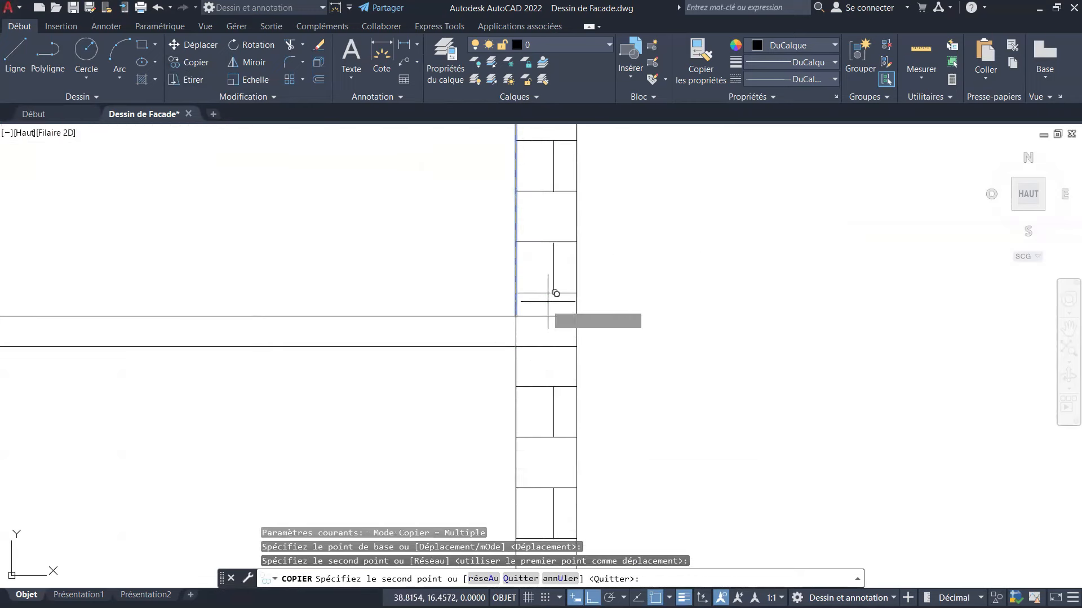
pyautogui.scroll(-4, 553, 303)
pyautogui.press('Escape')
pyautogui.press('Escape')
pyautogui.press('Escape')
pyautogui.press('Escape')
# Mirror both floors' right corner chains, brick hatches and edge lines, about the facade's vertical centre axis, keeping the originals.
pyautogui.scroll(-6, 585, 293)
pyautogui.scroll(6, 572, 261)
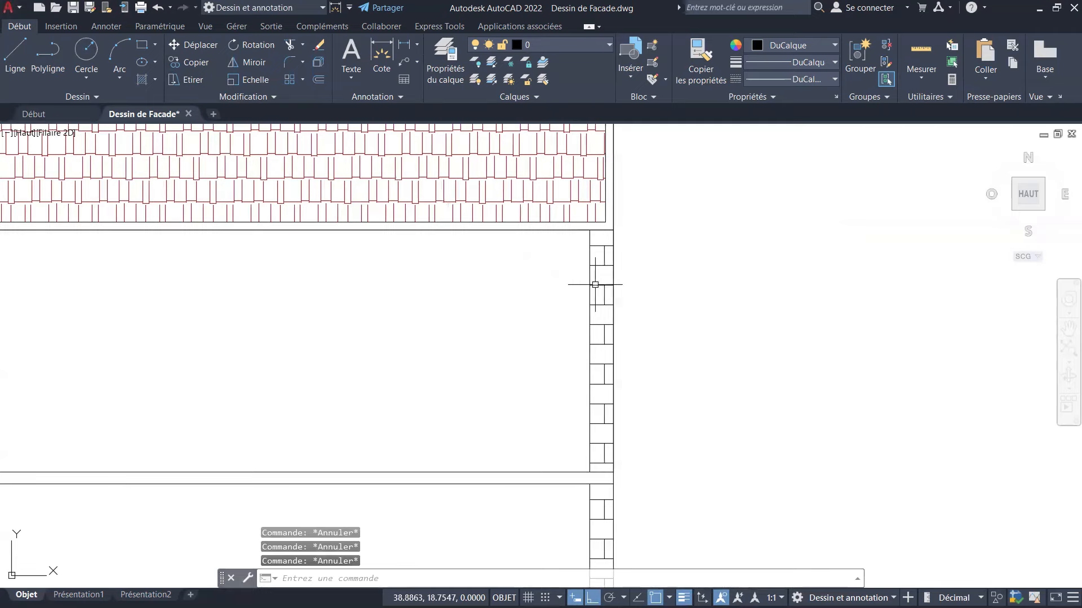
pyautogui.scroll(-6, 595, 285)
pyautogui.scroll(4, 599, 298)
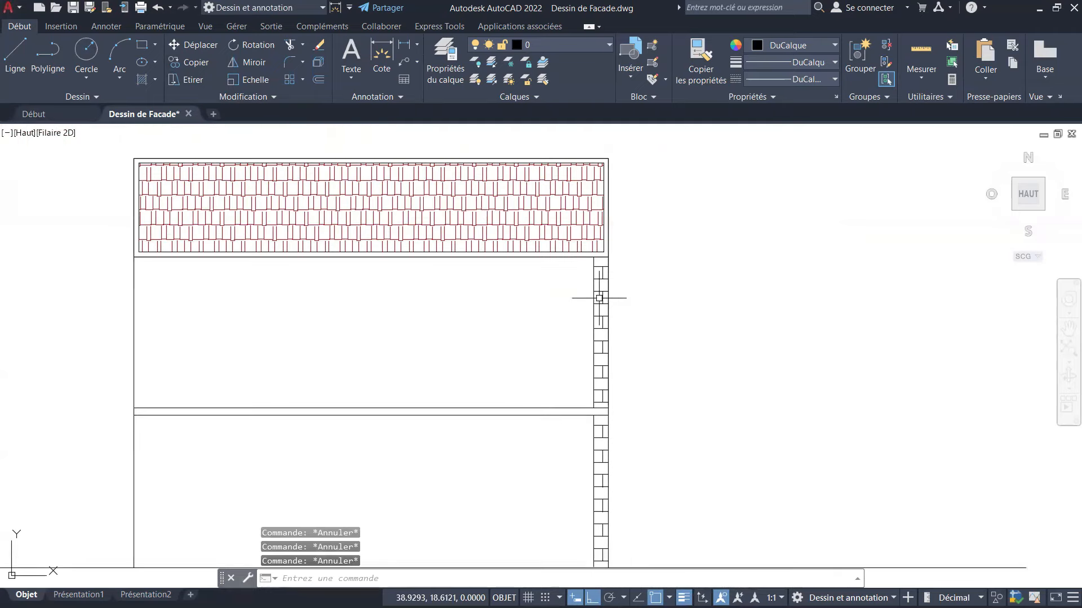
pyautogui.click(192, 64)
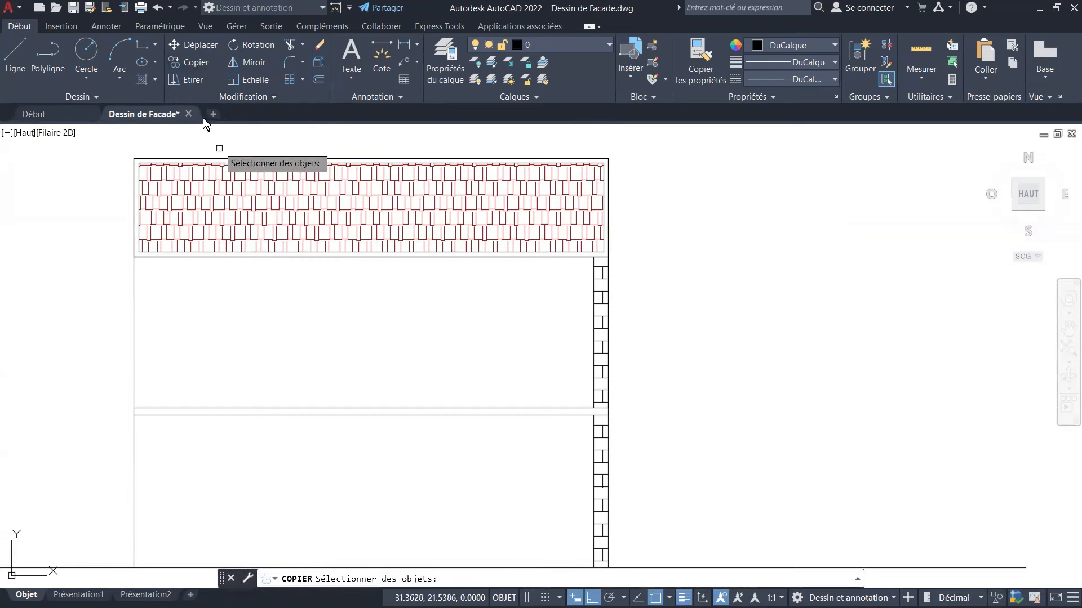
pyautogui.click(240, 66)
pyautogui.scroll(5, 604, 306)
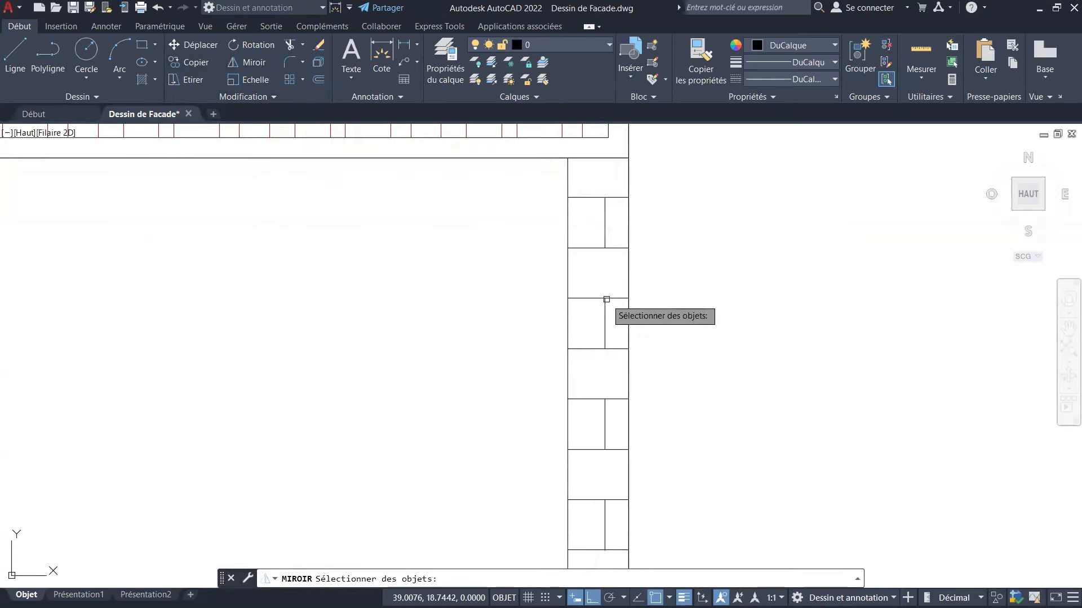
pyautogui.click(604, 301)
pyautogui.scroll(-2, 558, 265)
pyautogui.click(561, 281)
pyautogui.scroll(-2, 529, 282)
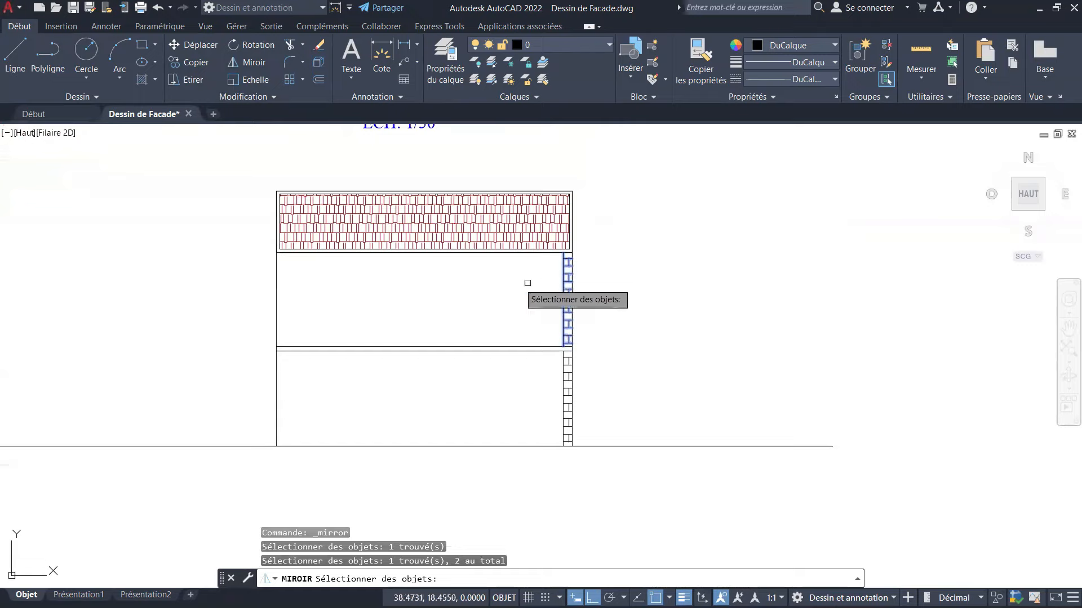
pyautogui.scroll(2, 612, 328)
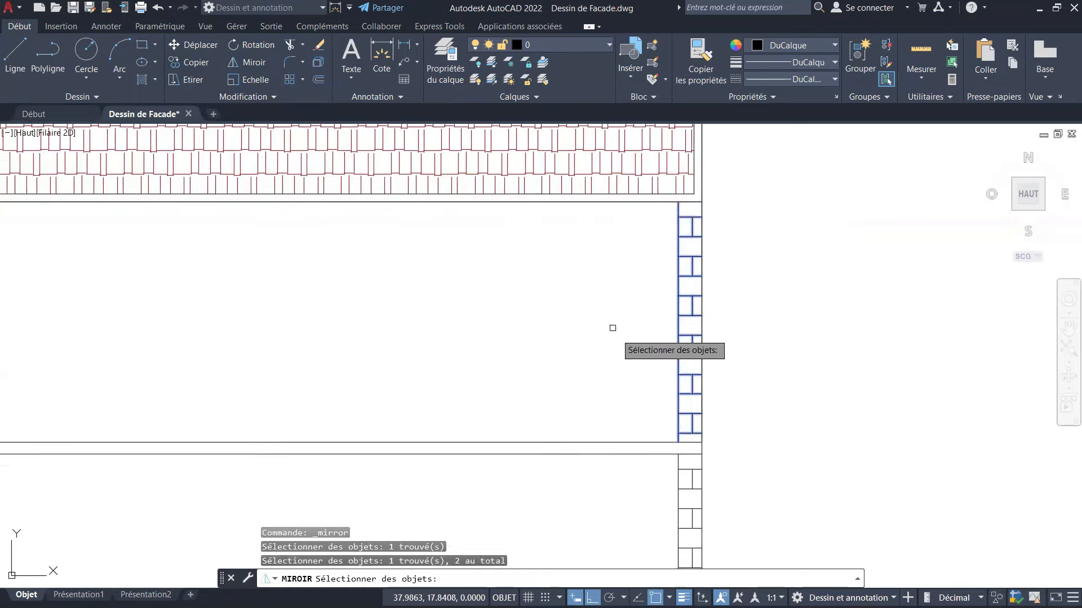
pyautogui.click(684, 472)
pyautogui.scroll(-3, 659, 465)
pyautogui.click(637, 461)
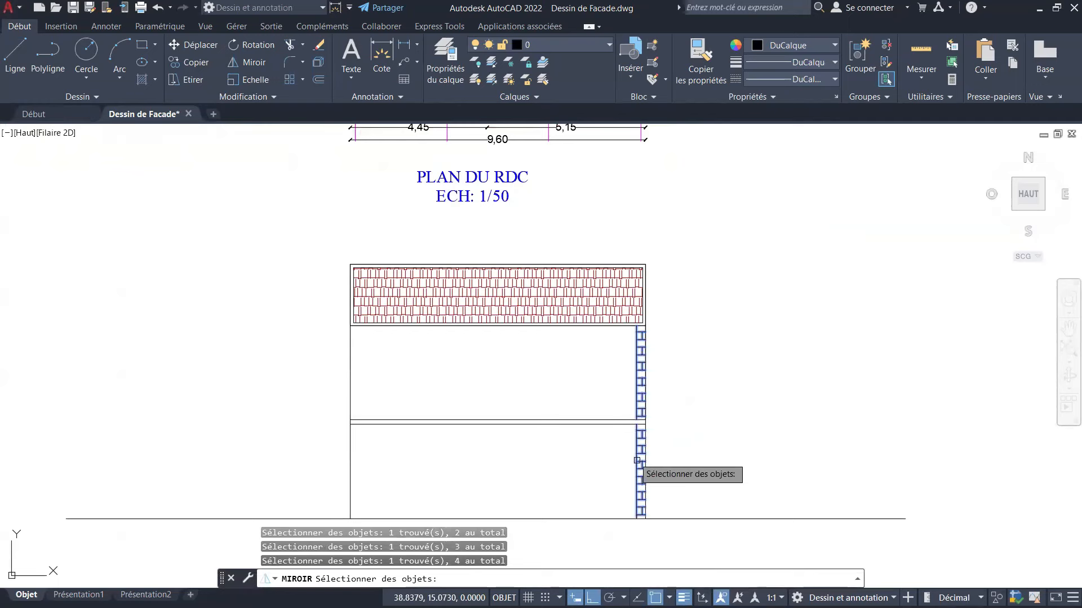
pyautogui.scroll(4, 546, 394)
pyautogui.press('Return')
pyautogui.scroll(-4, 434, 386)
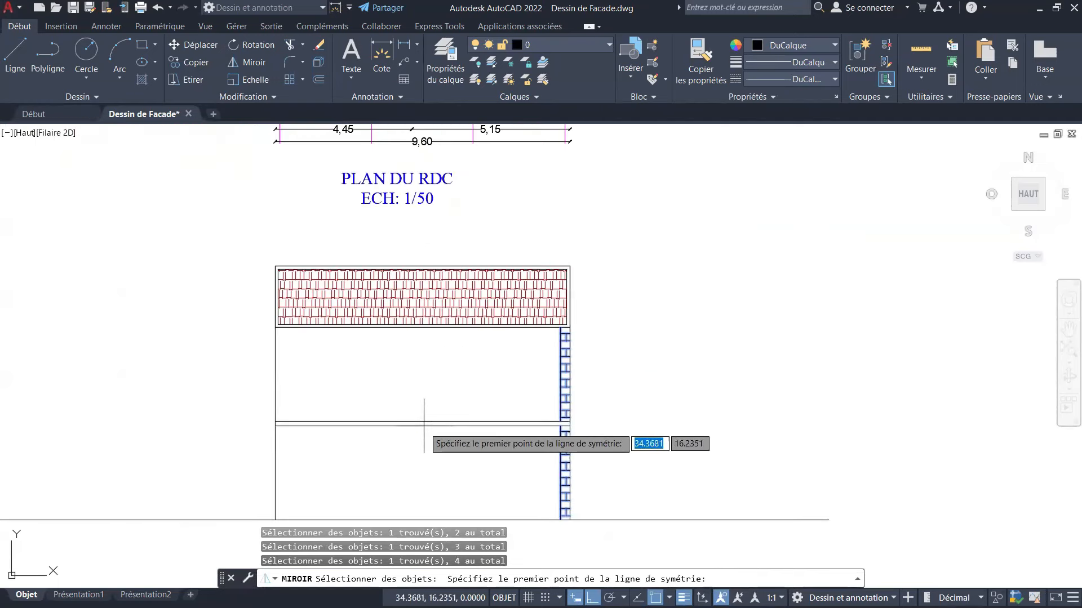
pyautogui.click(422, 424)
pyautogui.click(420, 355)
pyautogui.press('Return')
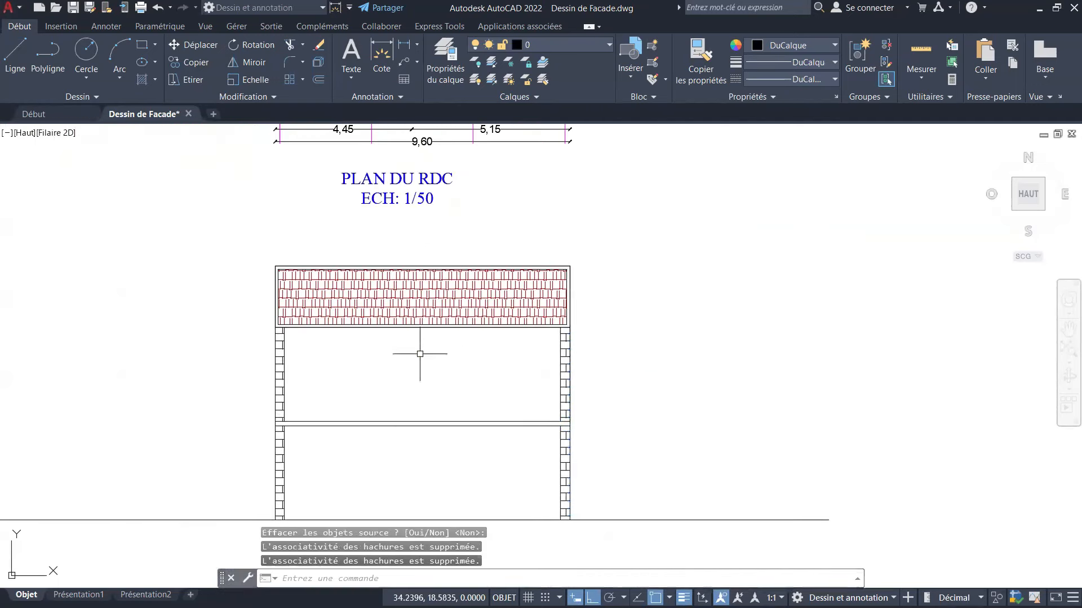
# Examine the facade with its brick corner chains on both sides and both floors.
pyautogui.scroll(4, 391, 352)
pyautogui.scroll(-2, 387, 355)
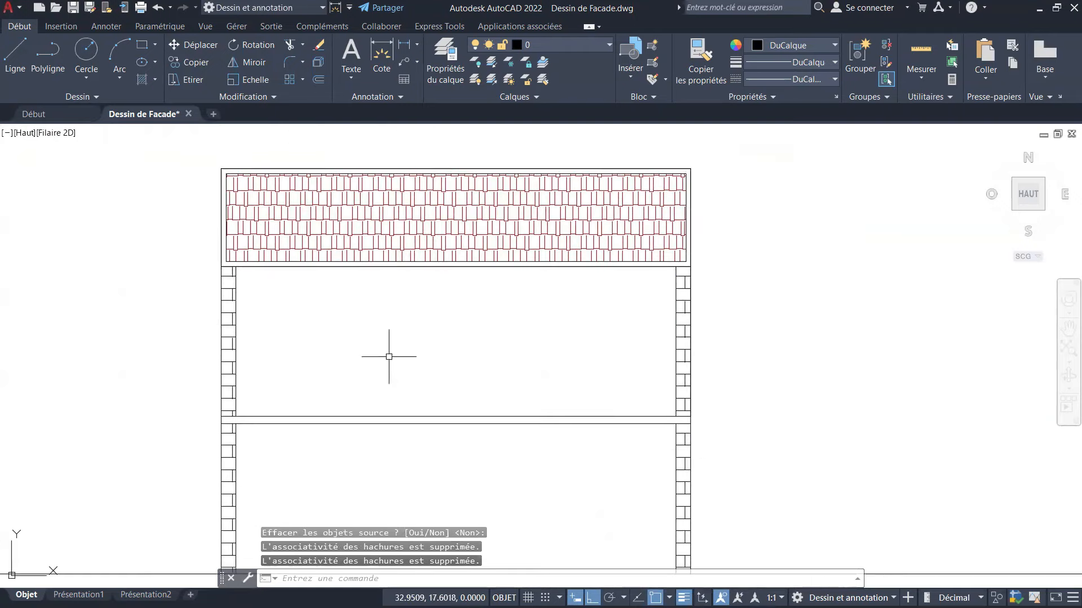
pyautogui.scroll(2, 374, 357)
pyautogui.scroll(-4, 374, 357)
pyautogui.scroll(2, 366, 352)
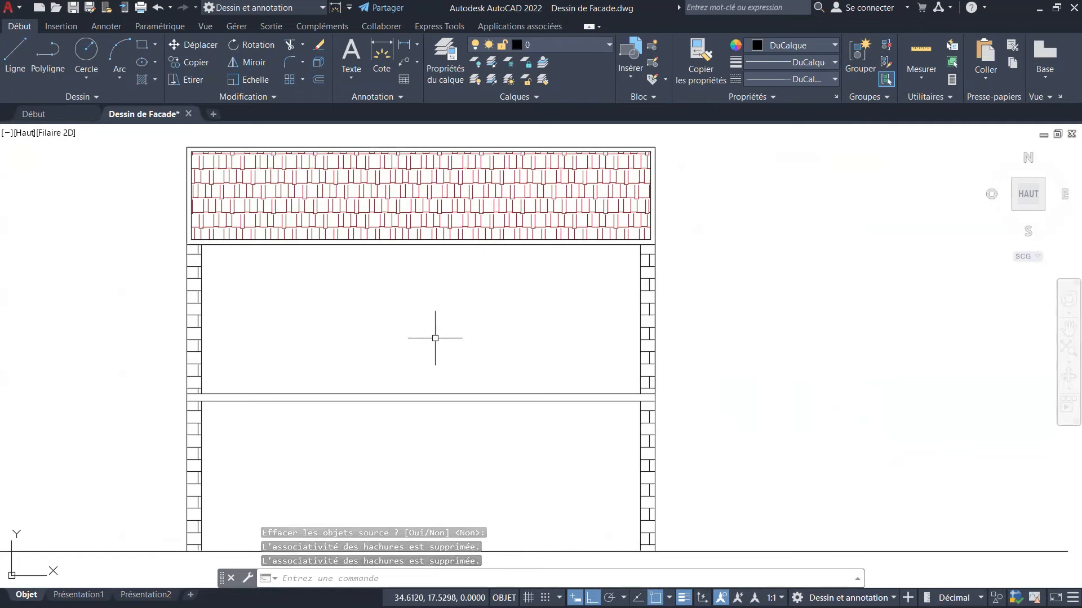
pyautogui.scroll(-4, 535, 320)
pyautogui.scroll(4, 508, 318)
pyautogui.press('Escape')
pyautogui.press('Escape')
pyautogui.press('Escape')
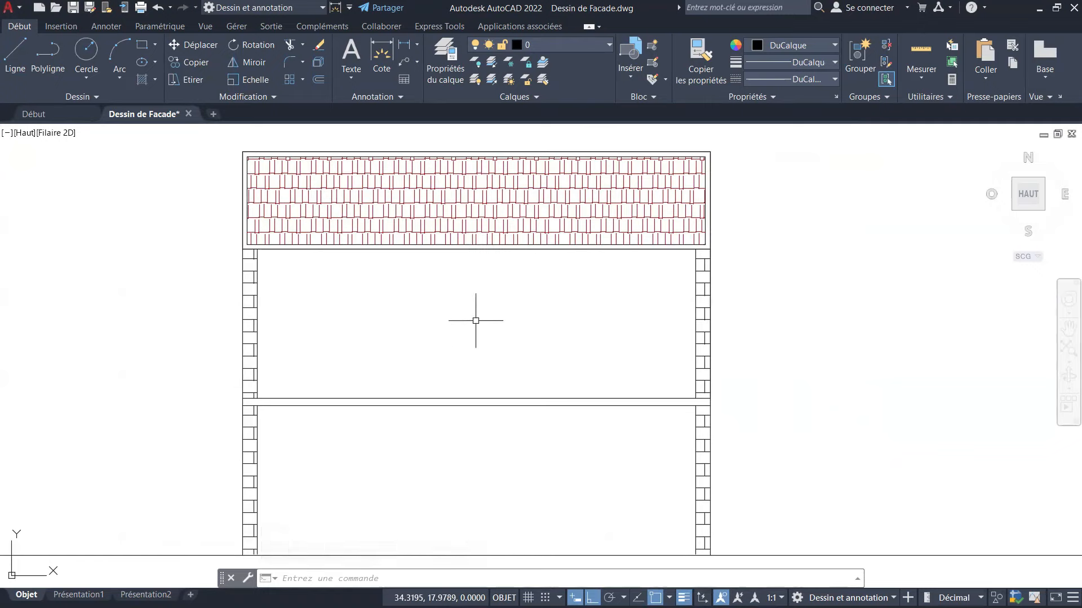
pyautogui.scroll(-4, 485, 299)
pyautogui.scroll(4, 484, 306)
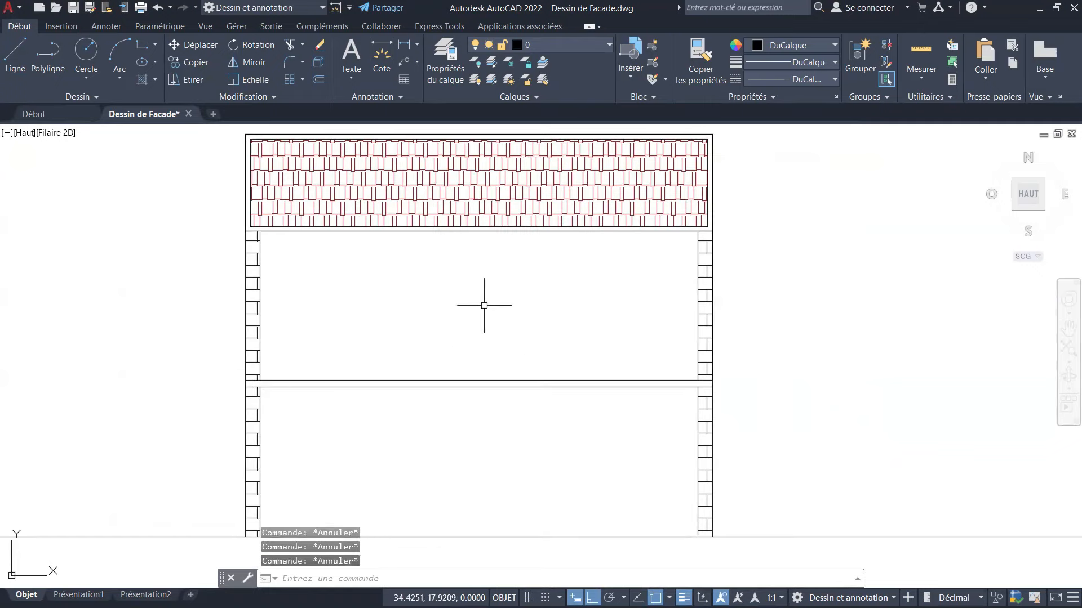
# Switch to the Word document "Speech facade", read the remaining facade drawing instructions, and return to the maximized AutoCAD drawing.
pyautogui.click(1058, 8)
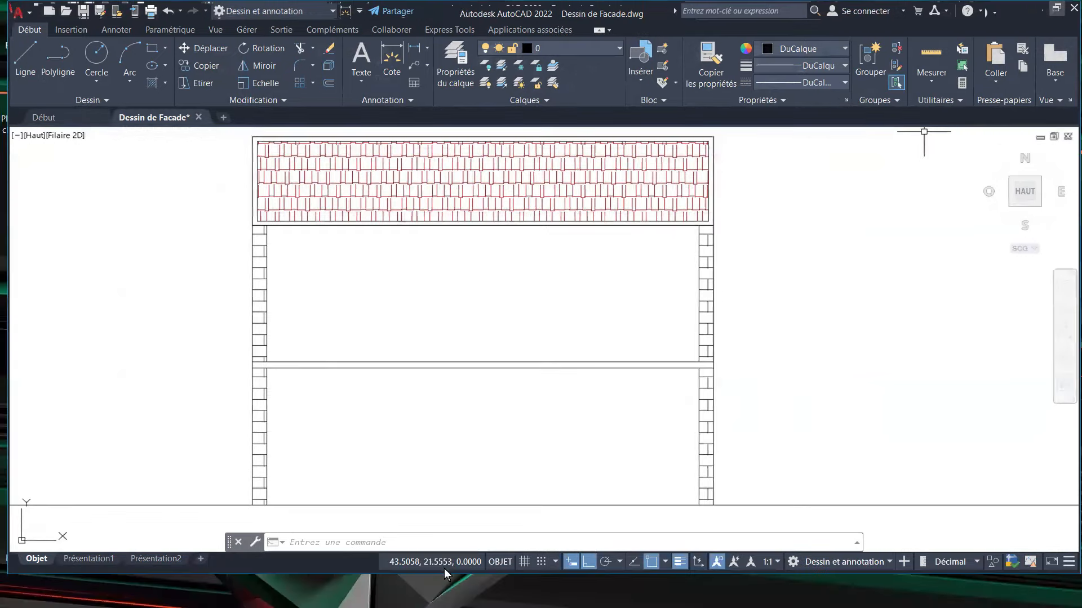
pyautogui.moveTo(368, 598)
pyautogui.click(411, 558)
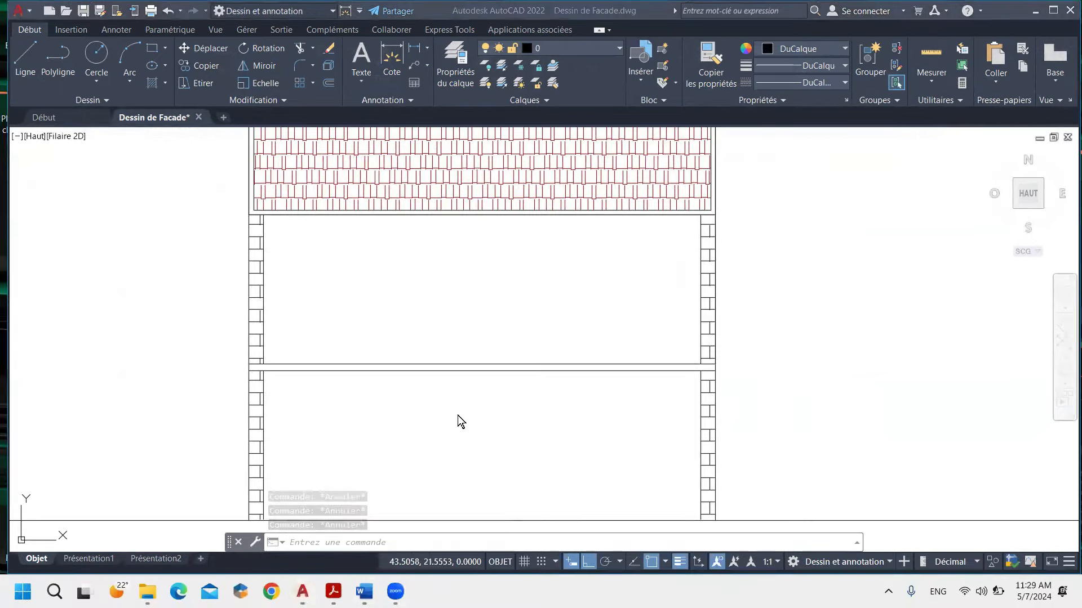
pyautogui.scroll(-1, 467, 415)
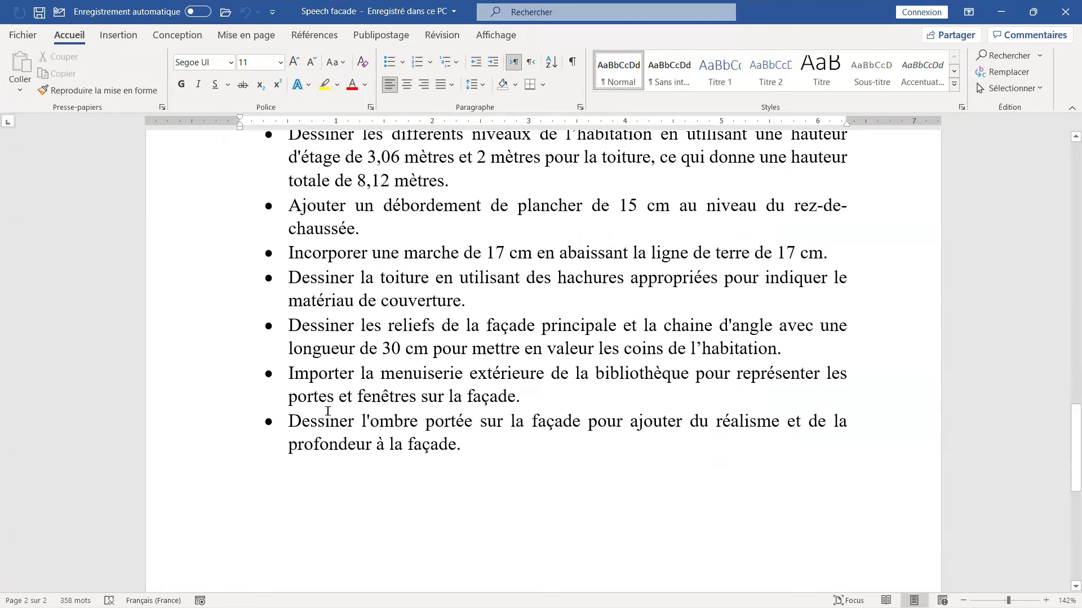
pyautogui.click(1003, 12)
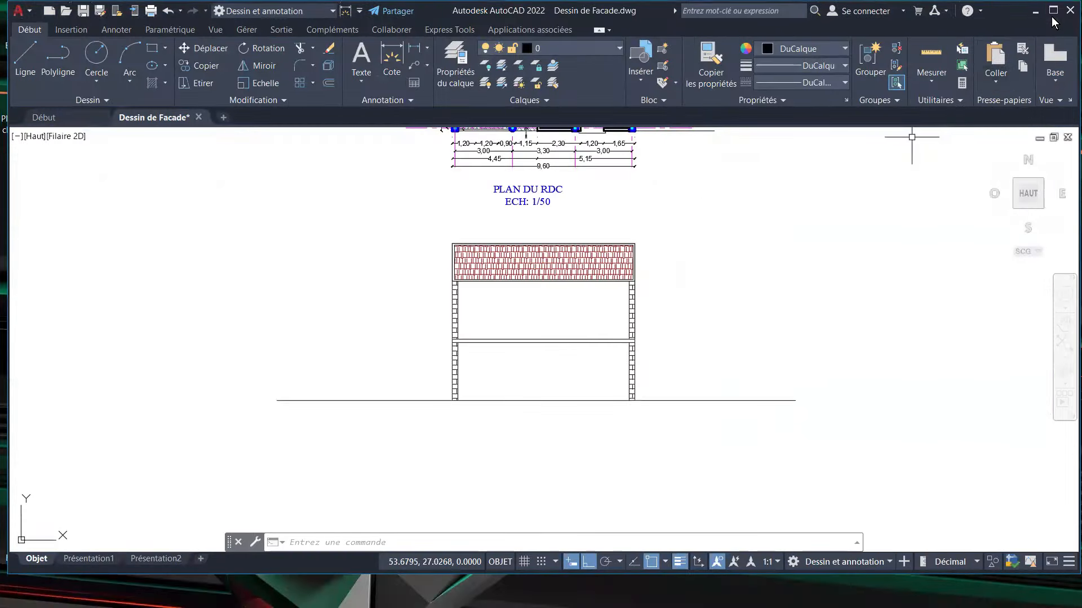
pyautogui.click(1051, 12)
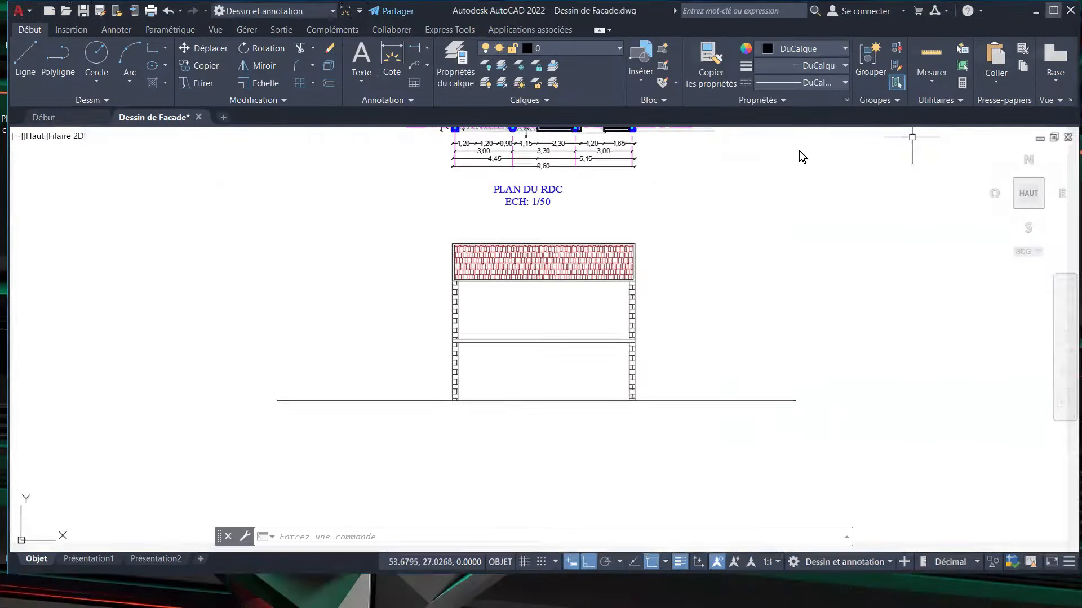
# Copy the upper floor's base line, the slab's top edge, 1 m upward.
pyautogui.scroll(5, 566, 318)
pyautogui.press('Escape')
pyautogui.press('Escape')
pyautogui.press('Escape')
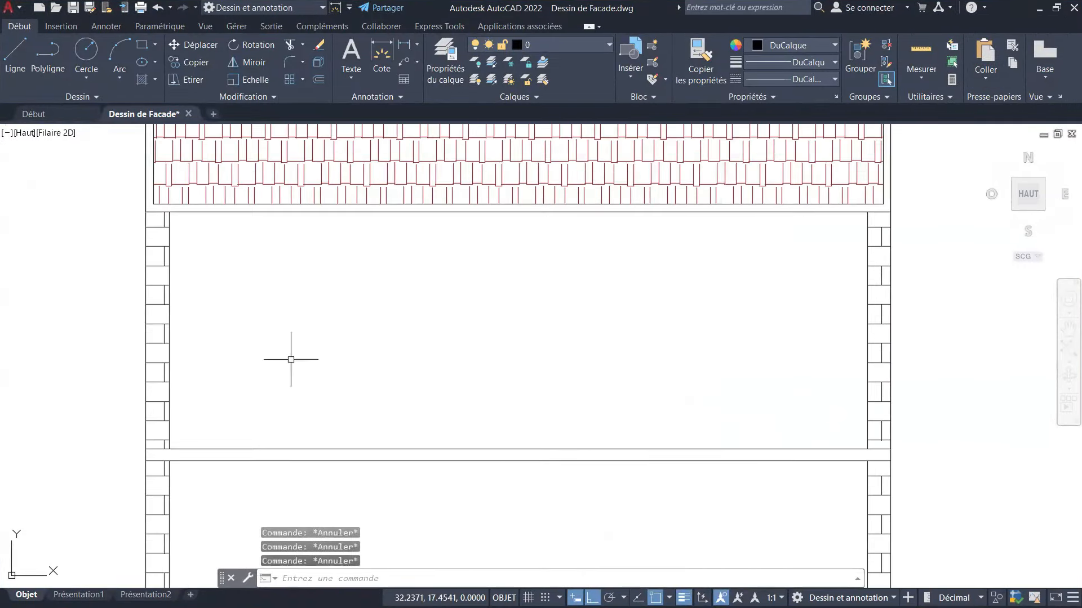
pyautogui.click(189, 62)
pyautogui.click(433, 449)
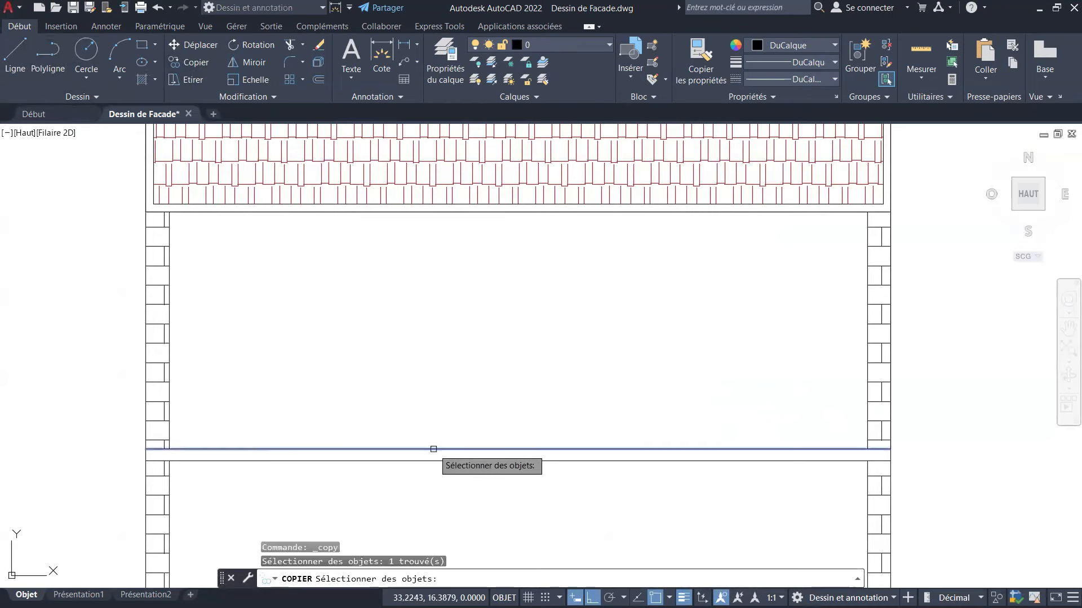
pyautogui.press('Return')
pyautogui.click(450, 449)
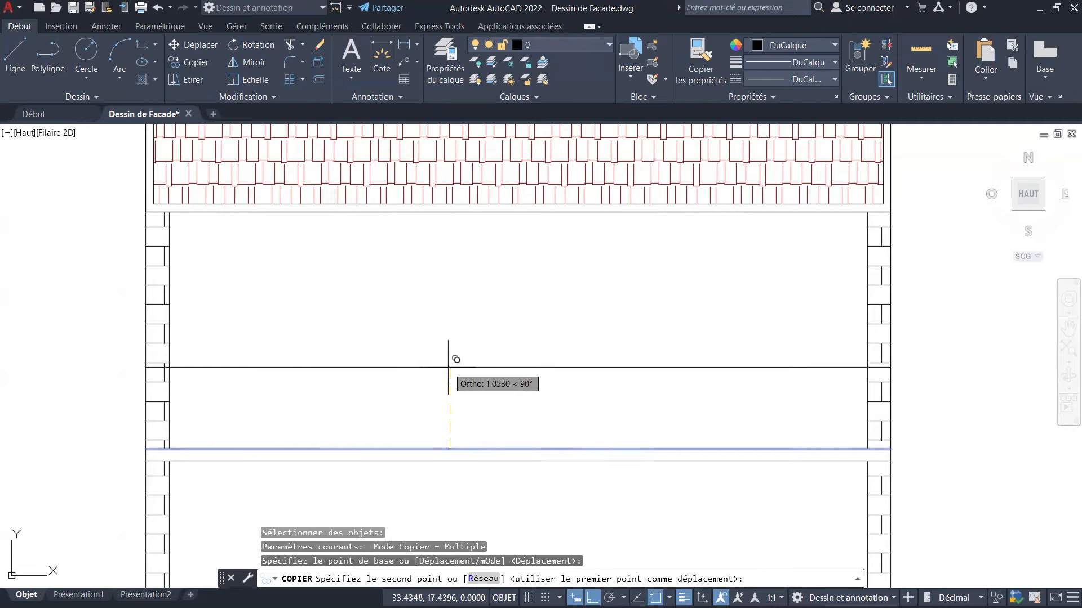
pyautogui.write('1')
pyautogui.press('Return')
pyautogui.scroll(-3, 459, 338)
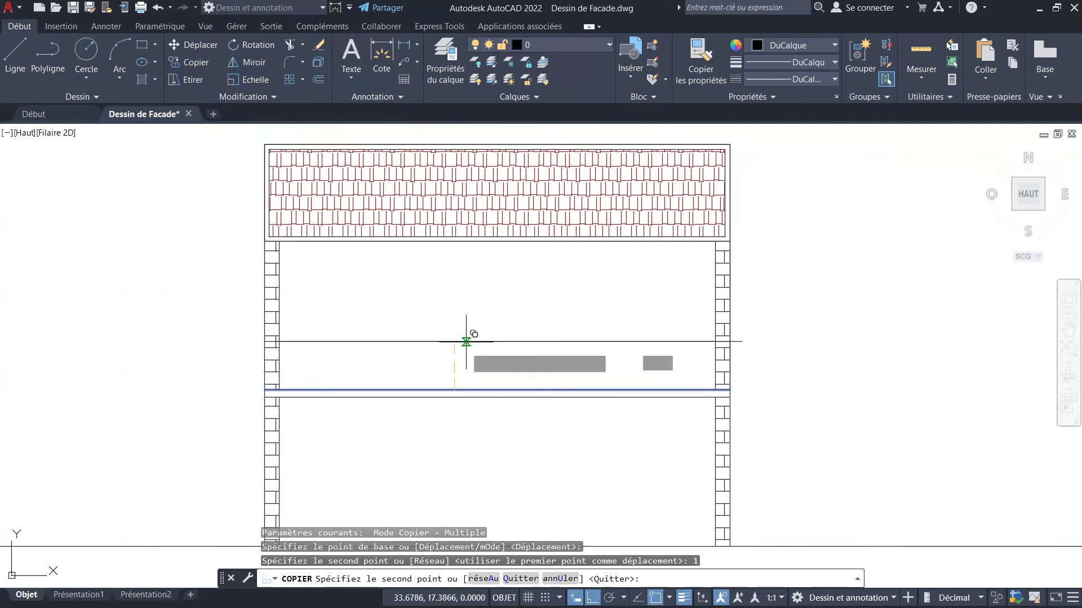
pyautogui.scroll(5, 466, 338)
pyautogui.press('Escape')
pyautogui.press('Escape')
pyautogui.press('Escape')
# Copy the facade's ground line 1.17 m upward as the ground floor's window reference line.
pyautogui.scroll(-4, 417, 380)
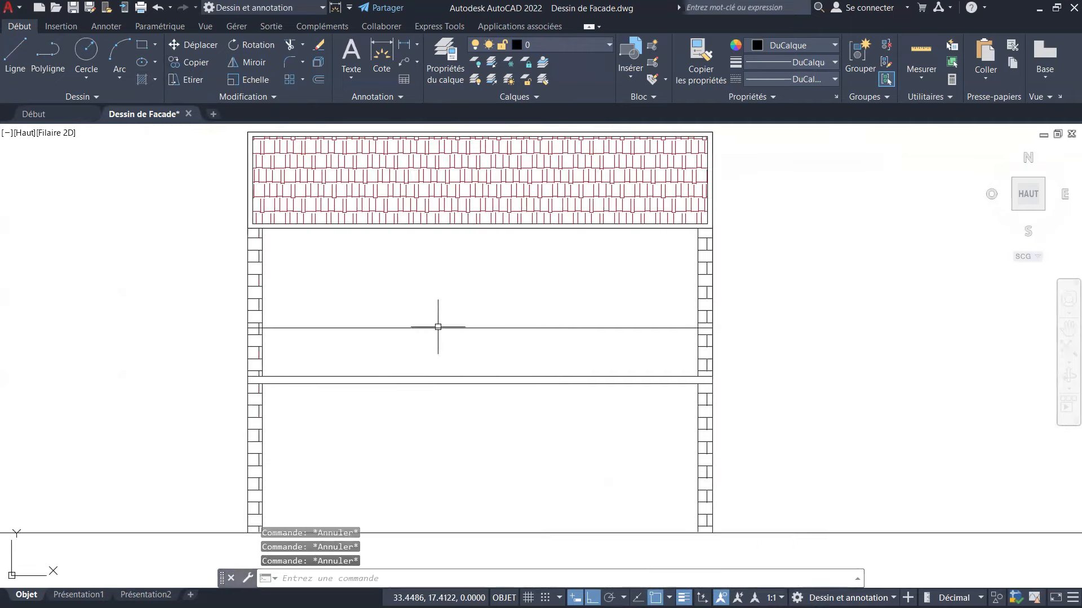
pyautogui.scroll(6, 430, 379)
pyautogui.click(195, 62)
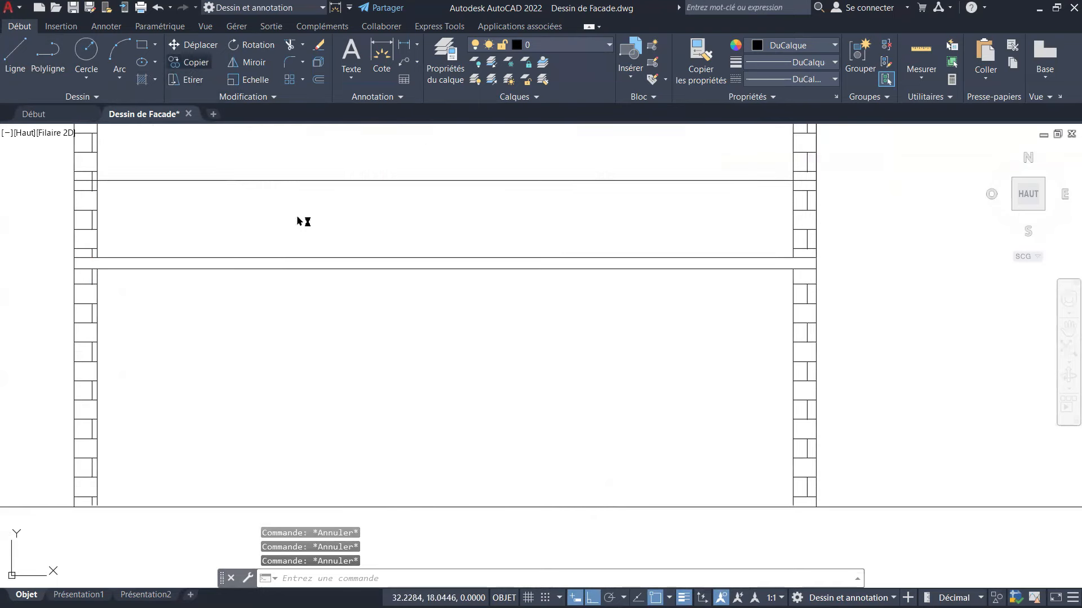
pyautogui.click(456, 507)
pyautogui.press('Return')
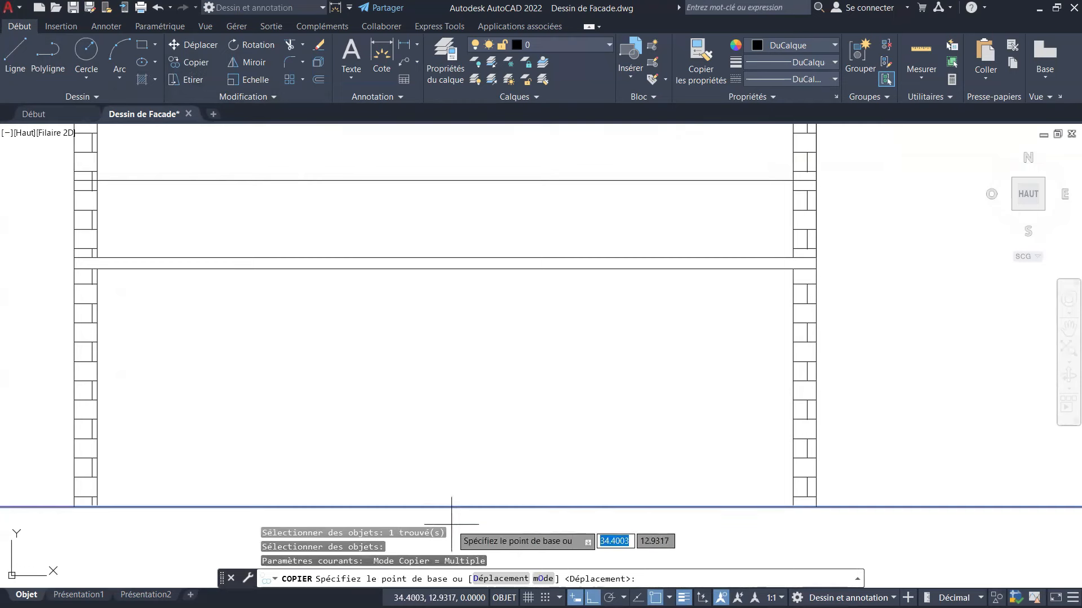
pyautogui.click(456, 506)
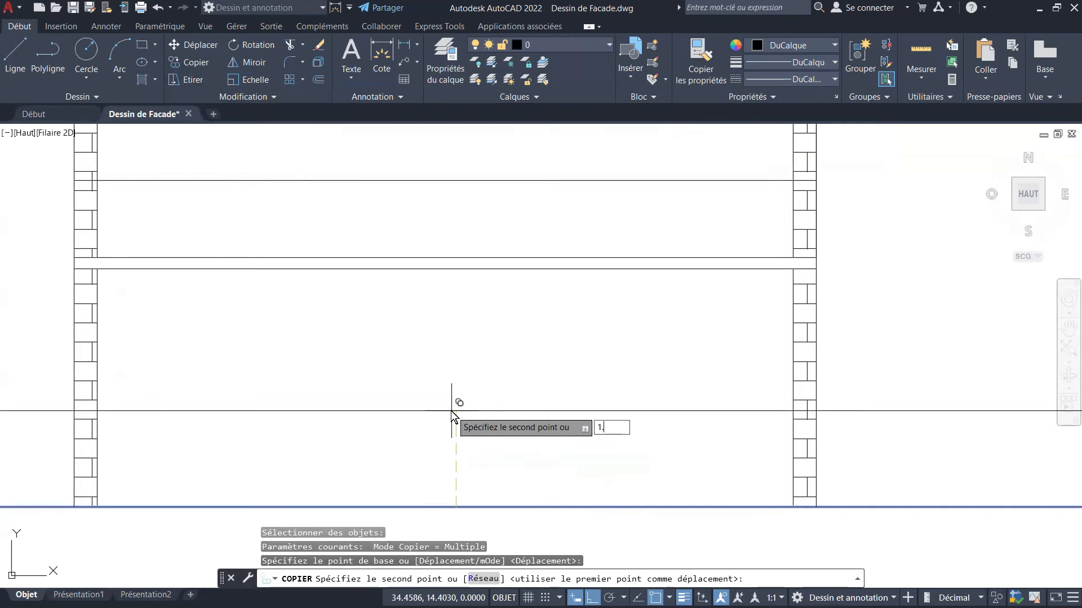
pyautogui.write('1.17')
pyautogui.press('Return')
pyautogui.press('Escape')
pyautogui.press('Escape')
pyautogui.press('Escape')
pyautogui.press('Escape')
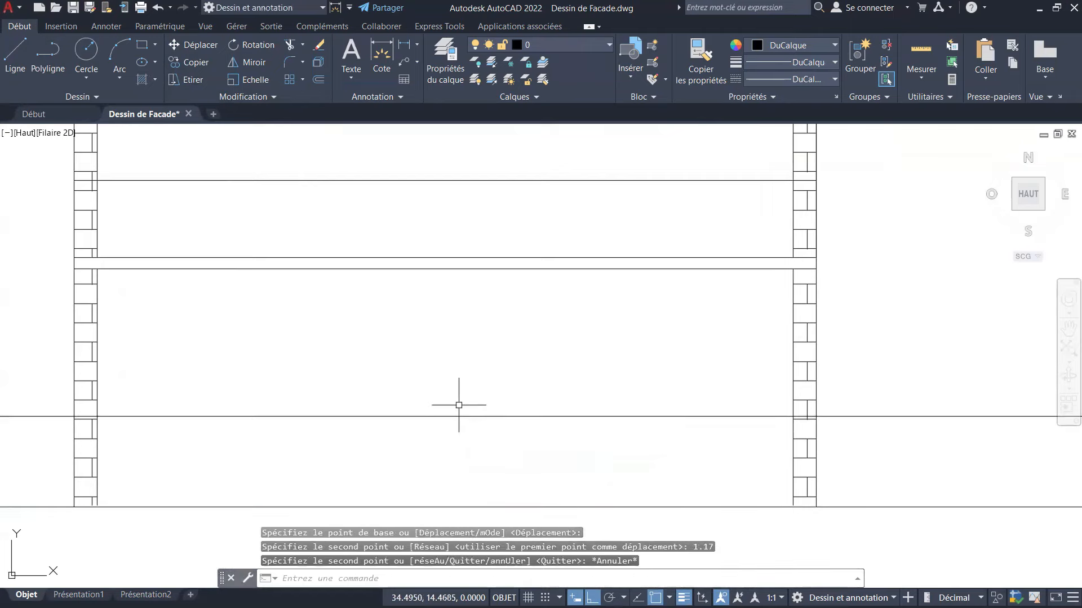
# Draw a vertical projection line from the right jamb of the SALON's front window in the ground-floor plan down past the facade's ground line.
pyautogui.scroll(-5, 461, 429)
pyautogui.scroll(2, 454, 411)
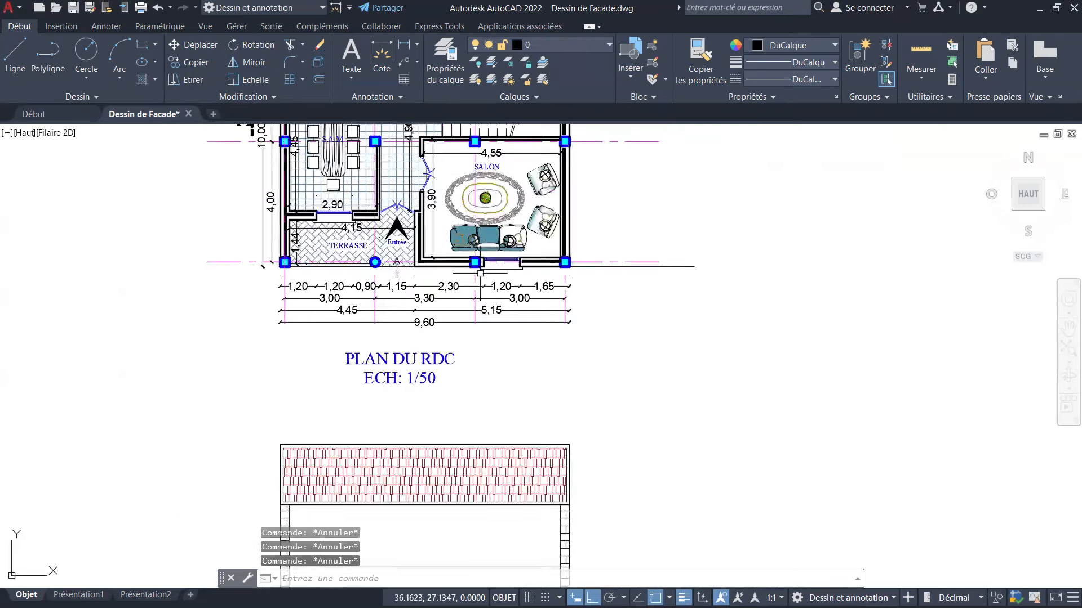
pyautogui.scroll(-2, 454, 411)
pyautogui.scroll(4, 490, 288)
pyautogui.scroll(-4, 490, 288)
pyautogui.scroll(8, 484, 281)
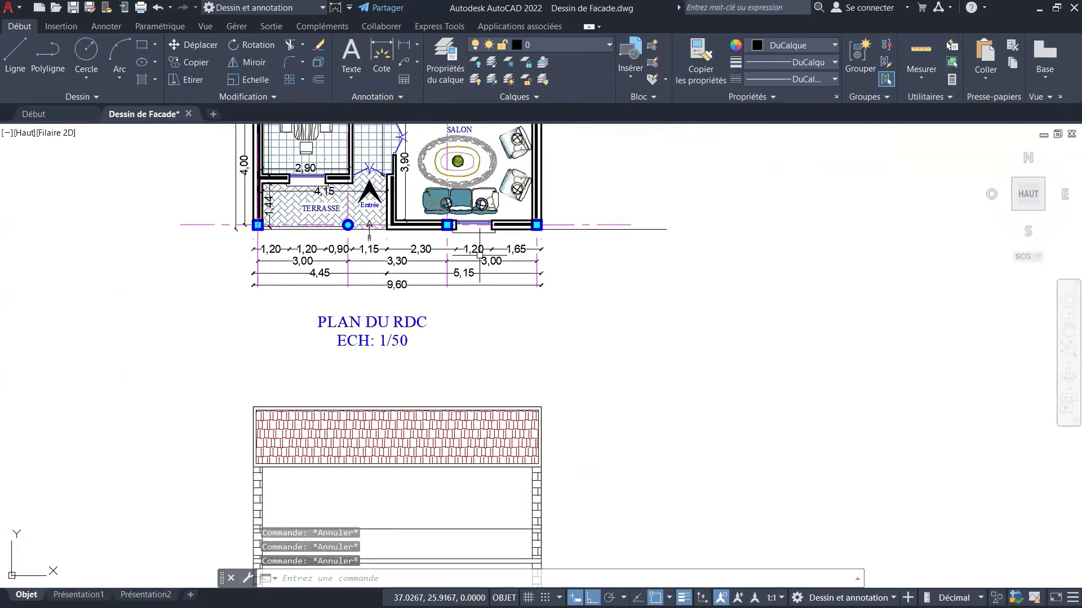
pyautogui.scroll(-2, 485, 312)
pyautogui.scroll(2, 473, 239)
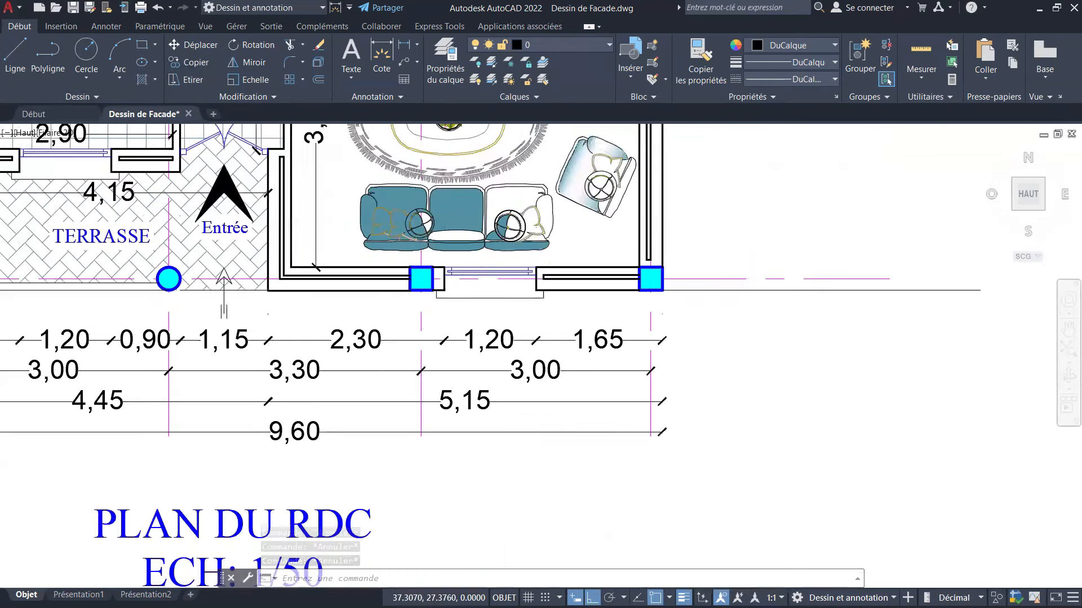
pyautogui.scroll(-2, 400, 238)
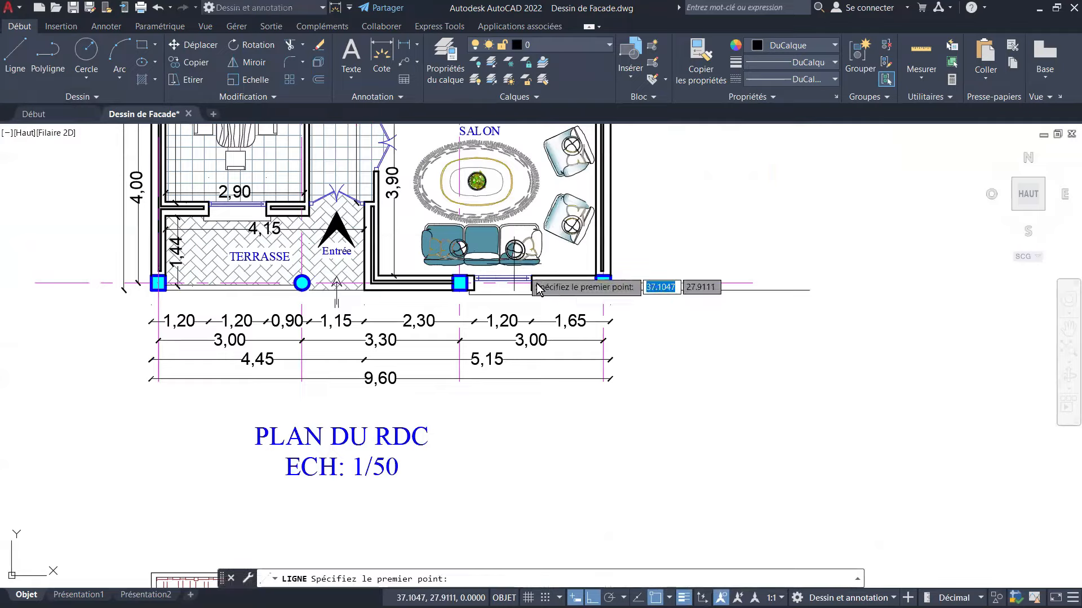
pyautogui.scroll(5, 534, 290)
pyautogui.click(535, 305)
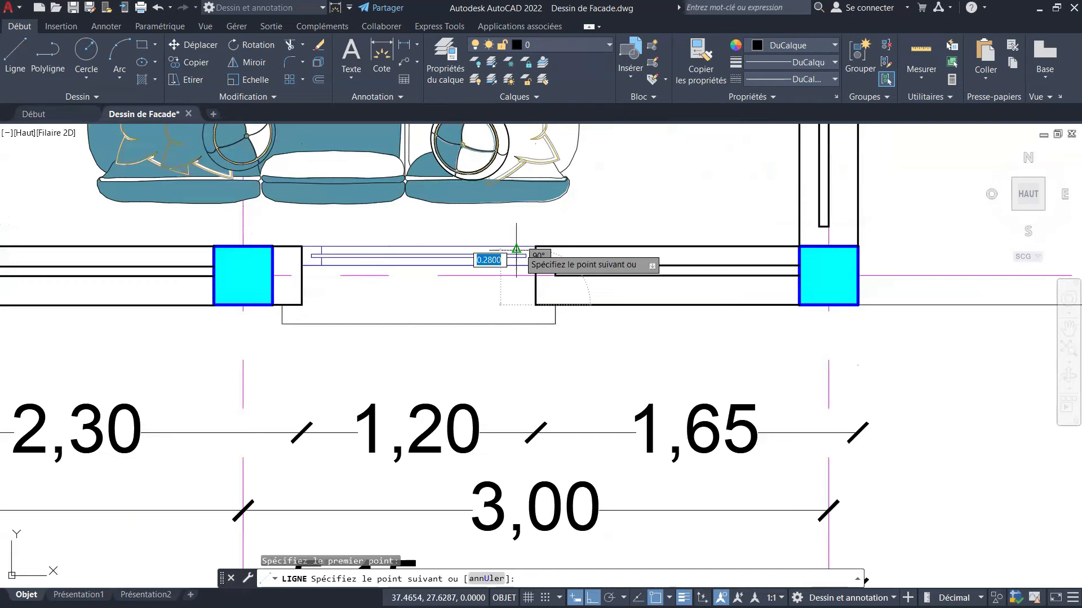
pyautogui.scroll(-8, 532, 265)
pyautogui.scroll(-1, 529, 271)
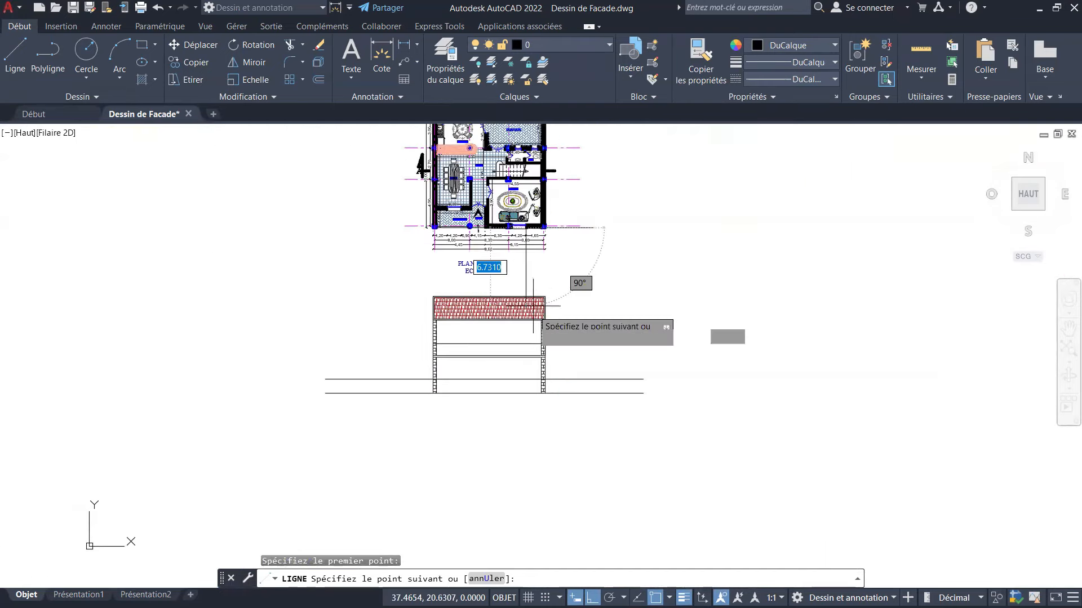
pyautogui.scroll(5, 520, 430)
pyautogui.press('Escape')
pyautogui.scroll(-5, 504, 353)
pyautogui.scroll(-1, 504, 353)
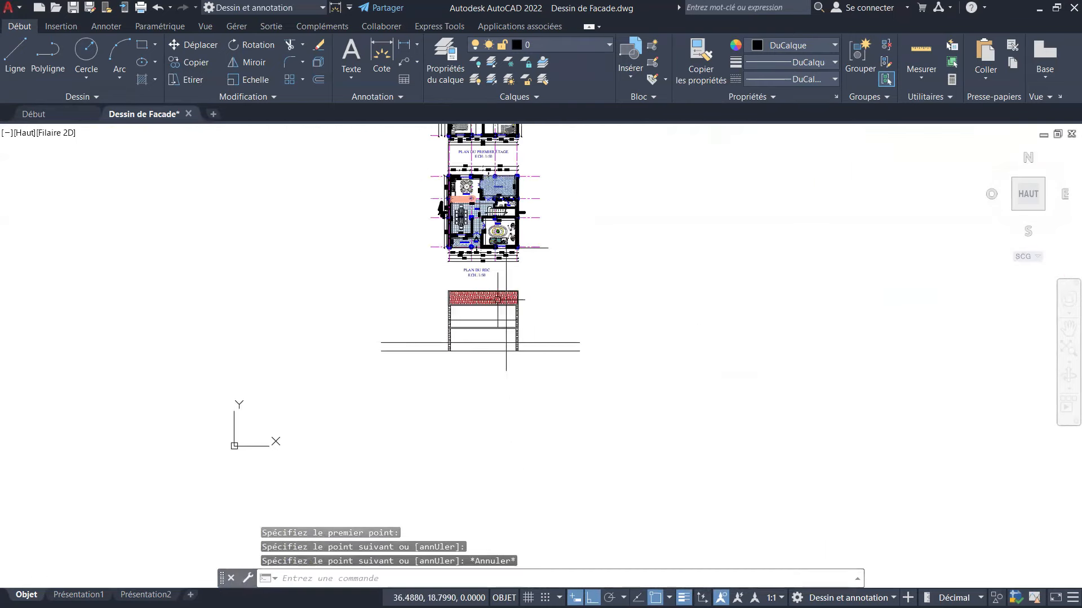
# Draw a second vertical projection line from the left side of the SALON's front window down past the facade's ground line.
pyautogui.scroll(8, 515, 252)
pyautogui.press('Return')
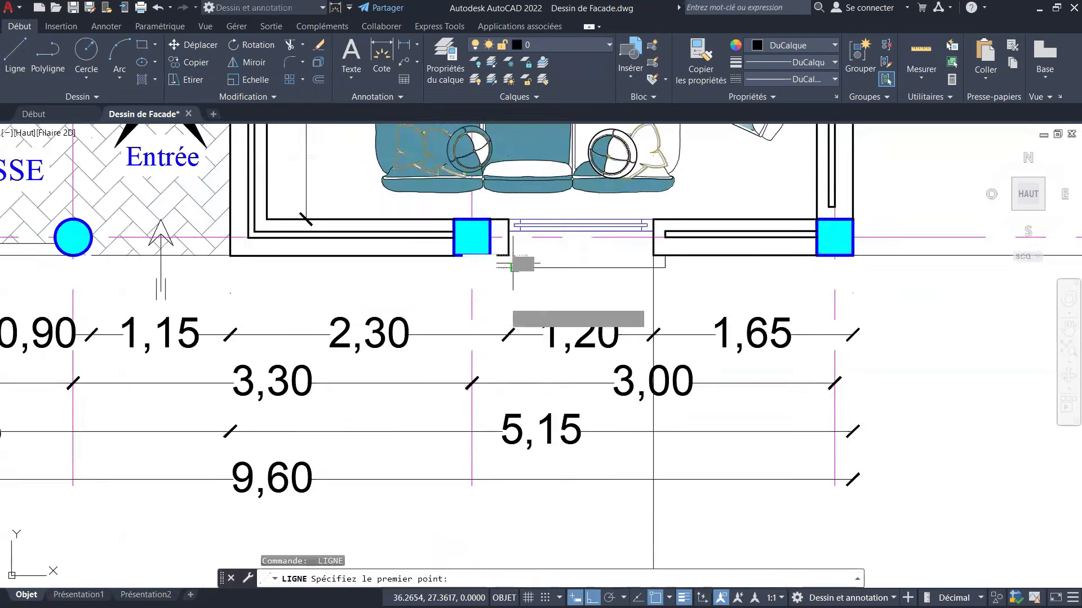
pyautogui.click(515, 251)
pyautogui.scroll(-8, 515, 259)
pyautogui.press('Escape')
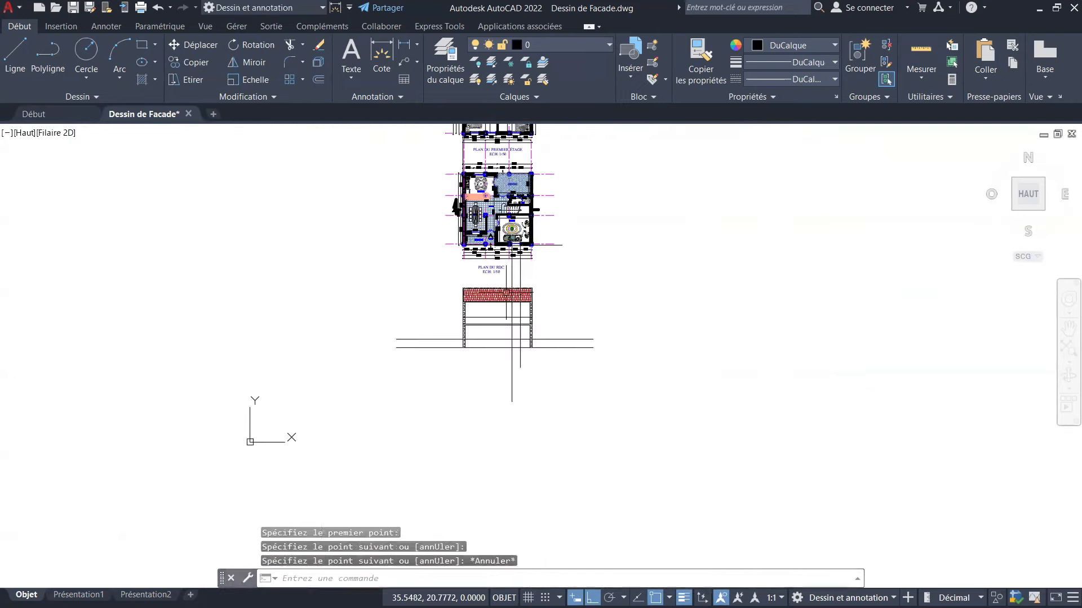
pyautogui.scroll(6, 514, 295)
pyautogui.press('Escape')
pyautogui.press('Escape')
pyautogui.press('Escape')
pyautogui.scroll(-6, 483, 306)
pyautogui.scroll(10, 471, 262)
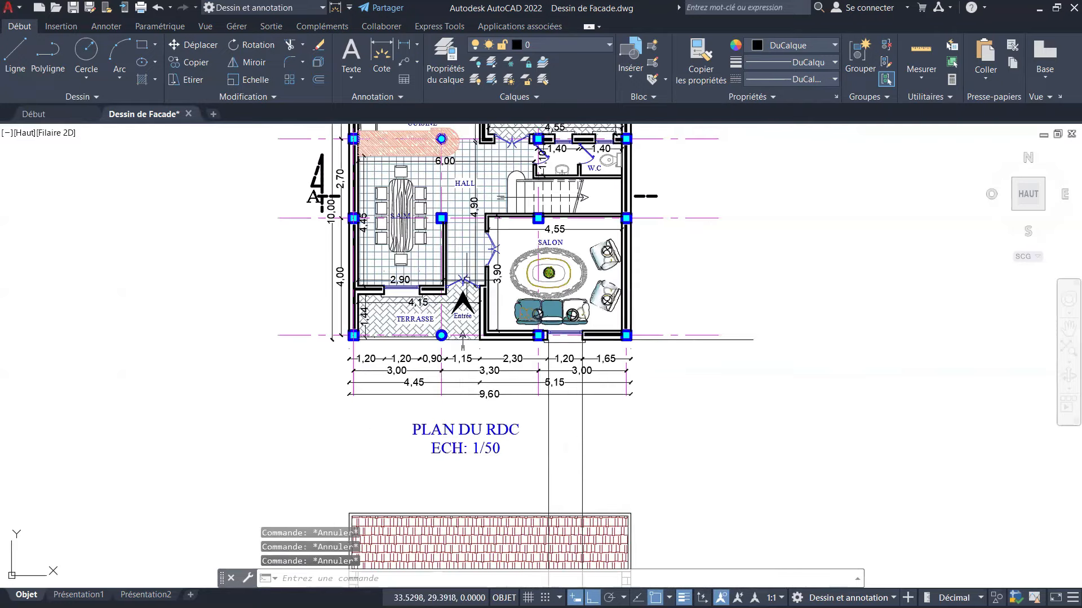
# Draw a vertical projection line from the right jamb of the S.A.M window facing the terrace down through the facade.
pyautogui.press('Return')
pyautogui.click(353, 297)
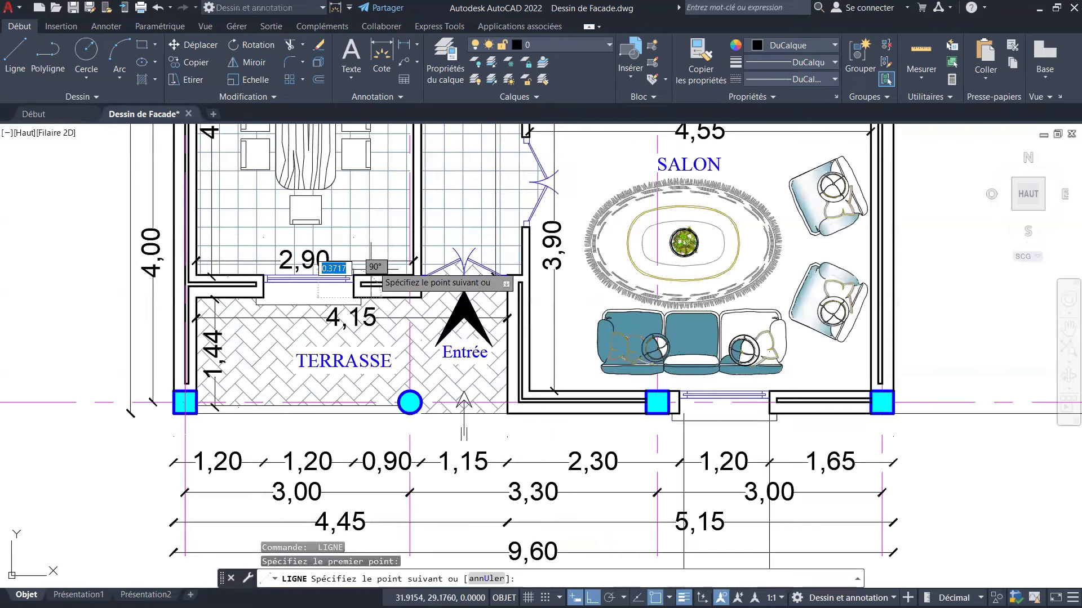
pyautogui.scroll(-8, 385, 255)
pyautogui.scroll(2, 388, 459)
pyautogui.click(381, 462)
pyautogui.press('Escape')
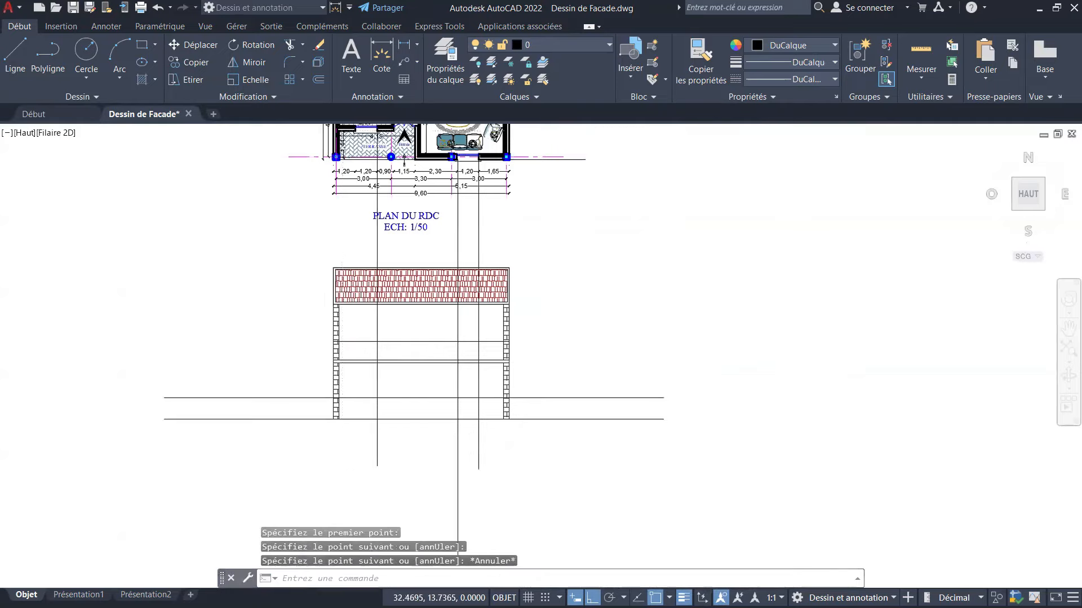
# Draw a vertical projection line from the left jamb of the S.A.M window facing the terrace down through the facade.
pyautogui.scroll(-6, 393, 396)
pyautogui.scroll(6, 387, 248)
pyautogui.scroll(4, 381, 362)
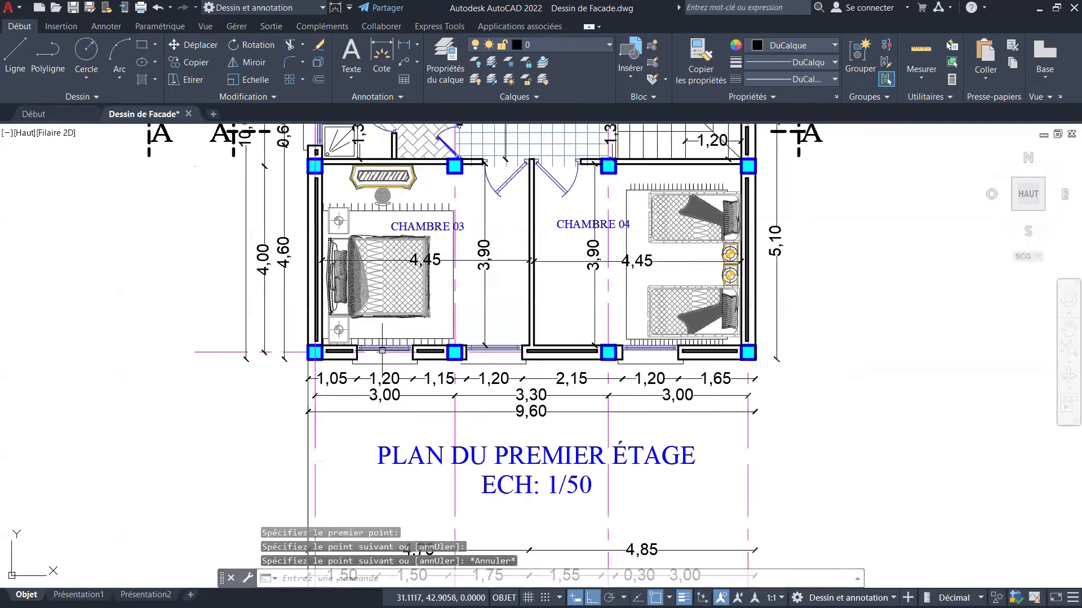
pyautogui.scroll(-2, 421, 276)
pyautogui.scroll(-6, 424, 336)
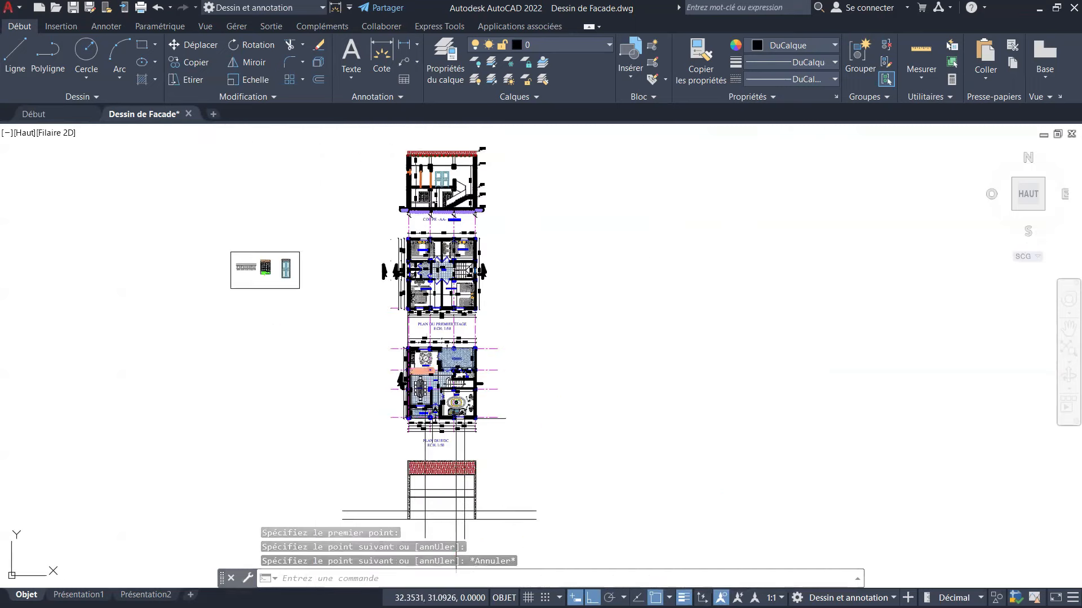
pyautogui.scroll(4, 426, 430)
pyautogui.scroll(2, 400, 373)
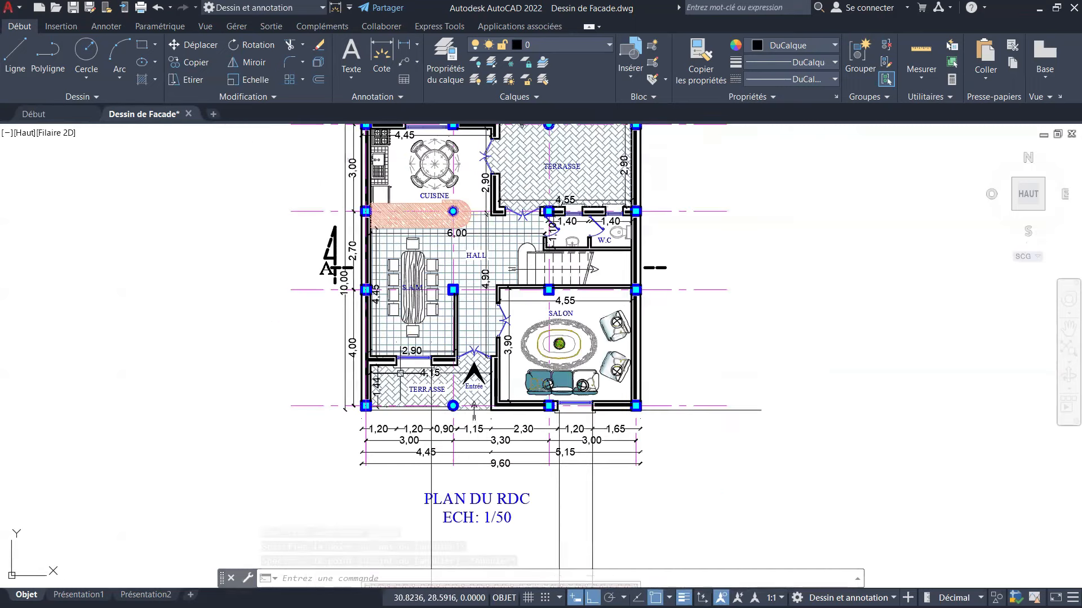
pyautogui.scroll(6, 404, 373)
pyautogui.press('space')
pyautogui.click(373, 340)
pyautogui.scroll(-4, 400, 304)
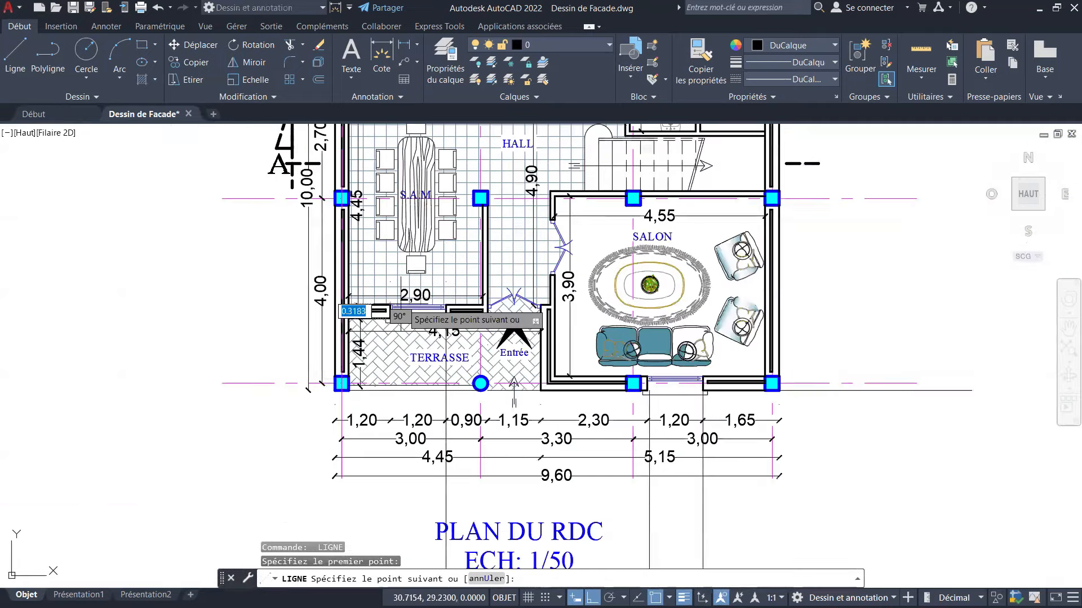
pyautogui.scroll(-8, 405, 304)
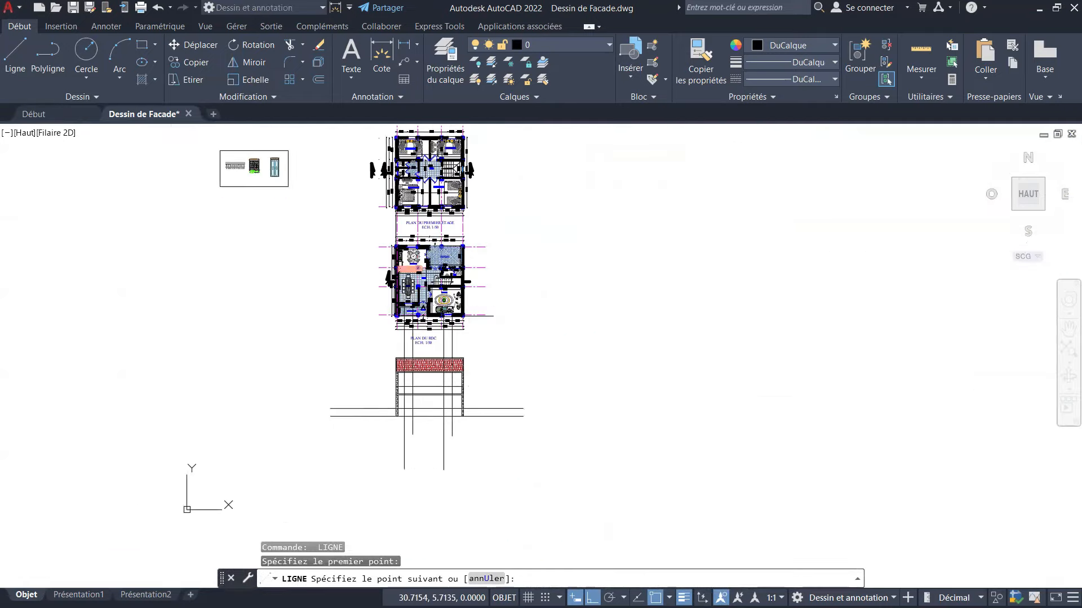
pyautogui.press('Escape')
# Draw a vertical projection line from the SALON's outer corner beside the entrance down through the facade.
pyautogui.scroll(4, 433, 303)
pyautogui.scroll(10, 422, 335)
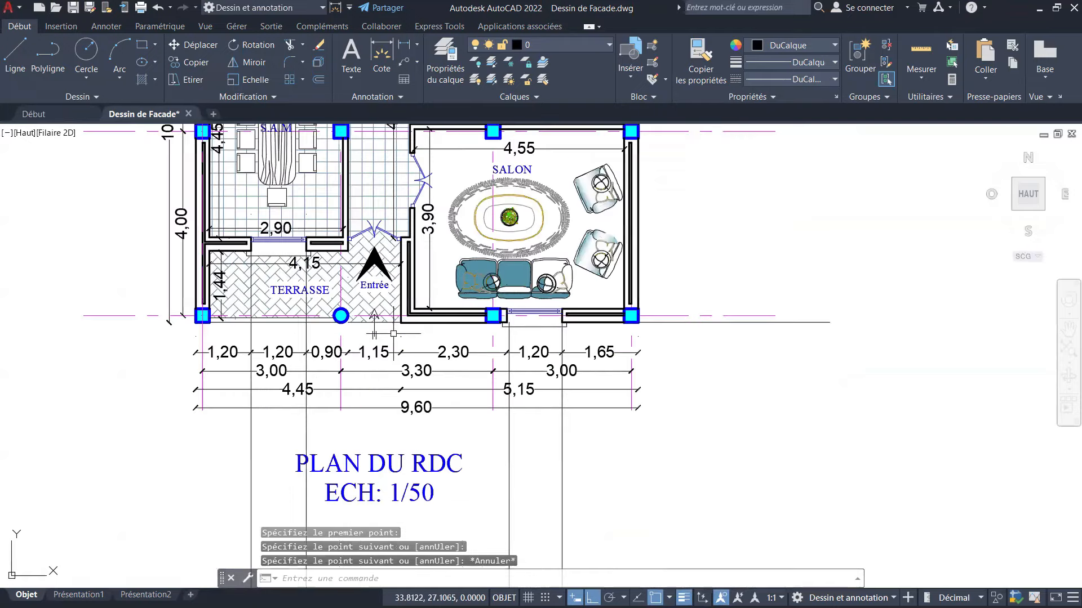
pyautogui.press('space')
pyautogui.click(398, 294)
pyautogui.scroll(-10, 435, 317)
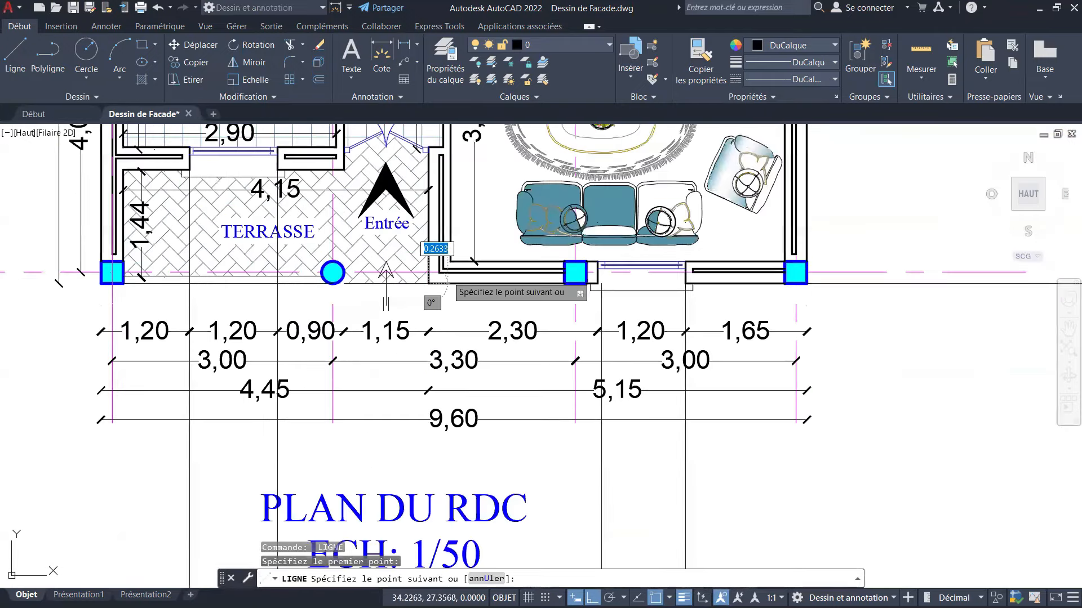
pyautogui.click(458, 428)
pyautogui.press('Escape')
pyautogui.scroll(-5, 458, 428)
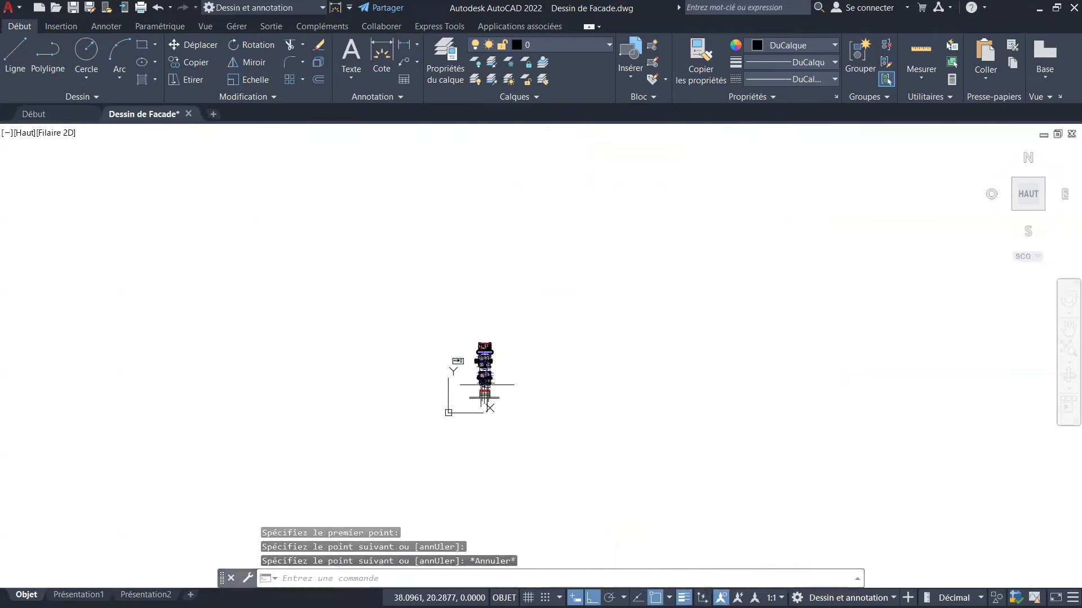
# Copy the library window with planter by its lower-right frame point to where the SALON window's right projection line meets the ground-floor reference line.
pyautogui.scroll(8, 490, 393)
pyautogui.scroll(6, 472, 437)
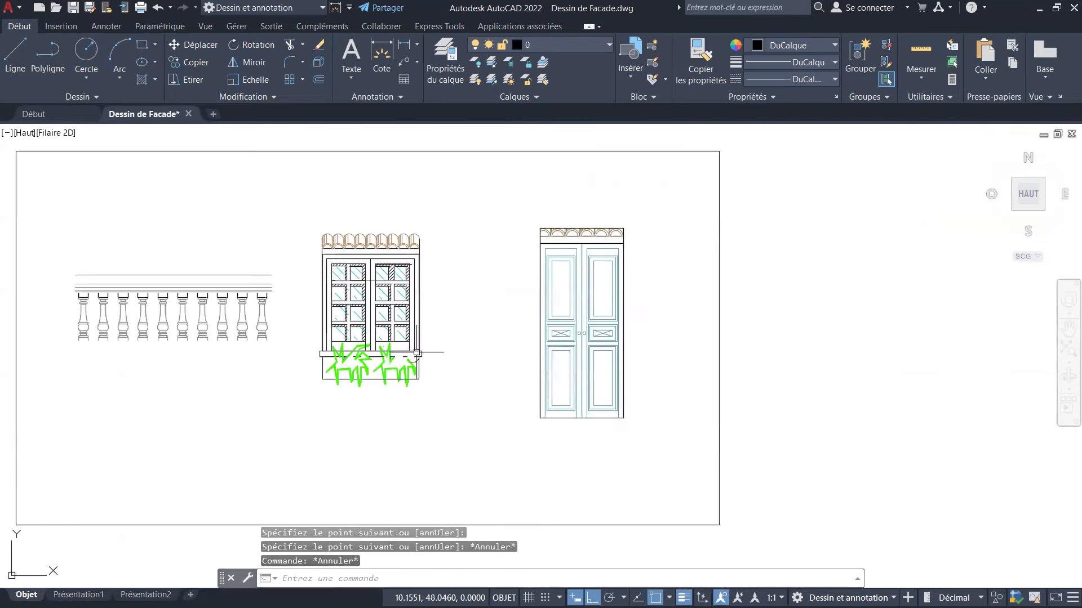
pyautogui.press('Escape')
pyautogui.press('Escape')
pyautogui.press('Escape')
pyautogui.click(189, 62)
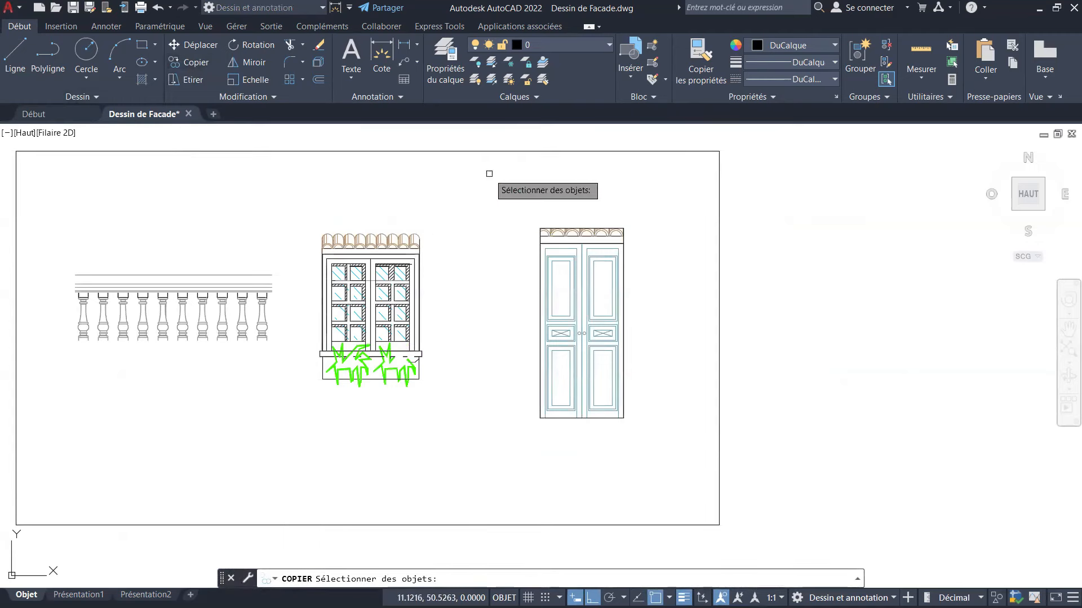
pyautogui.click(489, 173)
pyautogui.click(289, 438)
pyautogui.scroll(3, 397, 332)
pyautogui.scroll(2, 400, 332)
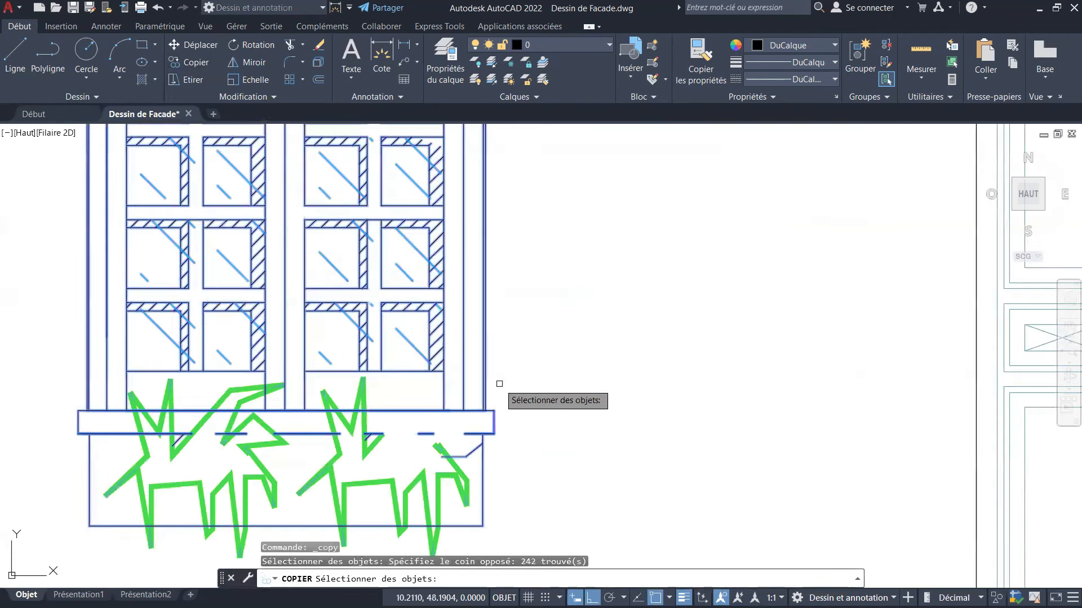
pyautogui.press('Return')
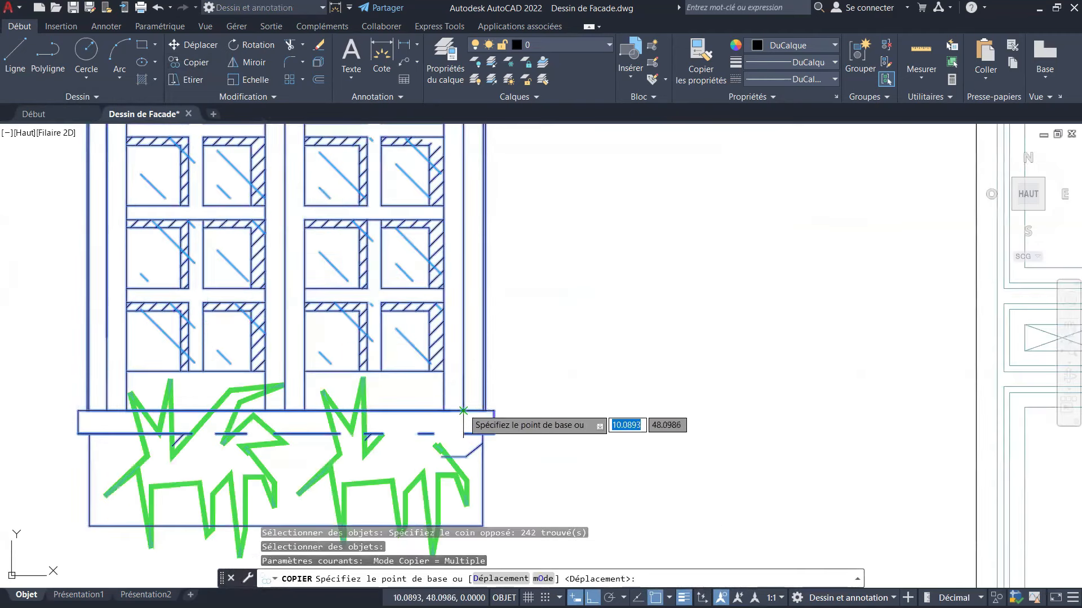
pyautogui.click(463, 411)
pyautogui.scroll(-8, 616, 309)
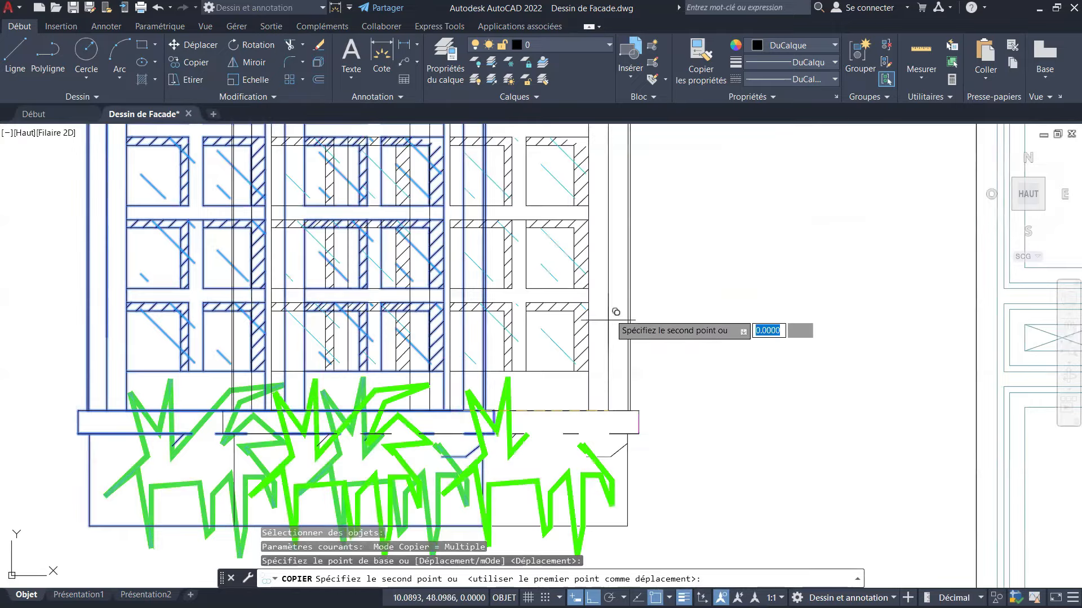
pyautogui.scroll(-3, 425, 292)
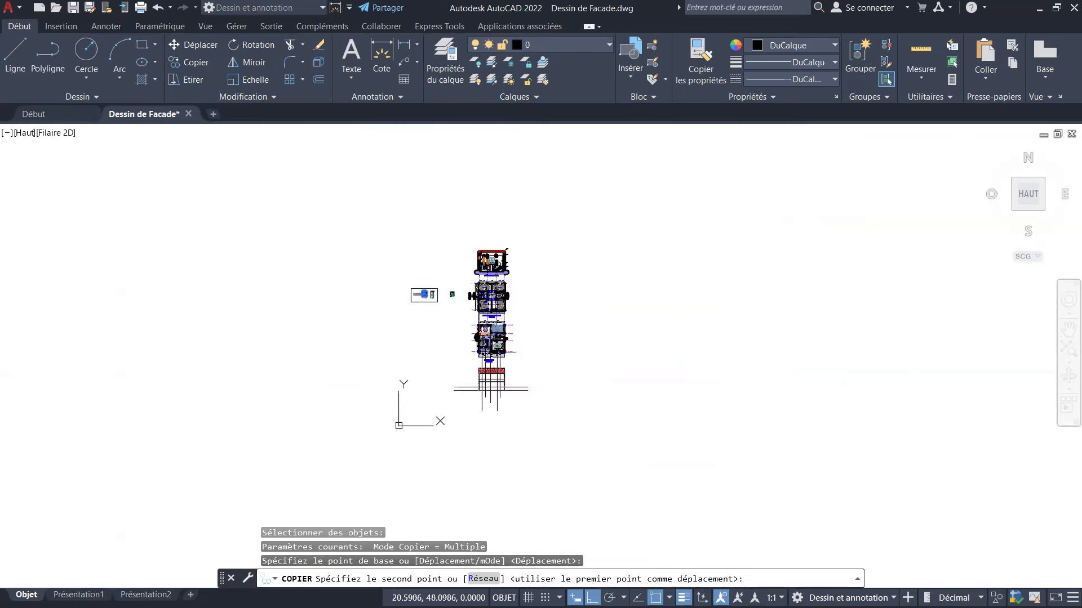
pyautogui.scroll(12, 449, 367)
pyautogui.scroll(6, 443, 276)
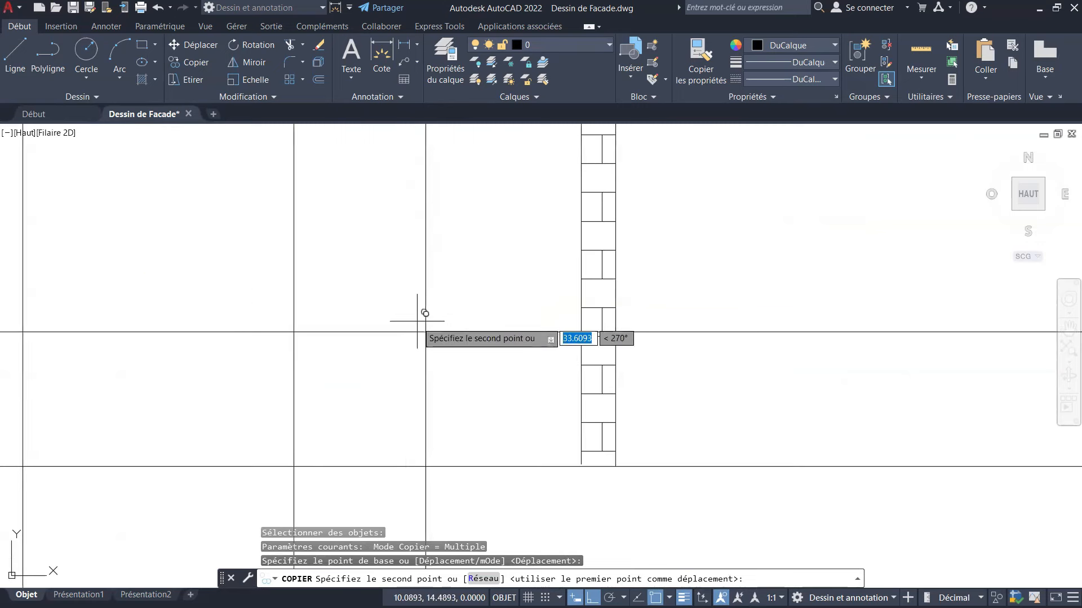
pyautogui.click(432, 330)
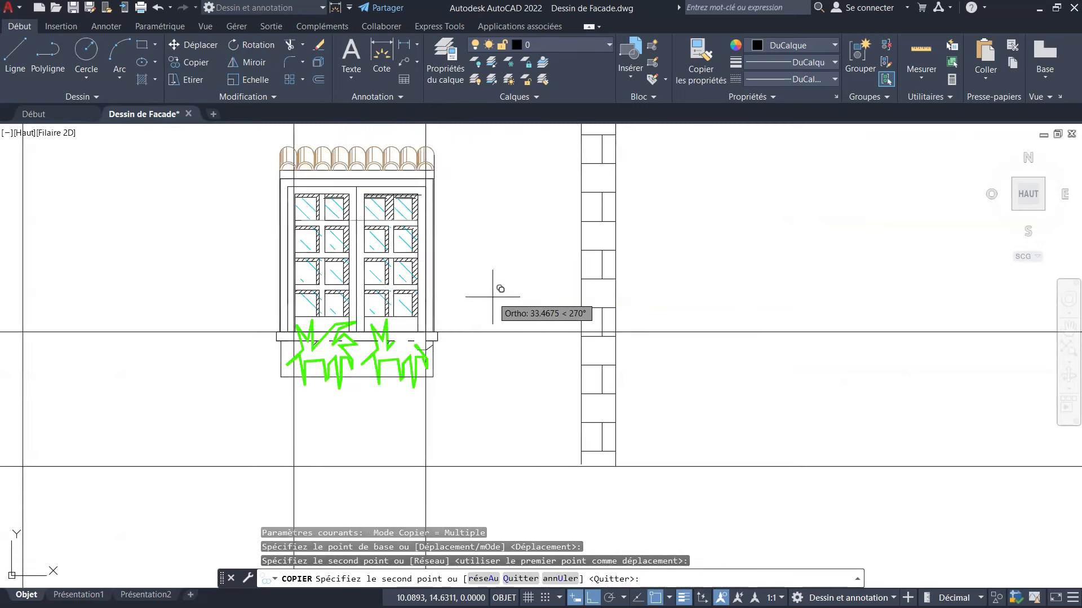
# Place another copy of the window where the S.A.M window's right projection line meets the ground-floor reference line.
pyautogui.scroll(-8, 492, 297)
pyautogui.scroll(10, 409, 302)
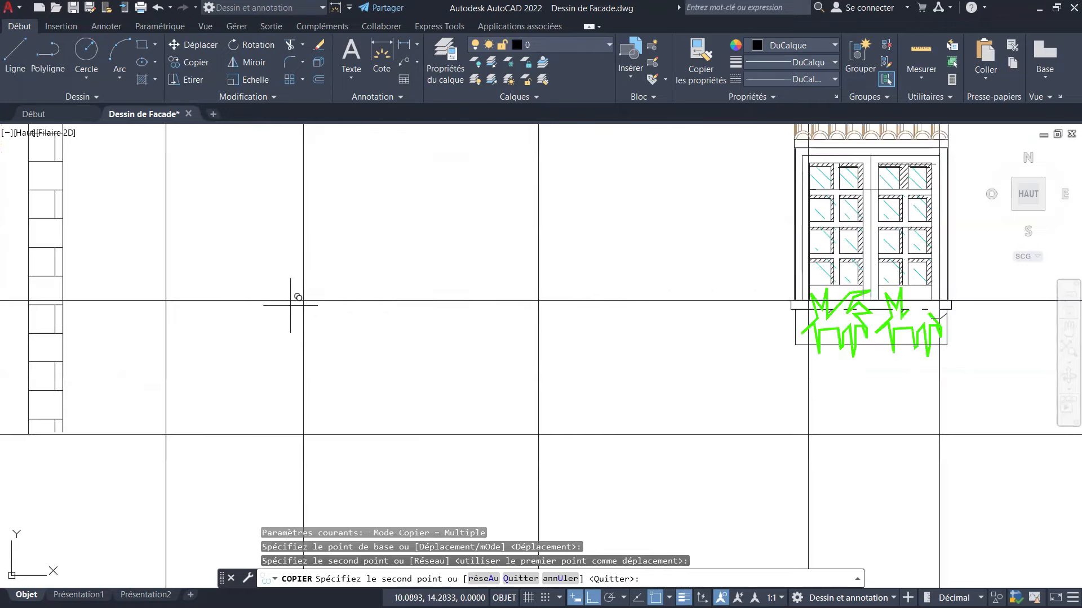
pyautogui.scroll(-12, 309, 308)
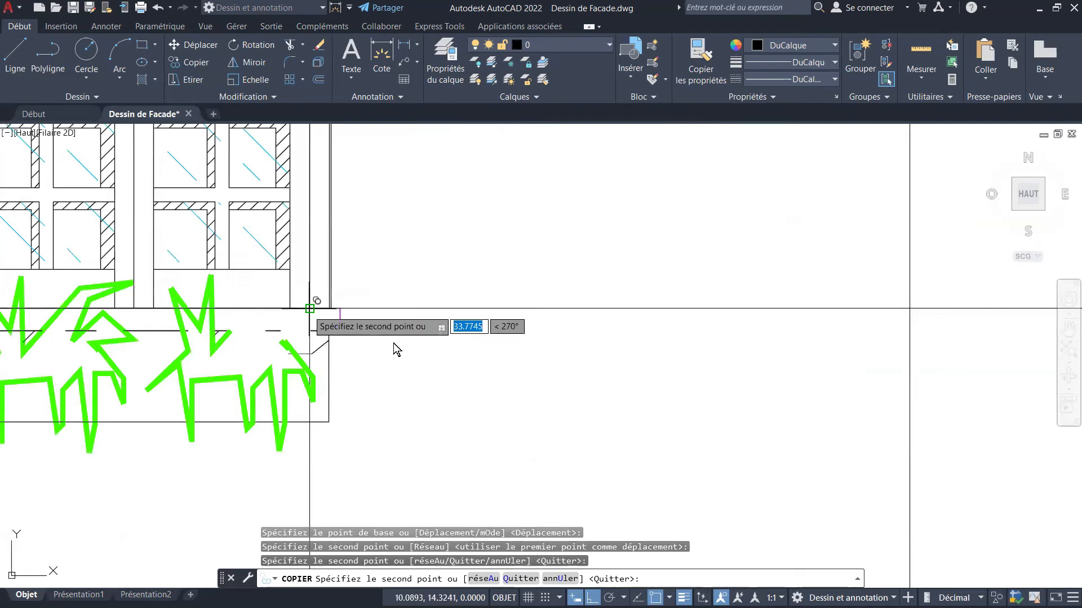
# Examine the entrance and window positions on the ground-floor plan and compare them with the facade.
pyautogui.scroll(7, 423, 329)
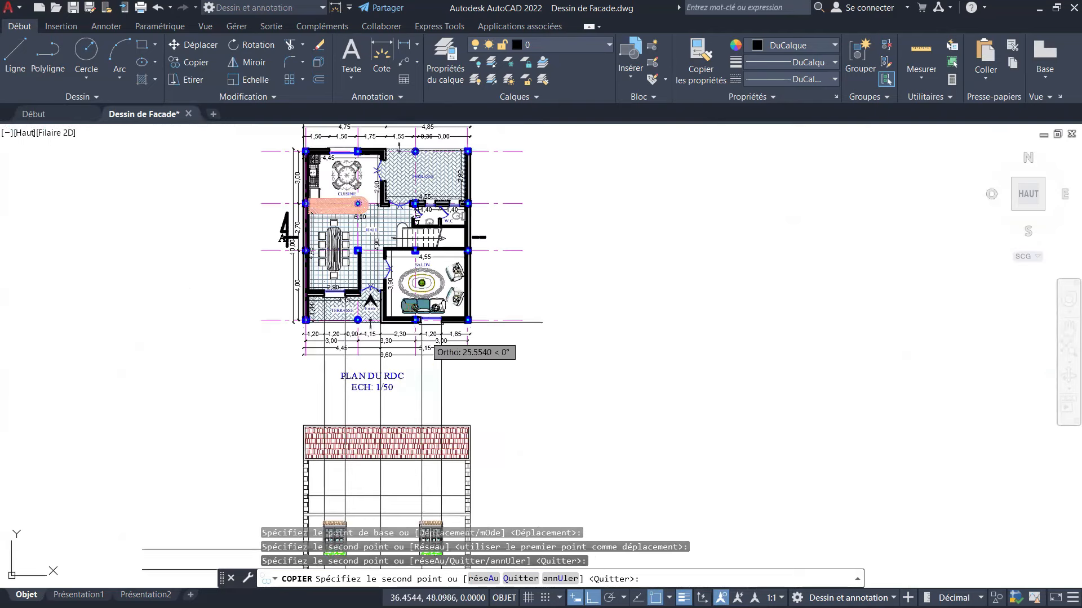
pyautogui.scroll(6, 370, 311)
pyautogui.moveTo(219, 129); pyautogui.dragTo(298, 277, button='middle')
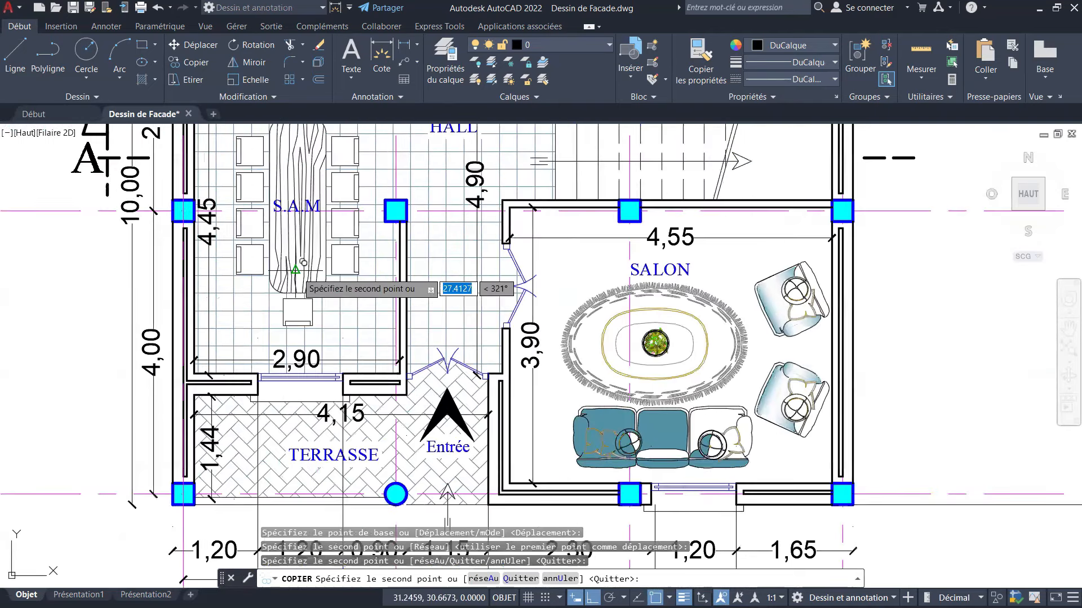
pyautogui.scroll(-4, 291, 293)
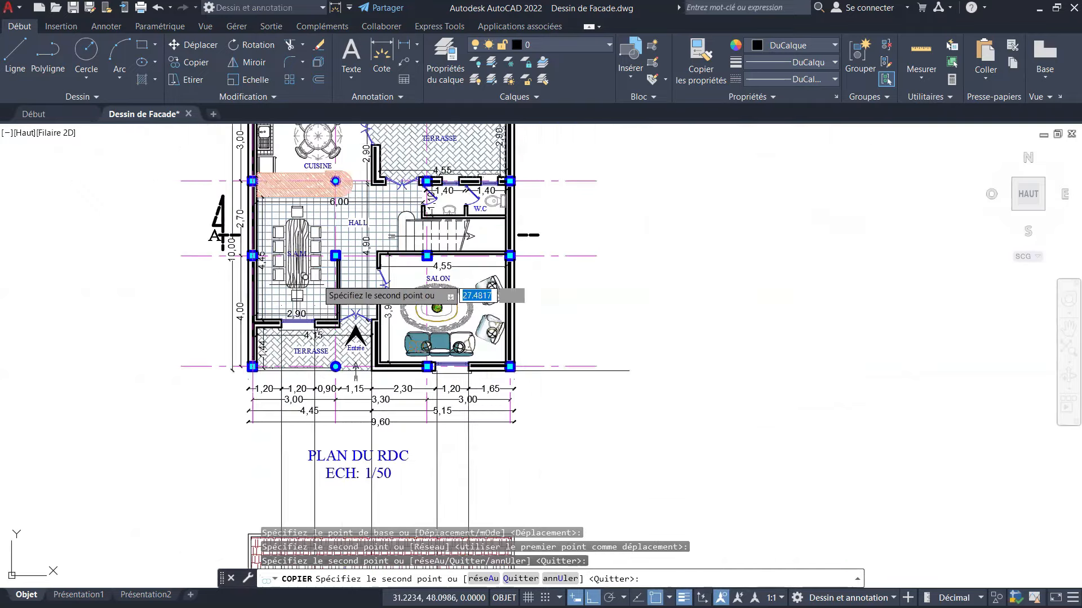
pyautogui.scroll(4, 459, 297)
pyautogui.scroll(-5, 459, 297)
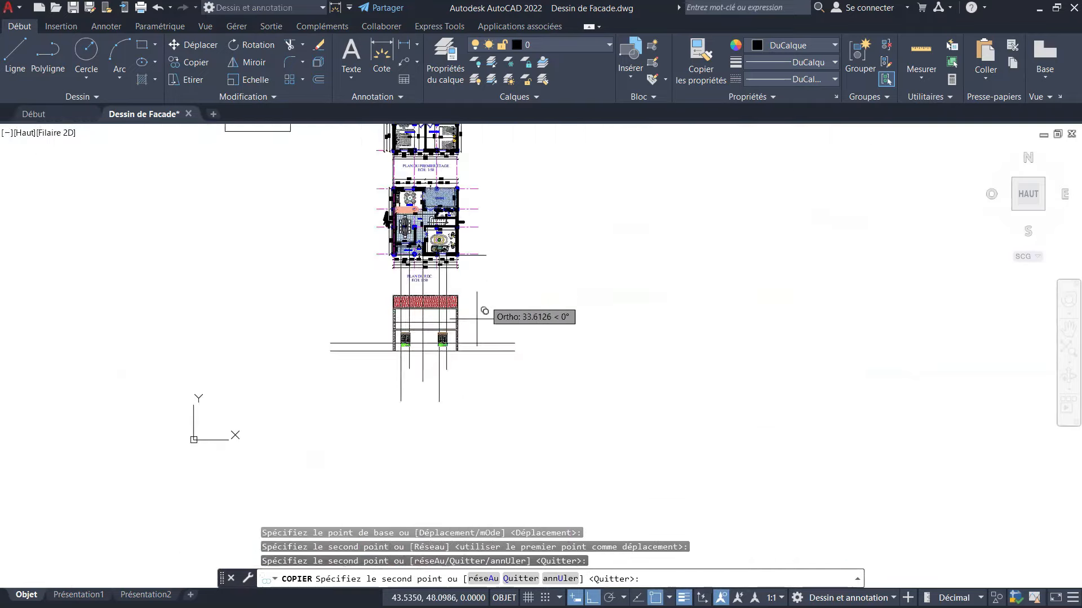
pyautogui.press('Escape')
pyautogui.press('Escape')
pyautogui.press('Escape')
pyautogui.scroll(8, 428, 356)
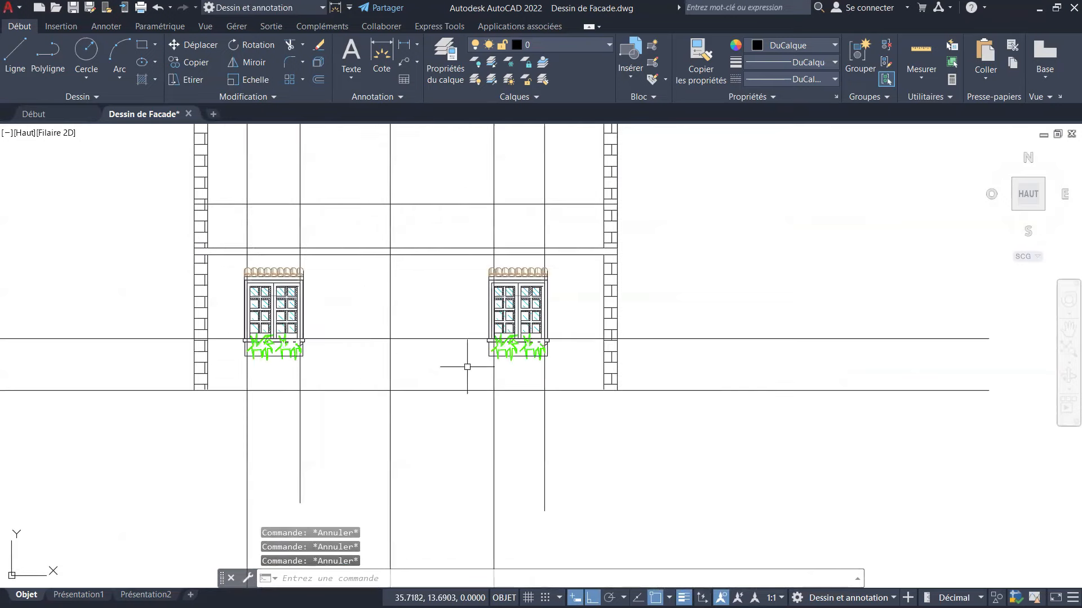
# Copy the facade's ground line upward by 0.17.
pyautogui.scroll(-4, 489, 366)
pyautogui.scroll(6, 467, 394)
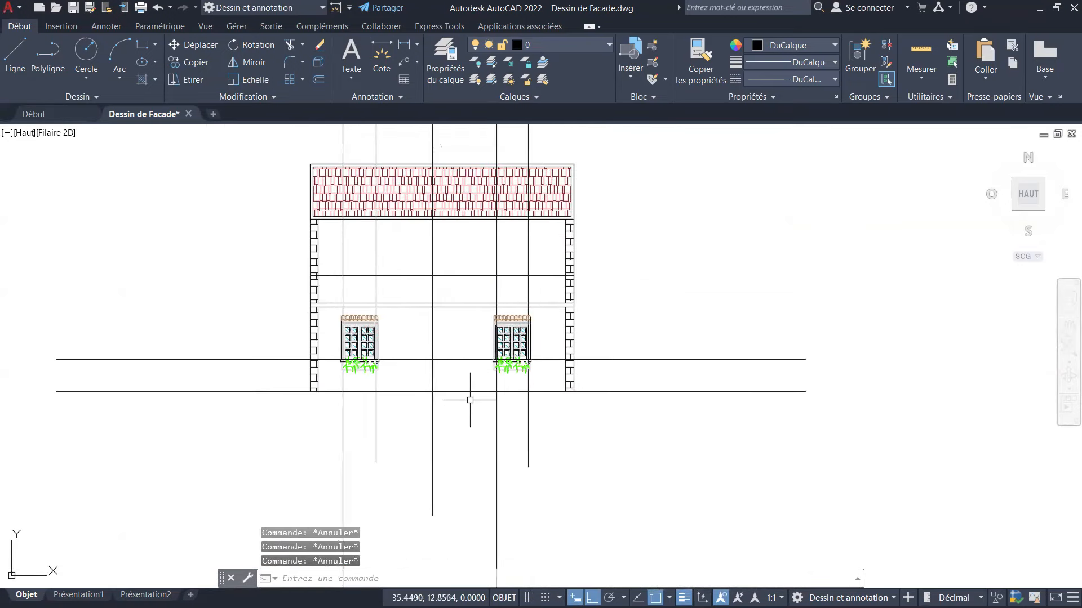
pyautogui.click(189, 62)
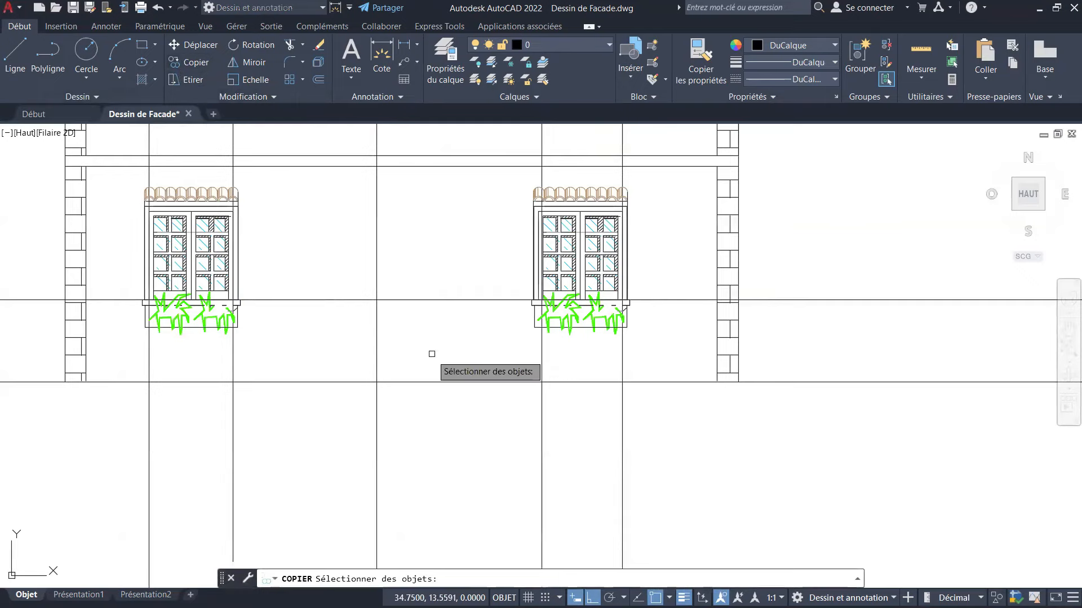
pyautogui.click(419, 383)
pyautogui.press('Return')
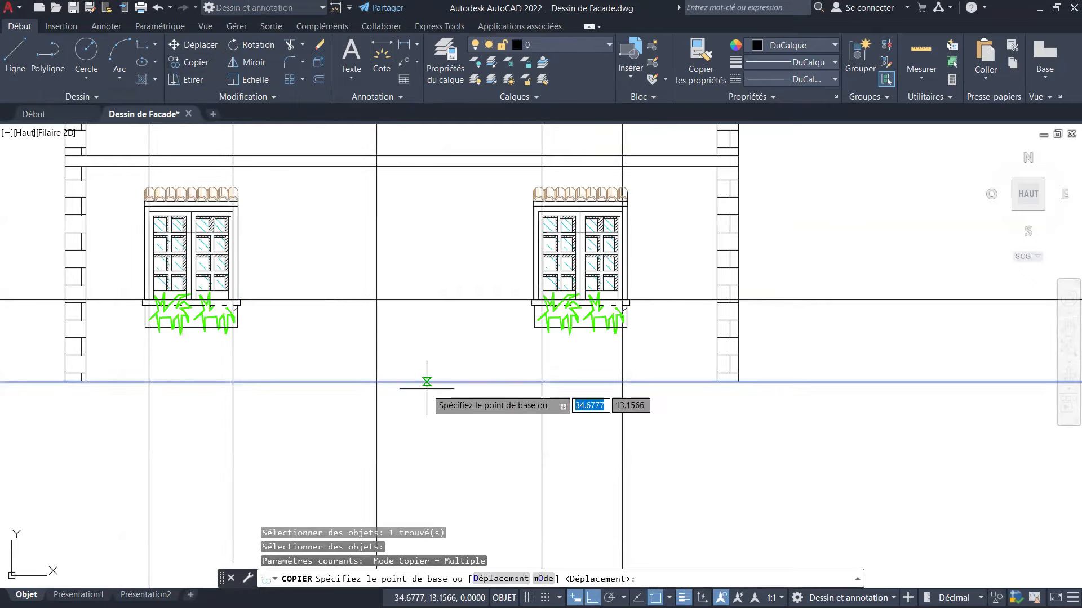
pyautogui.click(426, 382)
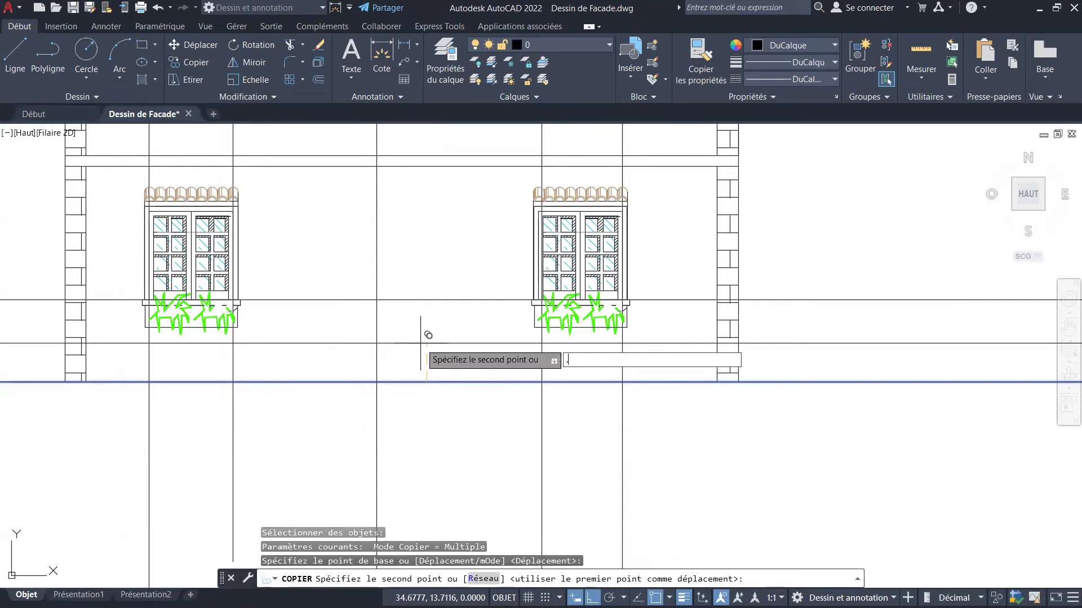
pyautogui.write('7')
pyautogui.press('Return')
pyautogui.press('Escape')
pyautogui.press('Escape')
# Copy the library double door by its lower-right corner to where the entrance projection line meets the line 0.17 above ground.
pyautogui.scroll(-8, 461, 374)
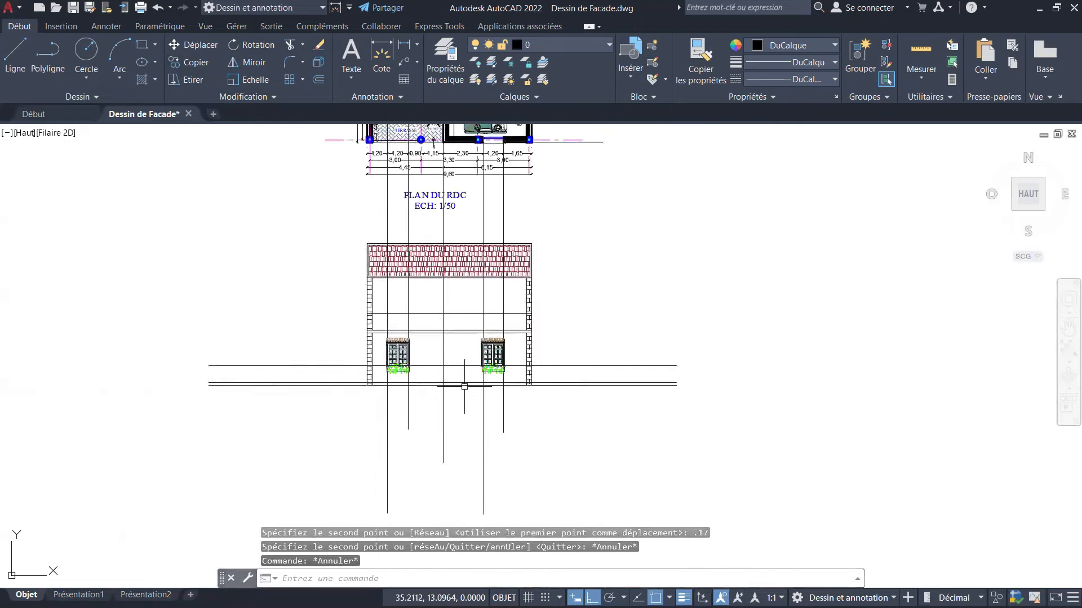
pyautogui.scroll(2, 461, 375)
pyautogui.scroll(-4, 419, 343)
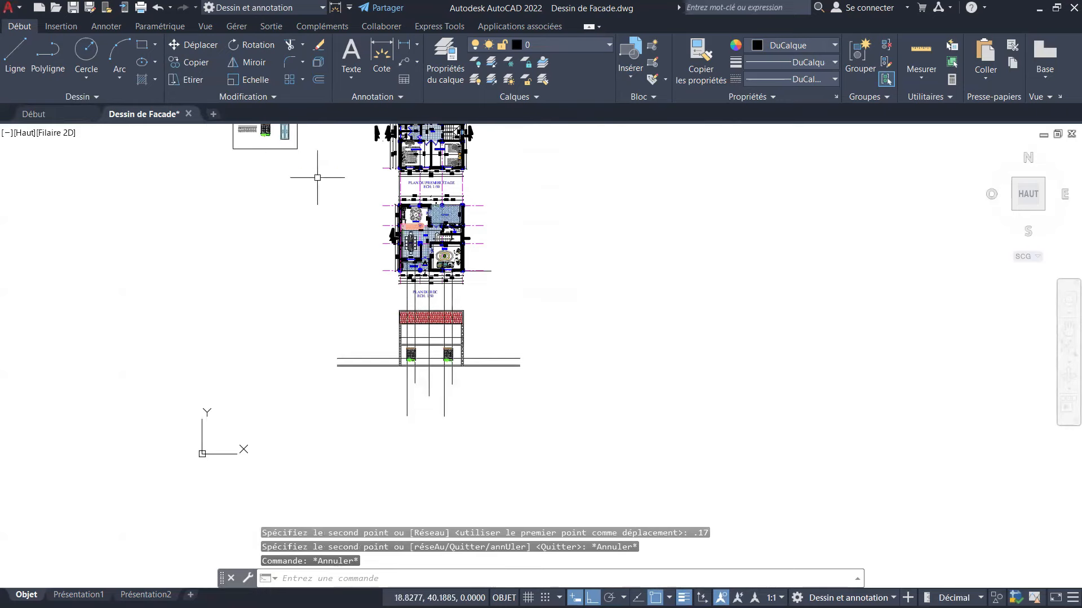
pyautogui.click(192, 62)
pyautogui.scroll(4, 265, 169)
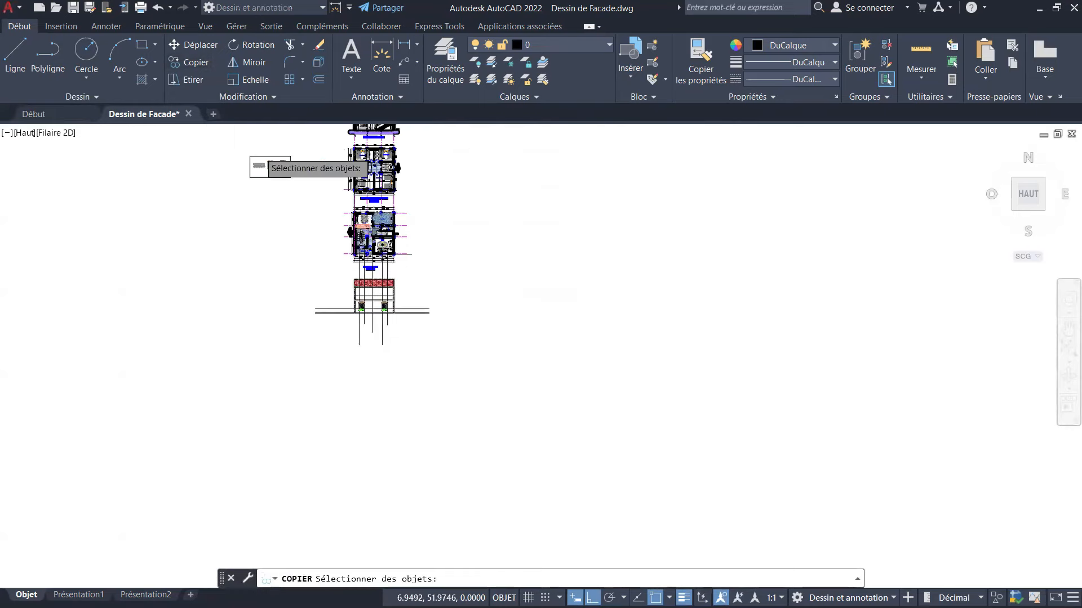
pyautogui.scroll(6, 352, 197)
pyautogui.click(302, 174)
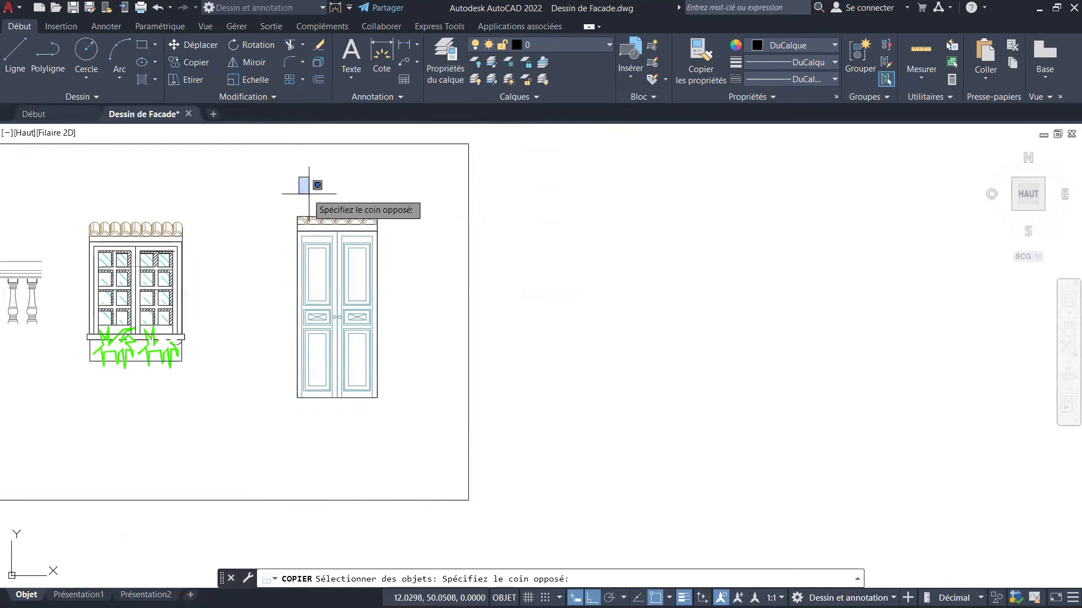
pyautogui.click(287, 167)
pyautogui.click(251, 178)
pyautogui.click(401, 396)
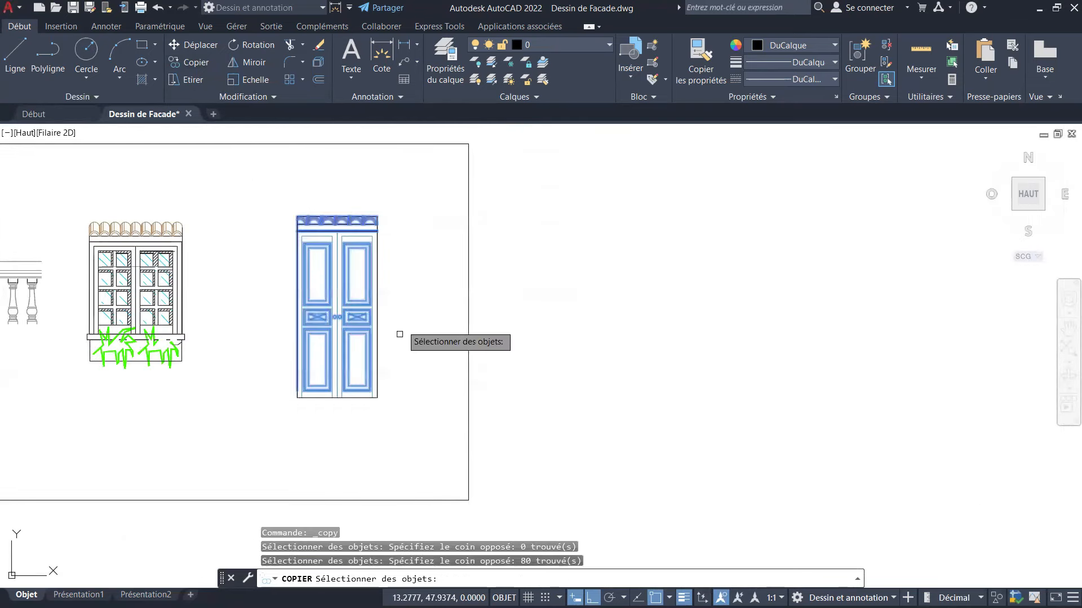
pyautogui.click(257, 183)
pyautogui.click(418, 425)
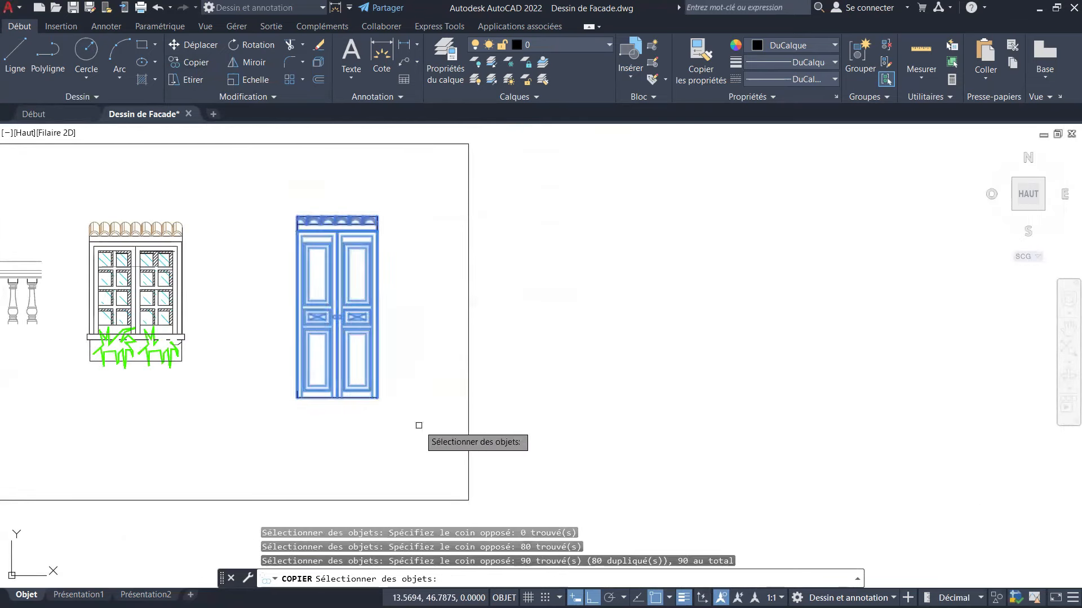
pyautogui.scroll(5, 395, 383)
pyautogui.press('Return')
pyautogui.scroll(6, 395, 360)
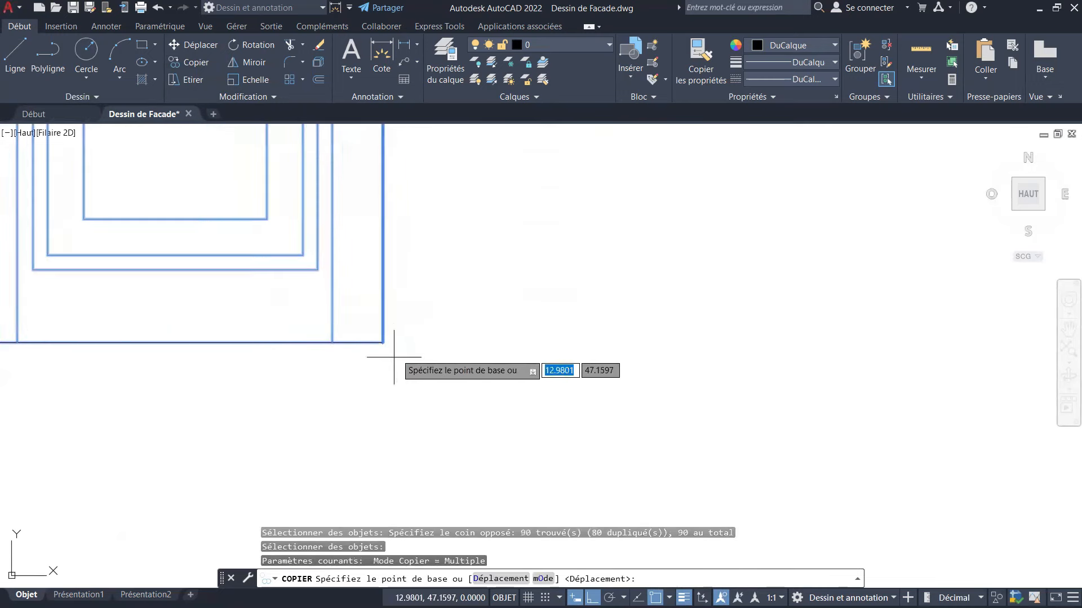
pyautogui.click(392, 345)
pyautogui.scroll(-8, 369, 318)
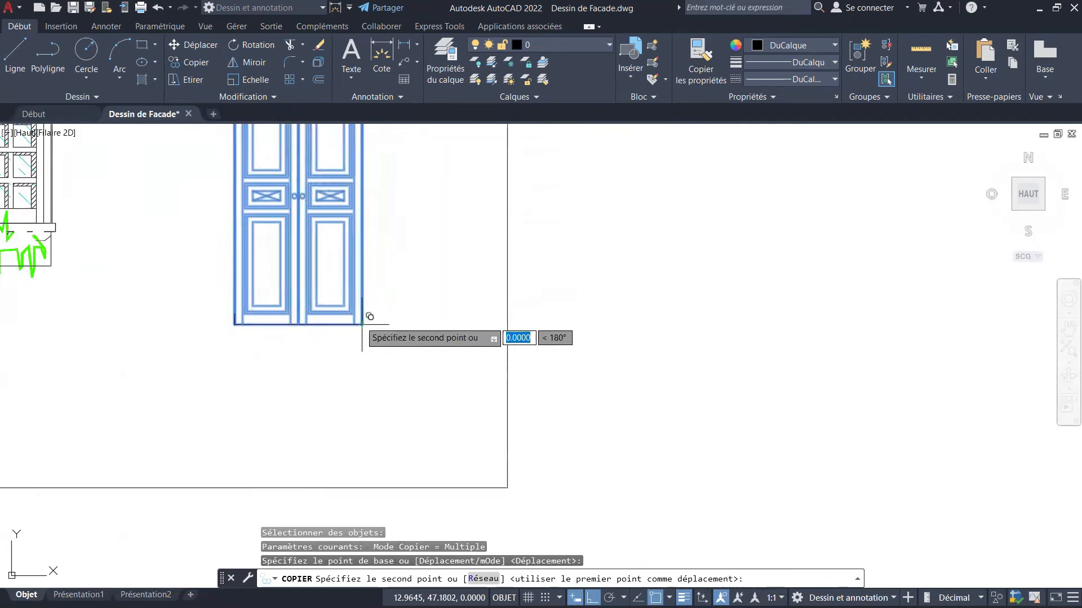
pyautogui.scroll(-6, 479, 276)
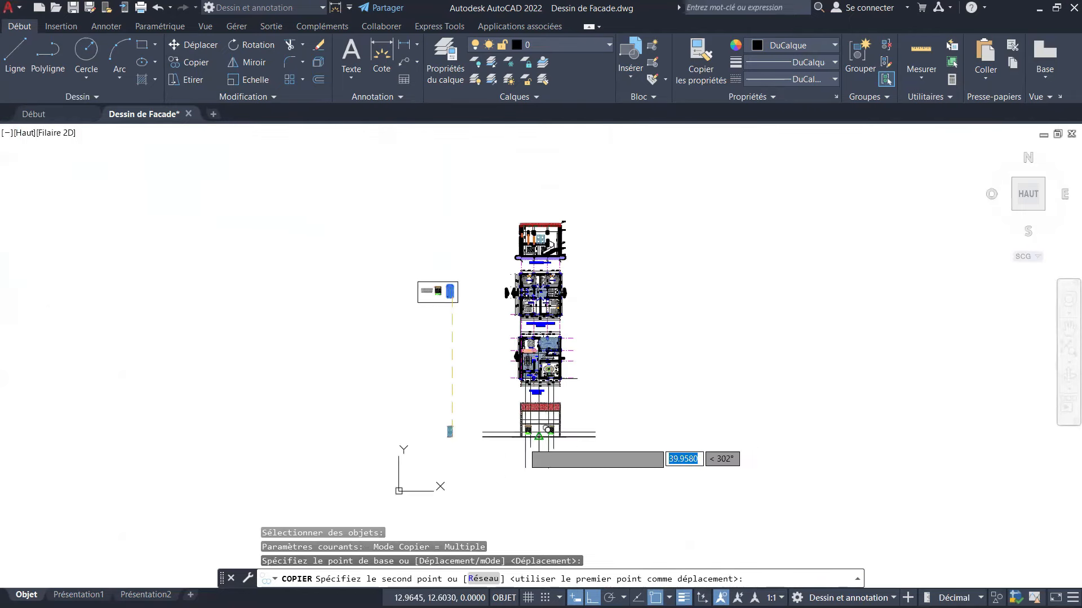
pyautogui.scroll(10, 601, 415)
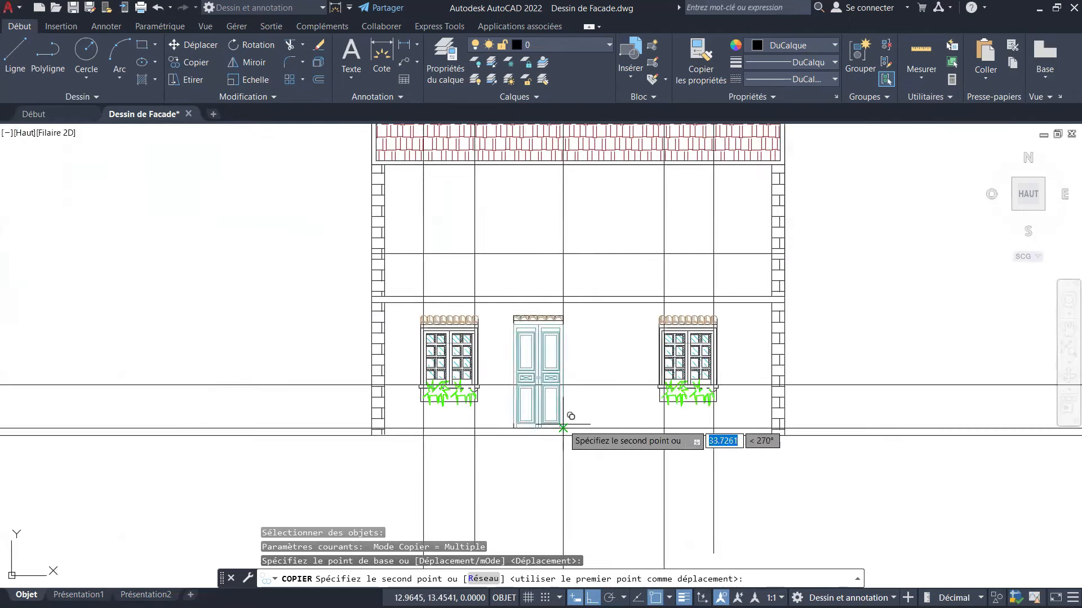
pyautogui.click(566, 425)
pyautogui.press('Escape')
pyautogui.press('Escape')
pyautogui.press('Escape')
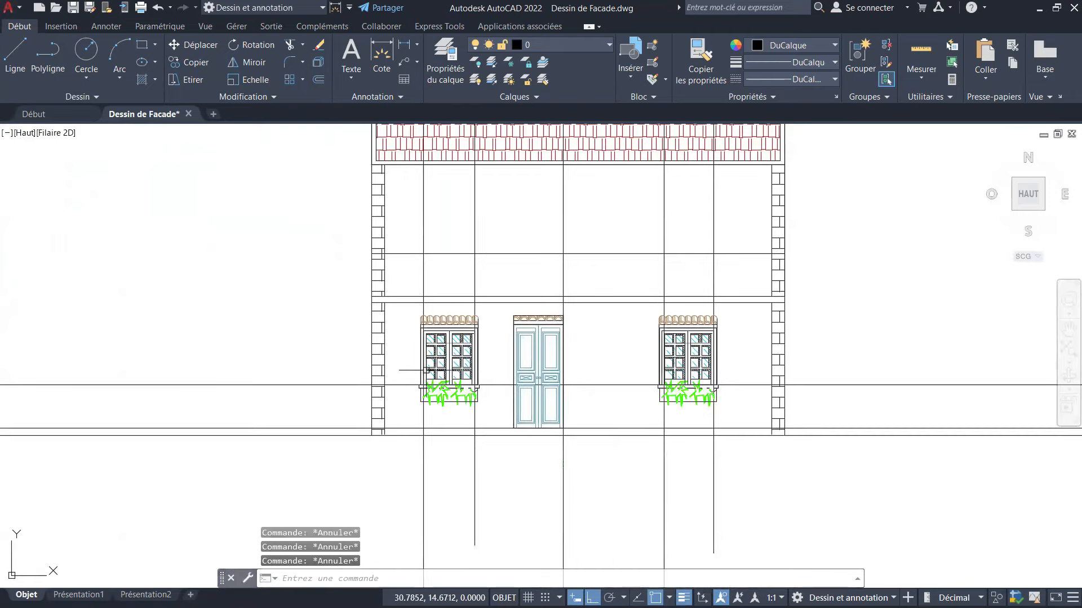
# Erase the horizontal reference line running through the ground-floor windows at sill height.
pyautogui.click(328, 371)
pyautogui.click(273, 403)
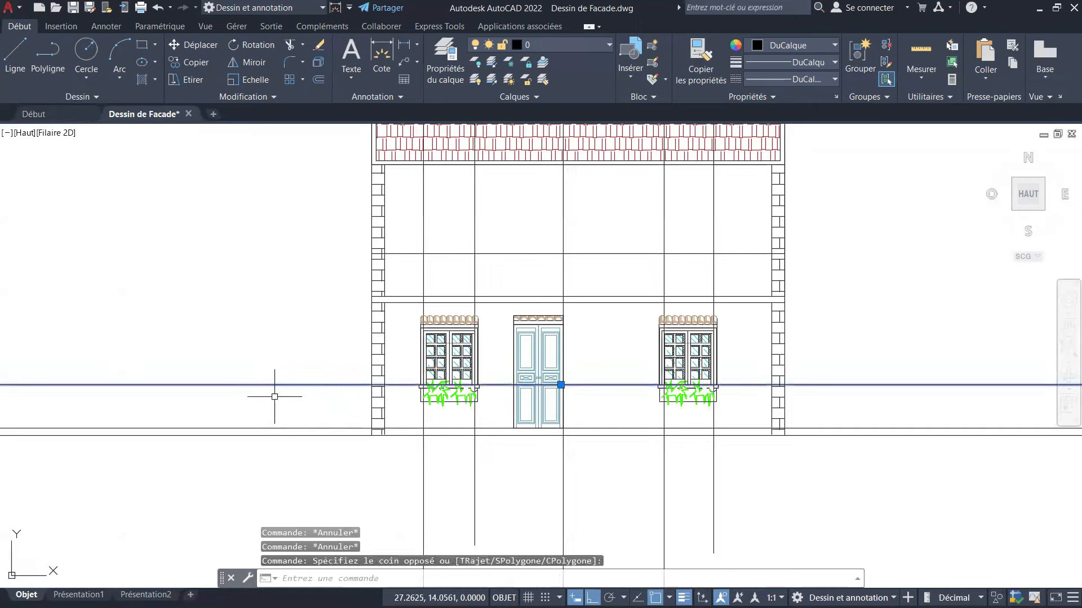
pyautogui.press('Delete')
pyautogui.scroll(-1, 472, 377)
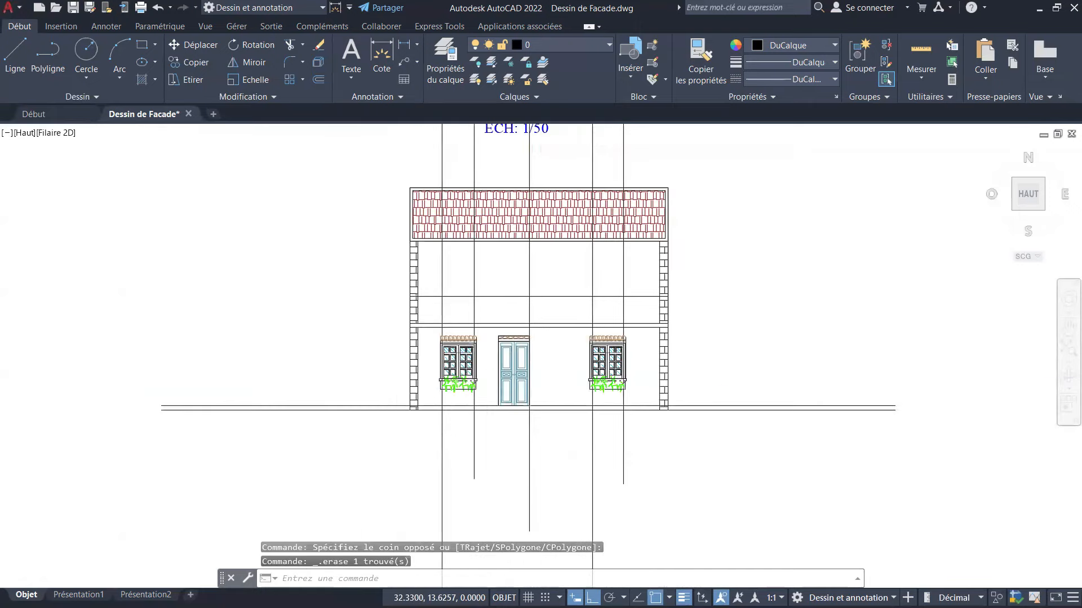
# Erase the horizontal construction line at the foot of the door, just above the ground line.
pyautogui.scroll(5, 490, 398)
pyautogui.click(490, 403)
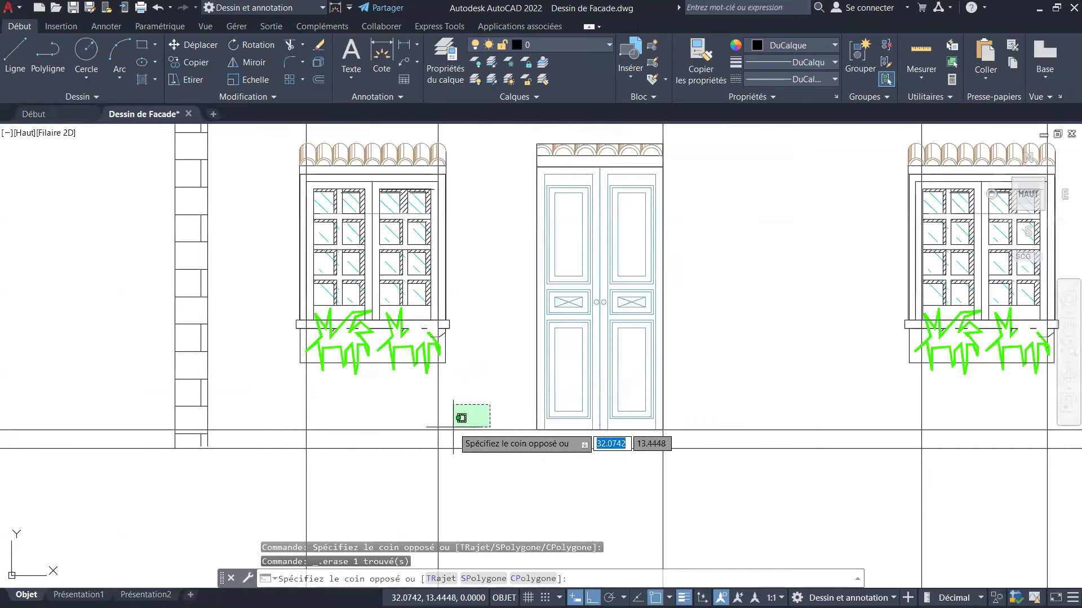
pyautogui.click(460, 436)
pyautogui.press('Delete')
pyautogui.scroll(-4, 465, 373)
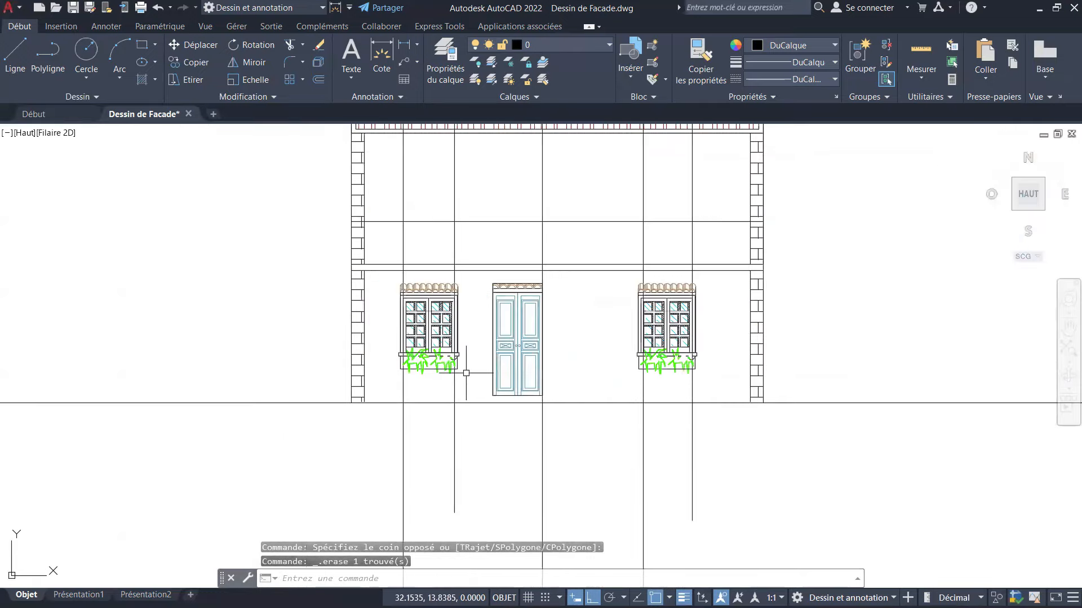
# Erase the four vertical projection lines running through the two ground-floor windows.
pyautogui.click(478, 448)
pyautogui.click(363, 495)
pyautogui.press('Delete')
pyautogui.scroll(-4, 423, 401)
pyautogui.scroll(2, 563, 426)
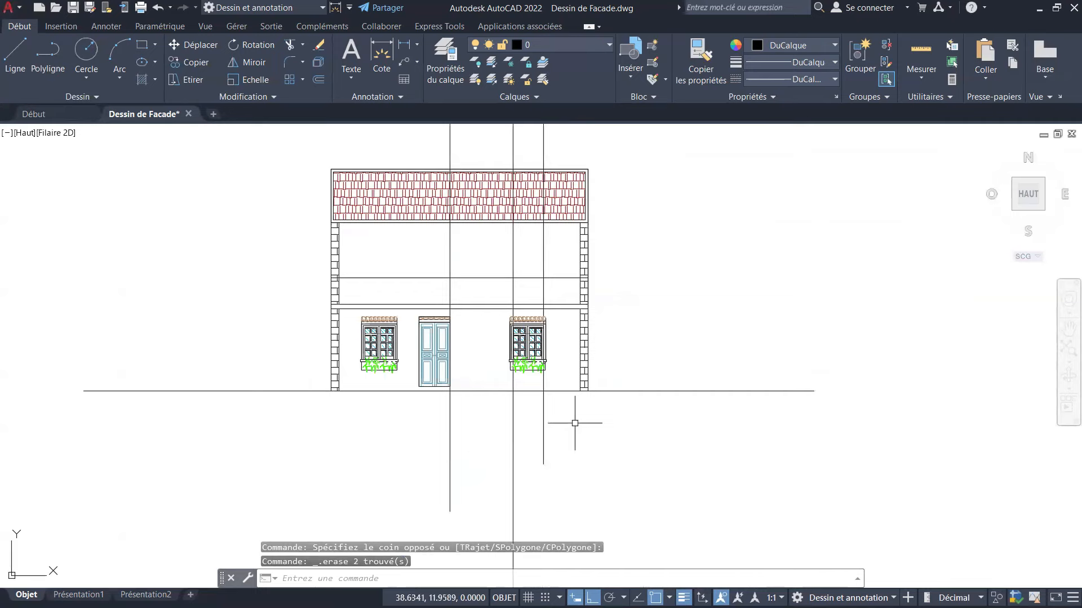
pyautogui.click(573, 426)
pyautogui.click(497, 445)
pyautogui.press('Delete')
# Examine the remaining entrance projection line from the SALON's outer corner on the plan down to the facade.
pyautogui.click(480, 431)
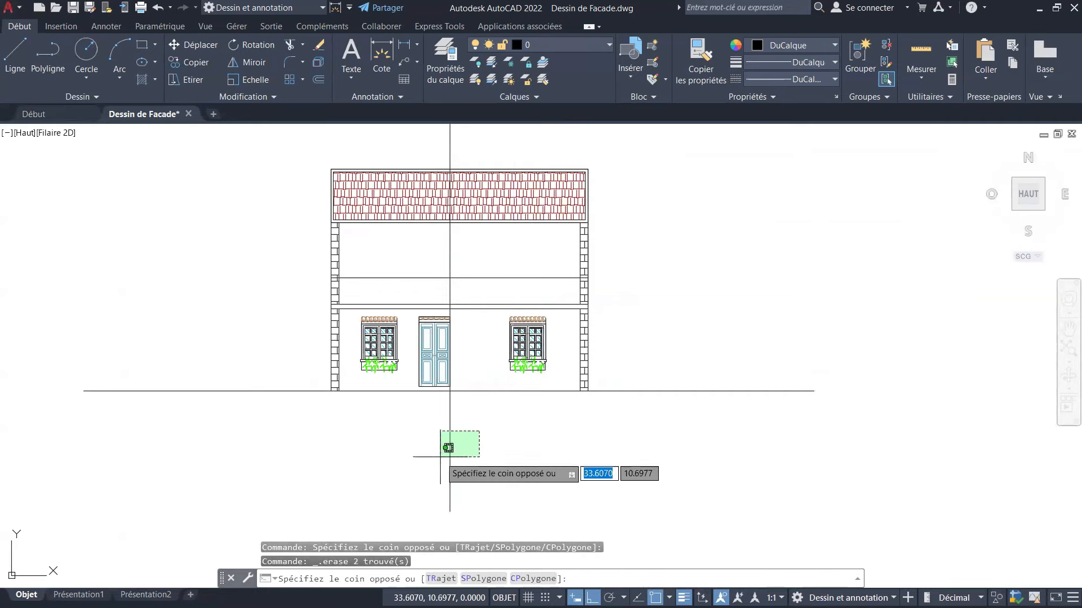
pyautogui.click(457, 428)
pyautogui.scroll(2, 451, 400)
pyautogui.scroll(-2, 451, 398)
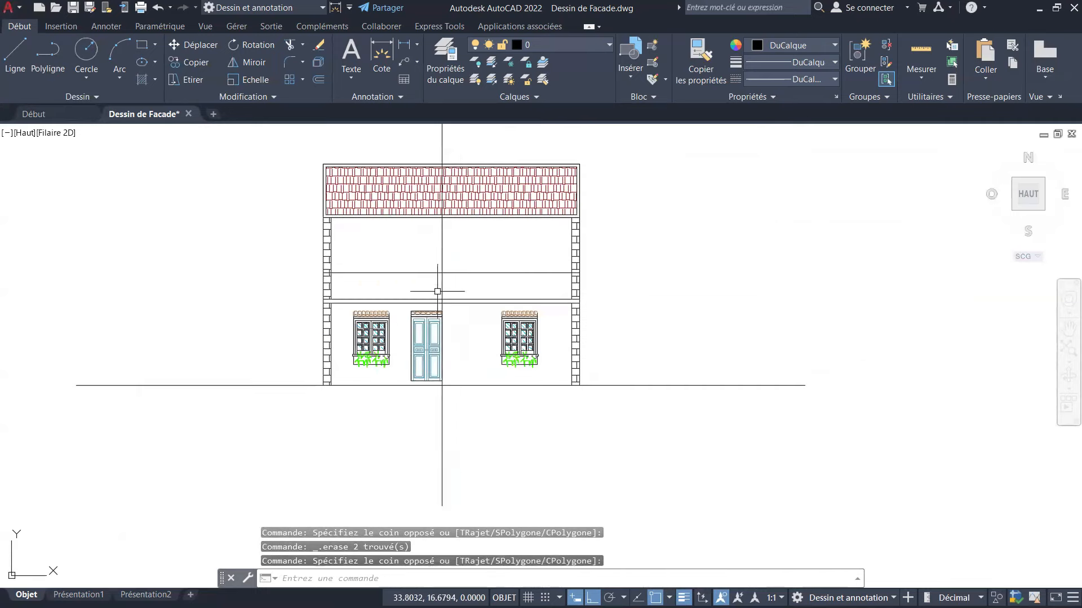
pyautogui.scroll(4, 437, 291)
pyautogui.scroll(2, 453, 351)
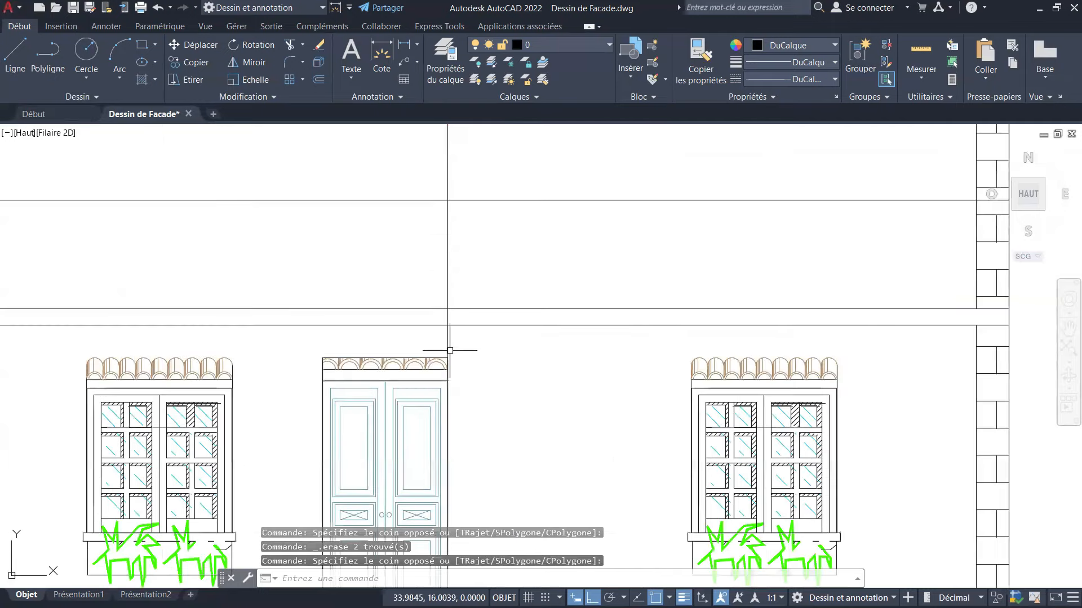
pyautogui.scroll(-10, 454, 360)
pyautogui.scroll(6, 452, 256)
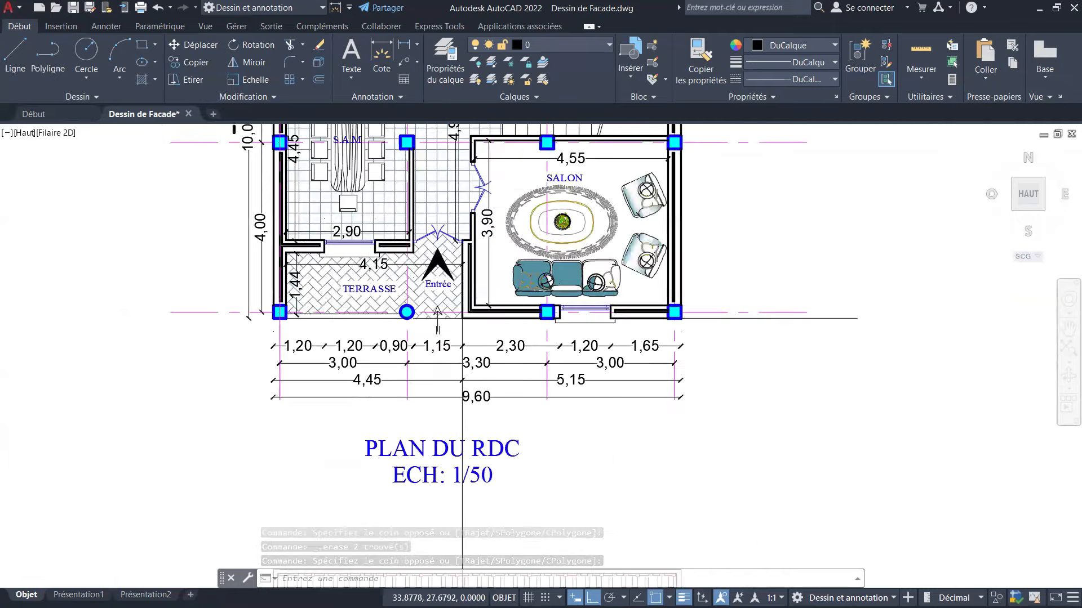
pyautogui.scroll(4, 462, 318)
pyautogui.scroll(-10, 459, 343)
pyautogui.scroll(12, 459, 421)
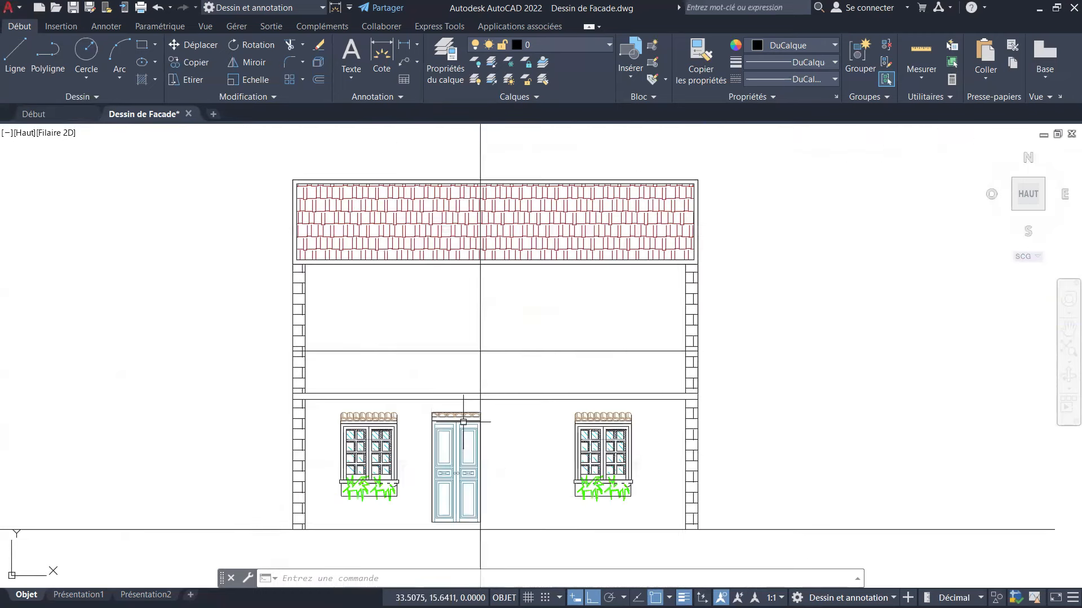
# Trim the entrance projection line between the two horizontal floor-band lines above the door.
pyautogui.click(289, 45)
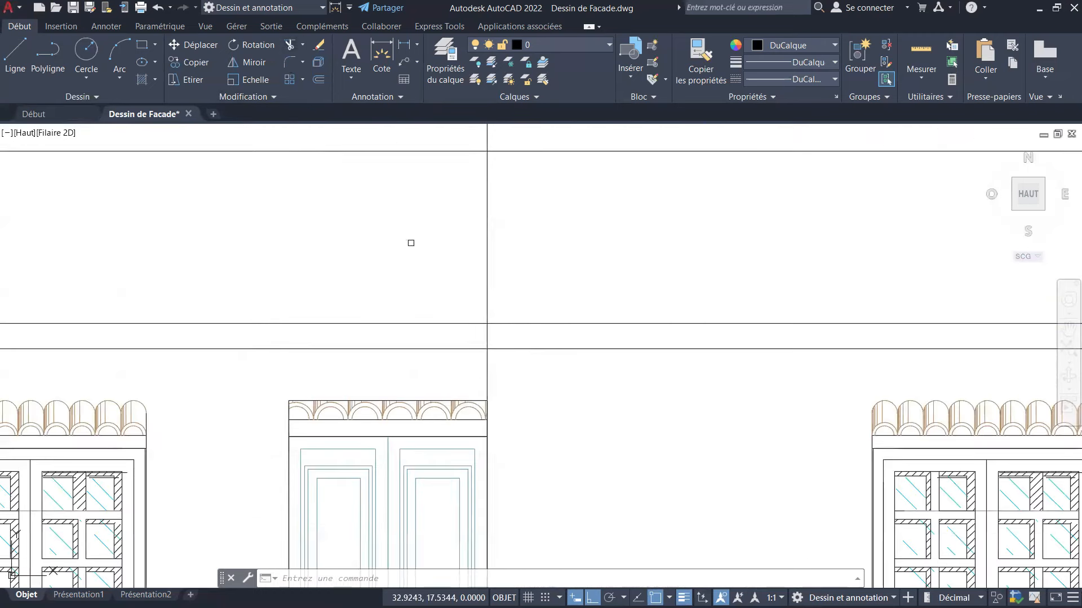
pyautogui.scroll(4, 464, 314)
pyautogui.moveTo(514, 337); pyautogui.dragTo(457, 345)
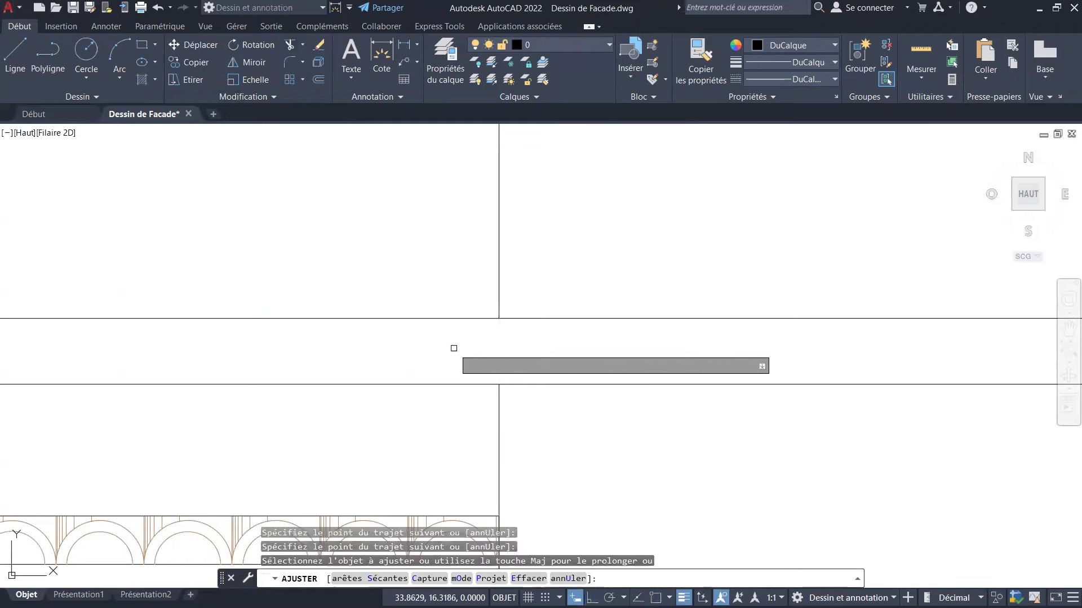
pyautogui.scroll(-12, 435, 290)
pyautogui.scroll(5, 443, 334)
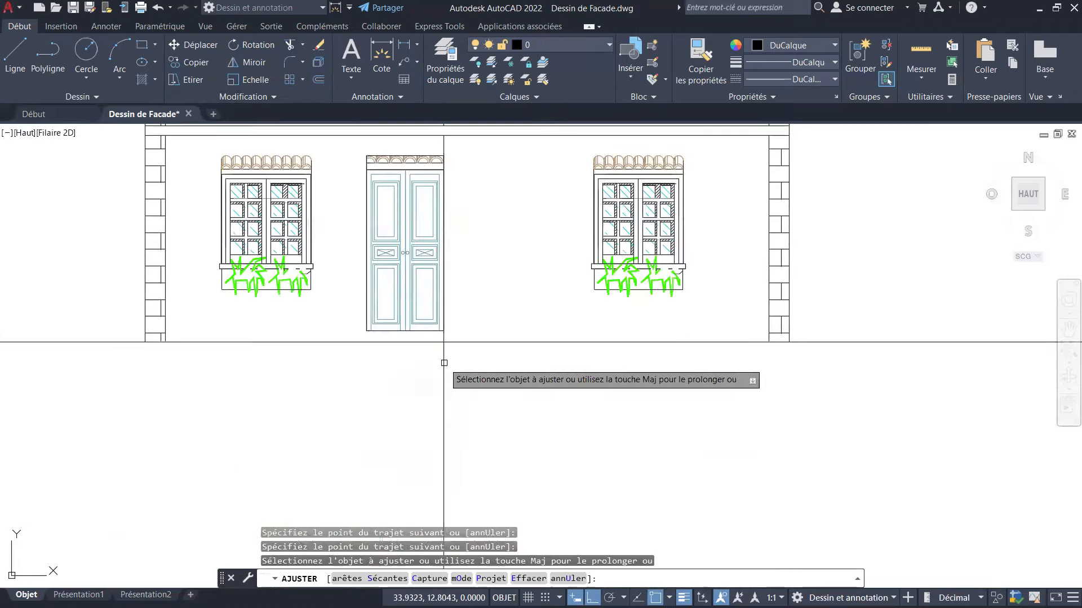
pyautogui.scroll(-8, 490, 428)
pyautogui.scroll(4, 488, 308)
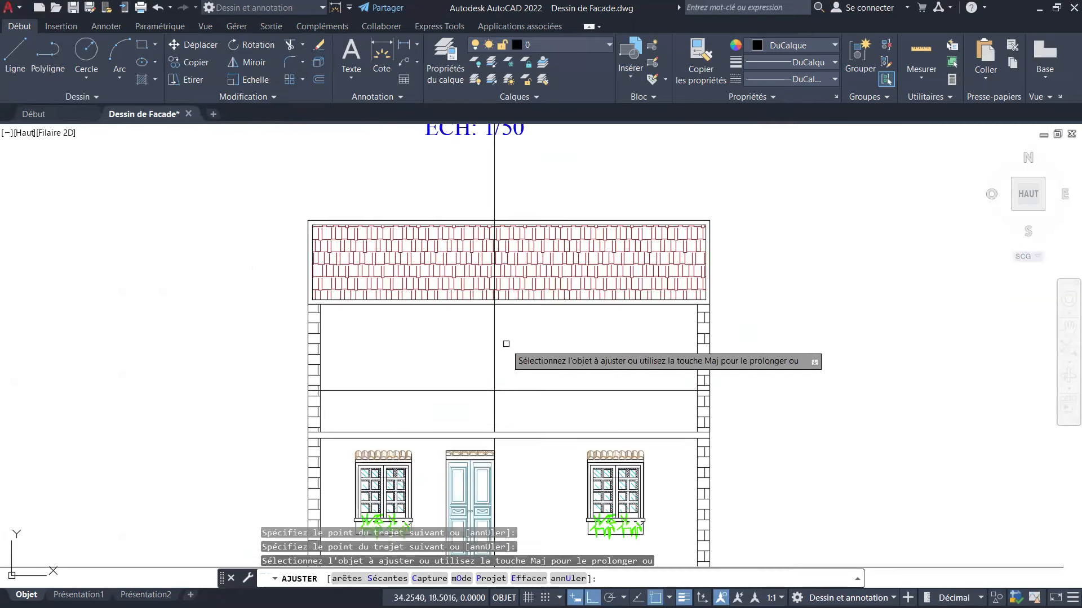
pyautogui.press('Escape')
pyautogui.press('Escape')
pyautogui.press('Escape')
# Erase the remaining vertical entrance projection line crossing the roof and upper storey of the facade.
pyautogui.click(456, 343)
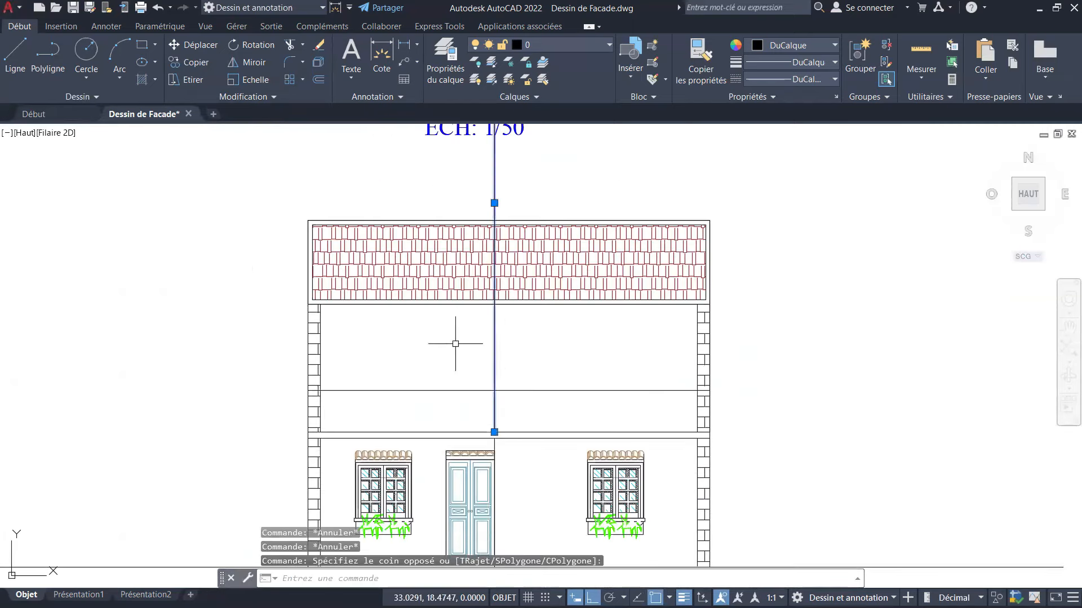
pyautogui.press('Delete')
# Examine the facade's empty upper storey and its alignment under the ground-floor plan.
pyautogui.scroll(-2, 529, 381)
pyautogui.scroll(4, 549, 370)
pyautogui.scroll(-5, 550, 371)
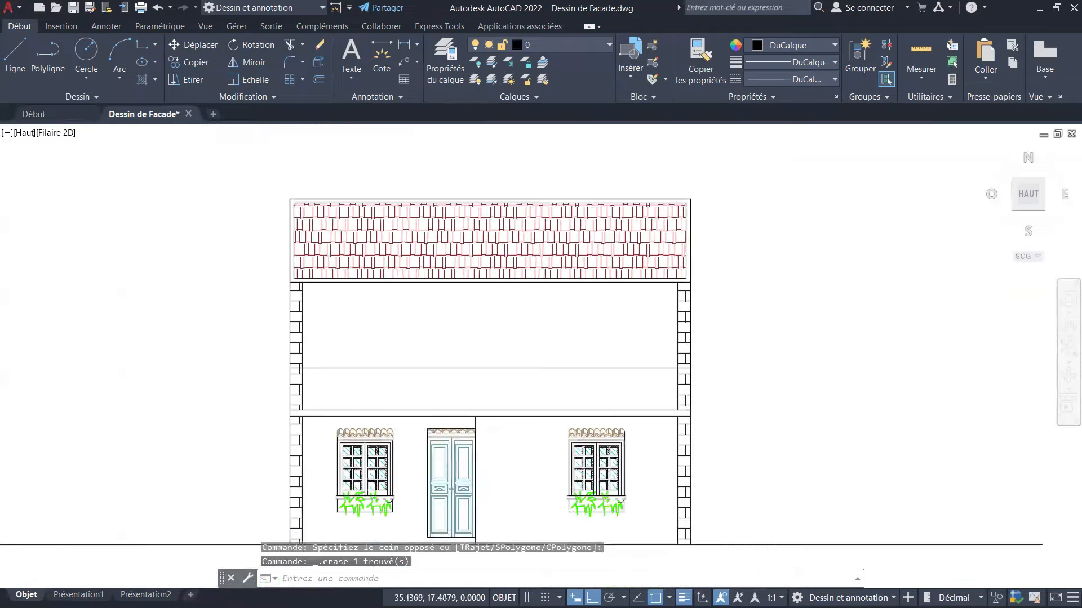
pyautogui.scroll(3, 524, 386)
pyautogui.scroll(-2, 511, 398)
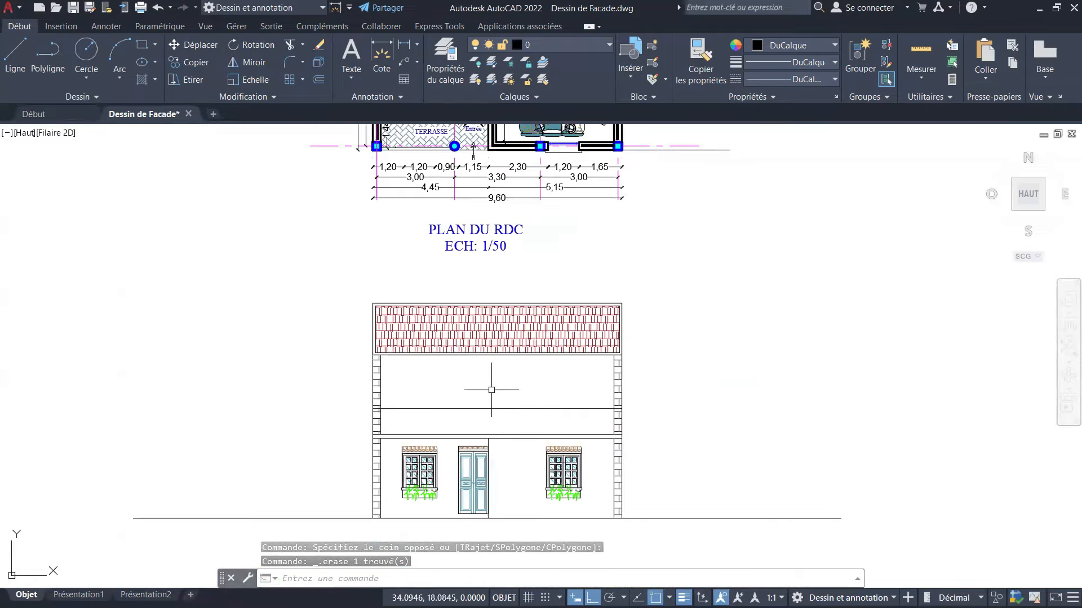
pyautogui.scroll(4, 491, 389)
pyautogui.scroll(-4, 435, 365)
pyautogui.scroll(3, 433, 362)
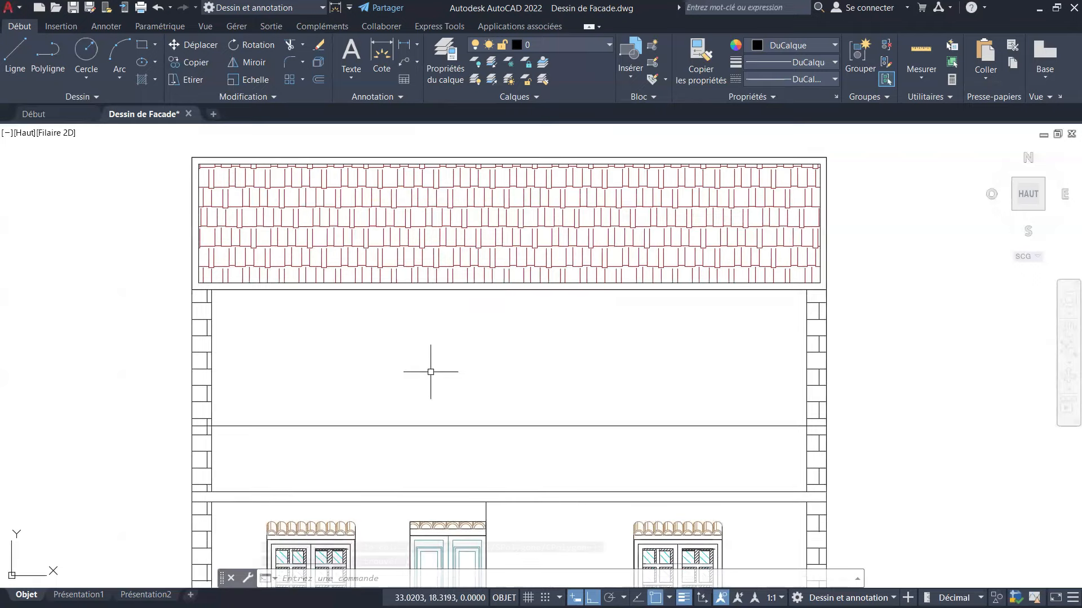
pyautogui.scroll(-3, 405, 356)
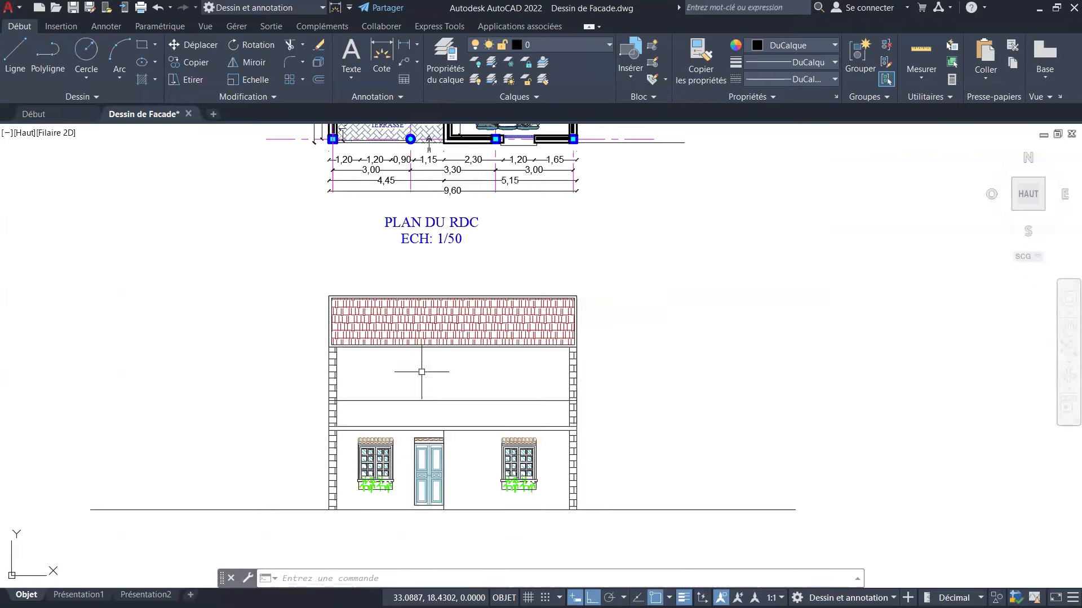
pyautogui.scroll(4, 423, 369)
pyautogui.scroll(-6, 422, 370)
pyautogui.press('Escape')
pyautogui.press('Escape')
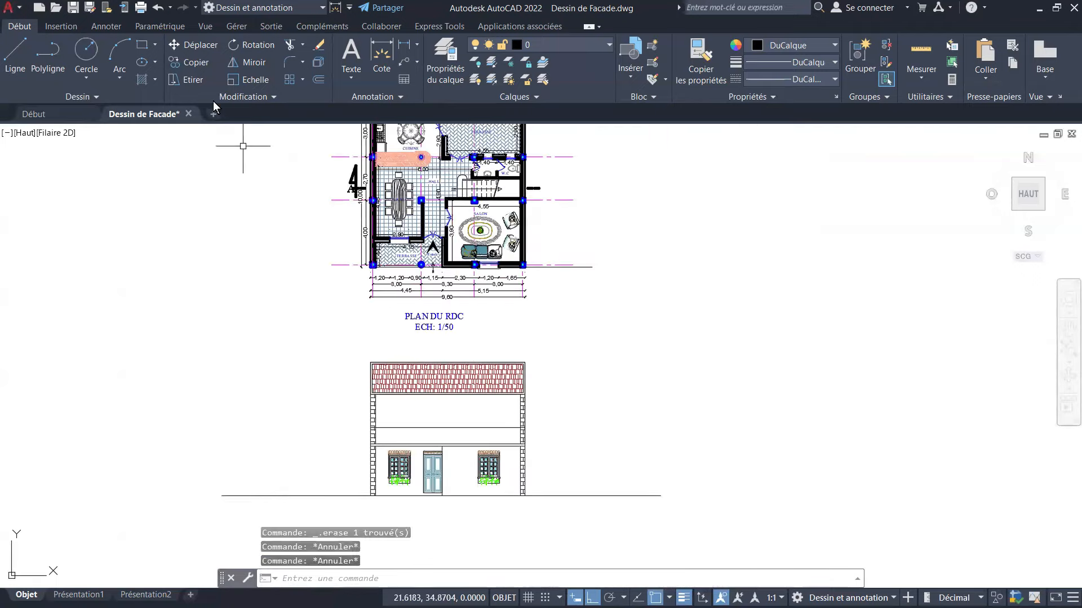
# Draw a vertical projection line from the right edge of the first-floor plan's right-hand front window down past the facade.
pyautogui.click(17, 59)
pyautogui.scroll(-5, 439, 239)
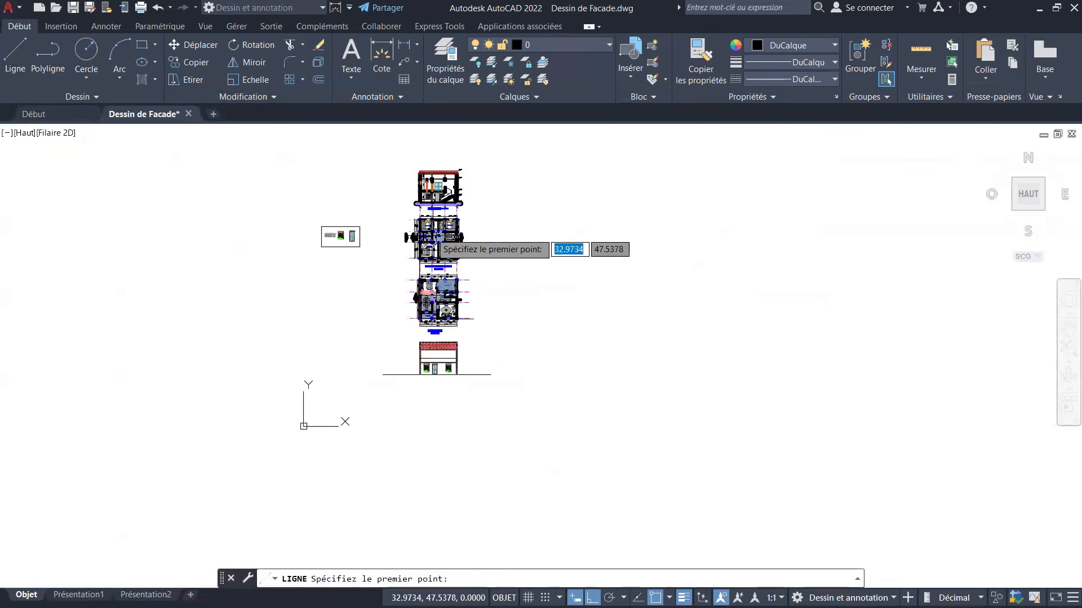
pyautogui.scroll(5, 465, 276)
pyautogui.scroll(8, 467, 282)
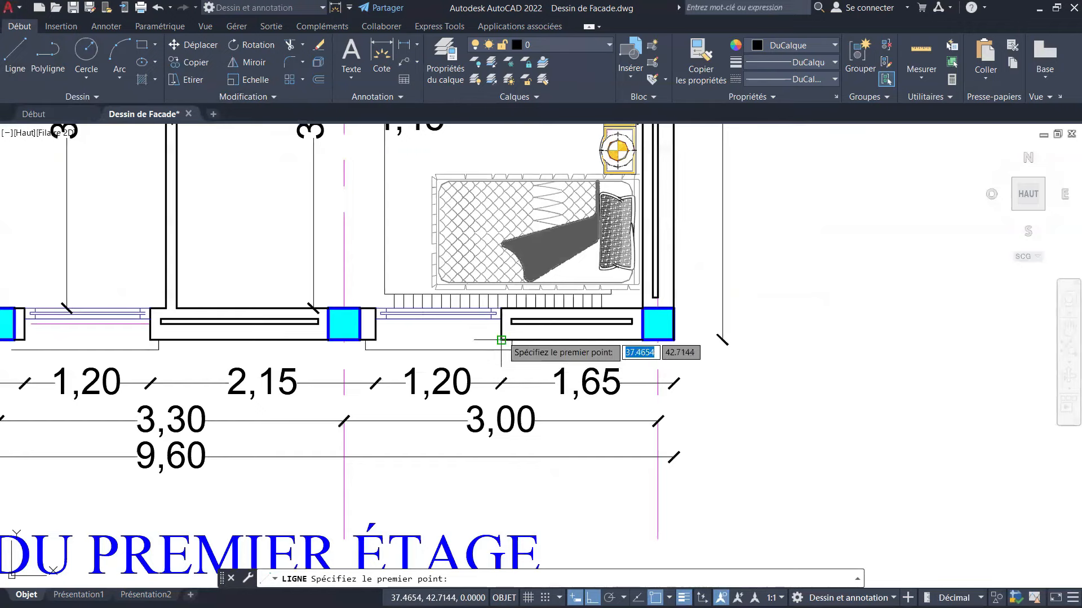
pyautogui.click(463, 304)
pyautogui.scroll(-4, 463, 303)
pyautogui.scroll(-5, 459, 307)
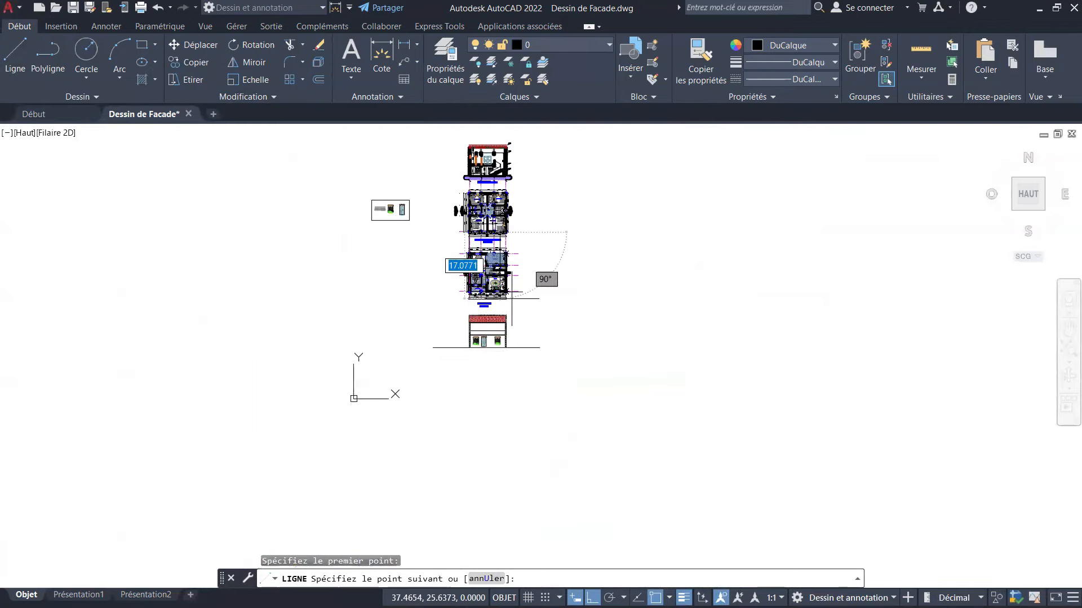
pyautogui.scroll(4, 495, 261)
pyautogui.click(536, 328)
pyautogui.press('Escape')
pyautogui.press('Escape')
pyautogui.press('Escape')
pyautogui.scroll(-5, 537, 282)
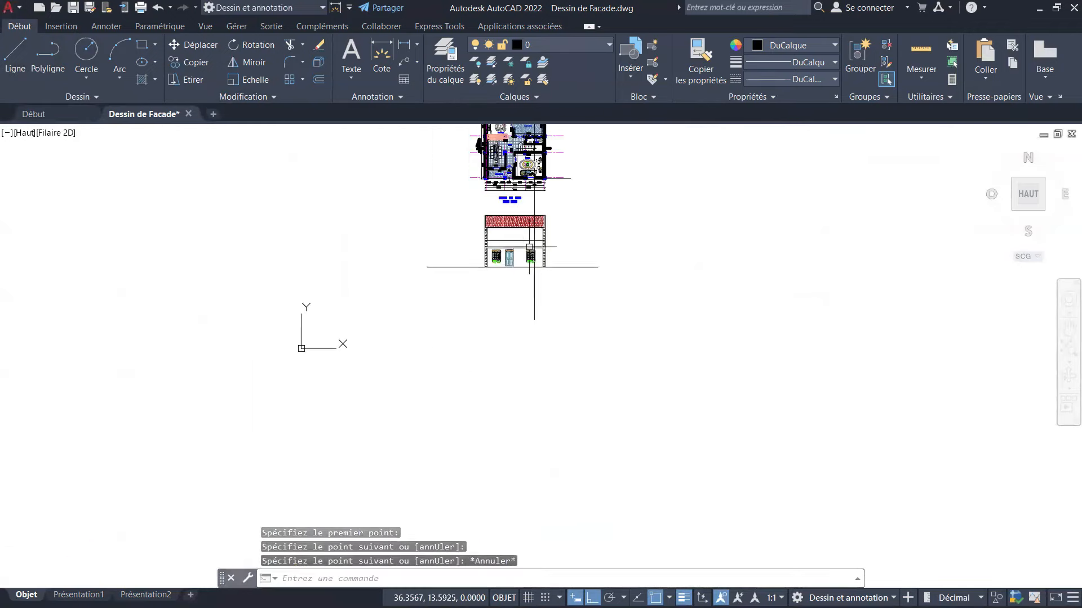
# Copy the projection line to the right-hand window's left edge and the middle window's right edge on the first-floor plan.
pyautogui.scroll(4, 536, 235)
pyautogui.scroll(-4, 335, 283)
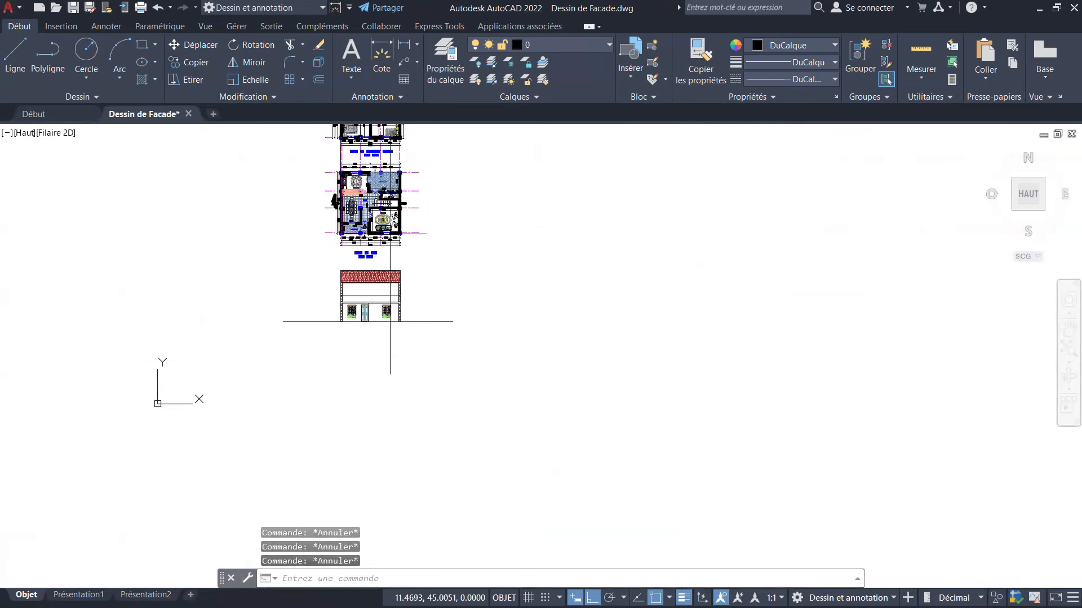
pyautogui.write('co')
pyautogui.press('Return')
pyautogui.scroll(8, 409, 163)
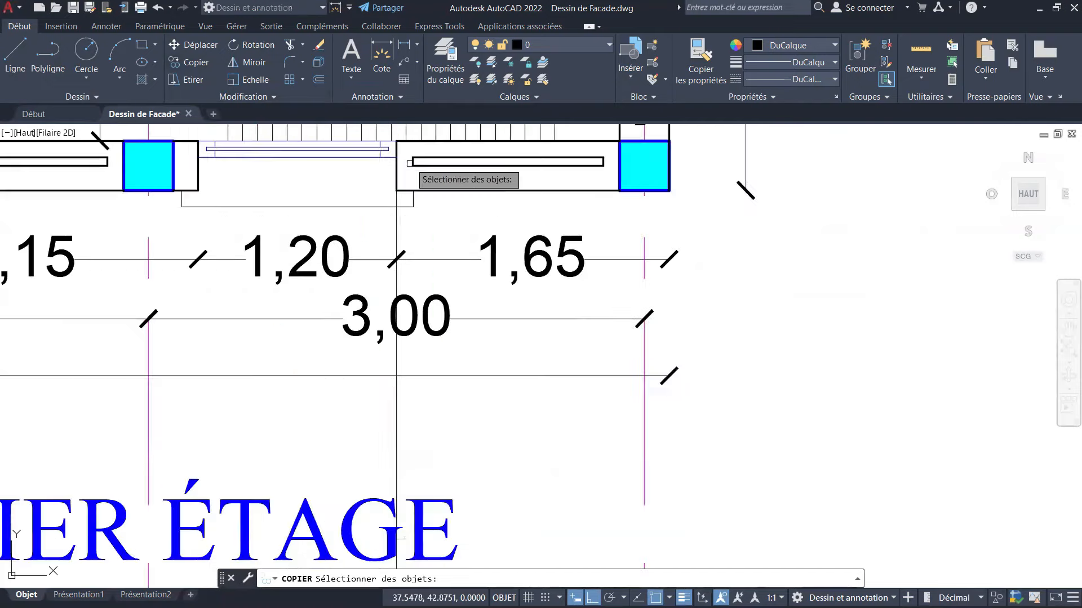
pyautogui.click(395, 227)
pyautogui.press('Return')
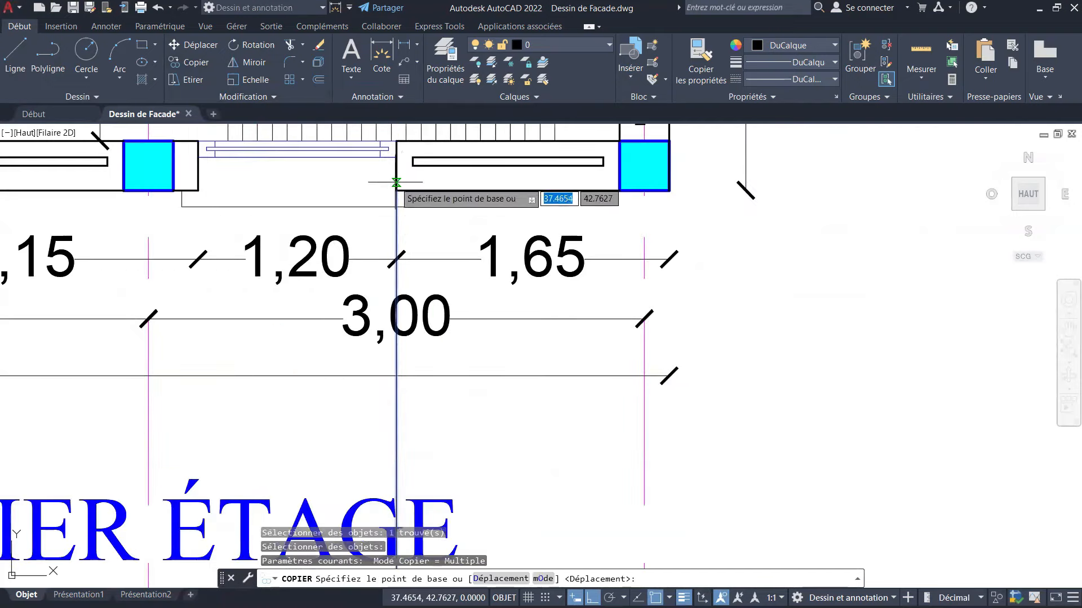
pyautogui.click(405, 181)
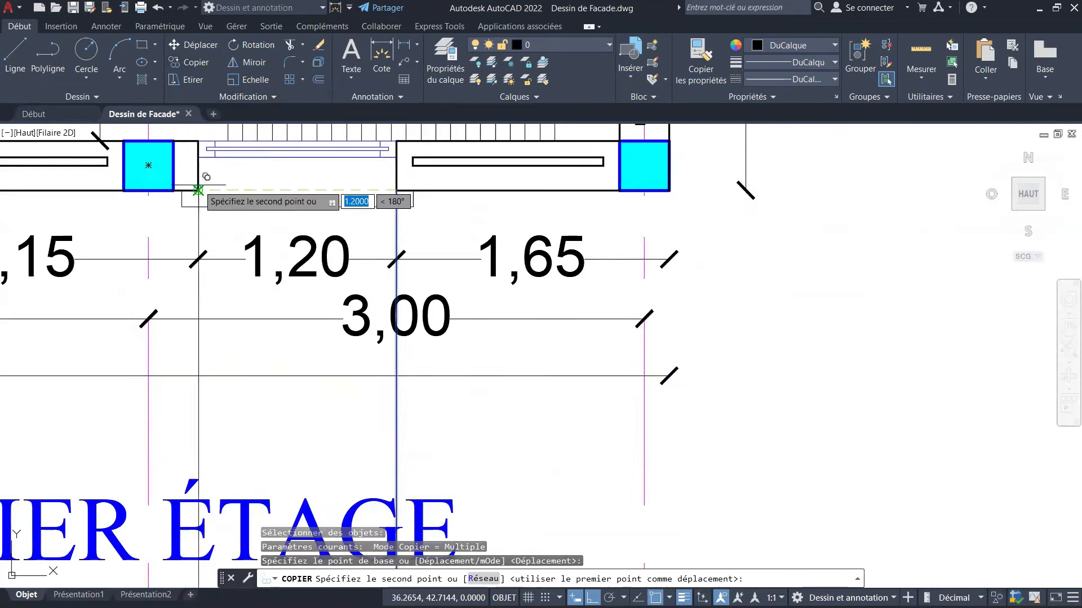
pyautogui.scroll(-6, 555, 226)
pyautogui.scroll(8, 374, 211)
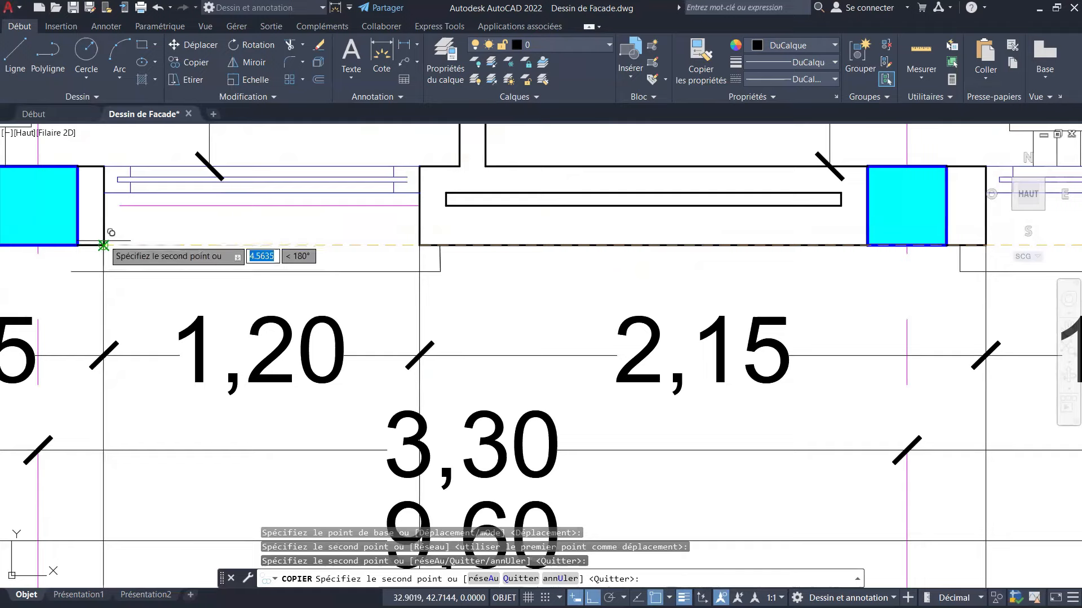
# Copy the projection line to the middle window's left edge and both edges of the left-hand window on the first-floor plan.
pyautogui.click(104, 245)
pyautogui.scroll(-5, 495, 242)
pyautogui.scroll(7, 438, 232)
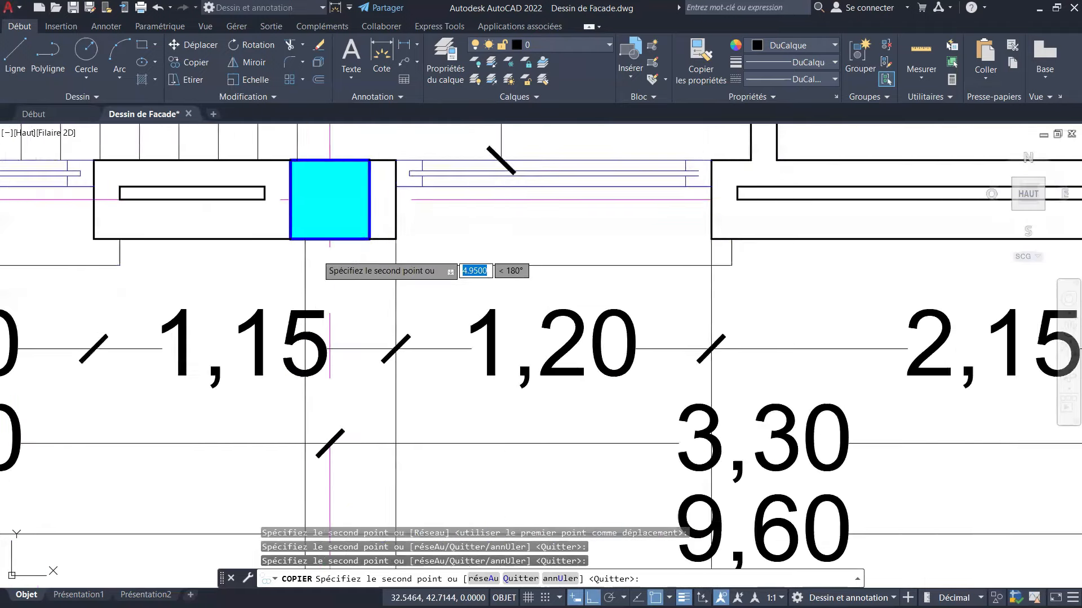
pyautogui.scroll(-3, 428, 235)
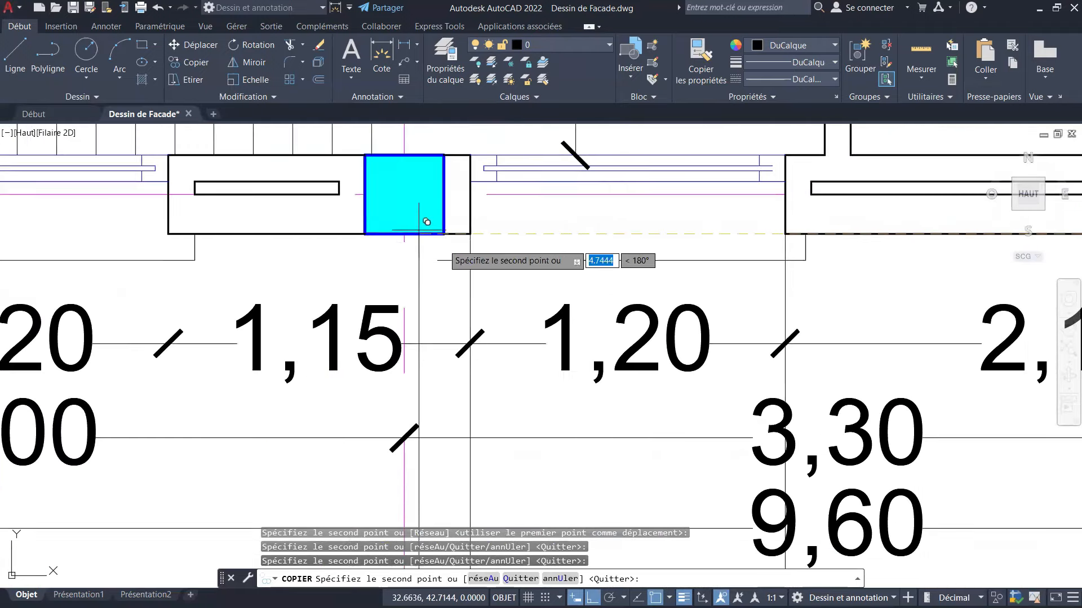
pyautogui.scroll(-2, 271, 239)
pyautogui.click(271, 238)
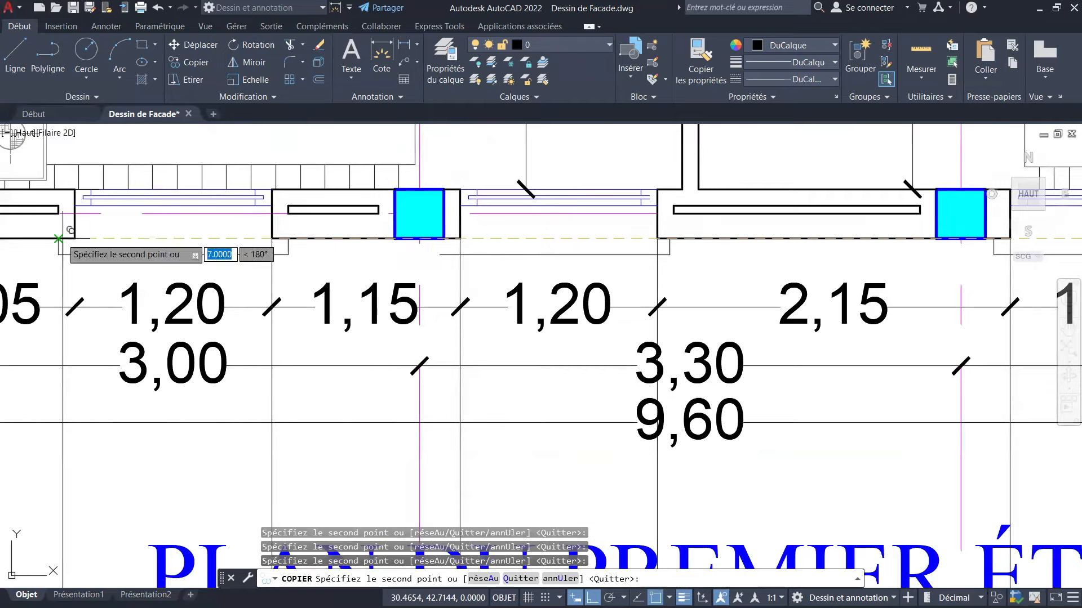
pyautogui.scroll(-6, 349, 236)
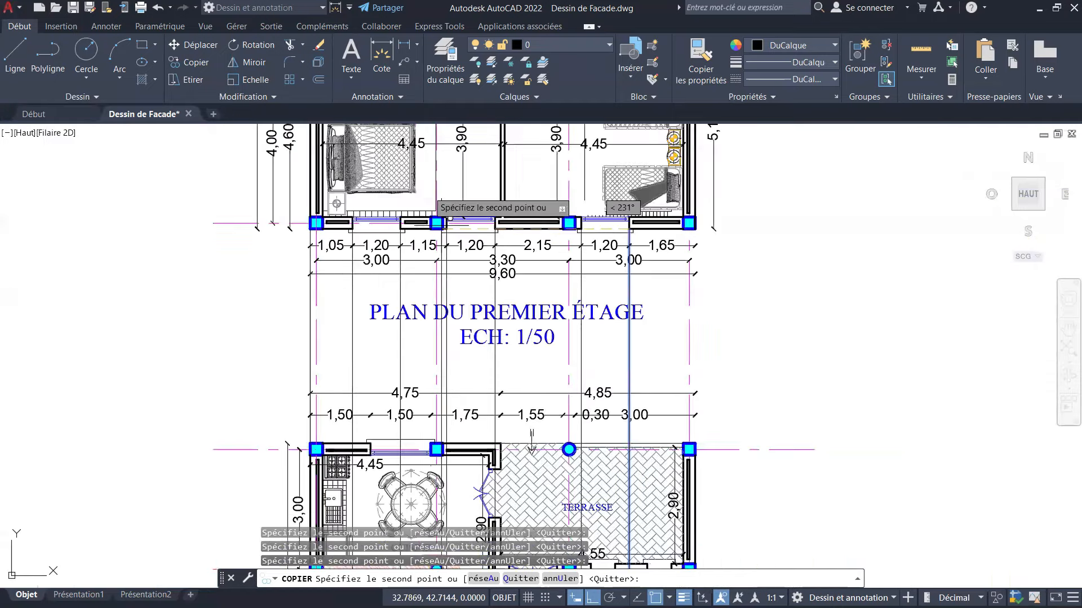
pyautogui.press('Escape')
pyautogui.press('Escape')
pyautogui.press('Escape')
# Copy the right ground-floor window with its tiled hood and planter up to the upper-storey sill line, aligned with its projection line.
pyautogui.scroll(8, 455, 434)
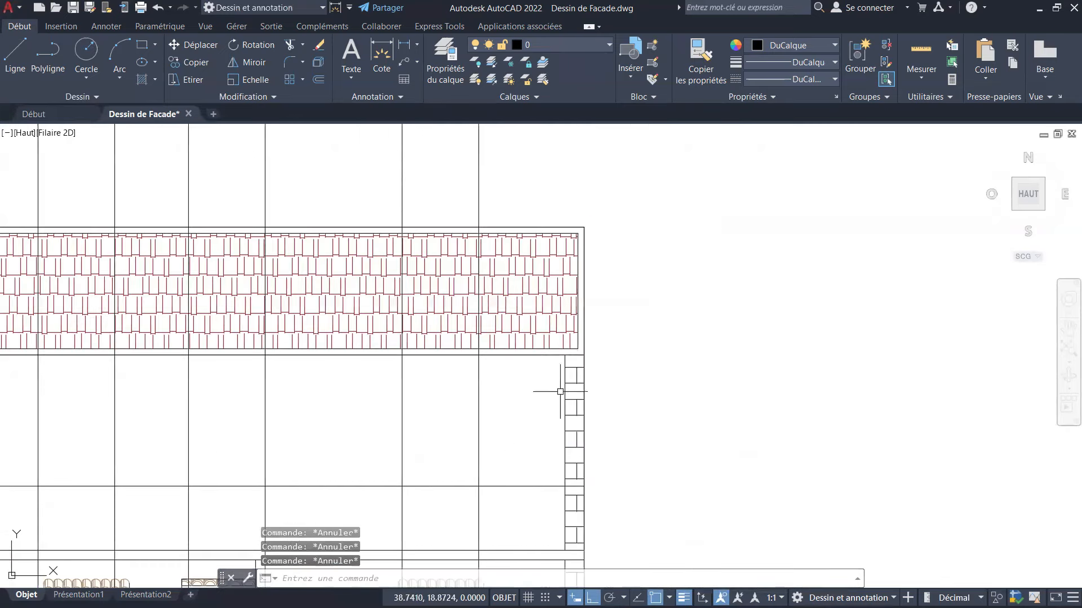
pyautogui.scroll(-8, 560, 387)
pyautogui.scroll(4, 569, 443)
pyautogui.scroll(4, 569, 444)
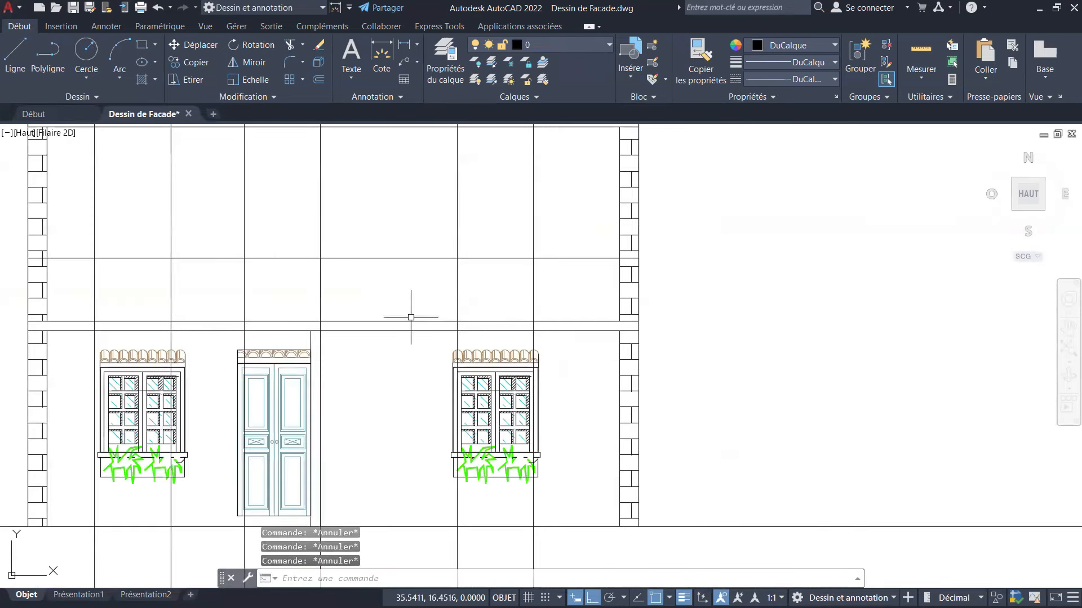
pyautogui.click(196, 62)
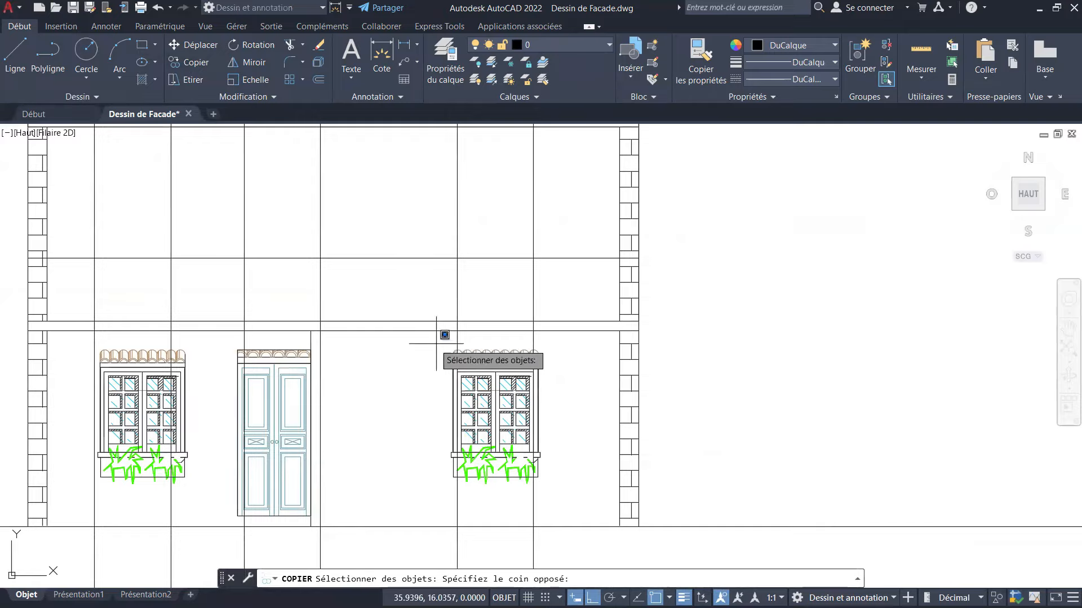
pyautogui.click(569, 504)
pyautogui.scroll(8, 563, 476)
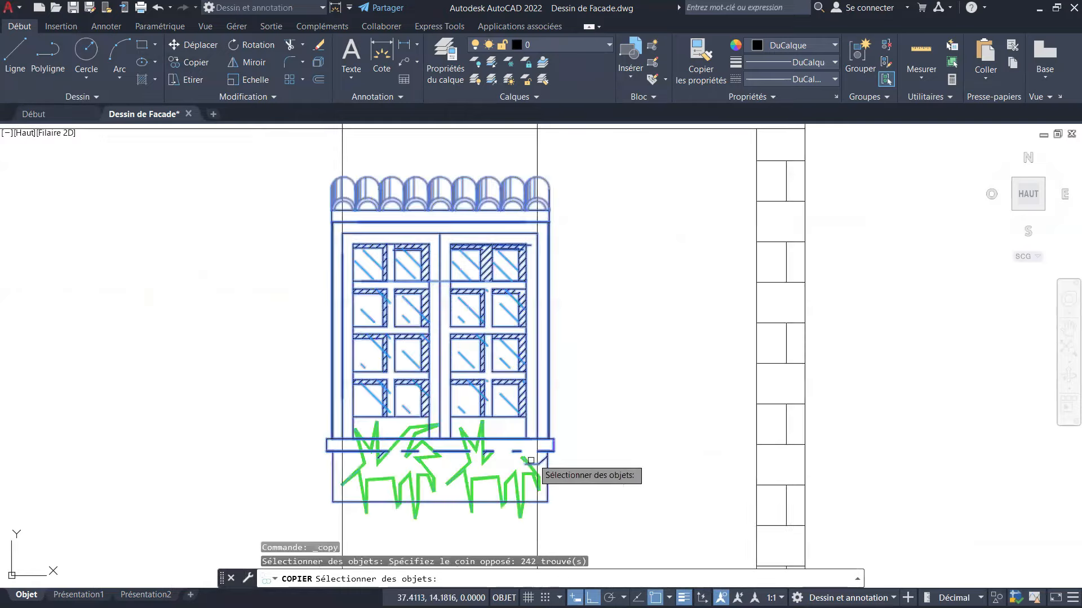
pyautogui.press('Return')
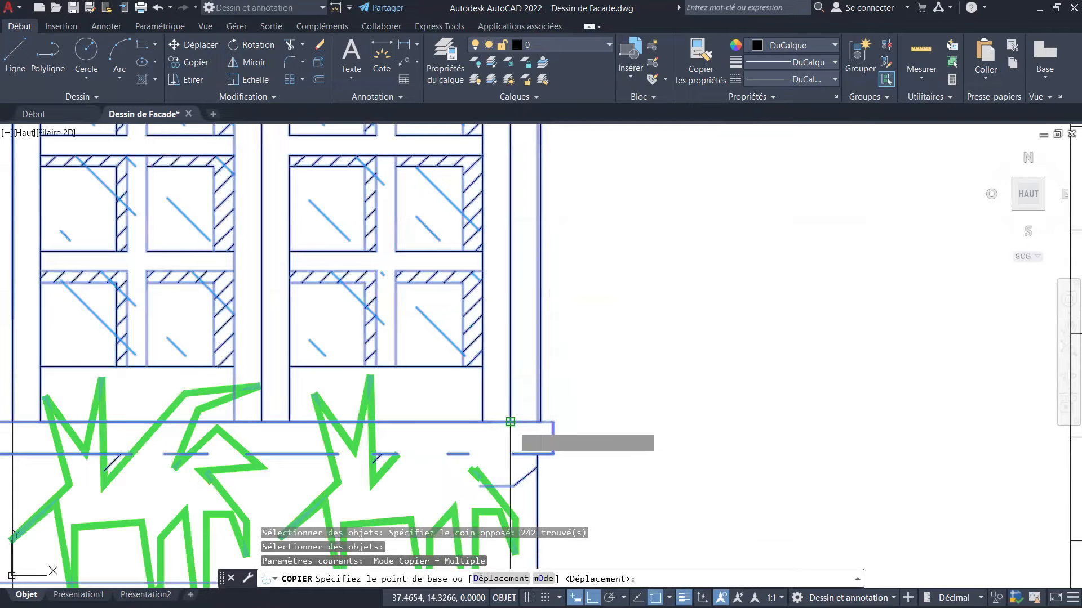
pyautogui.click(510, 422)
pyautogui.scroll(-8, 533, 448)
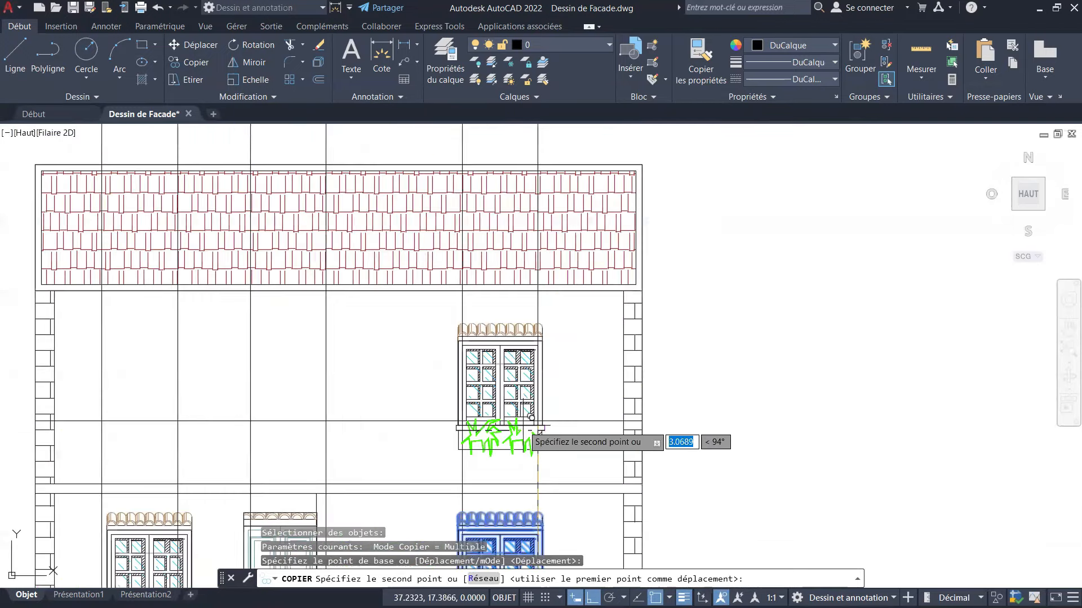
pyautogui.scroll(4, 524, 428)
pyautogui.click(522, 399)
pyautogui.scroll(-4, 535, 389)
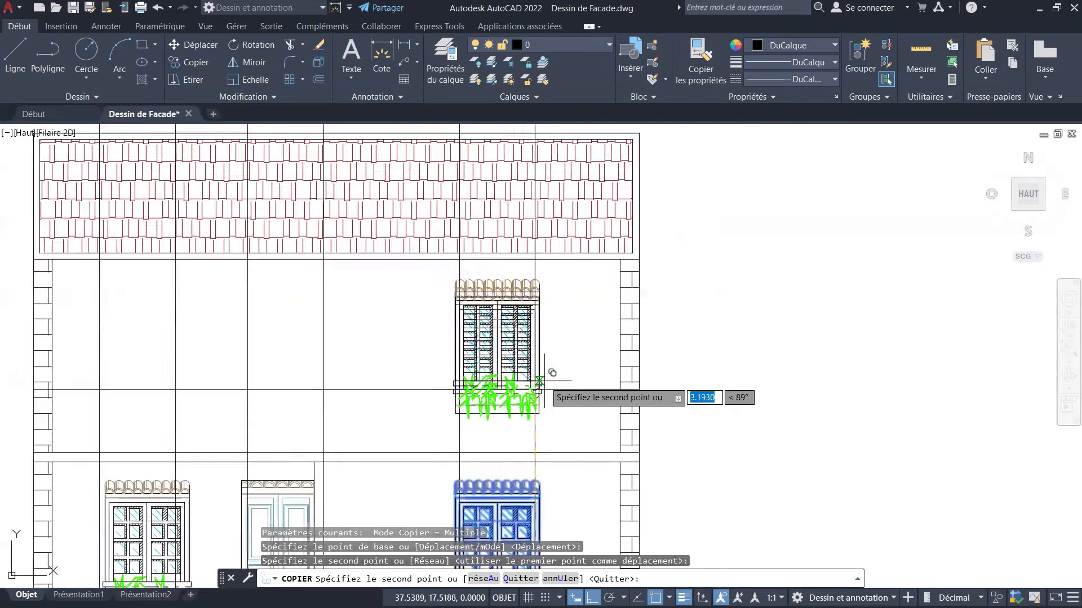
# Place two more window copies on the upper-storey sill line, at the middle and left pairs of projection lines.
pyautogui.click(331, 380)
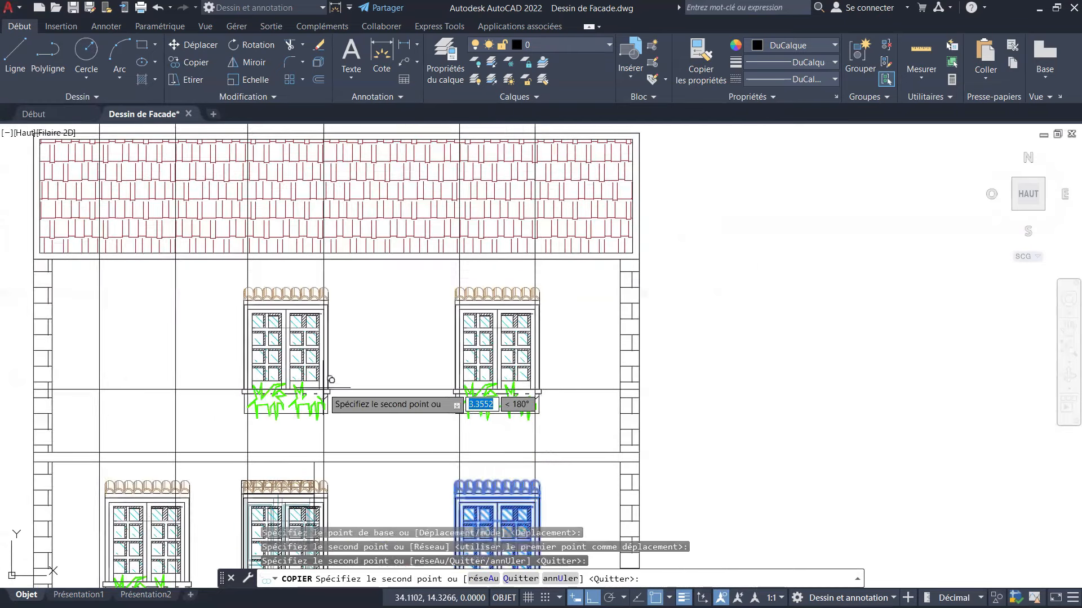
pyautogui.scroll(-2, 432, 364)
pyautogui.scroll(8, 432, 366)
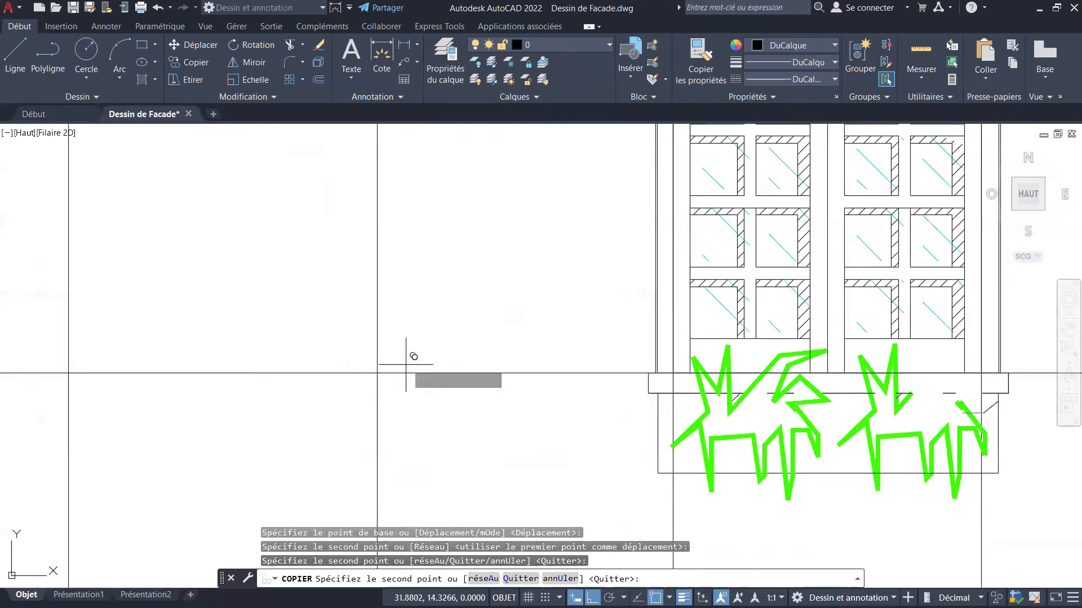
pyautogui.click(413, 349)
pyautogui.scroll(-6, 413, 350)
pyautogui.press('Escape')
pyautogui.press('Escape')
pyautogui.press('Escape')
pyautogui.press('Escape')
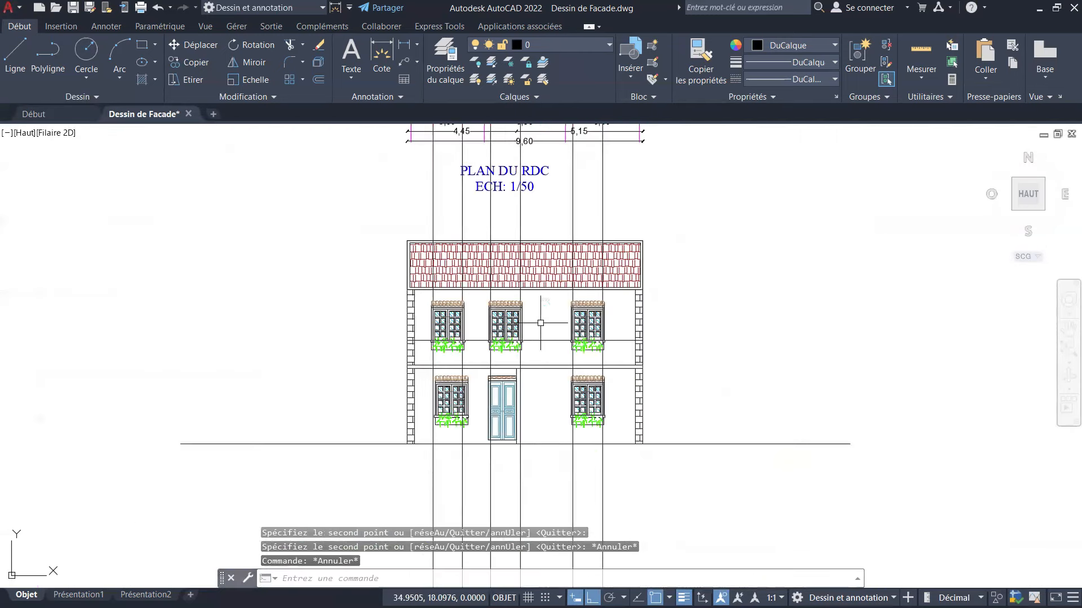
# Erase the six vertical projection lines running through the upper-storey windows.
pyautogui.click(628, 482)
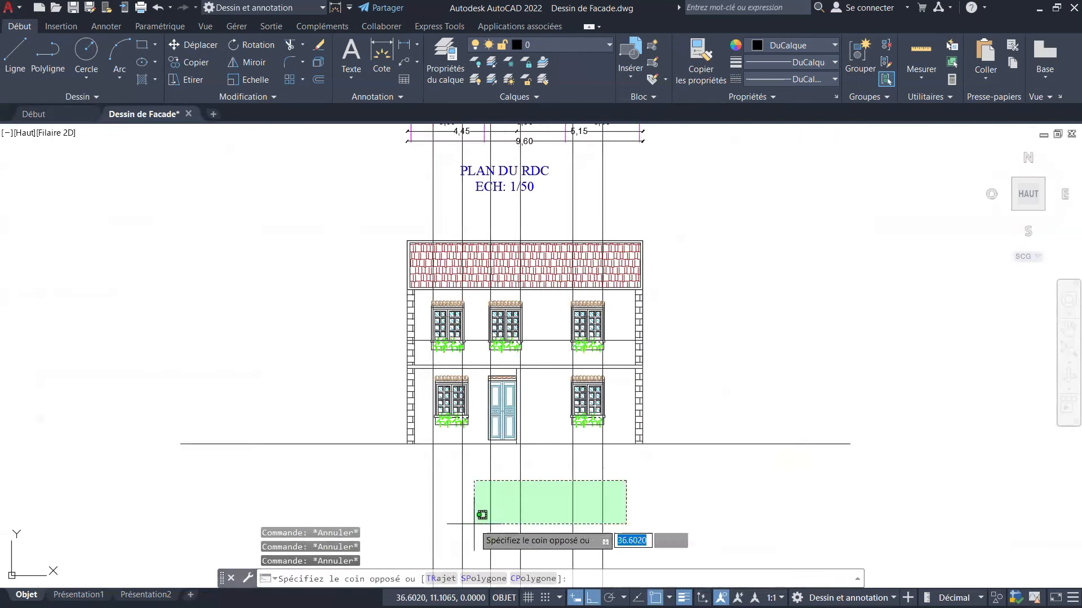
pyautogui.click(371, 511)
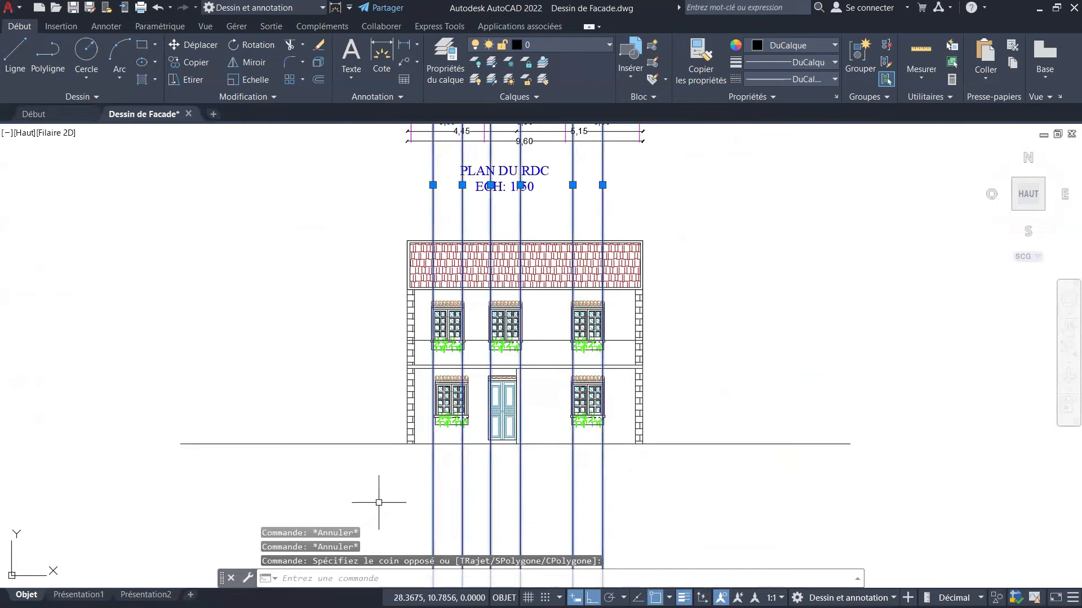
pyautogui.press('Delete')
# Draw a horizontal line from the door's lower-left corner to the inner edge of the left brick corner chain.
pyautogui.scroll(6, 485, 437)
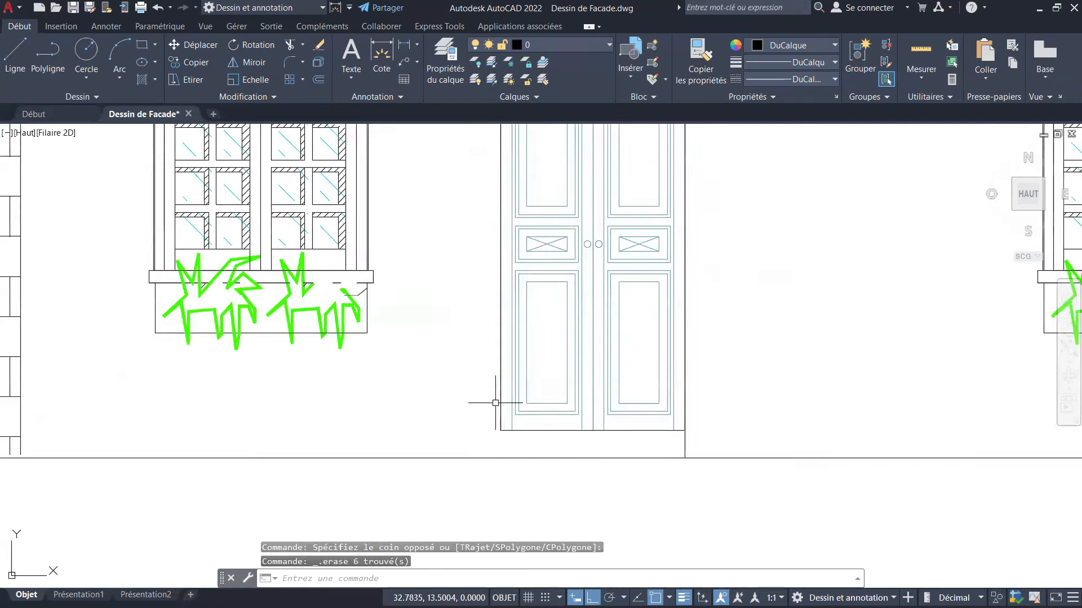
pyautogui.click(16, 69)
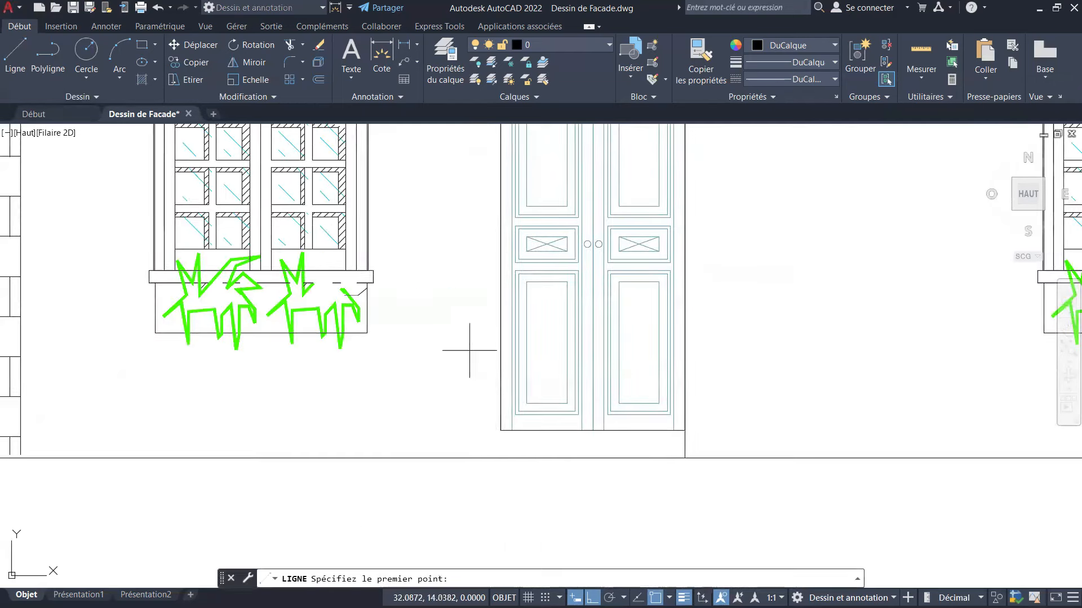
pyautogui.scroll(-6, 530, 363)
pyautogui.scroll(6, 541, 389)
pyautogui.scroll(4, 616, 391)
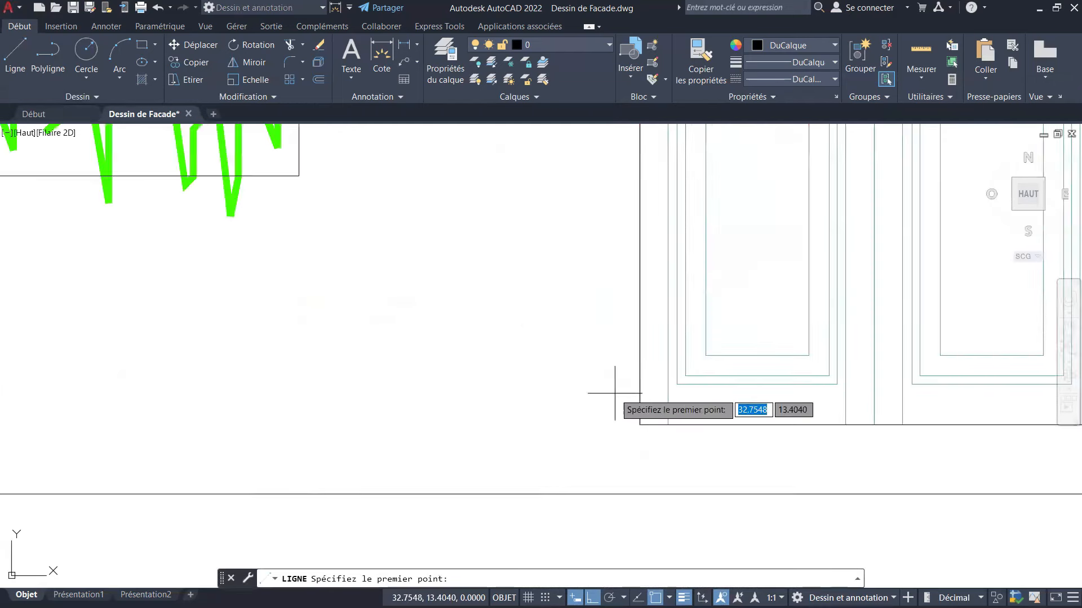
pyautogui.click(645, 424)
pyautogui.scroll(-5, 585, 372)
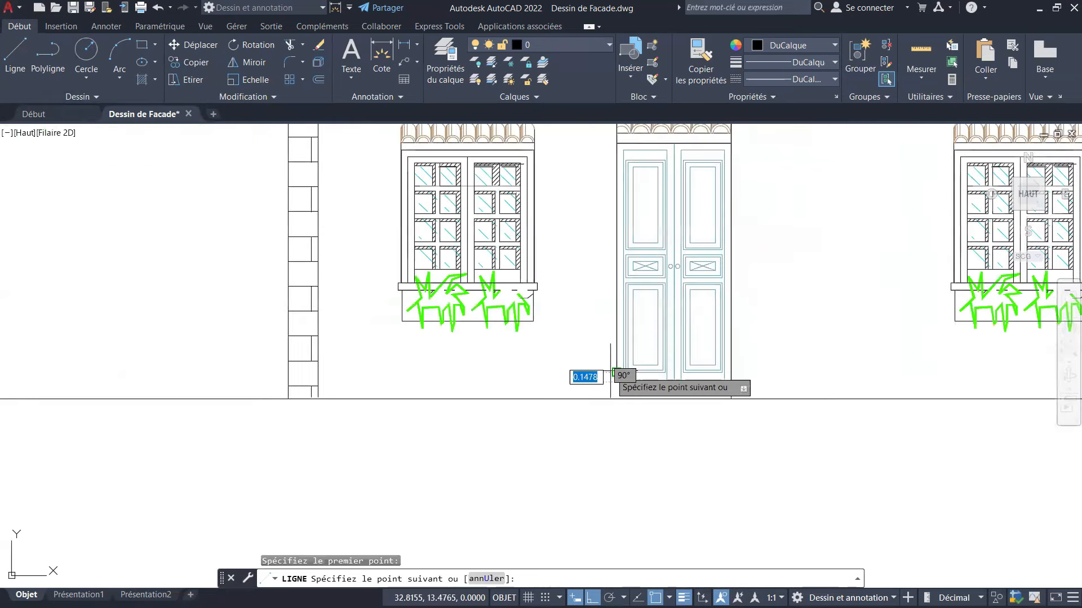
pyautogui.scroll(6, 447, 360)
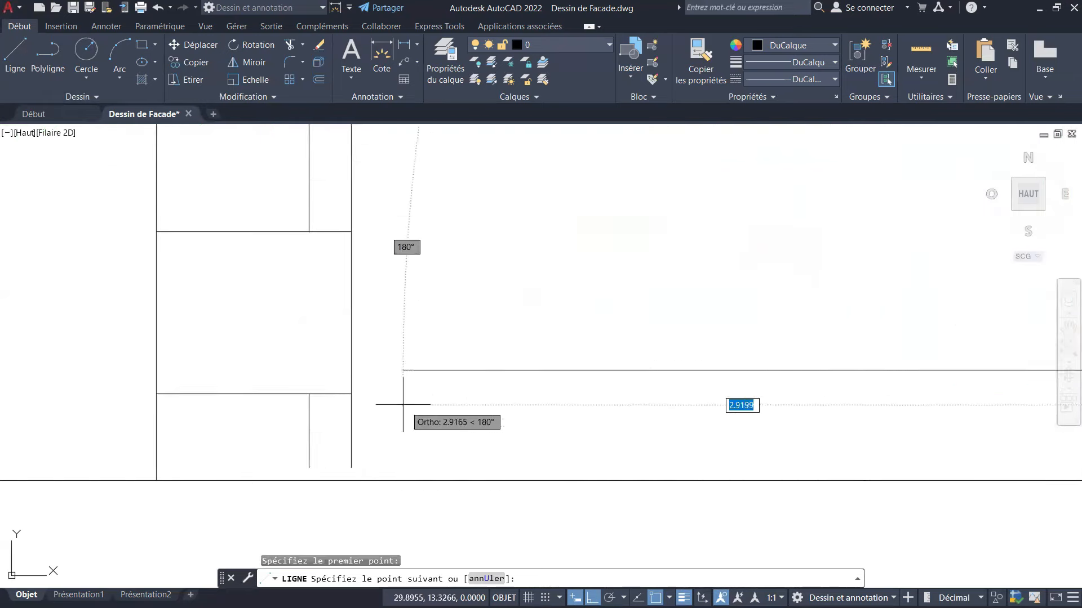
pyautogui.click(352, 369)
pyautogui.press('Escape')
pyautogui.scroll(-3, 356, 389)
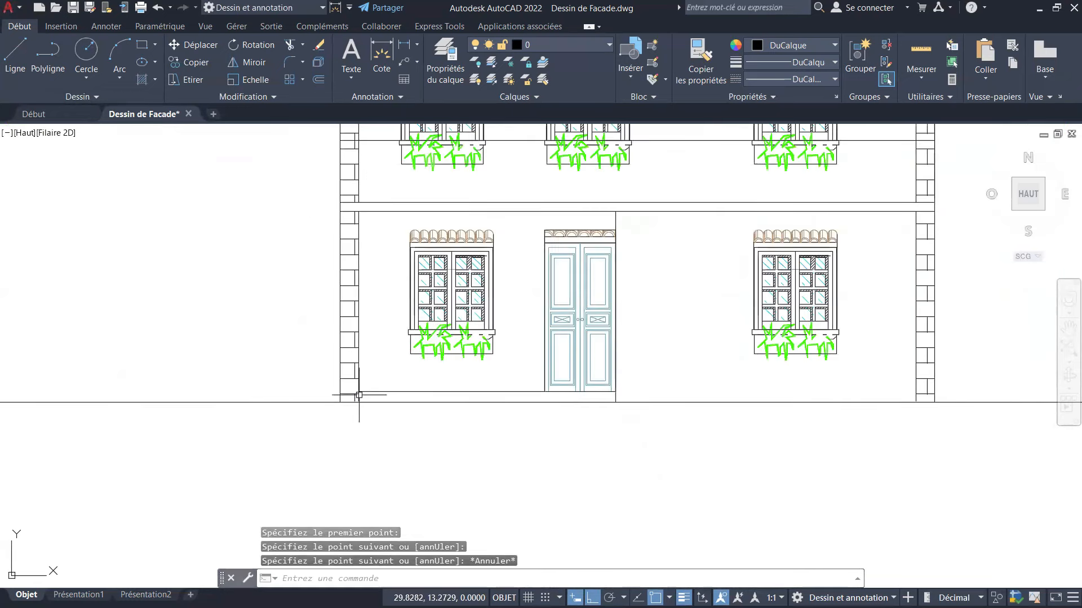
# Stretch the bottom edge of the left brick corner chain's hatch down to the ground line.
pyautogui.scroll(5, 357, 399)
pyautogui.click(363, 408)
pyautogui.click(300, 429)
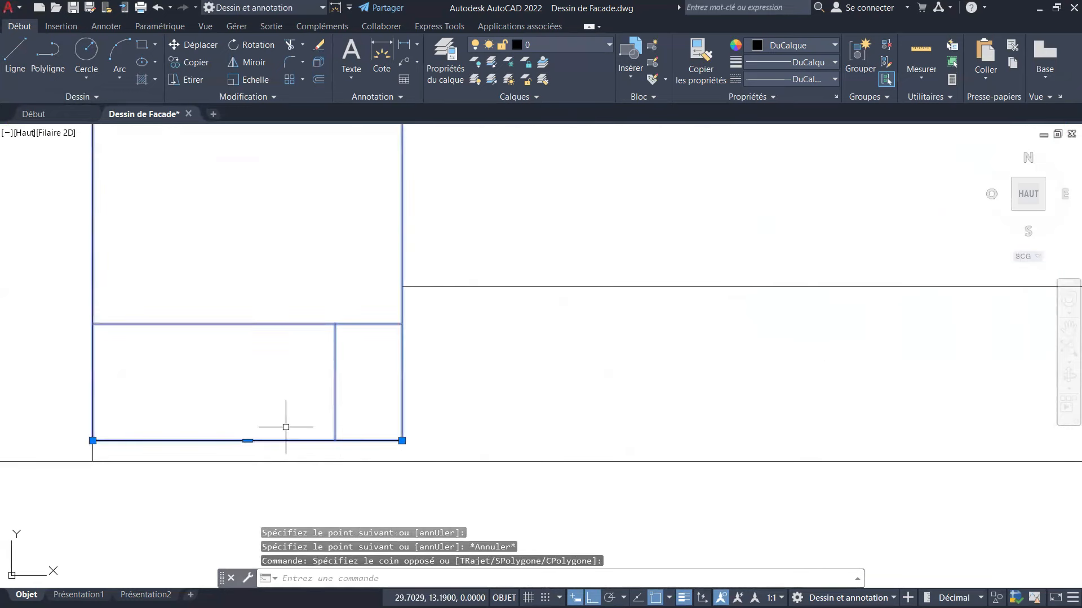
pyautogui.click(248, 441)
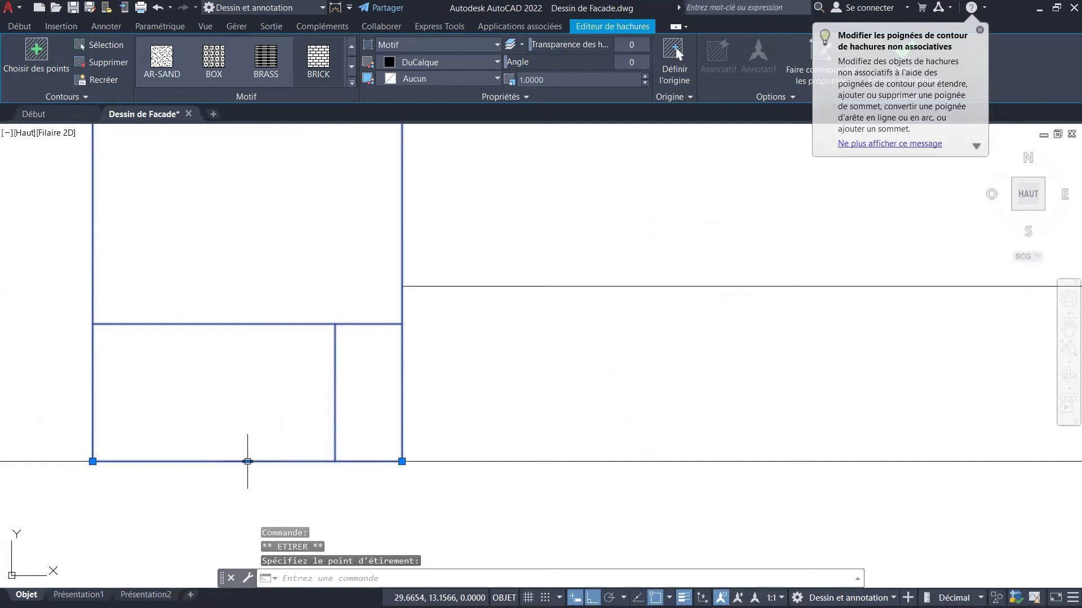
pyautogui.scroll(-8, 250, 420)
pyautogui.scroll(-3, 245, 402)
pyautogui.scroll(8, 616, 357)
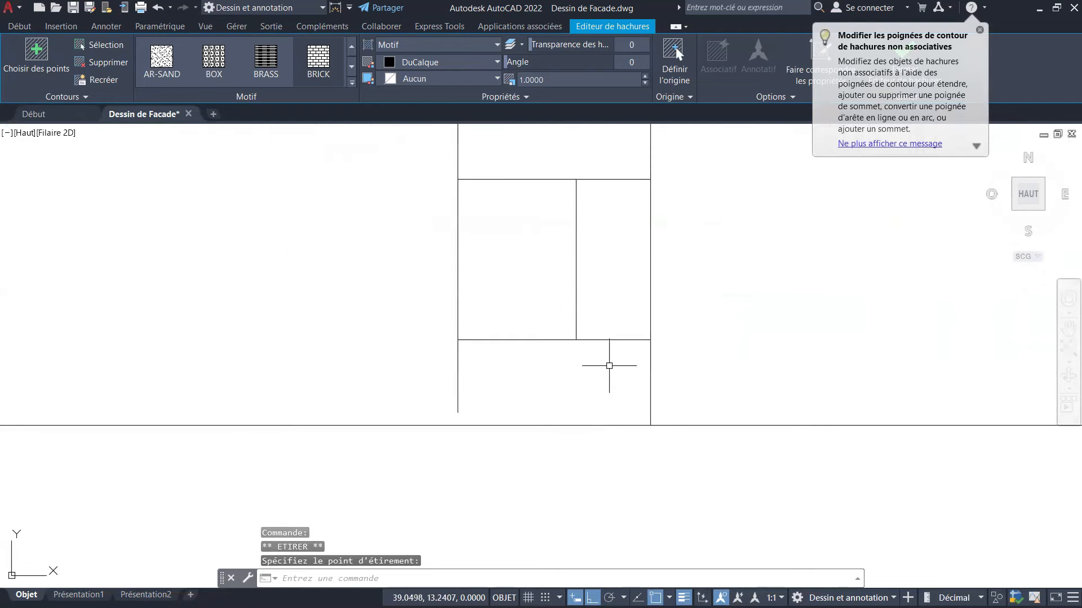
pyautogui.press('Escape')
pyautogui.press('Escape')
# Stretch the lower end of the right brick corner chain's inner edge down to the ground line.
pyautogui.click(609, 332)
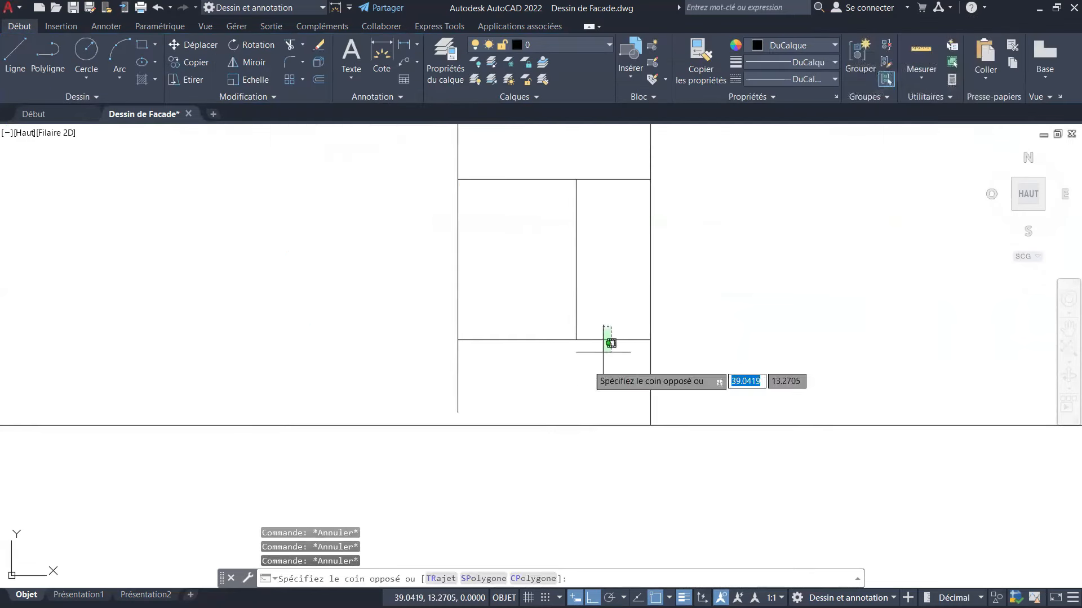
pyautogui.click(570, 362)
pyautogui.click(483, 374)
pyautogui.click(423, 387)
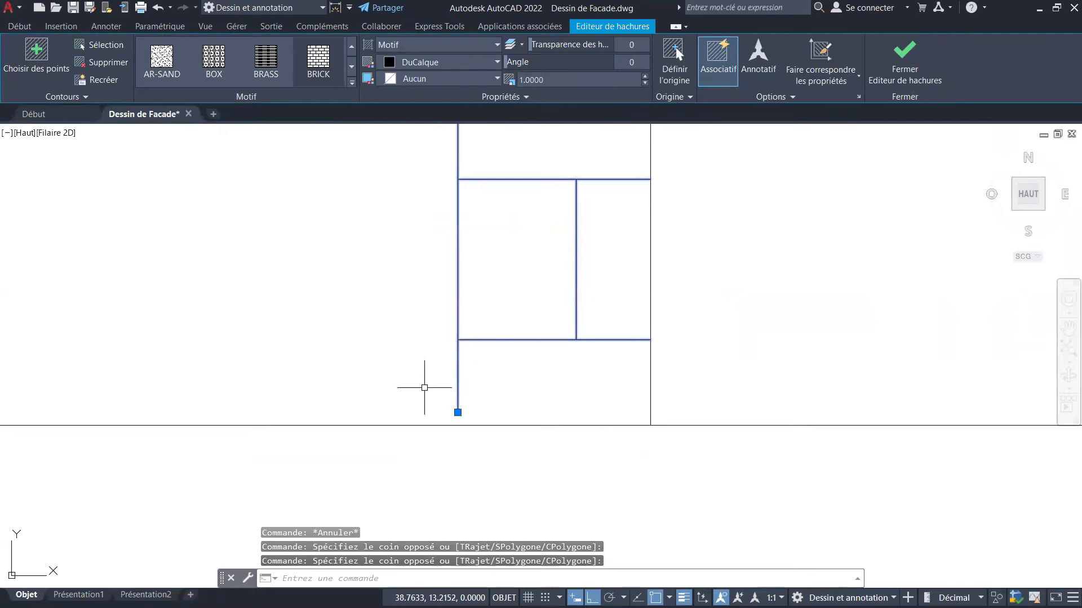
pyautogui.scroll(4, 493, 429)
pyautogui.scroll(2, 490, 428)
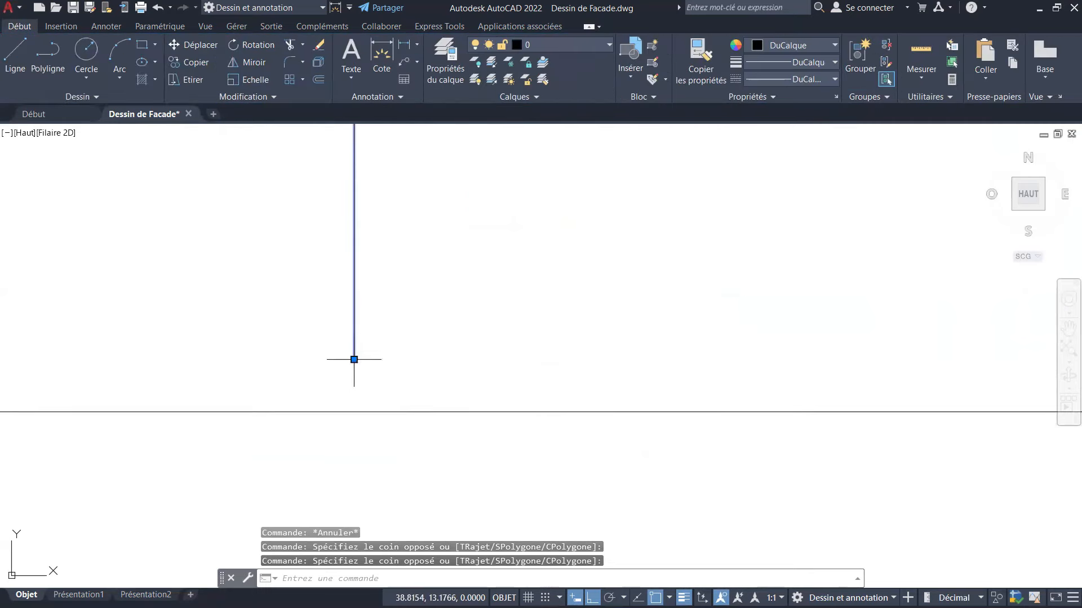
pyautogui.click(354, 359)
pyautogui.click(354, 412)
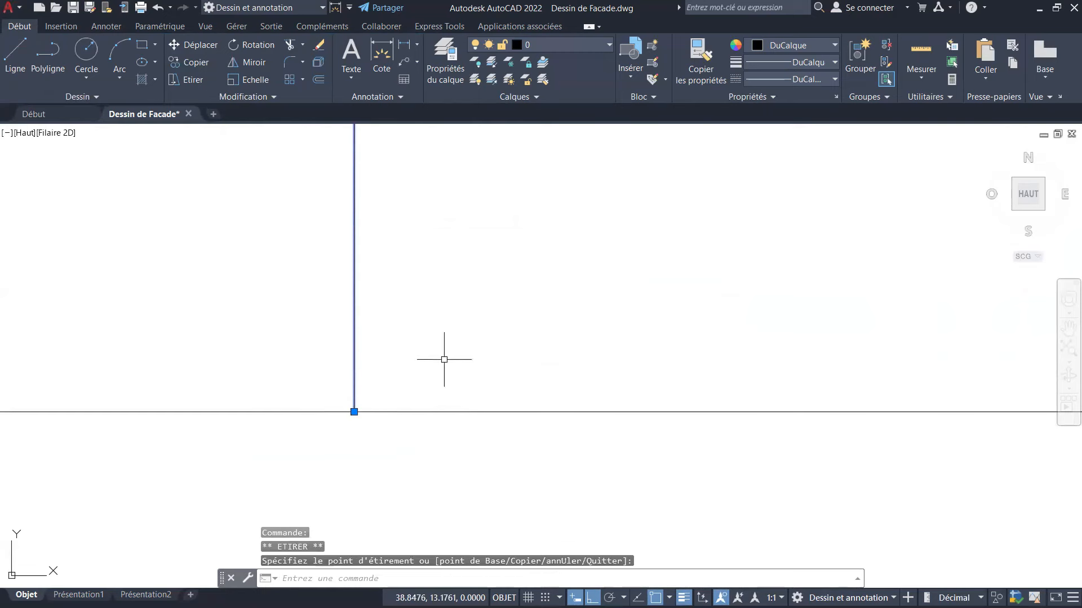
pyautogui.scroll(-3, 509, 372)
pyautogui.press('Escape')
pyautogui.press('Escape')
pyautogui.press('Escape')
pyautogui.scroll(-3, 563, 395)
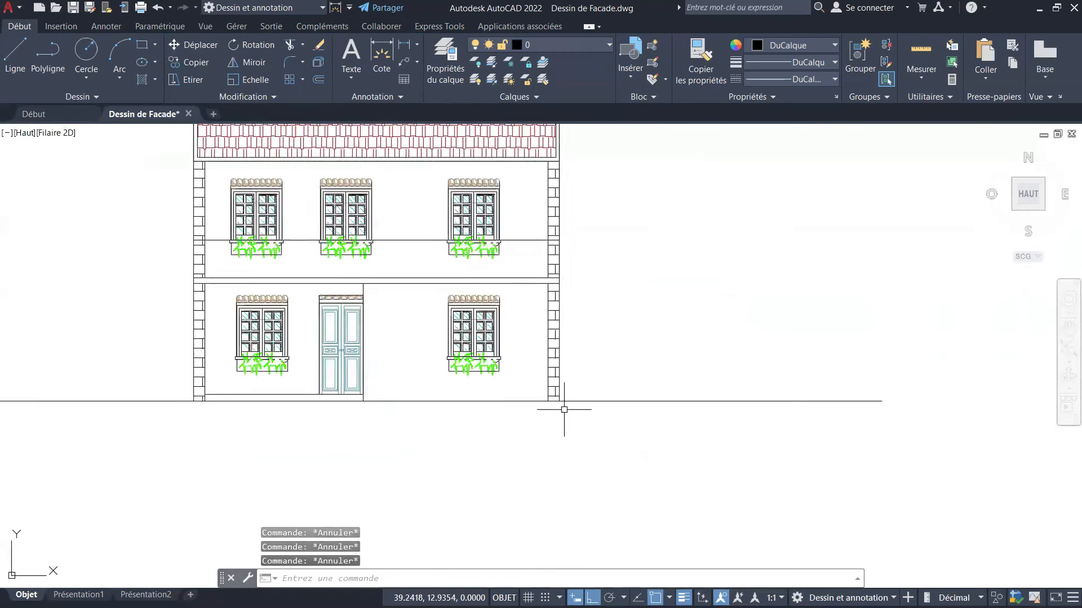
# Erase the horizontal sill line running across the upper-storey windows.
pyautogui.scroll(3, 551, 340)
pyautogui.scroll(-5, 551, 323)
pyautogui.scroll(2, 547, 318)
pyautogui.scroll(-2, 462, 282)
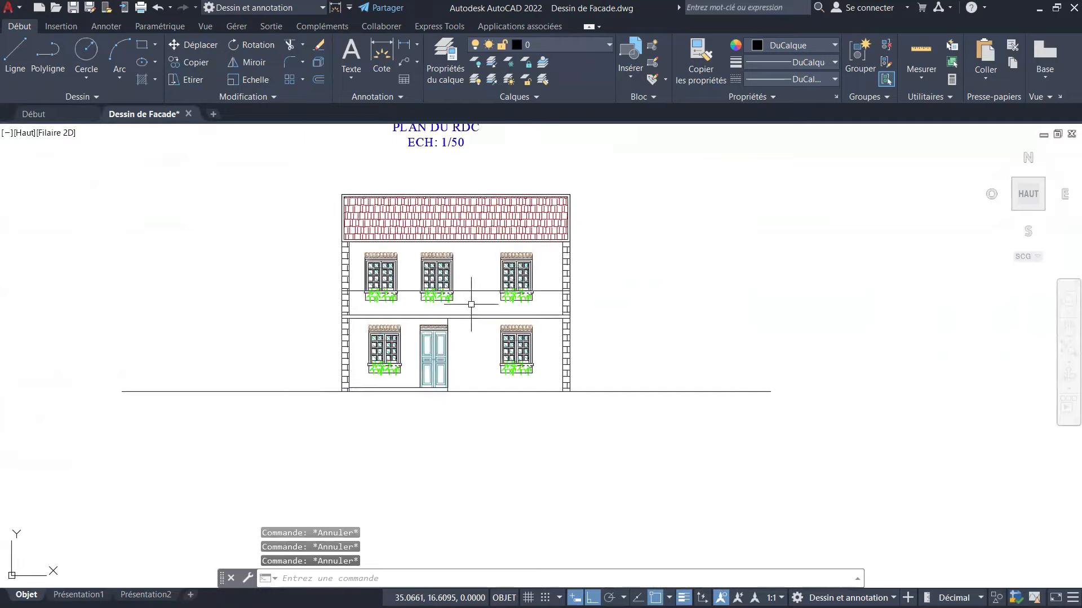
pyautogui.scroll(2, 448, 251)
pyautogui.scroll(2, 496, 315)
pyautogui.click(489, 309)
pyautogui.click(478, 325)
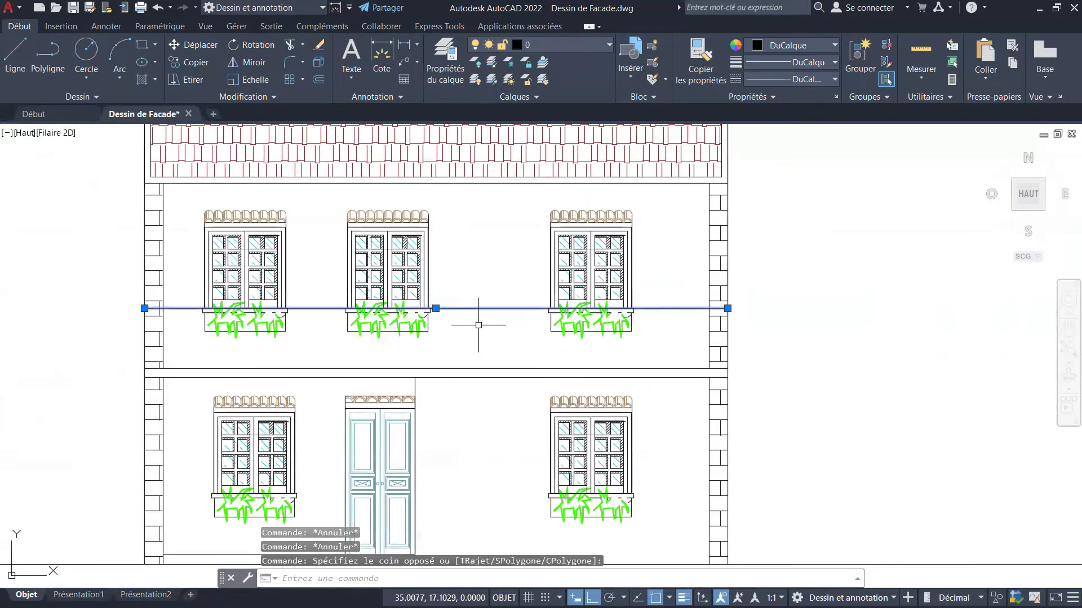
pyautogui.press('Delete')
pyautogui.scroll(-3, 612, 310)
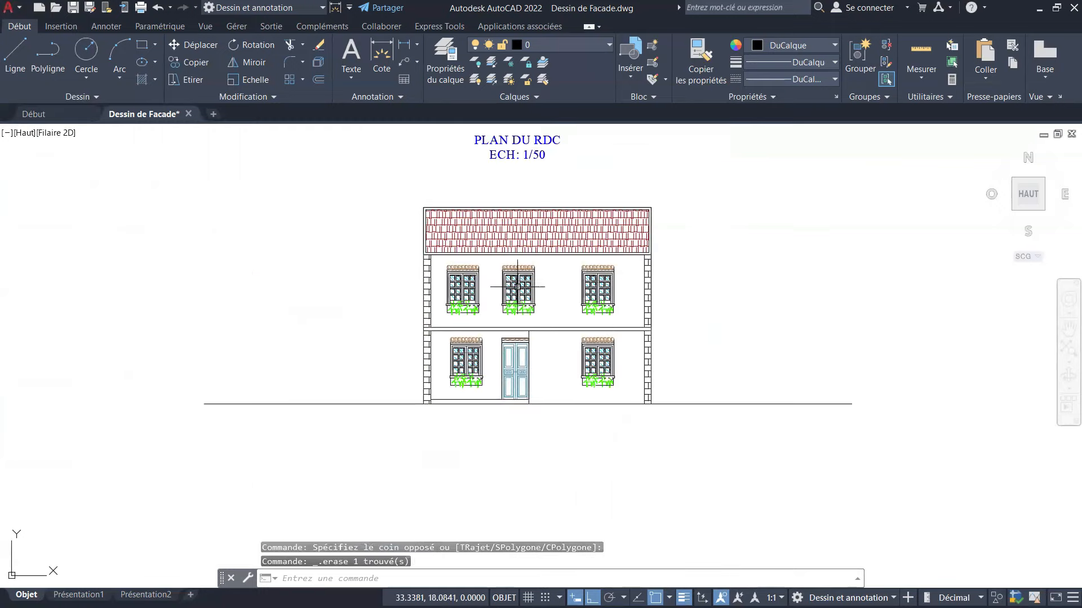
pyautogui.hotkey('ctrl', 'z')
pyautogui.hotkey('ctrl', 'z')
pyautogui.hotkey('ctrl', 'z')
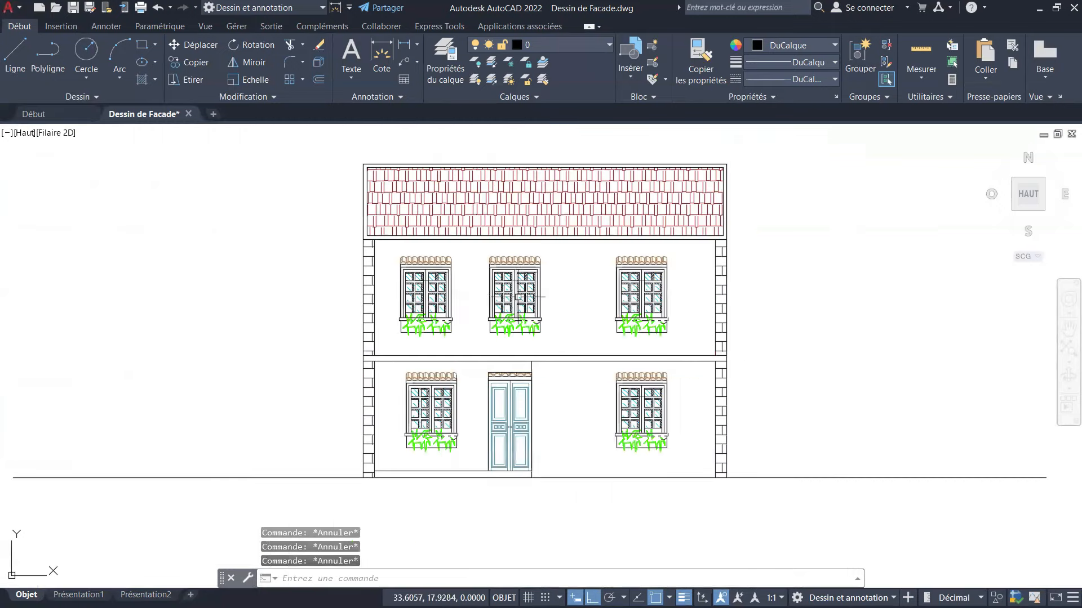
pyautogui.scroll(4, 502, 275)
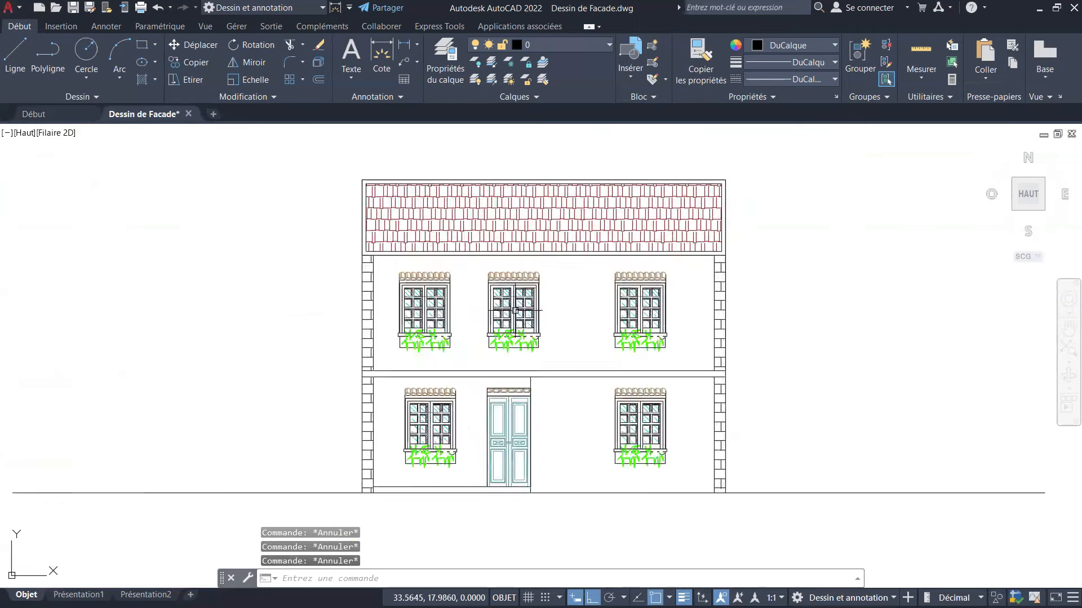
pyautogui.scroll(-6, 514, 325)
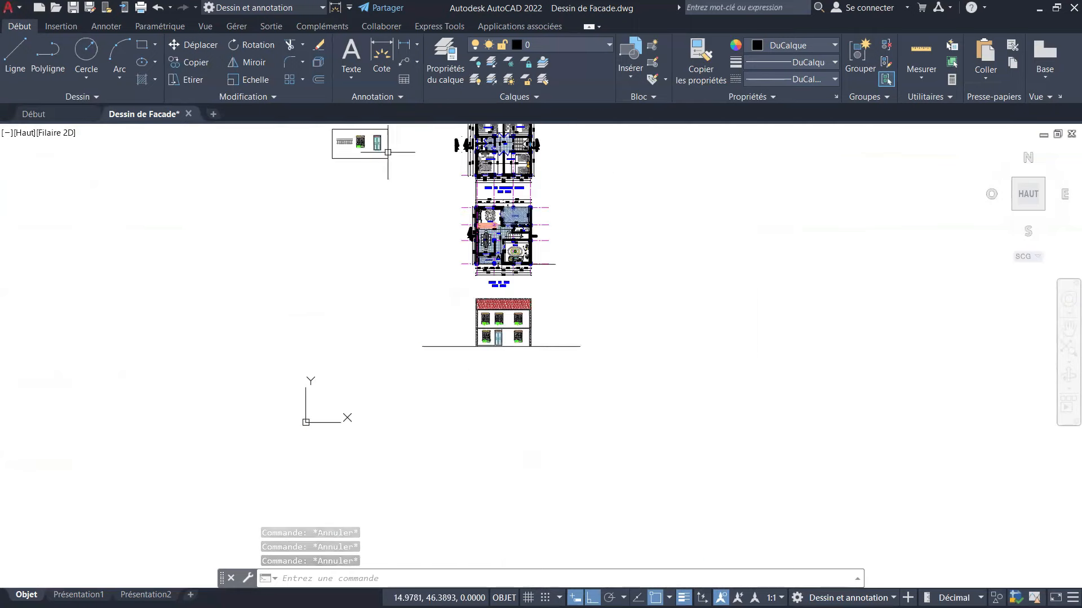
pyautogui.scroll(6, 290, 139)
pyautogui.scroll(4, 291, 139)
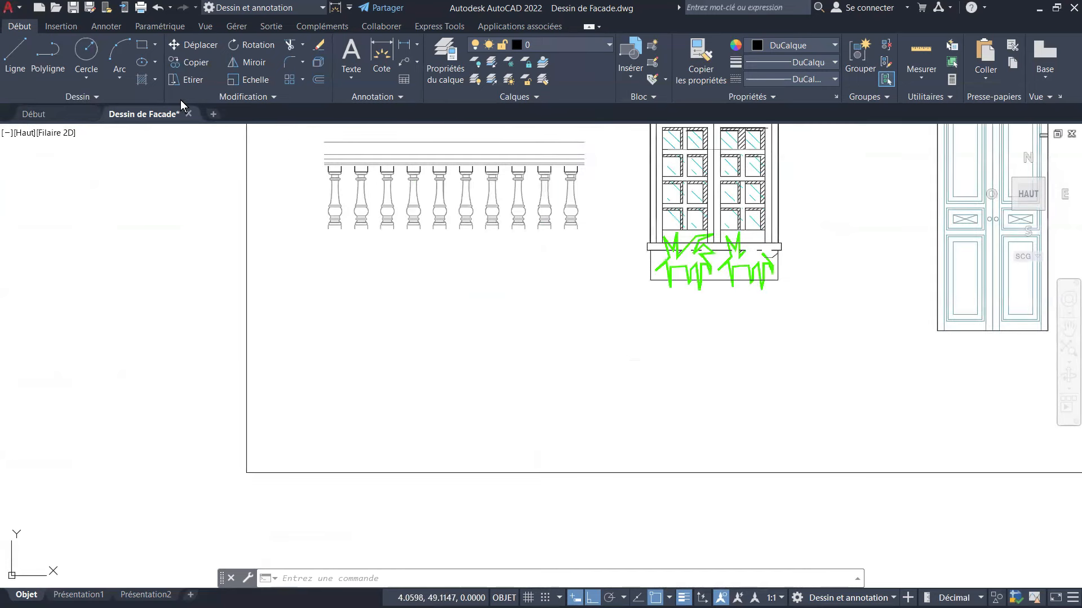
pyautogui.click(179, 63)
pyautogui.scroll(-3, 331, 243)
pyautogui.scroll(3, 371, 232)
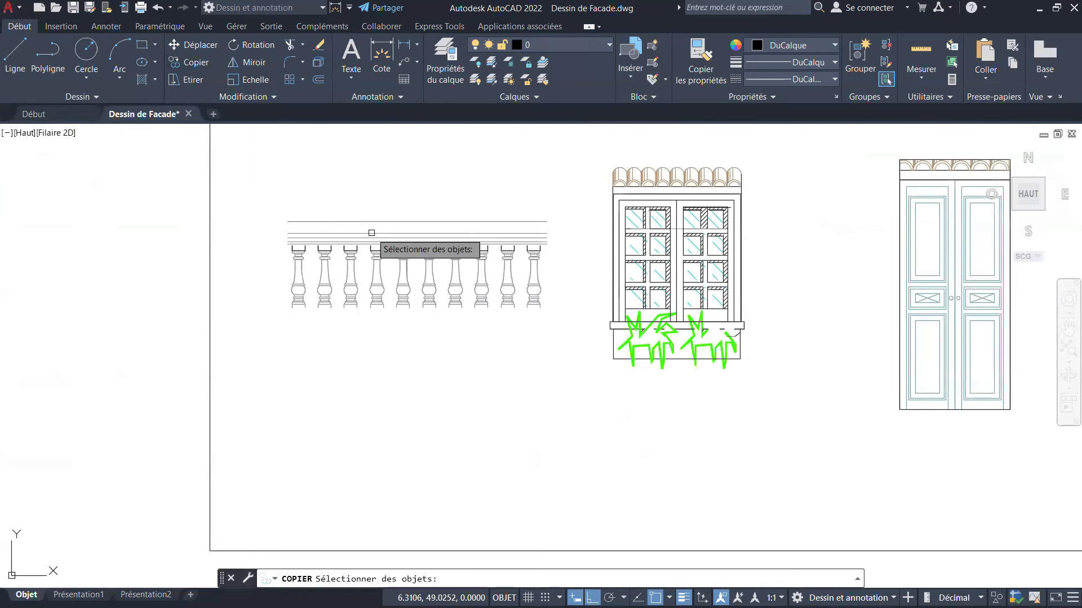
pyautogui.press('Escape')
pyautogui.press('Escape')
pyautogui.press('Escape')
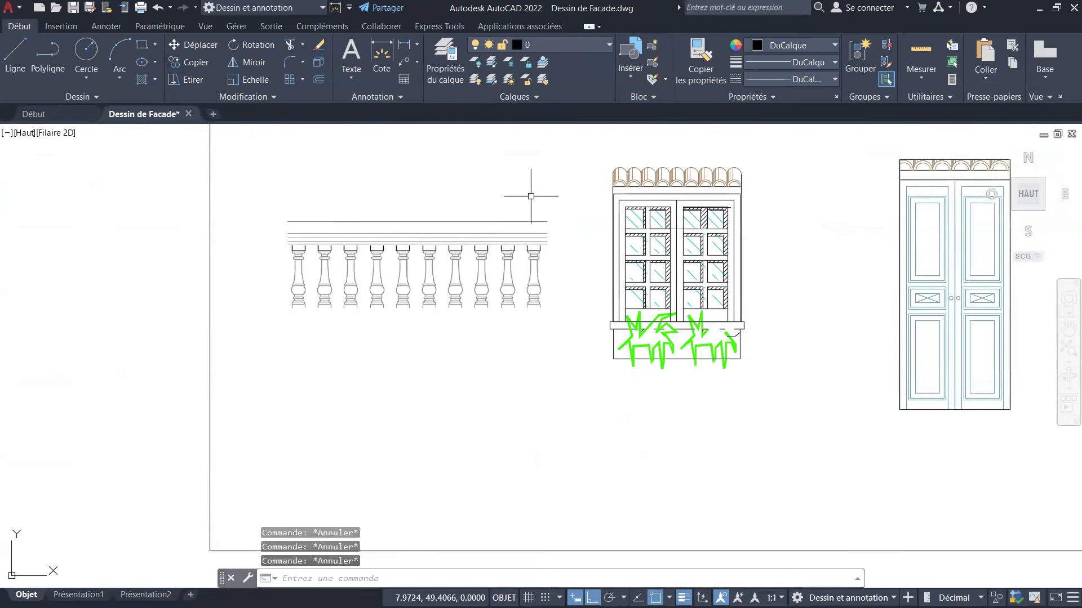
pyautogui.click(531, 196)
pyautogui.press('Escape')
pyautogui.scroll(5, 370, 222)
pyautogui.scroll(-5, 340, 242)
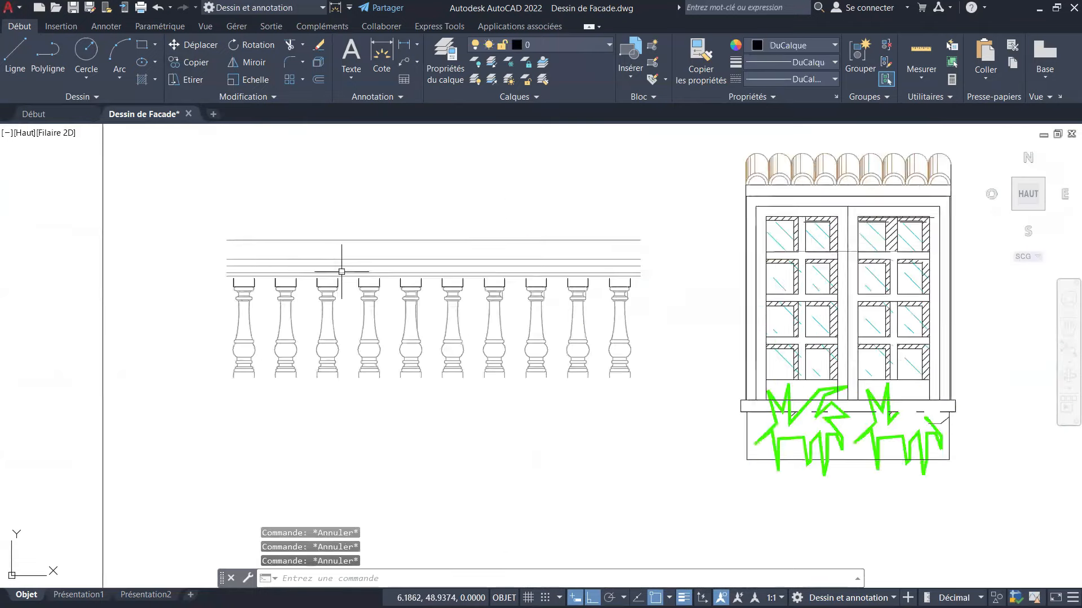
# Group all the rail lines and balusters of the balustrade beside the model window into one object.
pyautogui.scroll(2, 161, 261)
pyautogui.click(167, 230)
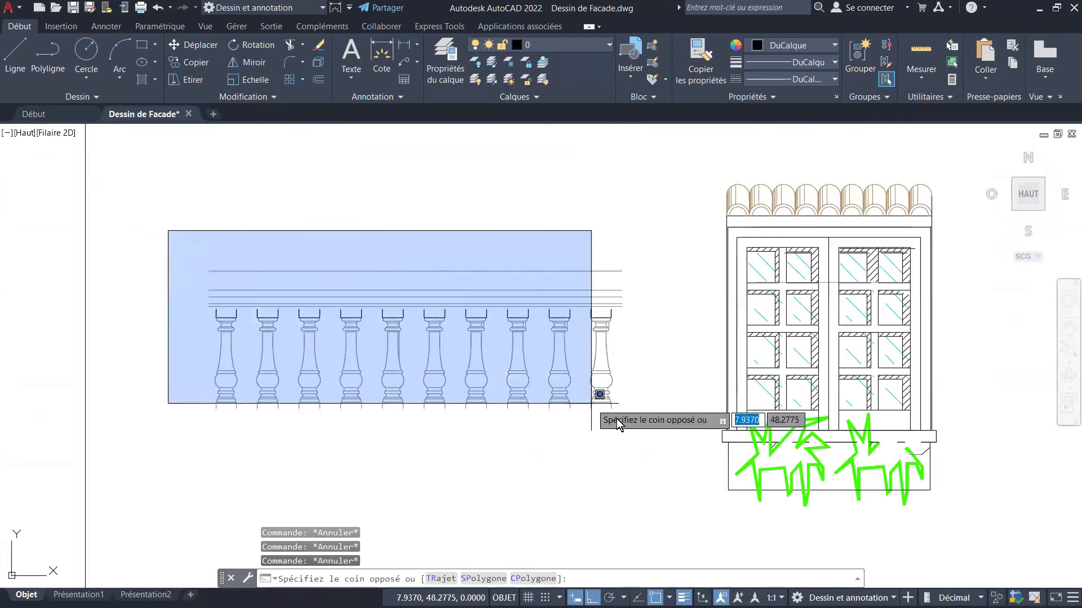
pyautogui.click(659, 471)
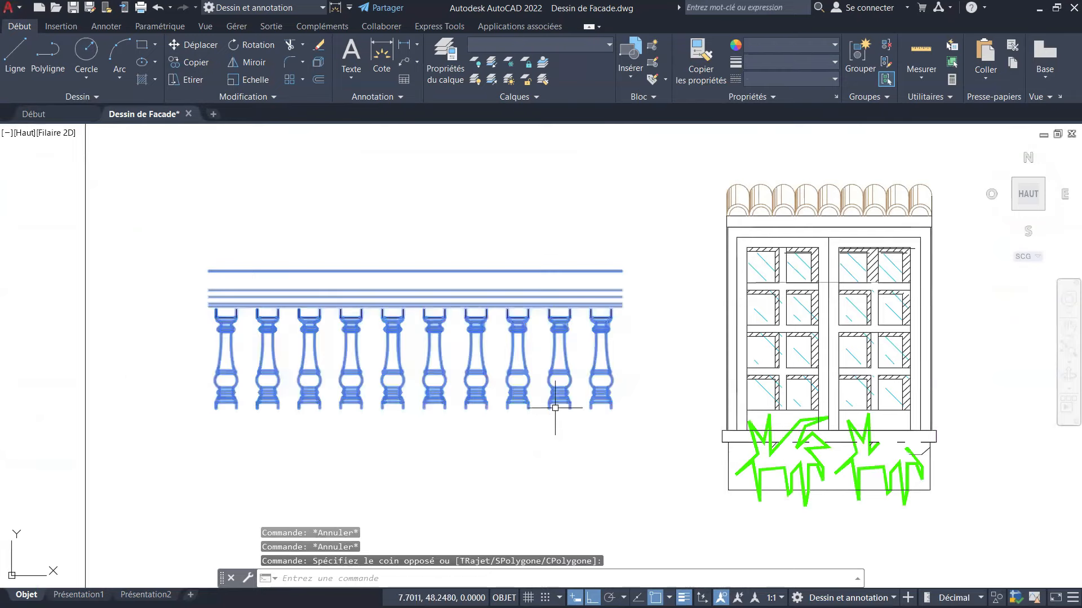
pyautogui.rightClick(478, 363)
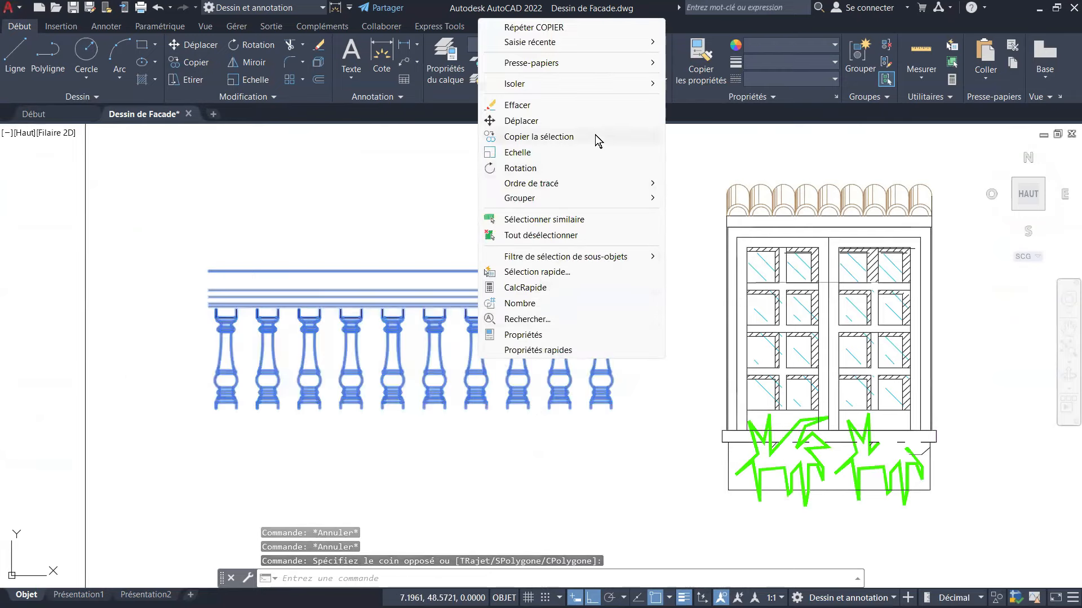
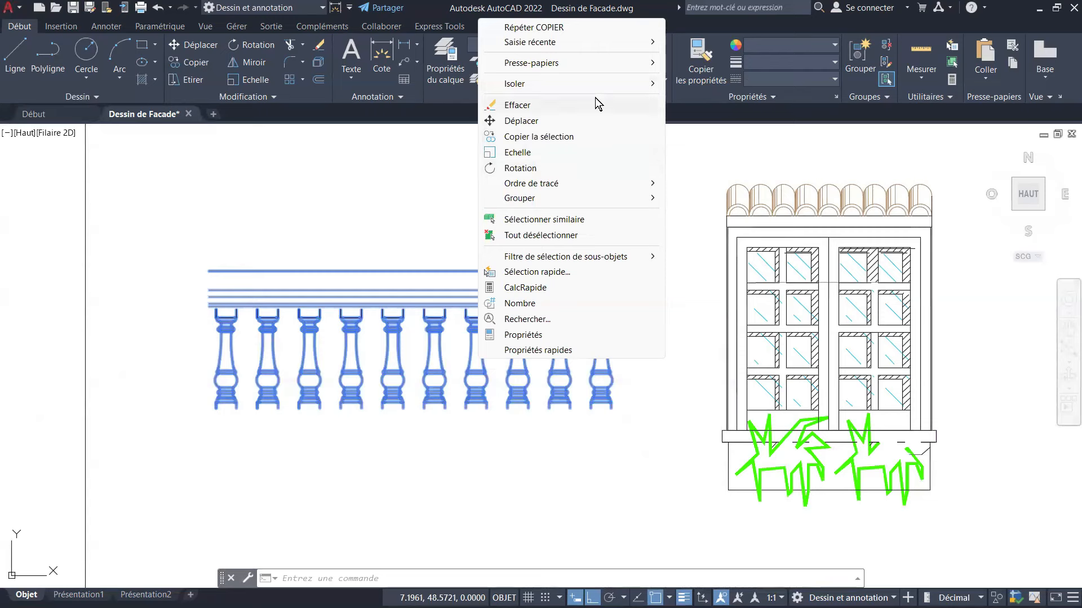
pyautogui.moveTo(603, 198)
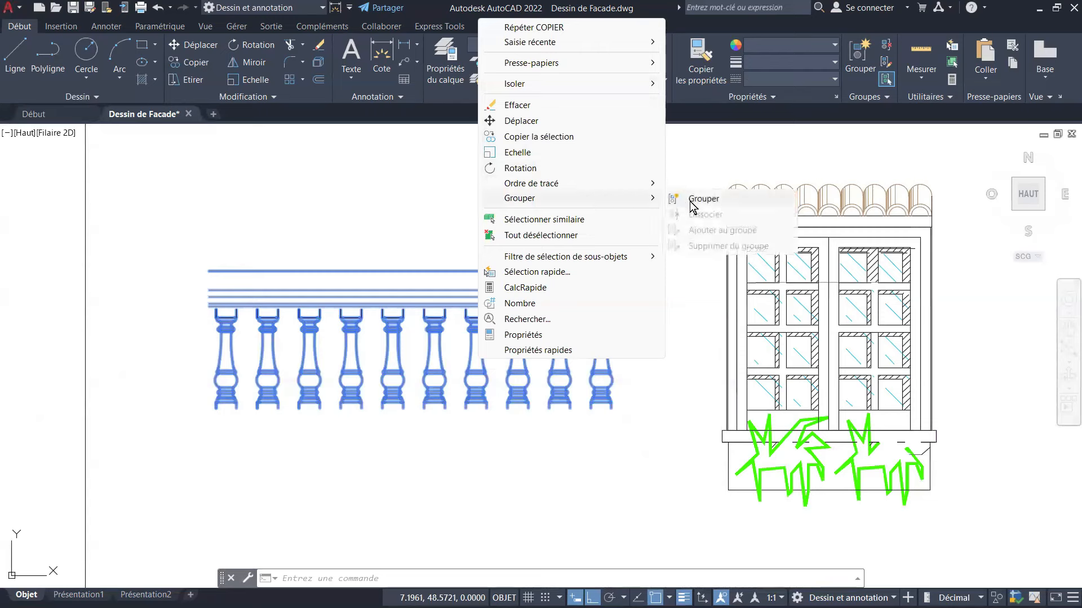
pyautogui.click(701, 199)
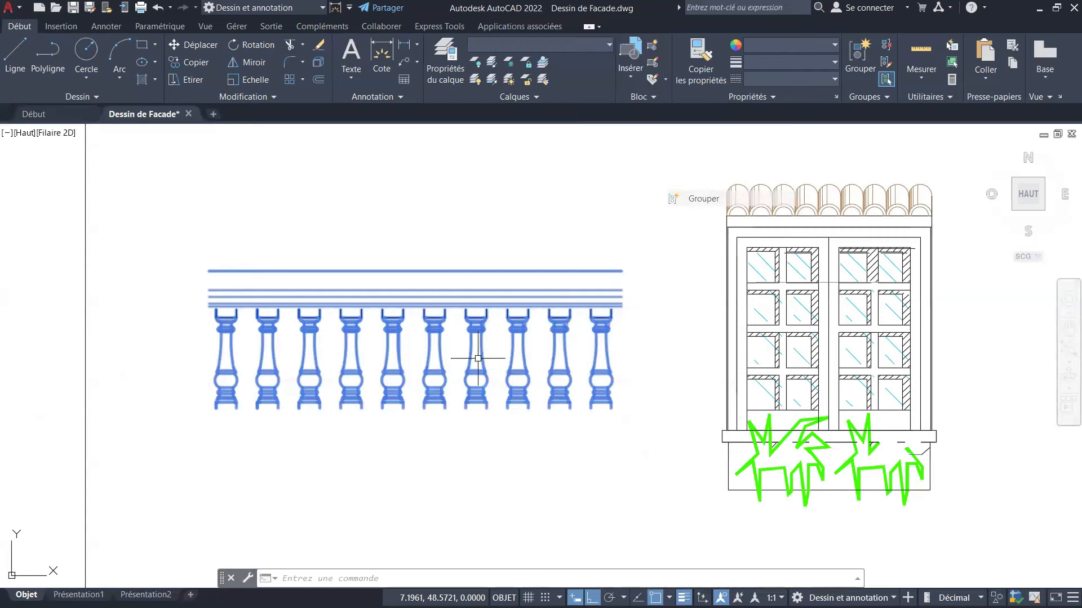
# Copy the balustrade group by its first baluster's bottom-left corner onto the facade's entrance floor line, just right of the left brick corner chain.
pyautogui.click(184, 62)
pyautogui.click(256, 230)
pyautogui.click(229, 400)
pyautogui.scroll(4, 234, 411)
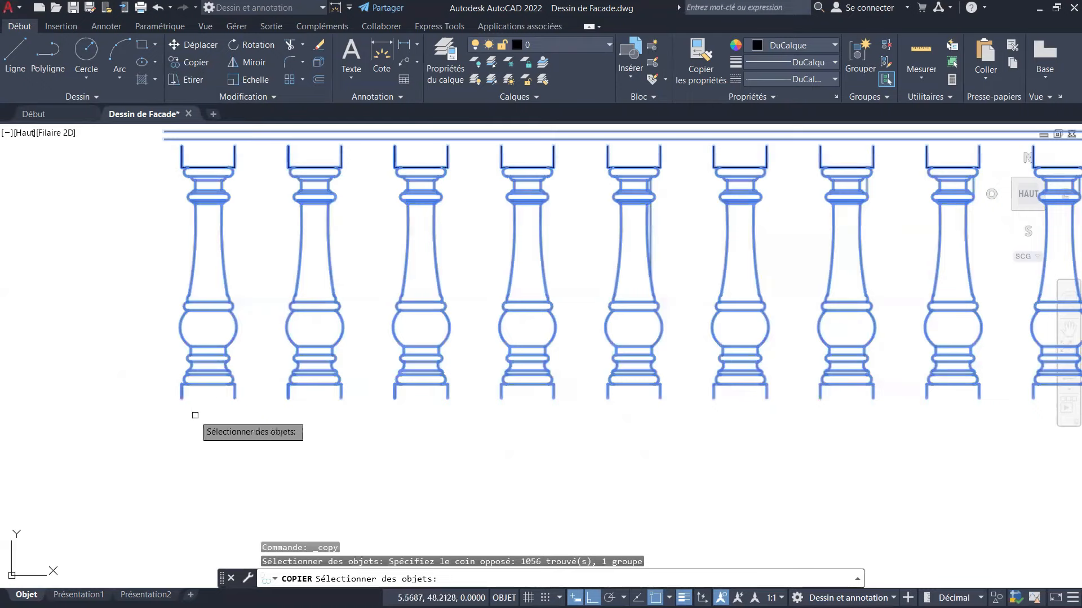
pyautogui.press('Return')
pyautogui.scroll(2, 180, 399)
pyautogui.click(176, 400)
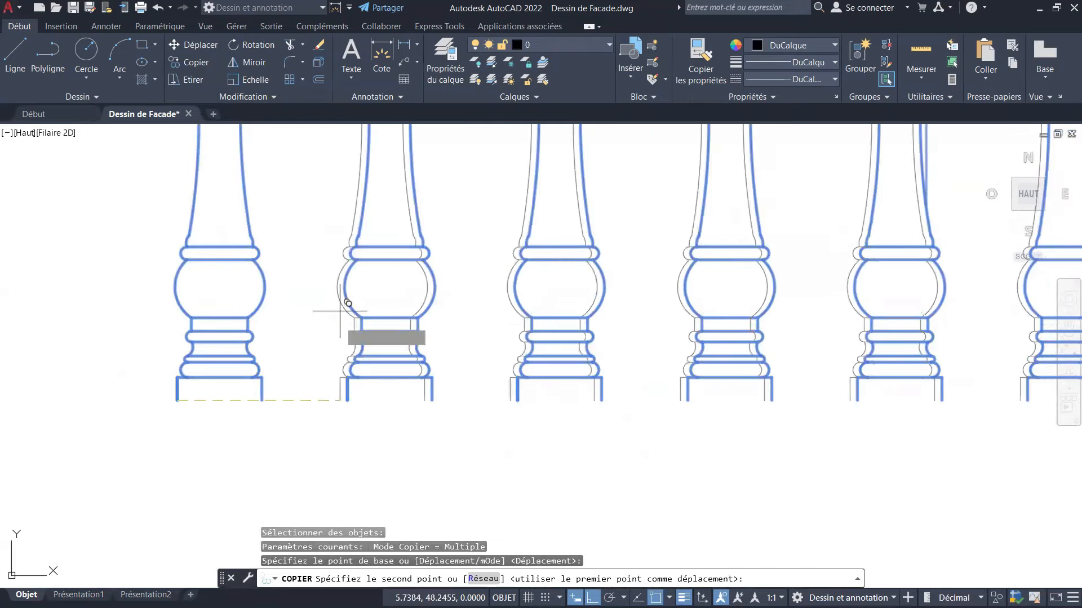
pyautogui.scroll(-6, 340, 310)
pyautogui.scroll(-5, 394, 253)
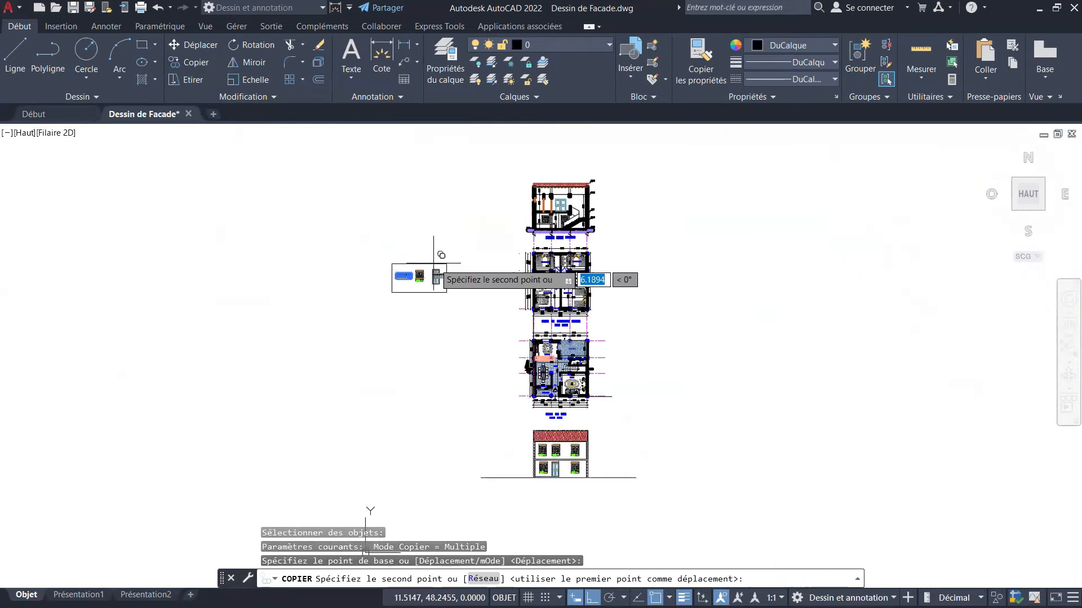
pyautogui.scroll(6, 514, 408)
pyautogui.scroll(8, 477, 347)
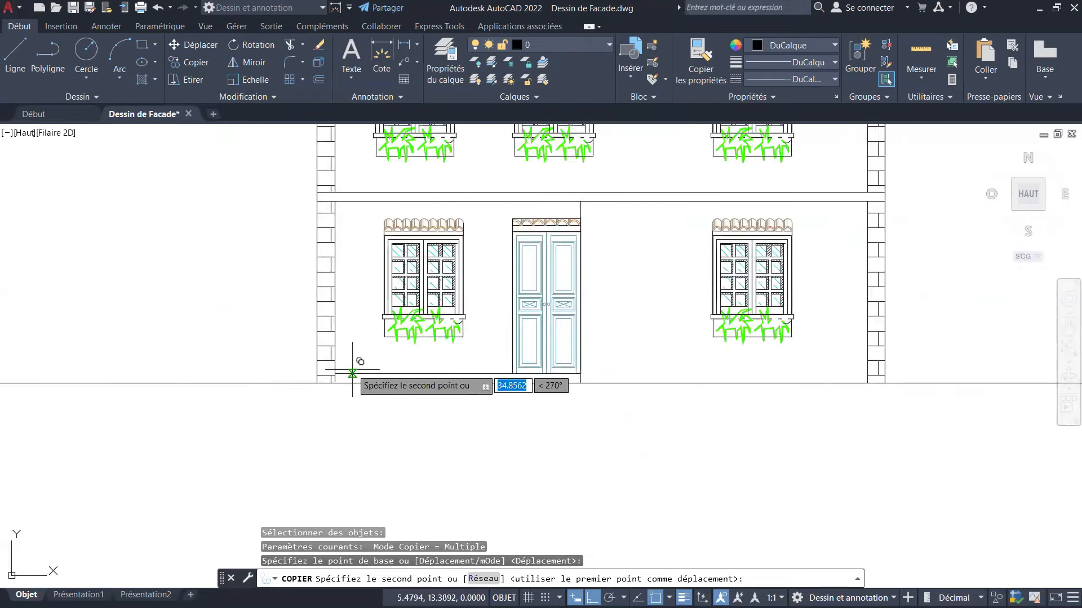
pyautogui.scroll(-5, 325, 406)
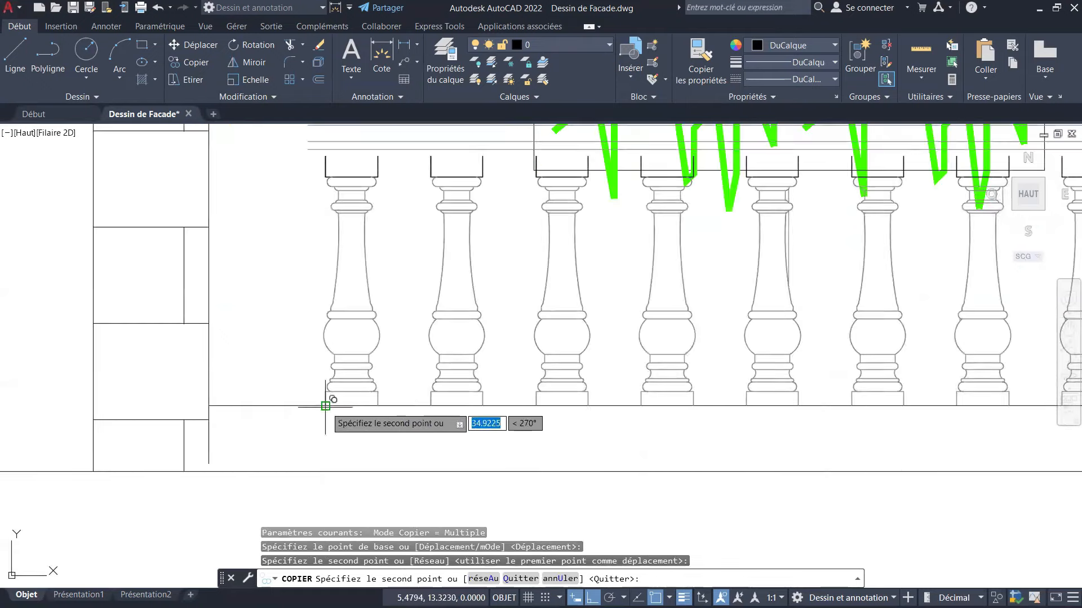
pyautogui.press('Escape')
pyautogui.press('Escape')
pyautogui.press('Escape')
pyautogui.press('Escape')
# Move the copied balustrade horizontally so the left end of its top rail meets the inner edge of the left brick corner chain.
pyautogui.scroll(2, 363, 278)
pyautogui.scroll(2, 363, 279)
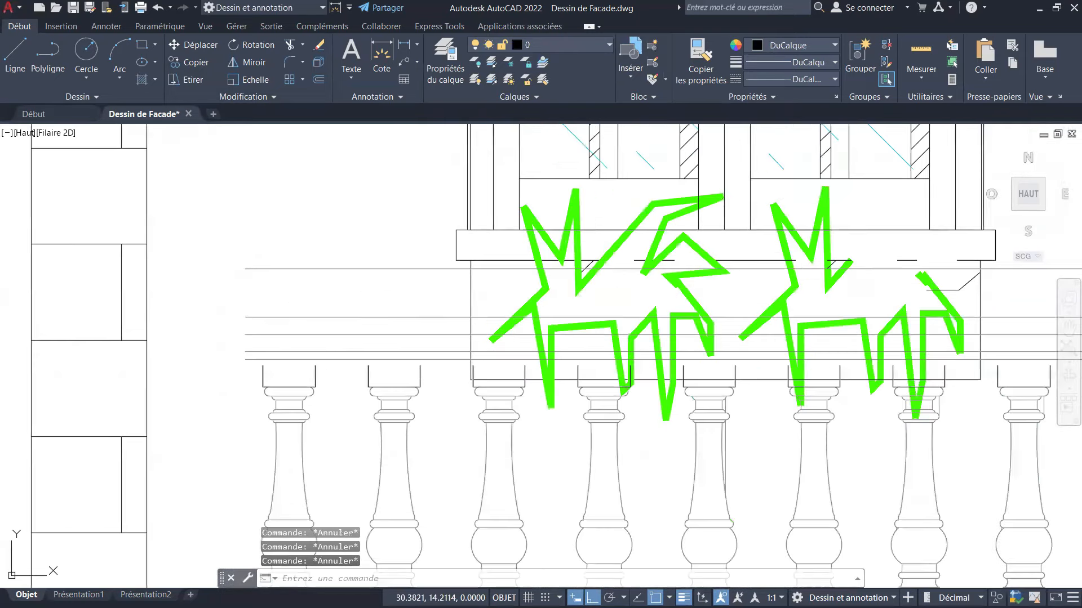
pyautogui.click(191, 54)
pyautogui.click(329, 224)
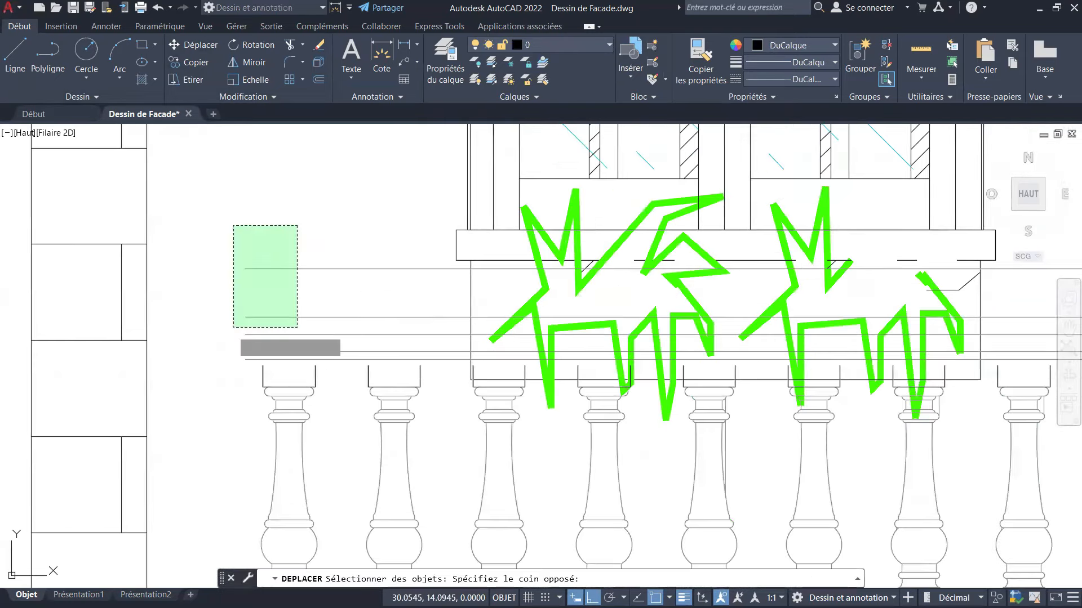
pyautogui.click(231, 325)
pyautogui.scroll(5, 228, 271)
pyautogui.press('Return')
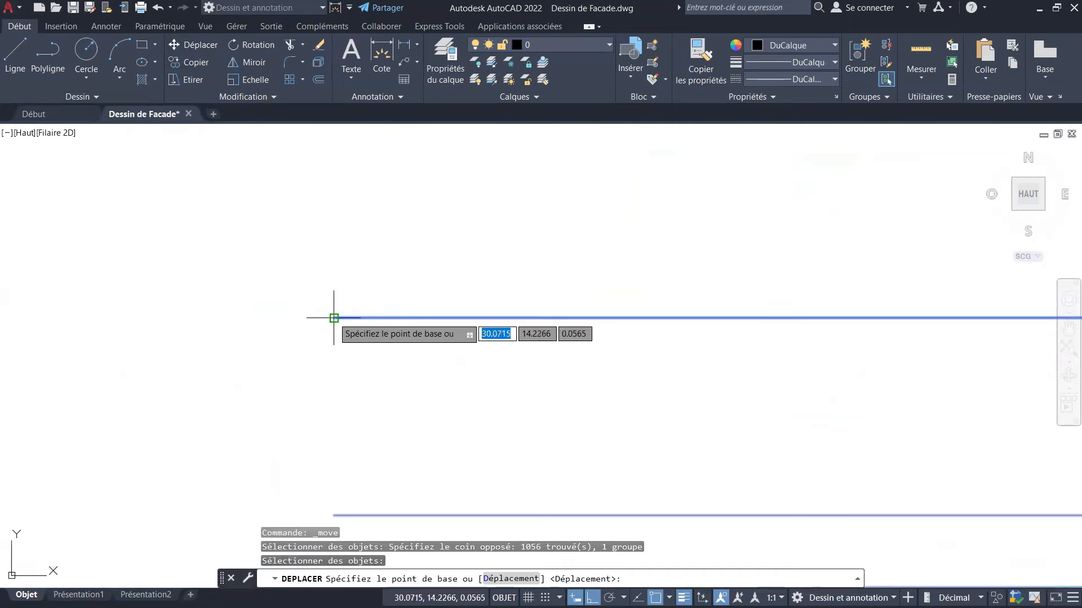
pyautogui.click(386, 299)
pyautogui.scroll(-5, 377, 315)
pyautogui.scroll(3, 270, 307)
pyautogui.scroll(4, 335, 302)
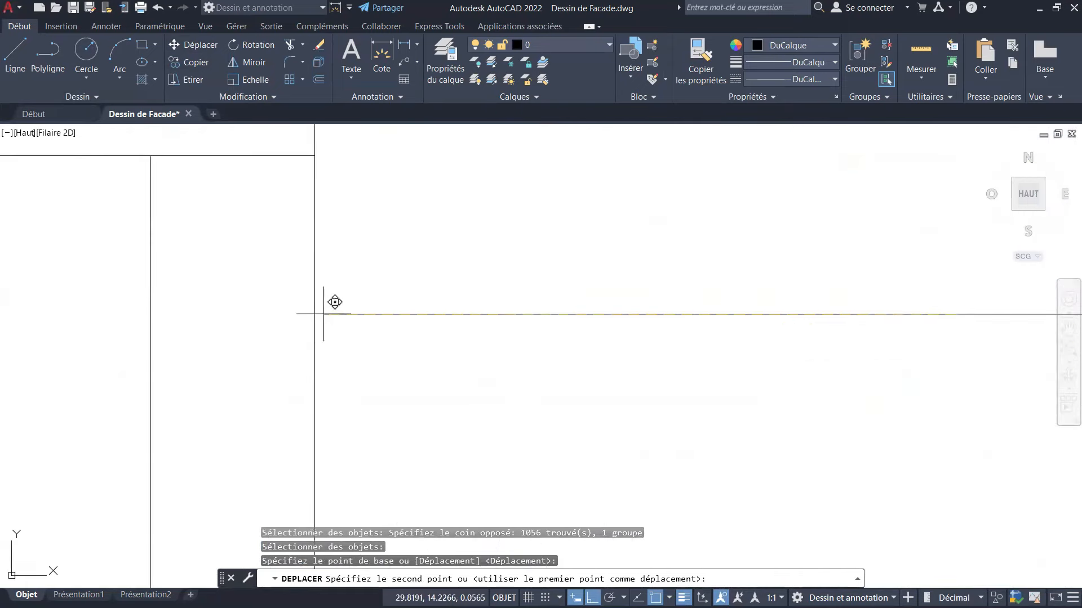
pyautogui.click(314, 314)
pyautogui.scroll(-5, 314, 313)
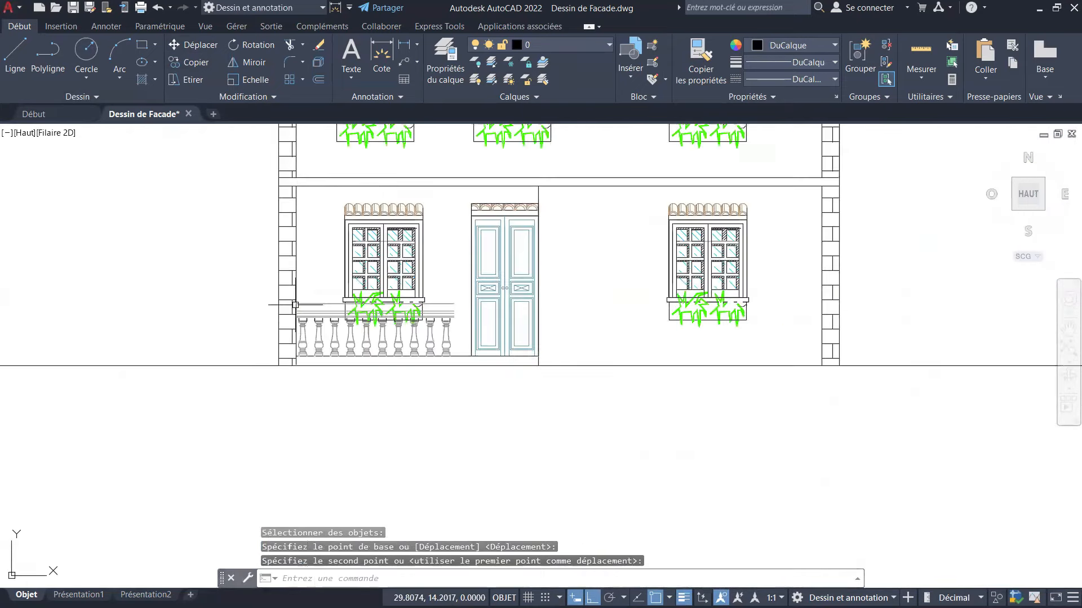
pyautogui.press('Escape')
pyautogui.press('Escape')
pyautogui.press('Escape')
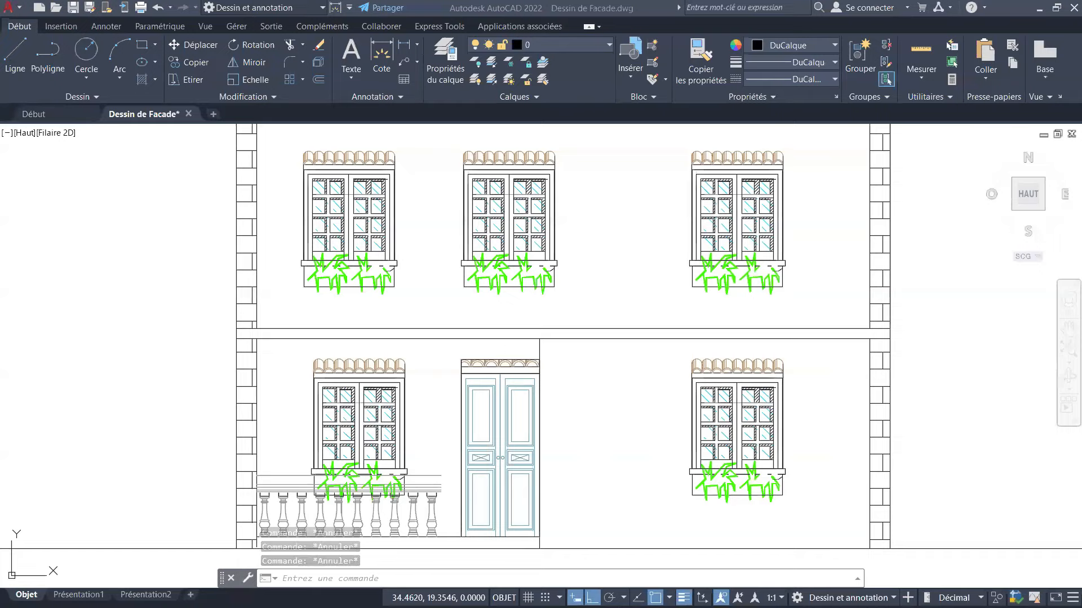
# Examine the round column between the terrace and the entrance in the ground-floor plan.
pyautogui.scroll(-4, 495, 316)
pyautogui.scroll(4, 462, 468)
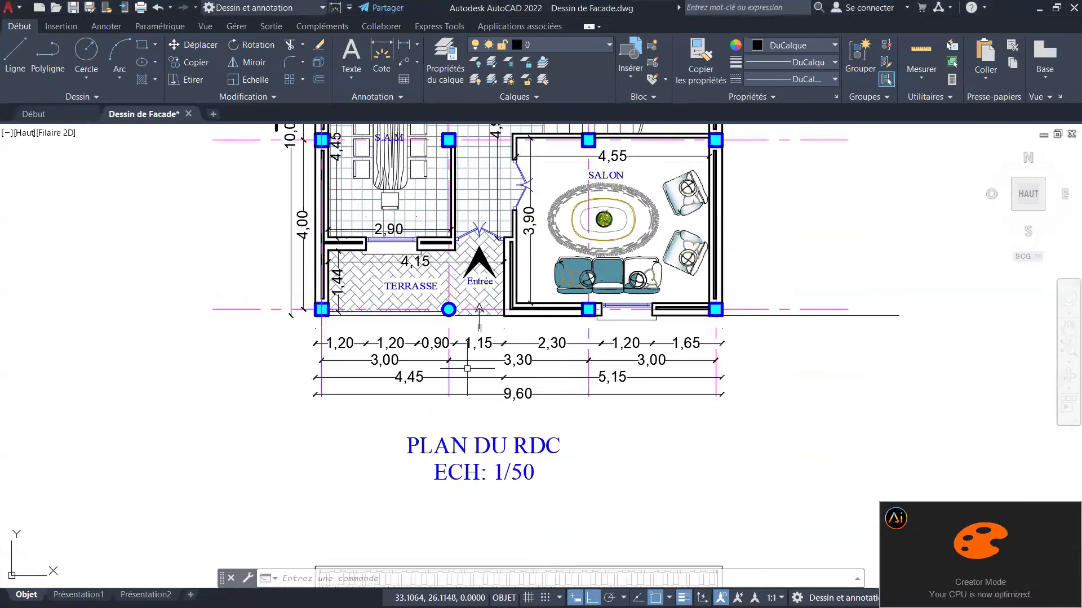
pyautogui.scroll(5, 447, 310)
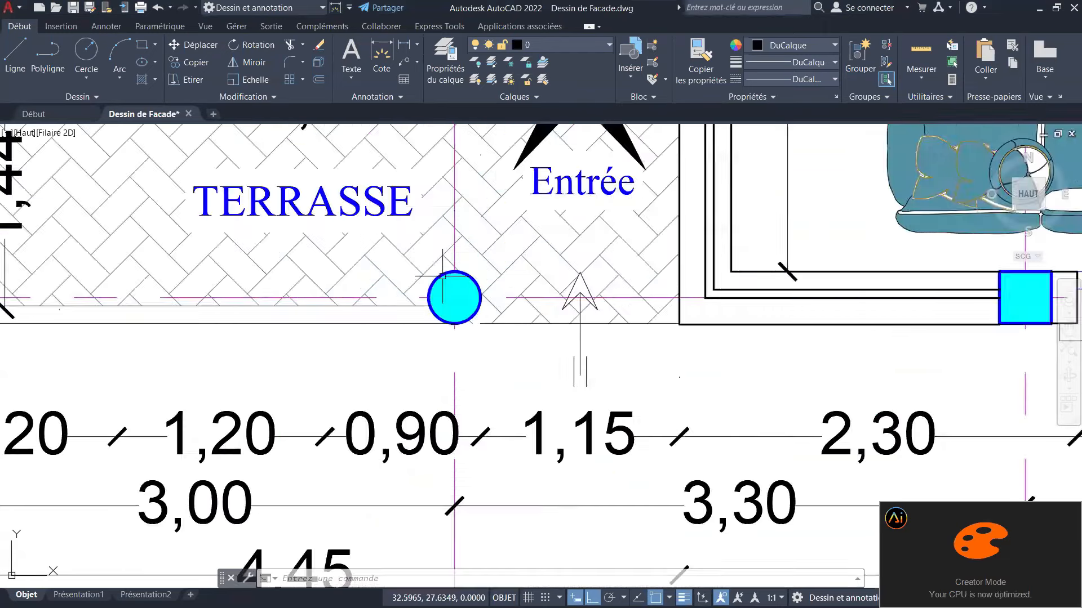
# Draw a vertical line from the right edge of the terrace's round column down past the facade's ground line.
pyautogui.click(14, 69)
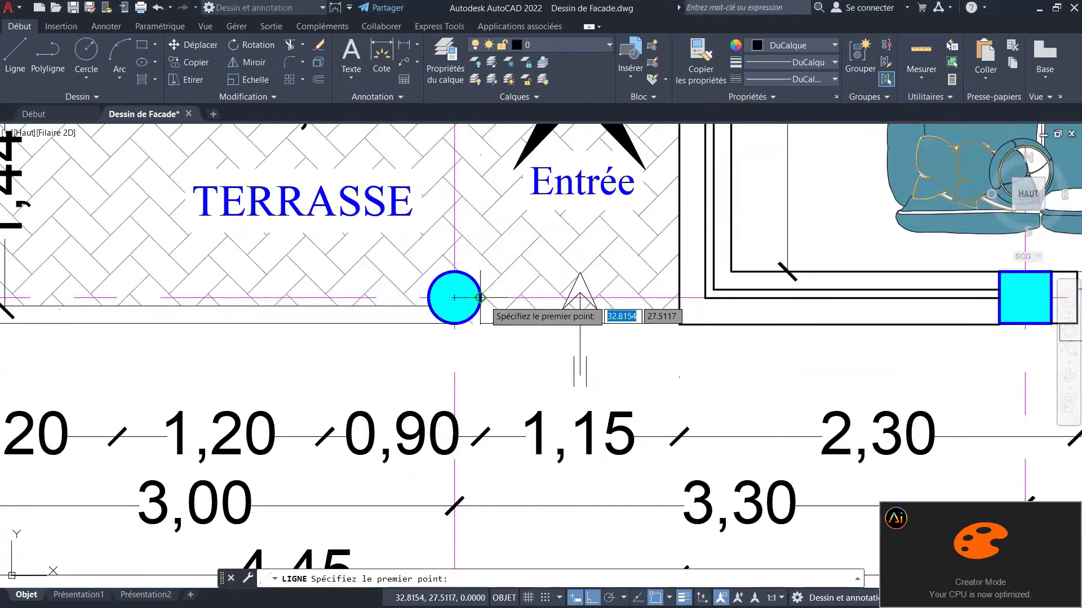
pyautogui.click(454, 297)
pyautogui.scroll(-2, 475, 226)
pyautogui.scroll(-5, 475, 226)
pyautogui.scroll(5, 473, 366)
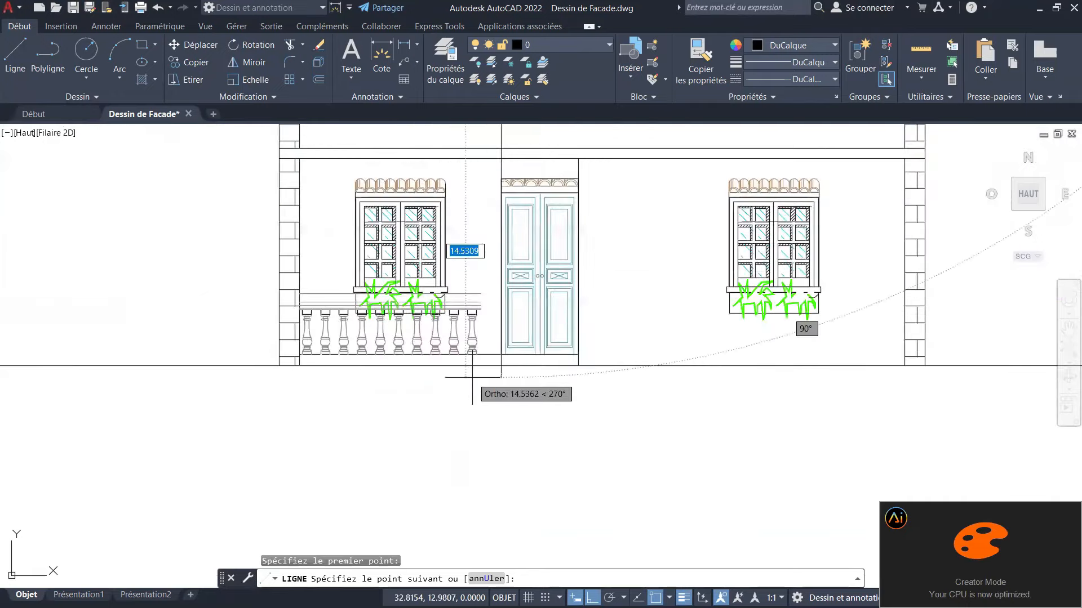
pyautogui.press('Escape')
pyautogui.scroll(-3, 498, 373)
pyautogui.scroll(3, 492, 294)
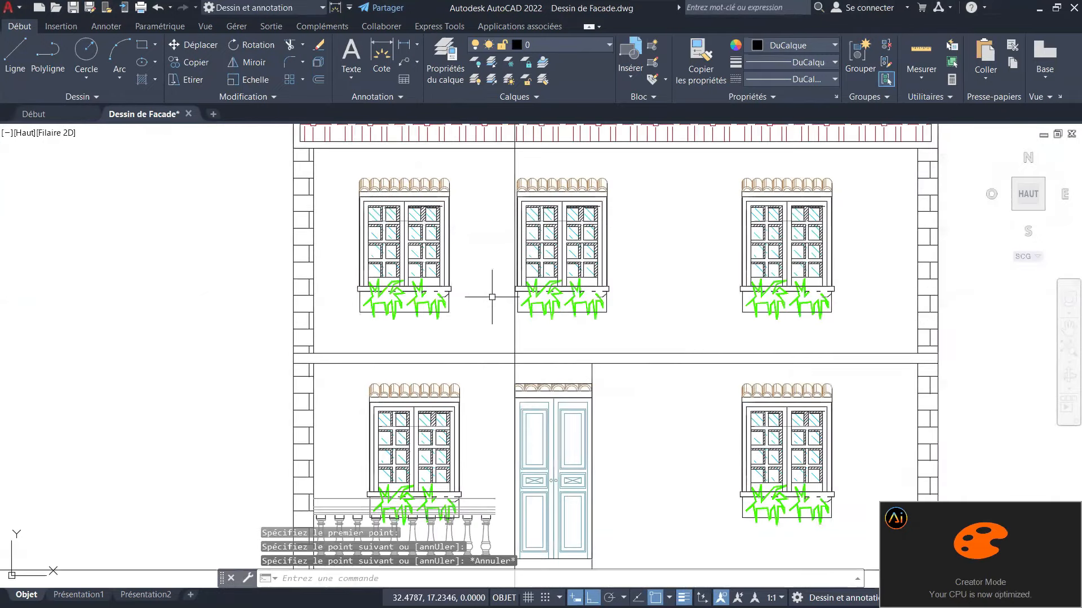
# Copy the vertical projection line 0.3 to the left to give the terrace column its second edge on the facade.
pyautogui.click(198, 63)
pyautogui.click(515, 342)
pyautogui.press('Return')
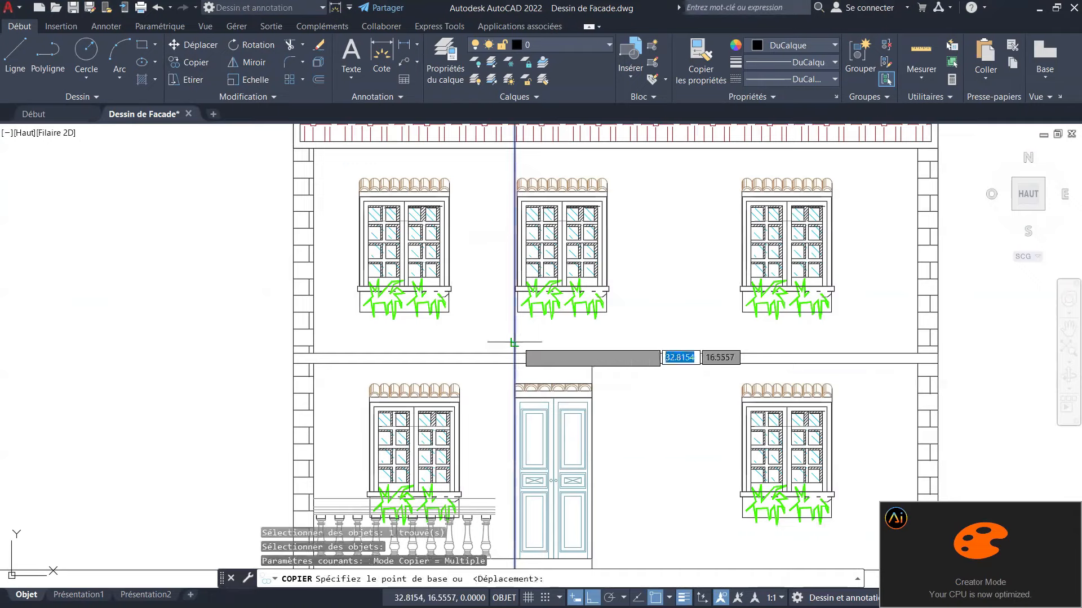
pyautogui.click(514, 342)
pyautogui.write('.3')
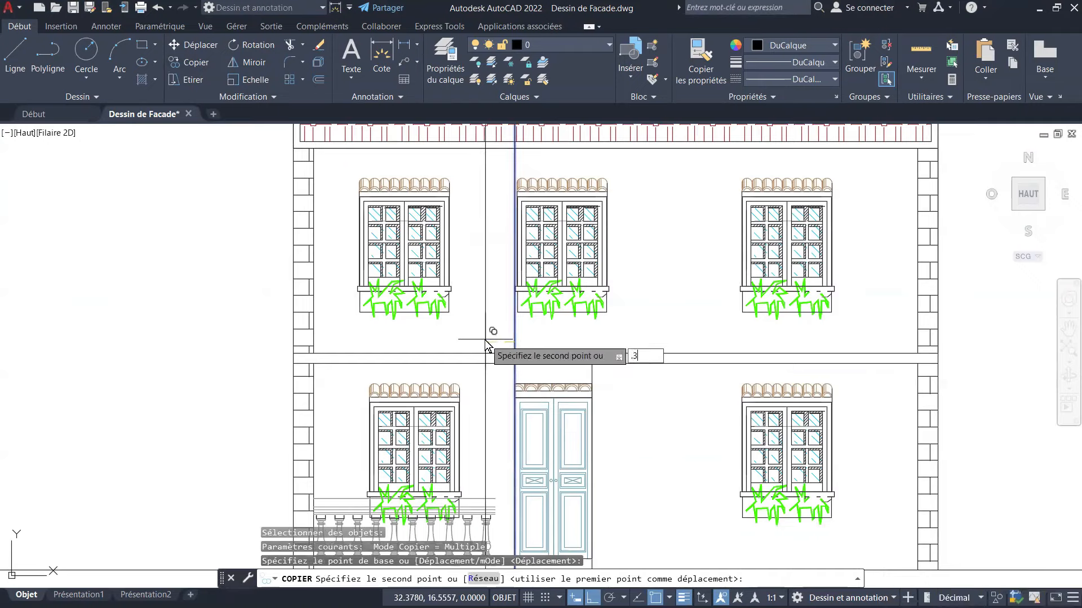
pyautogui.press('Return')
pyautogui.press('Escape')
pyautogui.press('Escape')
pyautogui.press('Escape')
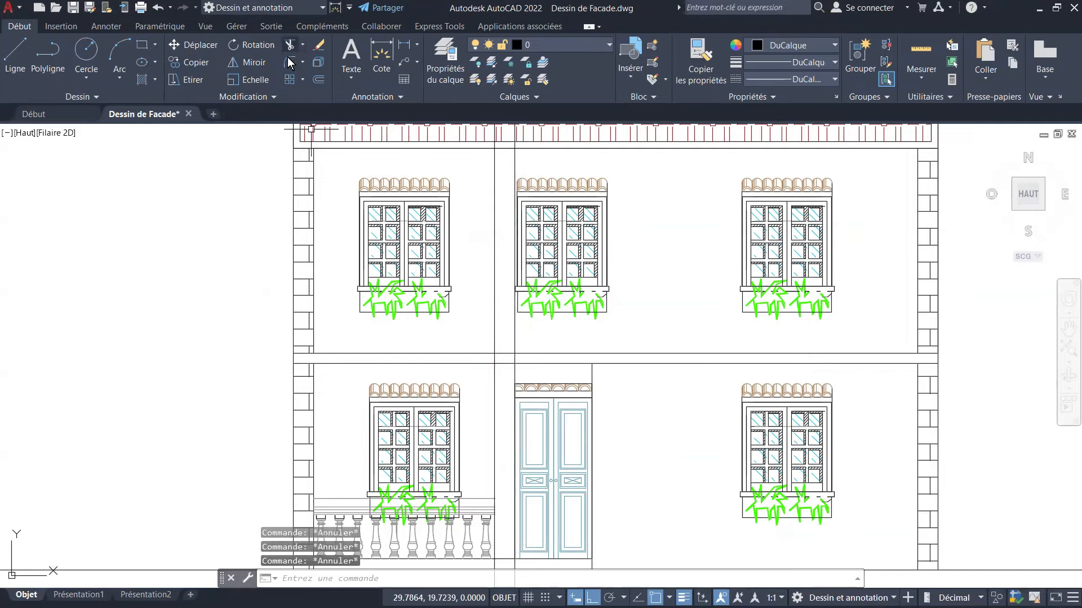
# Trim both column lines between the terrace floor line and the ground line.
pyautogui.click(290, 46)
pyautogui.scroll(-2, 515, 310)
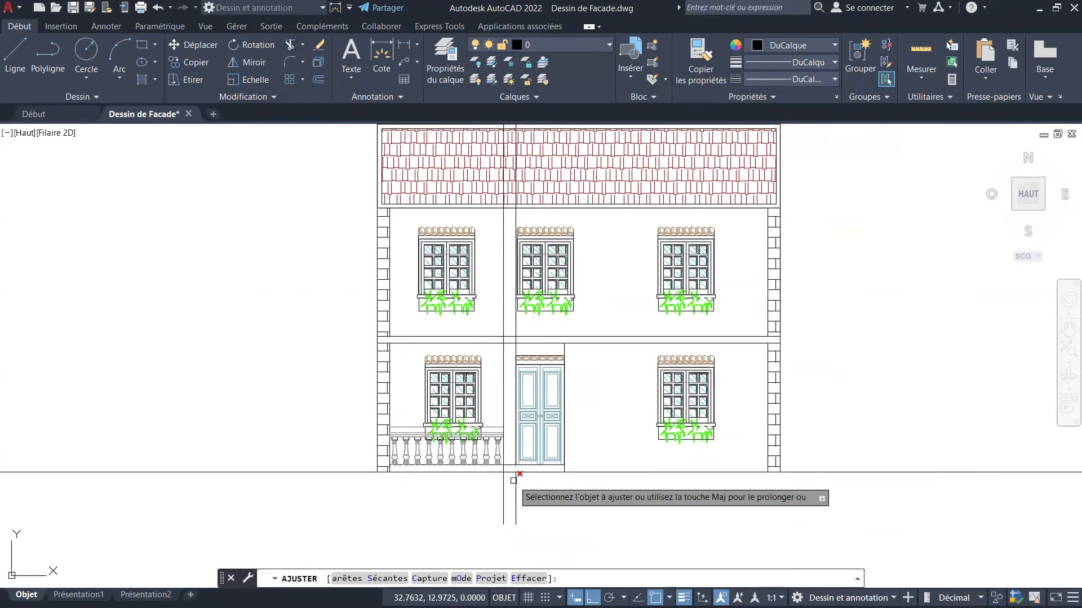
pyautogui.scroll(5, 514, 481)
pyautogui.moveTo(519, 415); pyautogui.dragTo(441, 420)
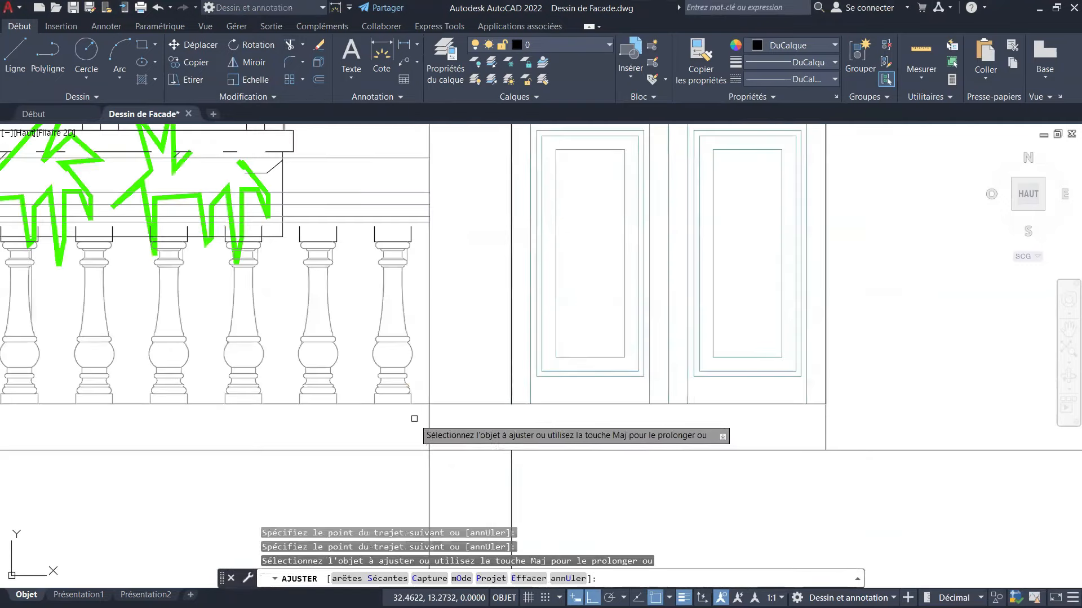
pyautogui.scroll(-6, 501, 454)
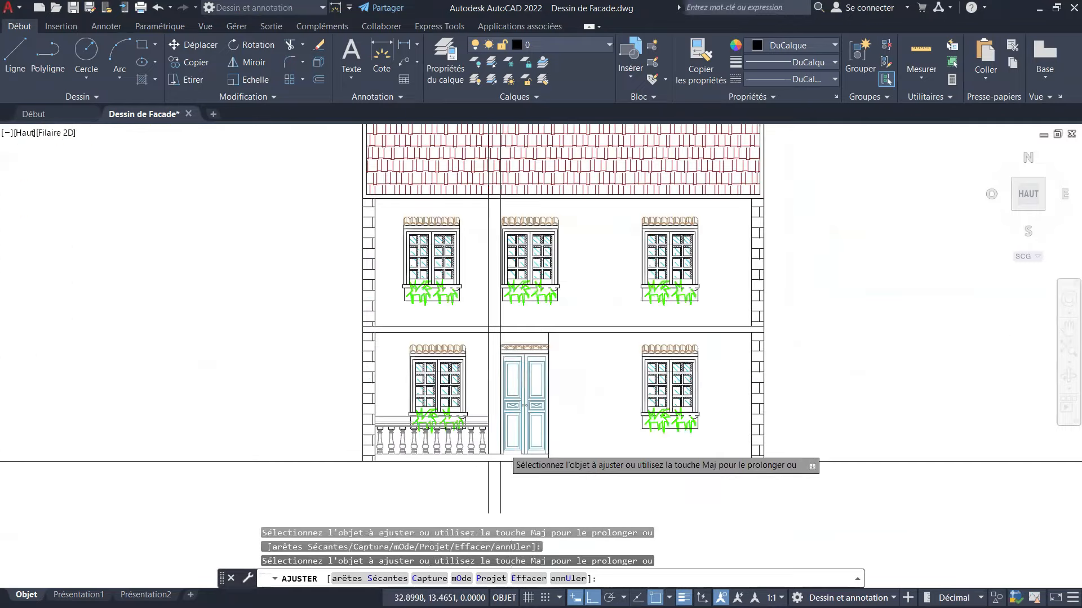
# Trim both column lines where they cross the floor band between the two storeys.
pyautogui.scroll(4, 503, 449)
pyautogui.scroll(4, 501, 375)
pyautogui.scroll(-4, 471, 338)
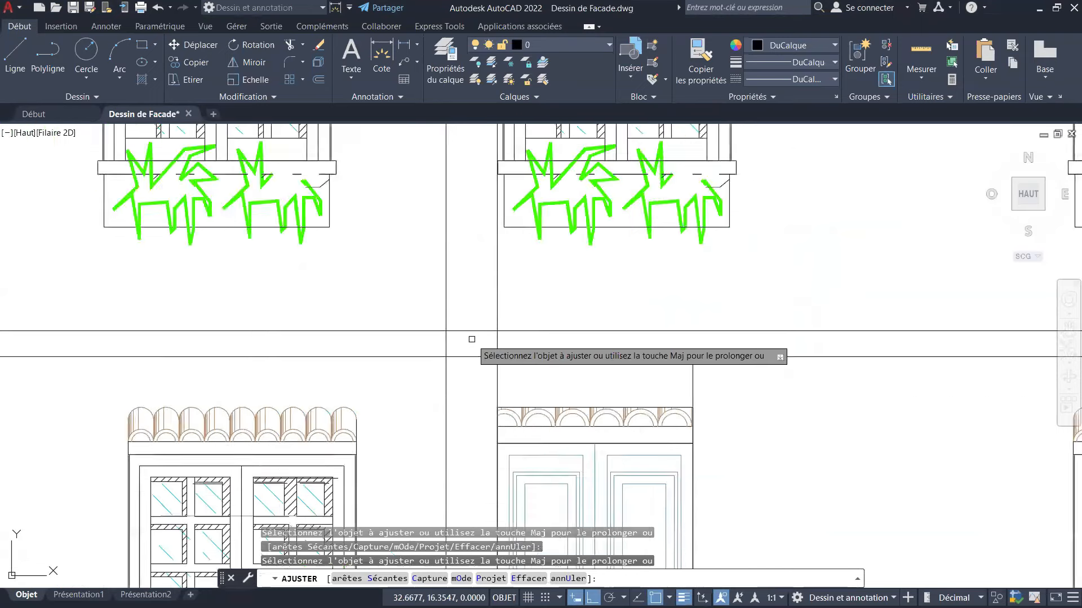
pyautogui.scroll(4, 518, 328)
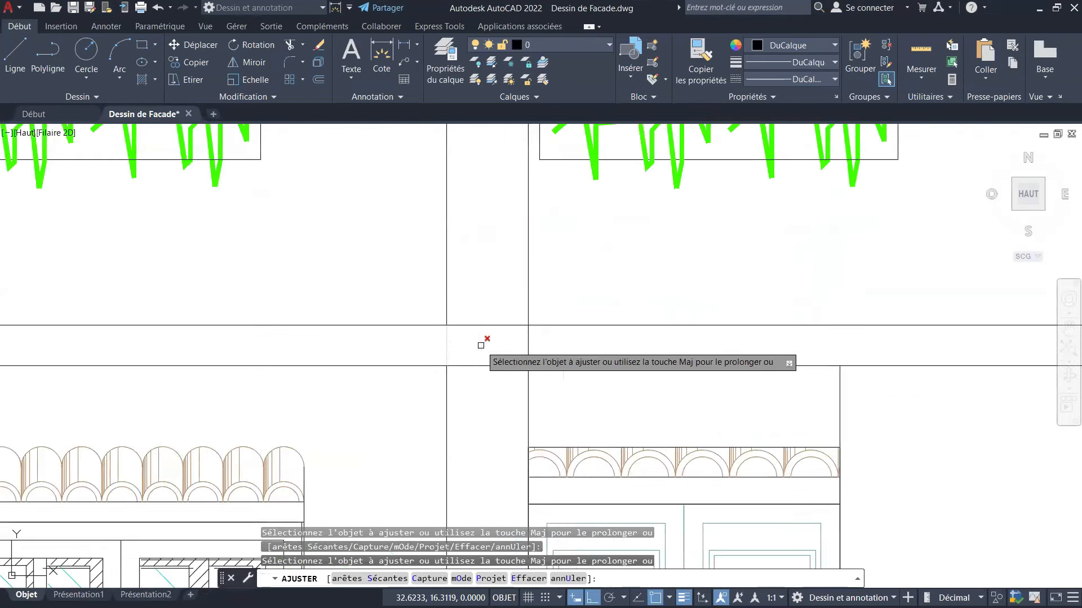
pyautogui.scroll(-4, 496, 347)
pyautogui.scroll(4, 517, 345)
pyautogui.scroll(-4, 540, 347)
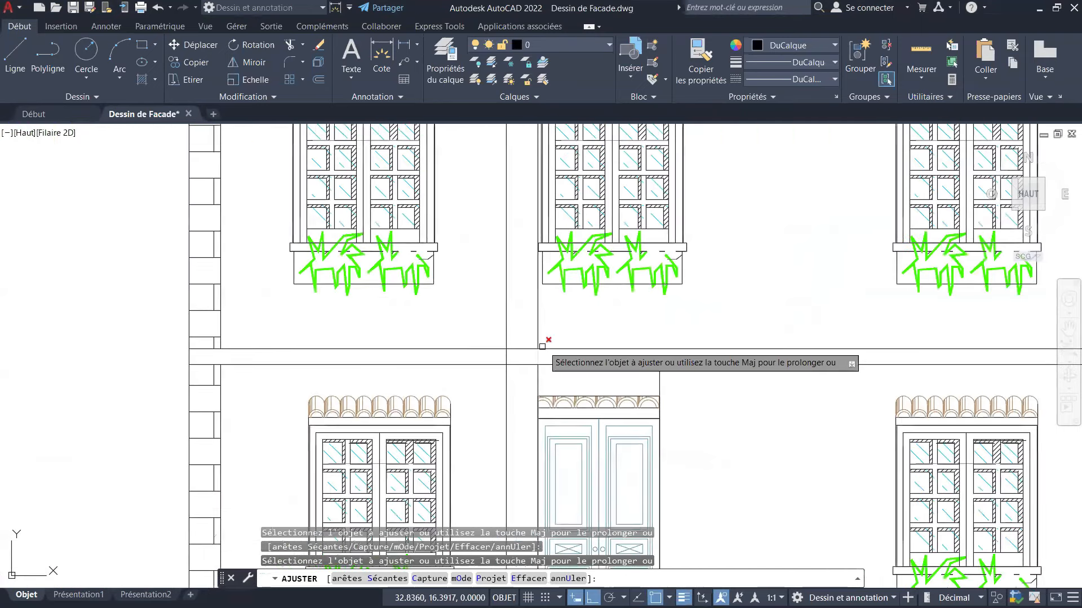
pyautogui.scroll(4, 540, 349)
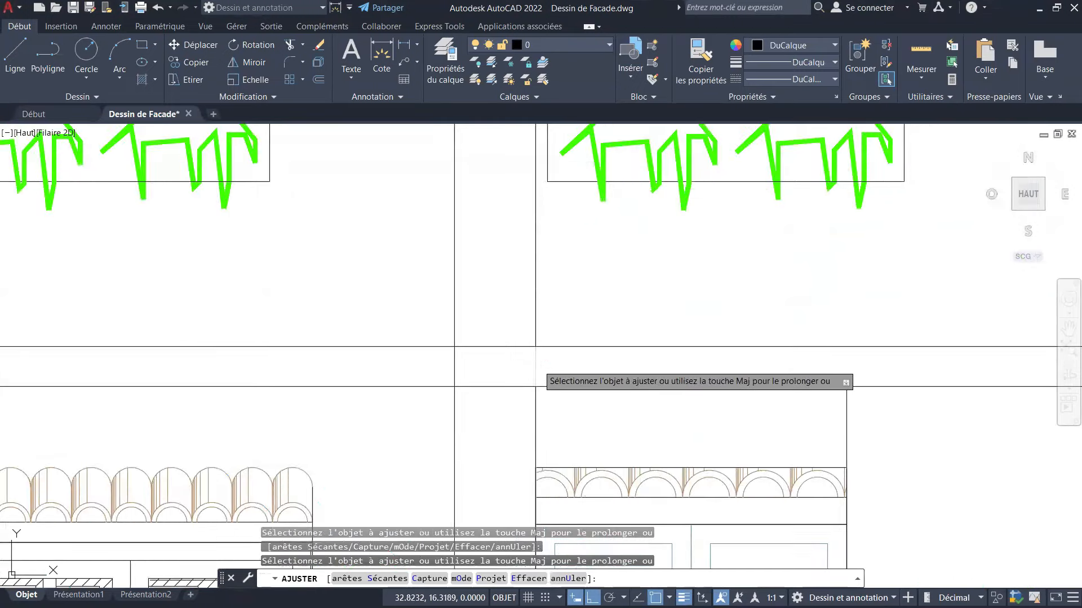
pyautogui.scroll(-2, 491, 353)
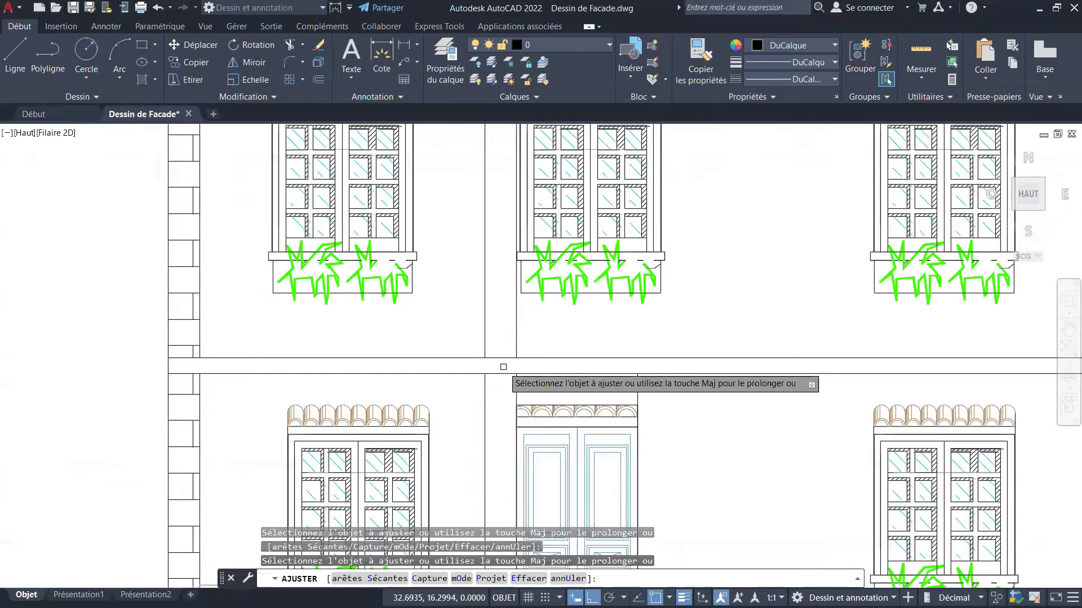
pyautogui.press('Escape')
pyautogui.press('Escape')
pyautogui.press('Escape')
# Delete the leftover pieces of the two column lines above the floor band and below the ground line.
pyautogui.click(518, 336)
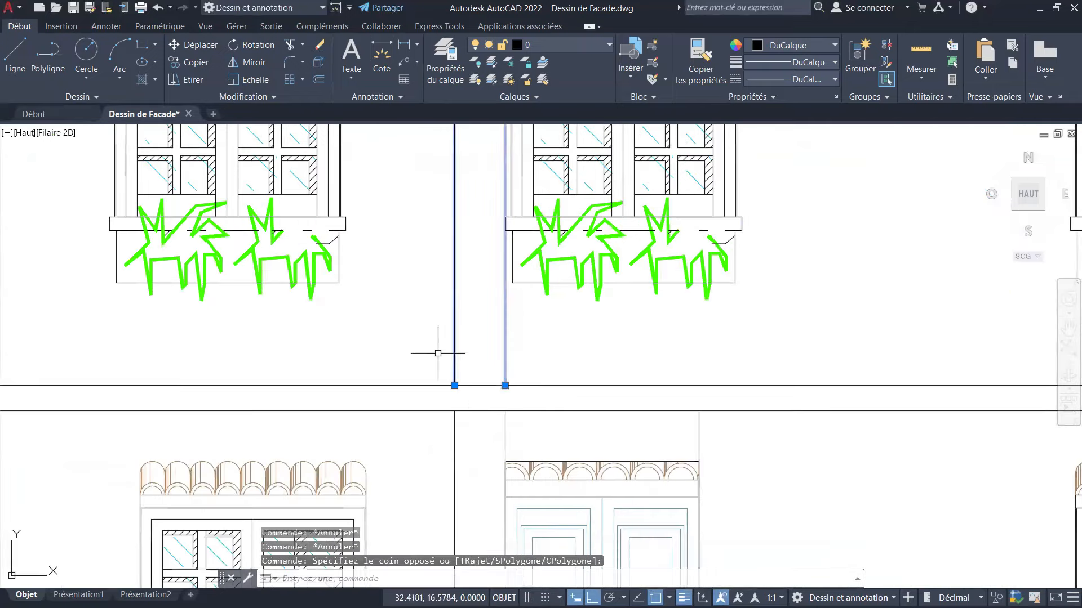
pyautogui.click(442, 353)
pyautogui.press('Delete')
pyautogui.scroll(-4, 558, 437)
pyautogui.scroll(3, 533, 404)
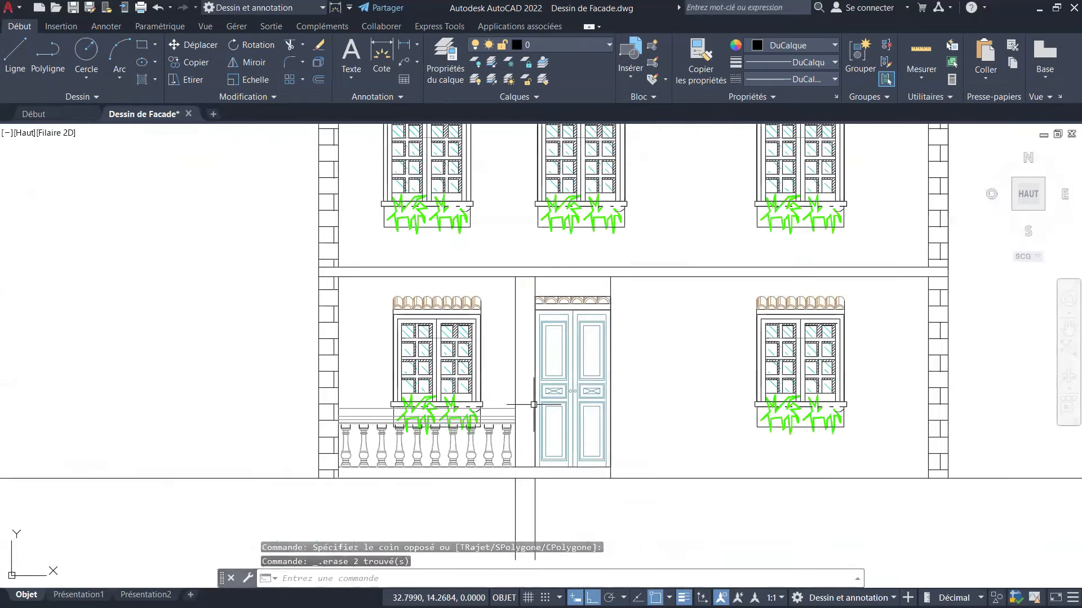
pyautogui.scroll(-2, 544, 353)
pyautogui.click(550, 468)
pyautogui.click(491, 480)
pyautogui.press('Delete')
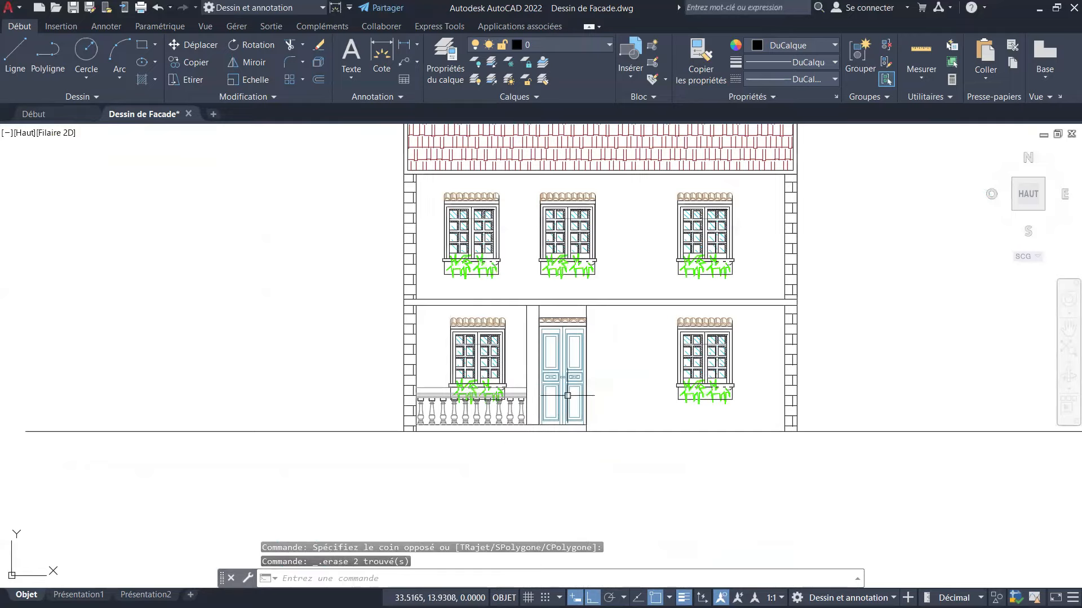
pyautogui.scroll(2, 544, 353)
pyautogui.scroll(1, 540, 341)
pyautogui.press('Escape')
pyautogui.press('Escape')
pyautogui.press('Escape')
# Examine the terrace's front edge and round column on the ground-floor plan against the facade.
pyautogui.scroll(-3, 446, 392)
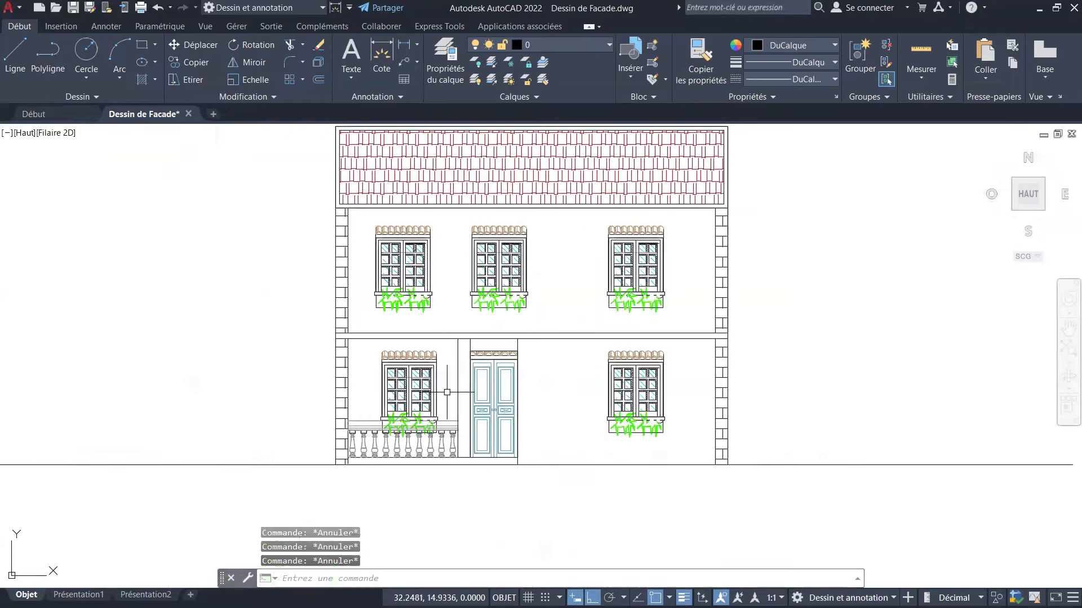
pyautogui.scroll(-4, 455, 304)
pyautogui.moveTo(479, 313); pyautogui.dragTo(484, 383, button='middle')
pyautogui.scroll(4, 474, 205)
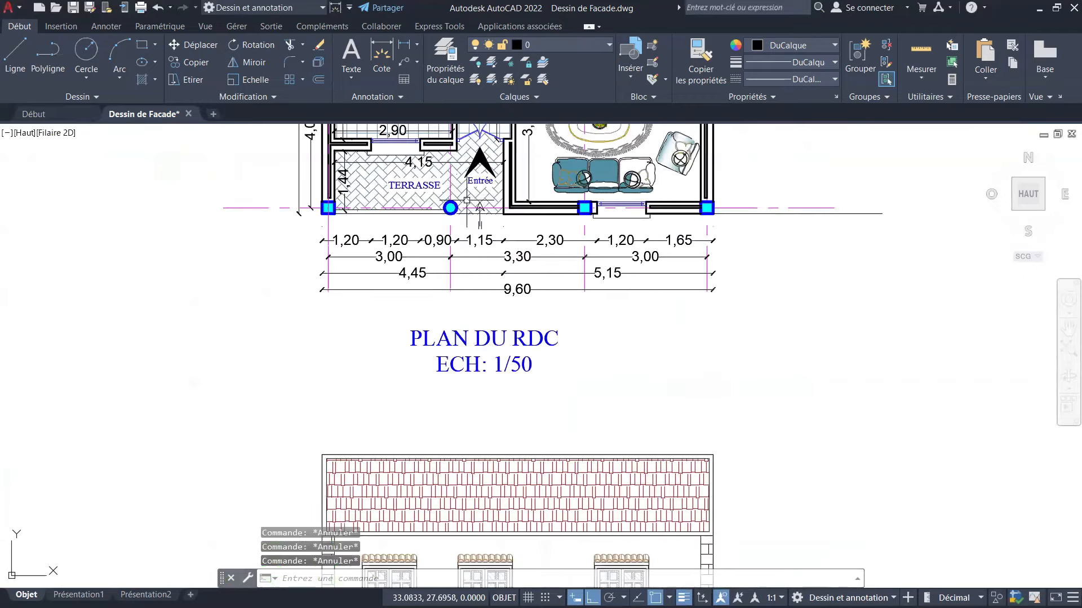
pyautogui.scroll(4, 446, 195)
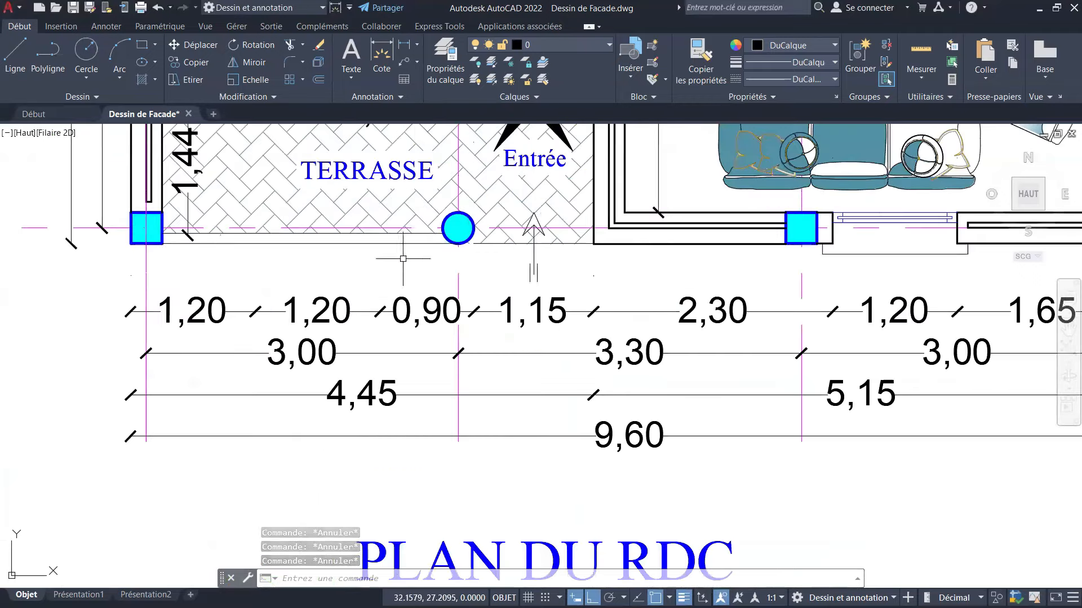
pyautogui.scroll(-7, 406, 256)
pyautogui.scroll(5, 510, 230)
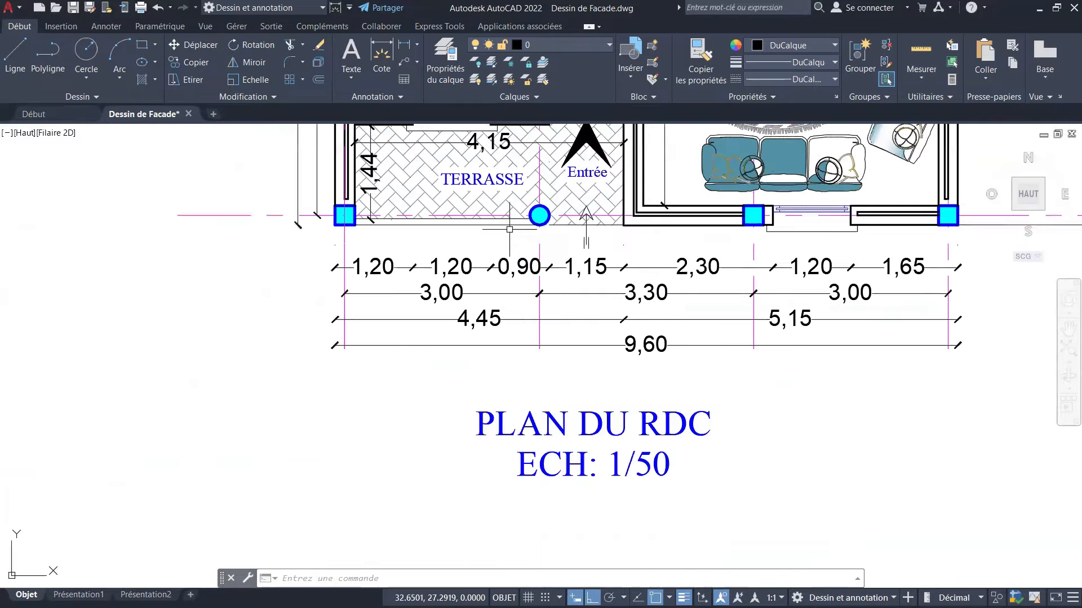
pyautogui.scroll(-5, 509, 229)
pyautogui.scroll(8, 568, 285)
# Copy the floor band's upper line 0.4 downward to form the underside of the beam over the terrace.
pyautogui.press('Escape')
pyautogui.press('Escape')
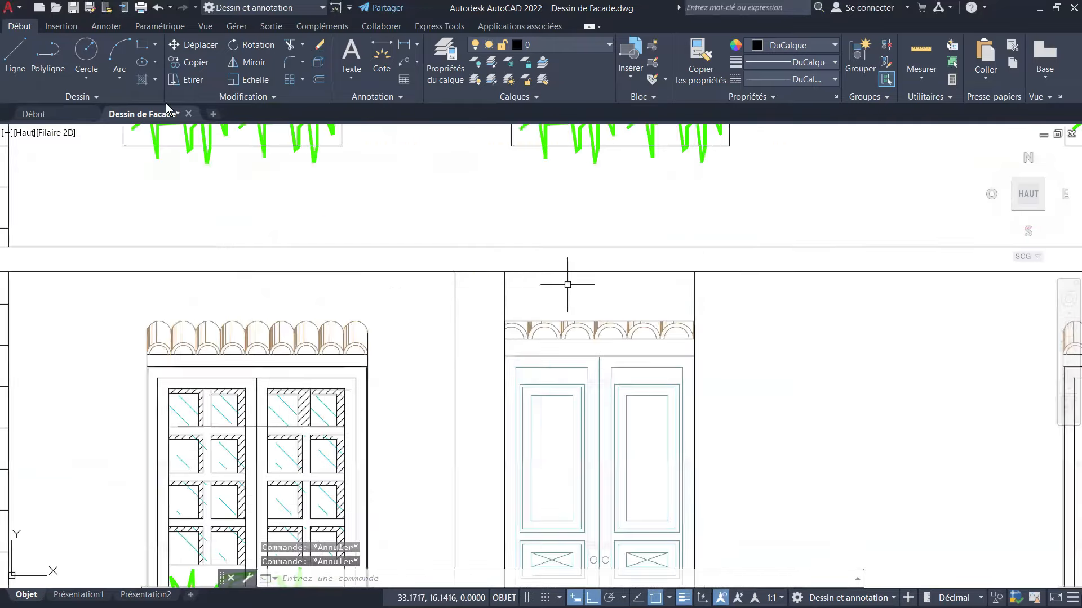
pyautogui.click(190, 62)
pyautogui.click(402, 246)
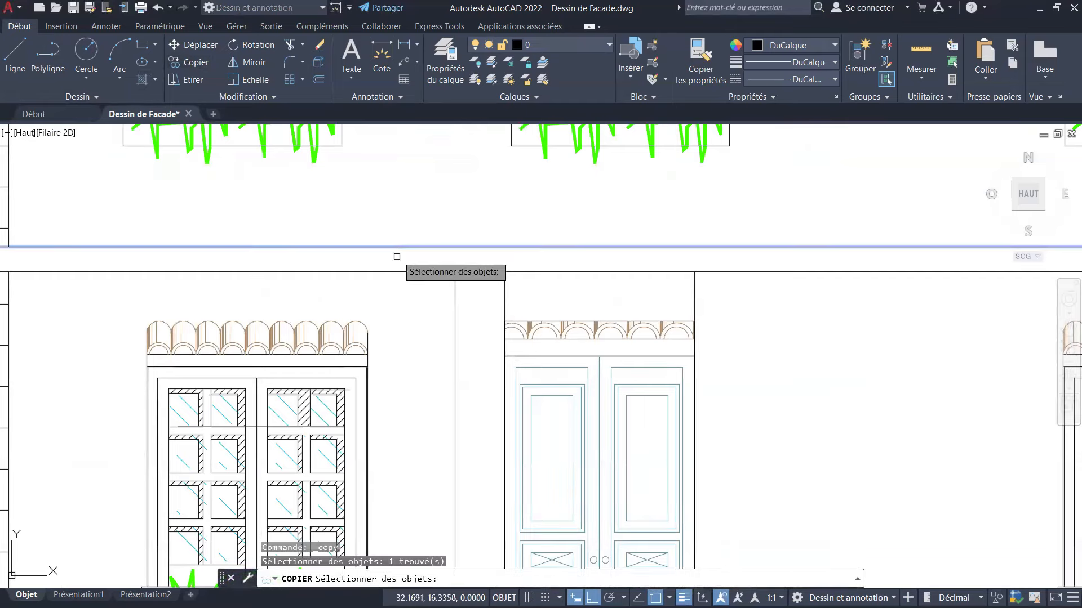
pyautogui.press('Return')
pyautogui.click(388, 247)
pyautogui.write('.')
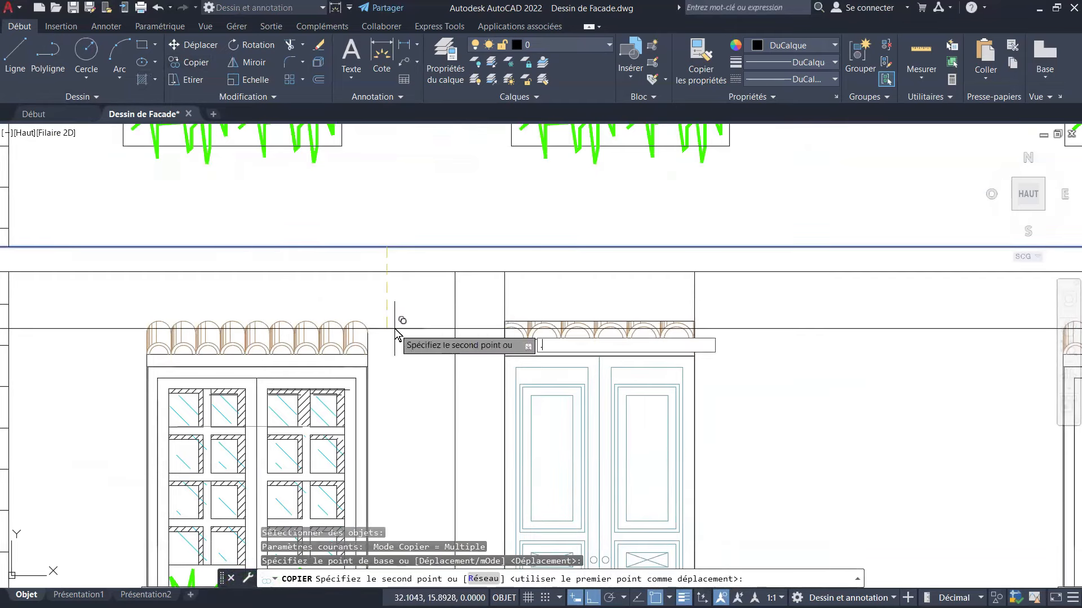
pyautogui.write('4')
pyautogui.press('Return')
pyautogui.press('Escape')
pyautogui.press('Escape')
pyautogui.press('Escape')
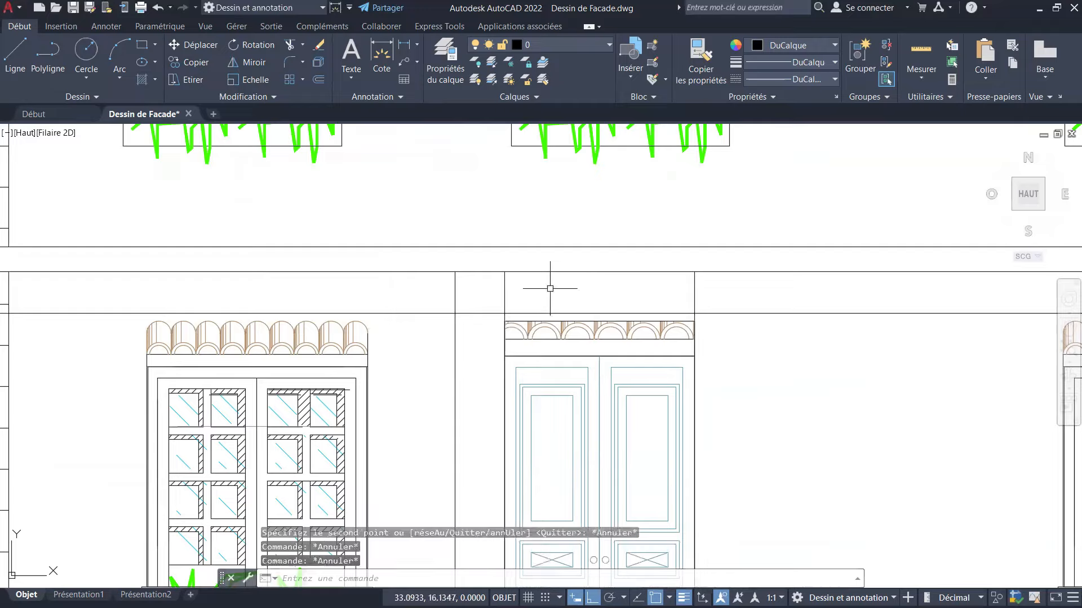
# Trim both terrace column lines between the floor band and the beam's underside line.
pyautogui.scroll(-2, 518, 318)
pyautogui.scroll(2, 661, 276)
pyautogui.scroll(-2, 566, 323)
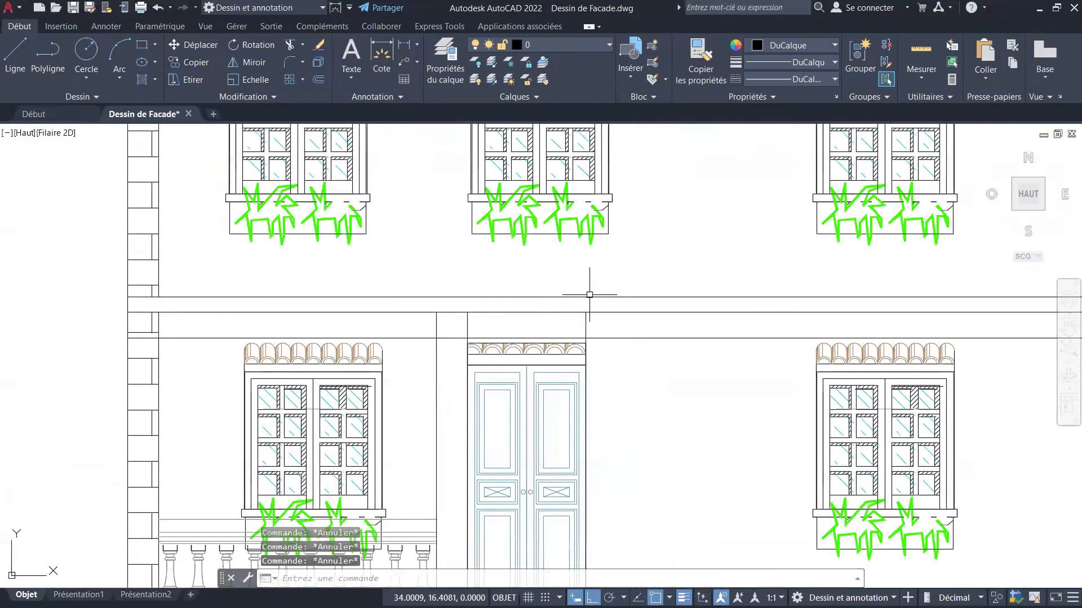
pyautogui.moveTo(589, 294); pyautogui.dragTo(520, 290, button='middle')
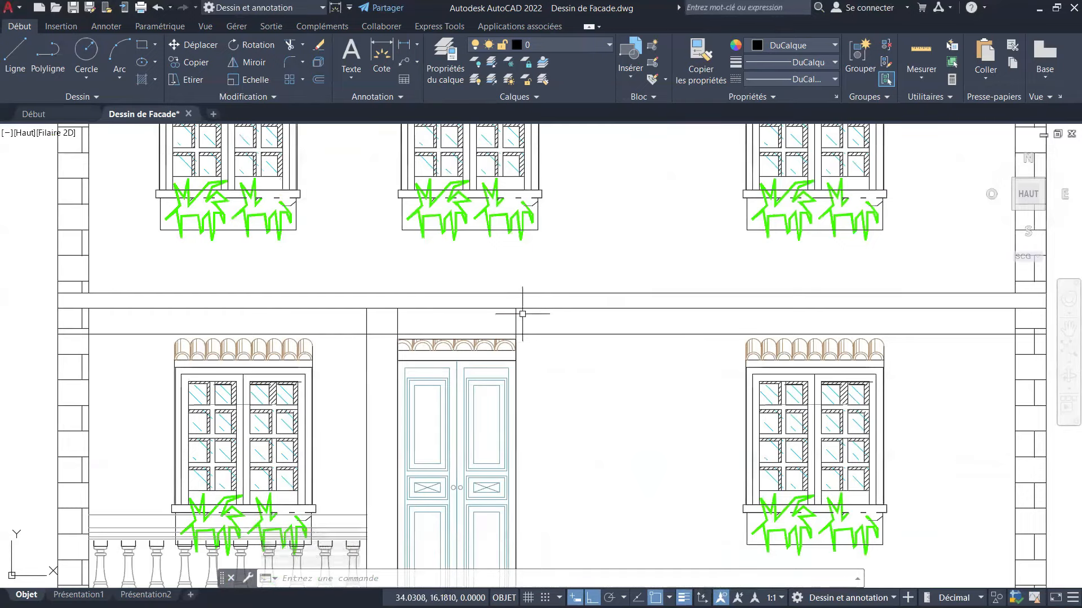
pyautogui.scroll(2, 529, 327)
pyautogui.scroll(-2, 517, 321)
pyautogui.scroll(2, 513, 333)
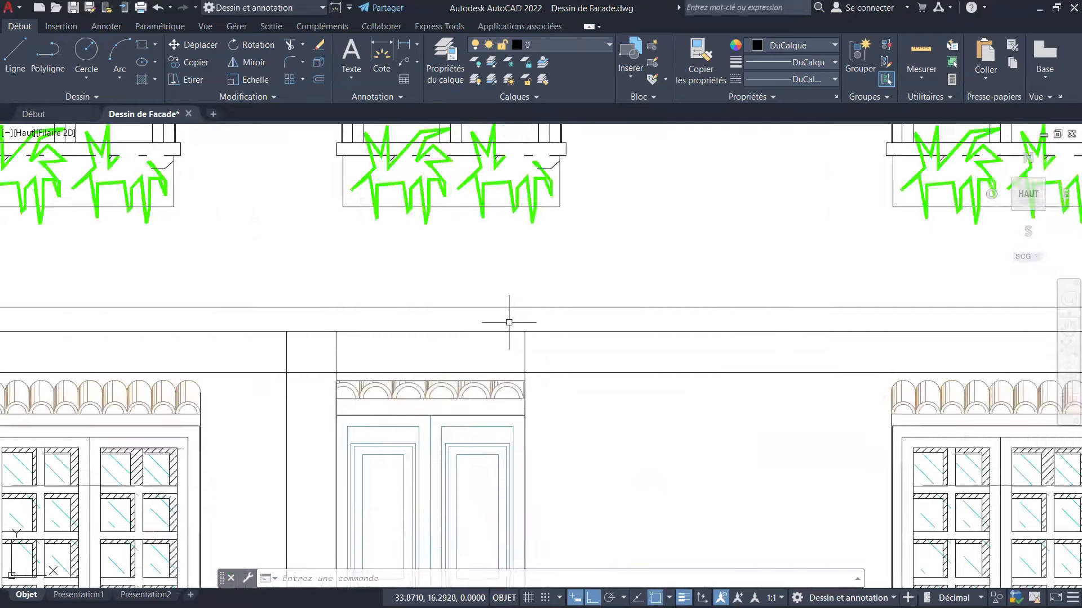
pyautogui.scroll(-2, 509, 322)
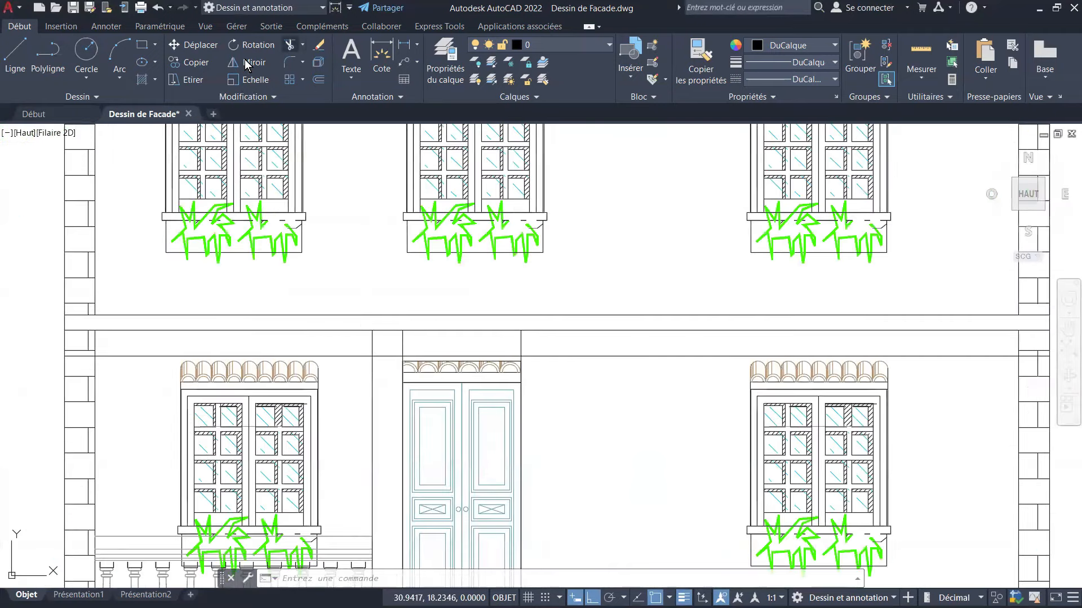
pyautogui.click(289, 44)
pyautogui.scroll(2, 398, 339)
pyautogui.click(417, 342)
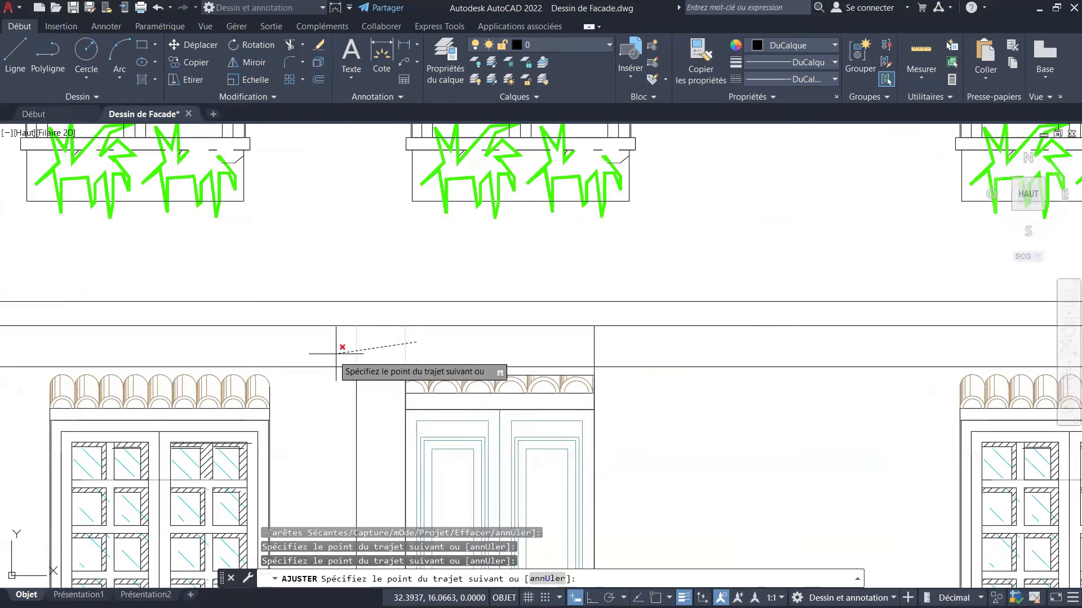
pyautogui.press('Return')
# Trim the beam's underside line to the right of the door's wall edge, and that wall edge above the beam's underside.
pyautogui.scroll(-2, 426, 334)
pyautogui.scroll(2, 426, 333)
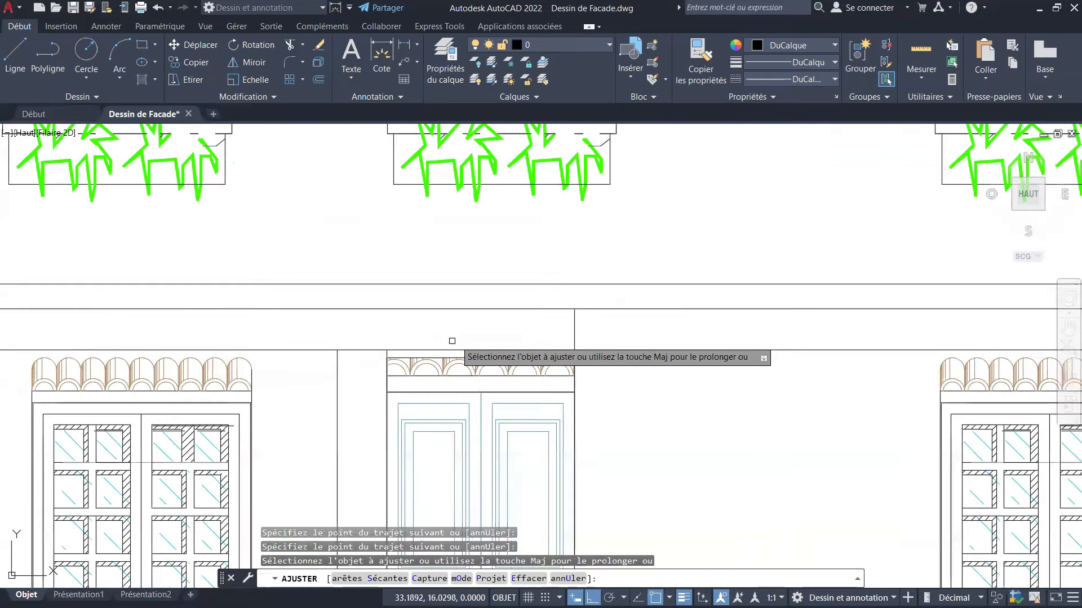
pyautogui.scroll(-2, 551, 327)
pyautogui.scroll(2, 551, 328)
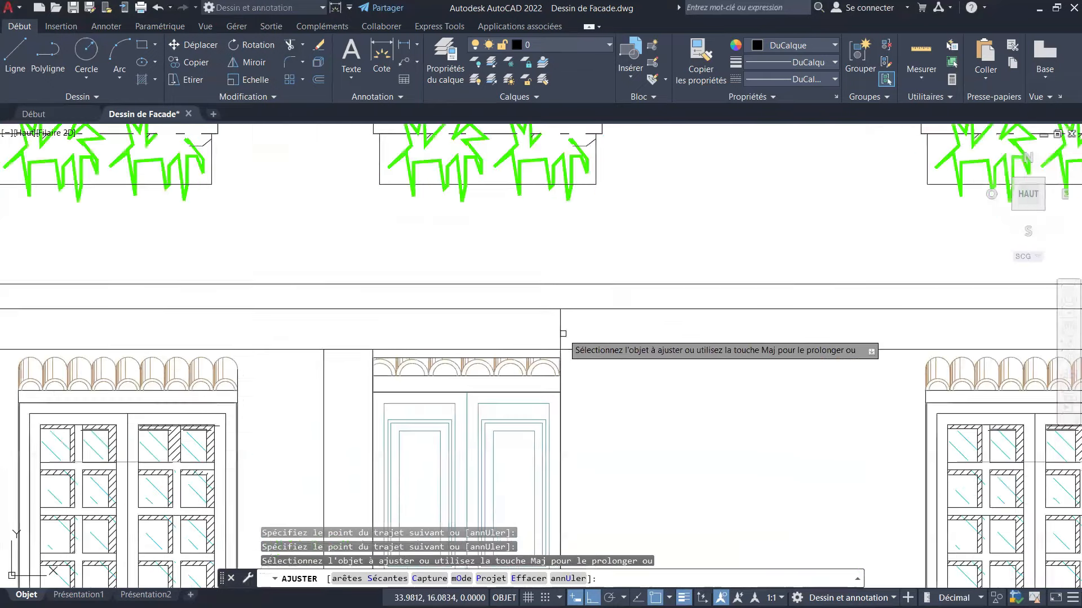
pyautogui.scroll(-6, 563, 334)
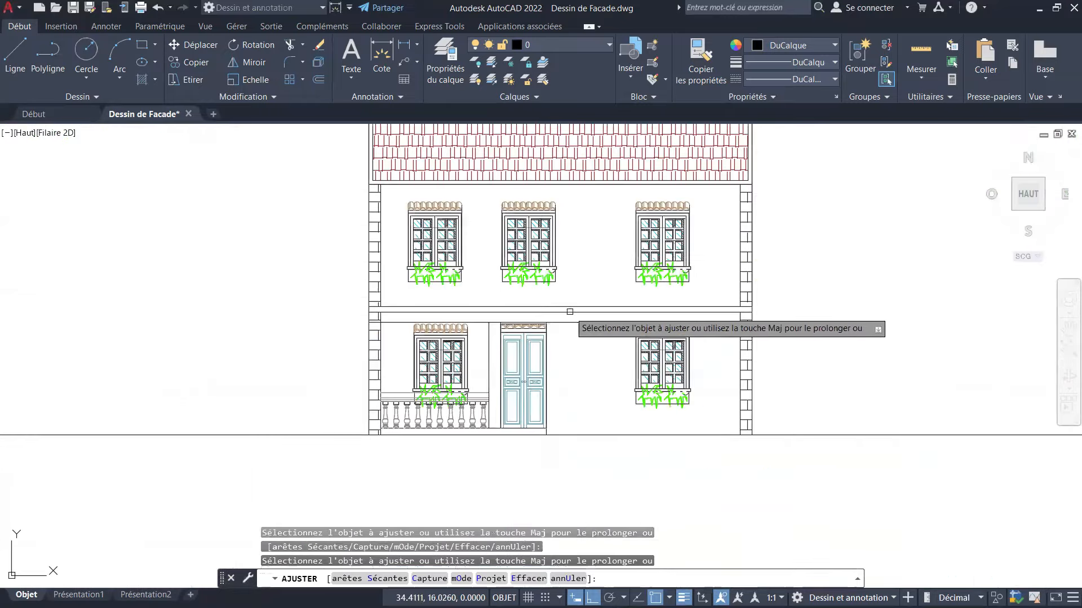
pyautogui.scroll(3, 576, 303)
pyautogui.scroll(2, 577, 303)
pyautogui.scroll(-4, 536, 355)
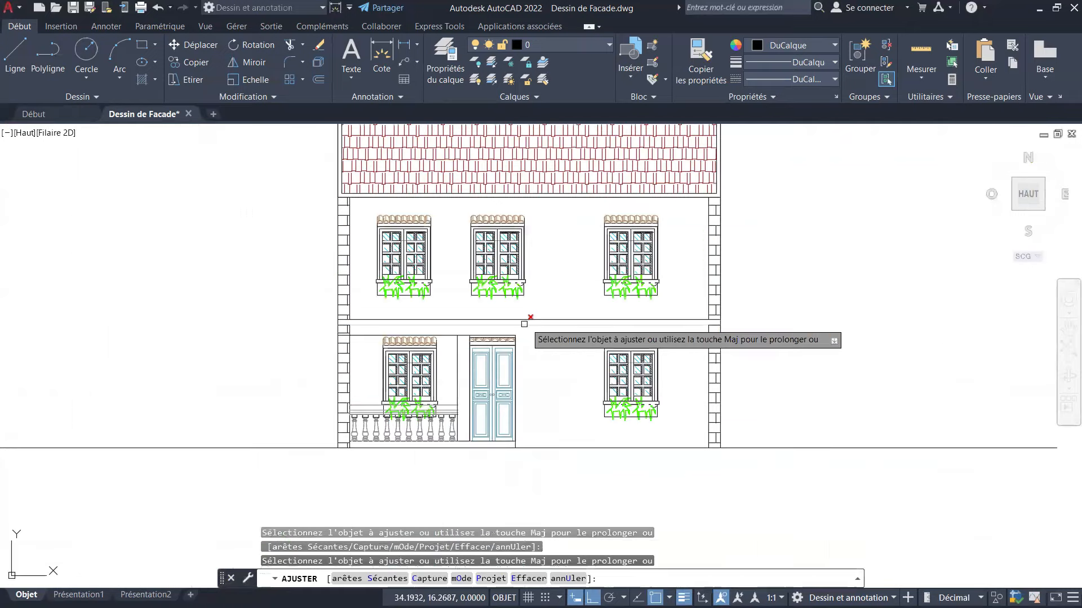
pyautogui.scroll(4, 530, 324)
pyautogui.press('Escape')
pyautogui.press('Escape')
pyautogui.press('Escape')
pyautogui.scroll(-2, 534, 342)
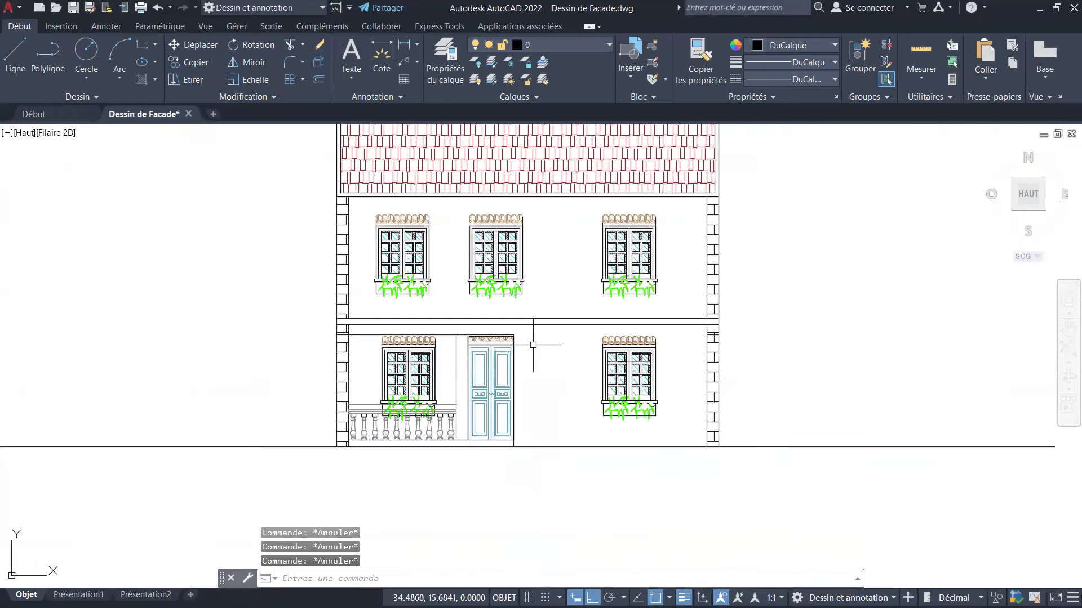
# Compare the terrace's entrance edge and round column on the ground-floor plan with the column and beam on the facade.
pyautogui.scroll(-2, 478, 406)
pyautogui.scroll(1, 472, 184)
pyautogui.scroll(2, 478, 207)
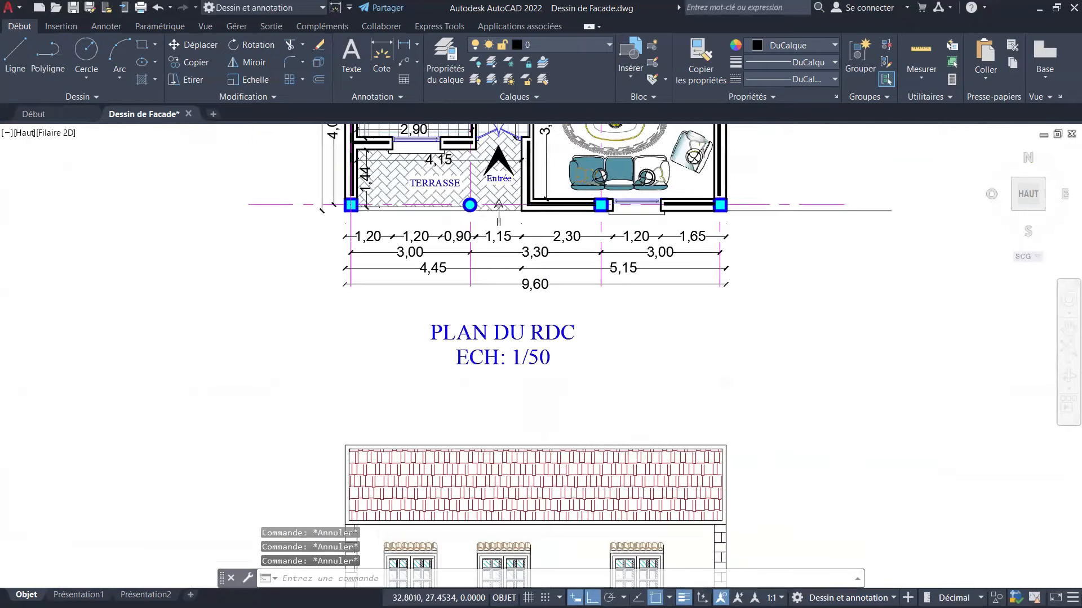
pyautogui.scroll(4, 474, 198)
pyautogui.scroll(-6, 470, 188)
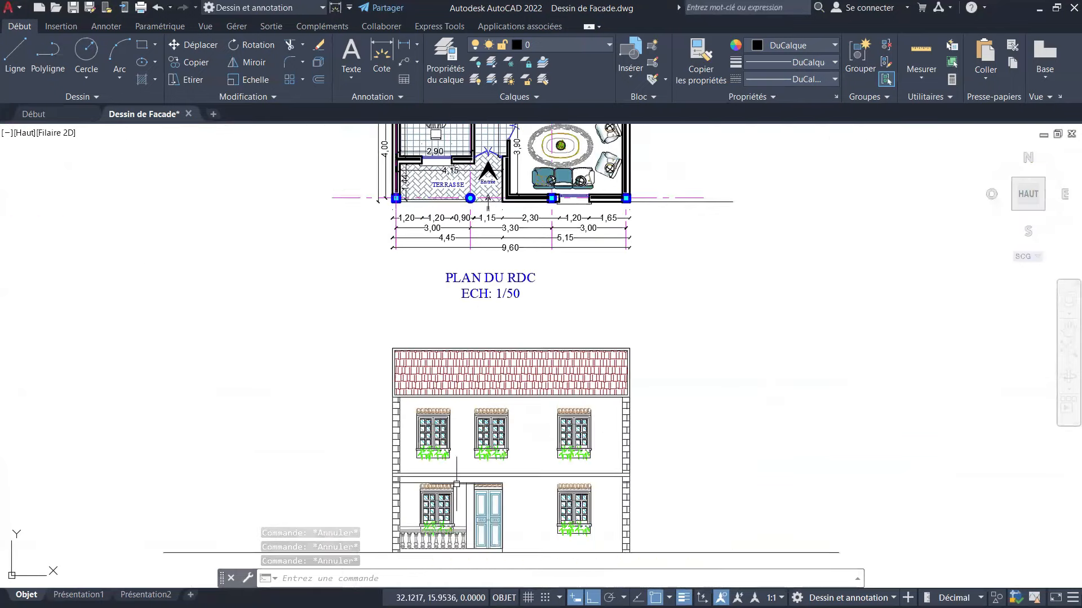
pyautogui.scroll(4, 461, 494)
pyautogui.scroll(2, 495, 429)
pyautogui.scroll(-2, 507, 374)
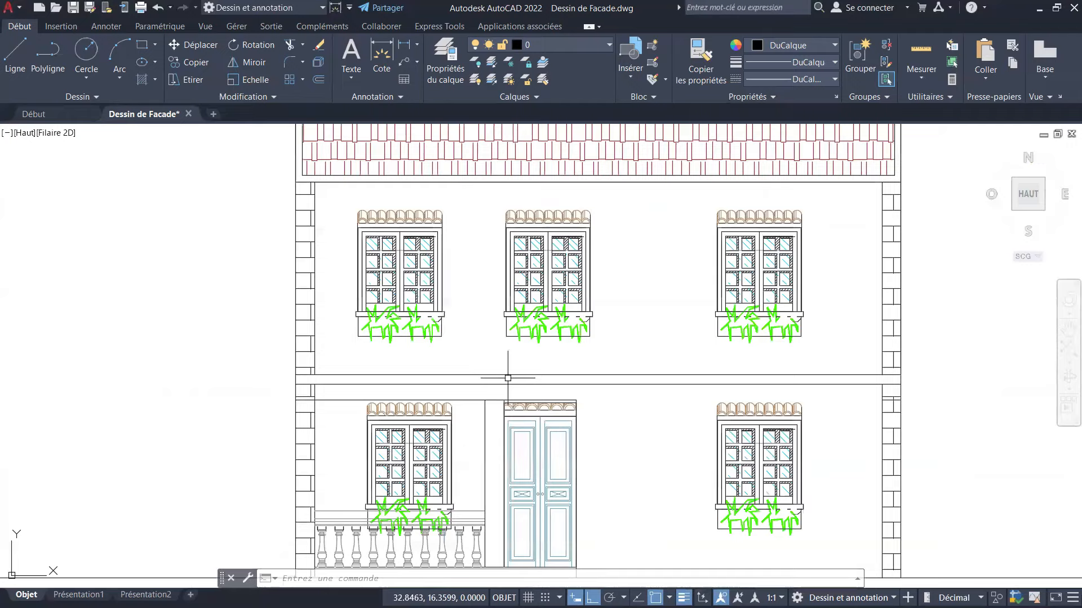
pyautogui.scroll(2, 485, 359)
pyautogui.scroll(-2, 485, 358)
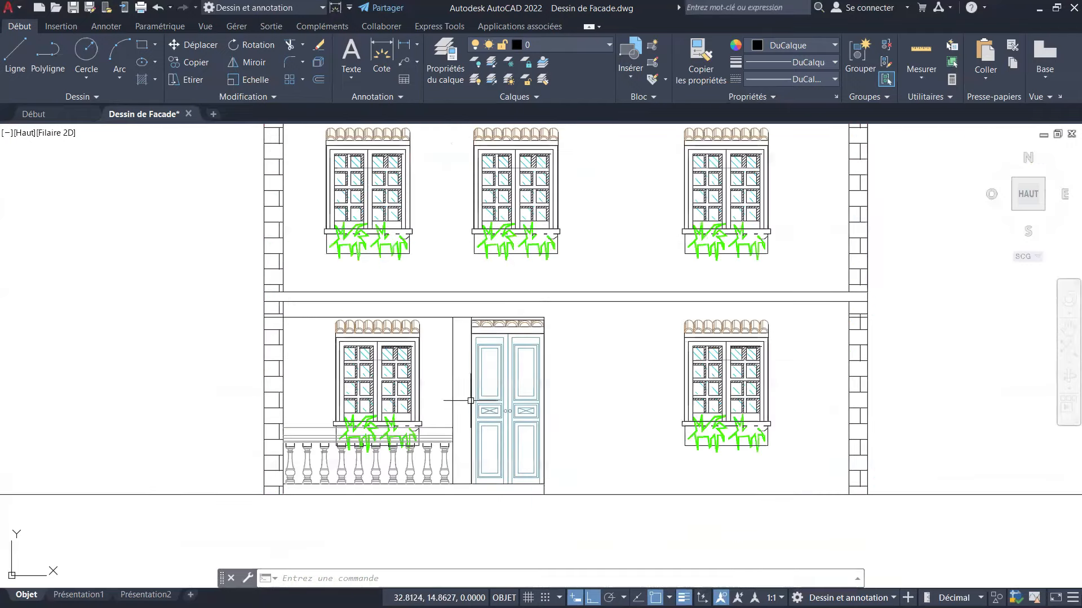
pyautogui.scroll(4, 471, 400)
pyautogui.press('Escape')
pyautogui.press('Escape')
pyautogui.press('Escape')
pyautogui.click(16, 65)
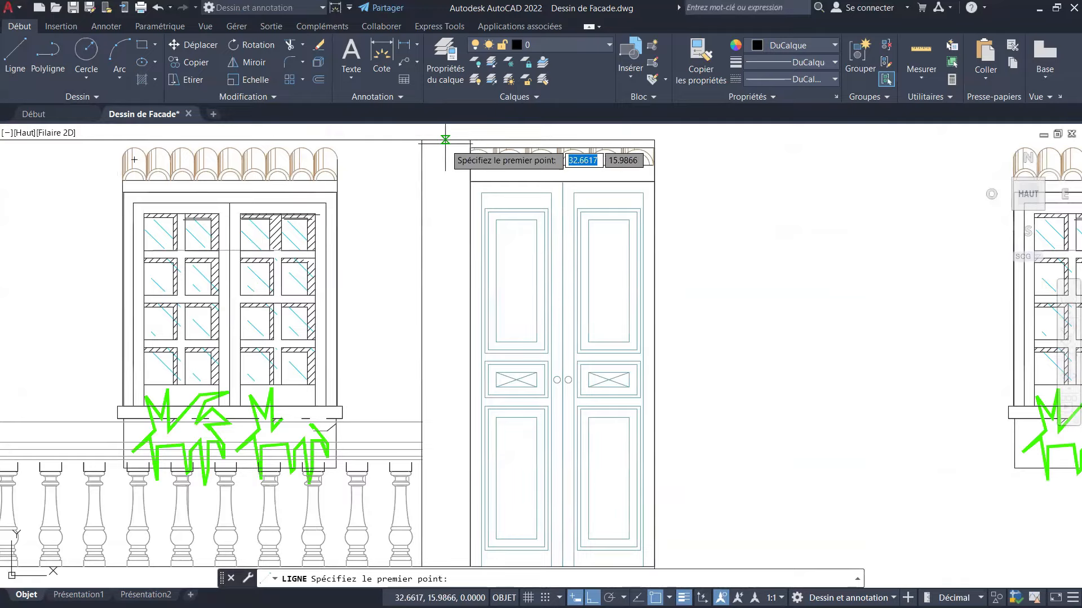
pyautogui.scroll(-8, 445, 264)
pyautogui.scroll(10, 445, 263)
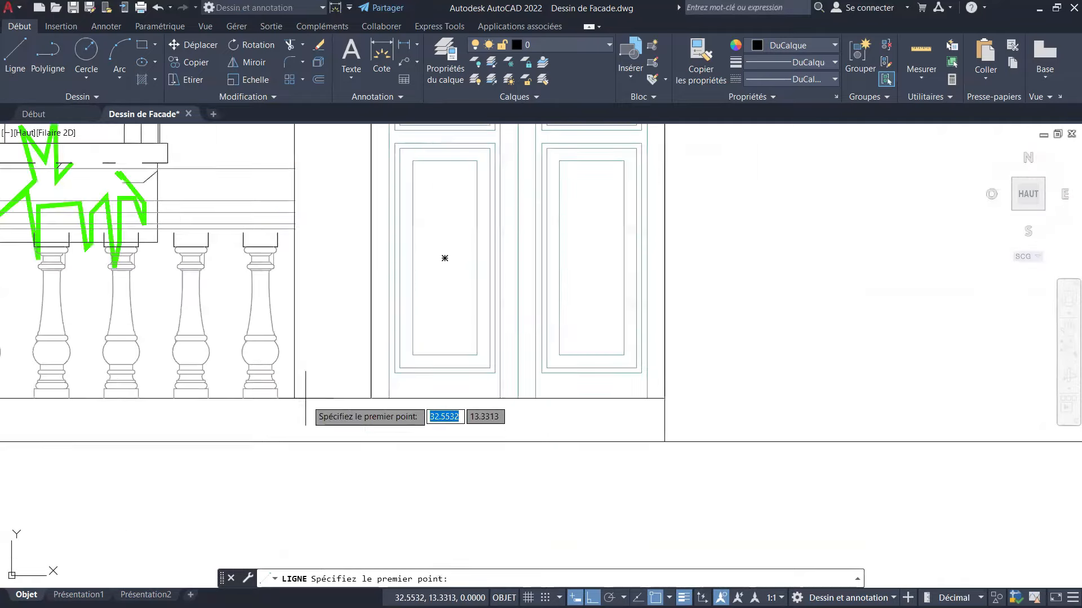
pyautogui.click(330, 398)
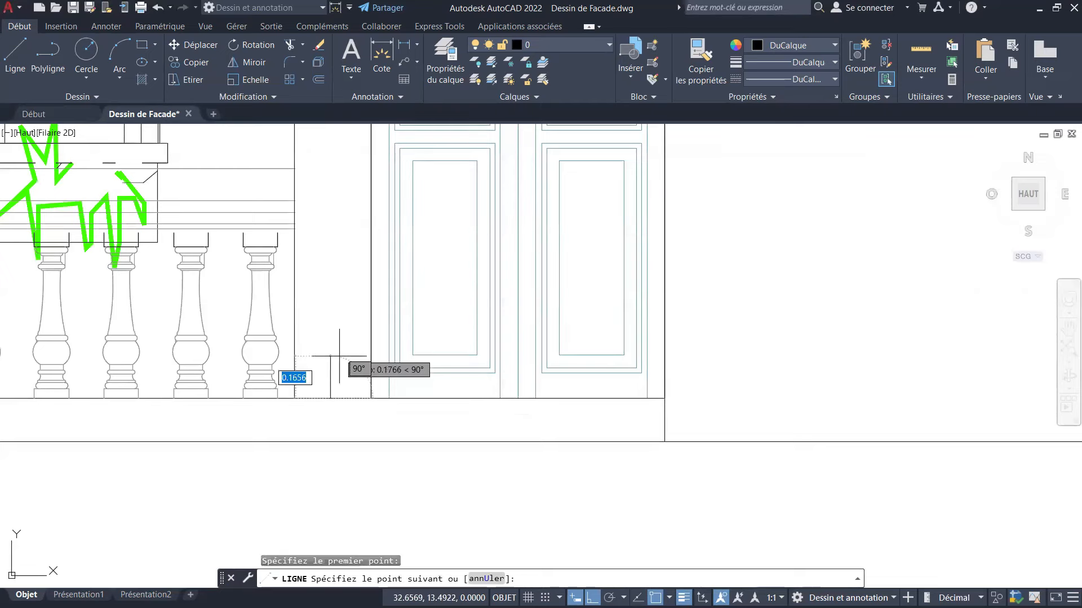
pyautogui.scroll(-8, 361, 361)
pyautogui.scroll(10, 359, 353)
pyautogui.scroll(-2, 360, 372)
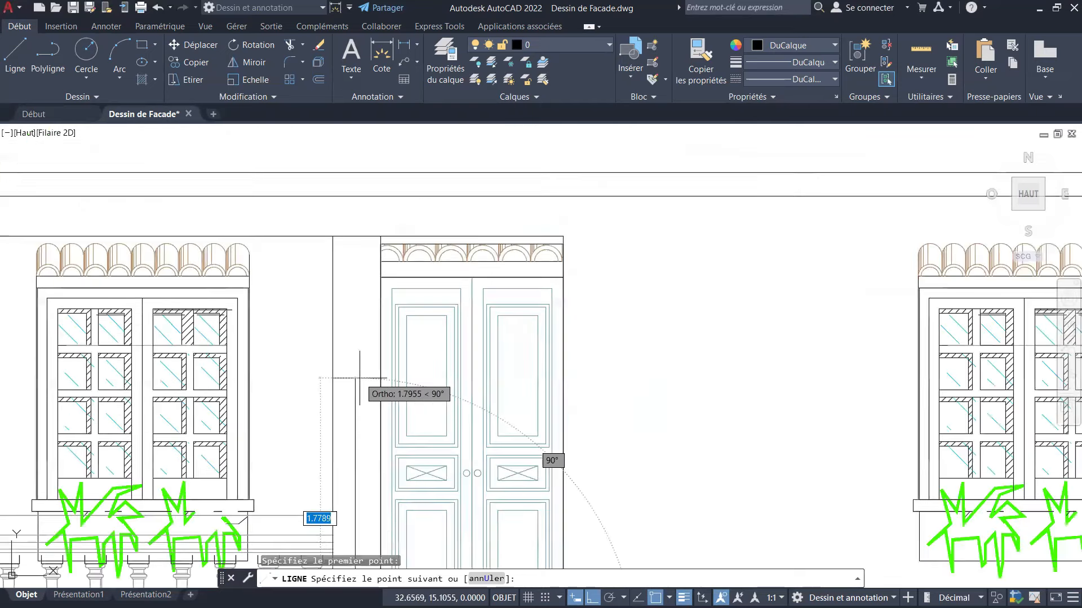
pyautogui.scroll(4, 352, 265)
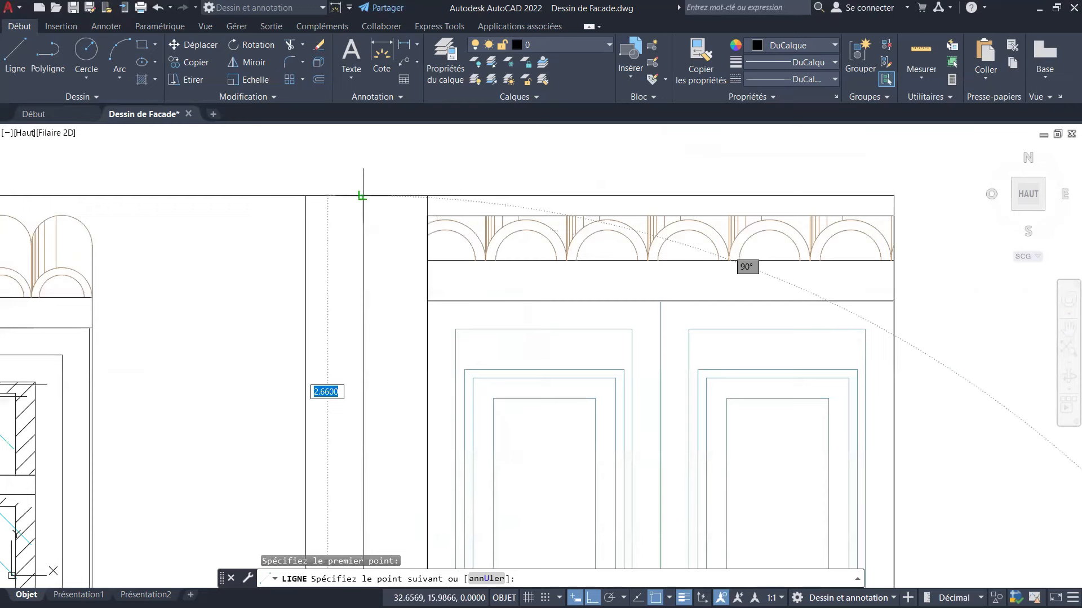
pyautogui.press('Escape')
pyautogui.press('Escape')
pyautogui.press('Escape')
pyautogui.press('Escape')
# Copy the terrace column's left edge 0.15 to the right to form the column's vertical centre line.
pyautogui.click(188, 66)
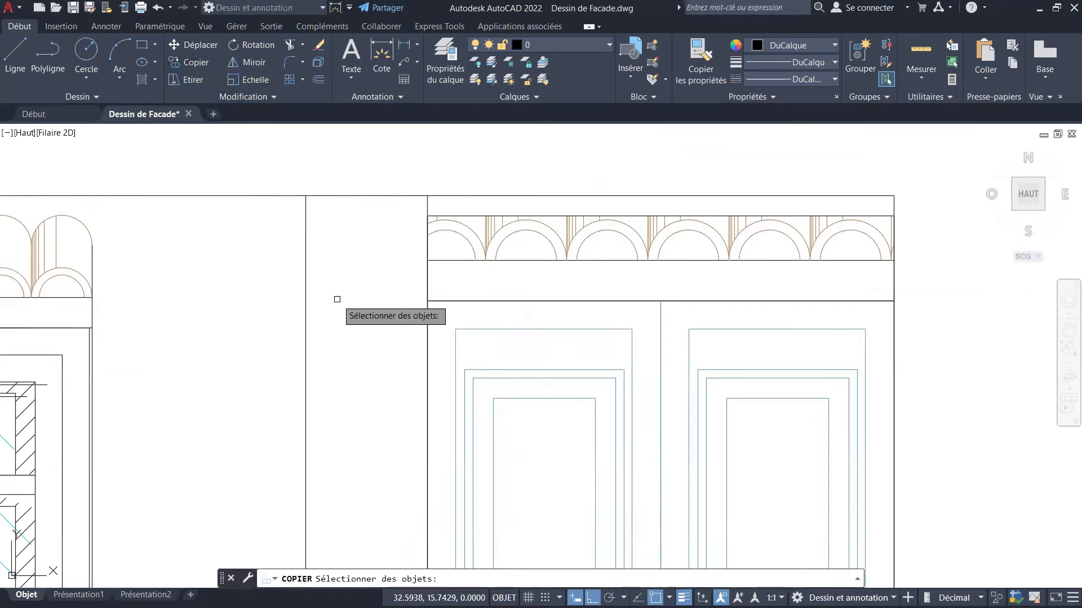
pyautogui.click(305, 336)
pyautogui.press('Return')
pyautogui.click(304, 195)
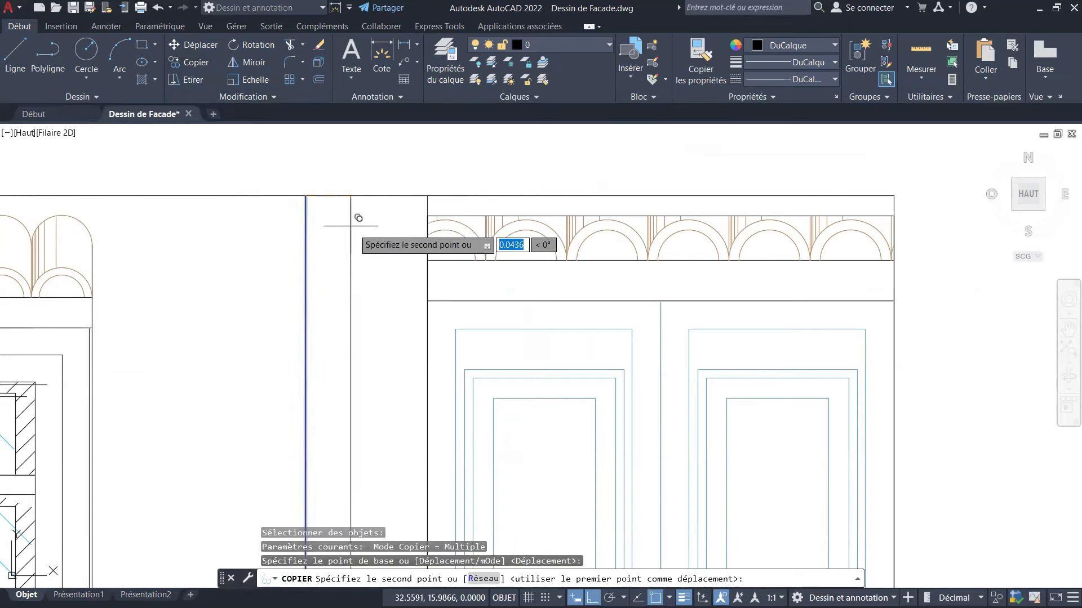
pyautogui.write('.1')
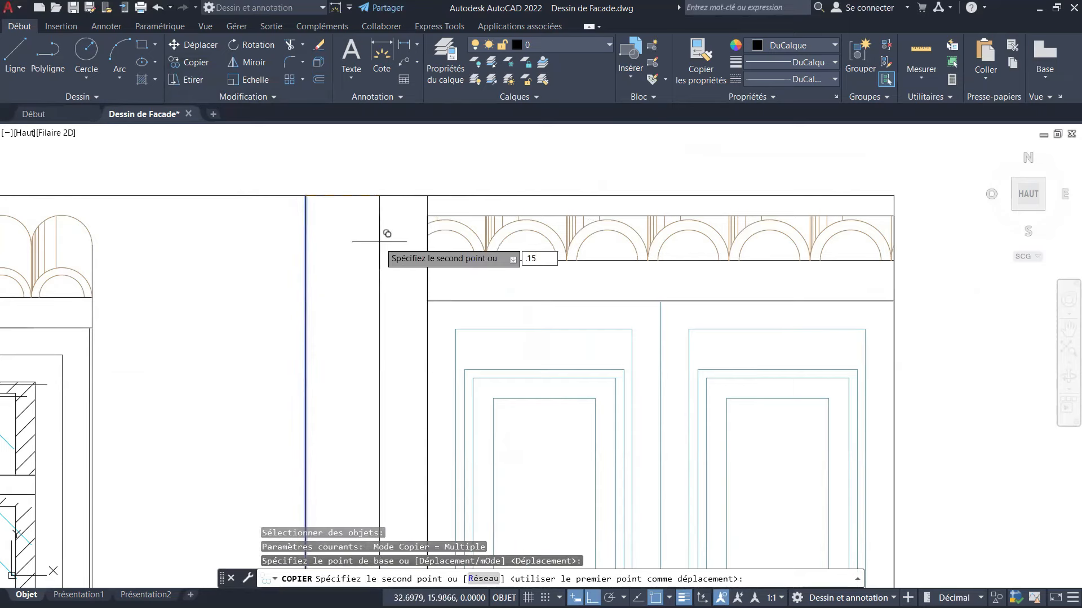
pyautogui.write('5')
pyautogui.press('Return')
pyautogui.scroll(2, 387, 234)
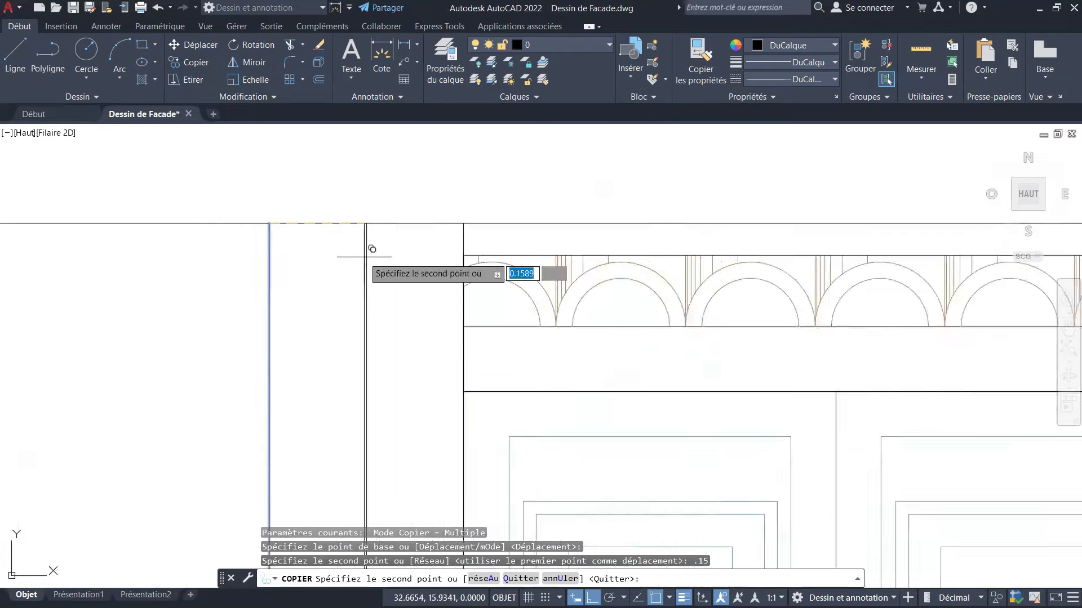
pyautogui.scroll(3, 371, 249)
pyautogui.scroll(-3, 429, 270)
pyautogui.scroll(2, 410, 203)
pyautogui.scroll(-1, 442, 251)
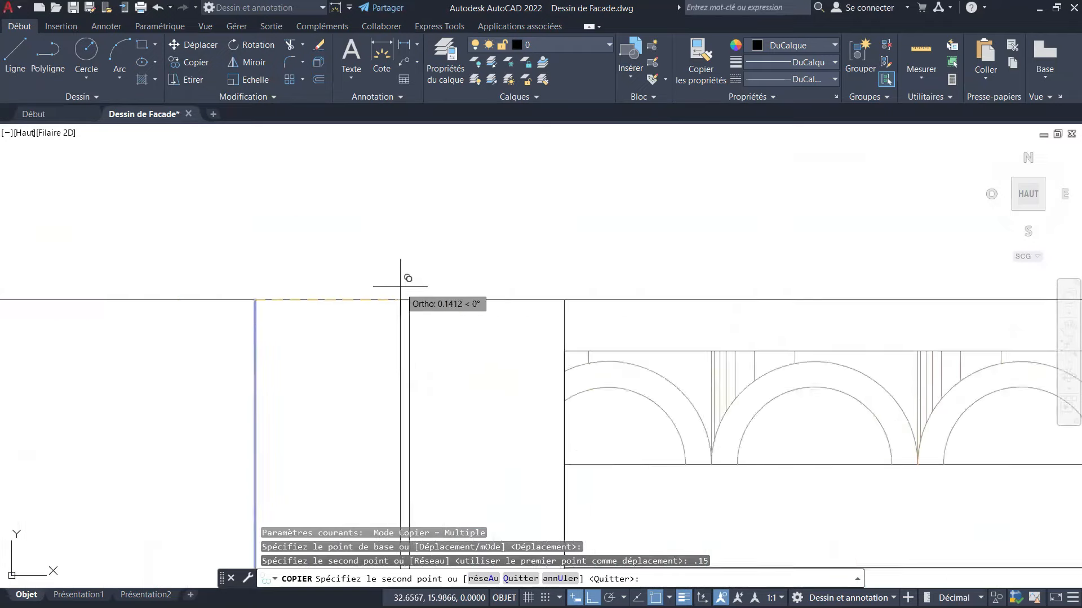
pyautogui.scroll(2, 400, 281)
pyautogui.press('Escape')
pyautogui.press('Escape')
pyautogui.press('Escape')
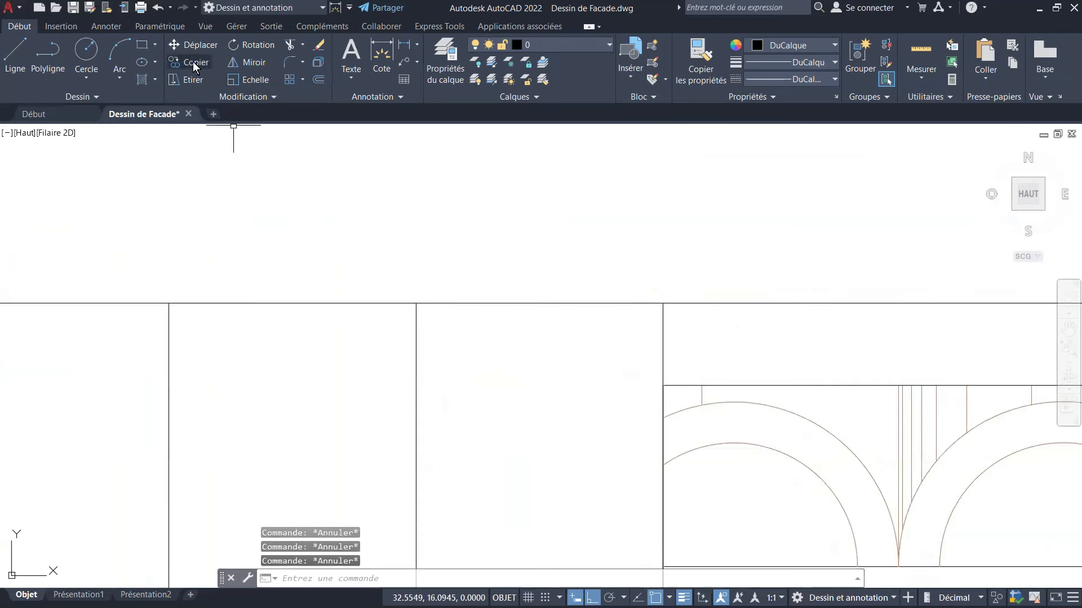
# Copy the column's centre line four times toward its left edge at narrowing intervals, from about 0.075 to 0.14 away, as shading lines.
pyautogui.click(193, 62)
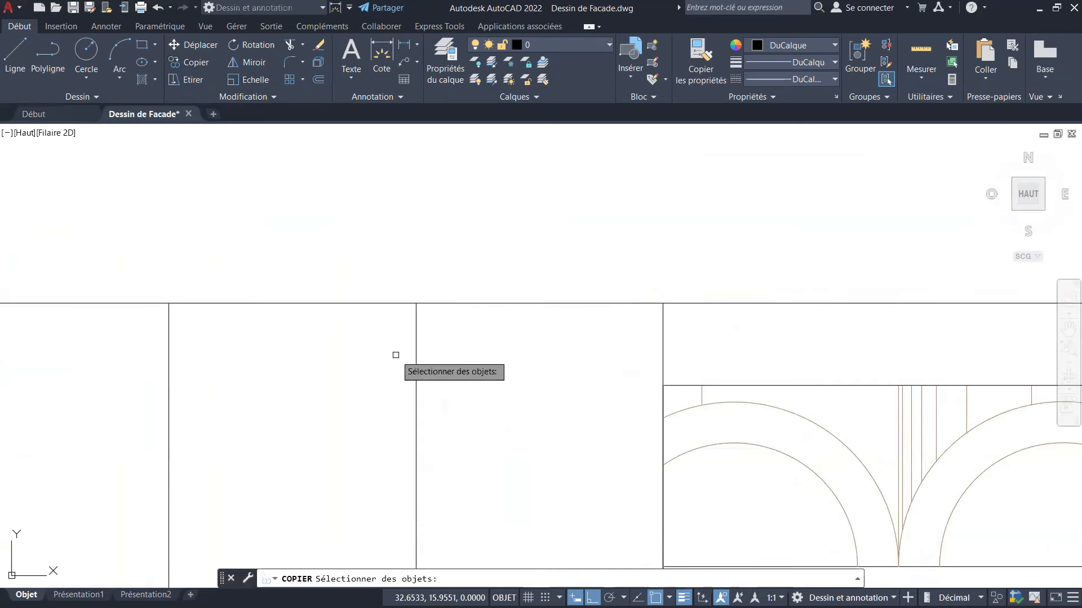
pyautogui.click(416, 386)
pyautogui.press('Return')
pyautogui.click(416, 304)
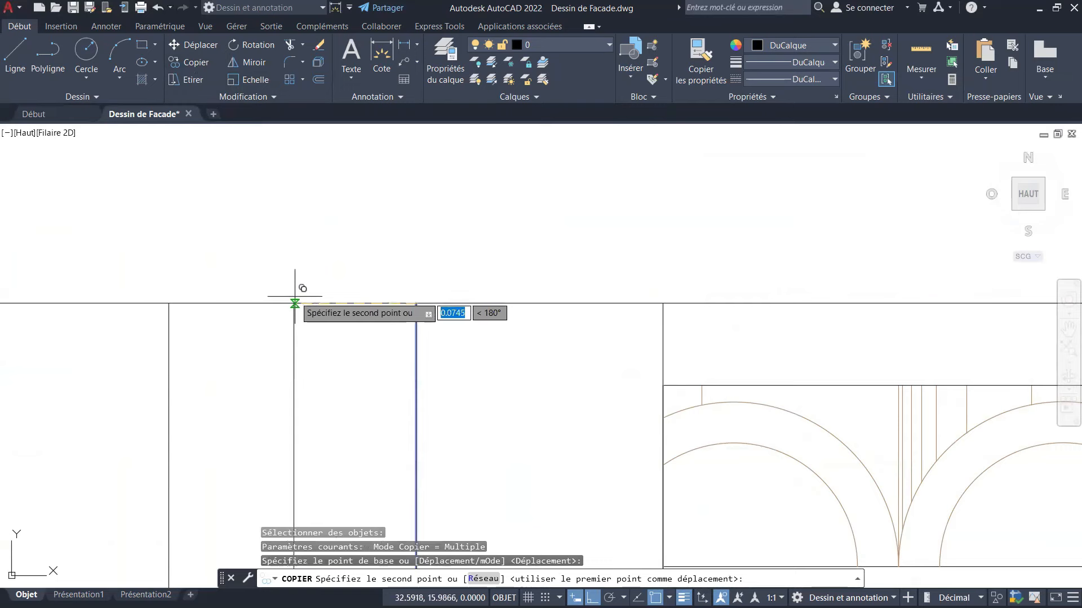
pyautogui.click(293, 304)
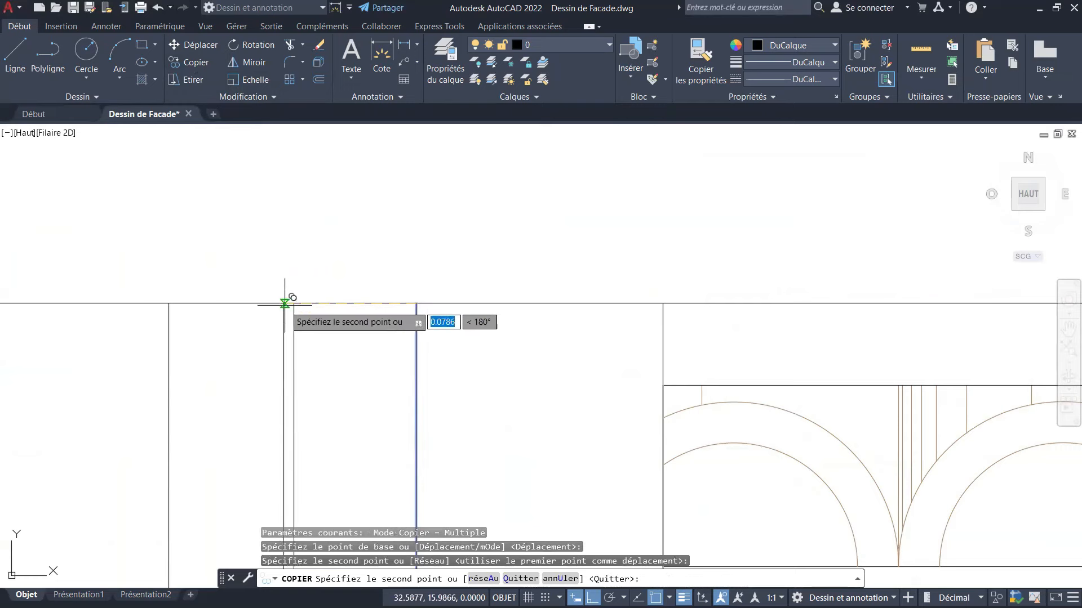
pyautogui.click(232, 303)
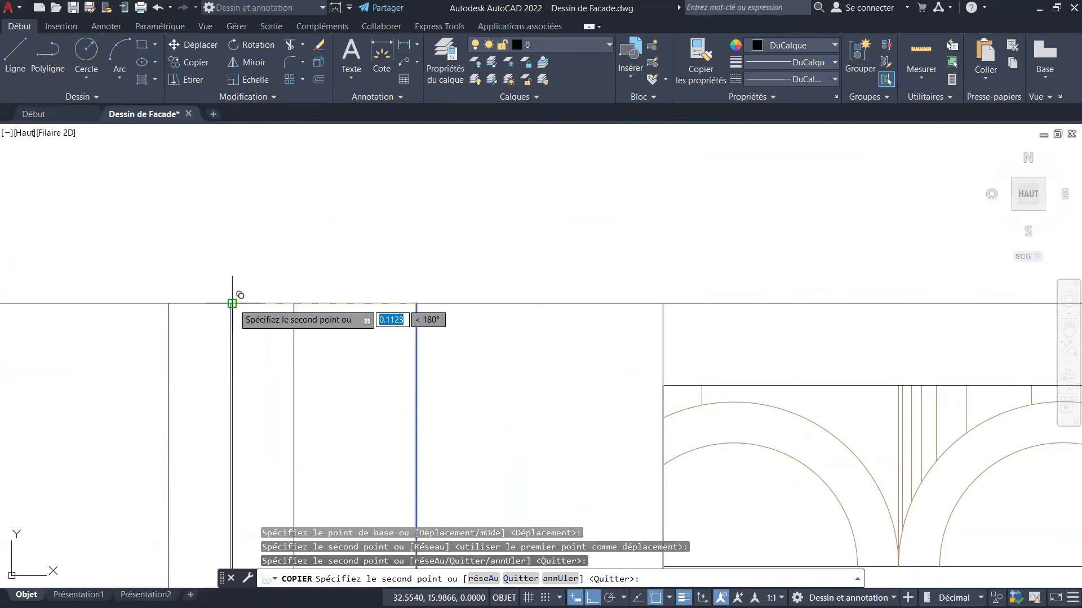
pyautogui.click(203, 304)
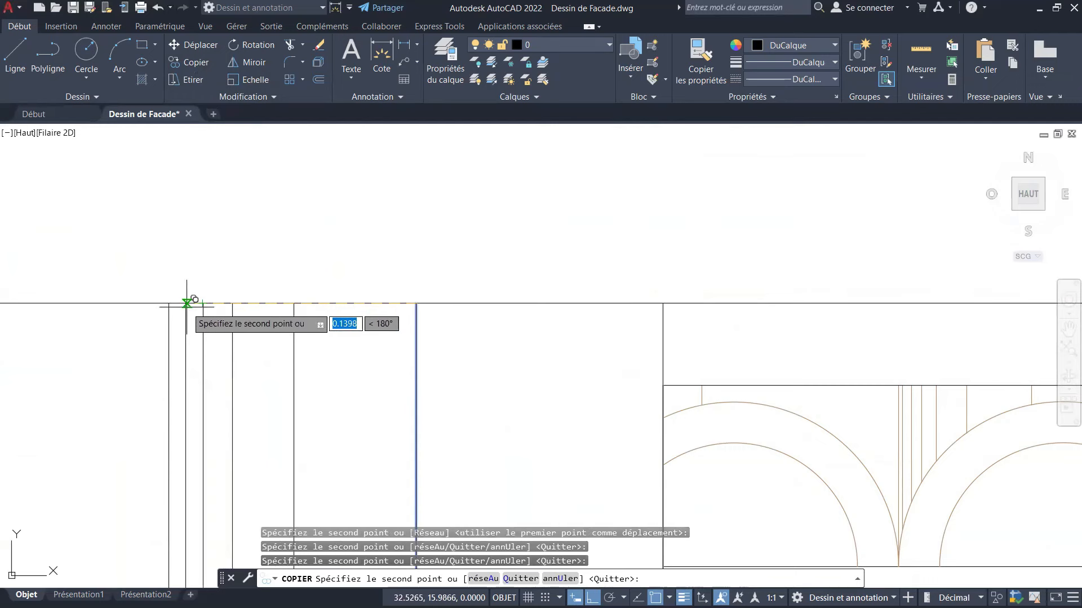
pyautogui.click(186, 304)
pyautogui.press('Escape')
pyautogui.press('Escape')
pyautogui.press('Escape')
pyautogui.press('Escape')
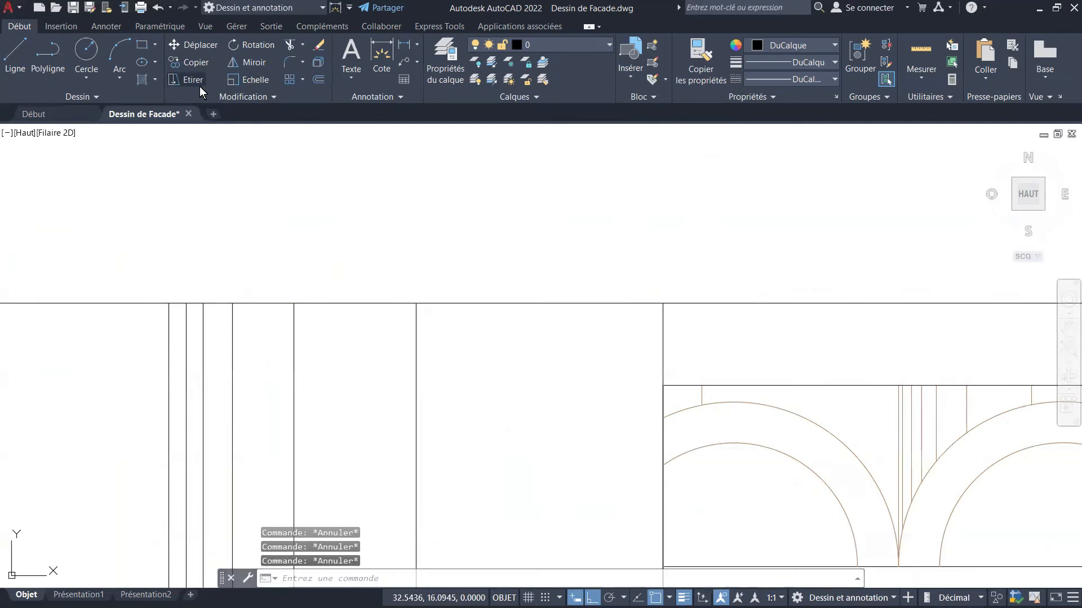
# Mirror the four shading lines about the column's centre line, keeping the source lines.
pyautogui.click(243, 63)
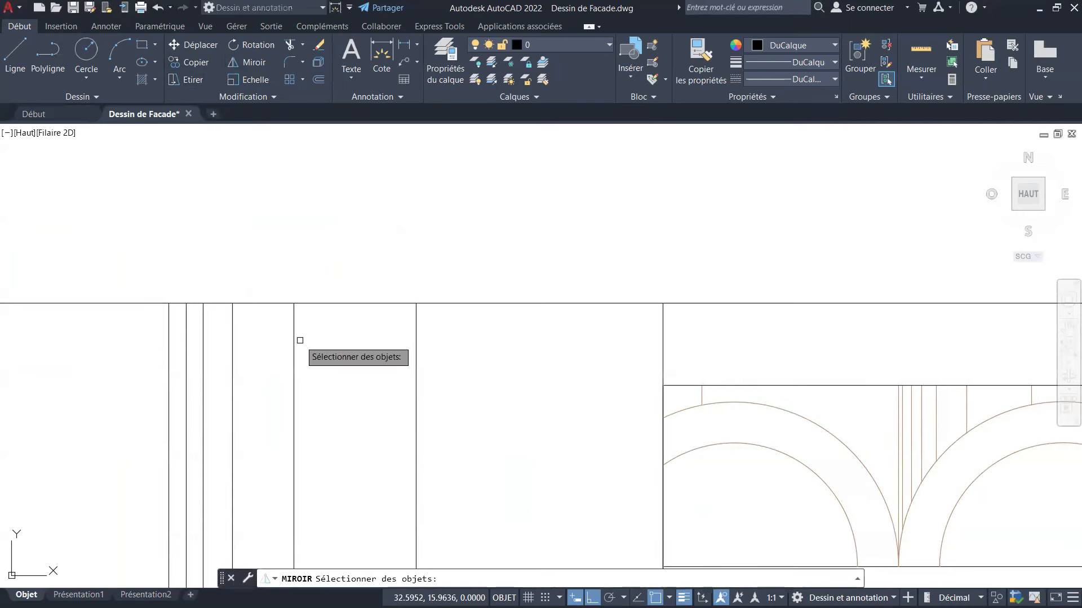
pyautogui.click(322, 313)
pyautogui.click(184, 423)
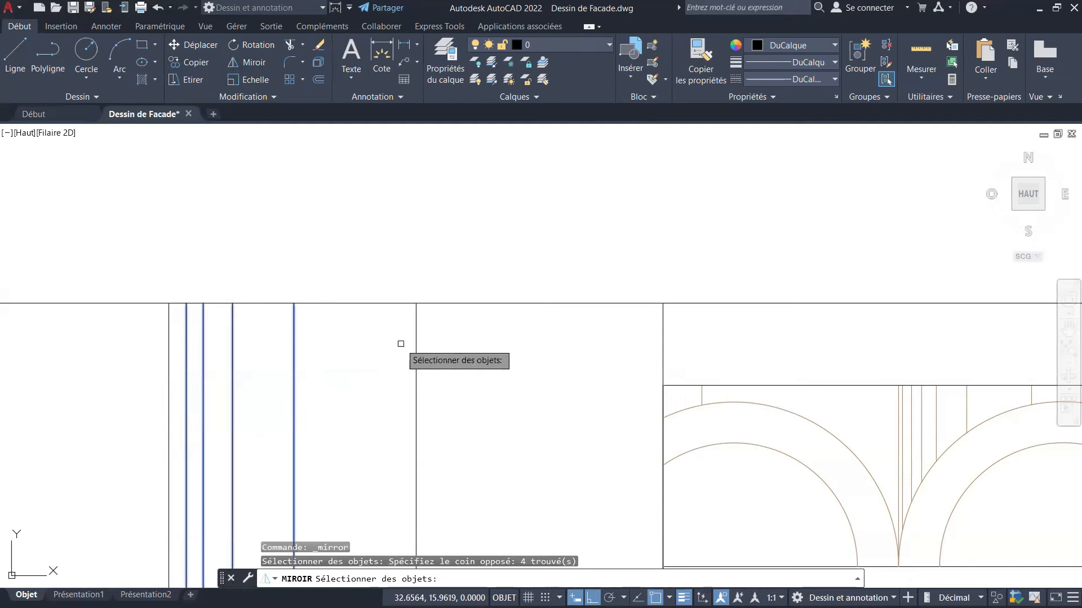
pyautogui.press('Return')
pyautogui.click(415, 321)
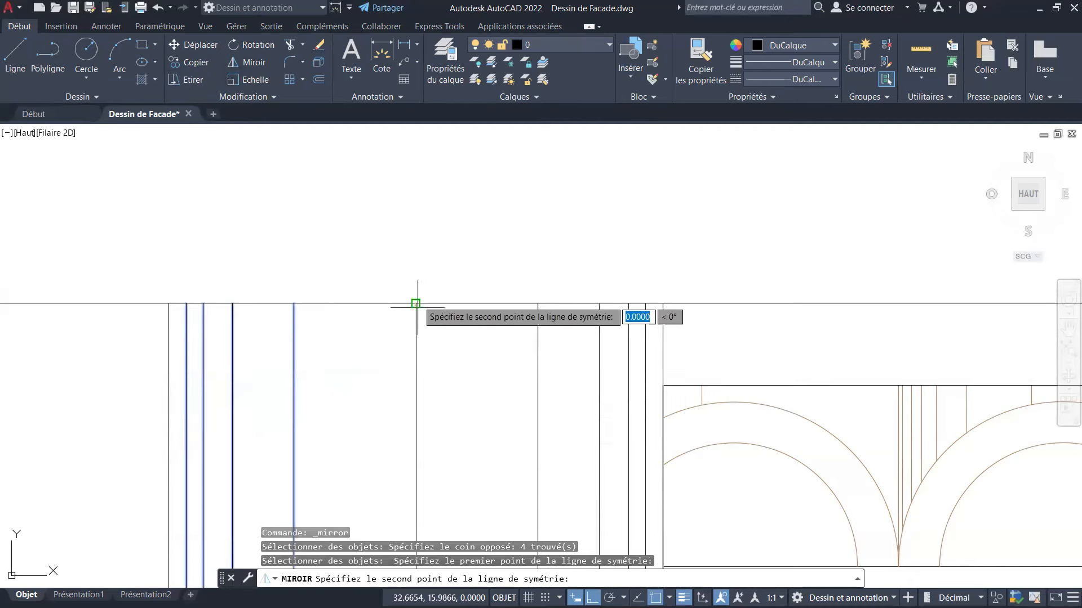
pyautogui.scroll(-4, 416, 304)
pyautogui.scroll(4, 421, 282)
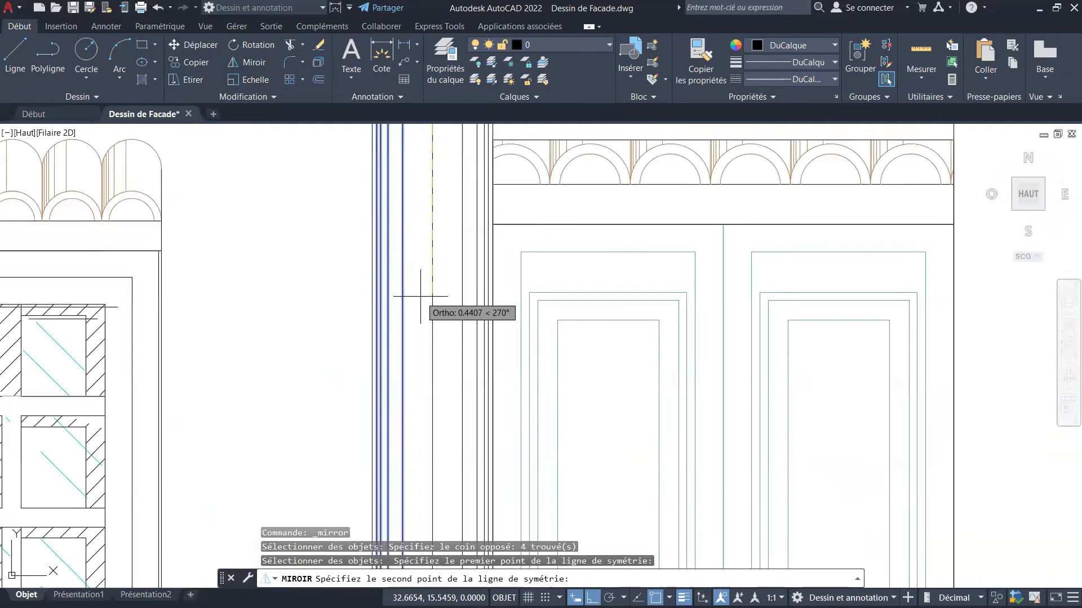
pyautogui.click(434, 439)
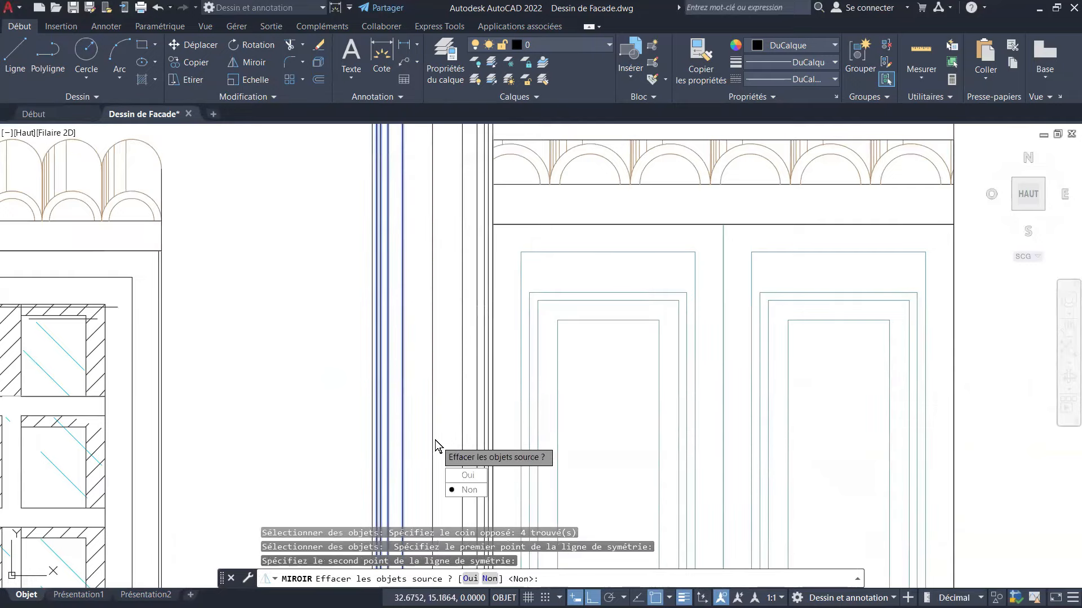
pyautogui.click(465, 489)
pyautogui.scroll(-3, 430, 440)
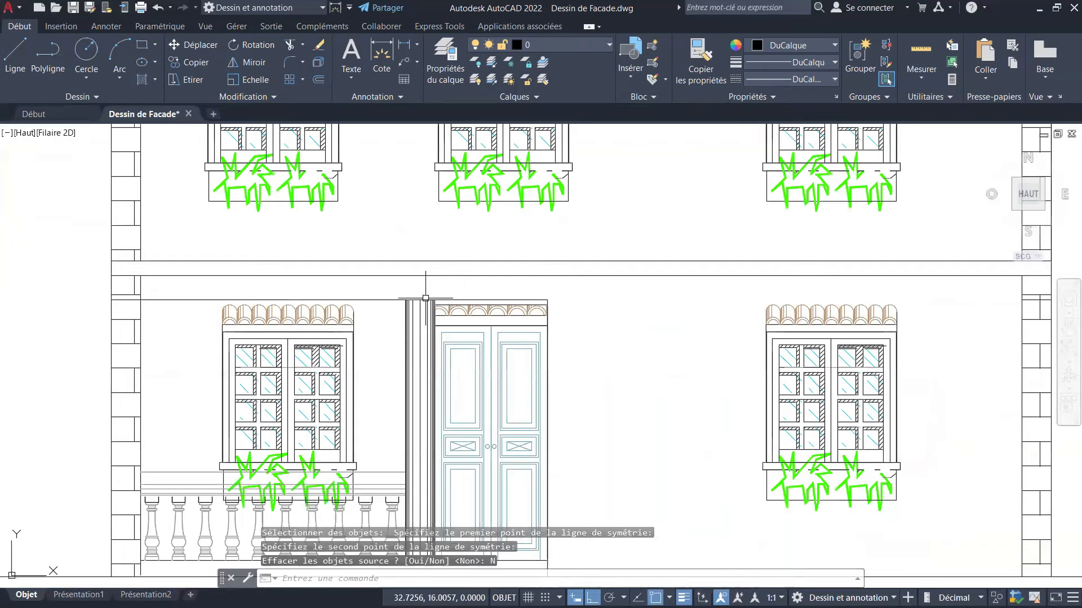
pyautogui.moveTo(418, 249); pyautogui.dragTo(477, 292, button='middle')
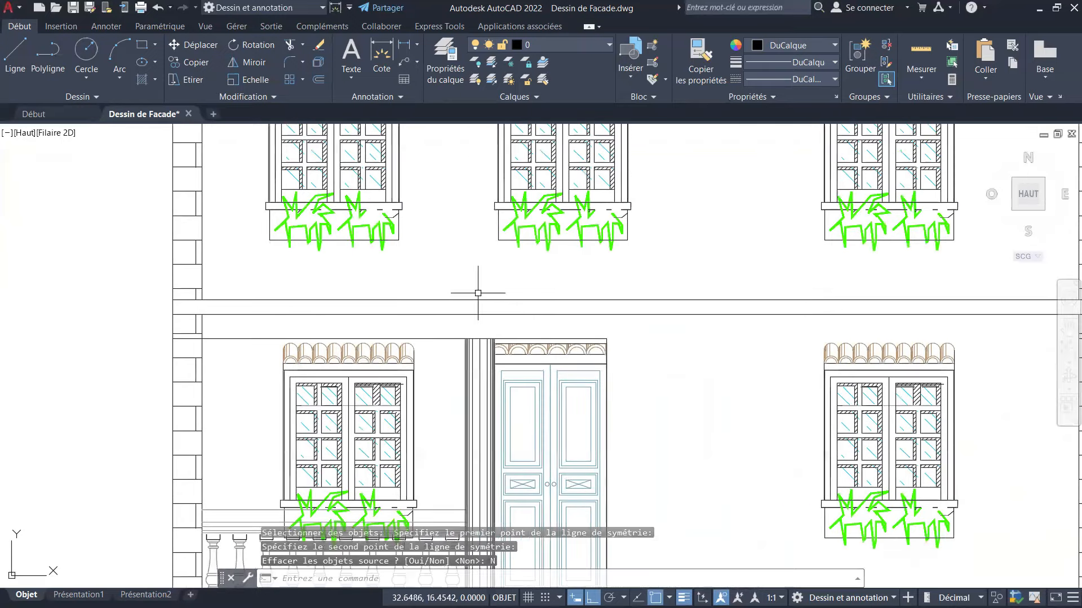
# Check the shaded column on the facade and save the drawing.
pyautogui.hotkey('ctrl', 'z')
pyautogui.hotkey('ctrl', 'z')
pyautogui.hotkey('ctrl', 'z')
pyautogui.scroll(2, 379, 220)
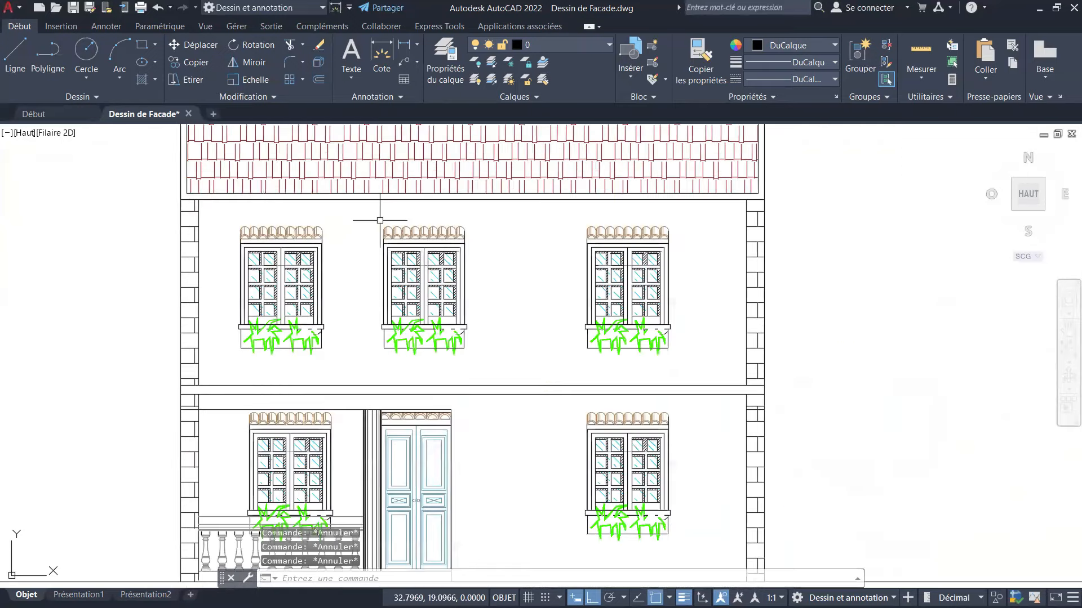
pyautogui.scroll(-2, 526, 297)
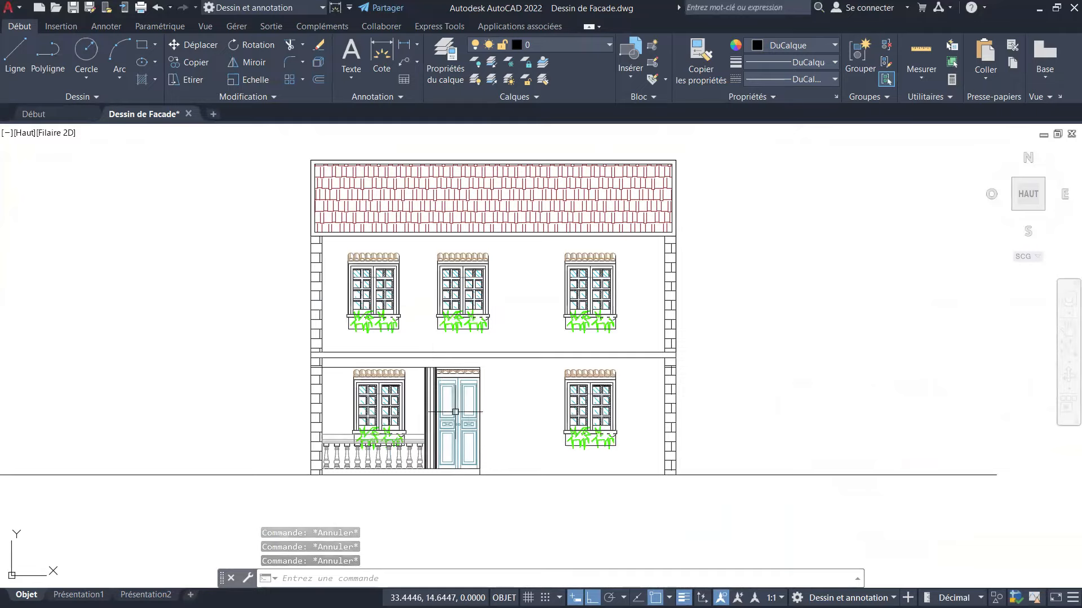
pyautogui.scroll(4, 431, 355)
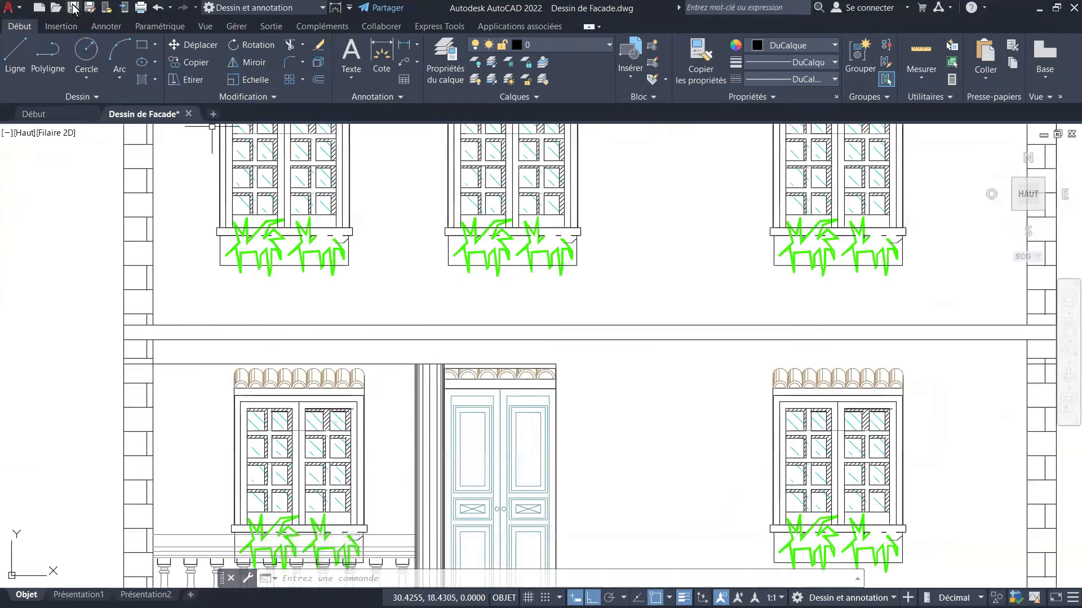
pyautogui.scroll(-2, 504, 338)
pyautogui.hotkey('ctrl', 's')
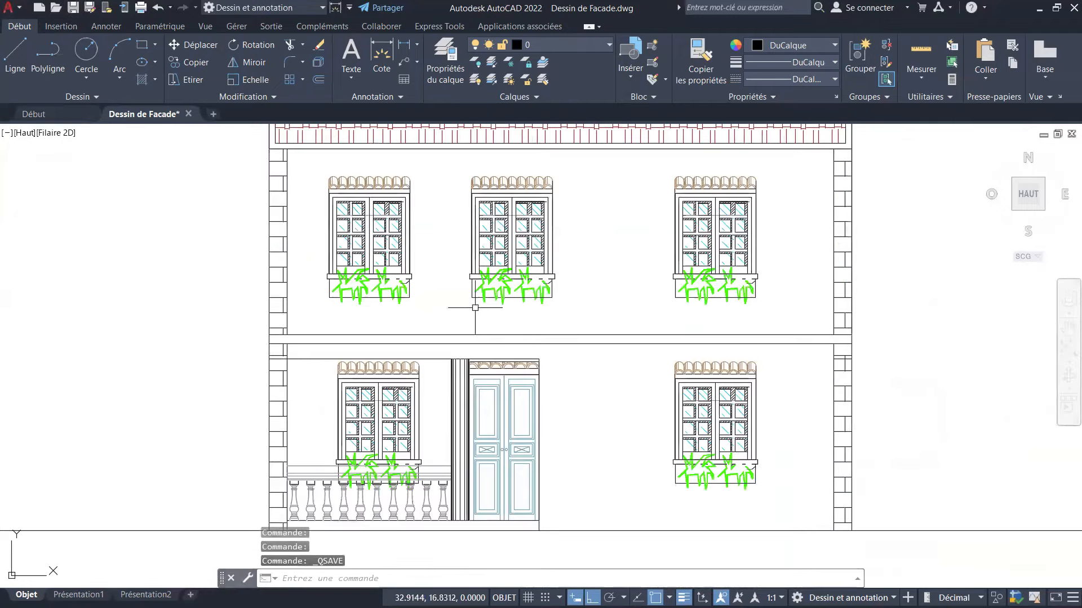
# Examine the upper-floor windows and the wall area between them and the roof edge.
pyautogui.scroll(-2, 476, 303)
pyautogui.scroll(4, 479, 253)
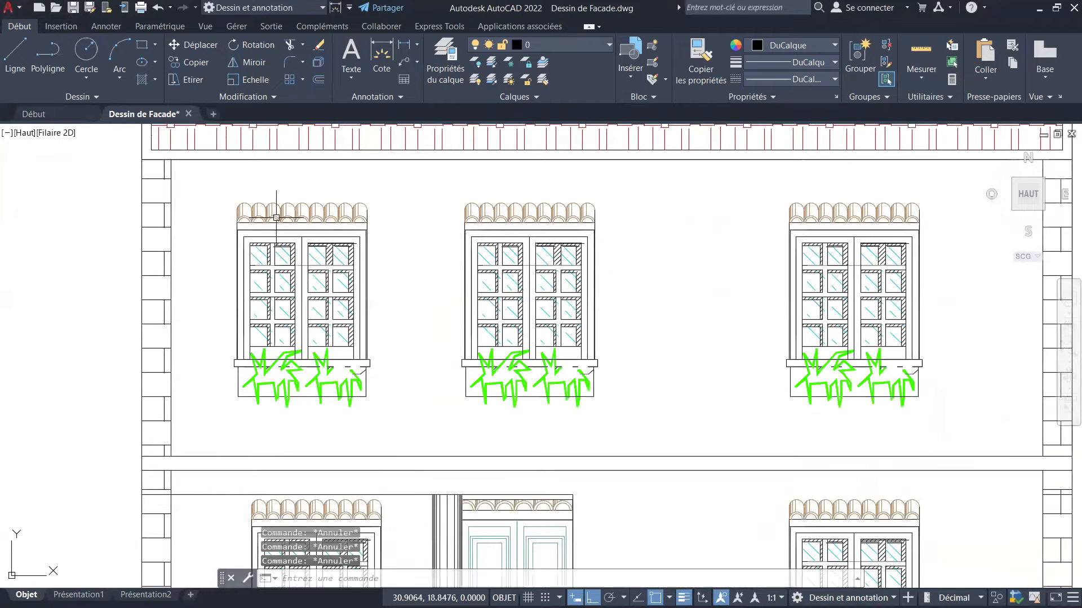
pyautogui.scroll(2, 276, 217)
pyautogui.scroll(-2, 410, 227)
pyautogui.scroll(2, 410, 227)
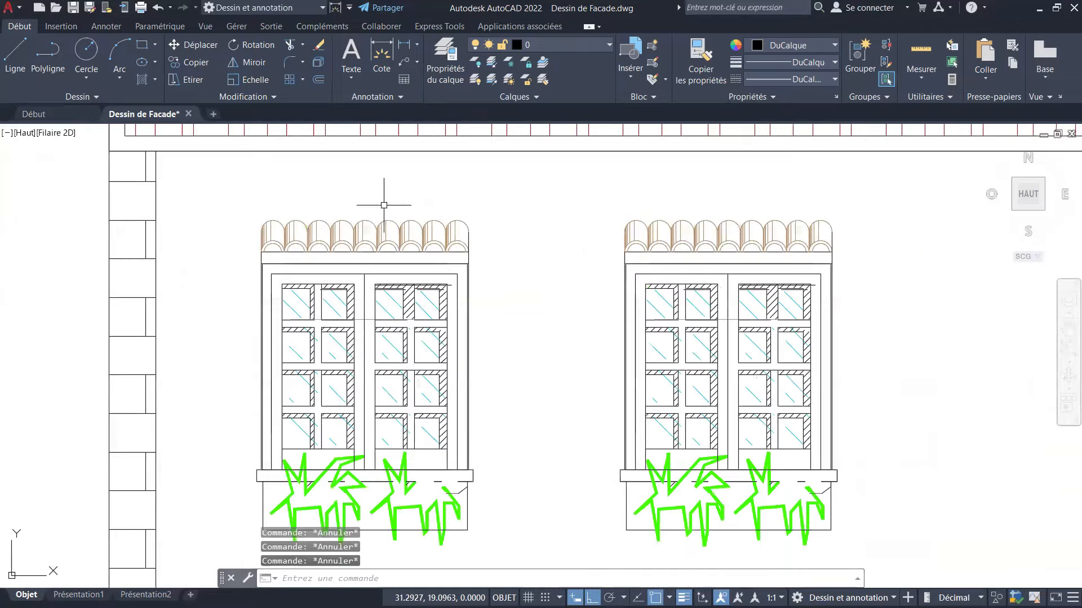
pyautogui.scroll(-2, 382, 202)
pyautogui.moveTo(338, 189); pyautogui.dragTo(302, 230, button='middle')
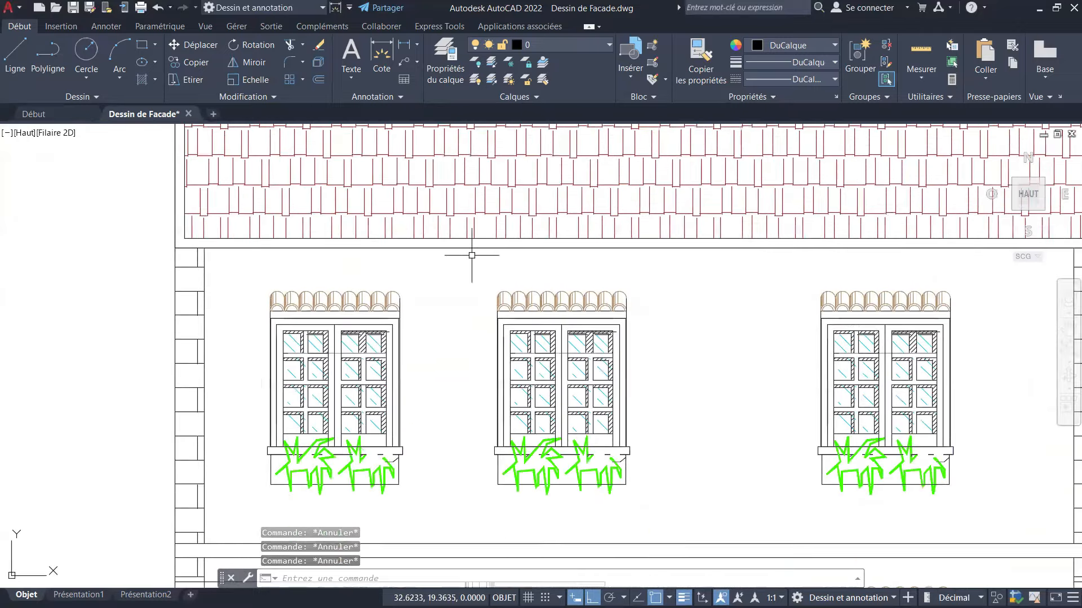
pyautogui.scroll(-2, 472, 255)
pyautogui.scroll(1, 435, 248)
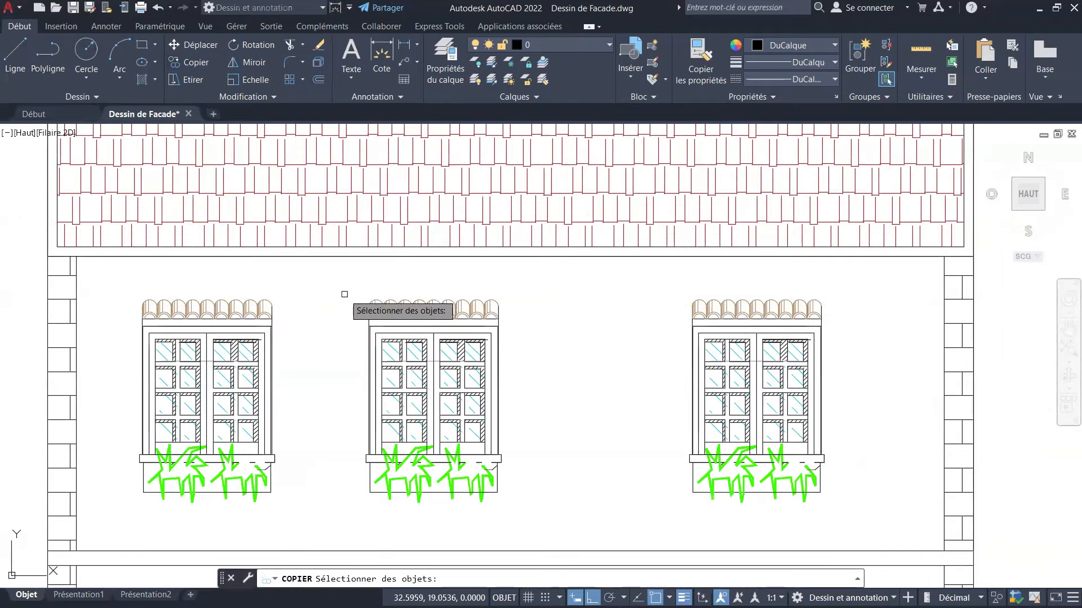
pyautogui.click(355, 256)
pyautogui.press('Return')
pyautogui.press('Escape')
pyautogui.press('Escape')
pyautogui.press('Escape')
pyautogui.press('Escape')
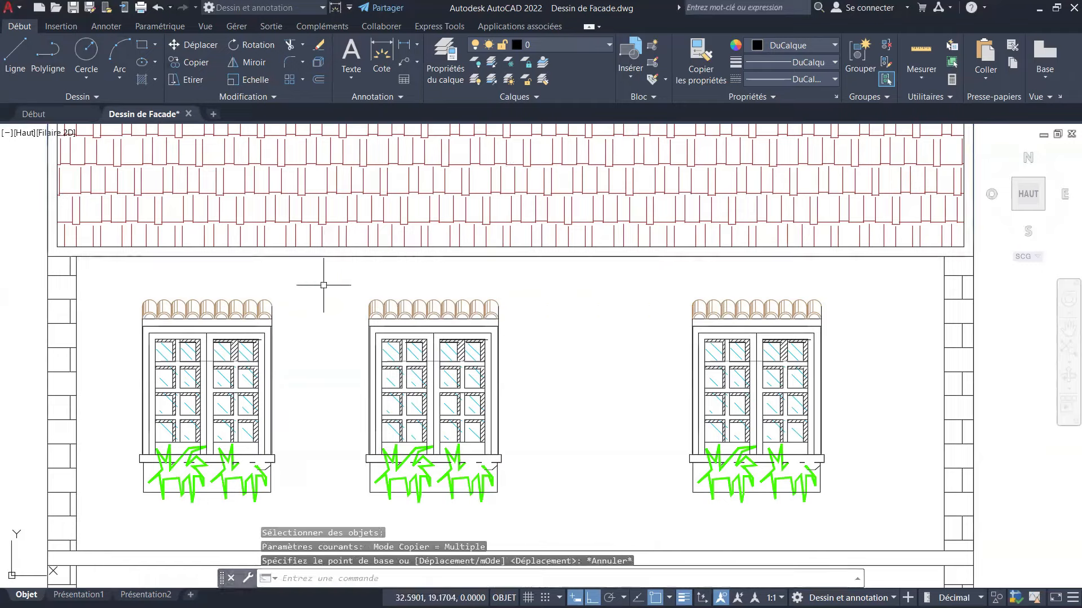
pyautogui.click(8, 68)
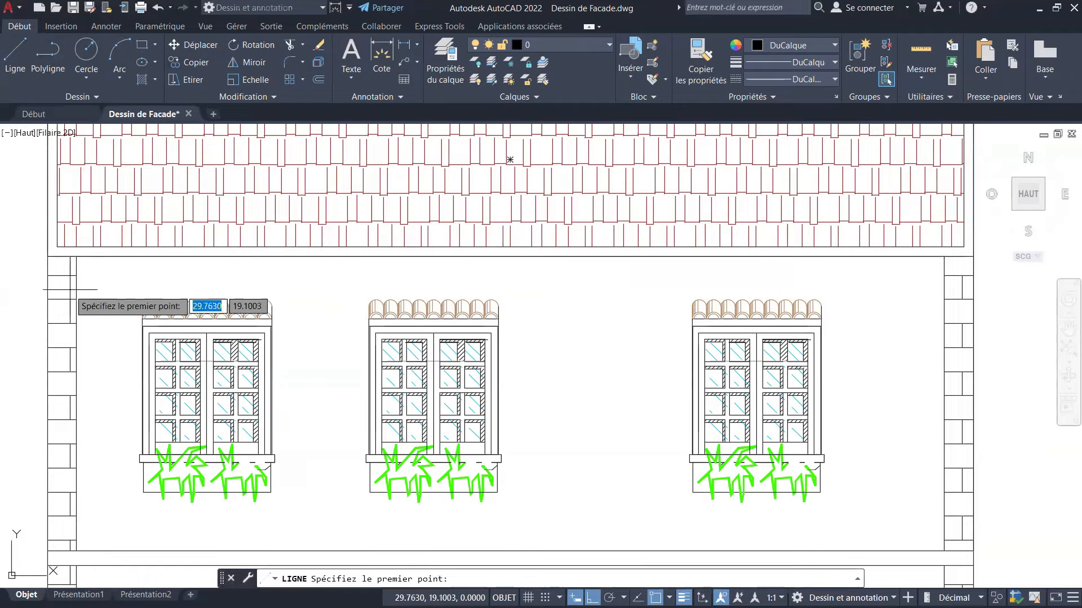
pyautogui.click(48, 257)
pyautogui.scroll(-2, 225, 229)
pyautogui.scroll(6, 439, 242)
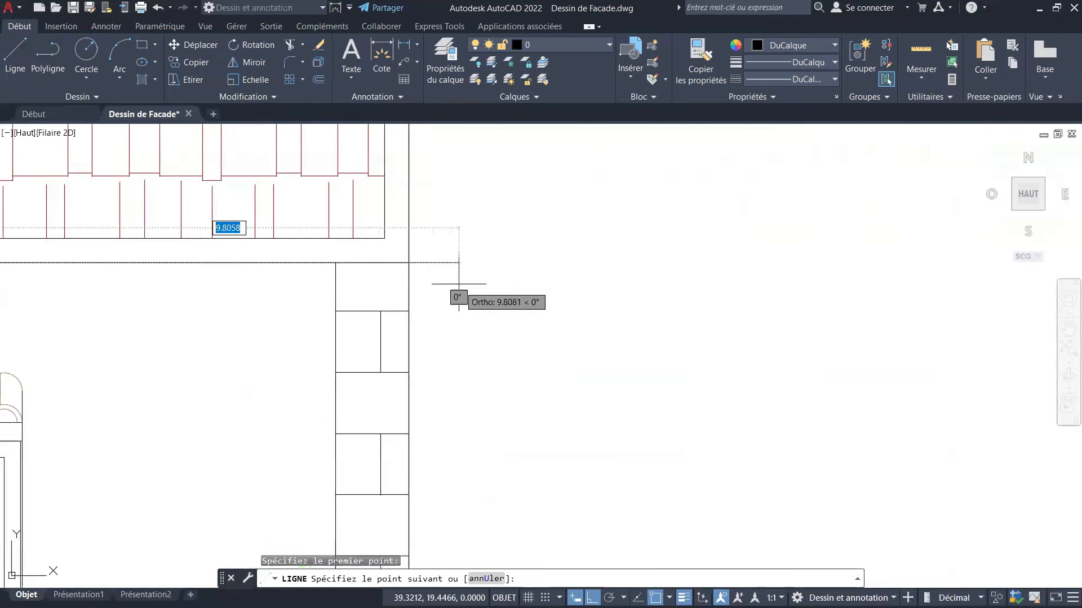
pyautogui.press('Escape')
pyautogui.scroll(-3, 543, 282)
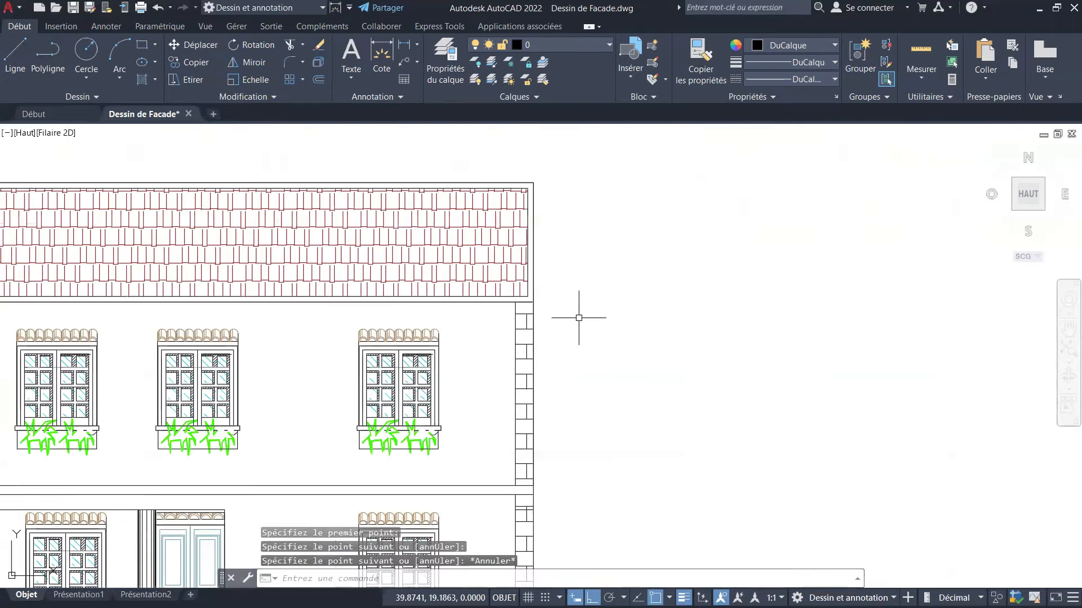
# Copy the horizontal line between the roof and the upper-floor wall 0.15 downward.
pyautogui.scroll(-2, 580, 314)
pyautogui.click(190, 69)
pyautogui.scroll(4, 328, 313)
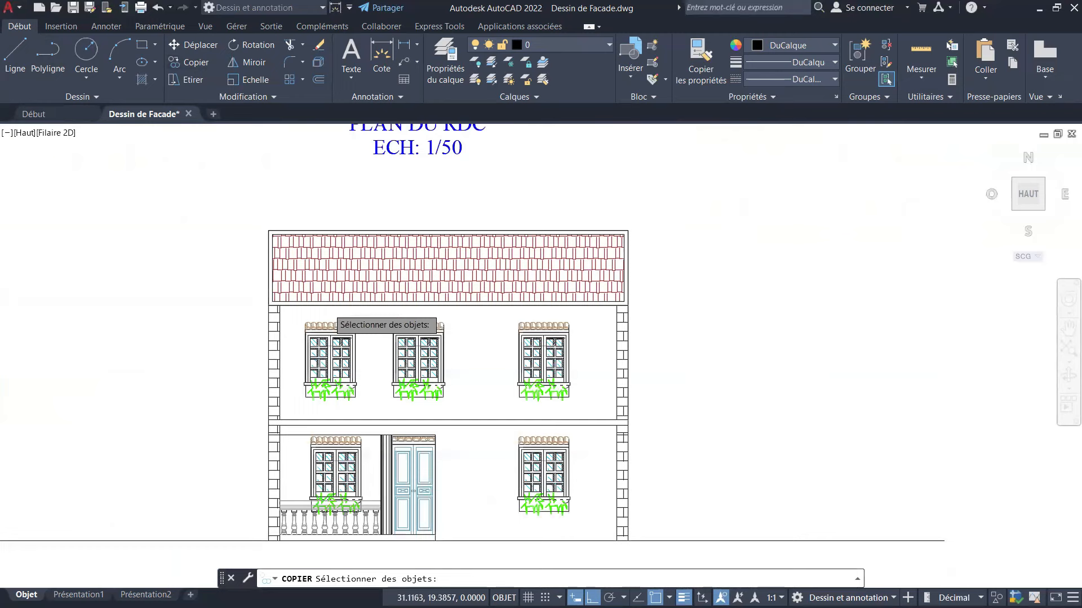
pyautogui.click(327, 315)
pyautogui.press('Return')
pyautogui.click(339, 288)
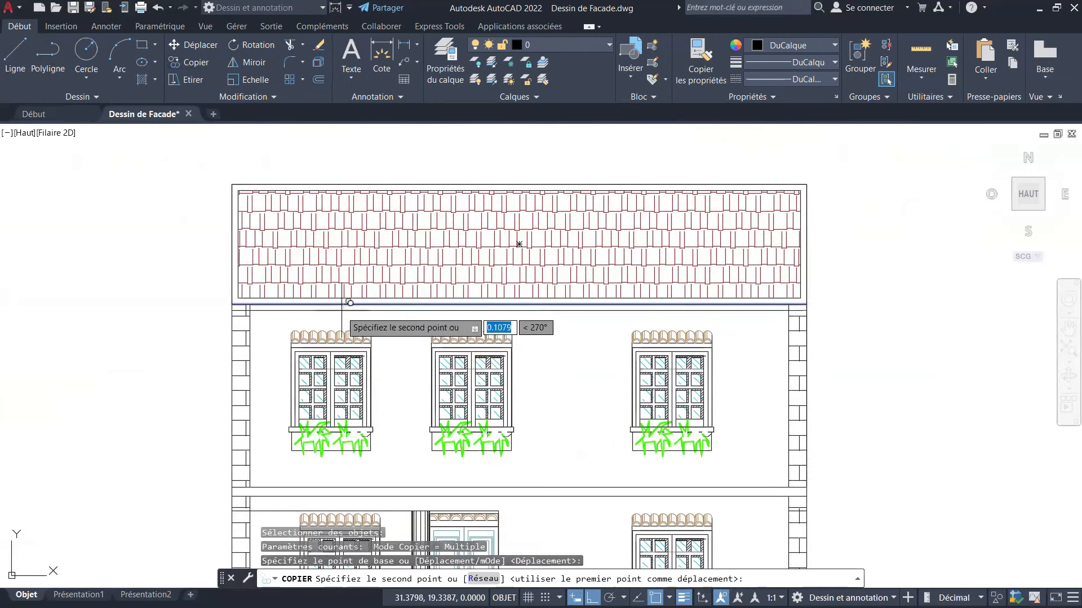
pyautogui.write('.15')
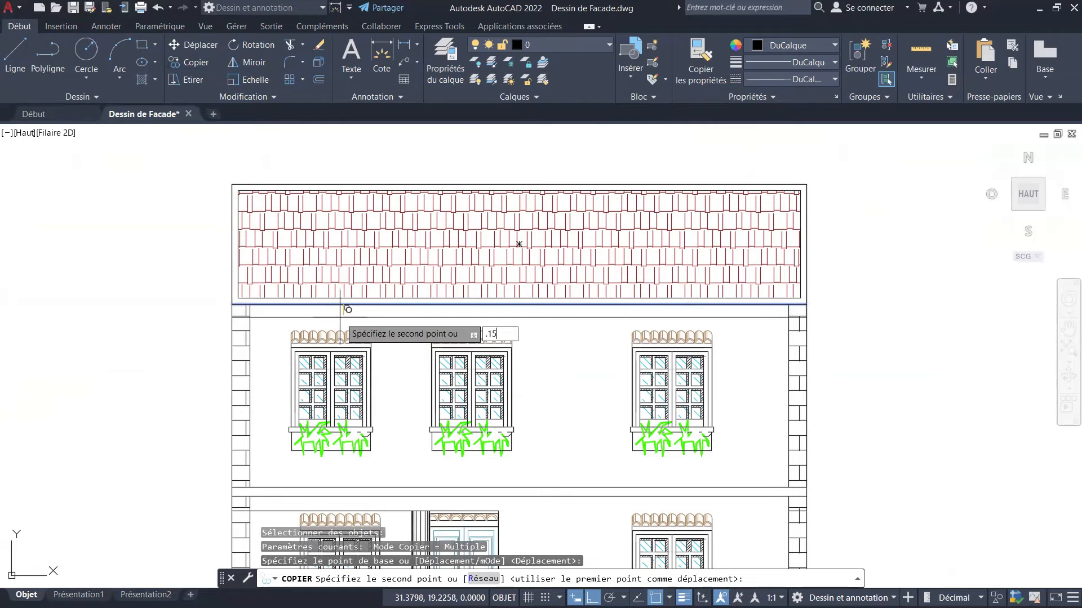
pyautogui.press('Return')
pyautogui.scroll(6, 400, 301)
pyautogui.press('Escape')
pyautogui.press('Escape')
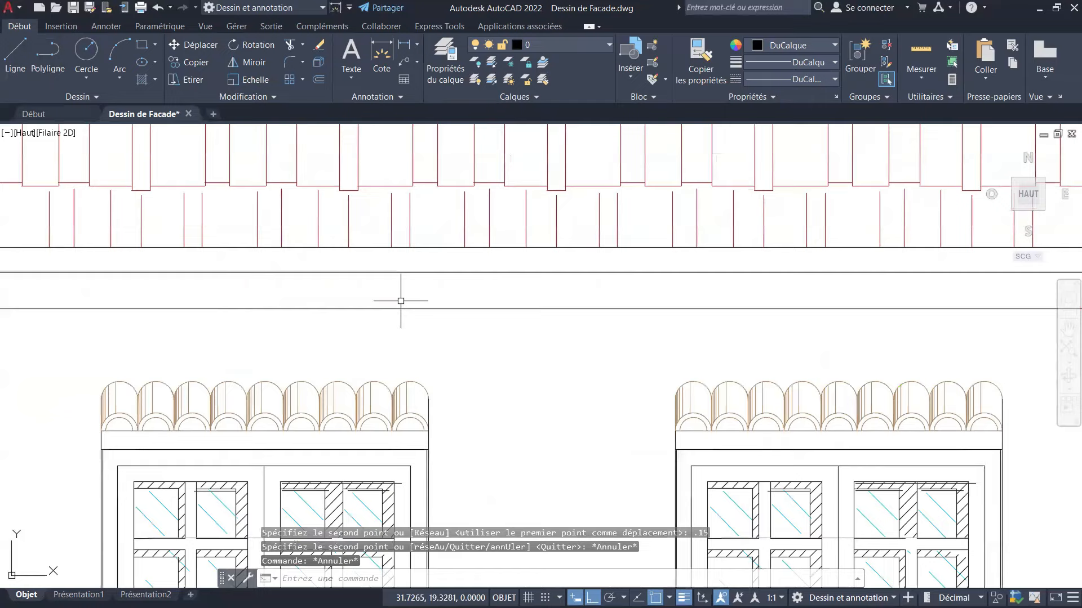
# Stretch the upper edge of the facade's left corner-stone hatch down to the copied line below the roof.
pyautogui.scroll(-4, 401, 301)
pyautogui.press('Escape')
pyautogui.scroll(4, 293, 302)
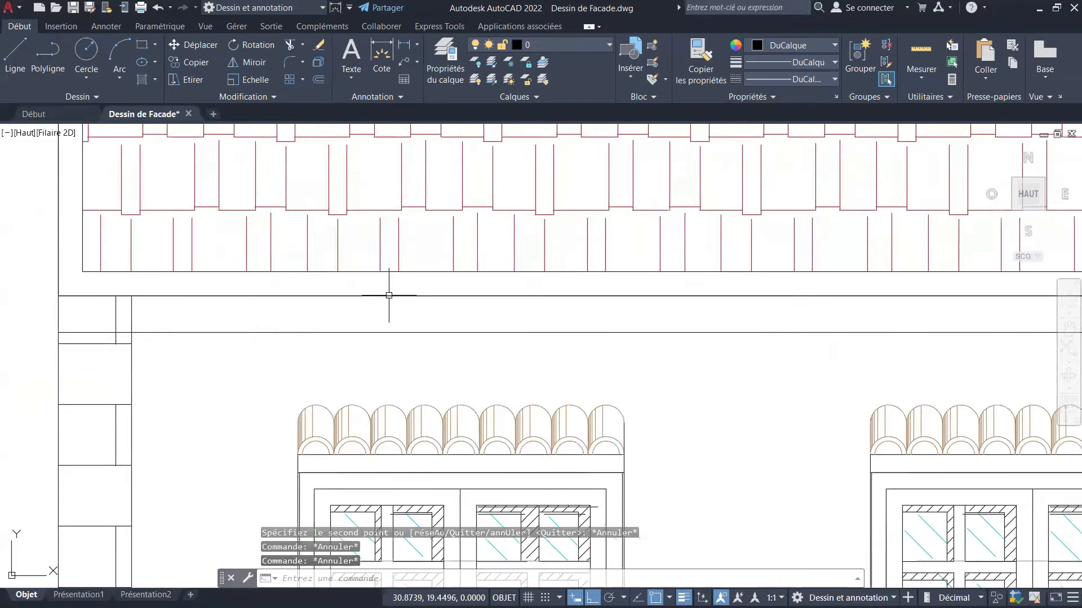
pyautogui.scroll(-4, 402, 291)
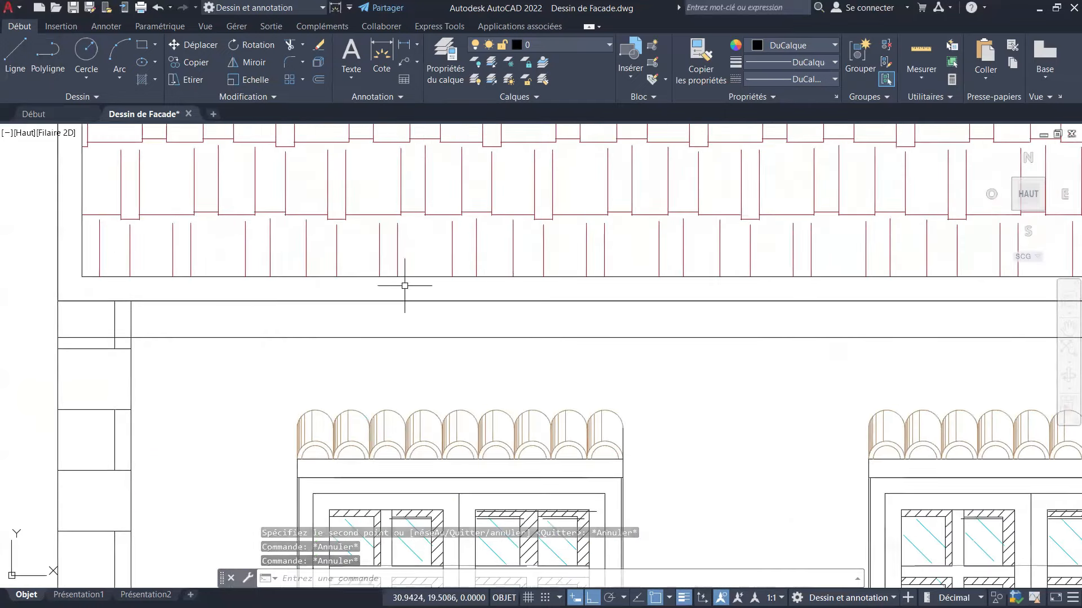
pyautogui.scroll(2, 410, 296)
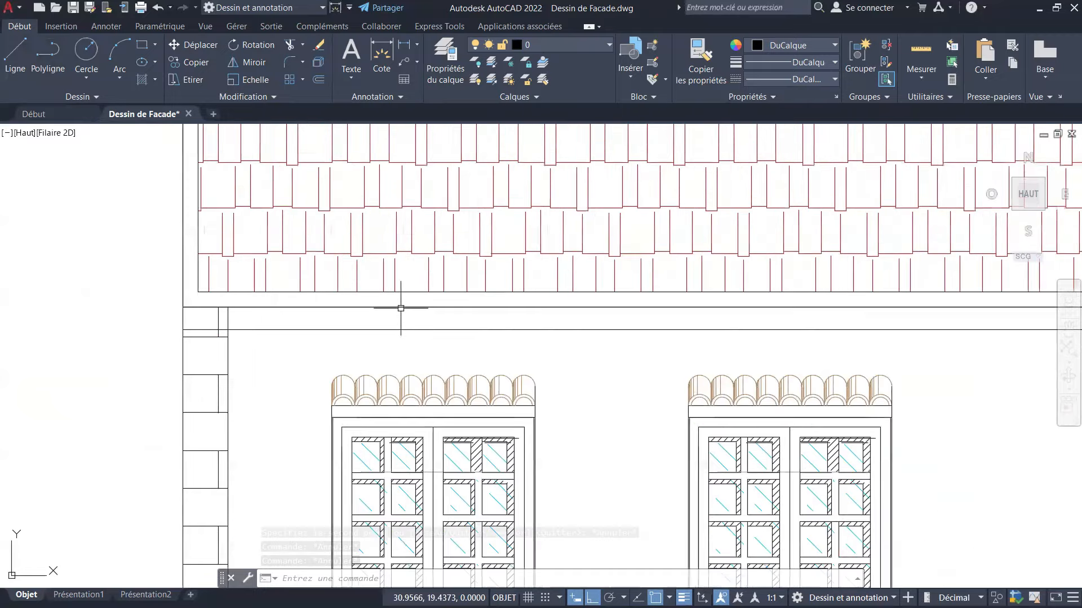
pyautogui.scroll(5, 400, 308)
pyautogui.click(267, 381)
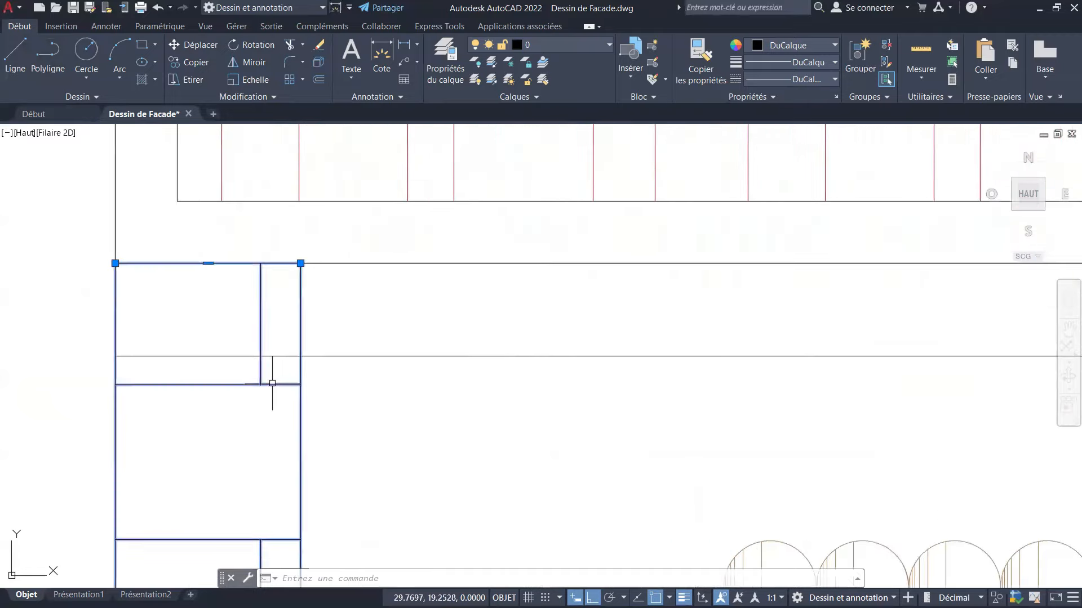
pyautogui.click(208, 263)
pyautogui.scroll(-4, 209, 322)
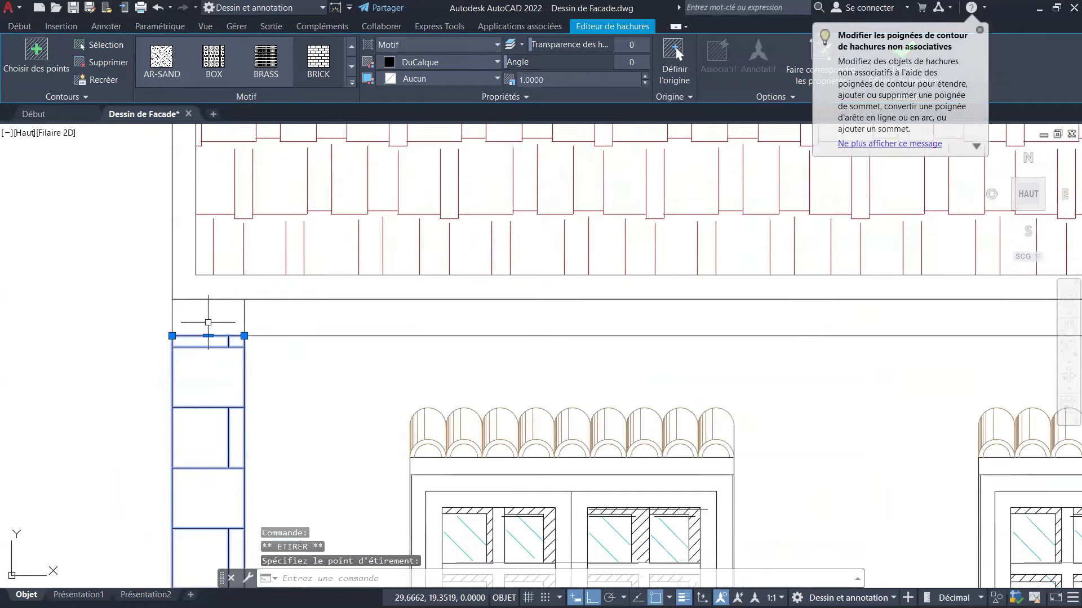
pyautogui.scroll(-2, 302, 290)
pyautogui.press('Escape')
pyautogui.press('Escape')
# Shorten the inner vertical line of the left corner stones so its upper end meets the copied line.
pyautogui.scroll(4, 225, 331)
pyautogui.click(249, 324)
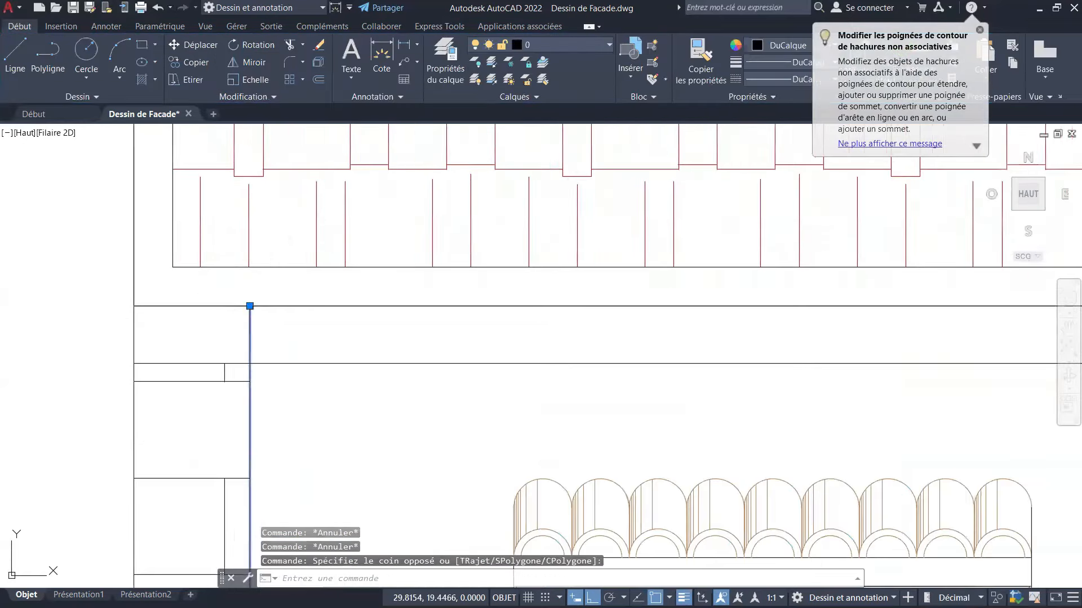
pyautogui.click(249, 306)
pyautogui.scroll(-5, 229, 321)
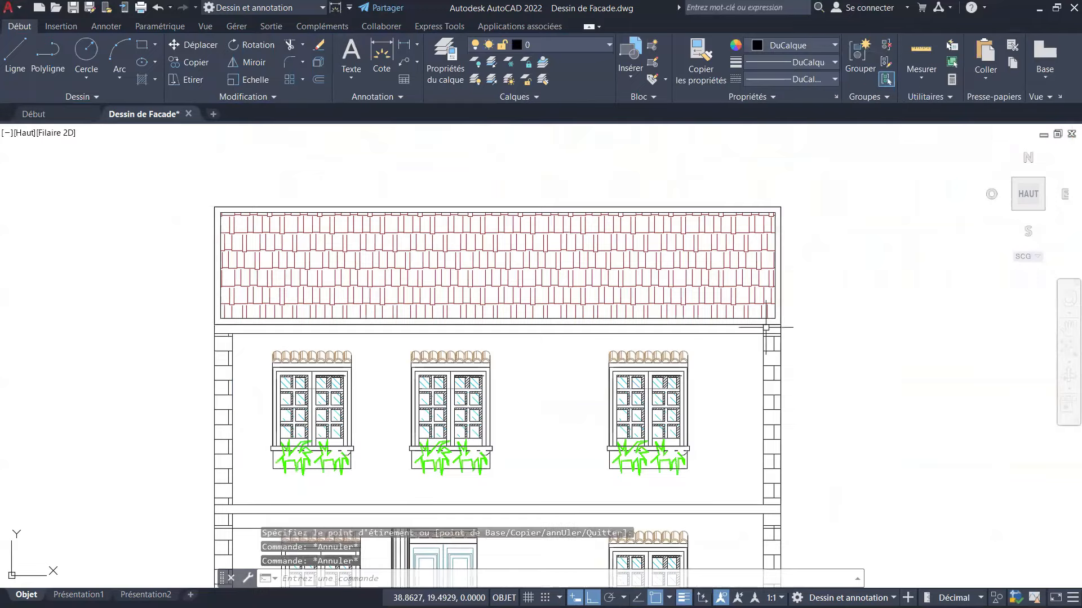
# Stretch the upper edge of the facade's right corner-stone hatch down to the copied line below the roof.
pyautogui.scroll(6, 774, 344)
pyautogui.click(785, 357)
pyautogui.click(751, 364)
pyautogui.scroll(2, 780, 307)
pyautogui.press('Escape')
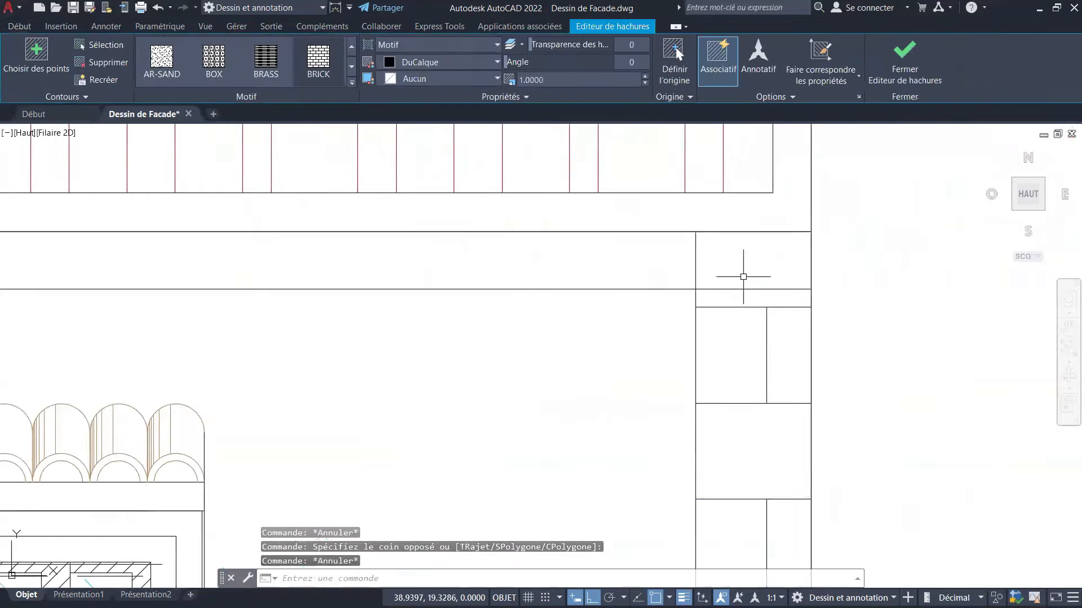
pyautogui.press('Escape')
pyautogui.scroll(-5, 730, 315)
pyautogui.scroll(-2, 730, 315)
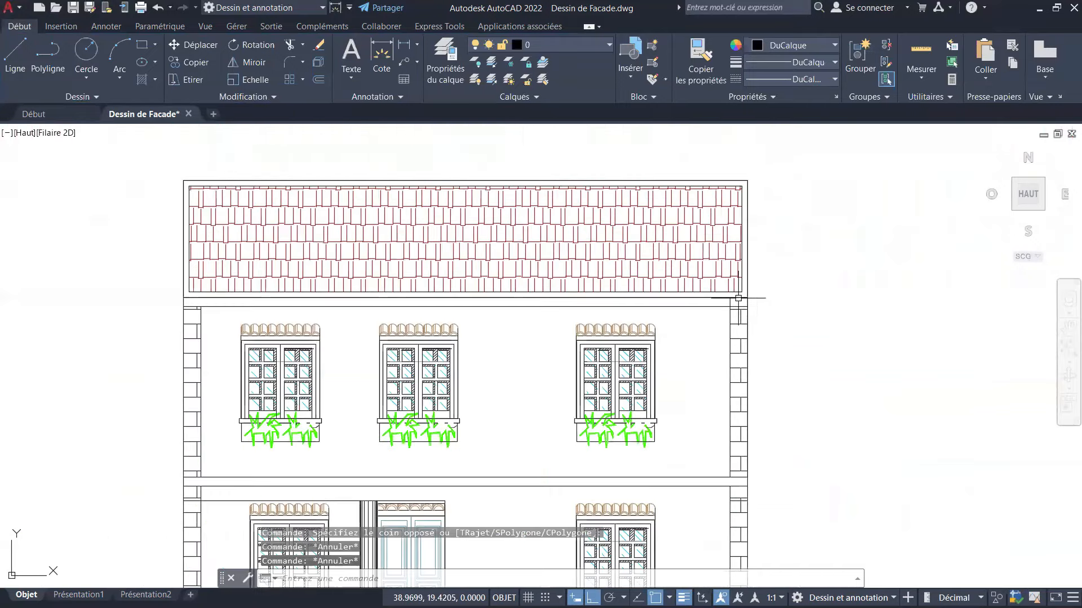
# Trim the inner vertical line of the right corner stones where it extends above the copied line.
pyautogui.click(289, 45)
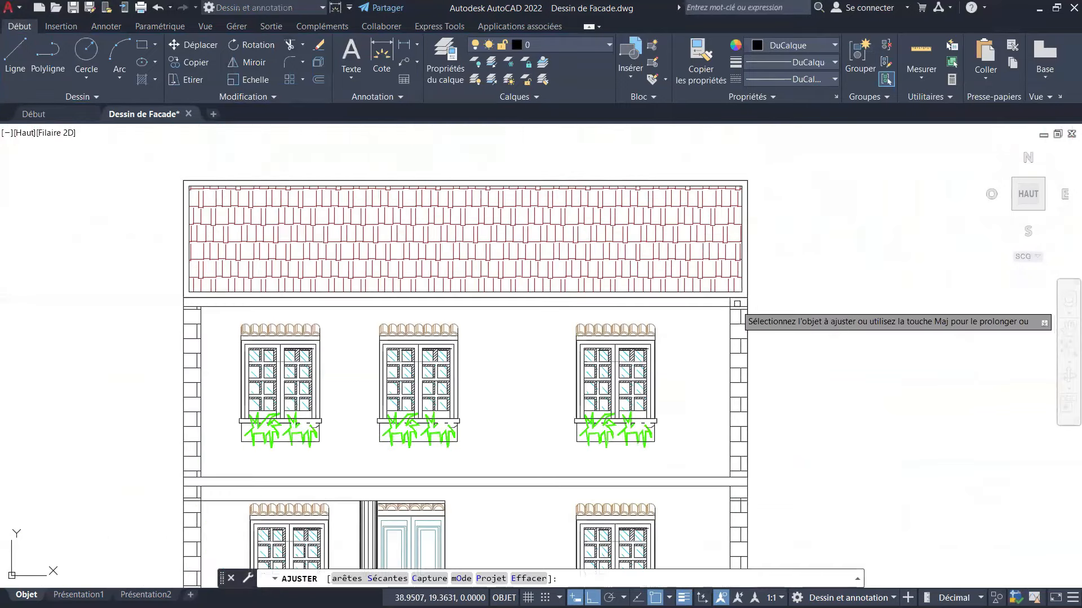
pyautogui.scroll(5, 731, 304)
pyautogui.click(720, 289)
pyautogui.scroll(-5, 675, 293)
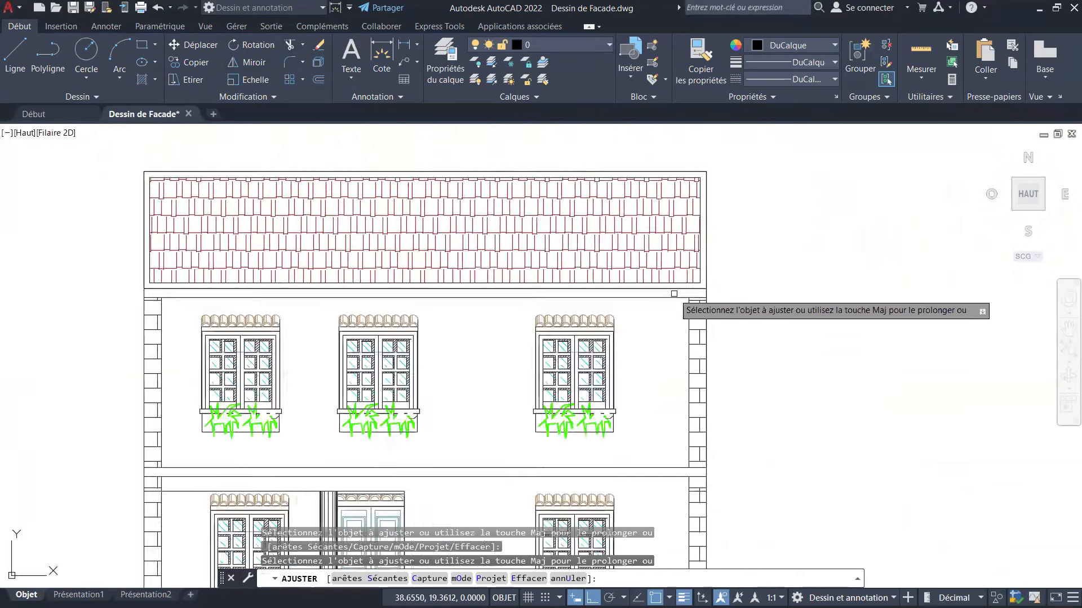
pyautogui.press('Escape')
pyautogui.press('Escape')
pyautogui.press('Escape')
pyautogui.press('Escape')
# Draw a rectangle over the full-width band below the roof, from its upper-left corner to its lower-right corner.
pyautogui.scroll(5, 537, 296)
pyautogui.moveTo(537, 296); pyautogui.dragTo(633, 289, button='middle')
pyautogui.scroll(-5, 632, 289)
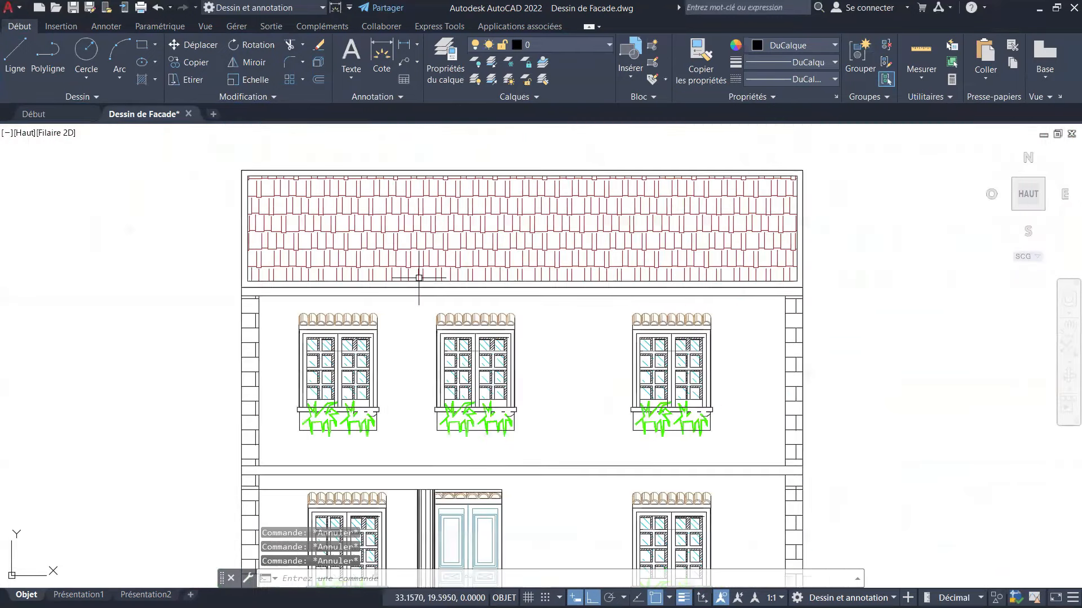
pyautogui.scroll(4, 248, 186)
pyautogui.scroll(-2, 272, 314)
pyautogui.scroll(7, 271, 314)
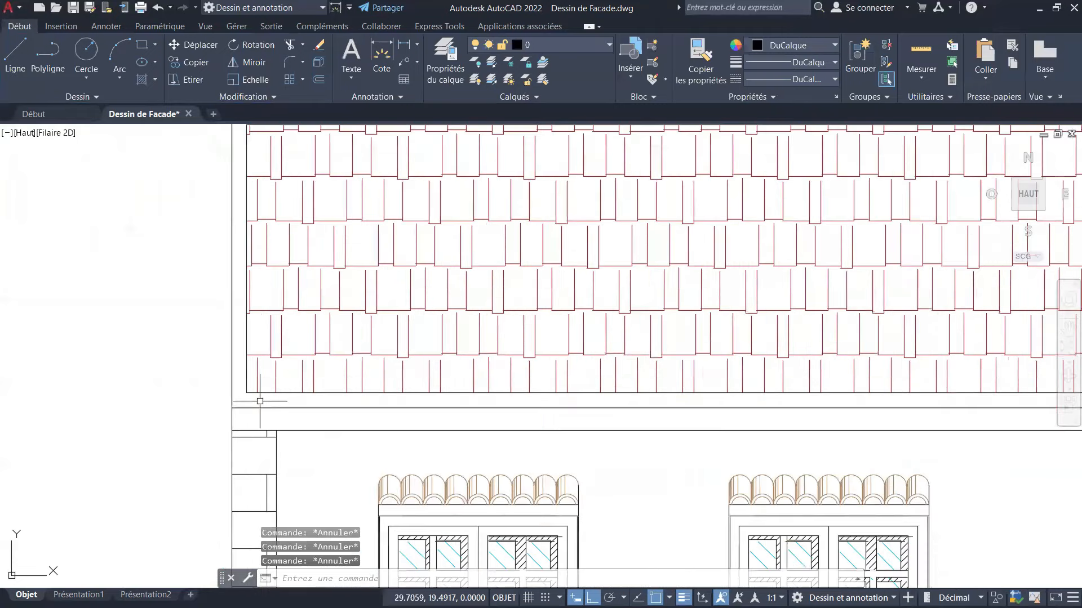
pyautogui.scroll(-5, 219, 390)
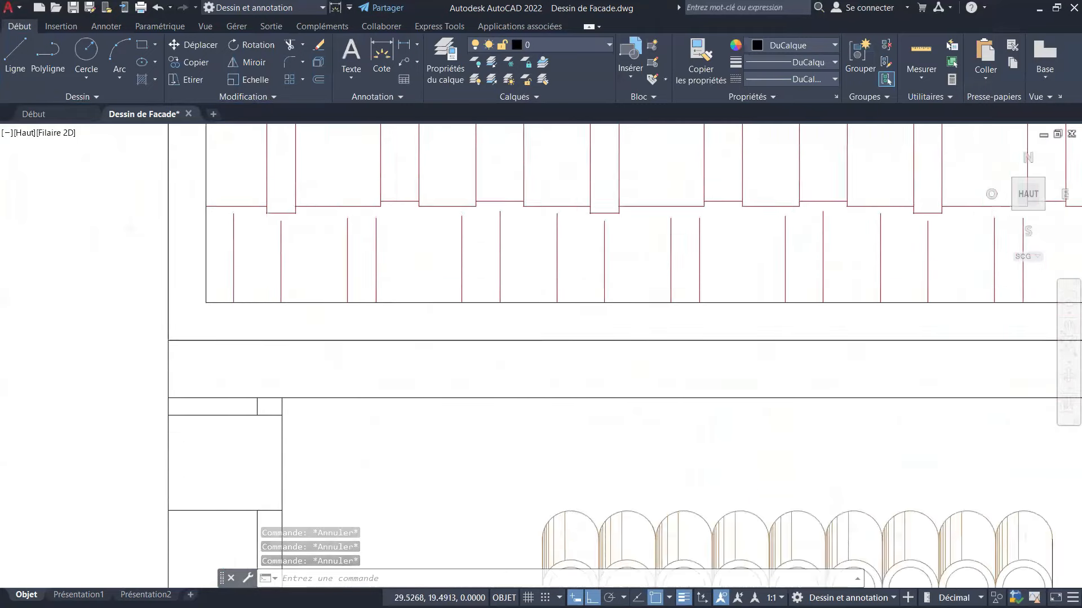
pyautogui.click(141, 48)
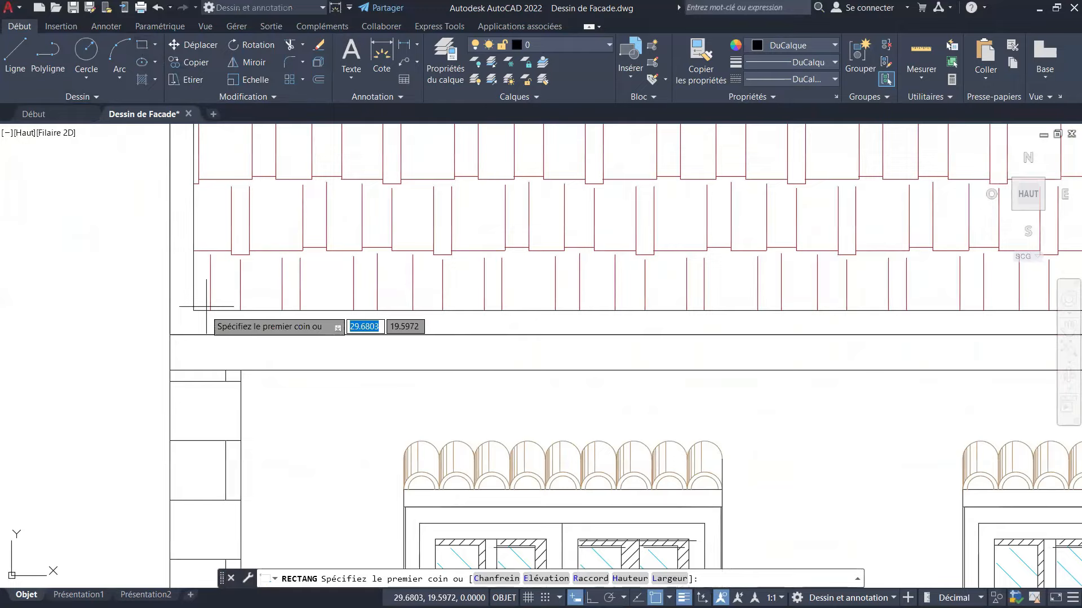
pyautogui.click(170, 336)
pyautogui.scroll(-4, 254, 322)
pyautogui.scroll(-3, 251, 324)
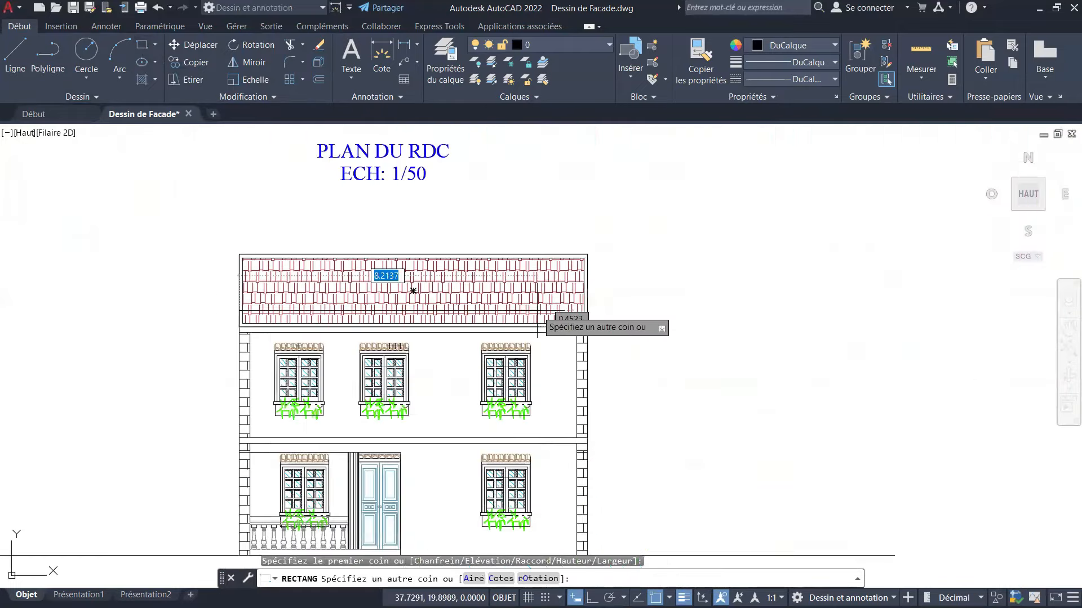
pyautogui.scroll(8, 569, 323)
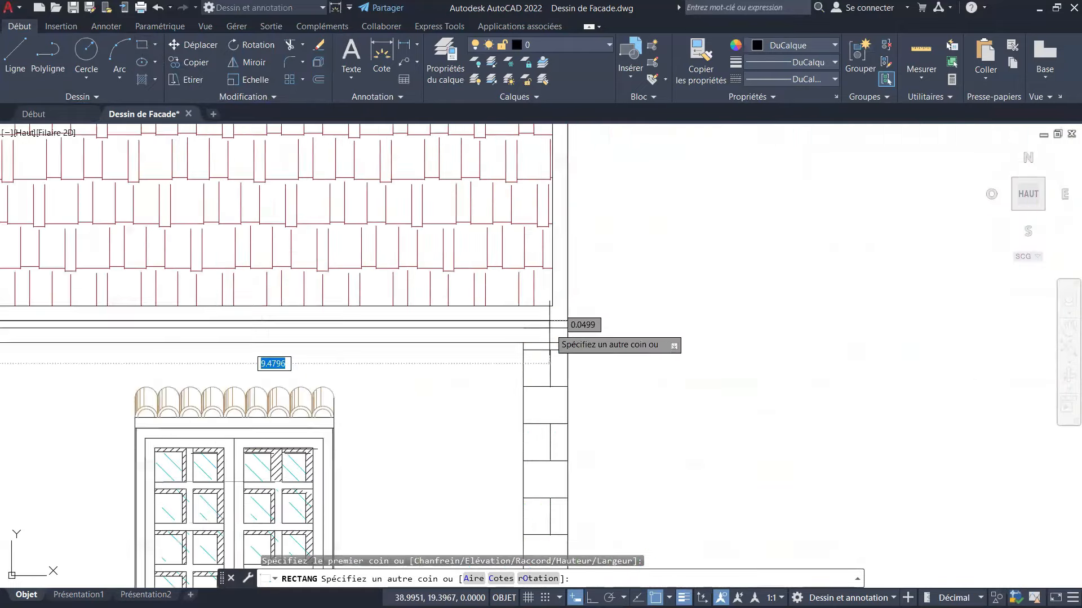
pyautogui.click(644, 333)
pyautogui.scroll(-2, 729, 344)
pyautogui.scroll(-5, 733, 340)
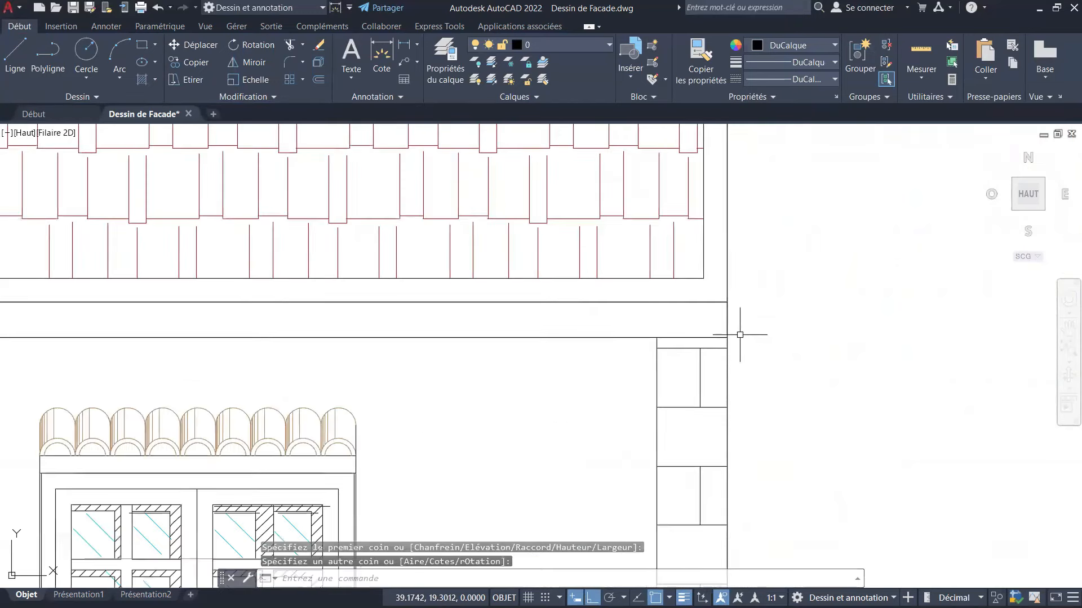
pyautogui.scroll(5, 281, 227)
pyautogui.press('Escape')
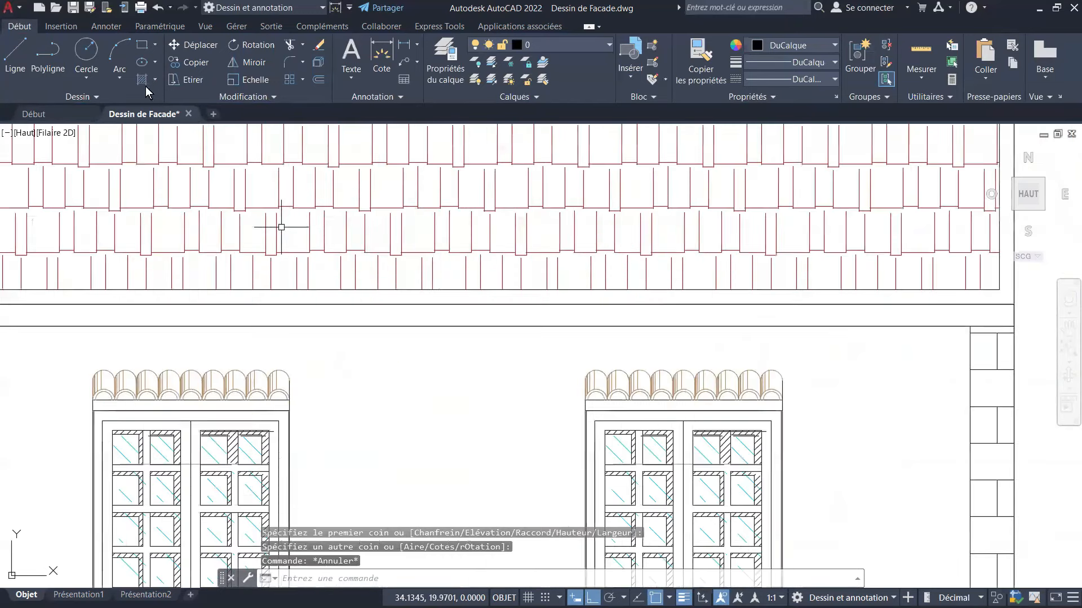
pyautogui.press('Escape')
pyautogui.press('Escape')
# Hatch the band below the roof with the ANSI31 pattern at angle 90 and scale 0.4.
pyautogui.scroll(-2, 519, 318)
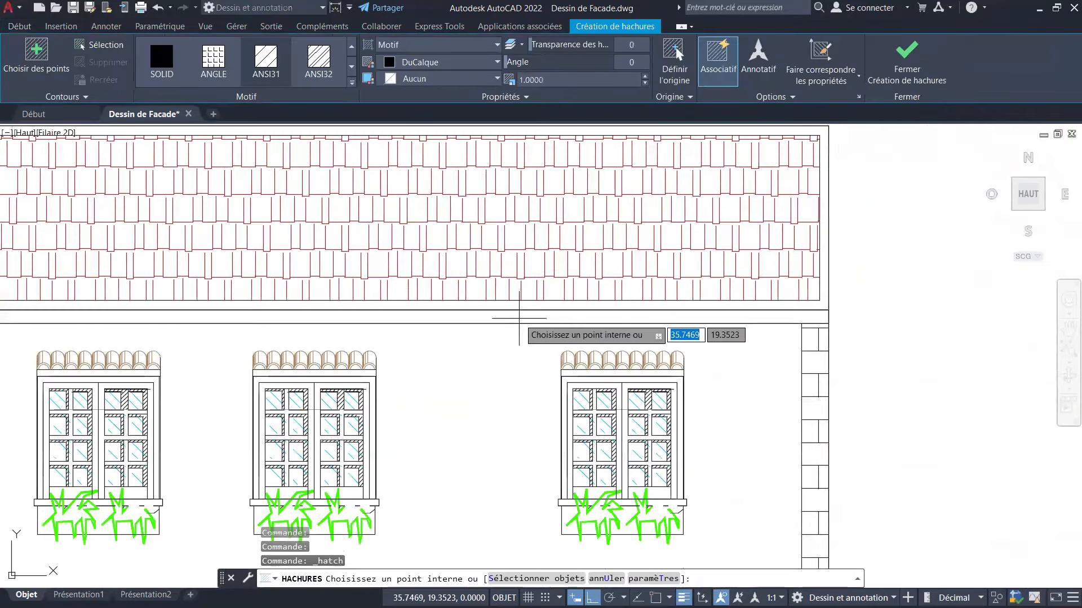
pyautogui.scroll(8, 518, 318)
pyautogui.scroll(-11, 500, 321)
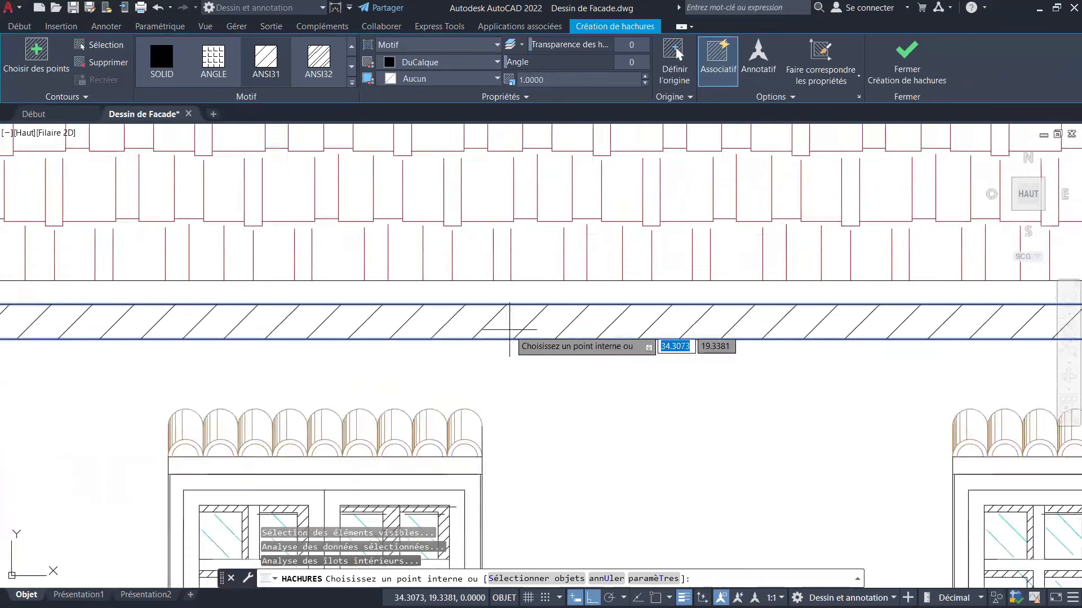
pyautogui.scroll(5, 535, 326)
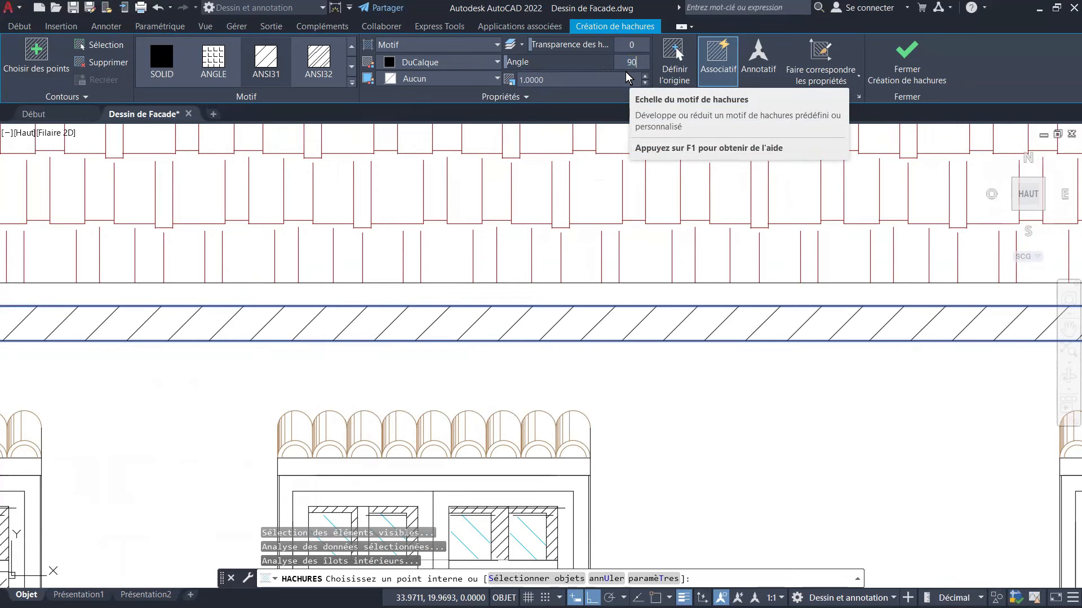
pyautogui.press('Return')
pyautogui.click(594, 79)
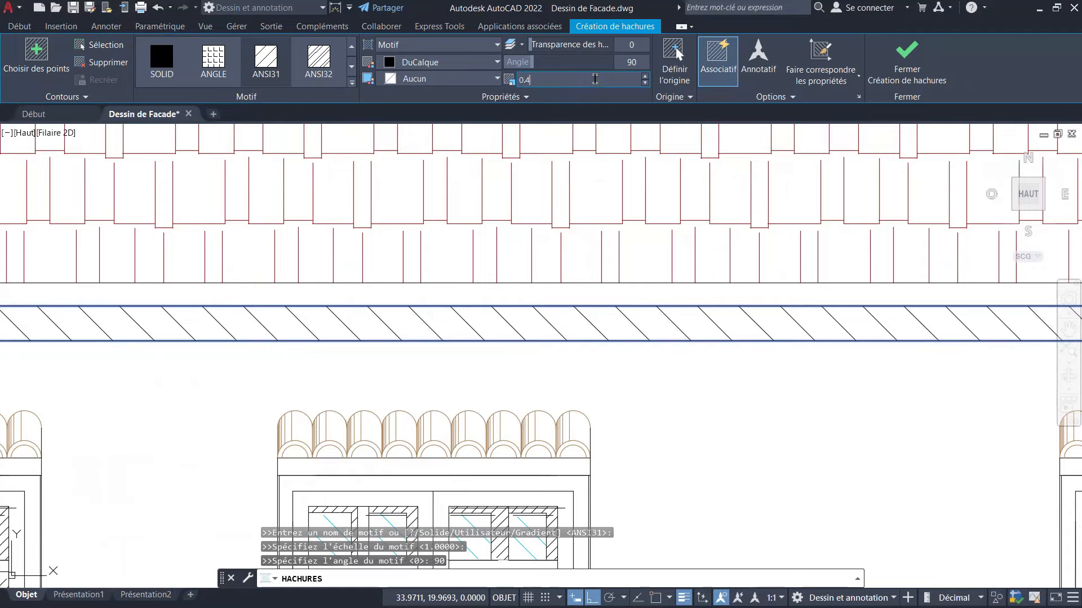
pyautogui.write('0.4')
pyautogui.press('Return')
pyautogui.scroll(-4, 514, 307)
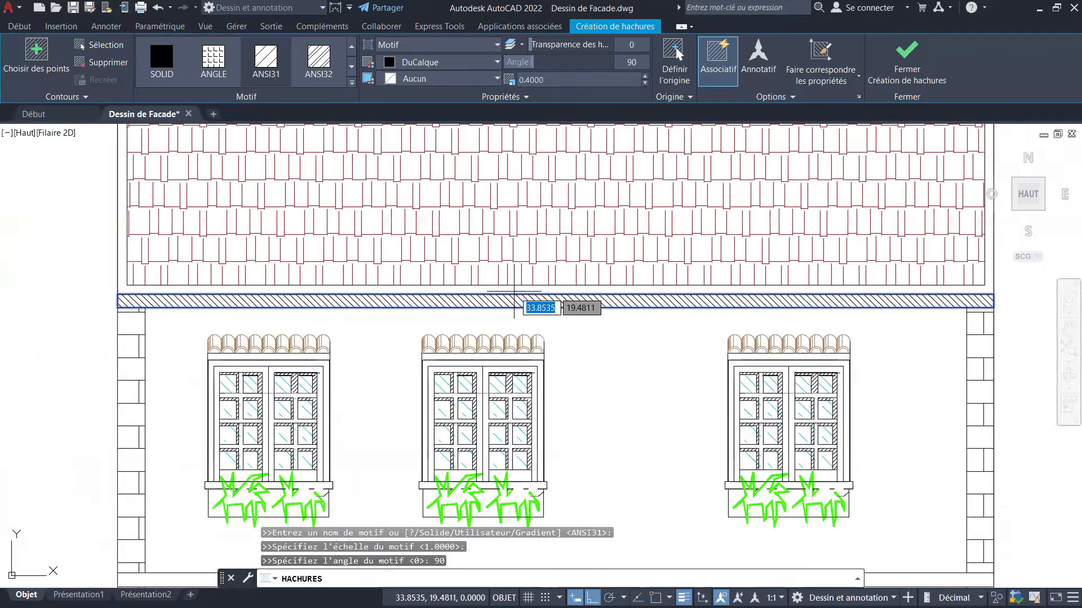
# Reduce the band's hatch scale to 0.1 and finish the hatch.
pyautogui.scroll(-2, 524, 293)
pyautogui.click(528, 78)
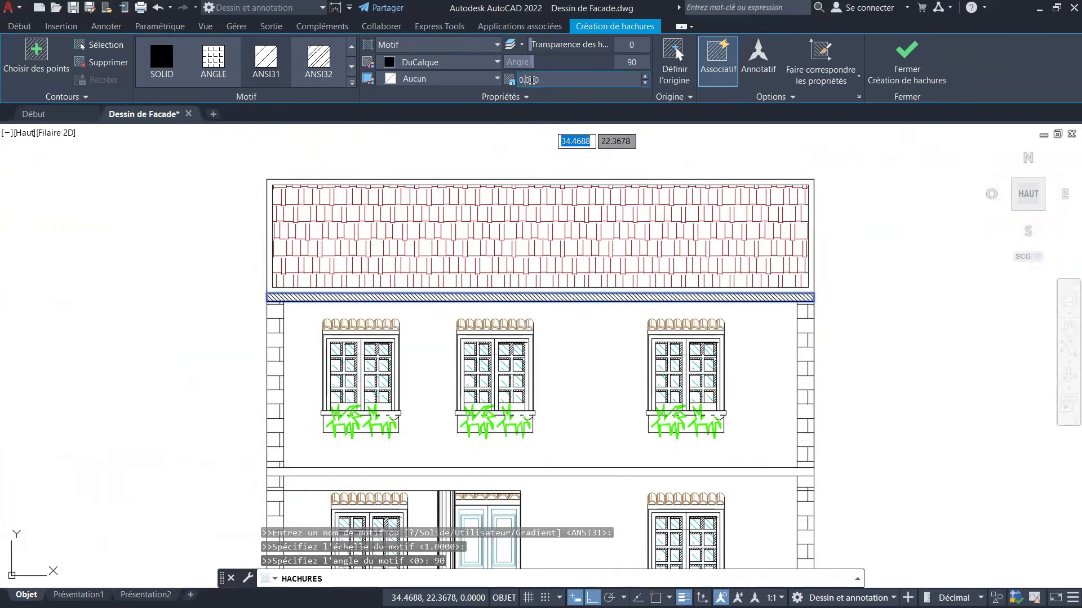
pyautogui.press('Escape')
pyautogui.press('Escape')
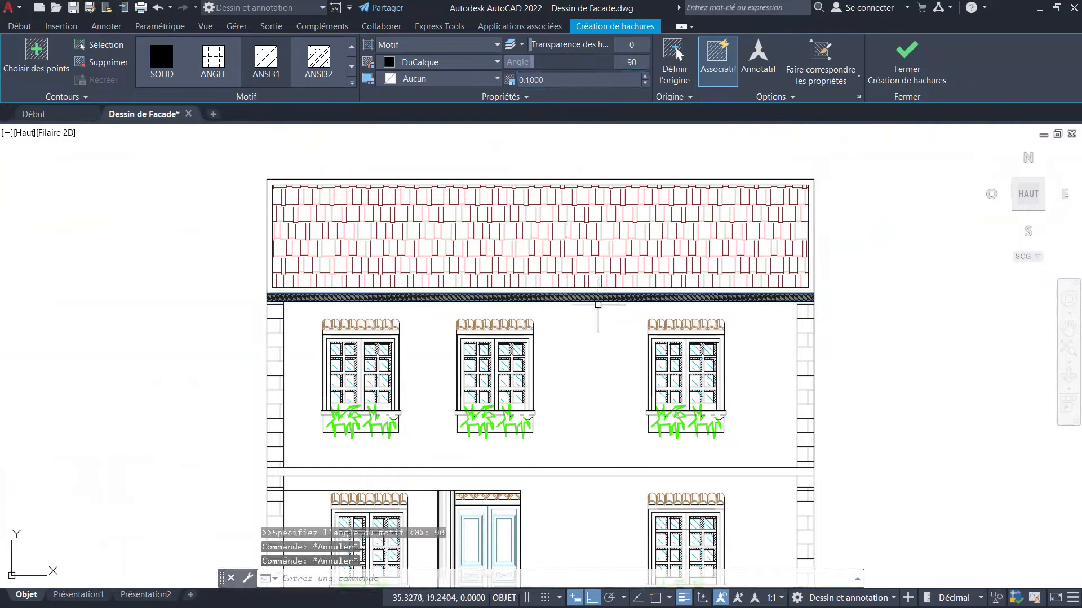
pyautogui.scroll(2, 543, 271)
pyautogui.scroll(-2, 543, 274)
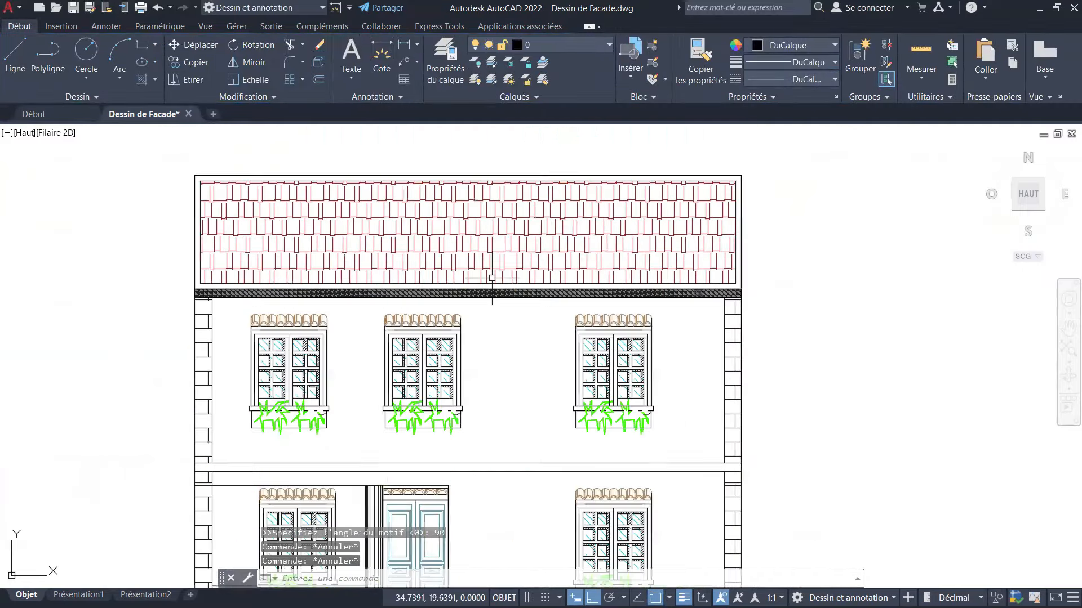
pyautogui.scroll(-1, 532, 381)
pyautogui.scroll(2, 514, 429)
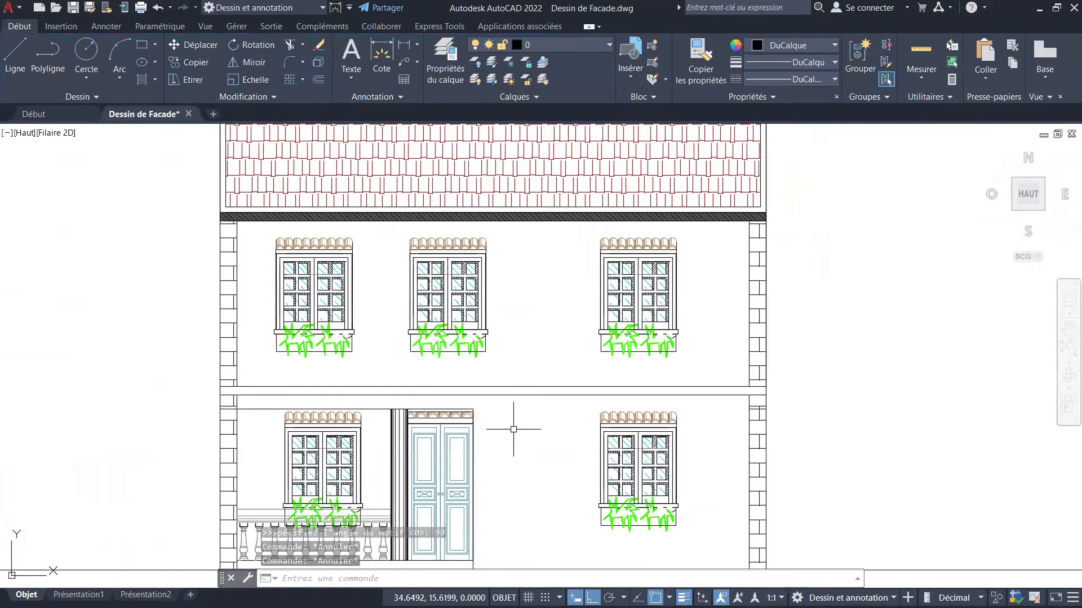
pyautogui.scroll(-2, 513, 429)
pyautogui.scroll(2, 482, 401)
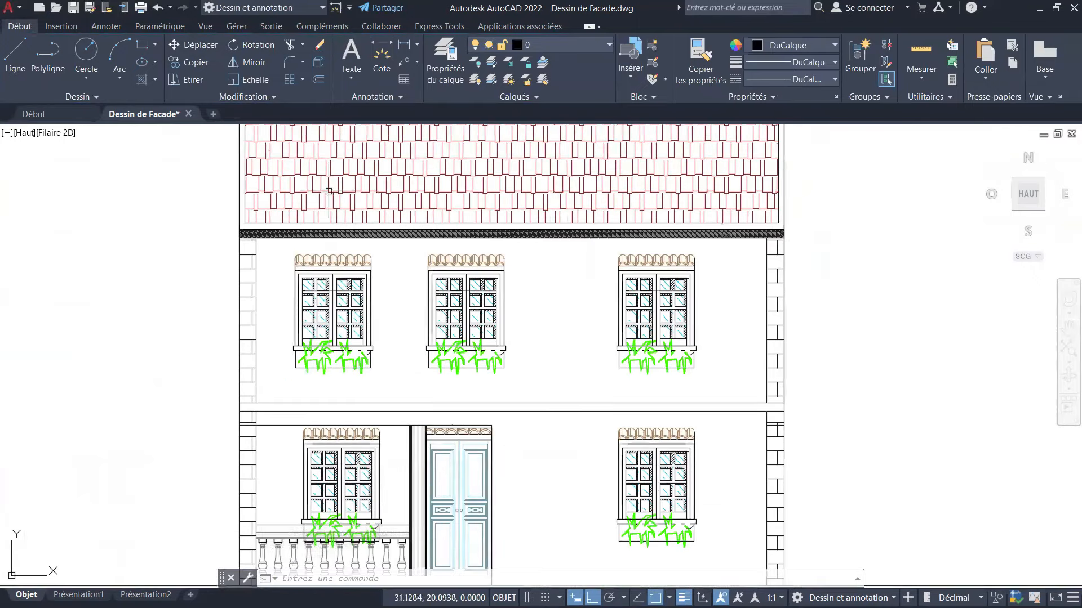
# Draw a guide line at 45° downward into the facade from the upper-left corner of the hatched band.
pyautogui.scroll(2, 242, 237)
pyautogui.scroll(10, 242, 237)
pyautogui.press('Escape')
pyautogui.press('Escape')
pyautogui.press('Escape')
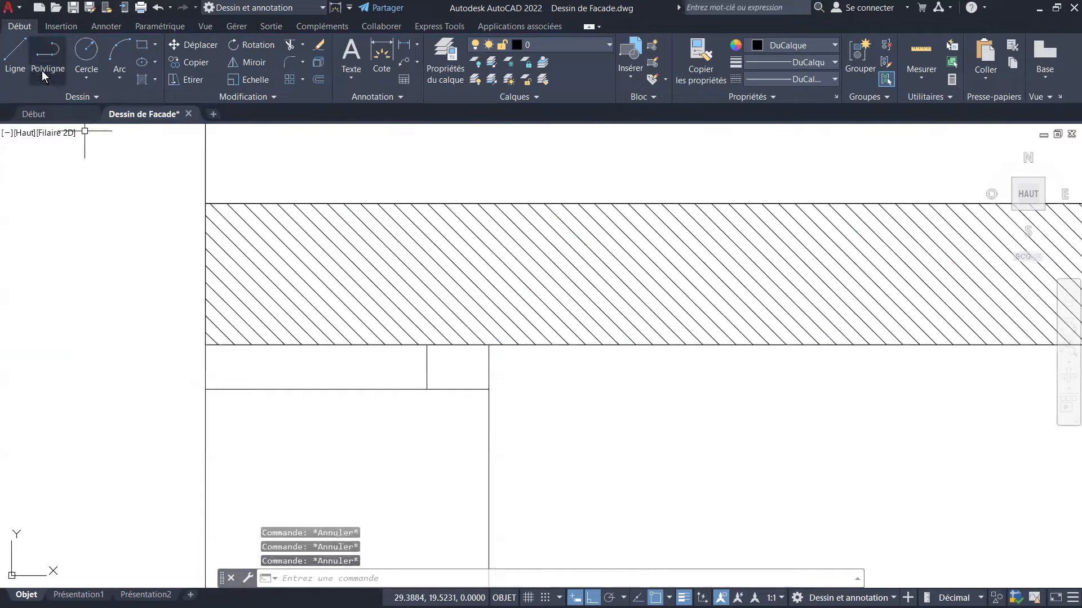
pyautogui.click(14, 53)
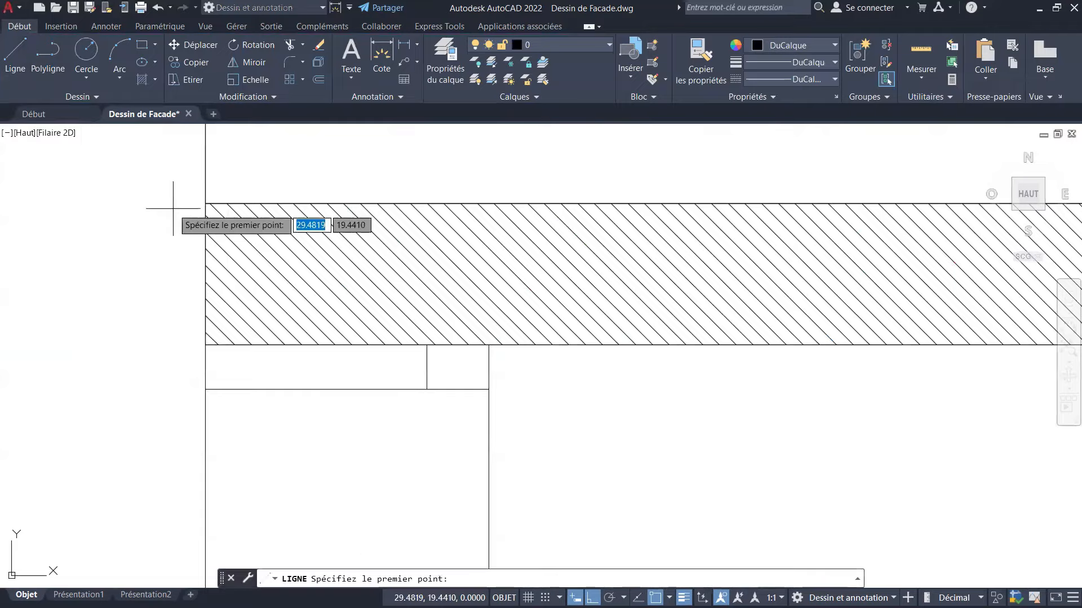
pyautogui.click(205, 203)
pyautogui.scroll(-6, 257, 218)
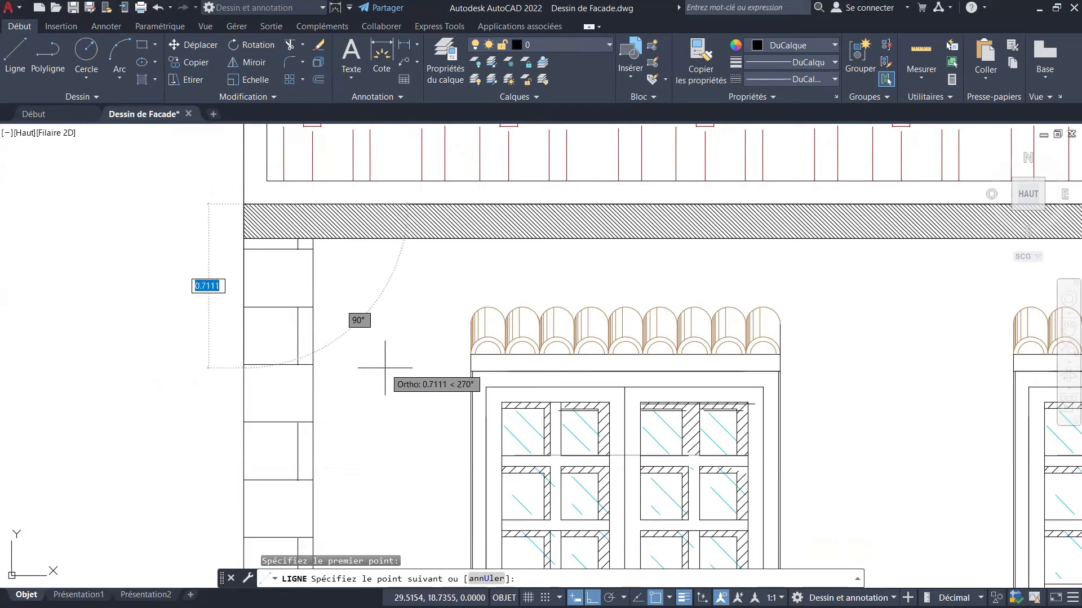
pyautogui.press('Tab')
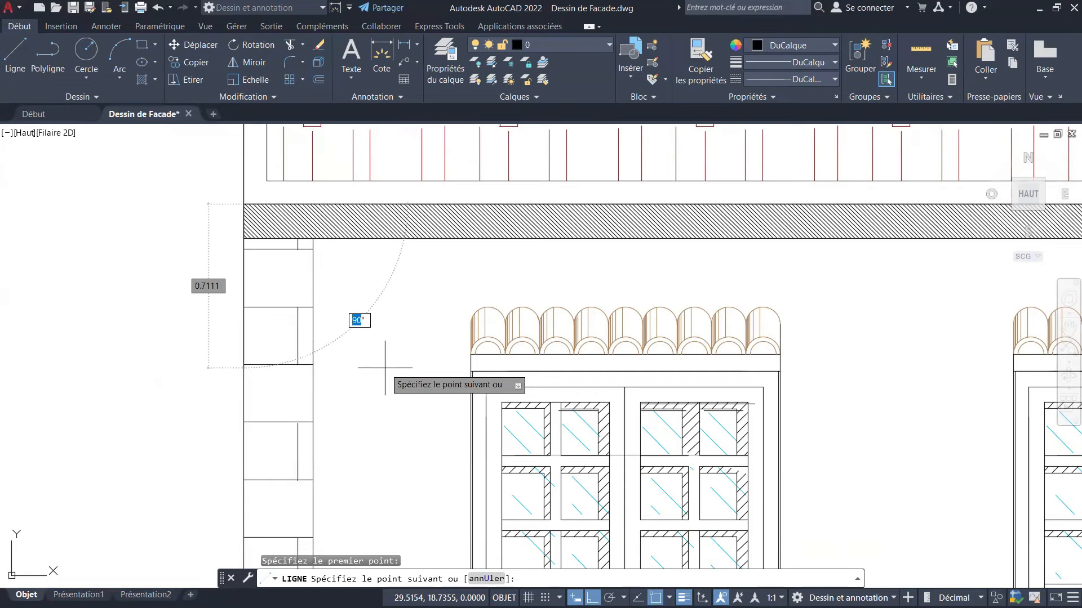
pyautogui.write('45')
pyautogui.press('Return')
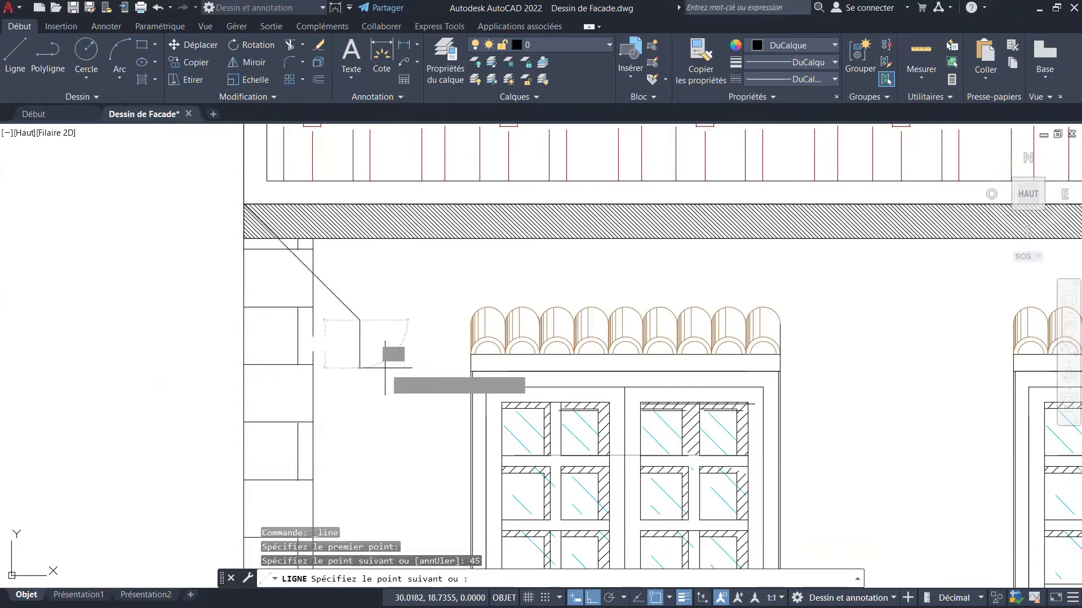
pyautogui.click(385, 367)
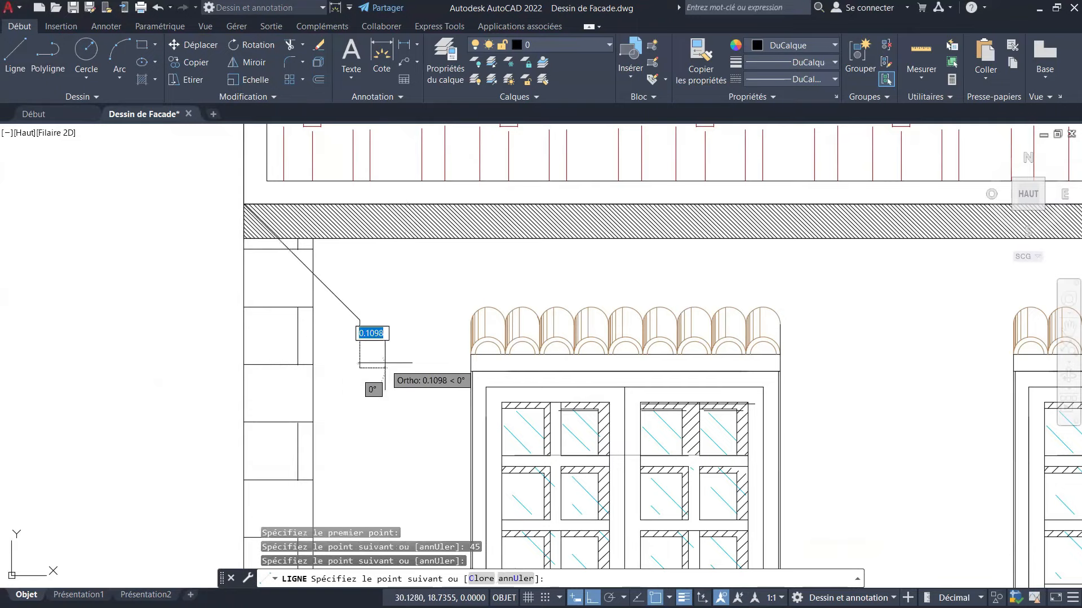
pyautogui.press('Escape')
pyautogui.press('Escape')
pyautogui.press('Escape')
pyautogui.scroll(4, 304, 243)
pyautogui.scroll(1, 304, 248)
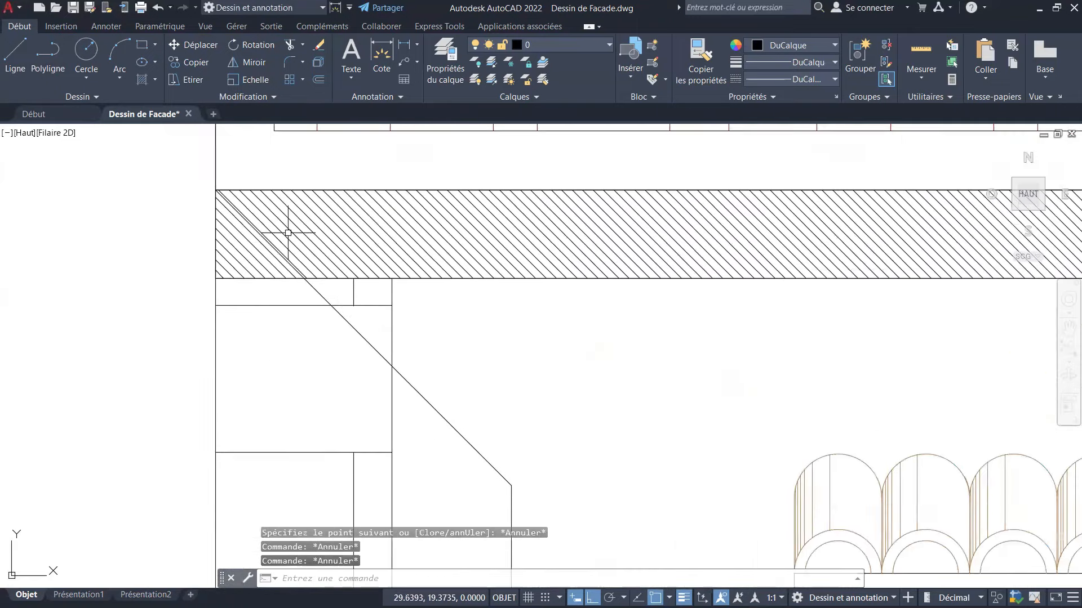
pyautogui.scroll(1, 279, 242)
pyautogui.click(244, 259)
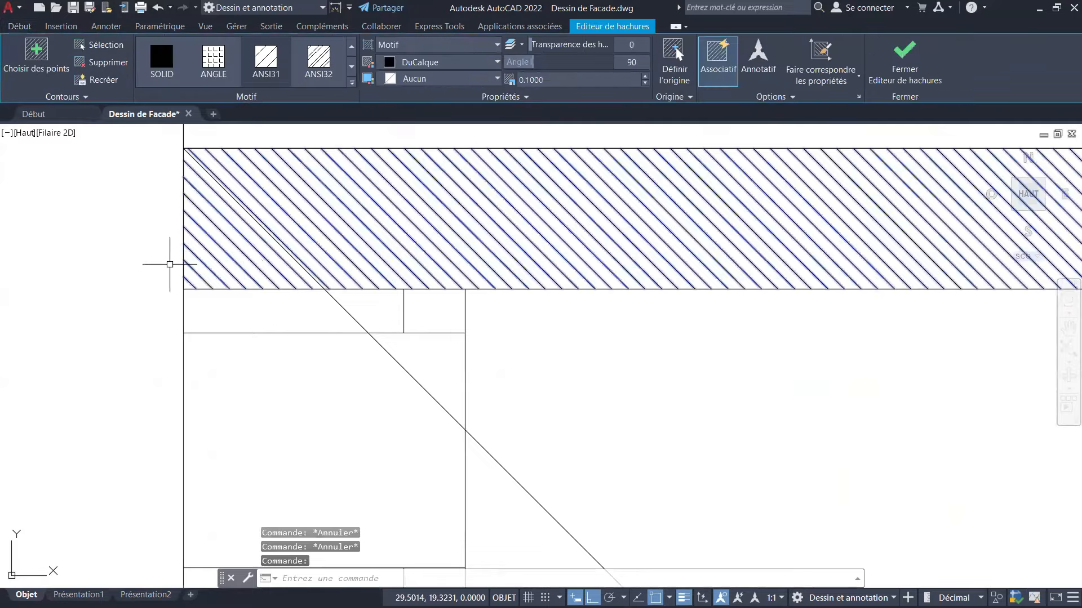
pyautogui.scroll(1, 212, 261)
pyautogui.scroll(-1, 242, 357)
pyautogui.scroll(1, 242, 285)
pyautogui.press('Escape')
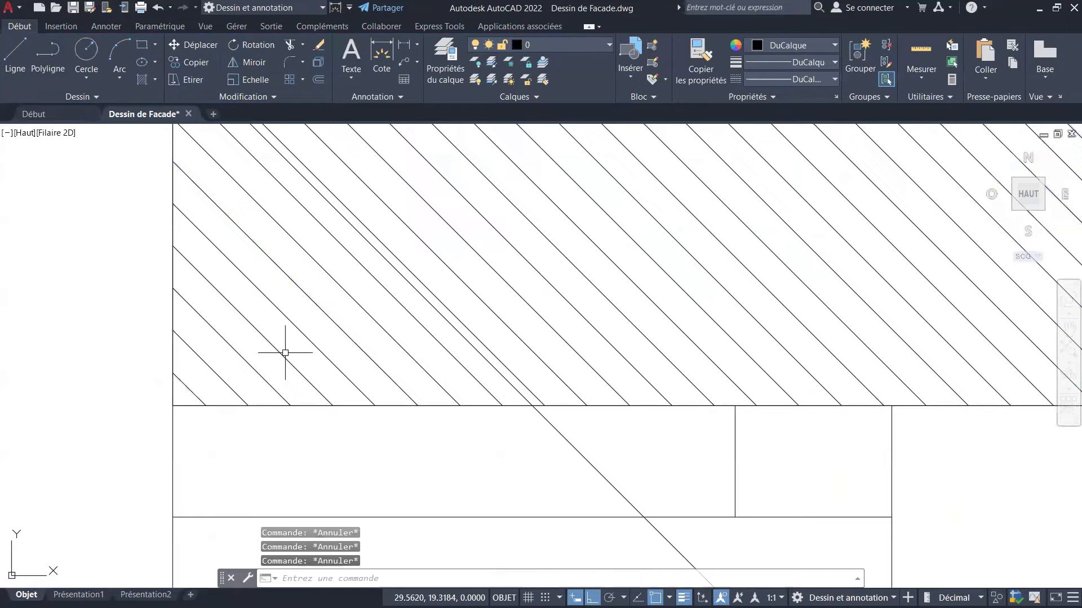
# Move the band's hatch from the band's lower-left corner to where the 45° guide line crosses its lower edge.
pyautogui.click(293, 343)
pyautogui.click(257, 374)
pyautogui.scroll(-3, 233, 320)
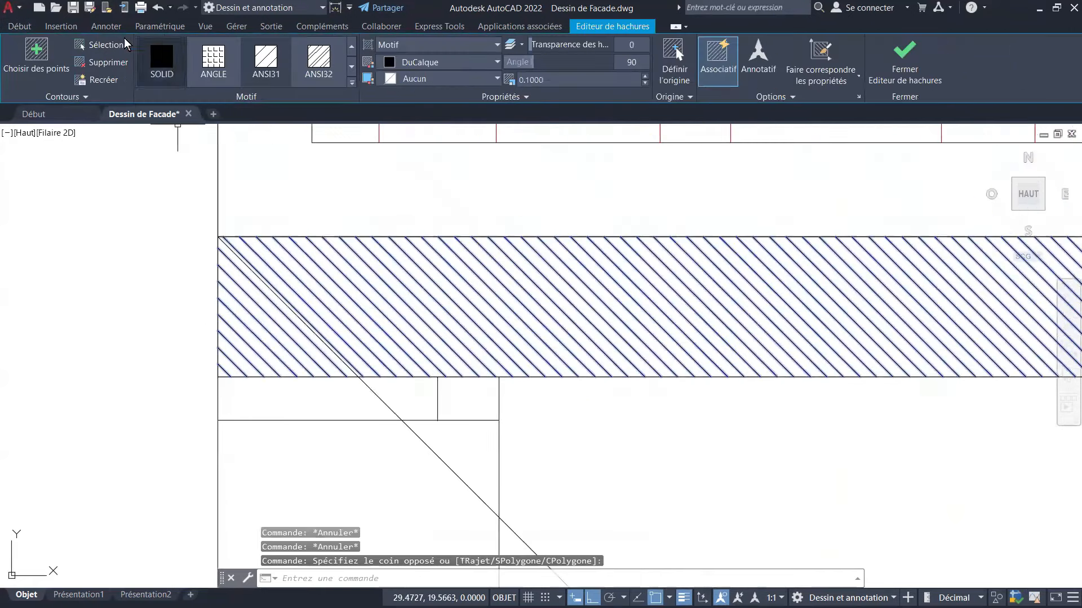
pyautogui.click(56, 26)
pyautogui.click(23, 27)
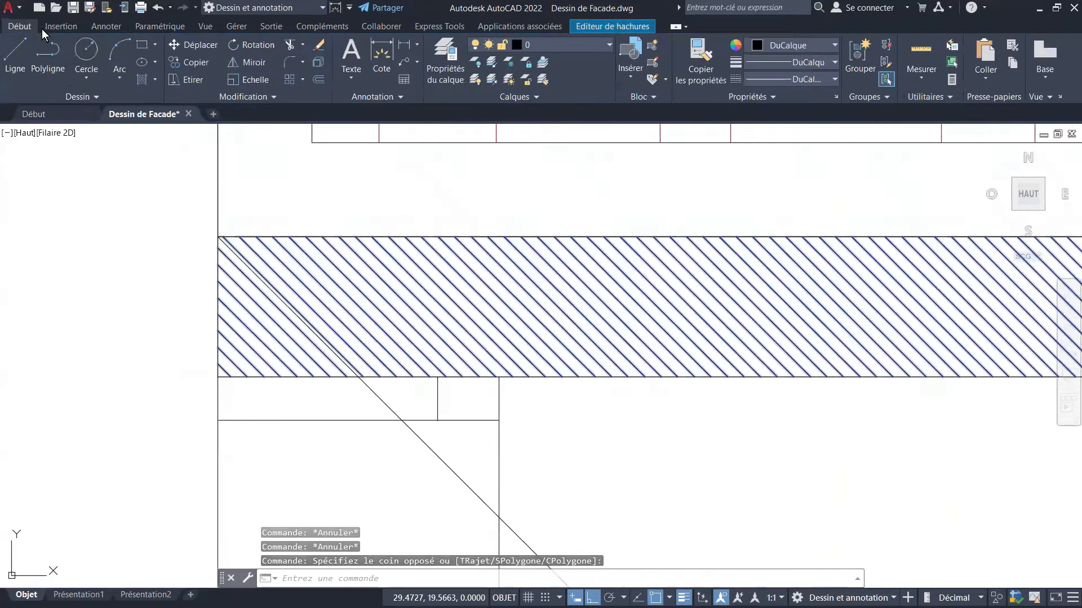
pyautogui.click(186, 45)
pyautogui.click(218, 377)
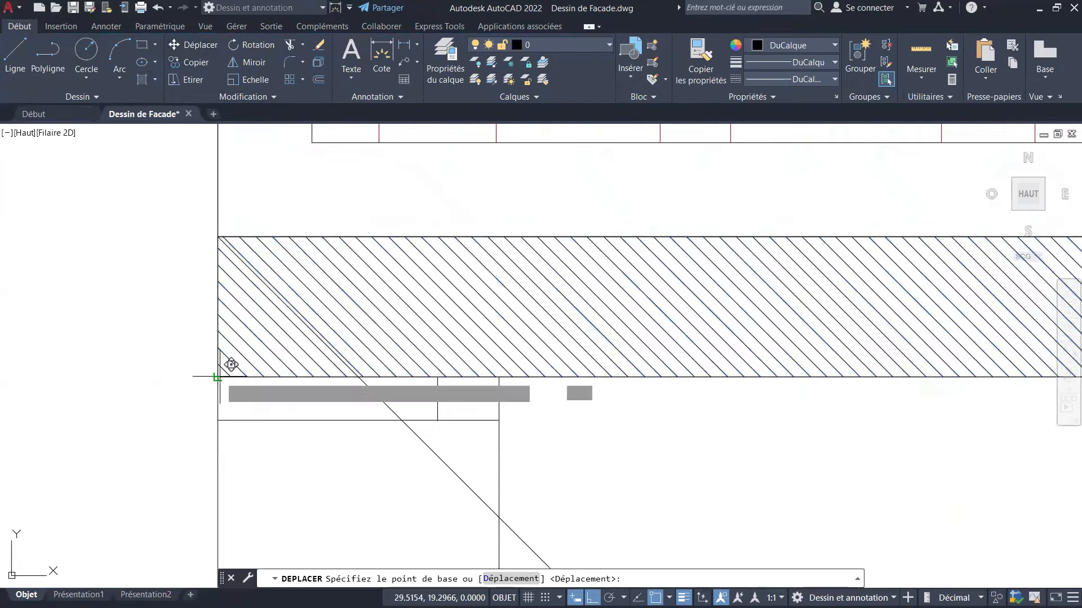
pyautogui.click(358, 372)
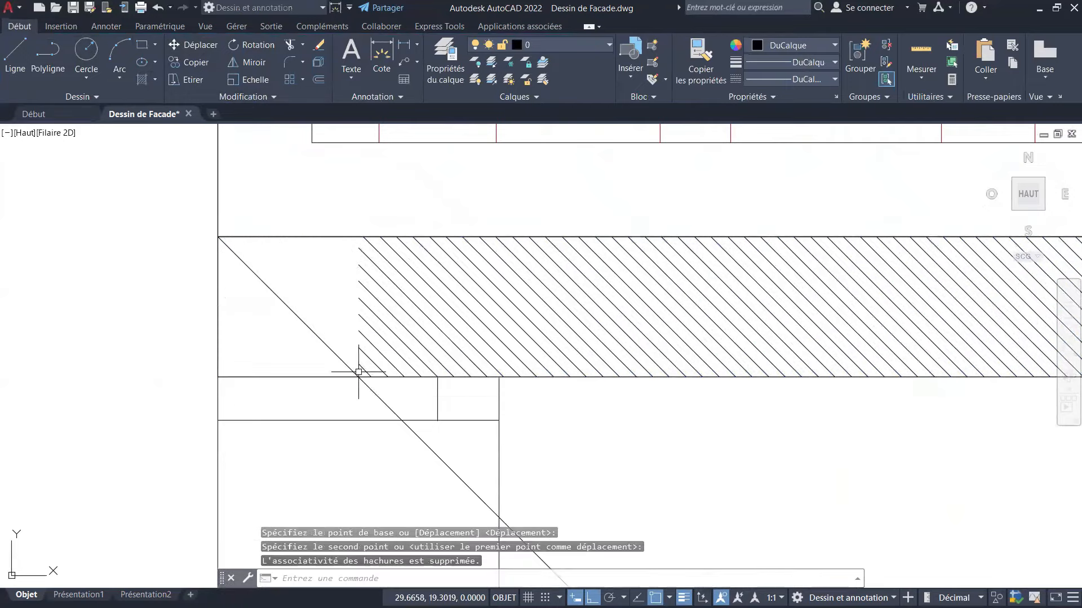
# Stretch the hatch's upper-left vertex back to the band's upper-left corner to slant its left end.
pyautogui.click(372, 266)
pyautogui.click(358, 236)
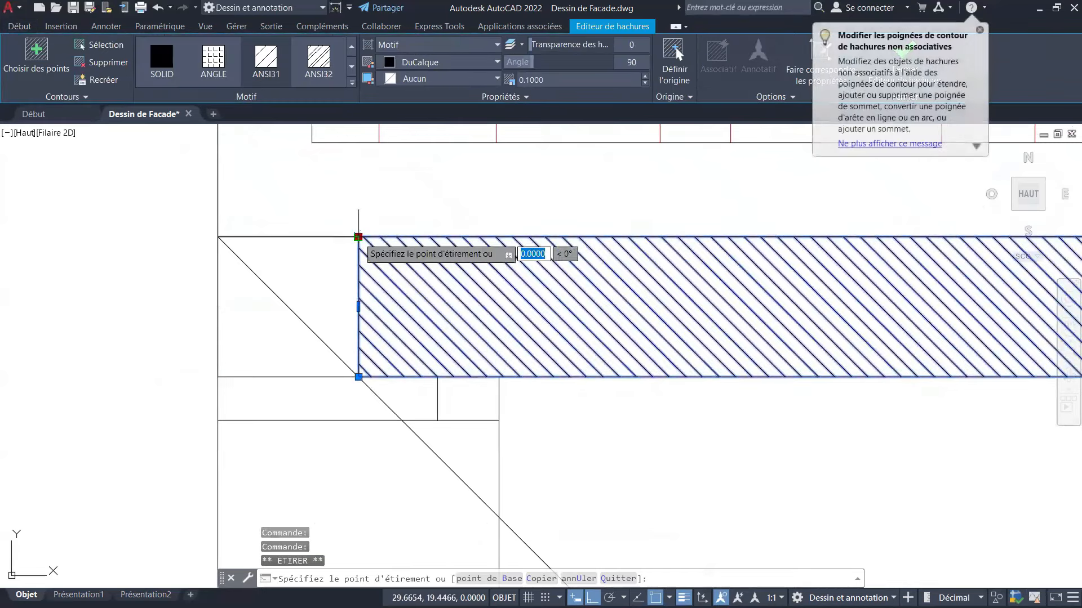
pyautogui.click(218, 237)
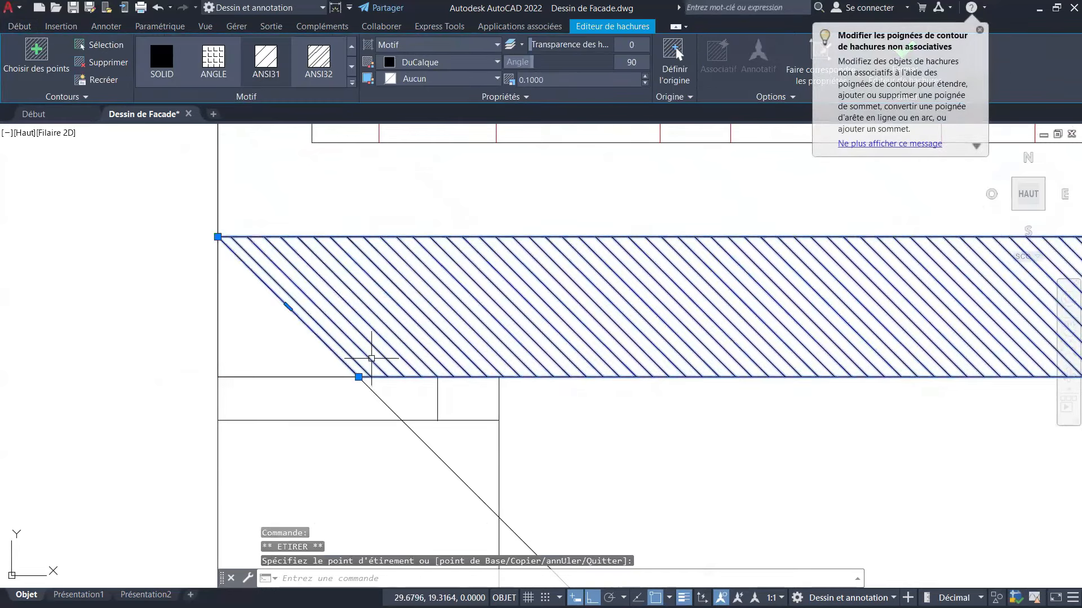
pyautogui.scroll(2, 371, 358)
pyautogui.press('Escape')
pyautogui.press('Escape')
pyautogui.scroll(3, 370, 366)
pyautogui.scroll(-3, 364, 335)
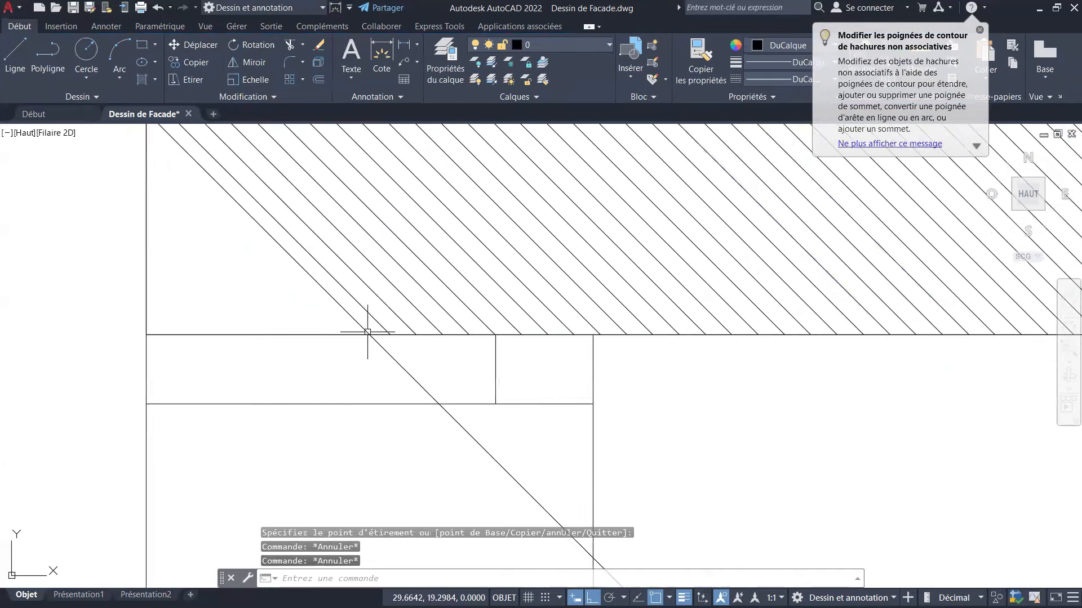
# Delete the 45° guide line together with the short vertical segment at its end.
pyautogui.scroll(-5, 367, 333)
pyautogui.click(442, 363)
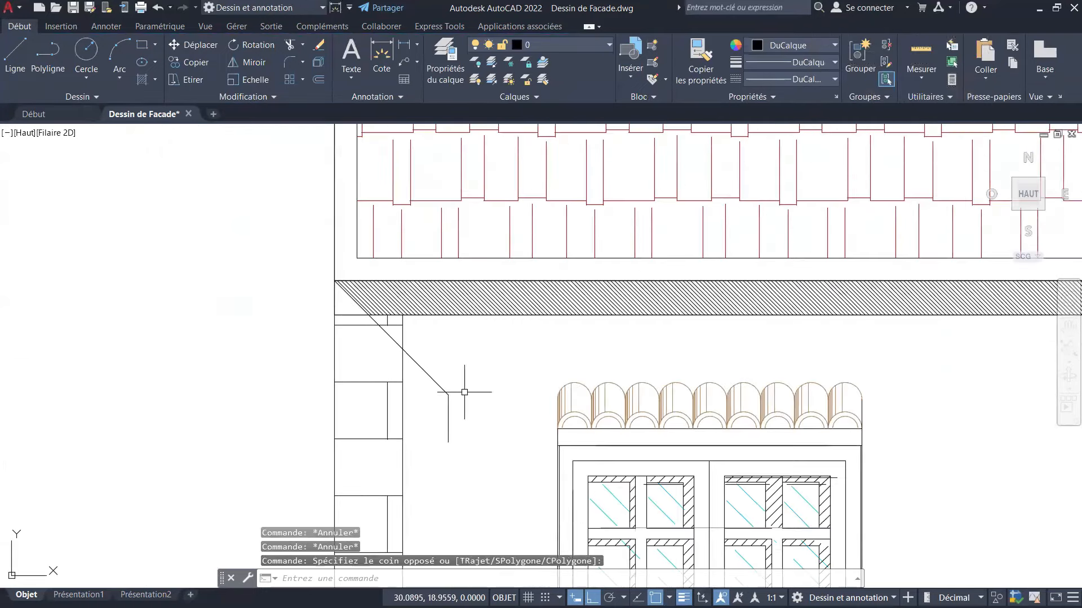
pyautogui.click(440, 444)
pyautogui.press('Delete')
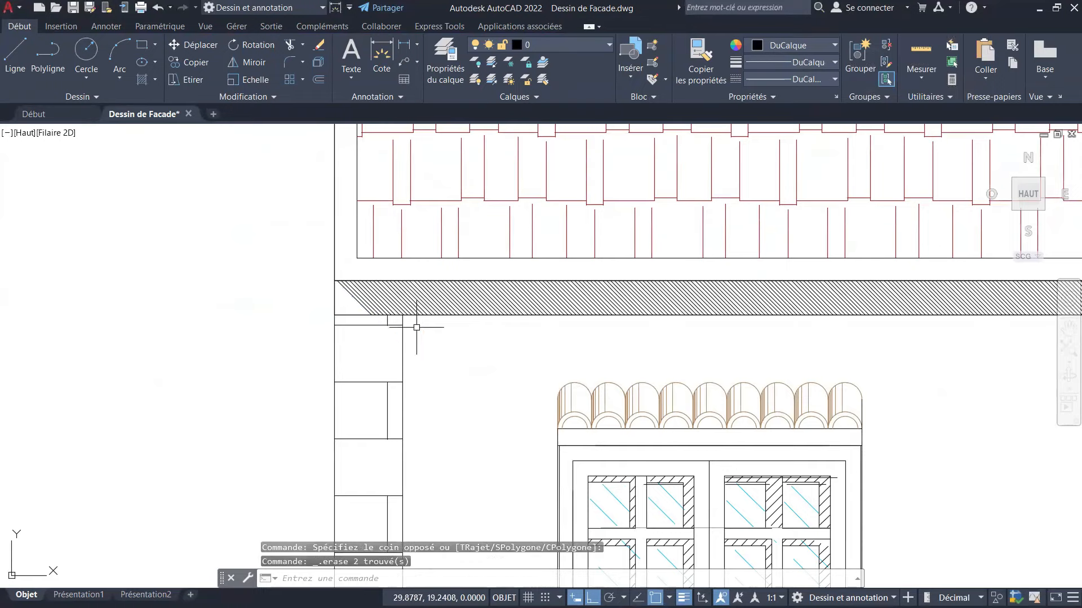
# Trim the first overlapping line of the band's lower edge above the left corner stones.
pyautogui.scroll(3, 394, 315)
pyautogui.scroll(-3, 364, 346)
pyautogui.scroll(5, 364, 346)
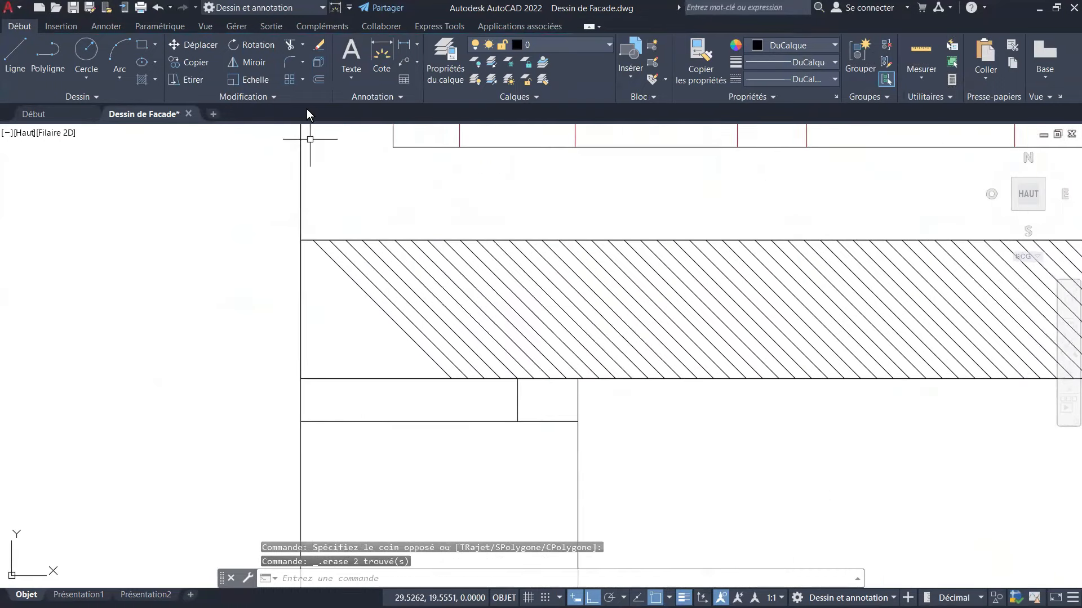
pyautogui.click(291, 47)
pyautogui.scroll(2, 398, 374)
pyautogui.click(398, 374)
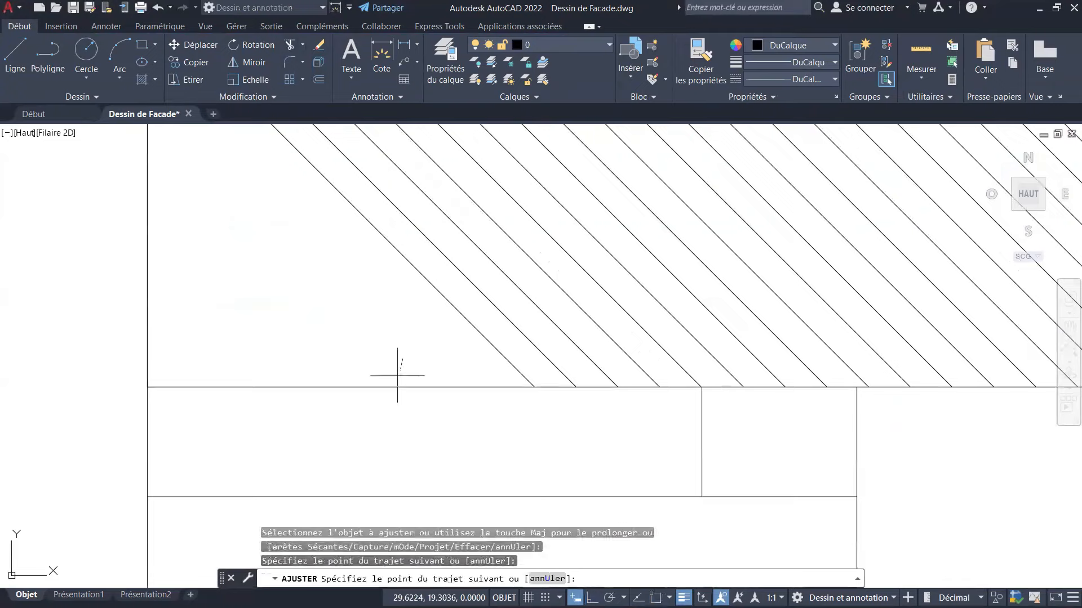
pyautogui.click(342, 423)
pyautogui.click(343, 387)
pyautogui.scroll(-2, 317, 360)
pyautogui.scroll(-2, 320, 359)
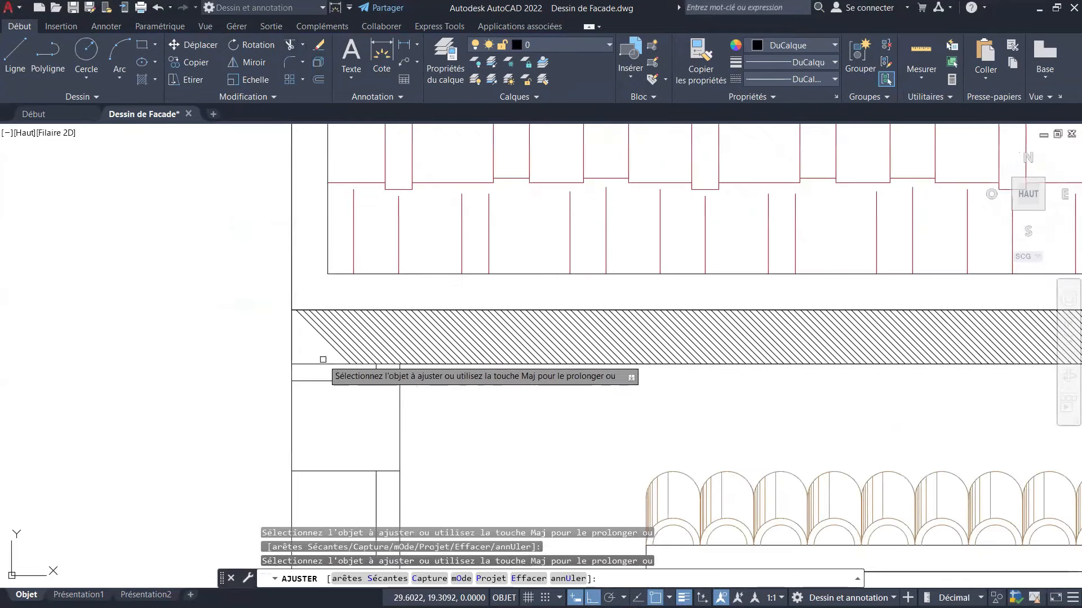
# Trim the remaining overlapping line of the band's lower edge up to the left corner stones' inner line.
pyautogui.scroll(5, 326, 361)
pyautogui.click(342, 343)
pyautogui.click(267, 439)
pyautogui.scroll(-5, 326, 355)
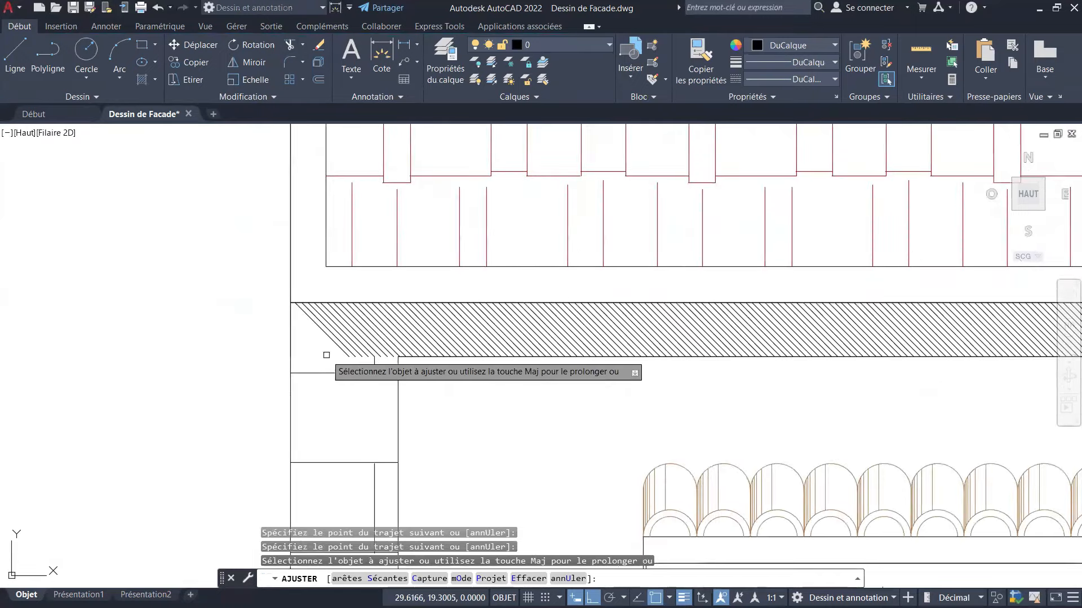
pyautogui.scroll(-4, 349, 356)
pyautogui.scroll(4, 253, 340)
pyautogui.scroll(2, 349, 314)
pyautogui.press('Escape')
pyautogui.press('Escape')
pyautogui.press('Escape')
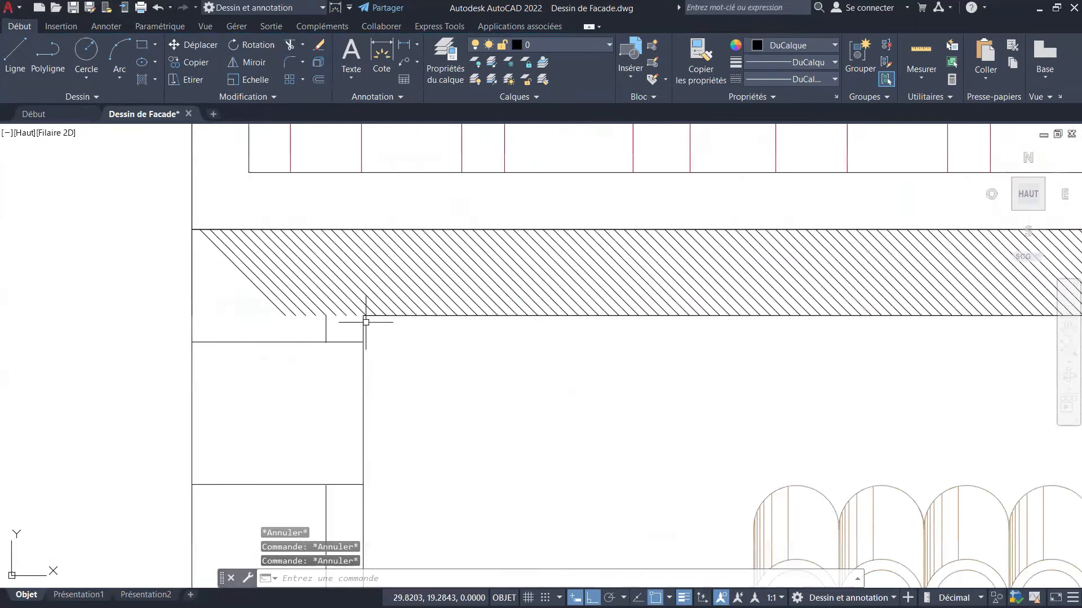
# Delete the two overlapping horizontal lines along the lower edge of the hatched band.
pyautogui.scroll(-4, 344, 305)
pyautogui.scroll(6, 495, 307)
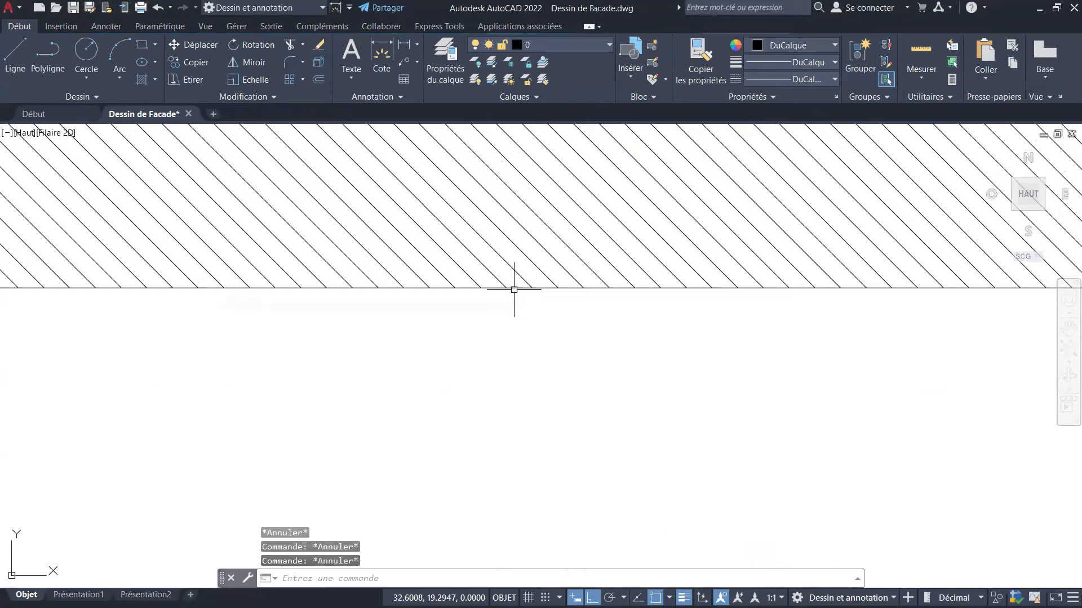
pyautogui.click(515, 288)
pyautogui.press('Delete')
pyautogui.scroll(-4, 418, 321)
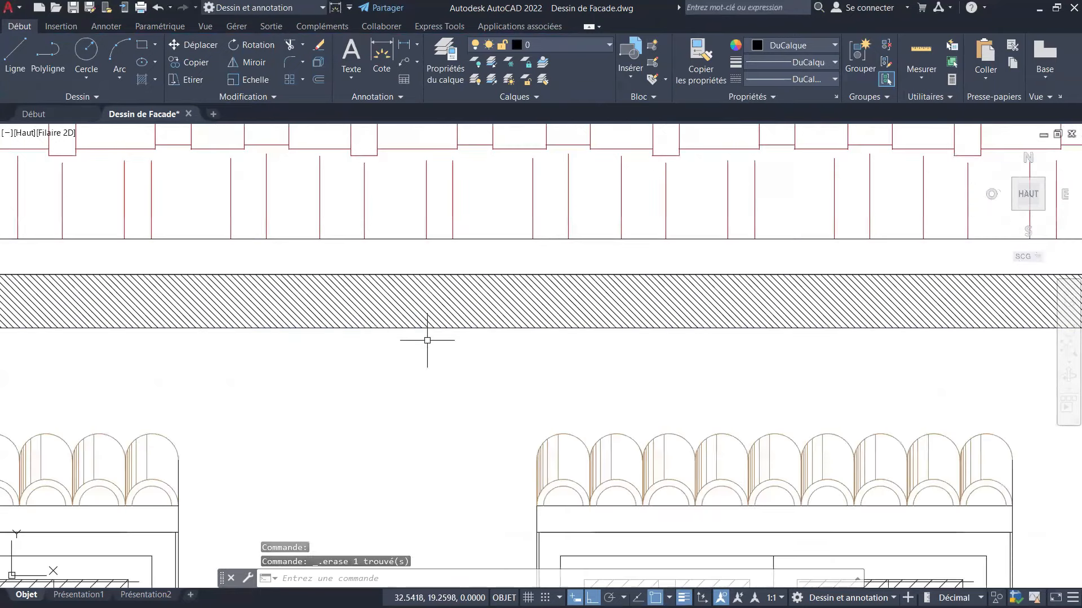
pyautogui.scroll(6, 428, 338)
pyautogui.click(450, 337)
pyautogui.press('Delete')
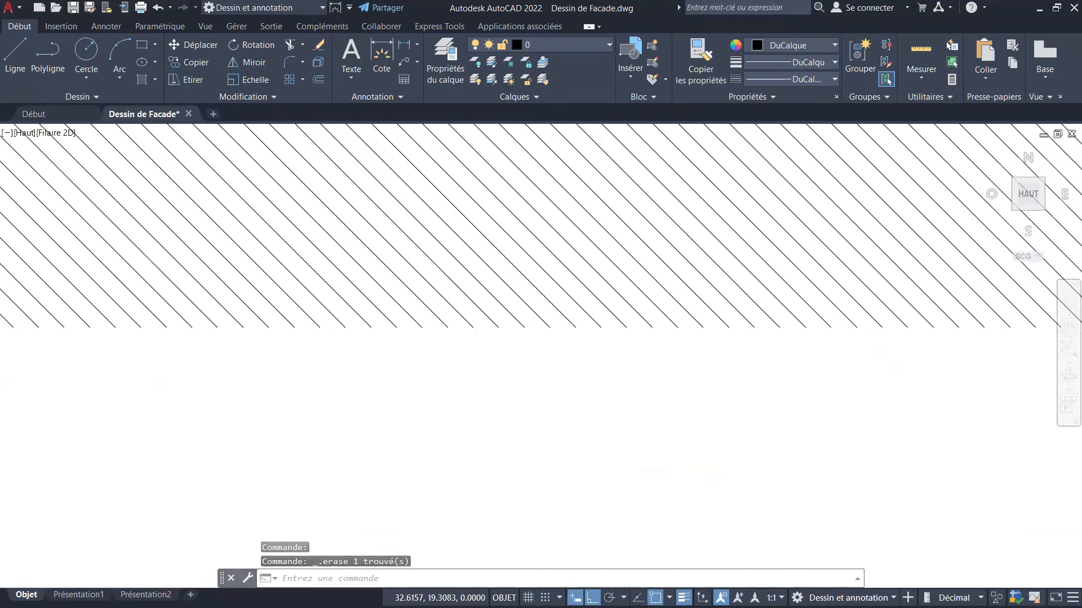
# Stretch the hatch's overhanging right edge back to the facade's right wall line.
pyautogui.scroll(-5, 501, 325)
pyautogui.scroll(2, 877, 312)
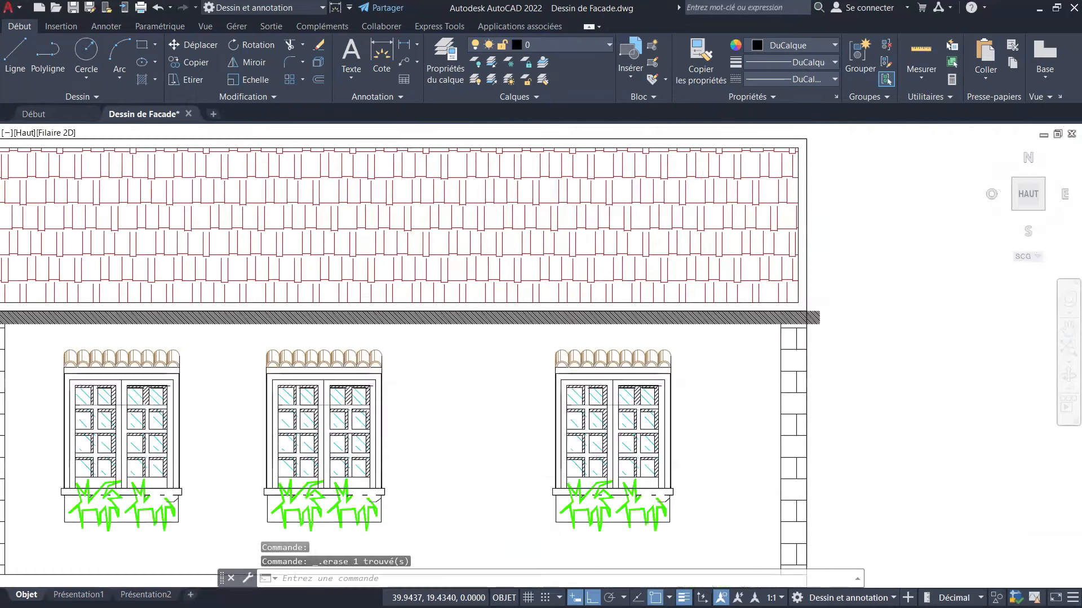
pyautogui.scroll(6, 824, 315)
pyautogui.click(818, 312)
pyautogui.click(782, 340)
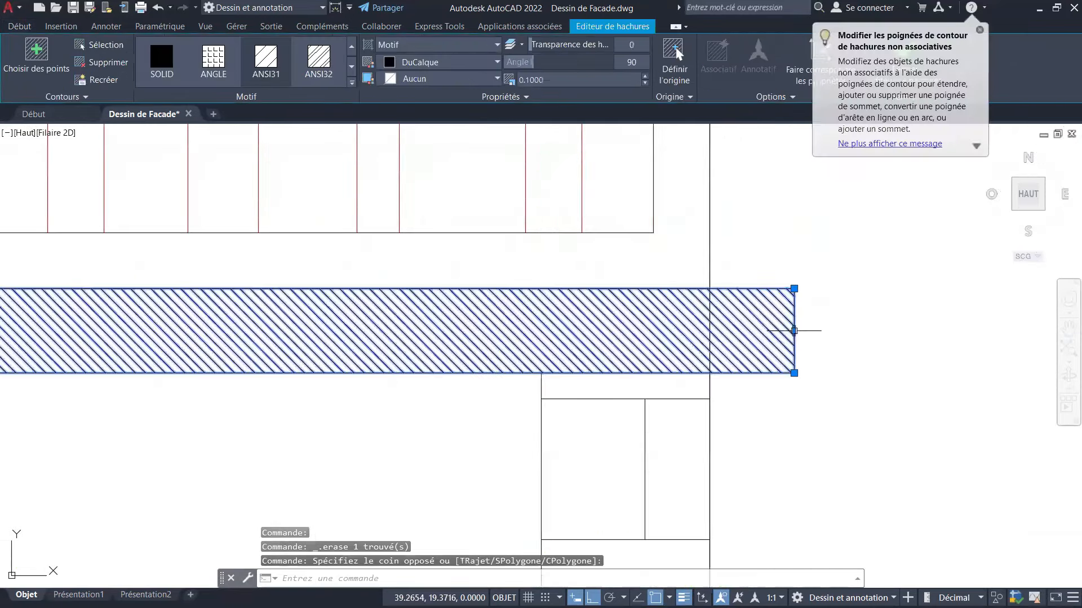
pyautogui.click(794, 331)
pyautogui.click(711, 332)
pyautogui.press('Escape')
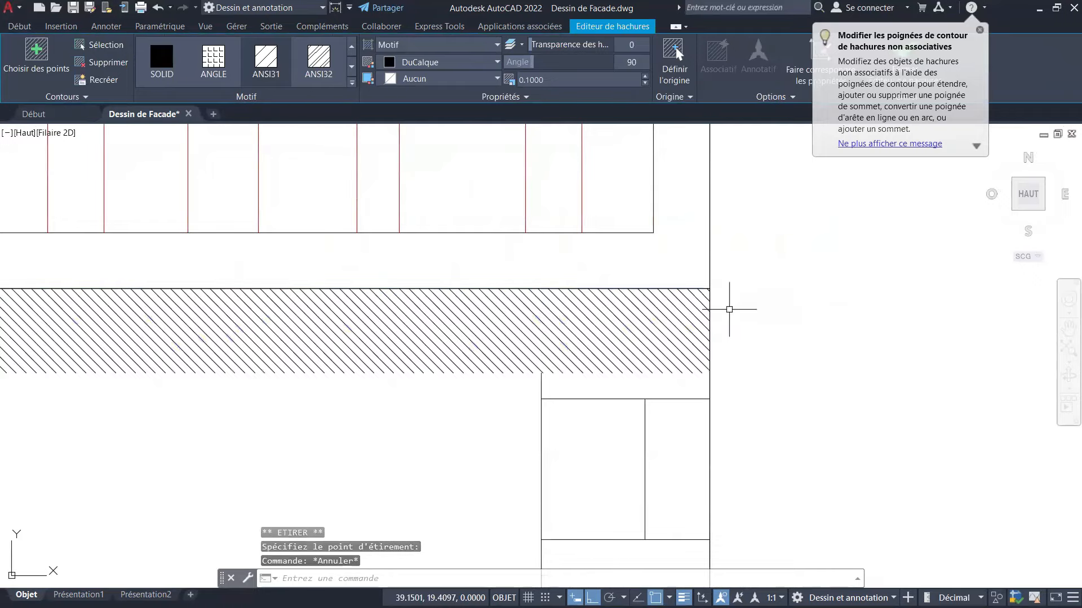
# Examine the whole facade, from the shadow band beneath the roof down to the floor band and entrance door.
pyautogui.scroll(-6, 745, 326)
pyautogui.scroll(-2, 587, 275)
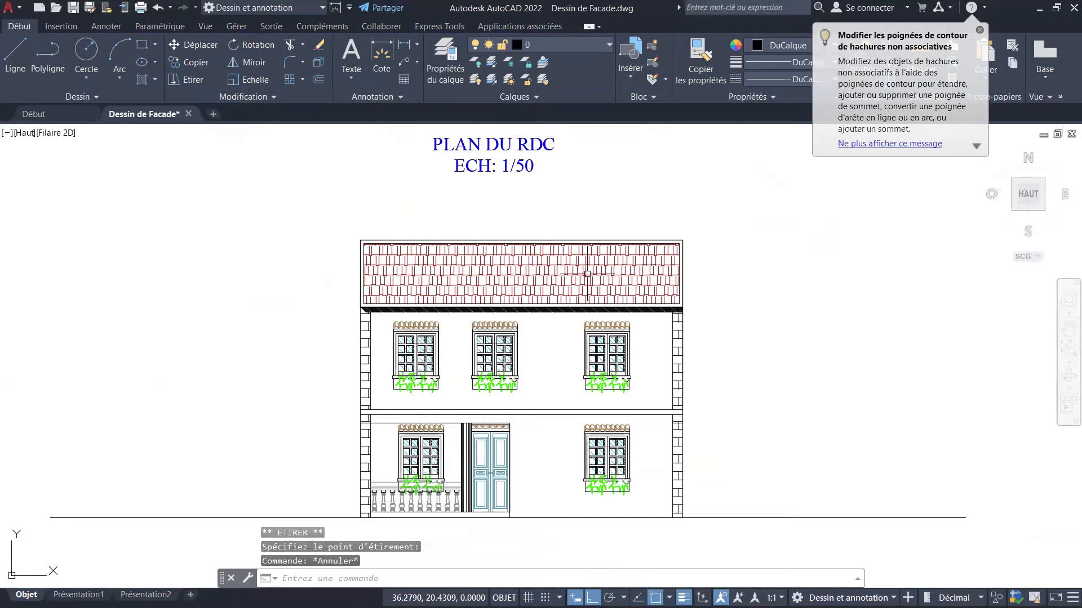
pyautogui.scroll(4, 591, 293)
pyautogui.press('Escape')
pyautogui.moveTo(690, 291); pyautogui.dragTo(712, 121, button='middle')
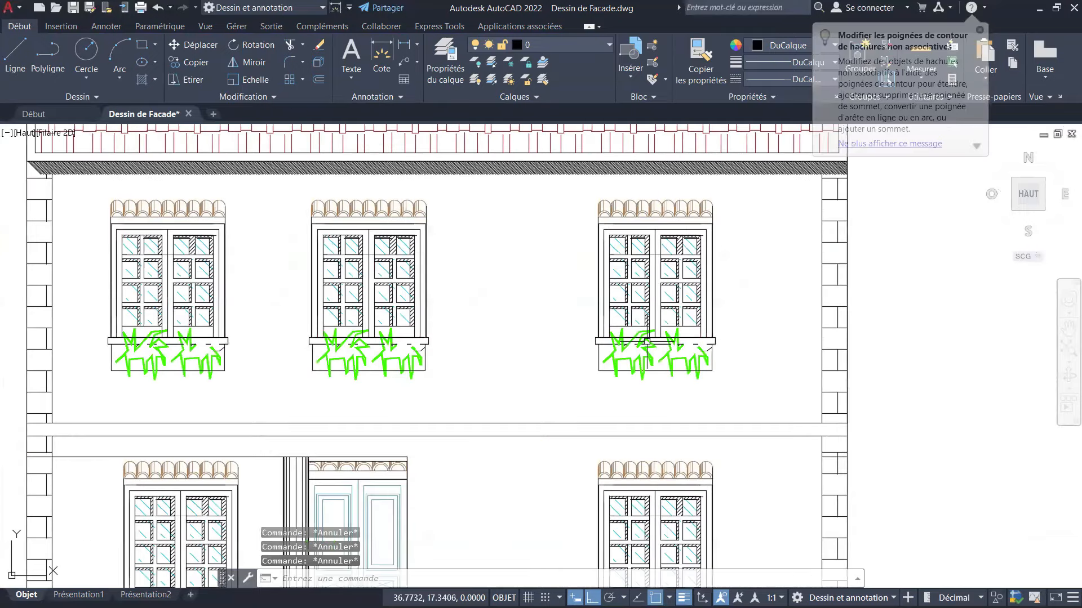
pyautogui.moveTo(550, 342); pyautogui.dragTo(598, 343, button='middle')
pyautogui.moveTo(384, 446); pyautogui.dragTo(445, 399, button='middle')
pyautogui.scroll(2, 445, 399)
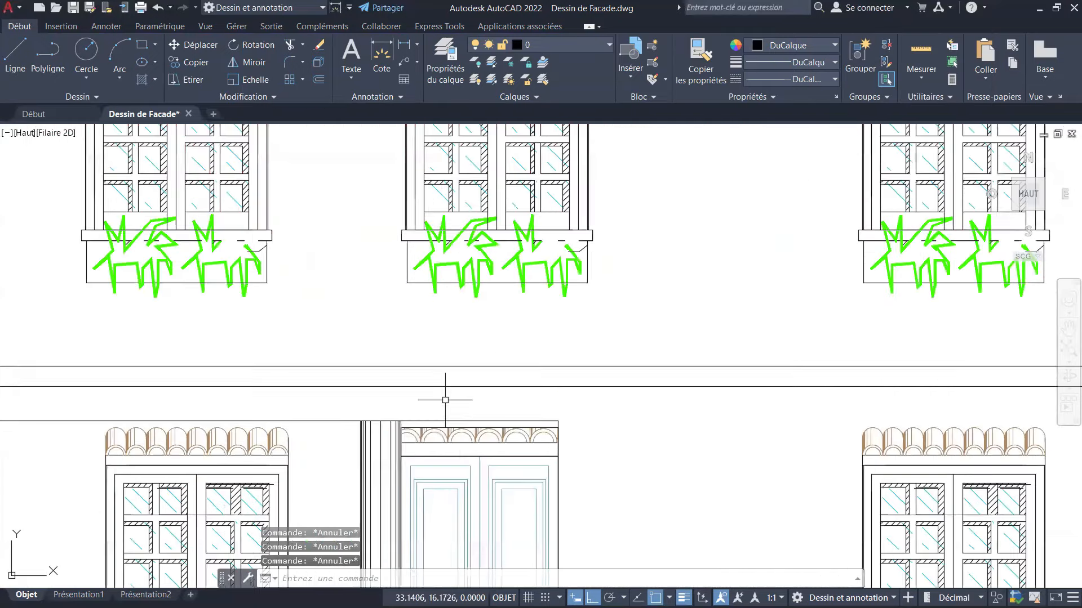
# Copy the hatched shadow band beneath the roof to the underside of the floor band, aligned with the facade's right wall line.
pyautogui.scroll(-2, 534, 383)
pyautogui.scroll(-2, 534, 385)
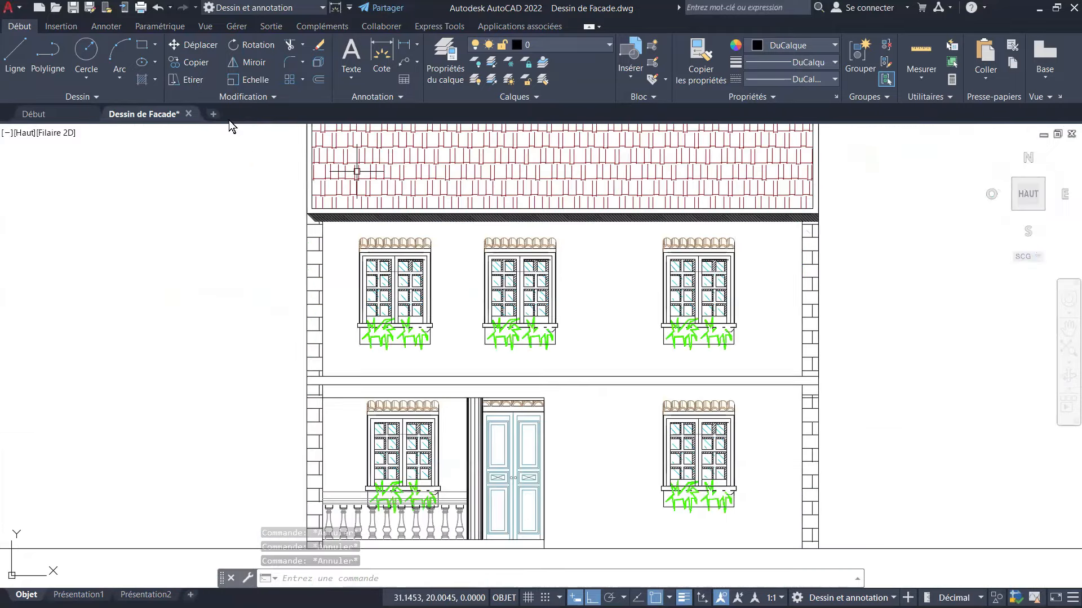
pyautogui.click(186, 65)
pyautogui.scroll(2, 542, 218)
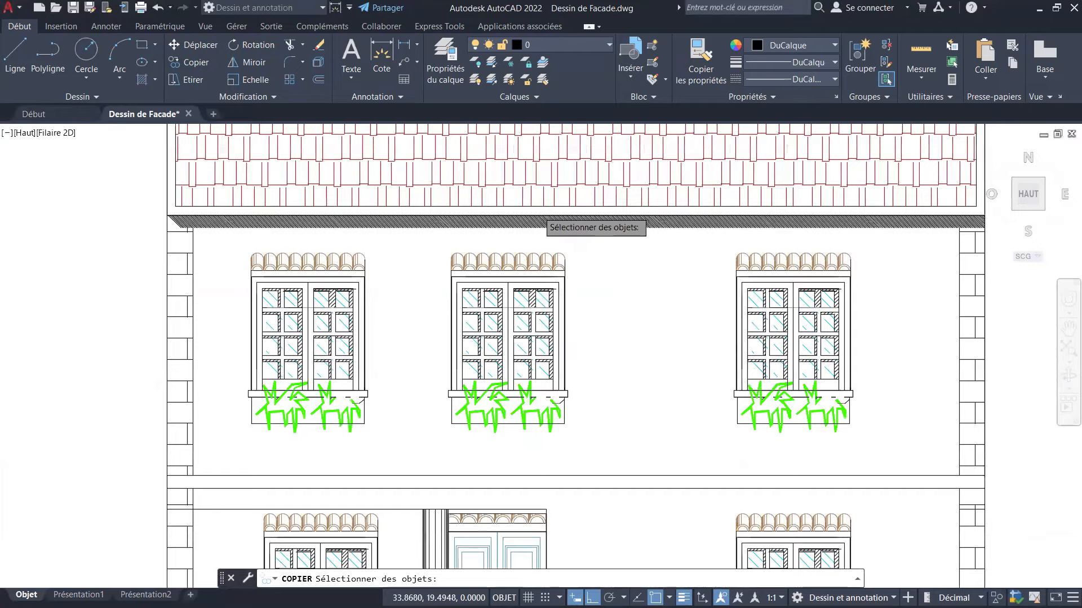
pyautogui.scroll(2, 541, 210)
pyautogui.click(543, 234)
pyautogui.scroll(-4, 409, 253)
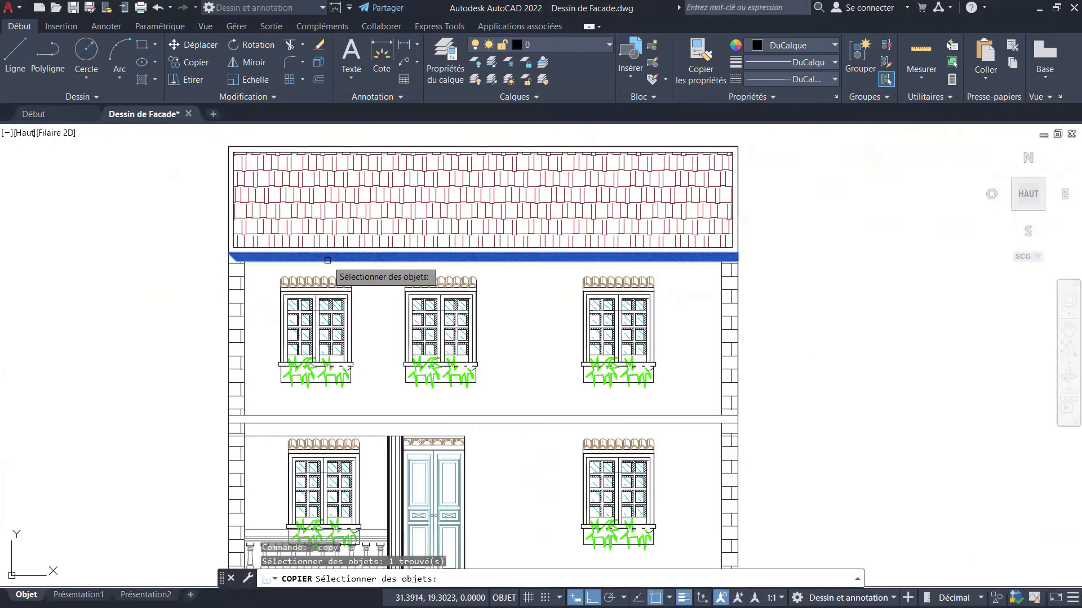
pyautogui.scroll(4, 758, 266)
pyautogui.press('Return')
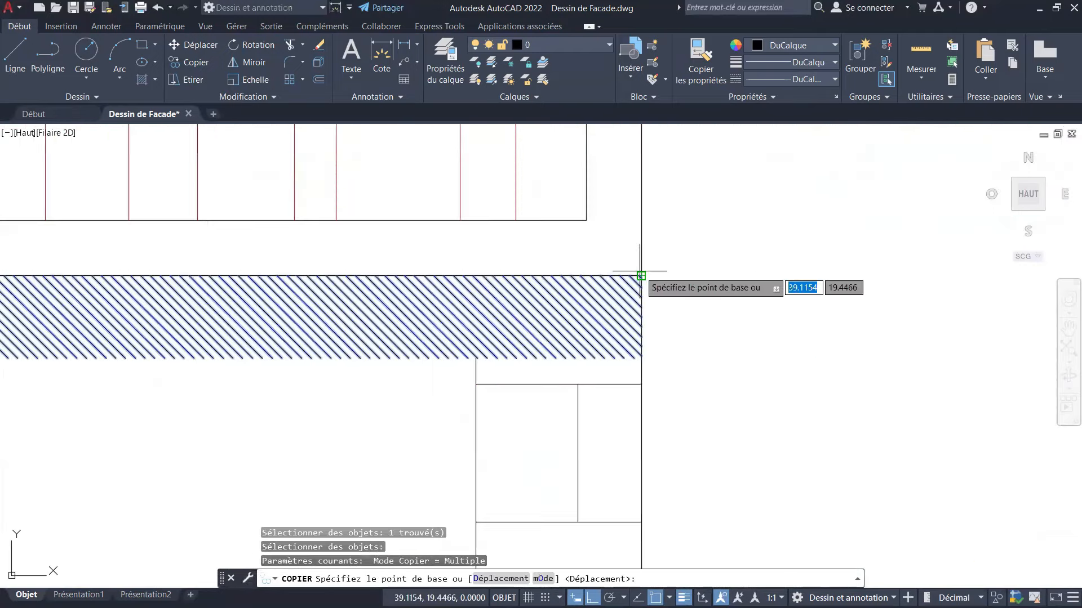
pyautogui.click(641, 276)
pyautogui.scroll(-4, 653, 292)
pyautogui.scroll(5, 652, 382)
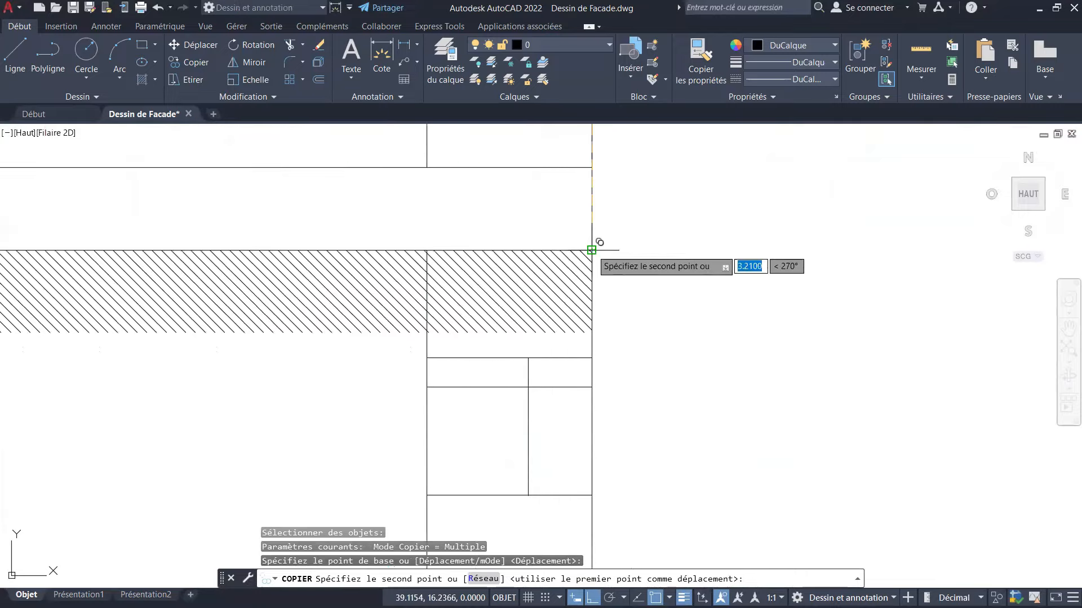
pyautogui.click(597, 244)
pyautogui.scroll(-3, 711, 265)
pyautogui.scroll(-3, 712, 265)
pyautogui.press('Escape')
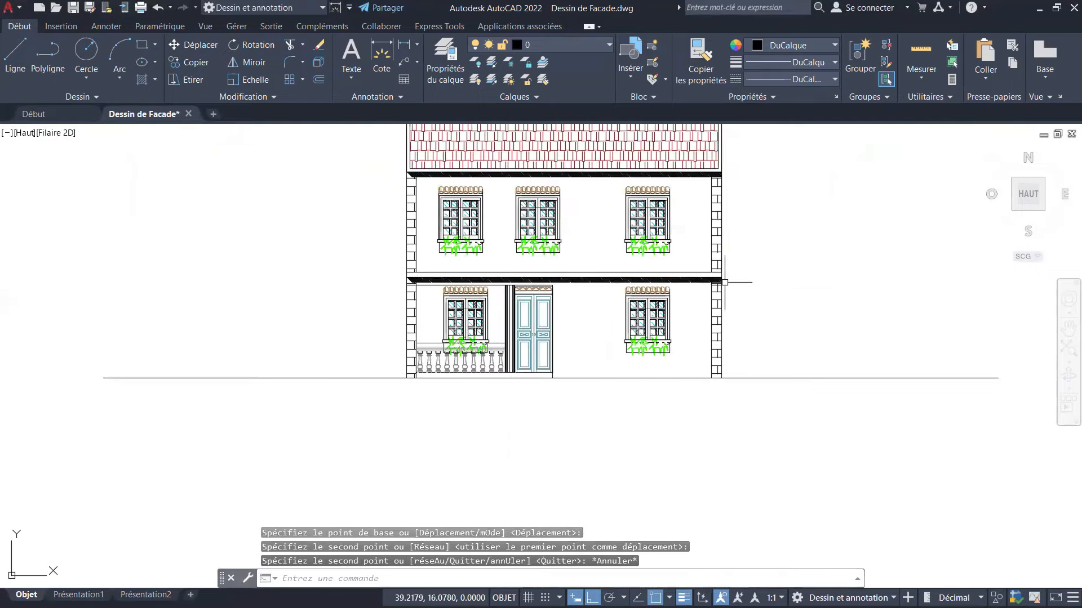
# Examine the upper-left window from its tile canopy and lintel down to the panes and planter.
pyautogui.scroll(5, 676, 273)
pyautogui.scroll(-3, 668, 285)
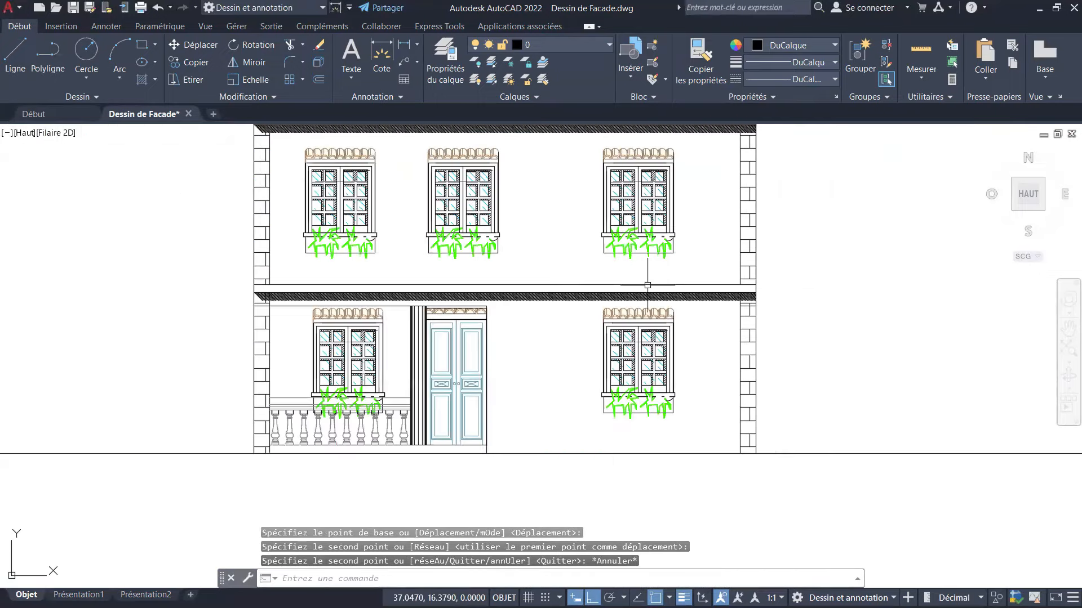
pyautogui.scroll(3, 531, 305)
pyautogui.scroll(-3, 531, 305)
pyautogui.scroll(4, 408, 261)
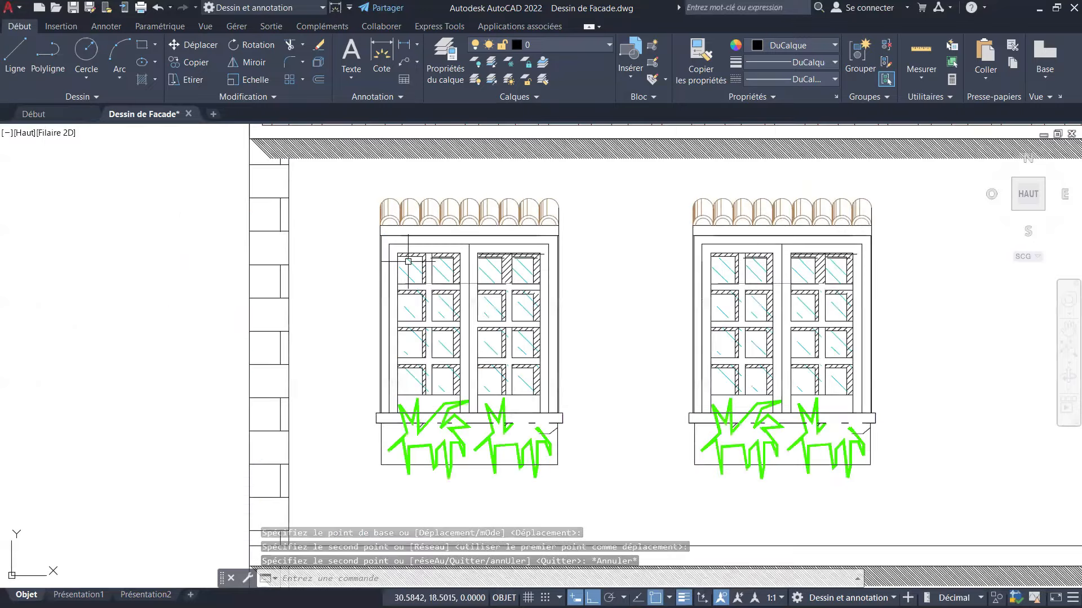
pyautogui.scroll(2, 450, 222)
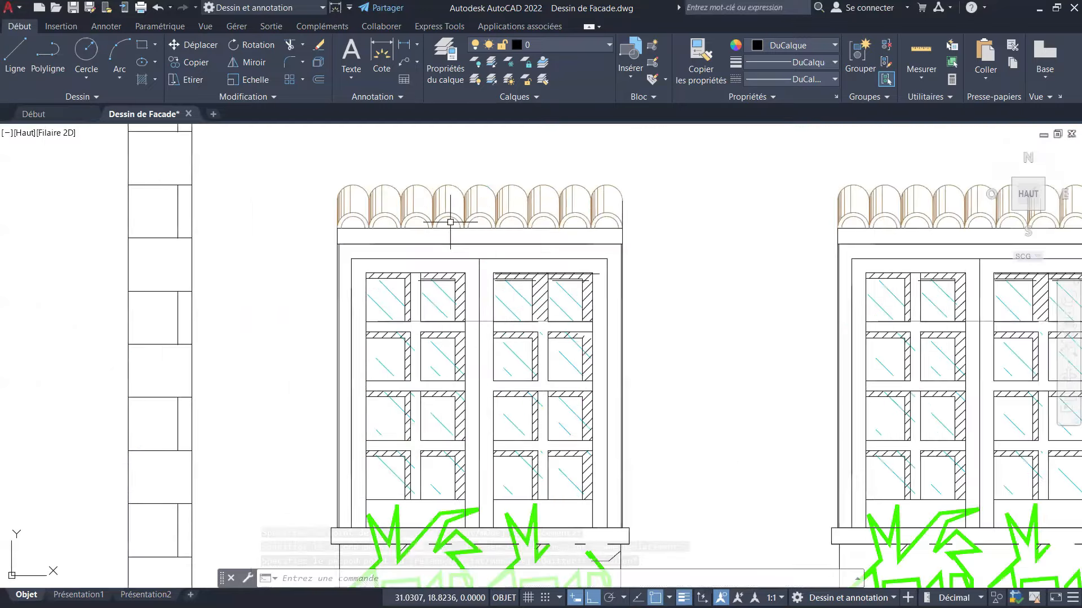
pyautogui.scroll(2, 451, 222)
pyautogui.scroll(-2, 477, 242)
pyautogui.scroll(2, 477, 242)
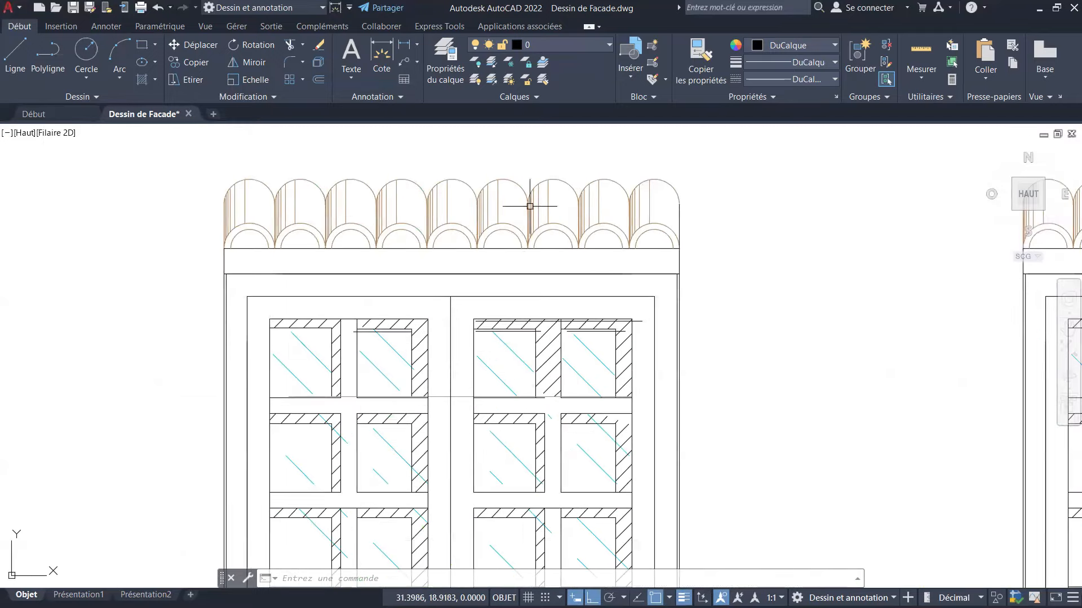
pyautogui.scroll(-5, 529, 221)
pyautogui.scroll(4, 549, 371)
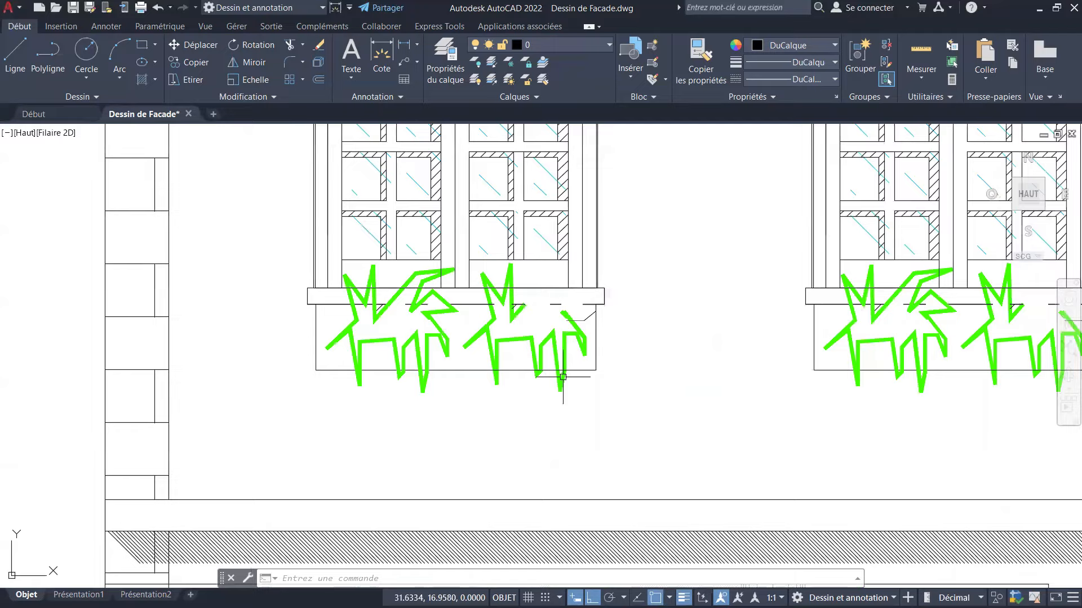
pyautogui.scroll(-4, 563, 377)
pyautogui.scroll(6, 534, 219)
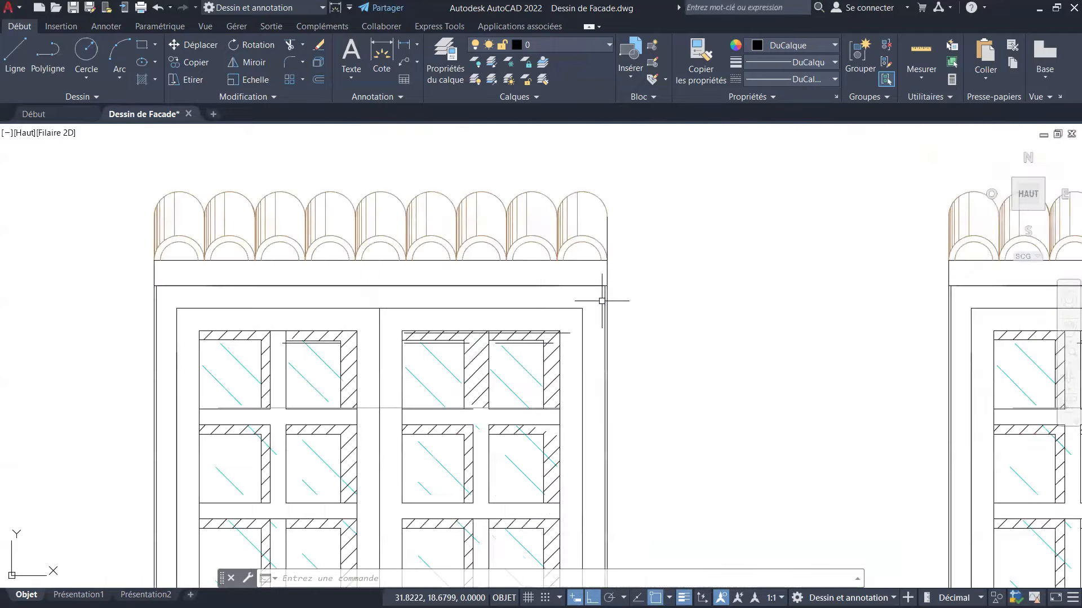
pyautogui.scroll(2, 259, 332)
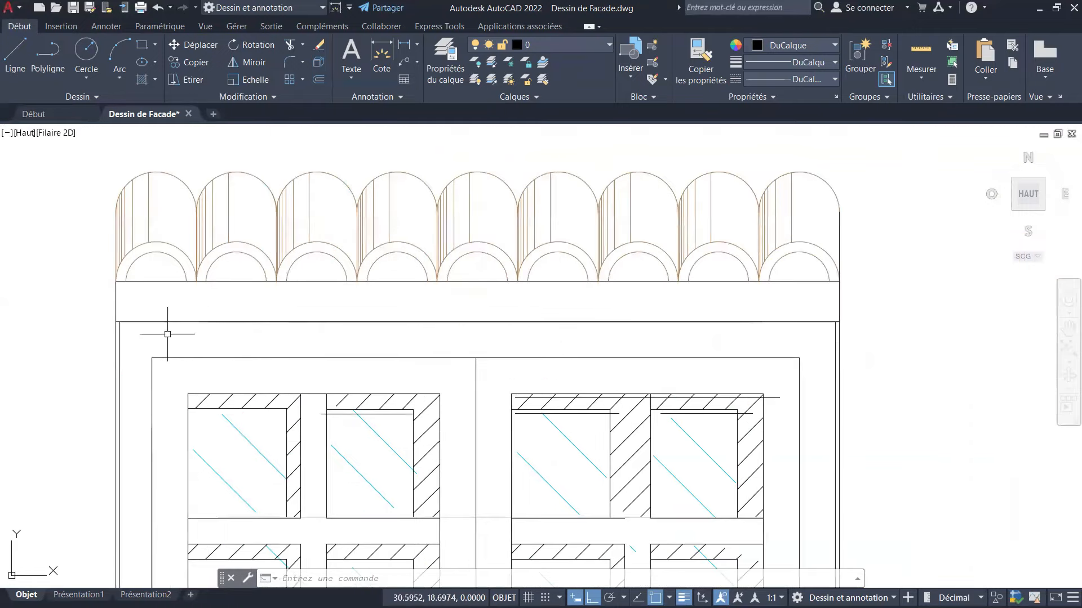
pyautogui.press('Escape')
pyautogui.press('Escape')
pyautogui.press('Escape')
pyautogui.click(17, 66)
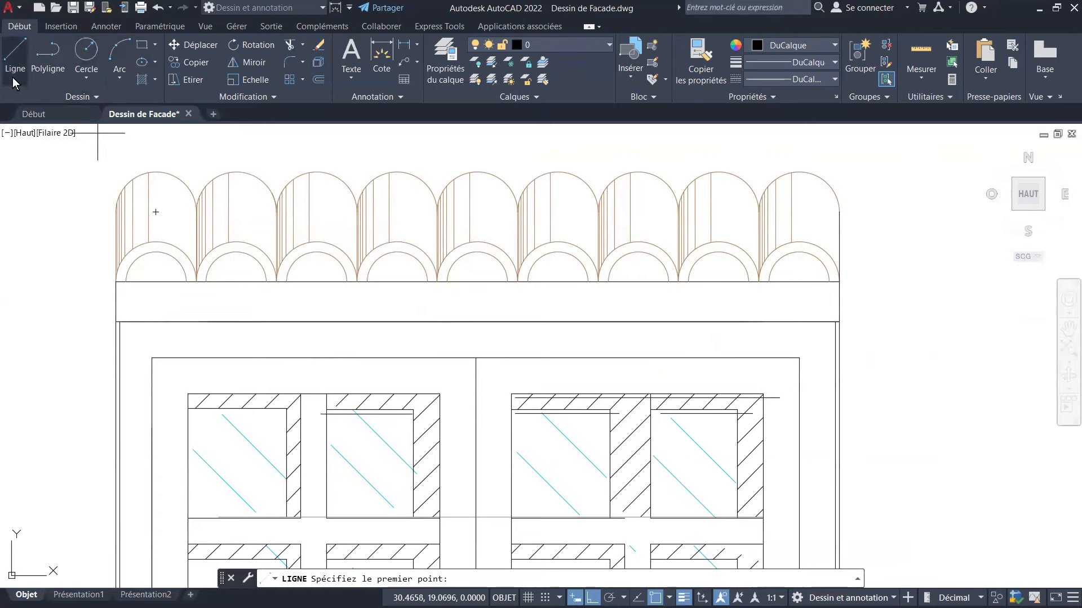
# Copy the lower edge line of the upper-left window's lintel straight down by 0.15.
pyautogui.click(183, 66)
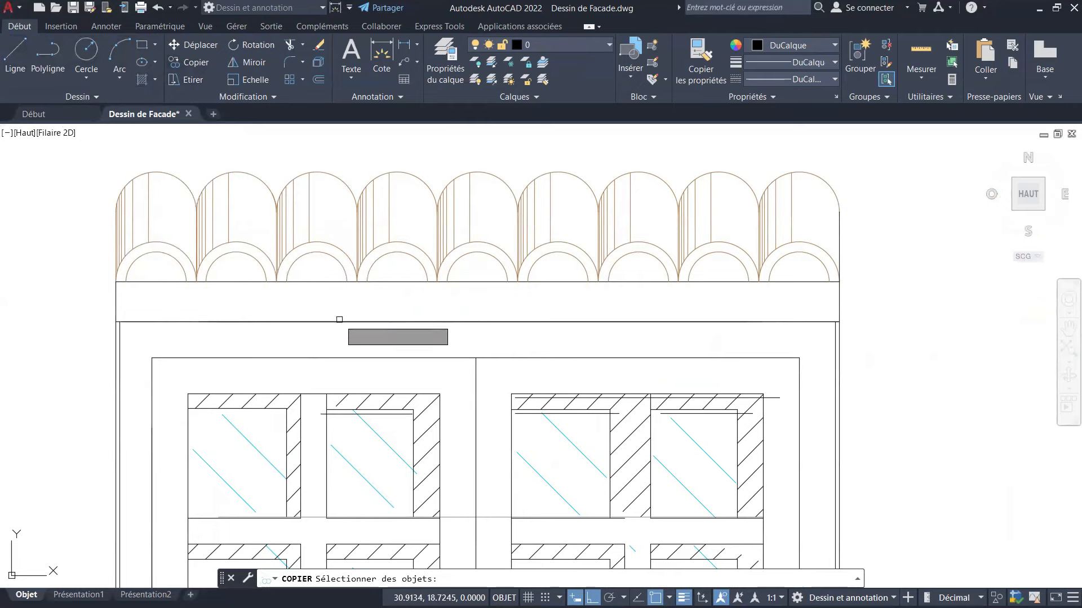
pyautogui.click(339, 322)
pyautogui.press('Return')
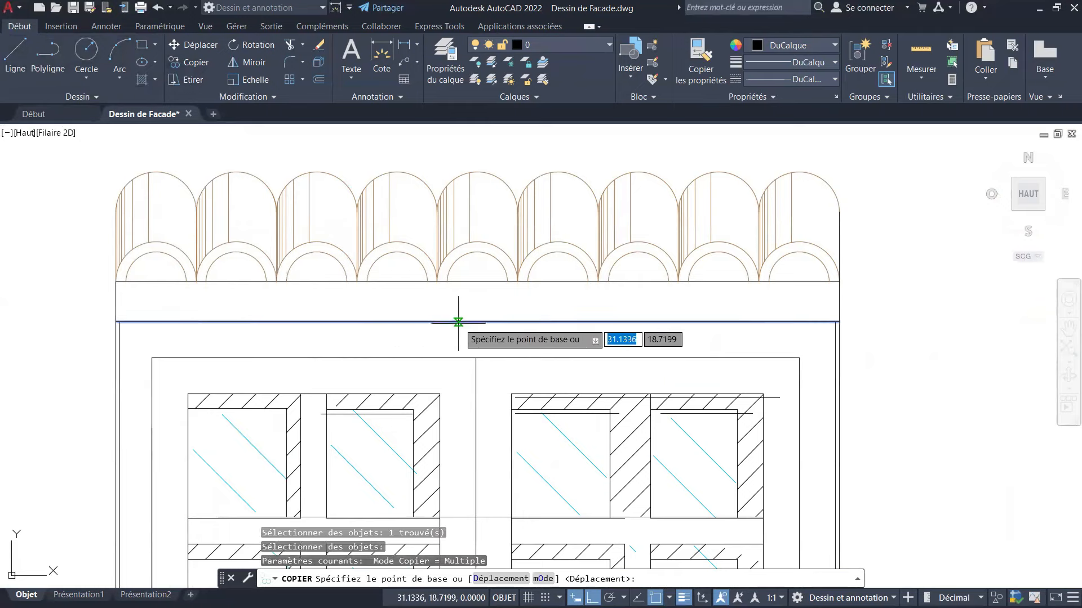
pyautogui.scroll(4, 461, 295)
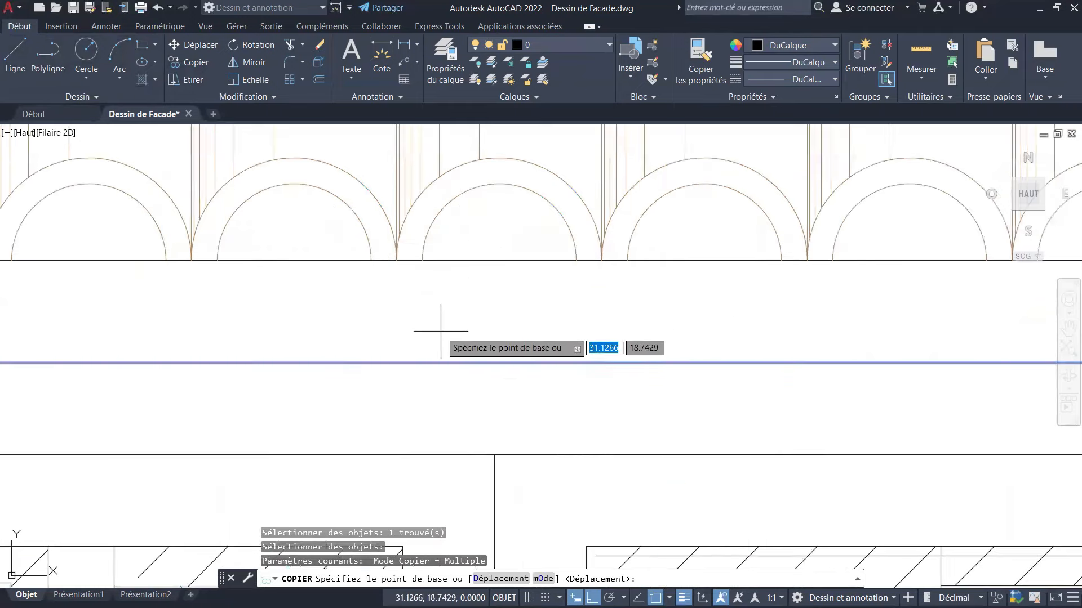
pyautogui.scroll(-2, 476, 321)
pyautogui.scroll(4, 445, 312)
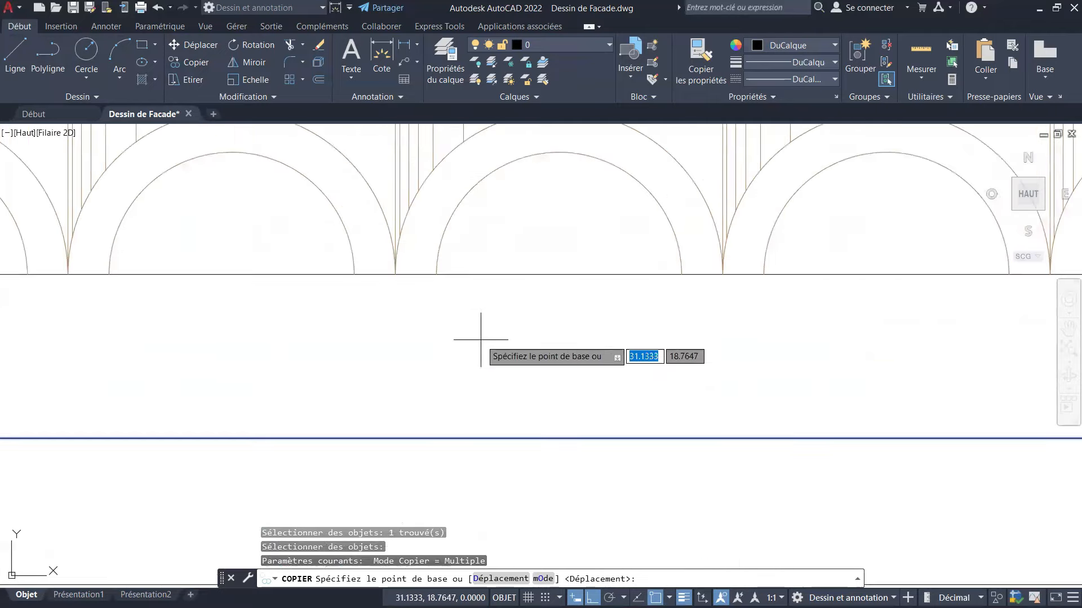
pyautogui.scroll(-4, 451, 315)
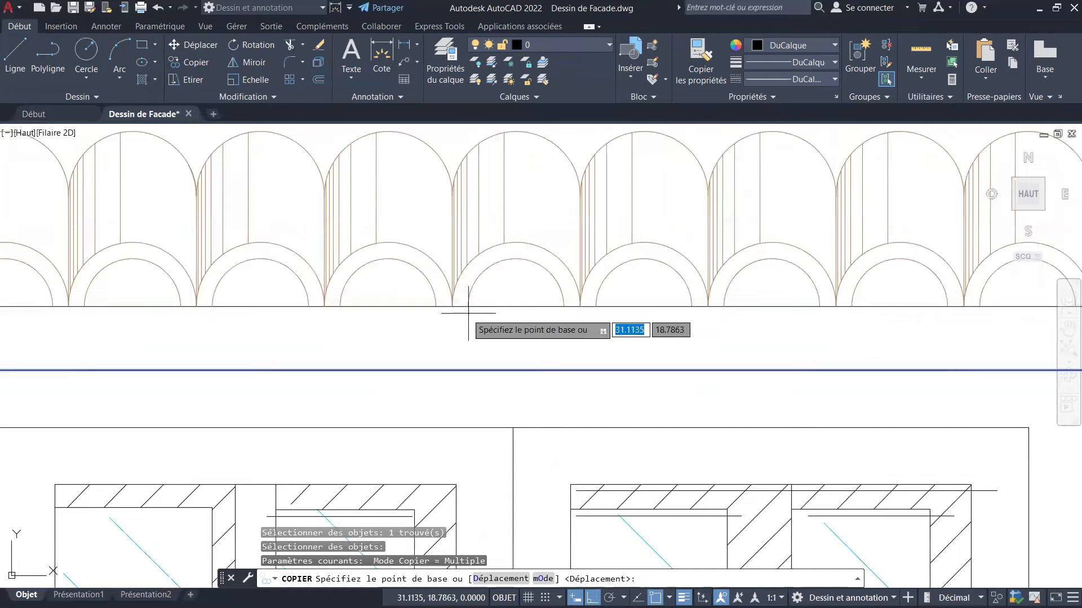
pyautogui.scroll(-4, 515, 352)
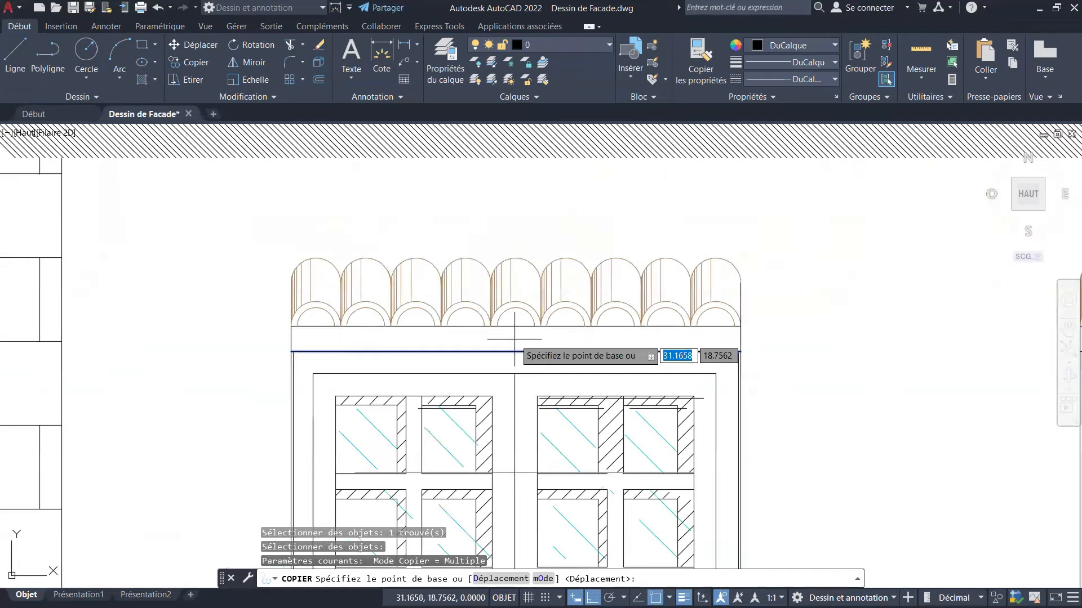
pyautogui.scroll(2, 491, 420)
pyautogui.scroll(4, 519, 384)
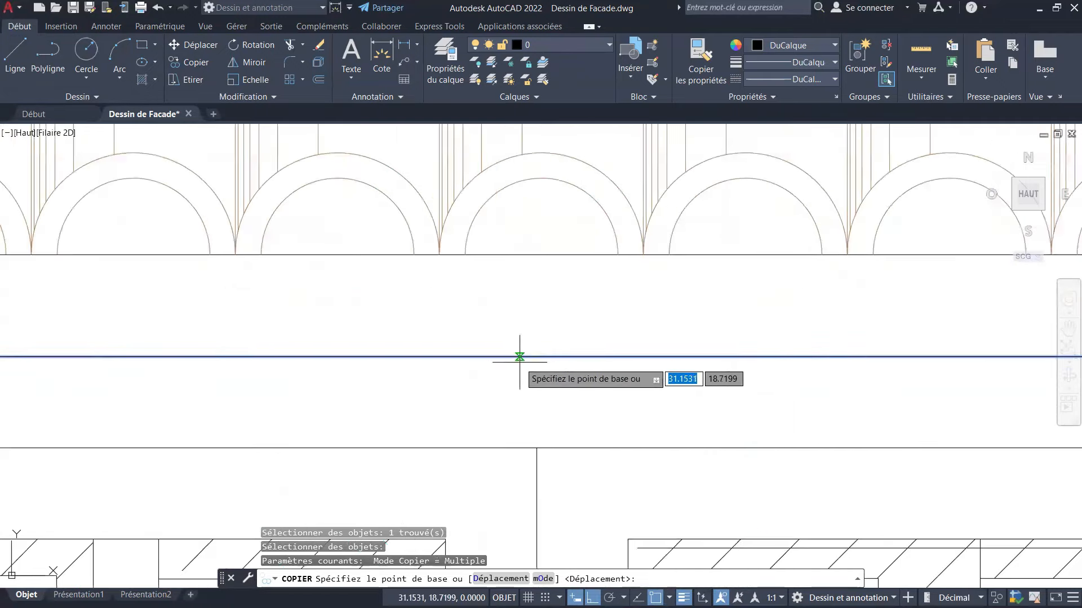
pyautogui.click(519, 356)
pyautogui.scroll(-5, 522, 365)
pyautogui.scroll(4, 523, 364)
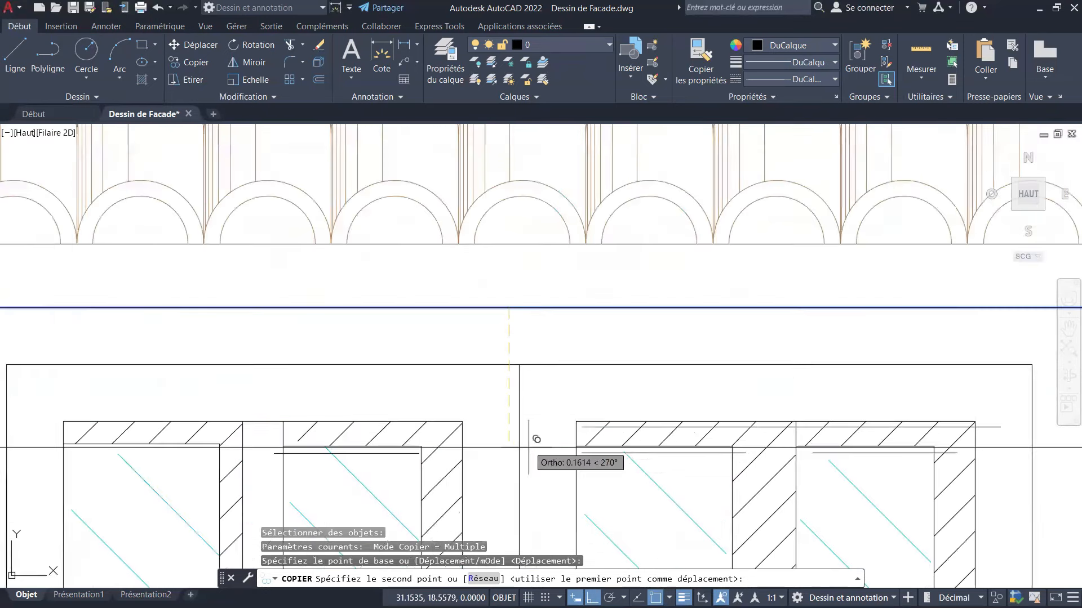
pyautogui.write('.15')
pyautogui.press('Return')
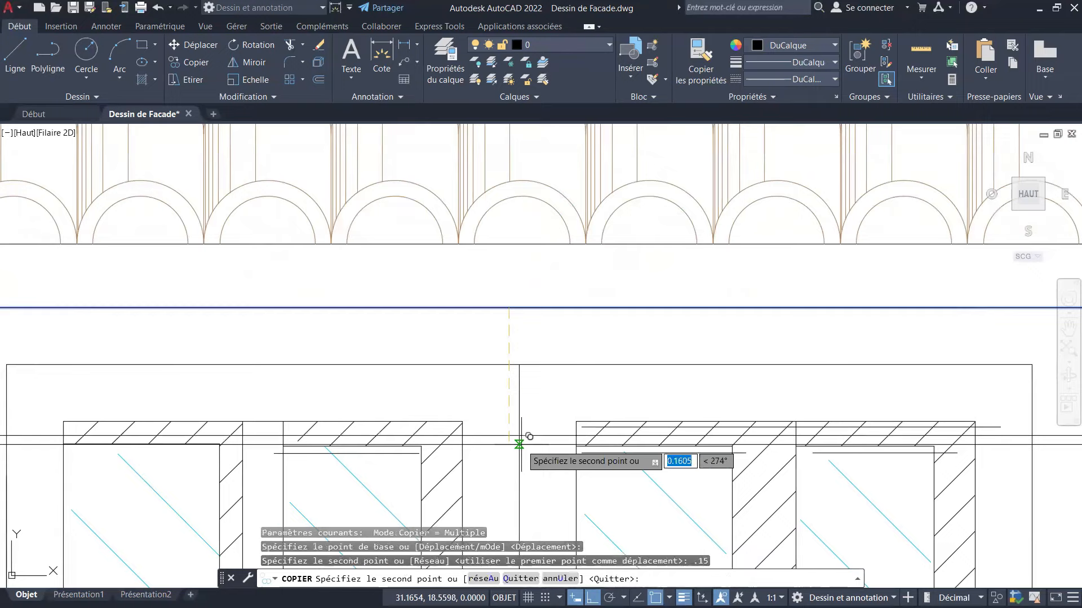
pyautogui.scroll(-2, 501, 386)
pyautogui.scroll(1, 523, 388)
pyautogui.press('Escape')
pyautogui.press('Escape')
pyautogui.press('Escape')
pyautogui.press('Escape')
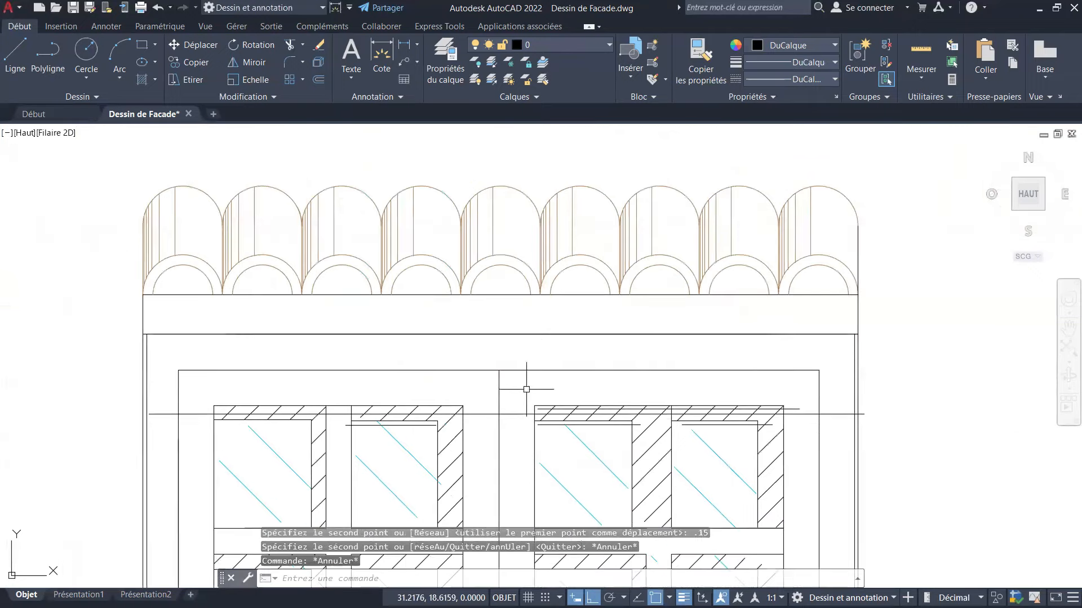
# Move the copied horizontal line sideways so its left end meets the outer left edge of the upper-left window's frame.
pyautogui.scroll(-1, 598, 383)
pyautogui.scroll(5, 332, 394)
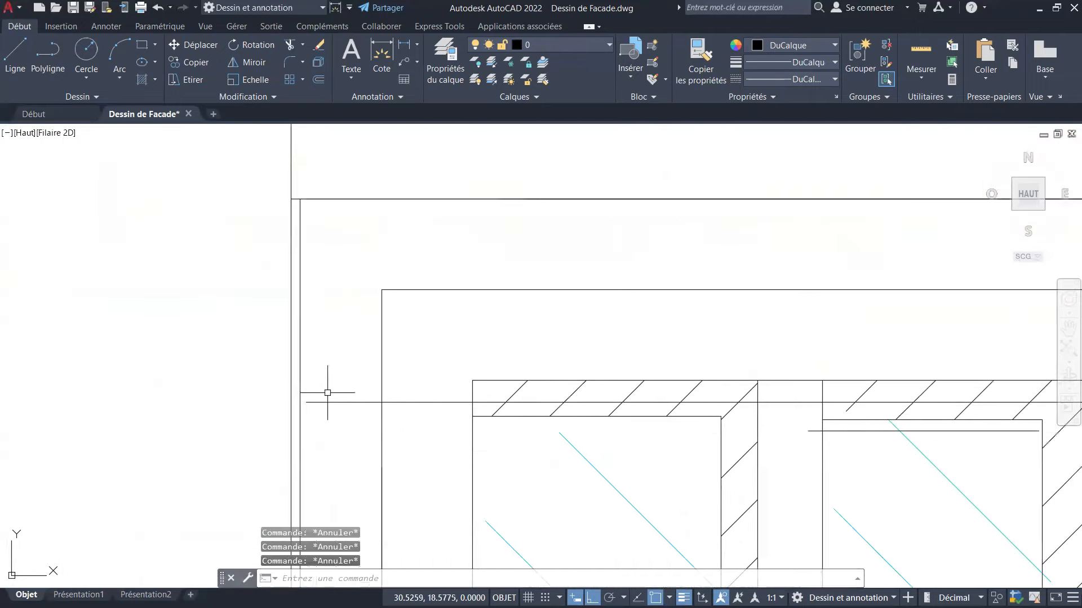
pyautogui.click(193, 46)
pyautogui.click(330, 372)
pyautogui.click(280, 454)
pyautogui.scroll(3, 307, 401)
pyautogui.press('Return')
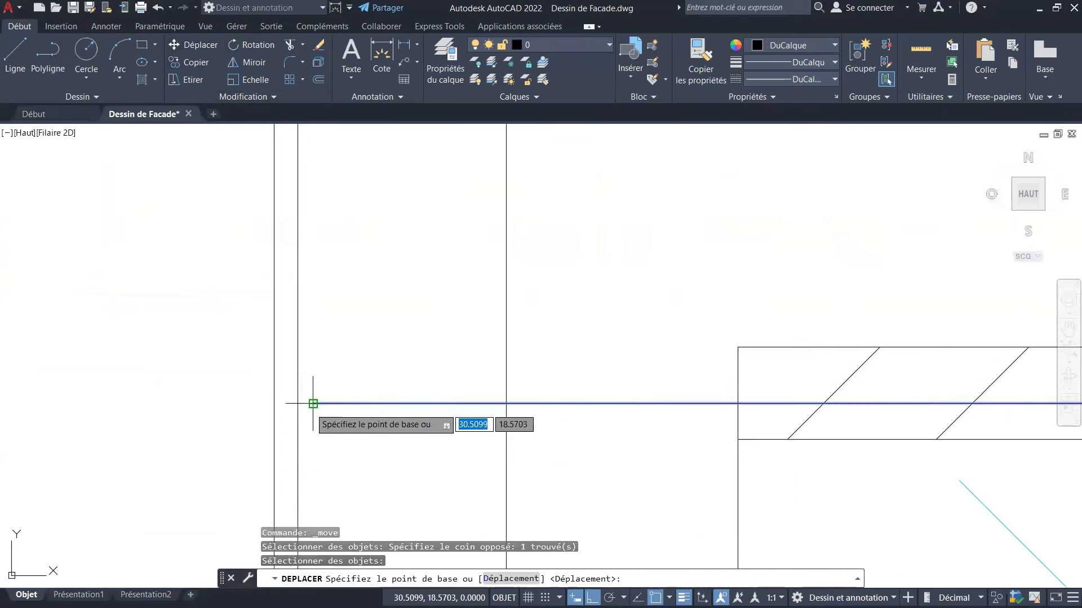
pyautogui.click(273, 403)
pyautogui.click(276, 397)
pyautogui.scroll(-6, 285, 346)
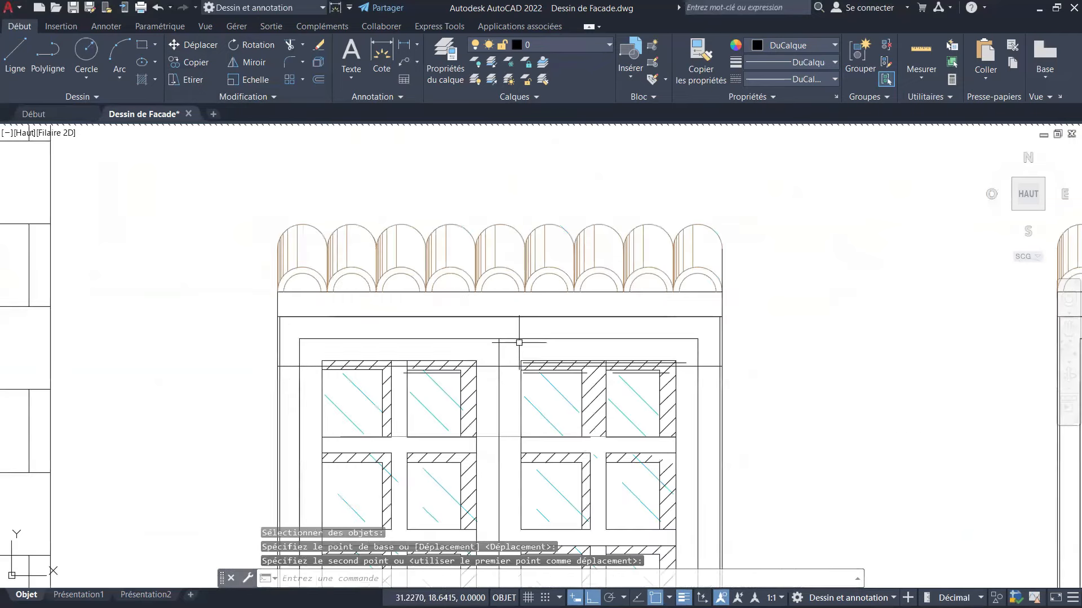
# Draw a line about 2.08 long from the lintel's lower-left corner, sloping down at 45° across the upper-left window.
pyautogui.scroll(-4, 516, 358)
pyautogui.scroll(4, 560, 338)
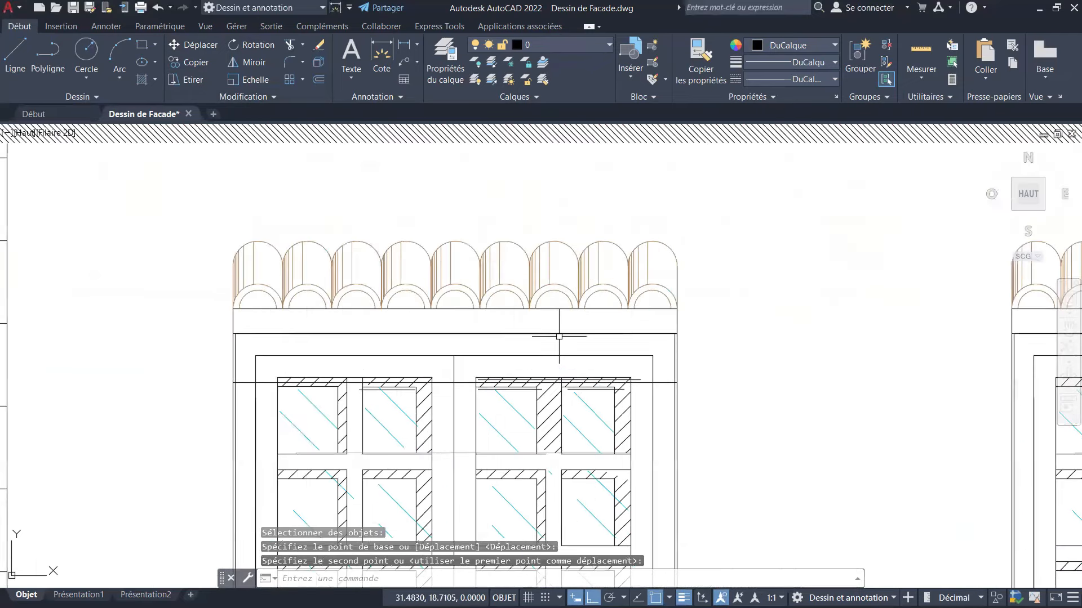
pyautogui.scroll(-4, 706, 321)
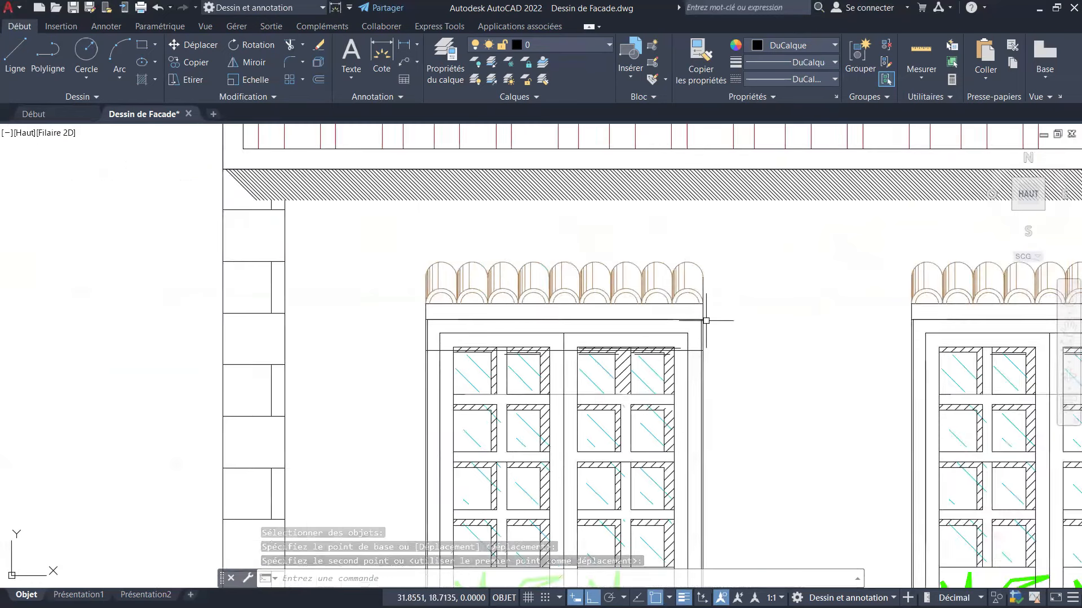
pyautogui.scroll(5, 387, 313)
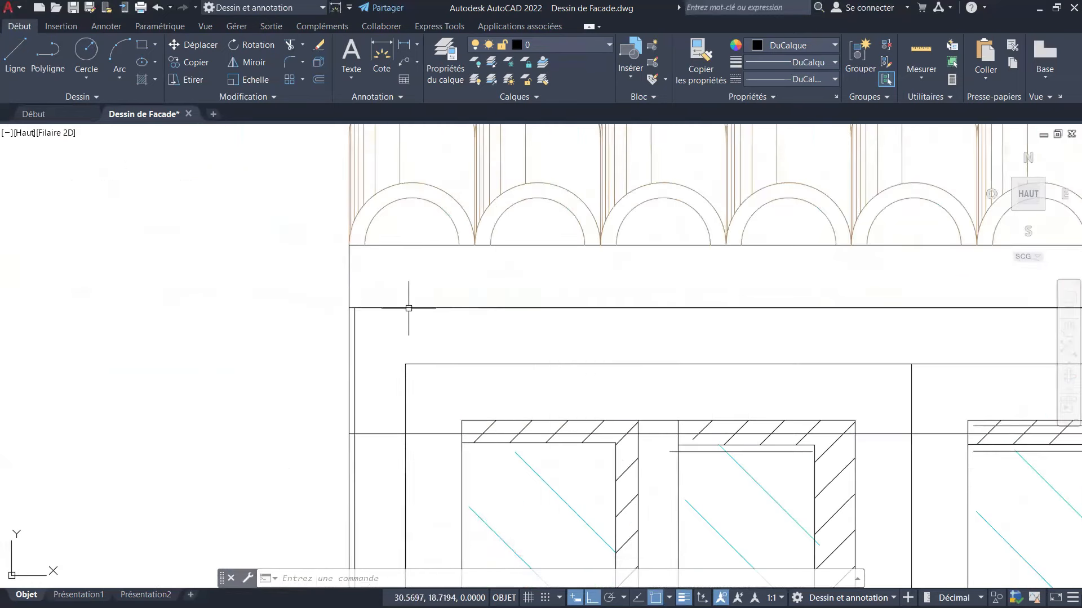
pyautogui.click(15, 53)
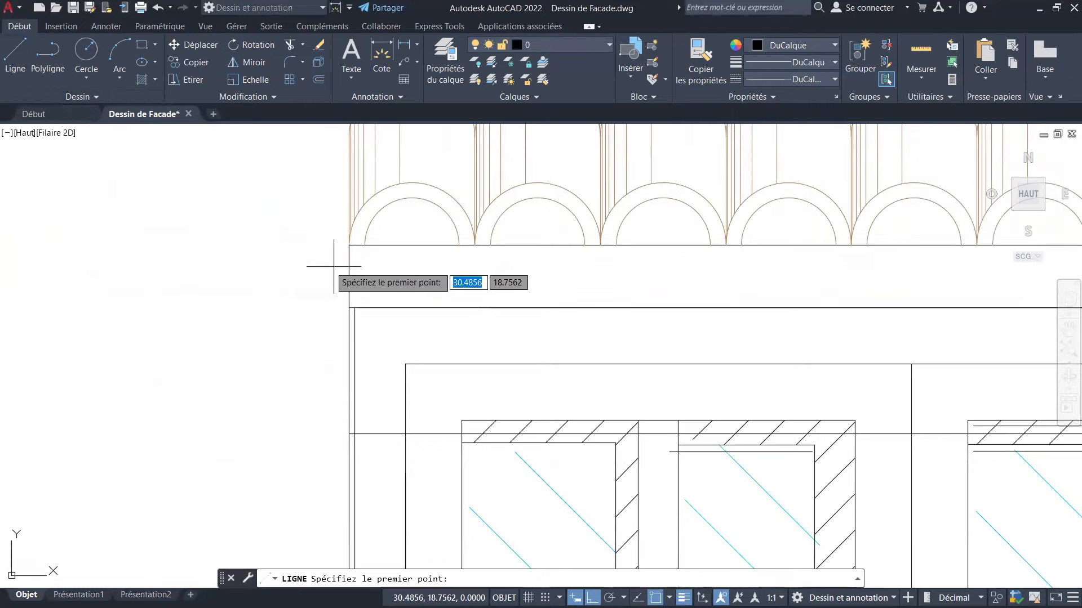
pyautogui.click(350, 308)
pyautogui.scroll(-6, 349, 309)
pyautogui.scroll(-4, 344, 276)
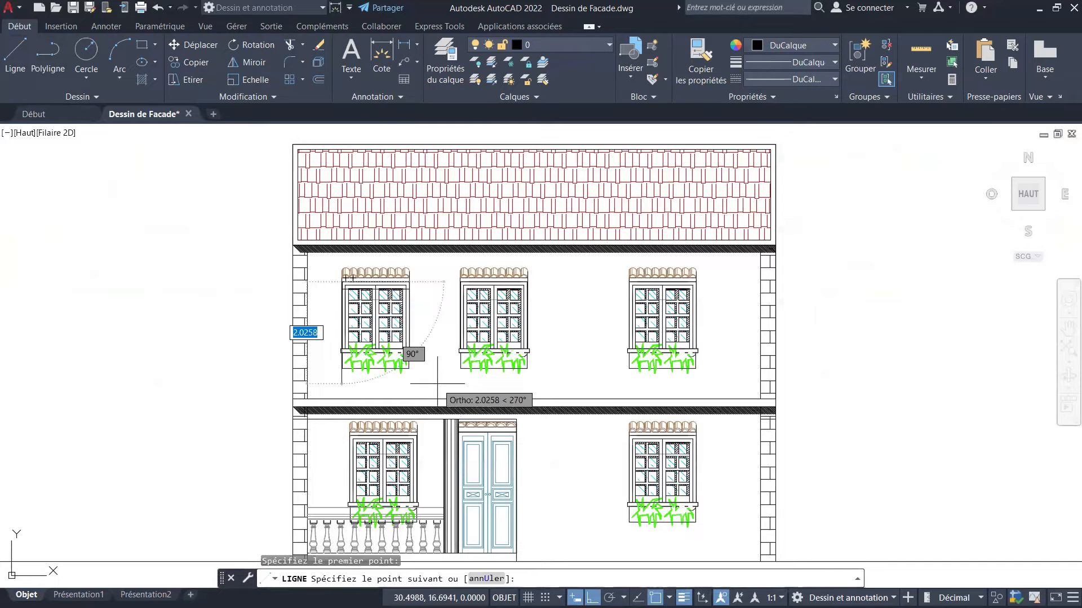
pyautogui.scroll(2, 437, 383)
pyautogui.scroll(2, 439, 370)
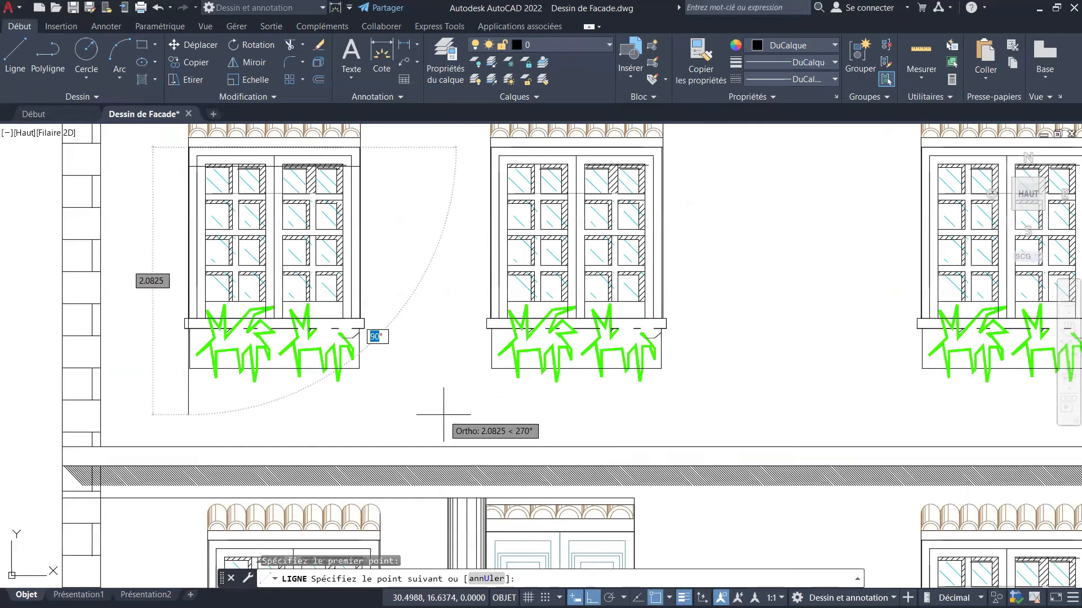
pyautogui.write('45')
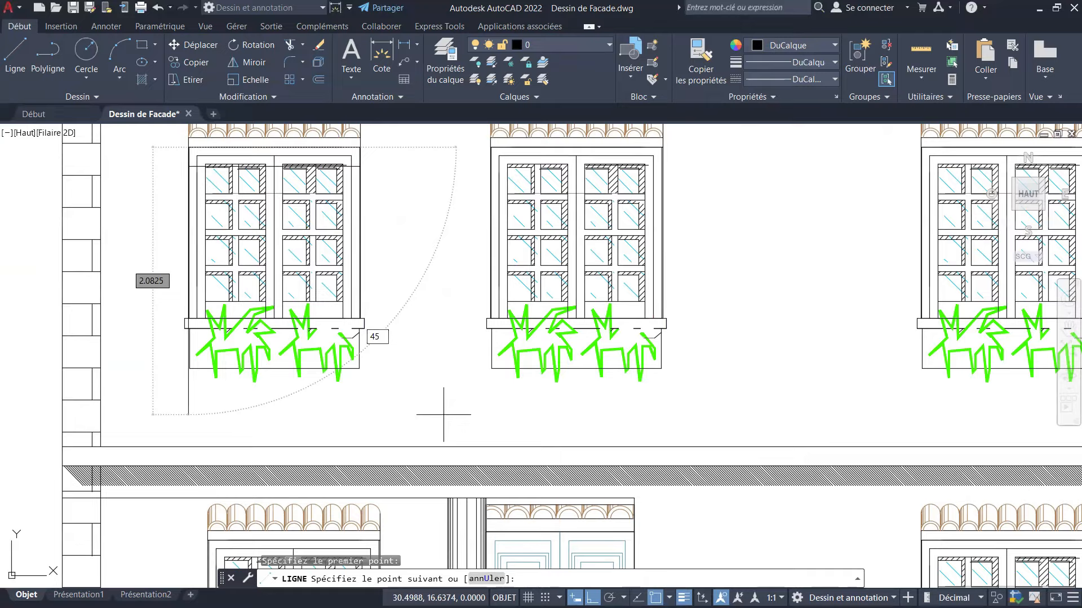
pyautogui.press('Return')
pyautogui.press('Escape')
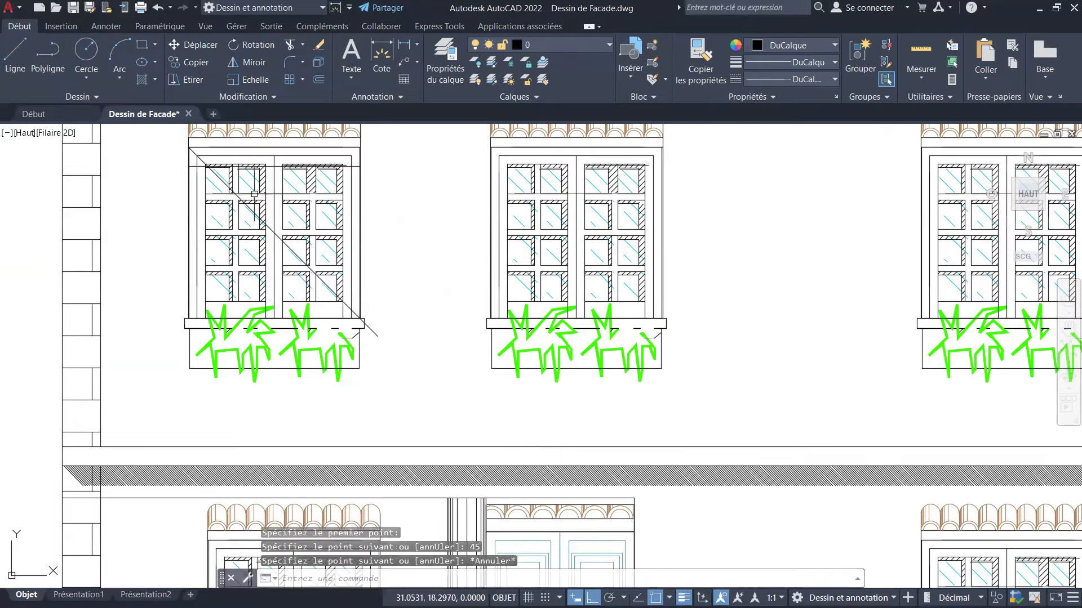
# Copy the 45° line from the upper-left window's lower-left lintel corner to the right end of its tile canopy.
pyautogui.scroll(2, 201, 154)
pyautogui.scroll(-2, 355, 264)
pyautogui.scroll(4, 384, 158)
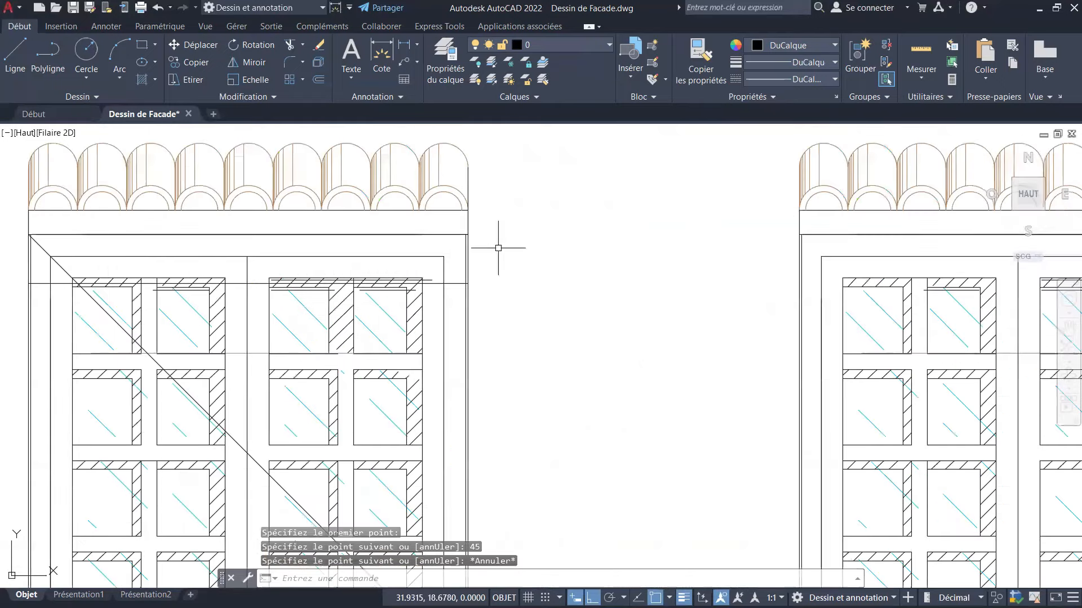
pyautogui.scroll(-2, 498, 248)
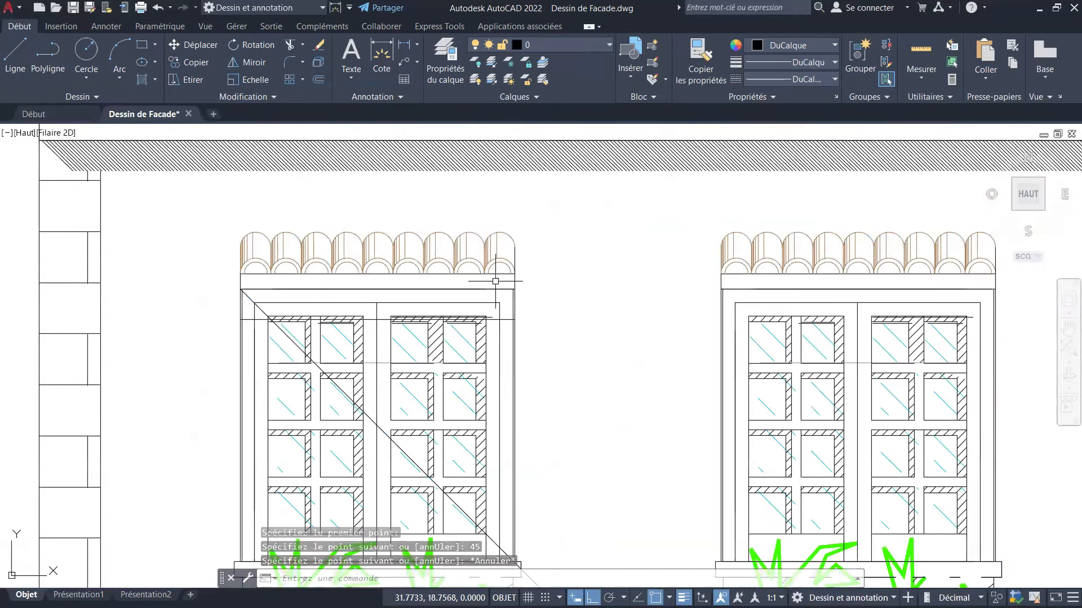
pyautogui.scroll(4, 495, 281)
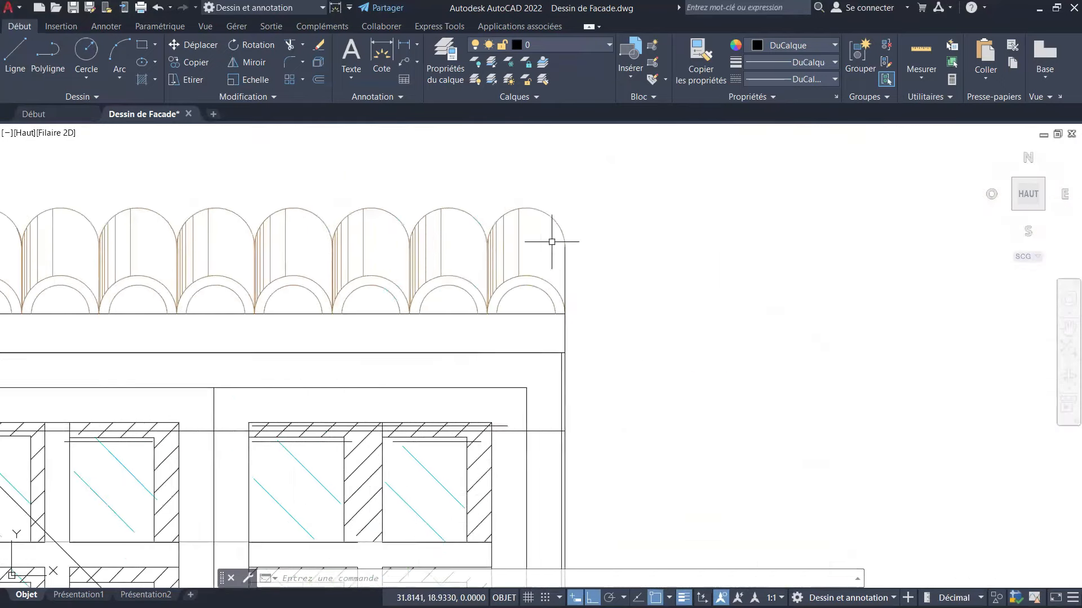
pyautogui.scroll(-4, 519, 244)
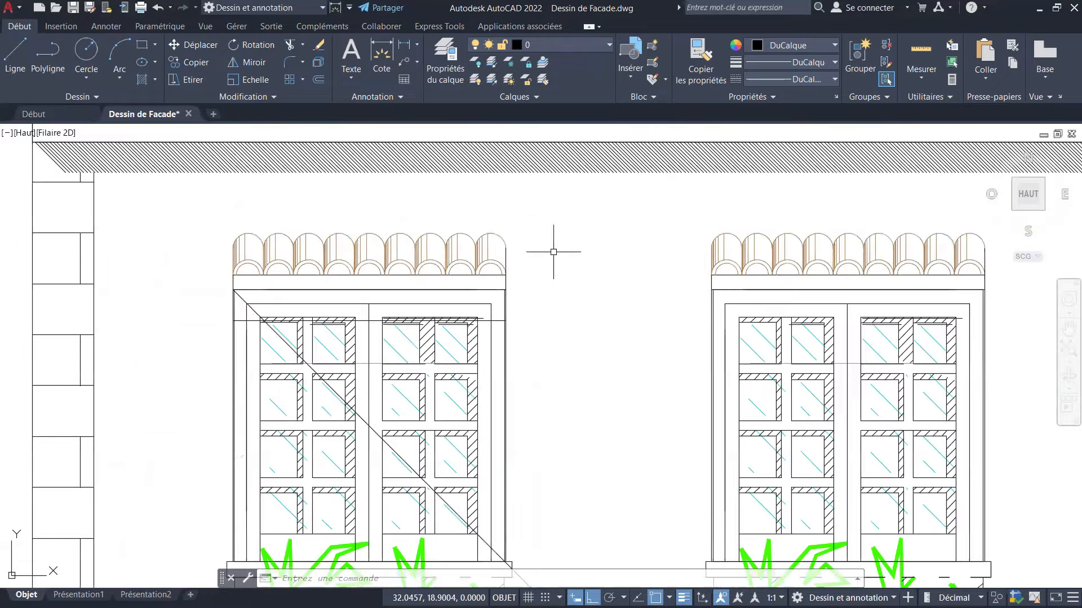
pyautogui.moveTo(553, 251); pyautogui.dragTo(543, 263, button='middle')
pyautogui.click(196, 63)
pyautogui.scroll(4, 209, 297)
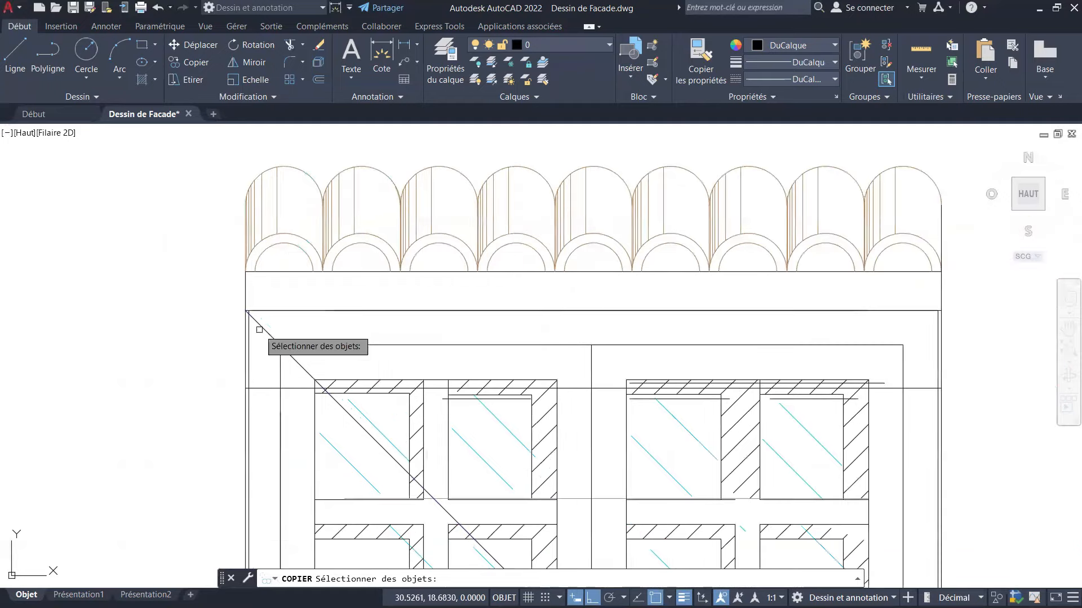
pyautogui.click(257, 320)
pyautogui.scroll(4, 256, 310)
pyautogui.press('Return')
pyautogui.click(230, 310)
pyautogui.scroll(-5, 242, 312)
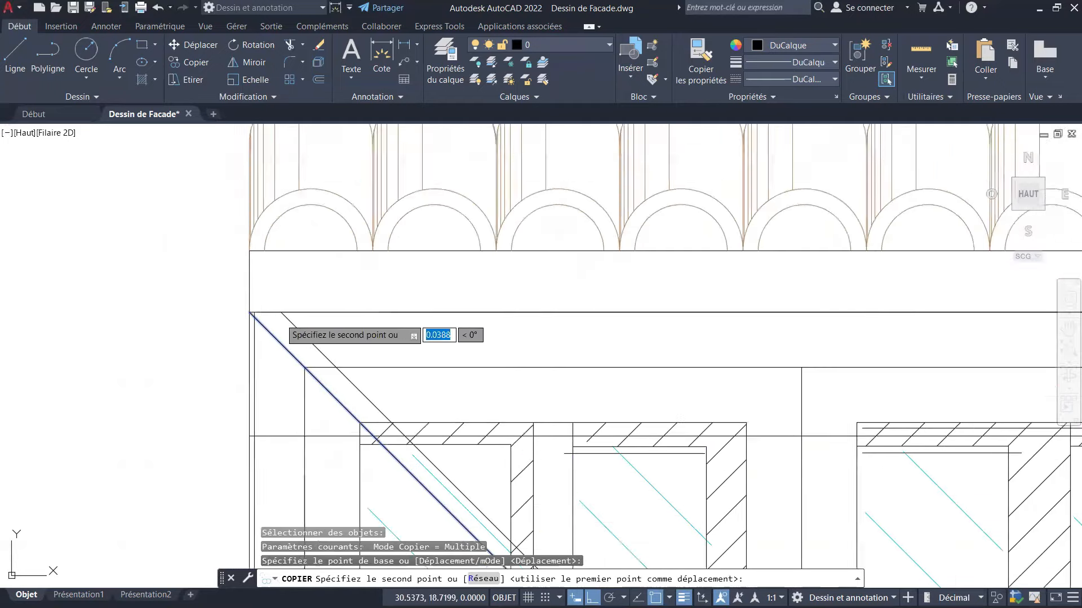
pyautogui.scroll(4, 278, 309)
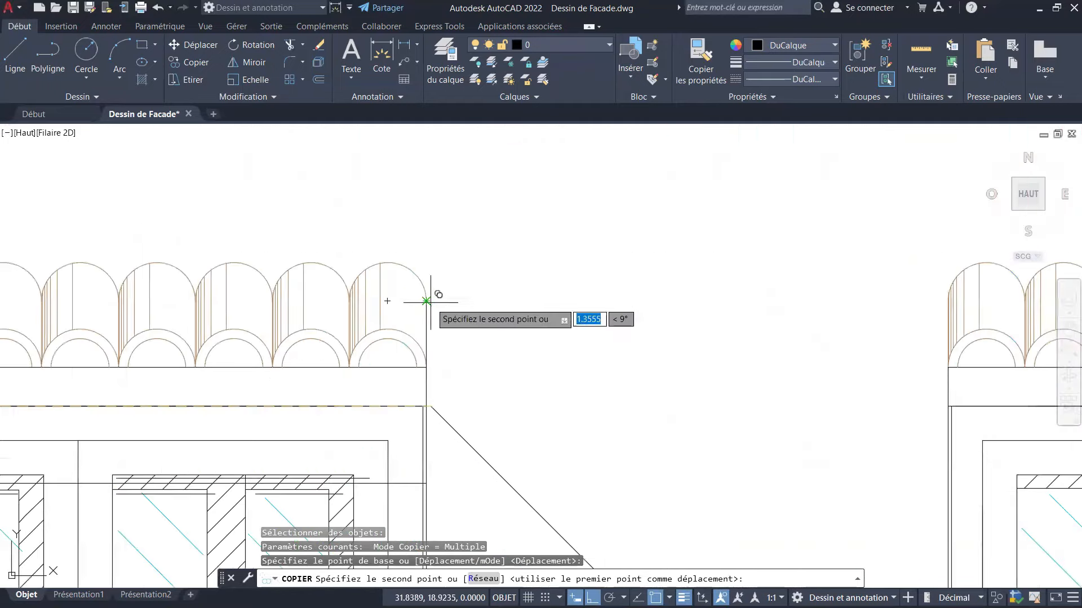
pyautogui.click(435, 302)
pyautogui.scroll(-2, 401, 228)
pyautogui.scroll(3, 401, 231)
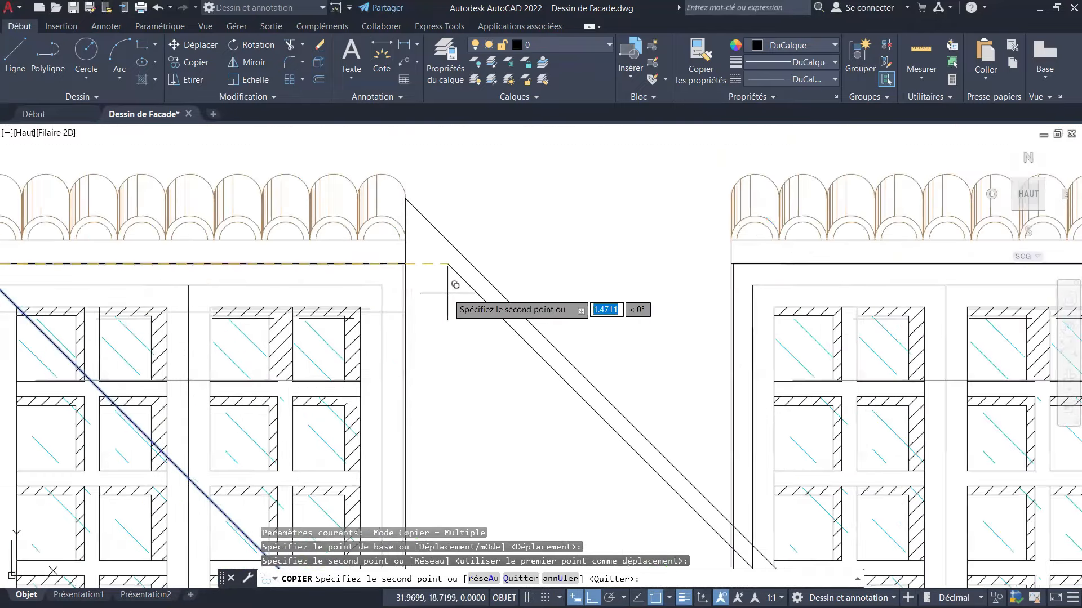
pyautogui.press('Escape')
pyautogui.press('Escape')
pyautogui.press('Escape')
pyautogui.scroll(-2, 474, 294)
# Move the horizontal shadow line sideways so its left end meets the 45° line crossing the upper-left window.
pyautogui.scroll(5, 205, 310)
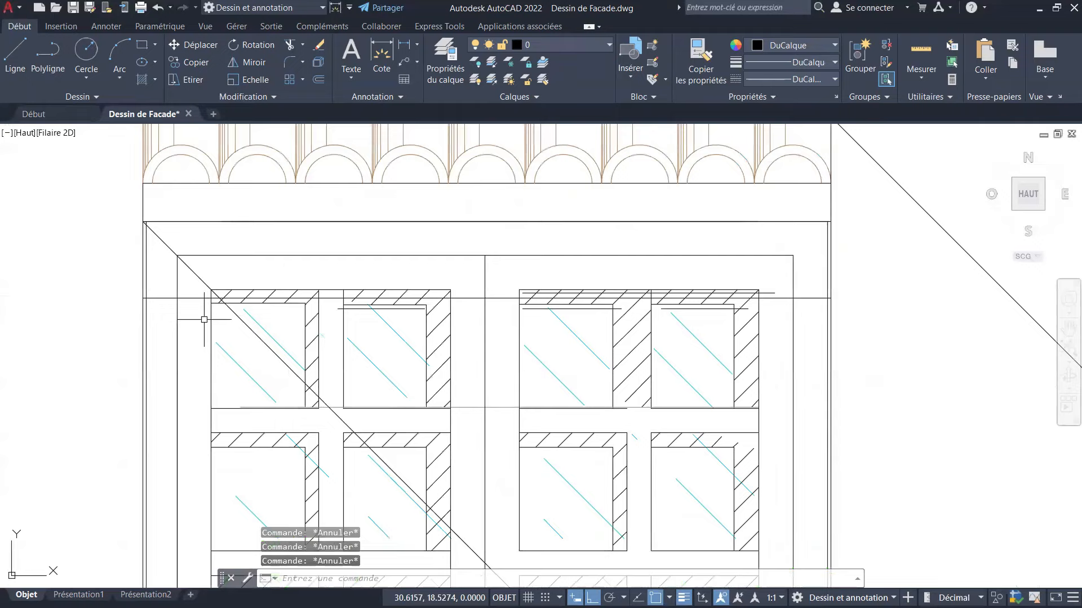
pyautogui.click(213, 299)
pyautogui.click(118, 141)
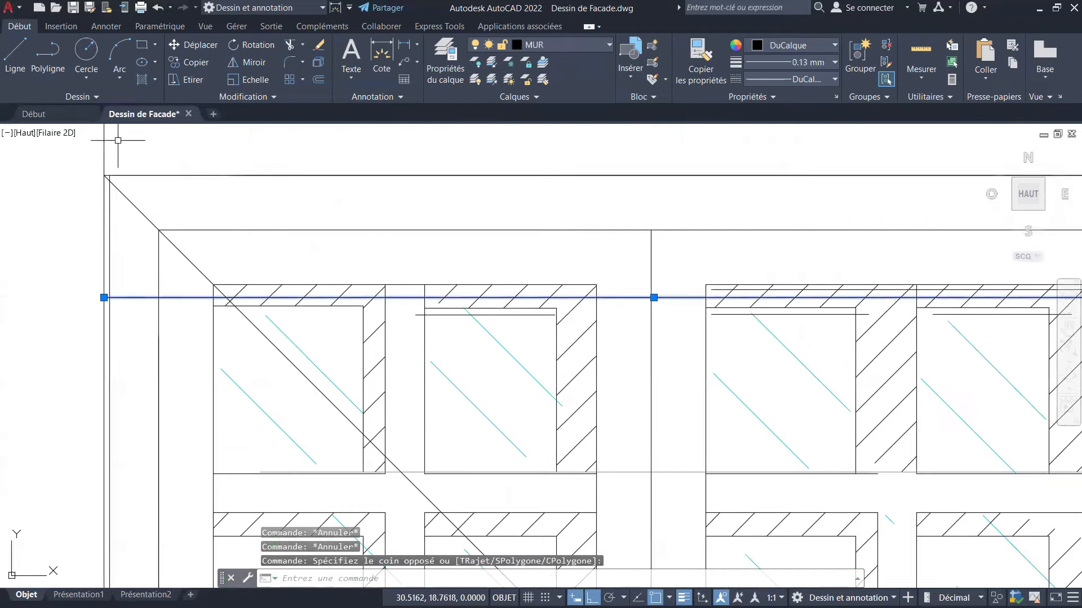
pyautogui.click(180, 45)
pyautogui.click(104, 297)
pyautogui.scroll(4, 177, 297)
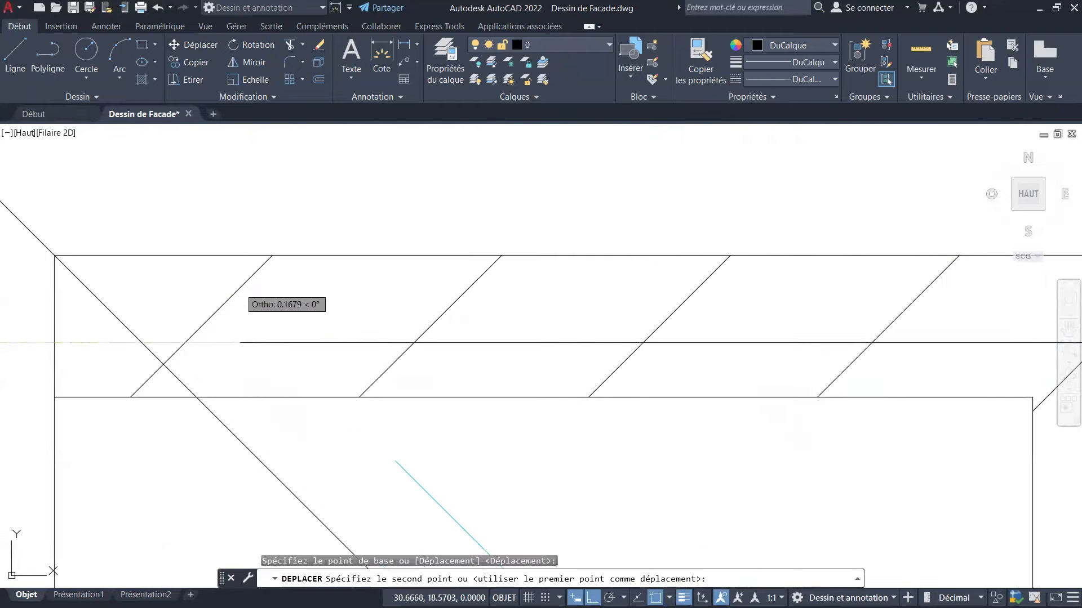
pyautogui.click(153, 327)
pyautogui.scroll(-3, 155, 322)
pyautogui.scroll(-5, 155, 322)
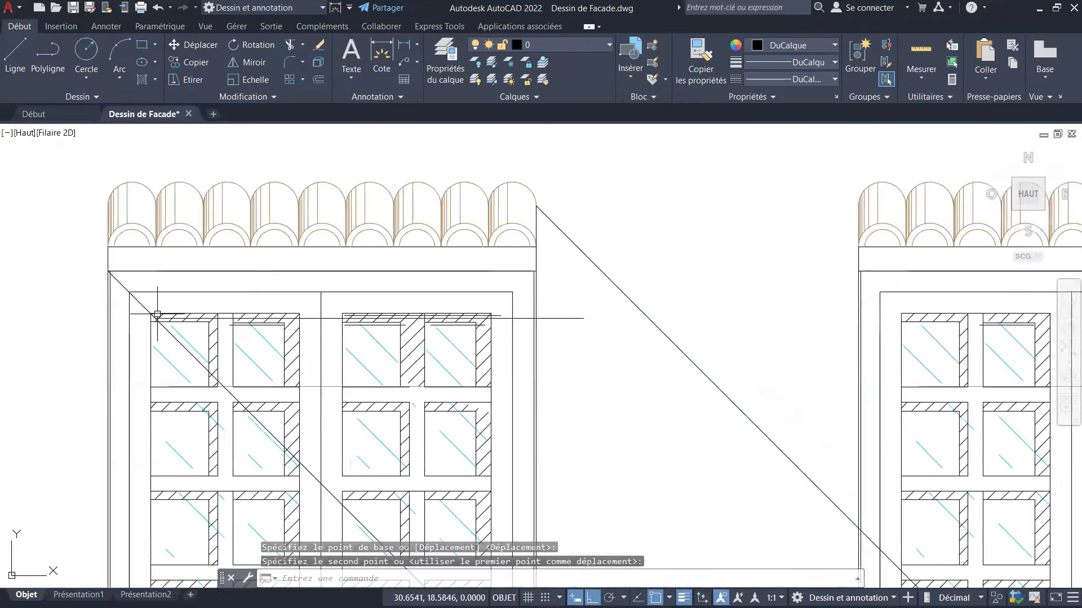
pyautogui.press('Escape')
pyautogui.press('Escape')
pyautogui.press('Escape')
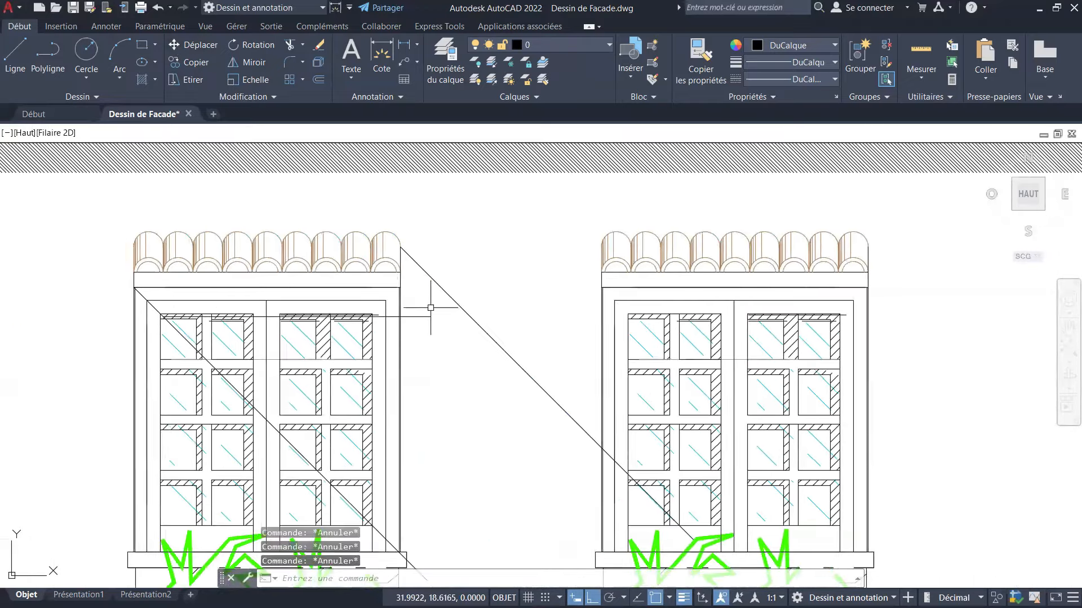
# Copy the vertical right edges of the upper-left window's lintel and tile canopy 0.15 to the right.
pyautogui.scroll(-2, 431, 310)
pyautogui.scroll(4, 434, 308)
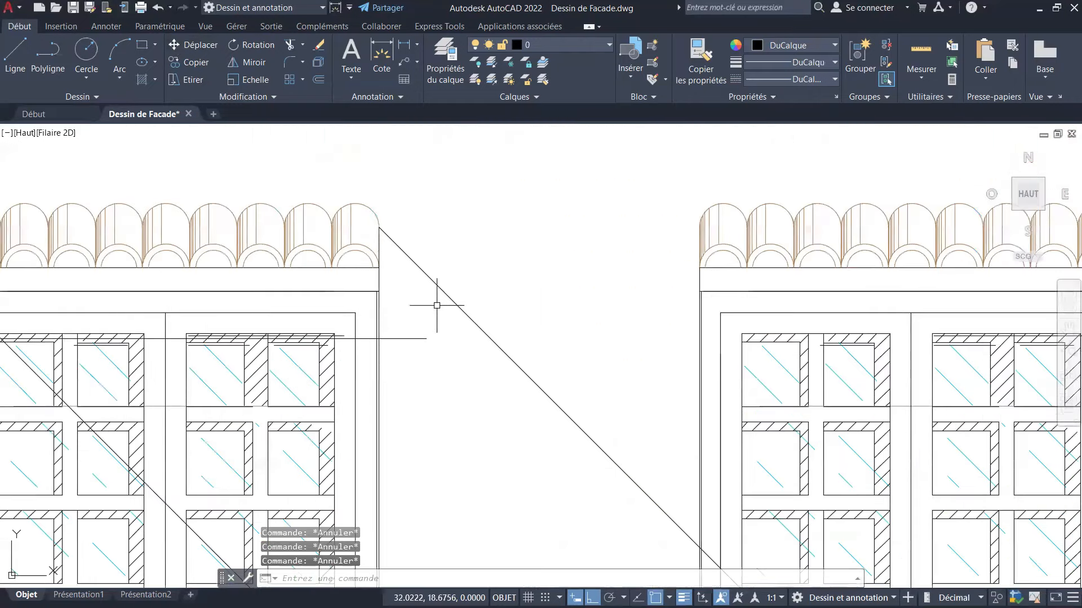
pyautogui.scroll(2, 389, 265)
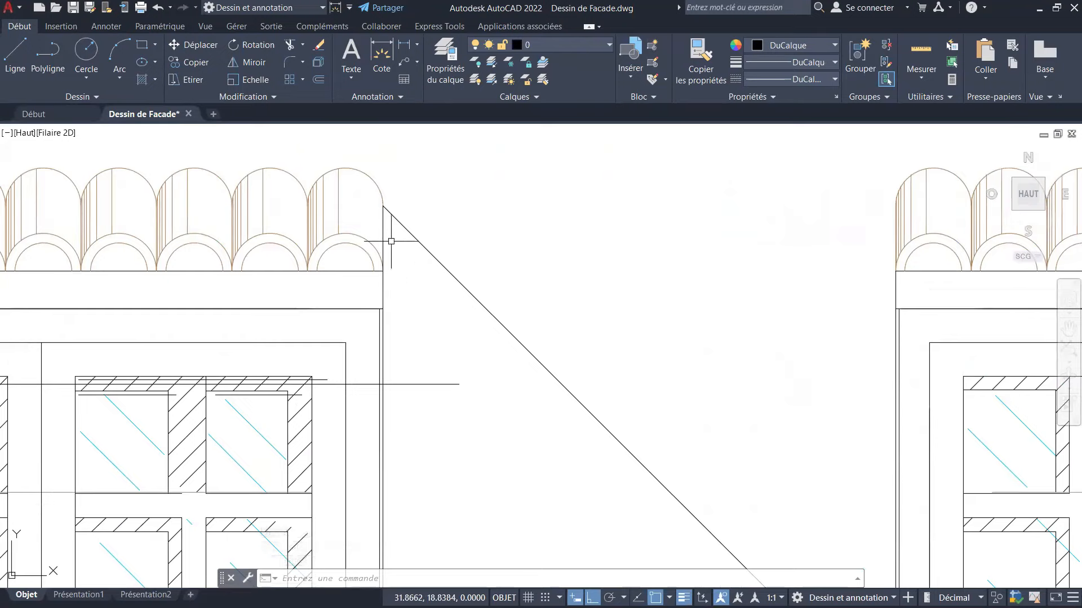
pyautogui.scroll(2, 391, 241)
pyautogui.scroll(-2, 402, 277)
pyautogui.scroll(2, 394, 248)
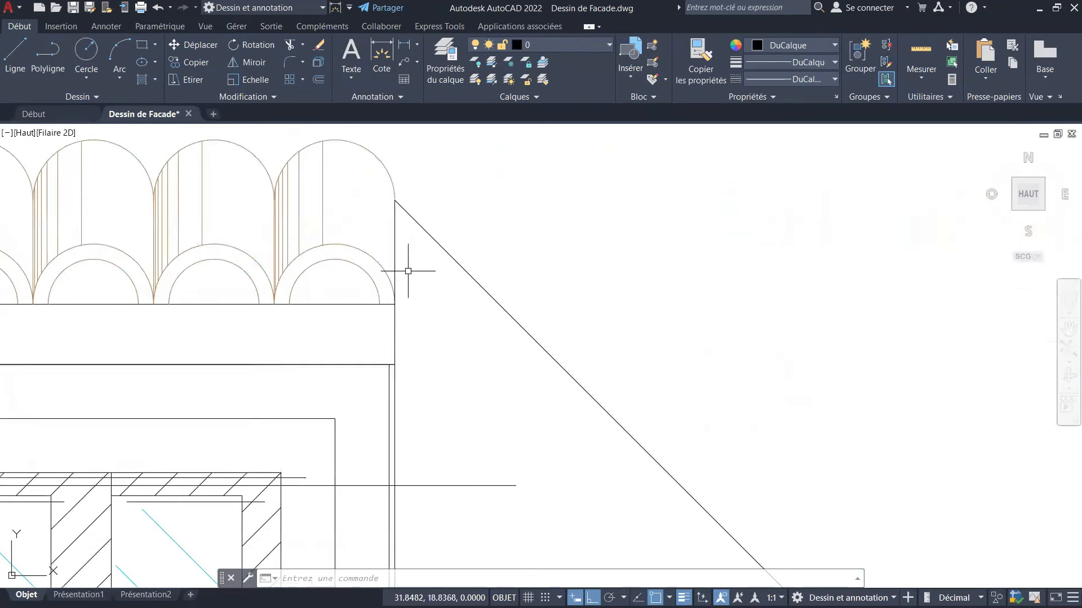
pyautogui.click(175, 62)
pyautogui.click(395, 333)
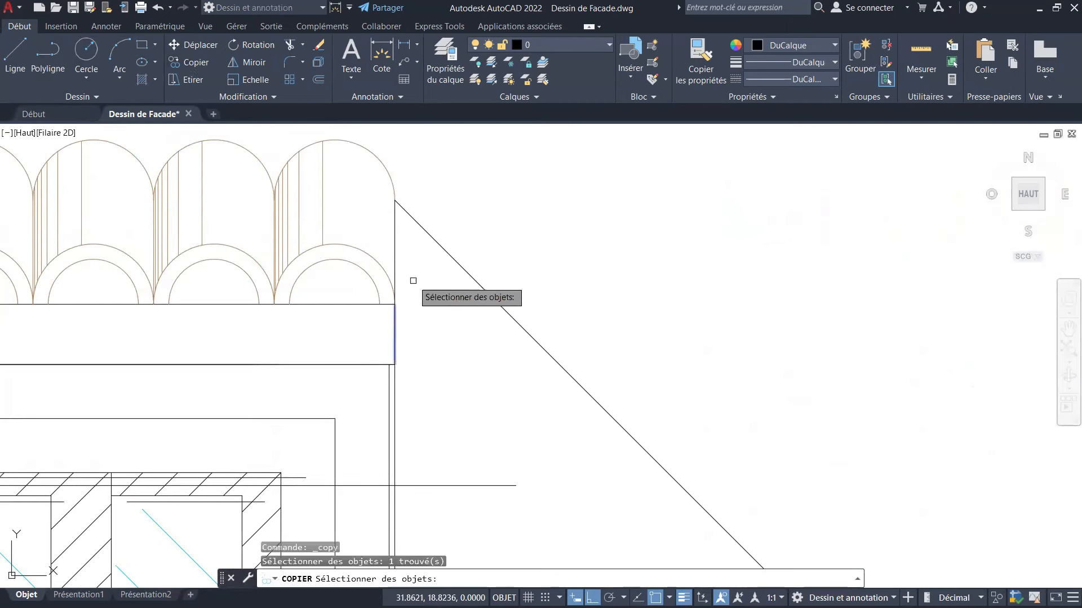
pyautogui.click(395, 242)
pyautogui.press('Return')
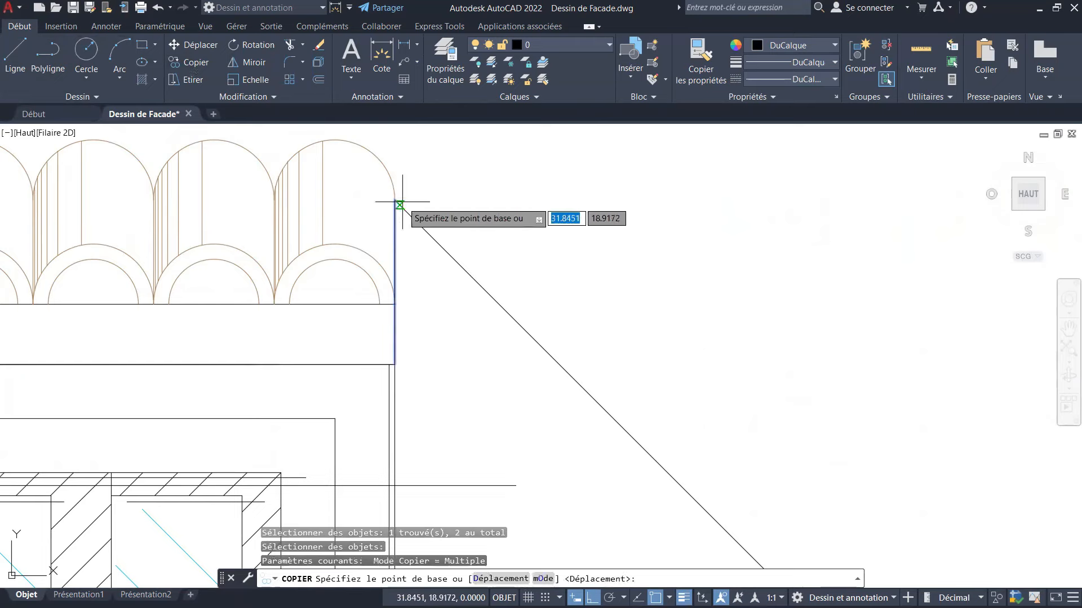
pyautogui.click(402, 201)
pyautogui.write('.15')
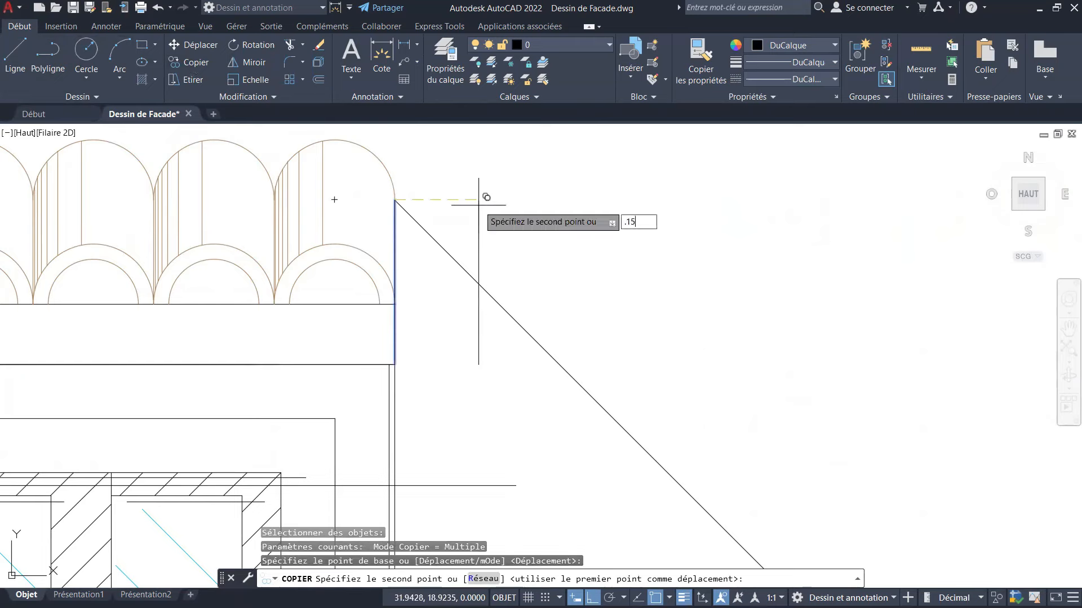
pyautogui.press('Return')
pyautogui.press('Escape')
pyautogui.scroll(-6, 479, 205)
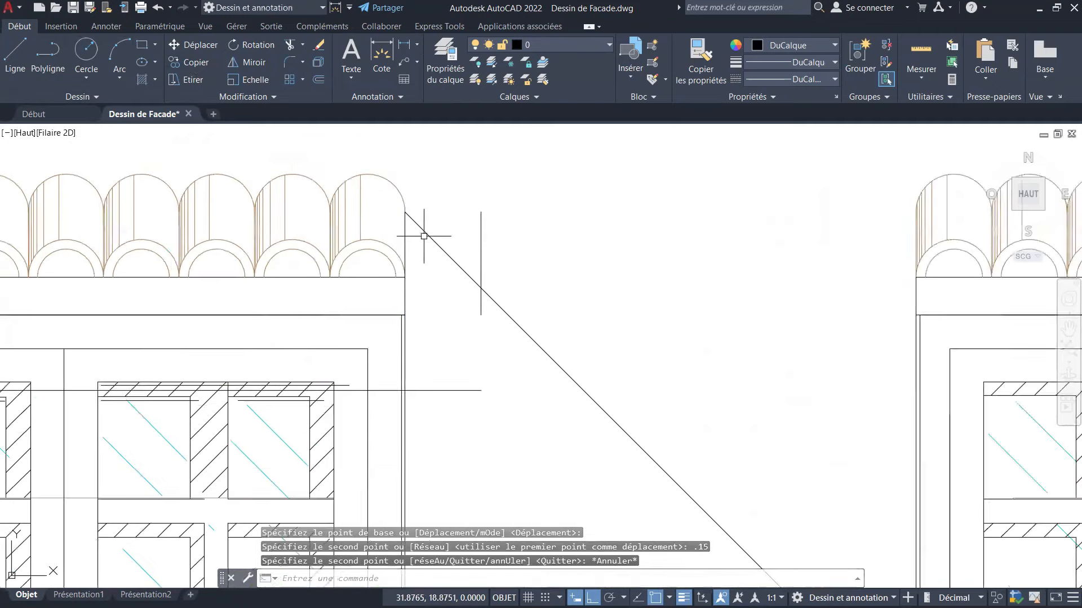
# Stretch the lower copied vertical line straight down past the horizontal shadow line.
pyautogui.scroll(3, 459, 261)
pyautogui.scroll(-3, 430, 265)
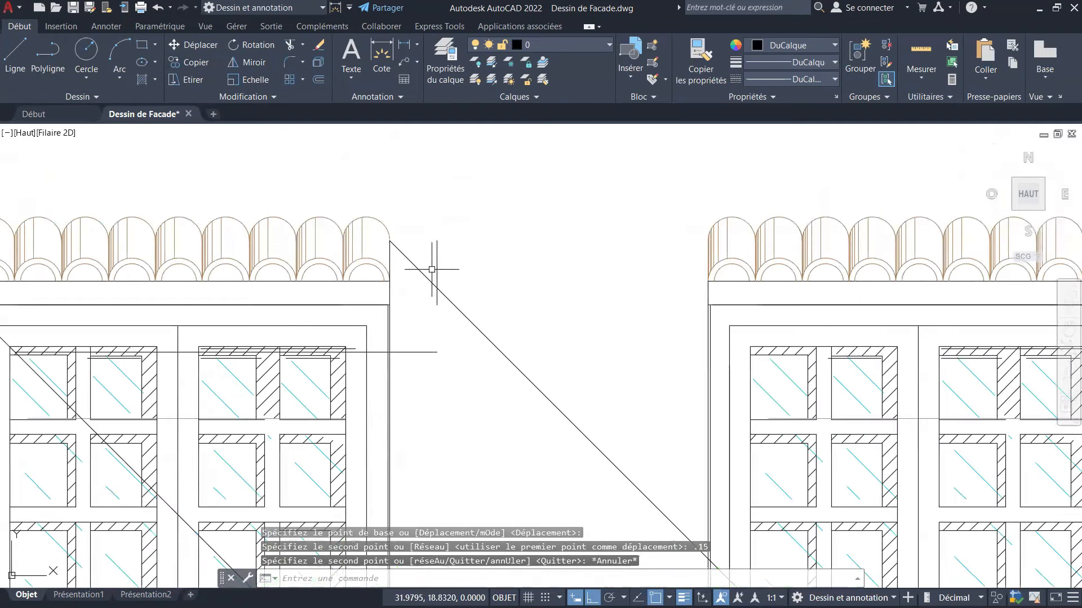
pyautogui.scroll(6, 427, 276)
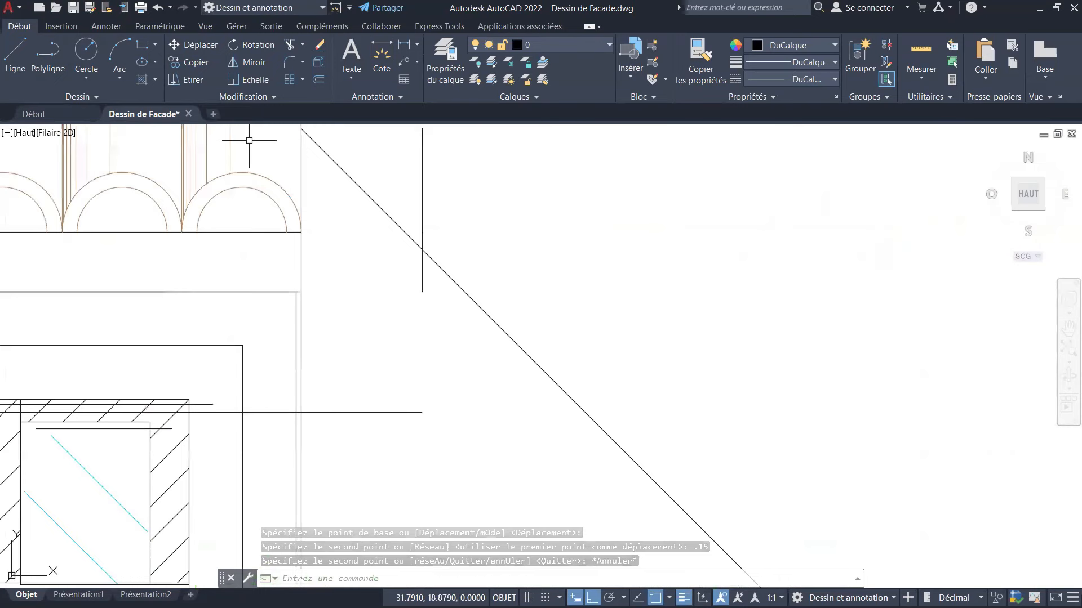
pyautogui.click(438, 276)
pyautogui.click(417, 287)
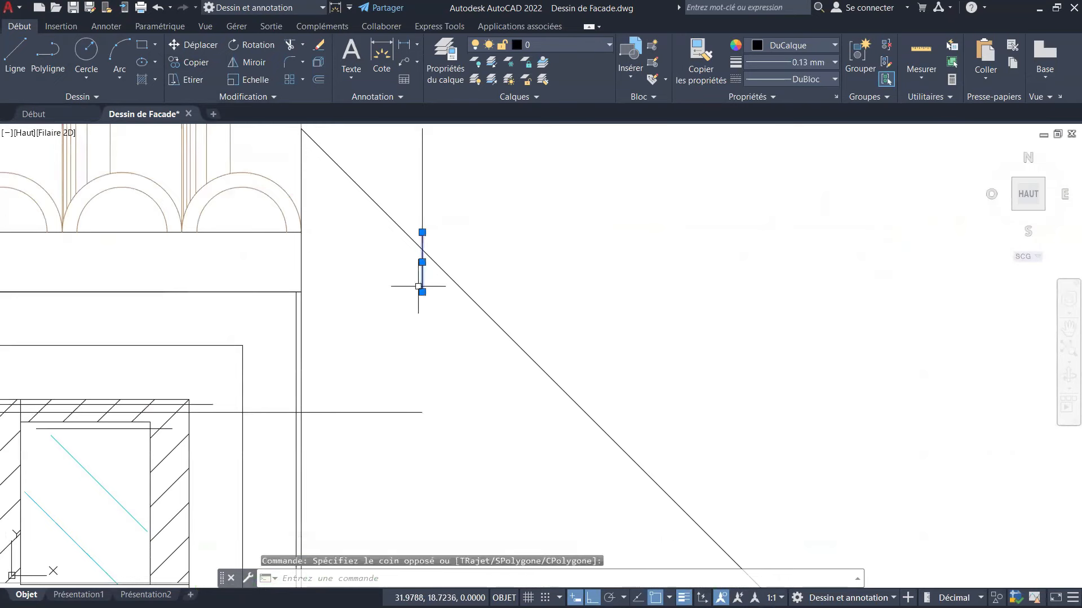
pyautogui.click(422, 291)
pyautogui.click(421, 455)
pyautogui.scroll(4, 417, 426)
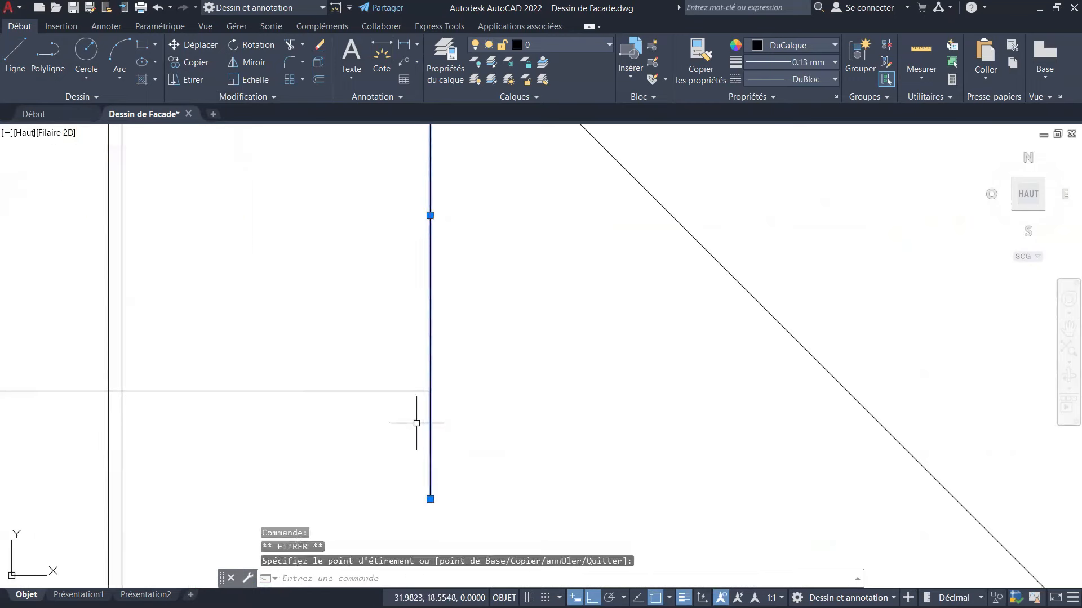
pyautogui.press('Escape')
pyautogui.press('Escape')
# Stretch the right end of the horizontal shadow line slightly past the copied vertical line.
pyautogui.click(420, 372)
pyautogui.click(424, 381)
pyautogui.click(430, 389)
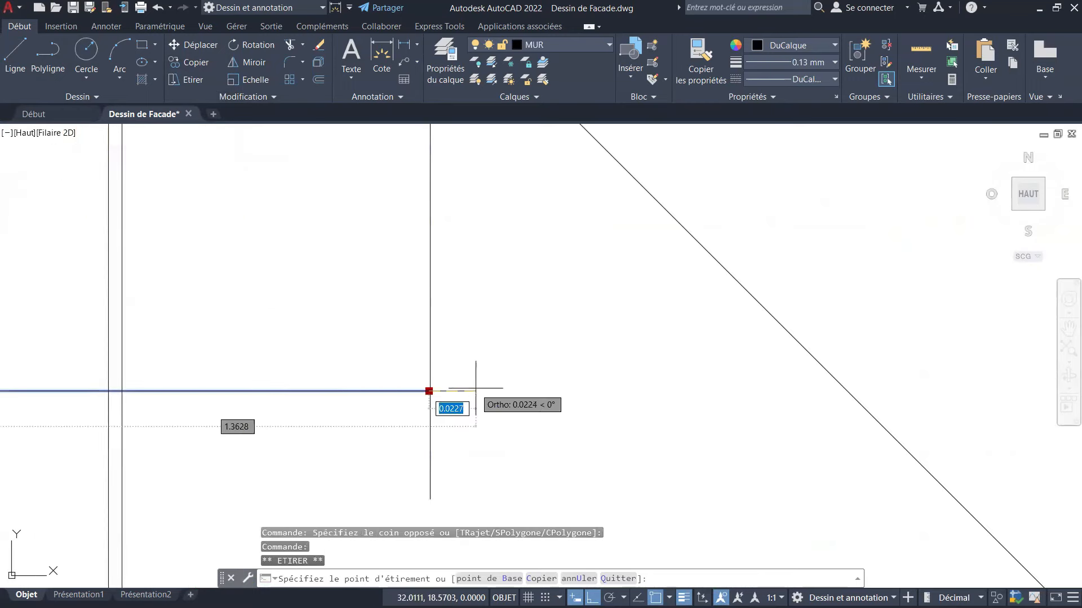
pyautogui.press('Escape')
pyautogui.scroll(-5, 457, 390)
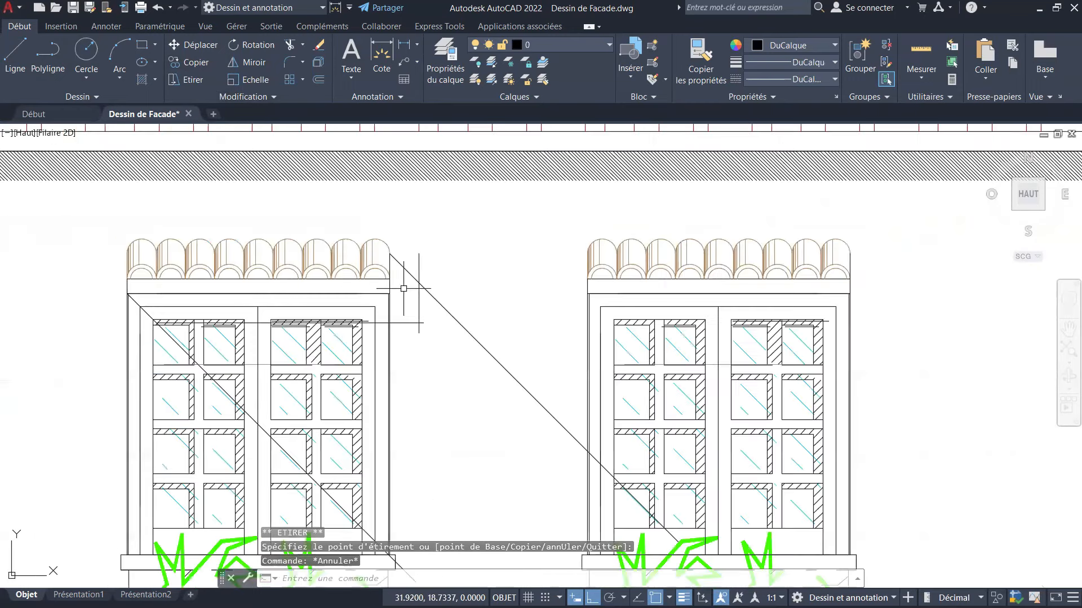
pyautogui.scroll(5, 397, 278)
pyautogui.press('Escape')
pyautogui.press('Escape')
# Trim the overshooting diagonal, vertical and horizontal ends into a closed shadow outline beside the upper-left window's canopy and lintel.
pyautogui.click(289, 46)
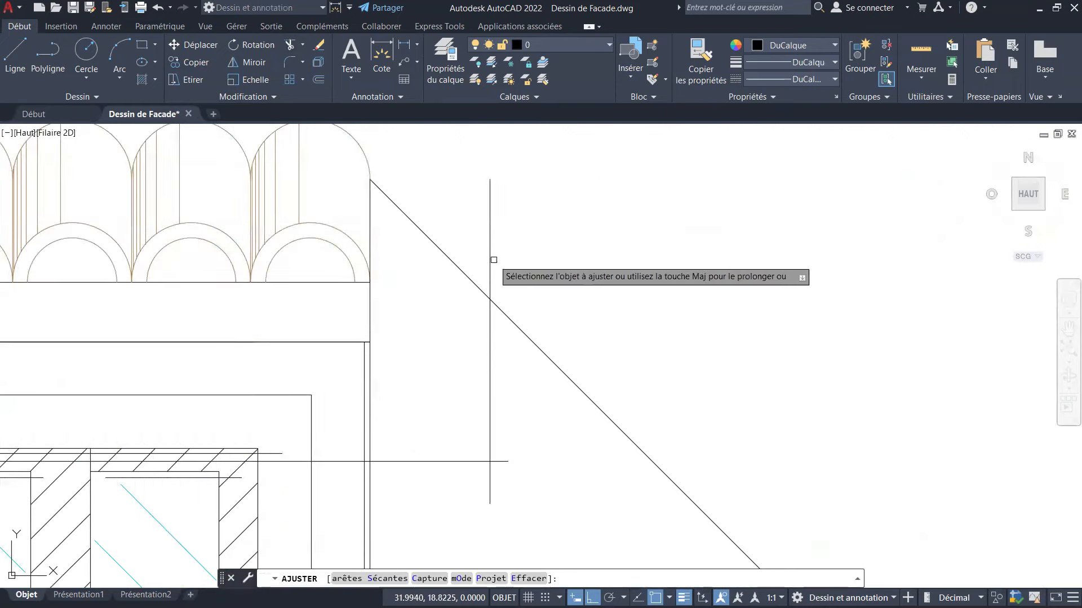
pyautogui.moveTo(484, 259); pyautogui.dragTo(507, 270)
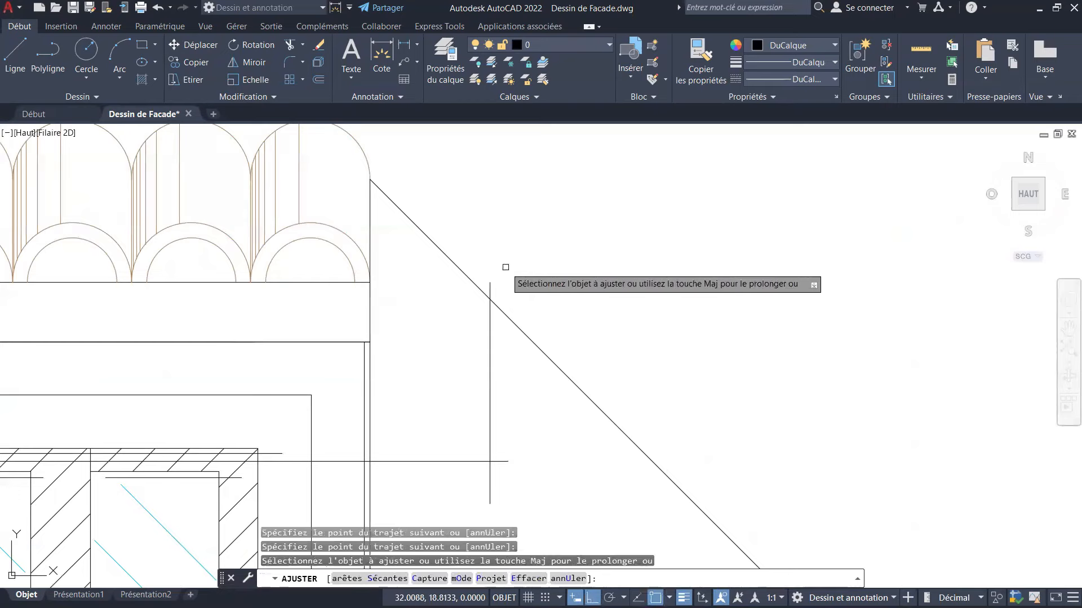
pyautogui.scroll(2, 498, 271)
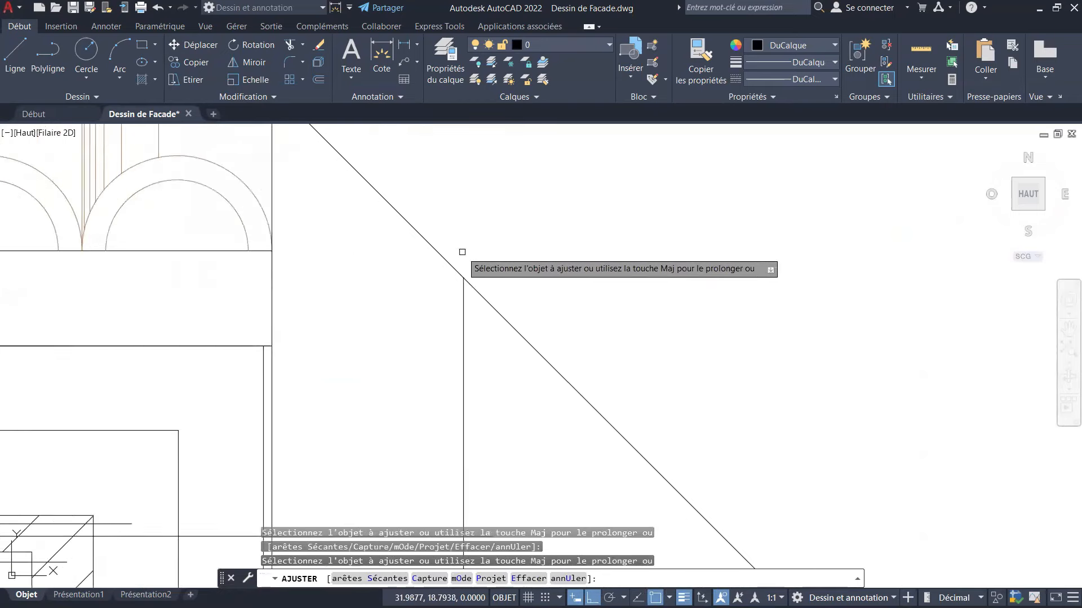
pyautogui.scroll(-2, 462, 252)
pyautogui.click(489, 289)
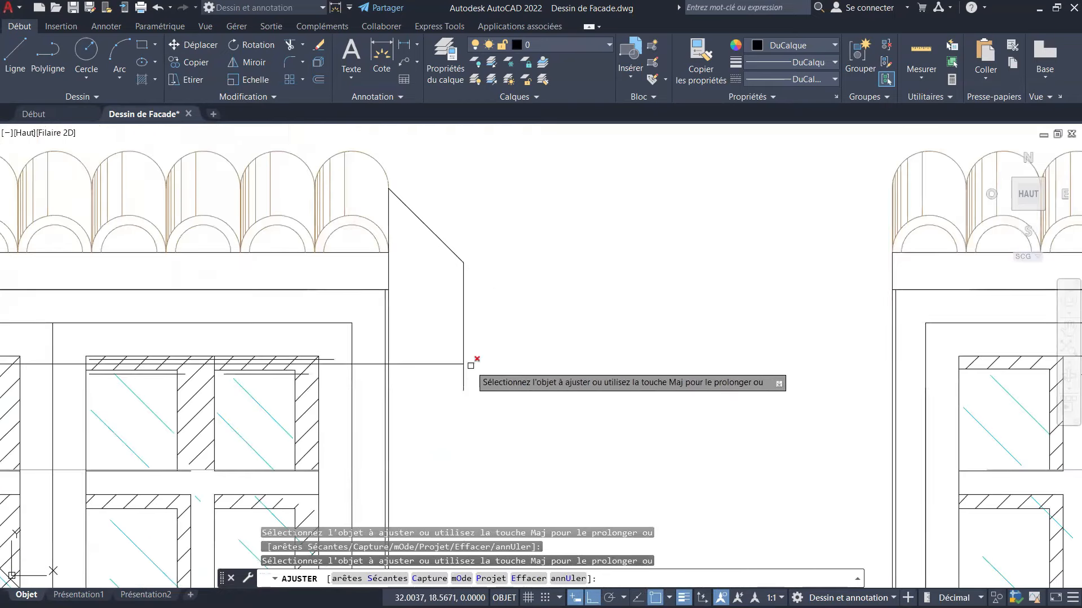
pyautogui.scroll(-2, 497, 349)
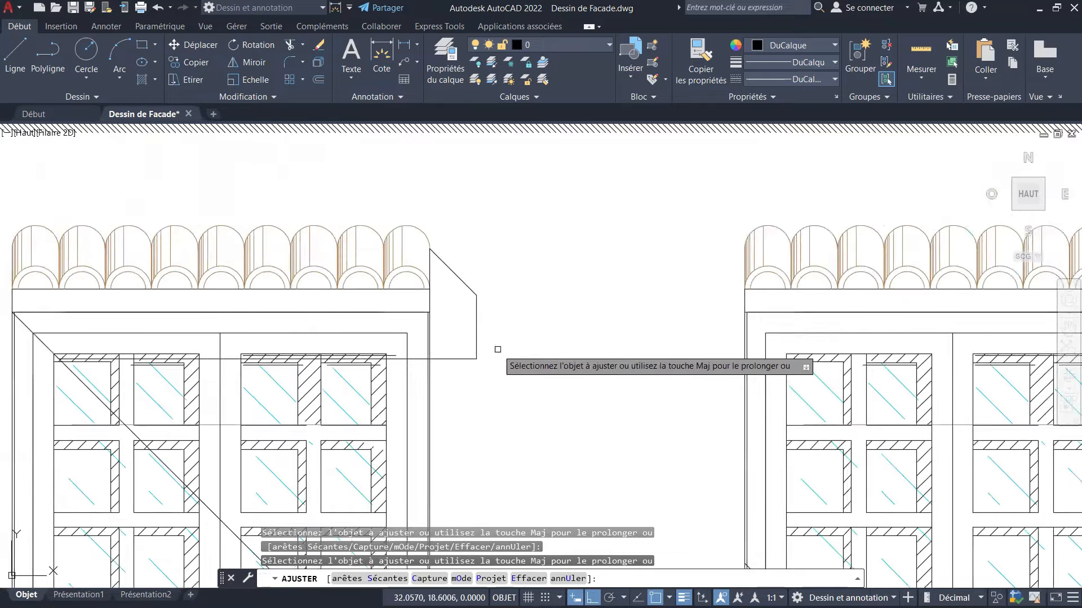
pyautogui.scroll(-2, 498, 350)
pyautogui.press('Escape')
pyautogui.press('Escape')
pyautogui.press('Escape')
pyautogui.press('Escape')
pyautogui.scroll(-2, 491, 307)
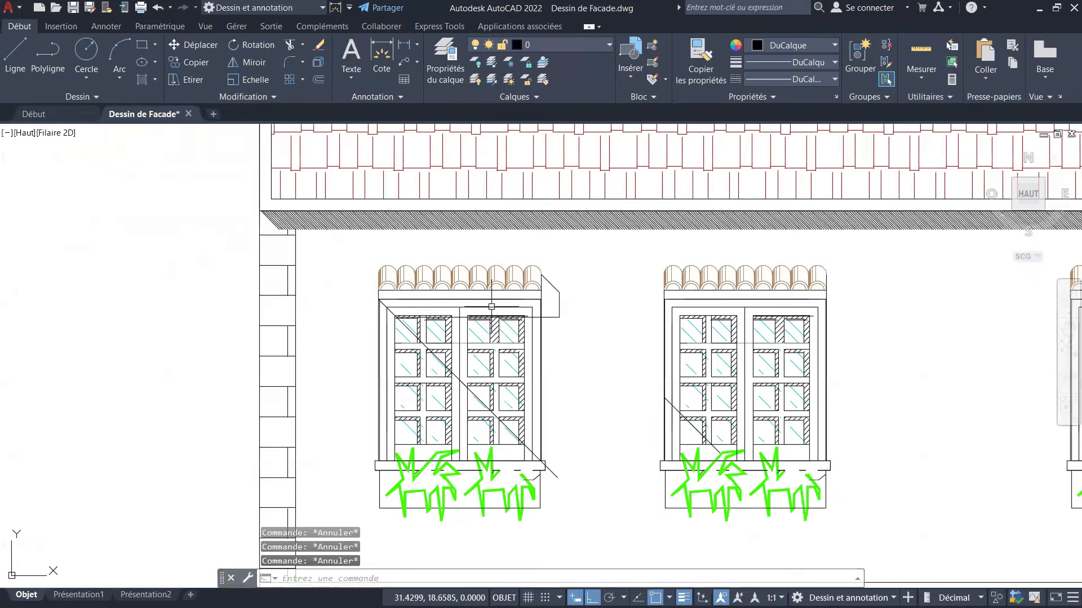
# Trim the long diagonal of the upper-left window where it crosses the horizontal shadow line beneath the lintel.
pyautogui.scroll(5, 492, 307)
pyautogui.click(387, 345)
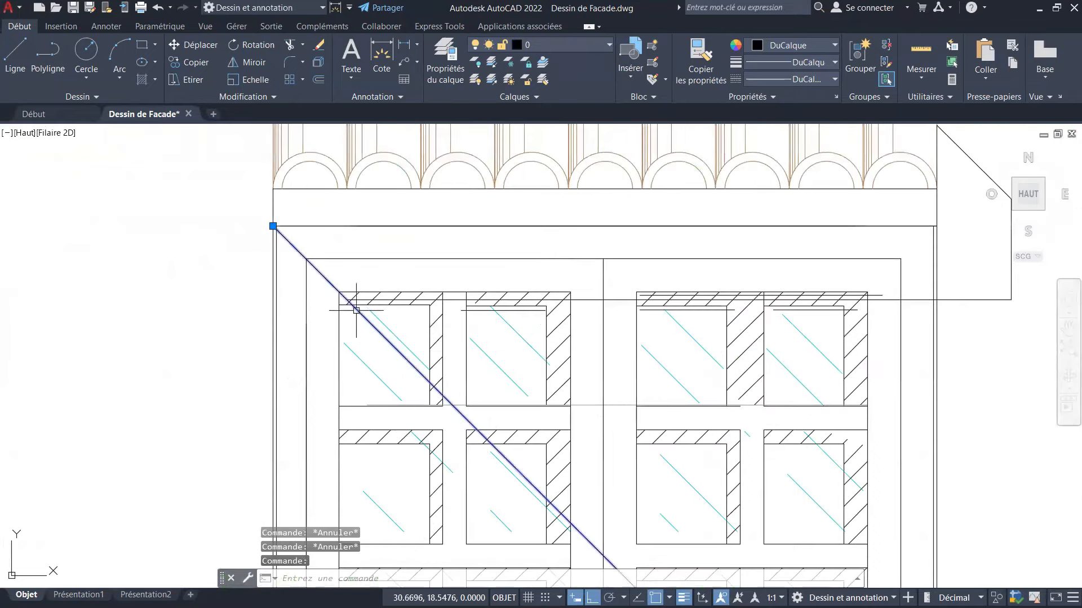
pyautogui.scroll(2, 356, 310)
pyautogui.press('Escape')
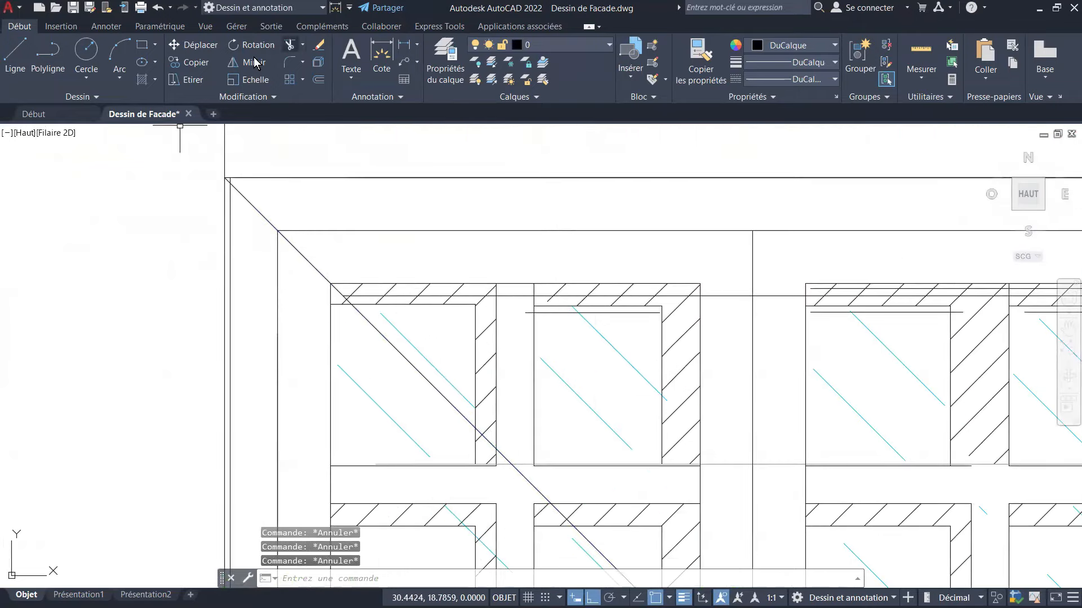
pyautogui.click(290, 44)
pyautogui.scroll(3, 341, 288)
pyautogui.scroll(-7, 304, 251)
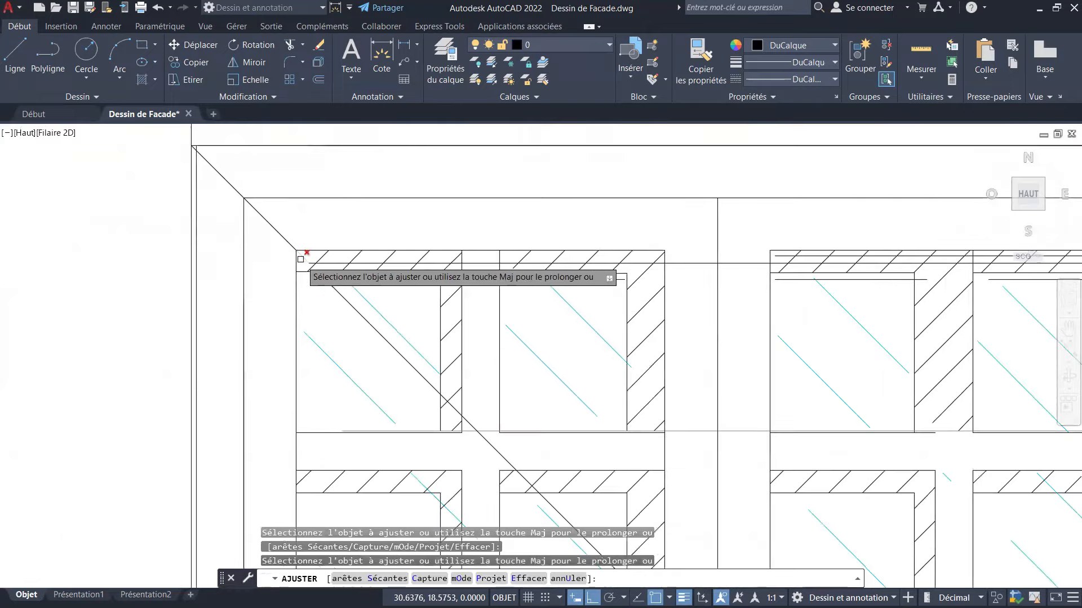
pyautogui.press('Escape')
pyautogui.scroll(-4, 563, 355)
pyautogui.press('Escape')
pyautogui.press('Escape')
pyautogui.press('Escape')
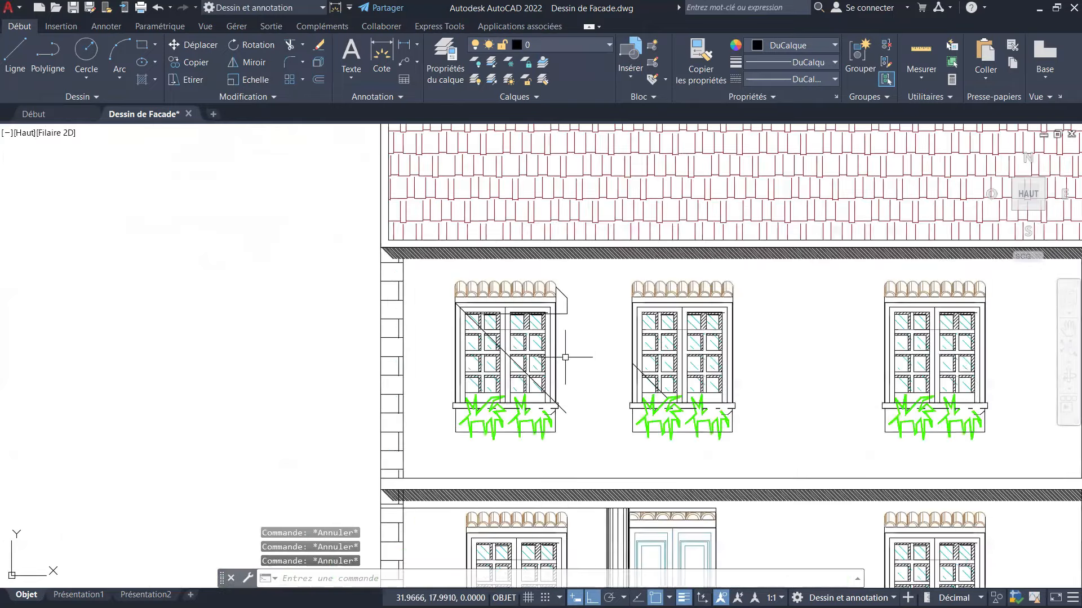
# Erase the leftover piece of the diagonal running across the upper-left window's panes to the sill.
pyautogui.scroll(4, 565, 357)
pyautogui.click(563, 378)
pyautogui.click(550, 401)
pyautogui.press('Delete')
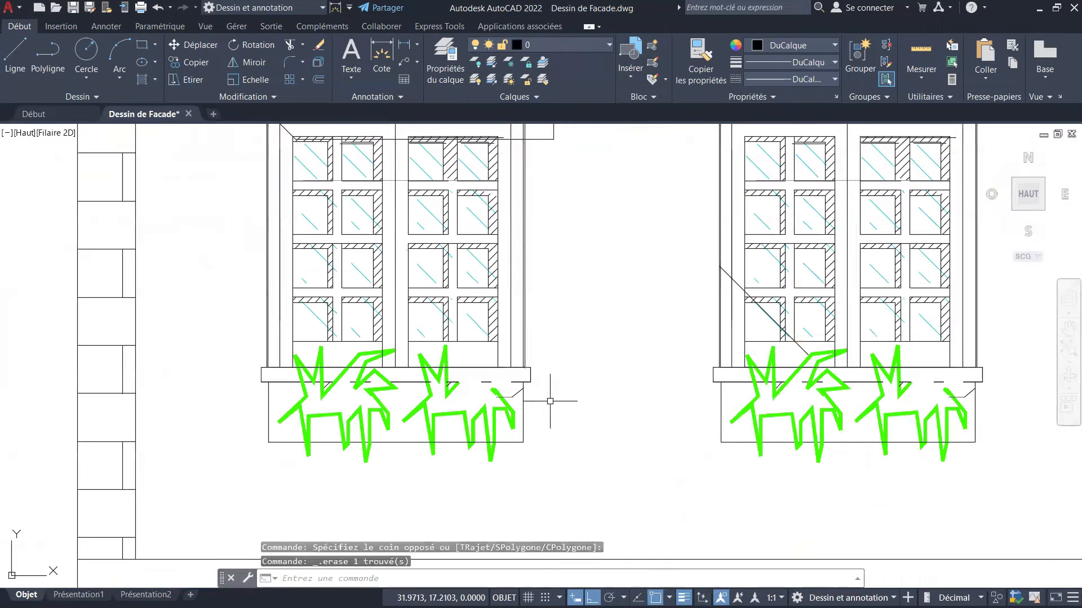
pyautogui.scroll(-4, 476, 360)
pyautogui.press('Escape')
pyautogui.press('Escape')
pyautogui.press('Escape')
# Examine the upper-left window from its canopy and lintel shadow outline down to the sill and flower box.
pyautogui.scroll(5, 451, 264)
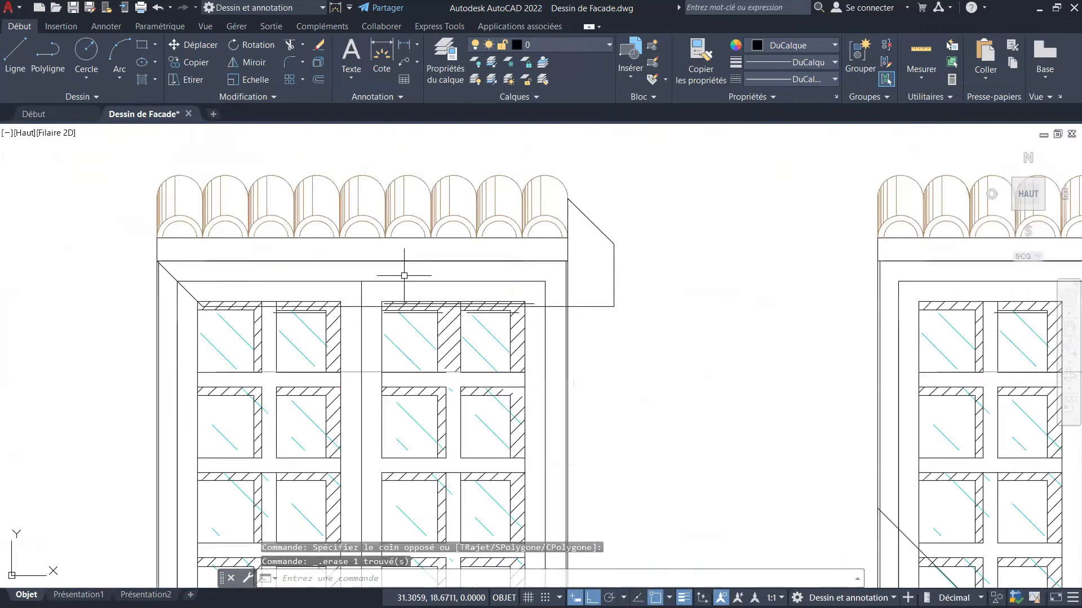
pyautogui.scroll(-1, 507, 260)
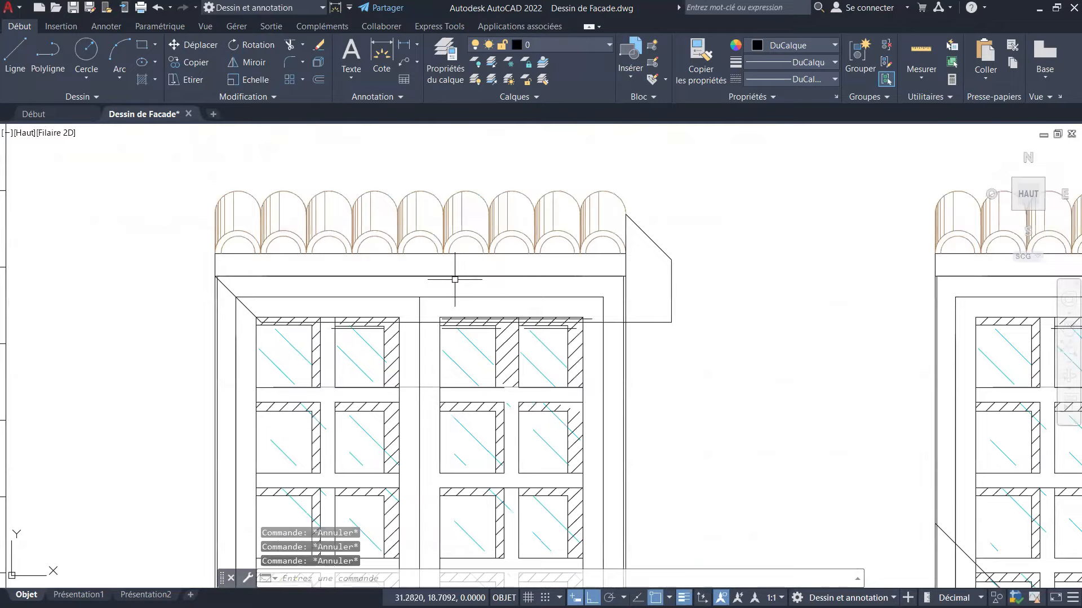
pyautogui.scroll(-2, 503, 281)
pyautogui.moveTo(503, 282); pyautogui.dragTo(489, 270, button='middle')
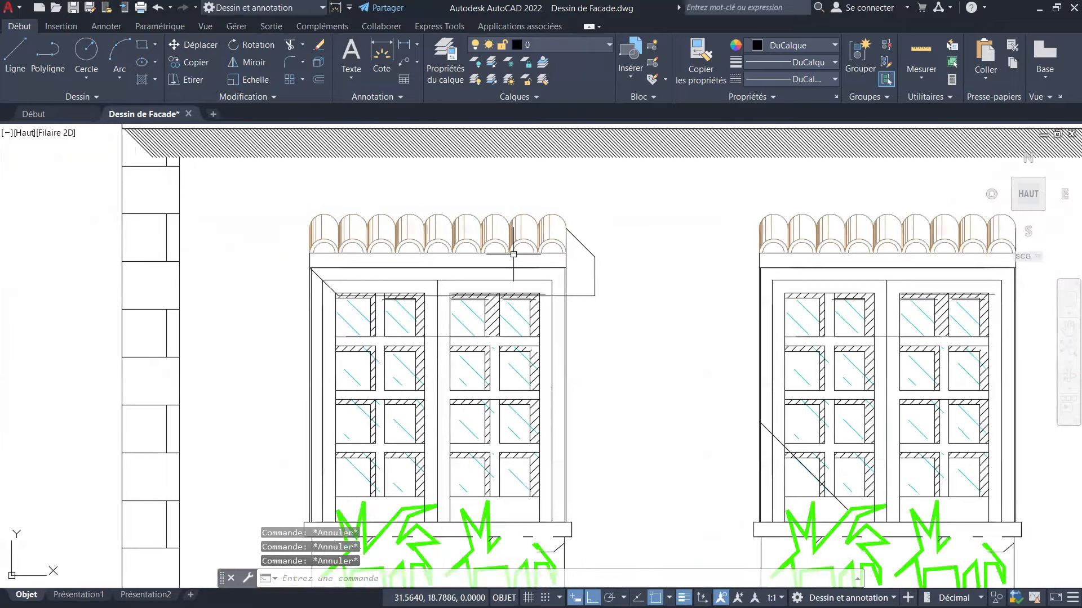
pyautogui.scroll(-2, 513, 254)
pyautogui.scroll(2, 520, 369)
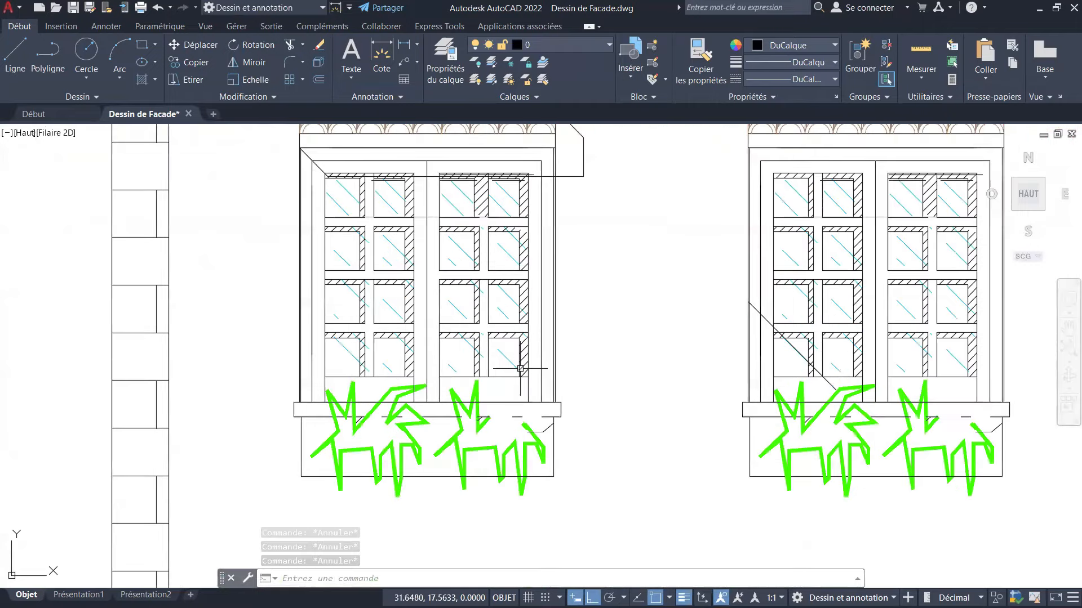
pyautogui.scroll(-2, 520, 369)
# Copy the bottom edge of the upper-left window's flower box straight down at distances of 0.15 and 0.2.
pyautogui.scroll(4, 511, 436)
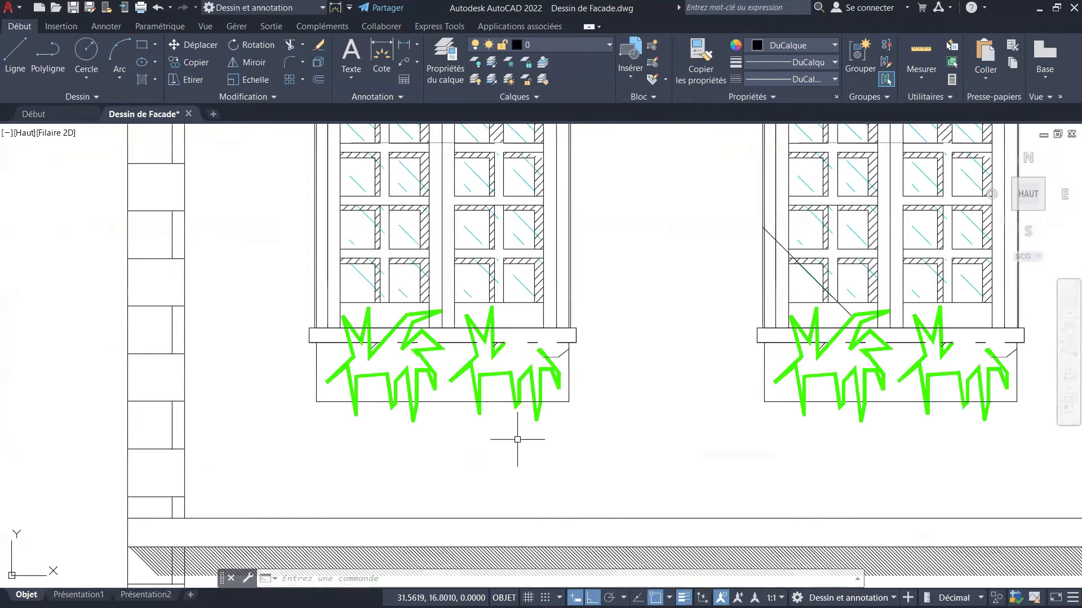
pyautogui.press('Escape')
pyautogui.press('Escape')
pyautogui.press('Escape')
pyautogui.click(186, 63)
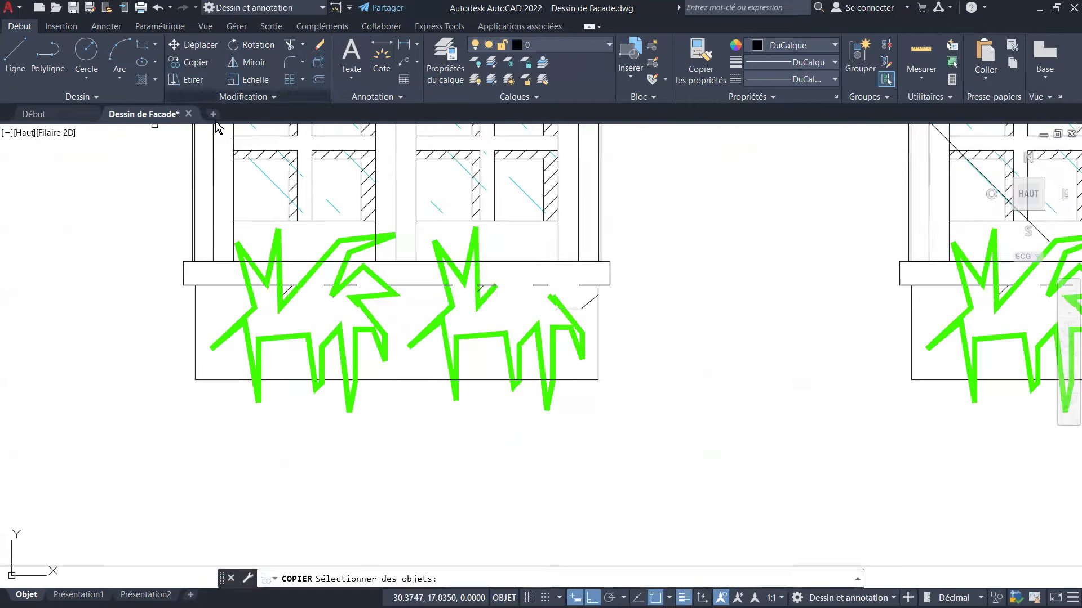
pyautogui.click(295, 380)
pyautogui.press('Return')
pyautogui.click(281, 380)
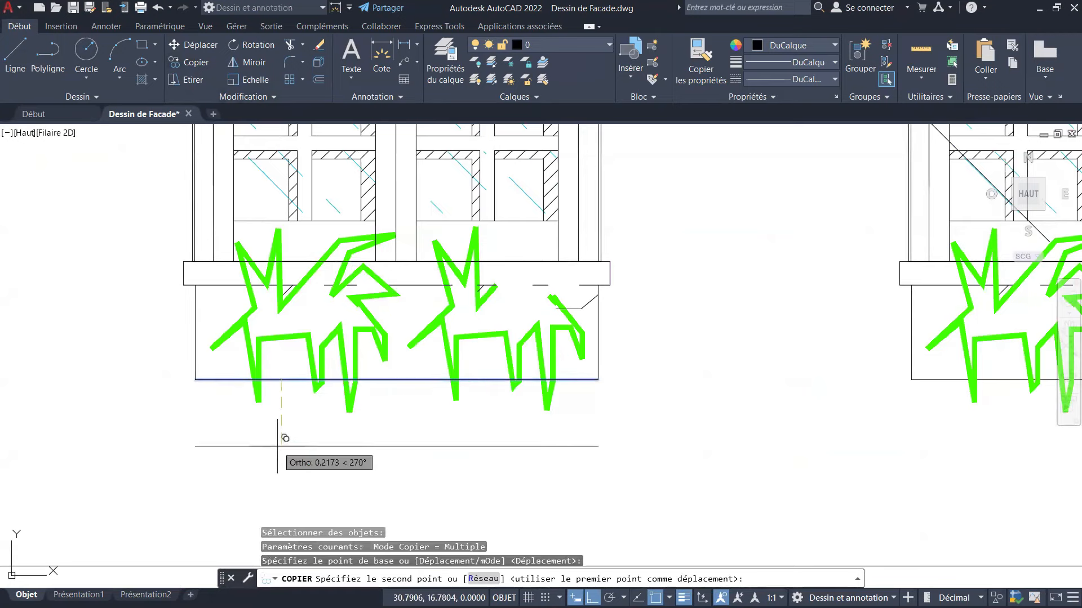
pyautogui.write('.')
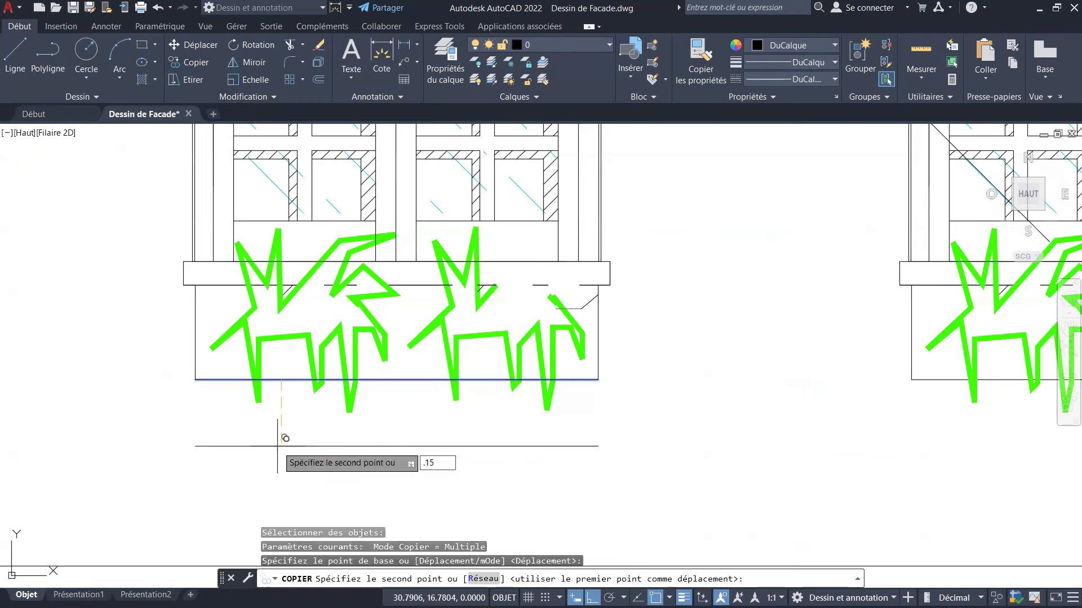
pyautogui.write('15')
pyautogui.press('Return')
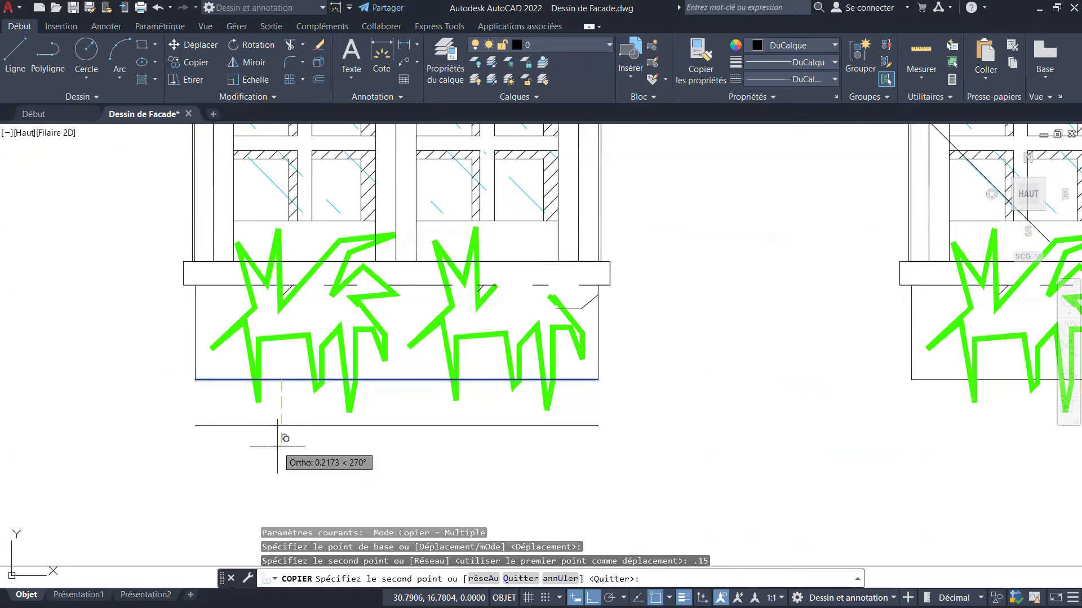
pyautogui.write('.')
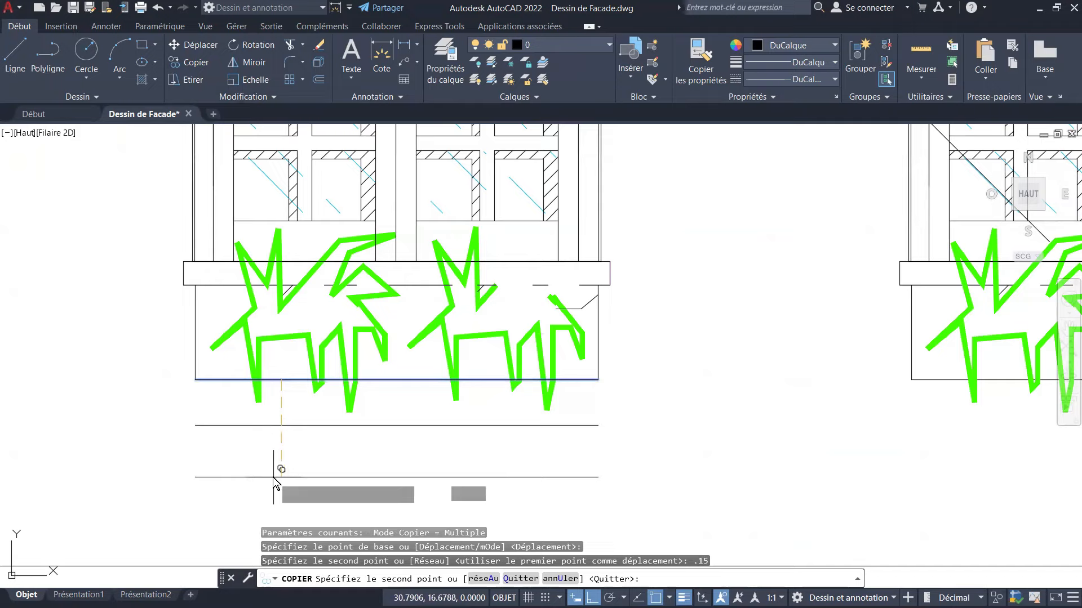
pyautogui.write('2')
pyautogui.press('Return')
pyautogui.press('Escape')
# Erase the copied line lying 0.15 below the upper-left window's flower box.
pyautogui.scroll(5, 290, 476)
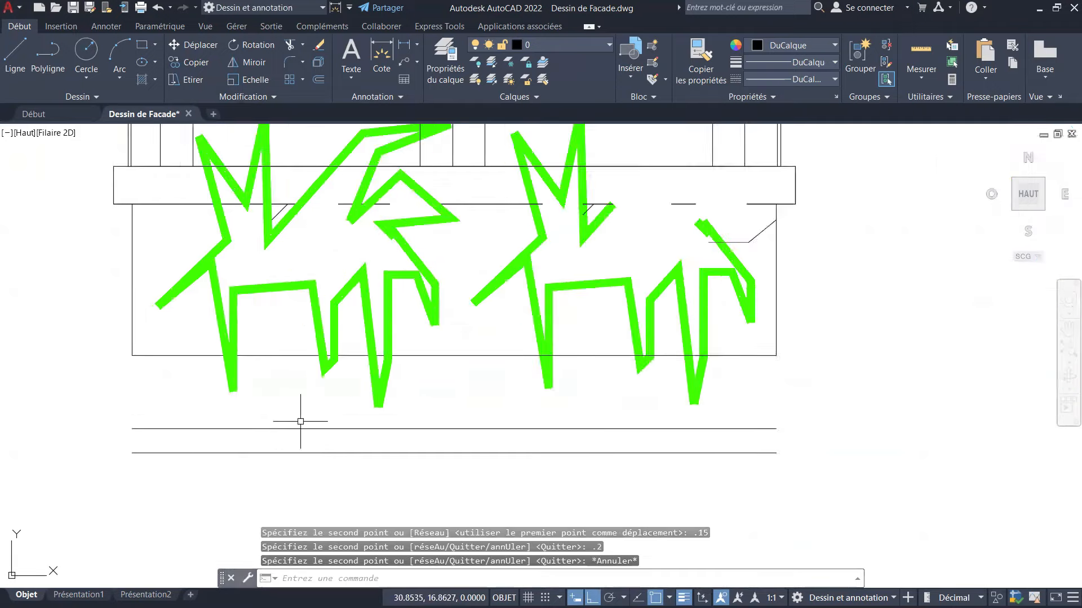
pyautogui.click(315, 413)
pyautogui.click(292, 446)
pyautogui.press('Delete')
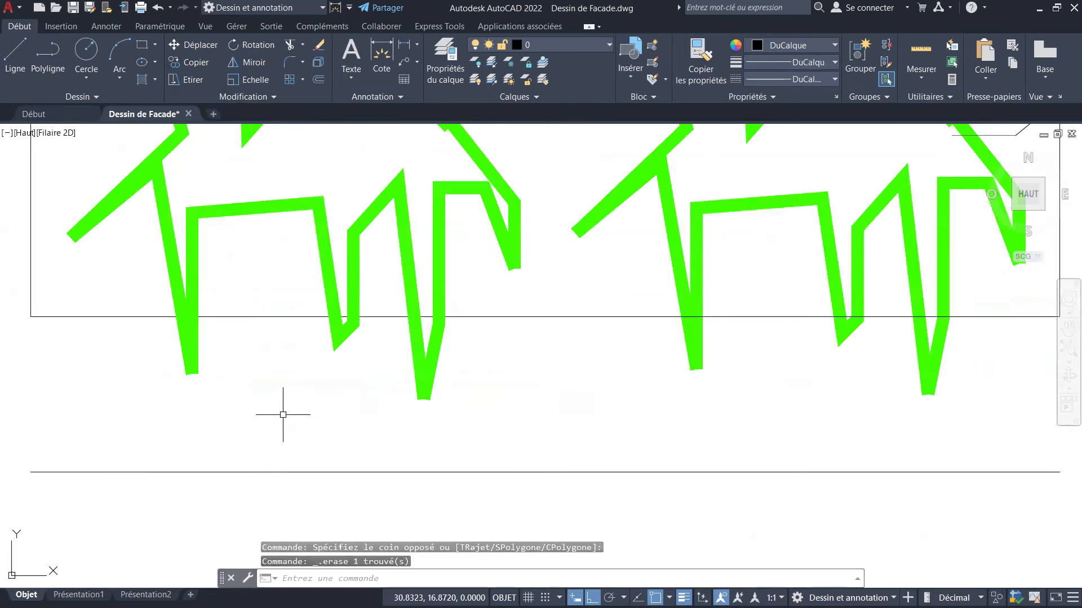
# Copy the vertical right edge of the upper-left window's flower box 0.2 to the right.
pyautogui.scroll(-4, 283, 414)
pyautogui.scroll(4, 463, 364)
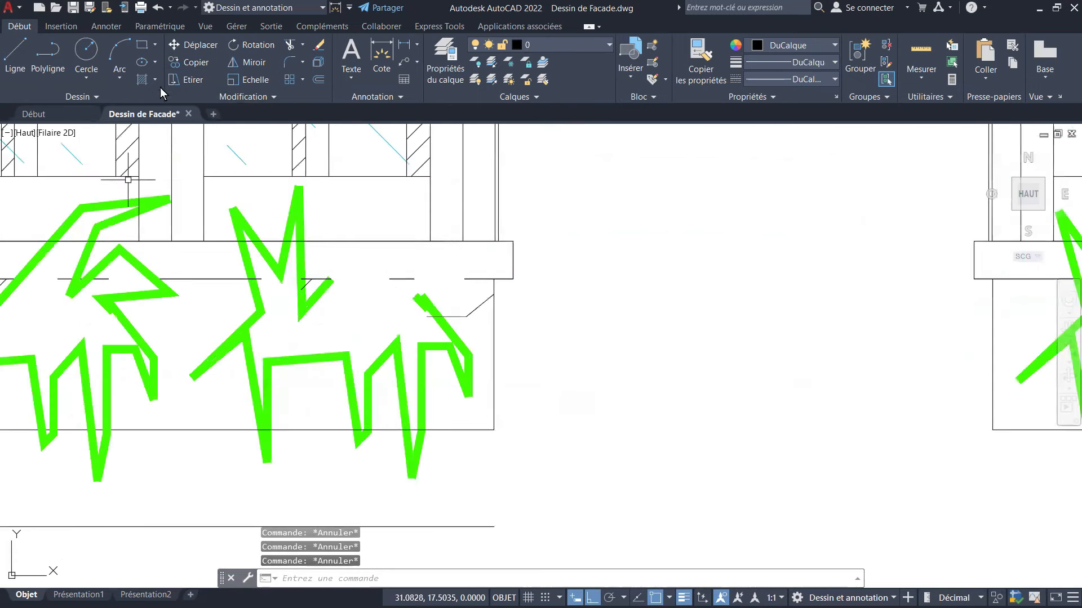
pyautogui.click(178, 61)
pyautogui.click(490, 396)
pyautogui.press('Return')
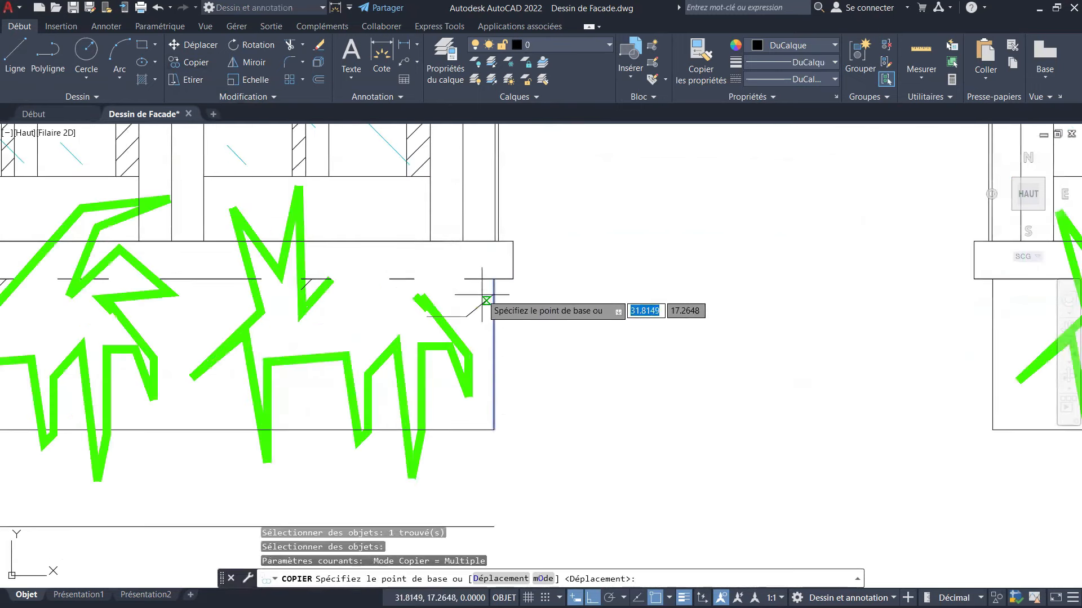
pyautogui.click(494, 279)
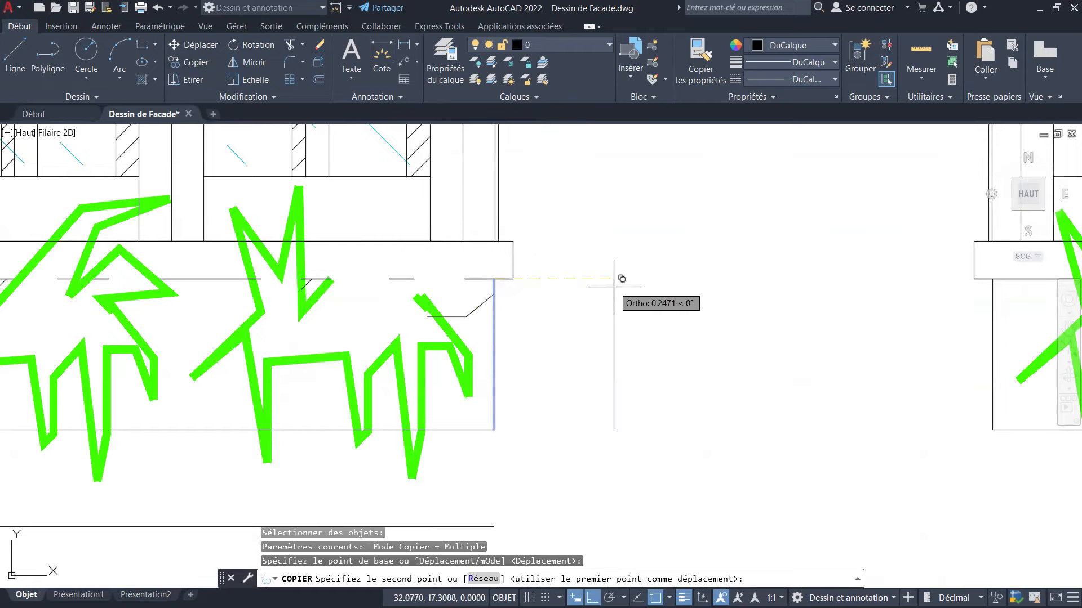
pyautogui.press('Return')
pyautogui.press('Escape')
pyautogui.press('Escape')
pyautogui.press('Escape')
pyautogui.press('Escape')
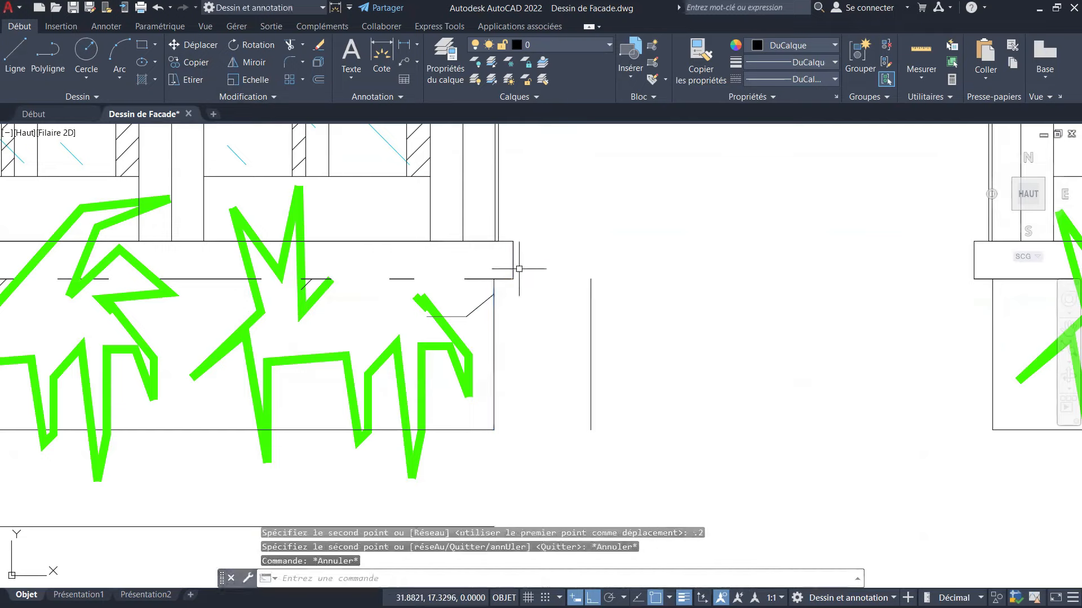
# Copy the slanted shadow line at the canopy's right end down to where the window's outer right edge meets the sill.
pyautogui.scroll(-6, 556, 299)
pyautogui.scroll(8, 557, 299)
pyautogui.scroll(-4, 473, 282)
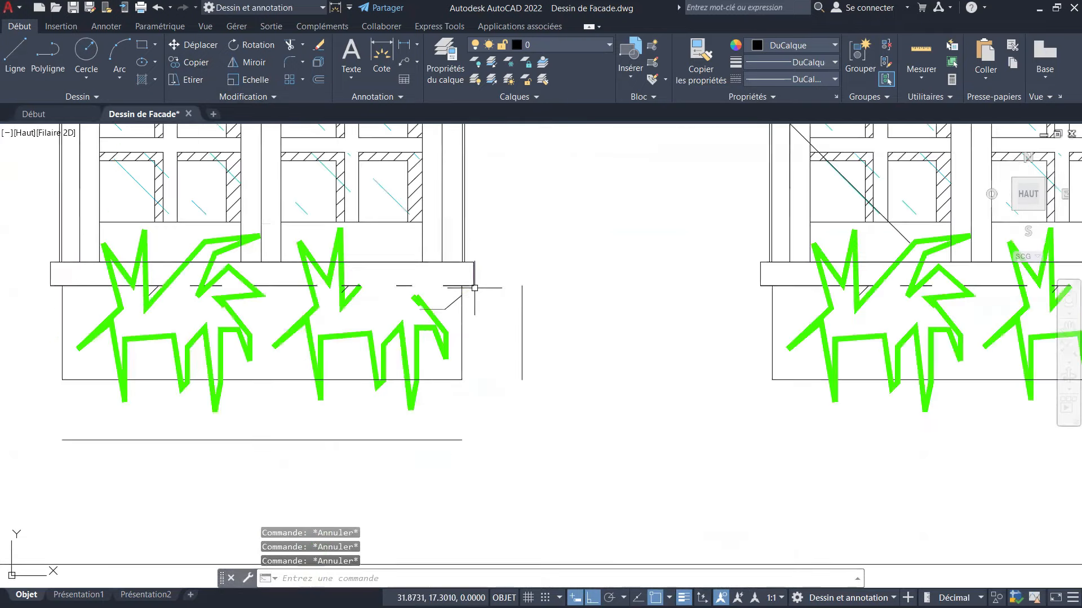
pyautogui.scroll(3, 463, 256)
pyautogui.scroll(3, 461, 252)
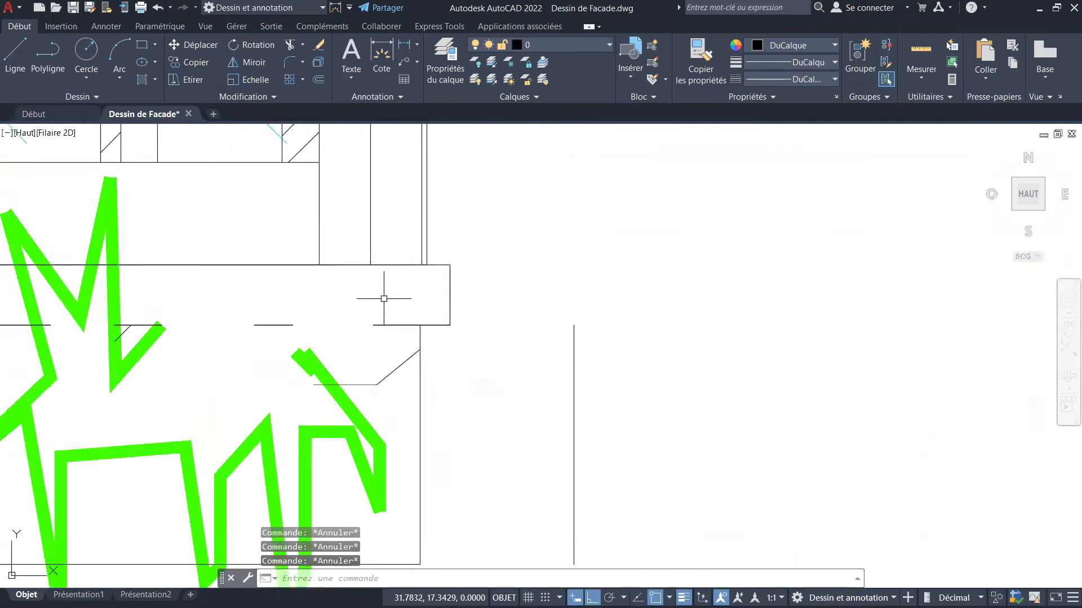
pyautogui.scroll(-7, 384, 299)
pyautogui.scroll(1, 461, 261)
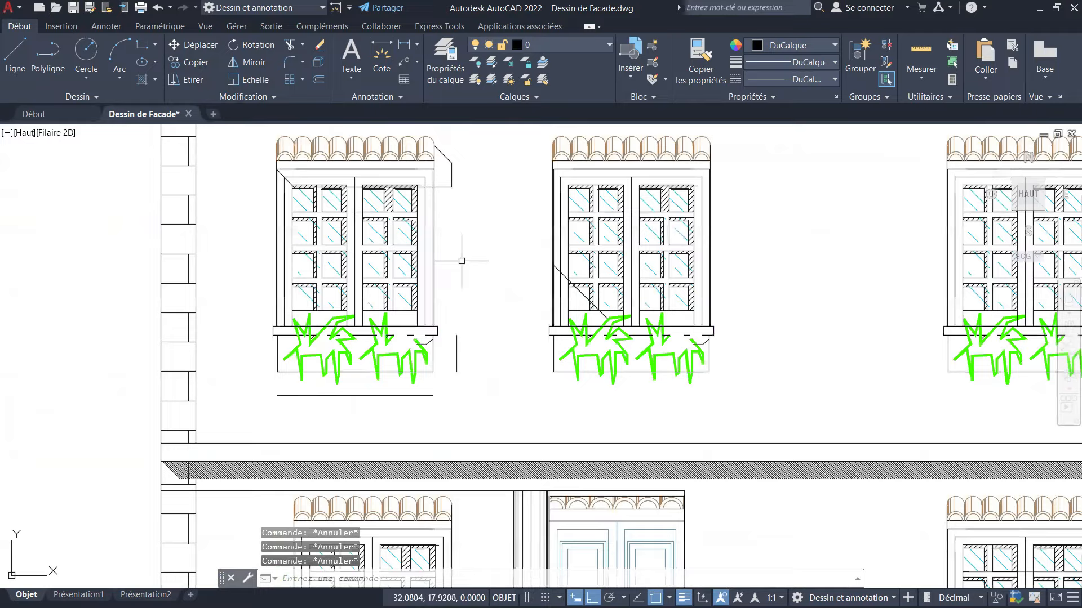
pyautogui.click(191, 62)
pyautogui.scroll(5, 430, 181)
pyautogui.click(430, 181)
pyautogui.press('Return')
pyautogui.click(410, 158)
pyautogui.scroll(-5, 410, 163)
pyautogui.scroll(9, 349, 243)
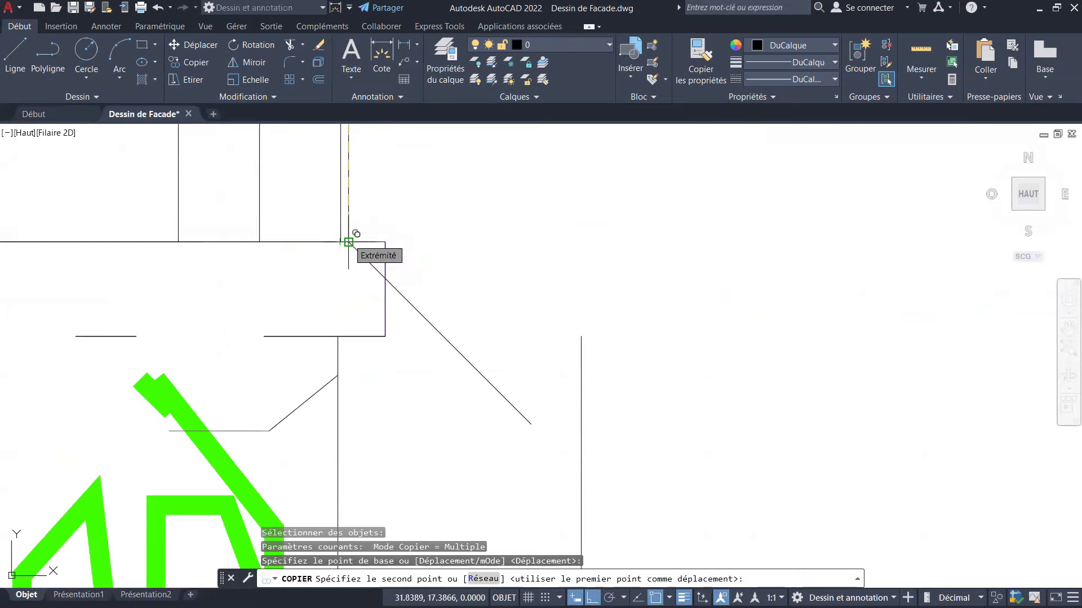
pyautogui.scroll(-5, 349, 244)
pyautogui.scroll(4, 349, 244)
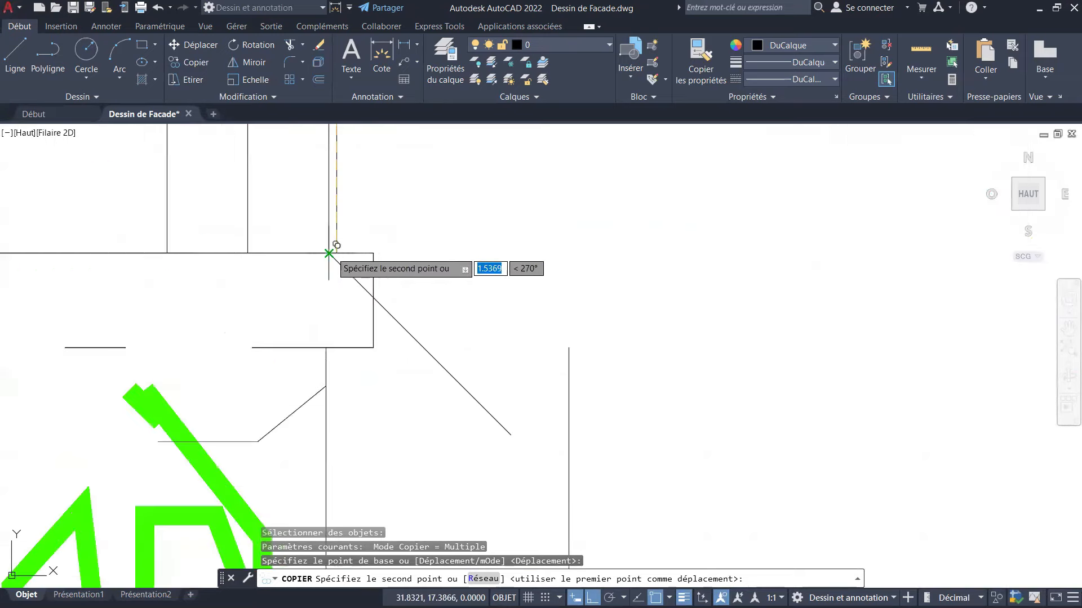
pyautogui.click(337, 254)
pyautogui.press('Escape')
pyautogui.scroll(-5, 376, 233)
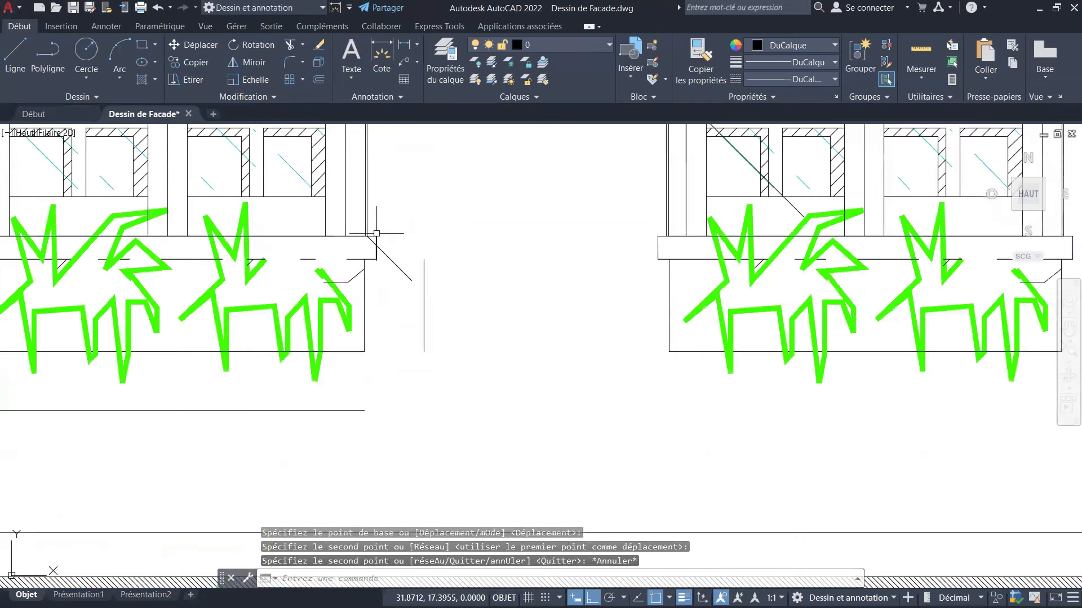
pyautogui.scroll(-3, 376, 233)
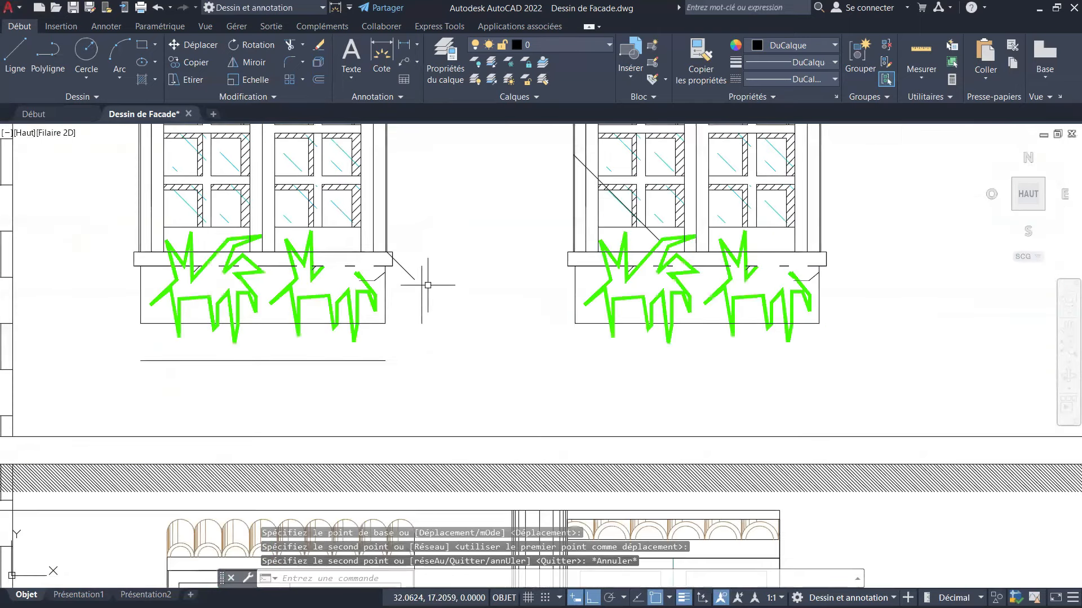
# Copy the slanted shadow line at the sill's right end to the lower-left corner of the flower box.
pyautogui.click(189, 62)
pyautogui.scroll(2, 399, 280)
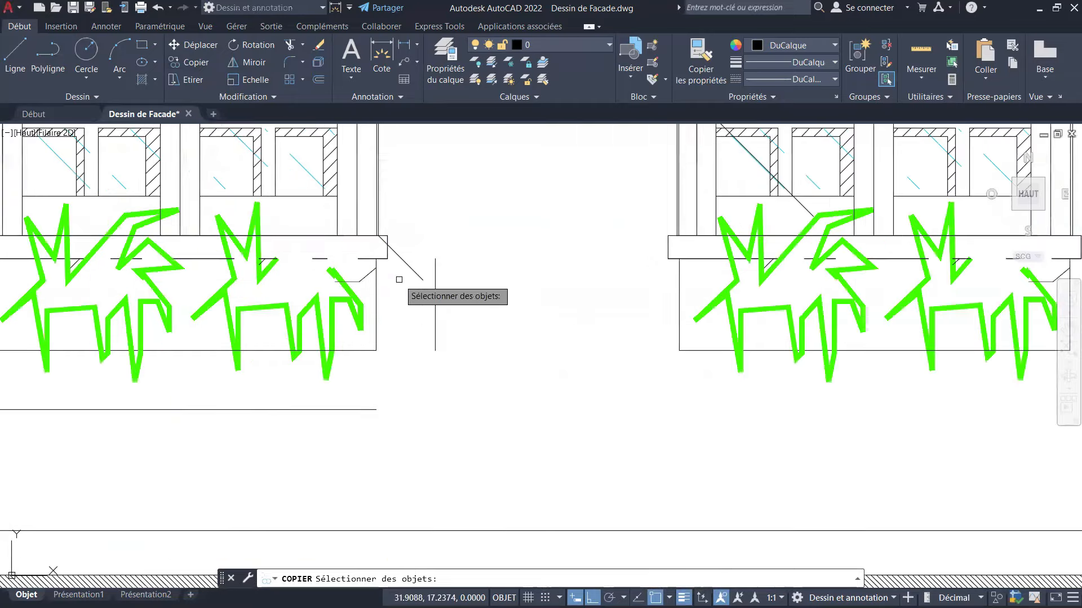
pyautogui.click(399, 279)
pyautogui.click(379, 247)
pyautogui.scroll(4, 376, 245)
pyautogui.press('Return')
pyautogui.click(388, 225)
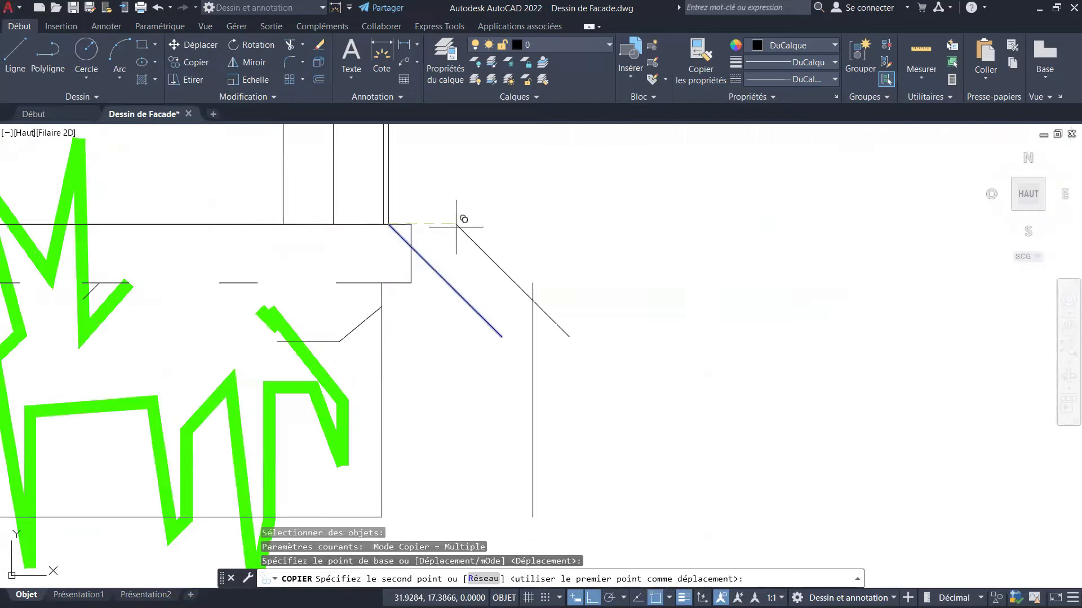
pyautogui.scroll(-4, 456, 226)
pyautogui.scroll(6, 305, 296)
pyautogui.click(299, 235)
pyautogui.press('Escape')
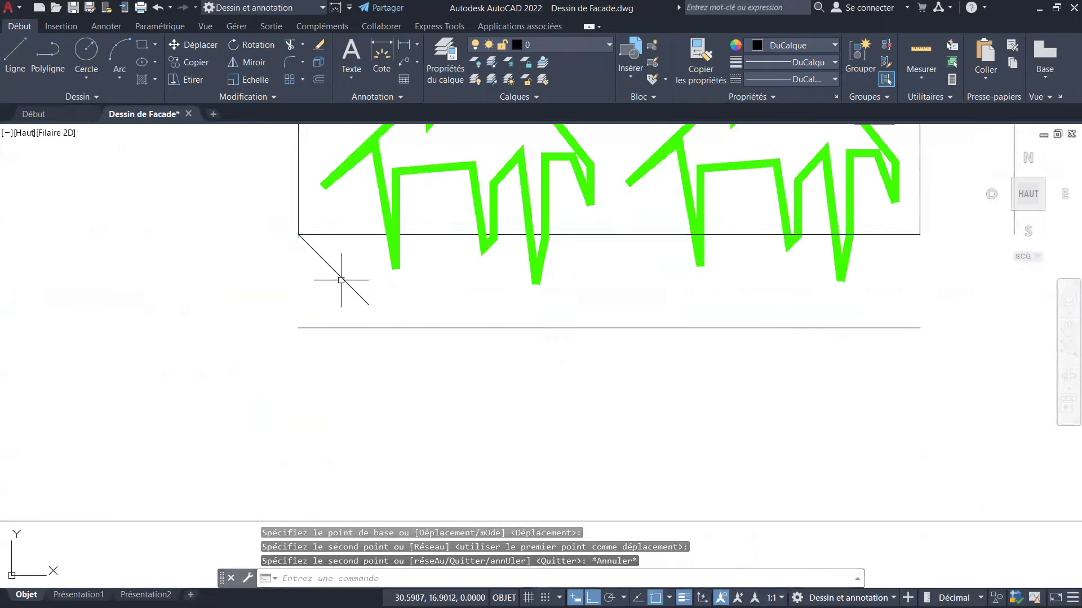
pyautogui.press('Escape')
pyautogui.scroll(6, 357, 295)
pyautogui.click(386, 261)
pyautogui.click(294, 335)
pyautogui.press('Escape')
pyautogui.press('Escape')
pyautogui.scroll(-3, 367, 317)
pyautogui.press('Escape')
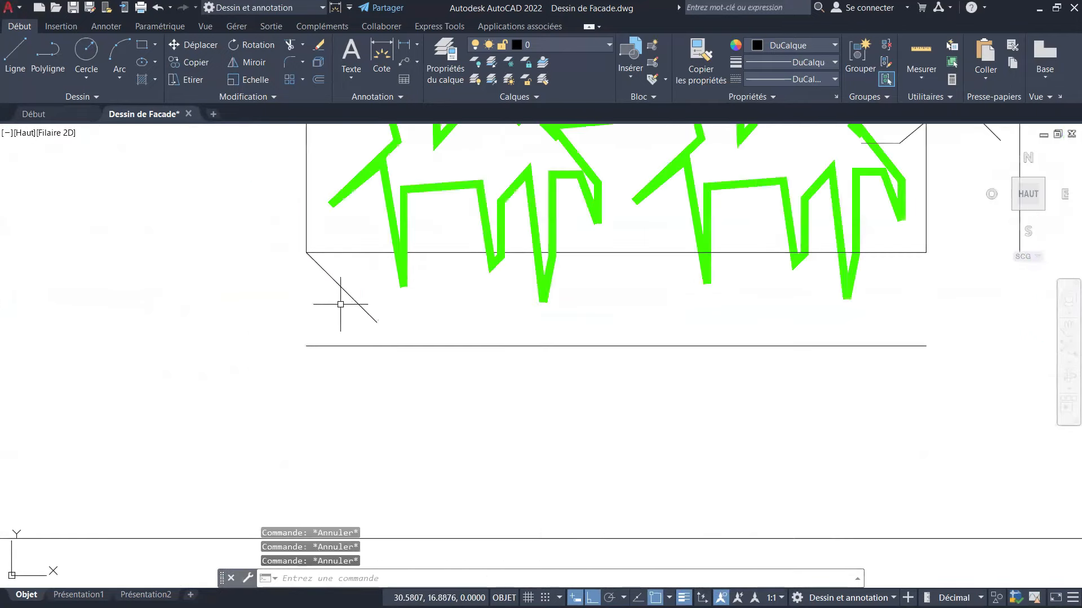
# Extend the flower box's lower-left diagonal to the horizontal shadow line and the sill's diagonal to the vertical shadow line.
pyautogui.scroll(-1, 341, 322)
pyautogui.scroll(1, 420, 301)
pyautogui.click(302, 45)
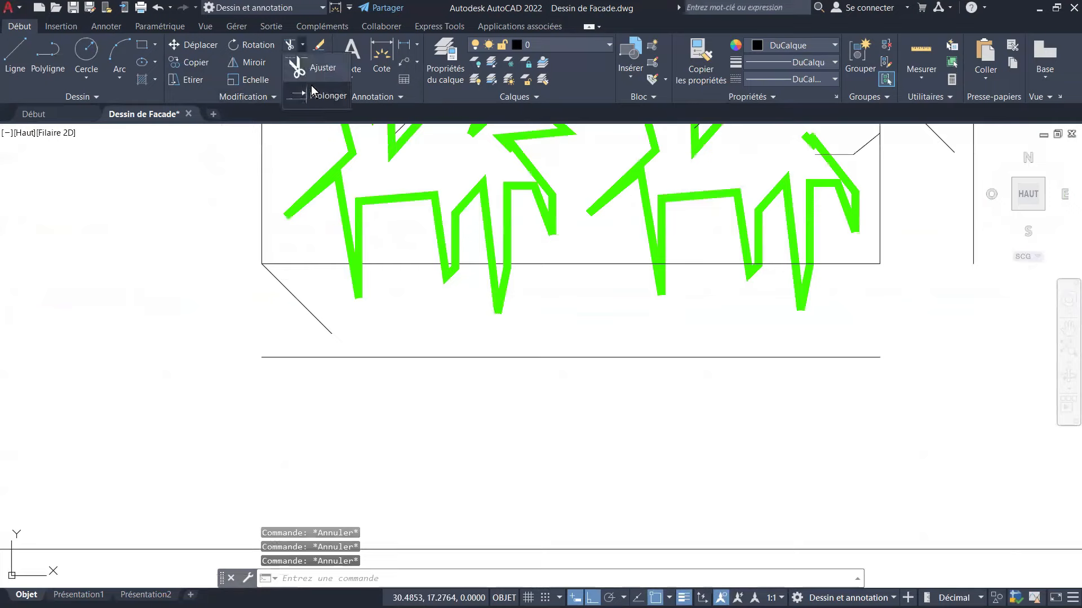
pyautogui.click(311, 86)
pyautogui.click(328, 329)
pyautogui.scroll(-4, 307, 349)
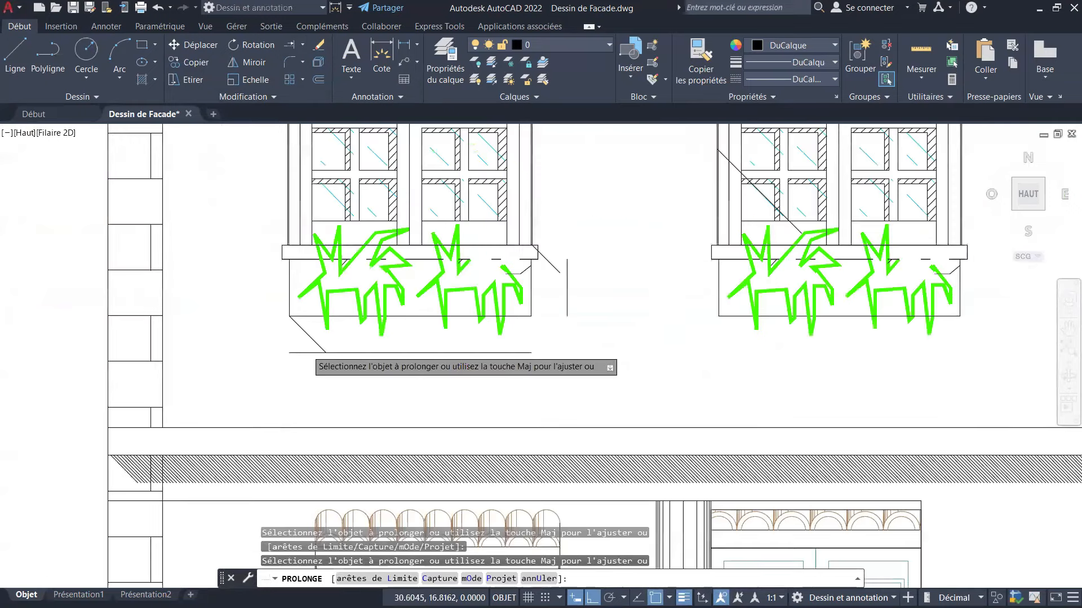
pyautogui.scroll(2, 537, 309)
pyautogui.click(563, 242)
pyautogui.scroll(2, 580, 311)
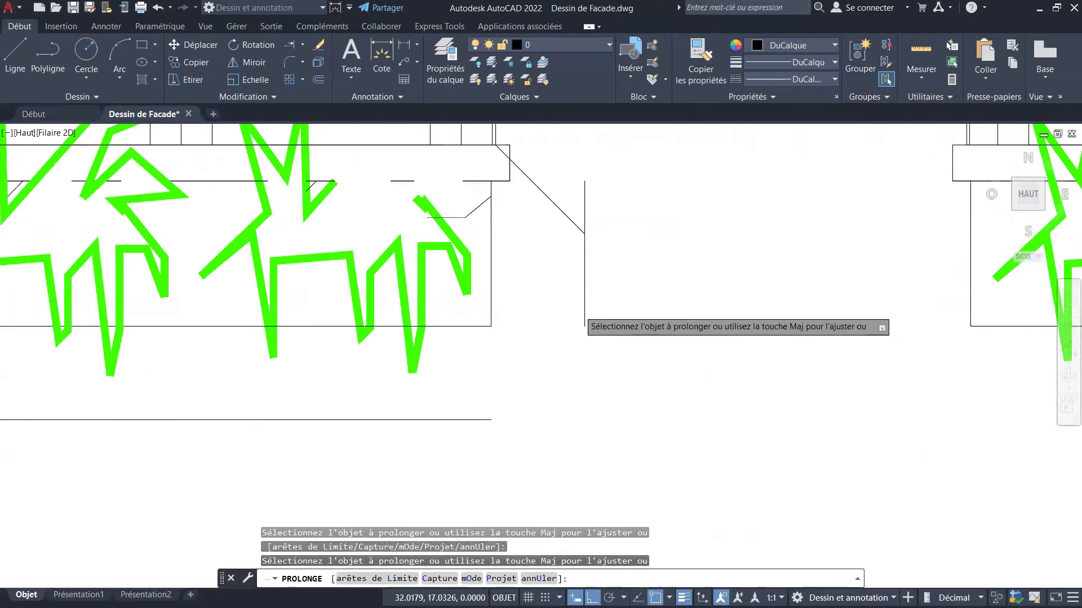
# Join the flower box's horizontal shadow line and vertical shadow line into a sharp corner with Fillet.
pyautogui.press('Escape')
pyautogui.press('Escape')
pyautogui.press('Escape')
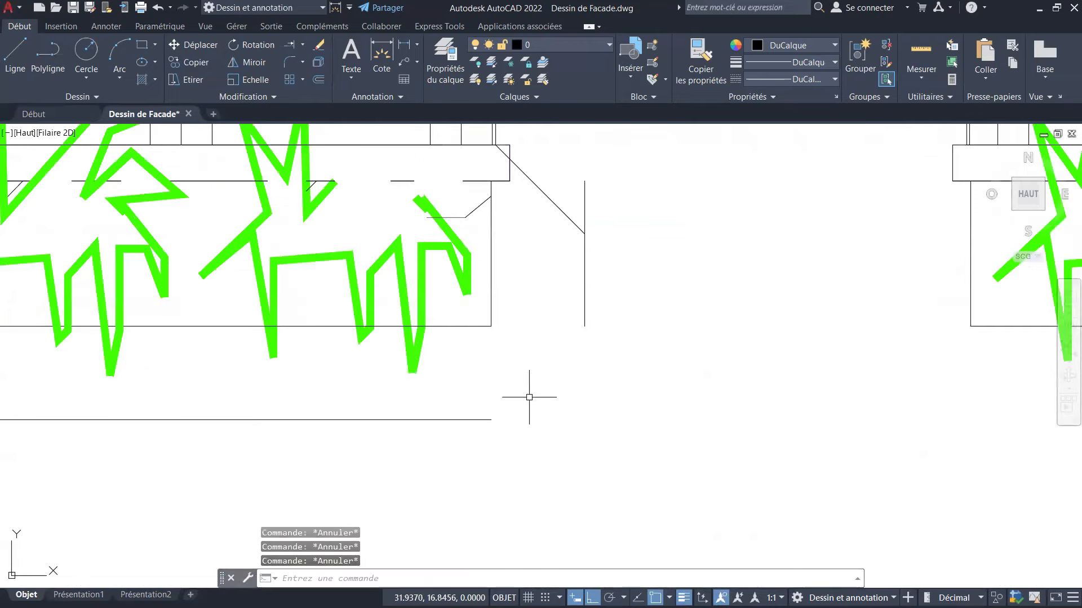
pyautogui.click(303, 63)
pyautogui.click(319, 86)
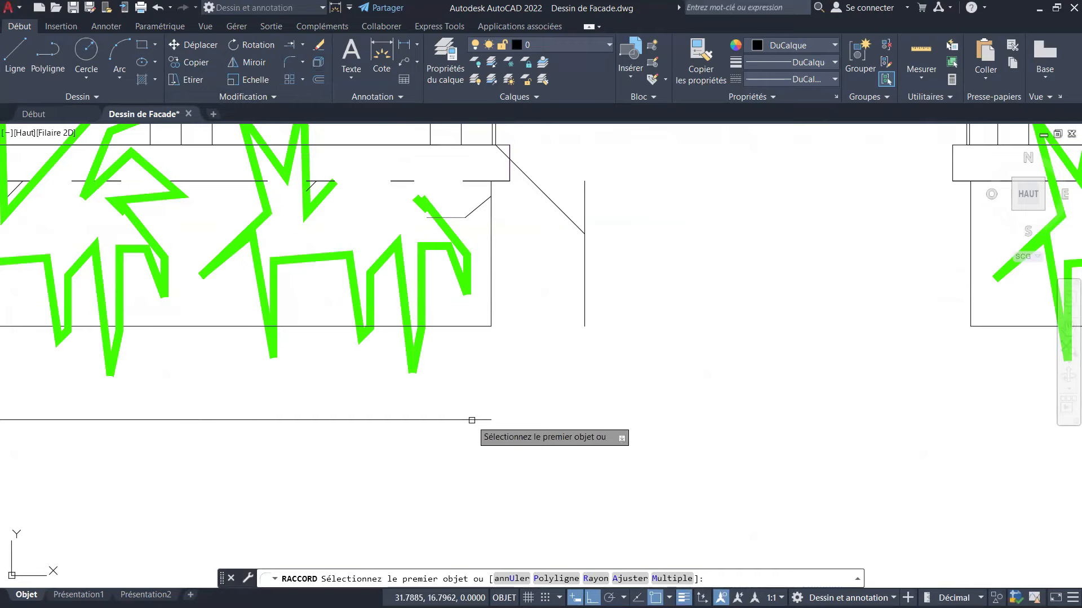
pyautogui.click(474, 419)
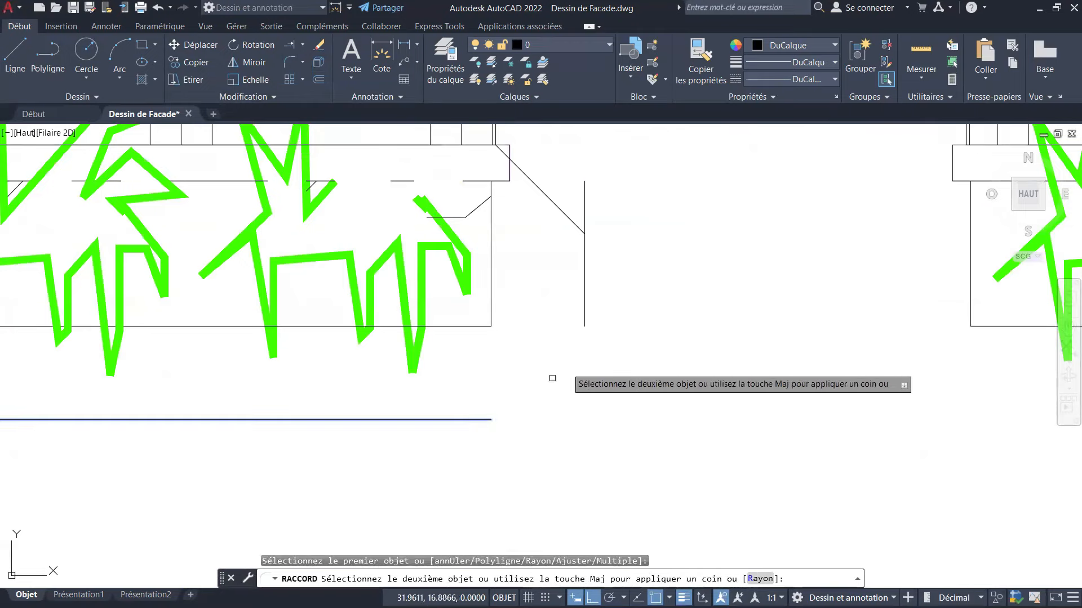
pyautogui.click(584, 308)
pyautogui.scroll(-2, 584, 313)
pyautogui.moveTo(584, 313); pyautogui.dragTo(586, 353, button='middle')
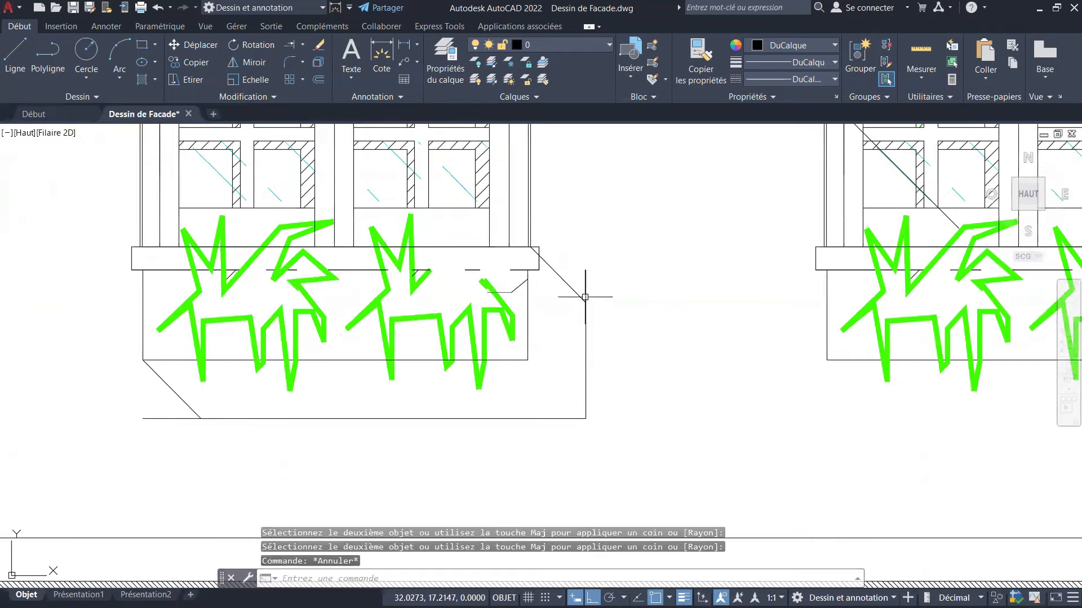
pyautogui.press('Escape')
pyautogui.press('Escape')
pyautogui.press('Escape')
# Trim the flower box shadow lines where they run past the diagonals and inside the sill.
pyautogui.click(303, 44)
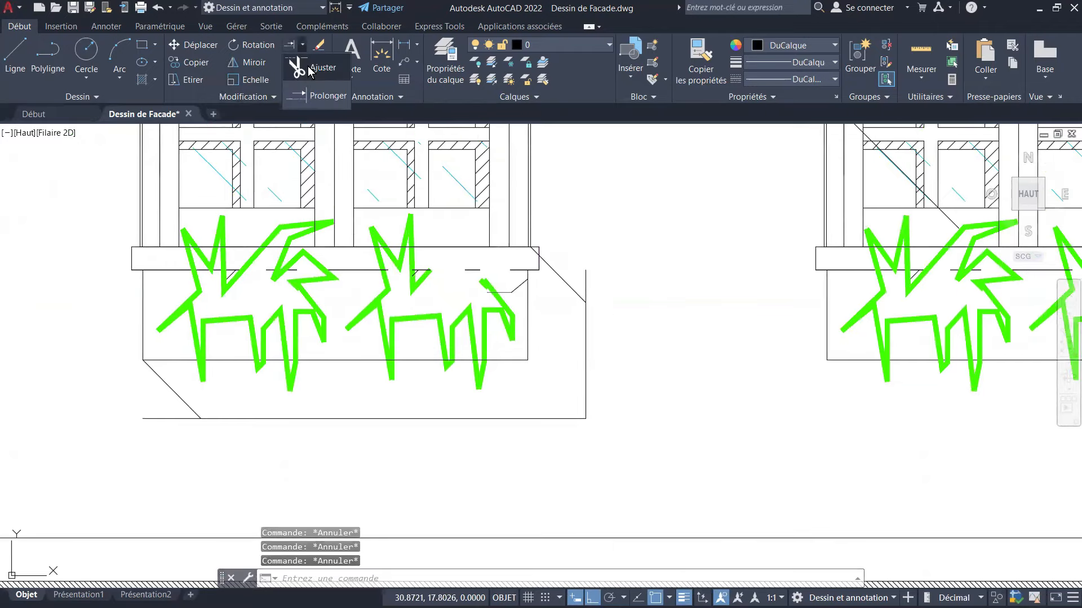
pyautogui.click(308, 66)
pyautogui.scroll(4, 599, 291)
pyautogui.click(599, 291)
pyautogui.scroll(-4, 594, 285)
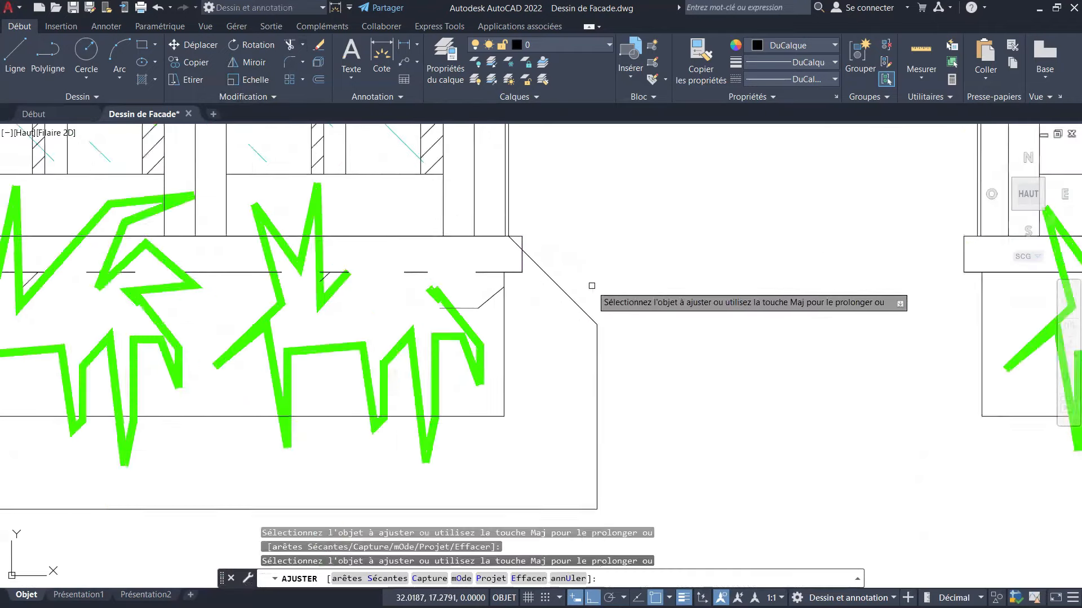
pyautogui.scroll(4, 554, 212)
pyautogui.scroll(-5, 555, 212)
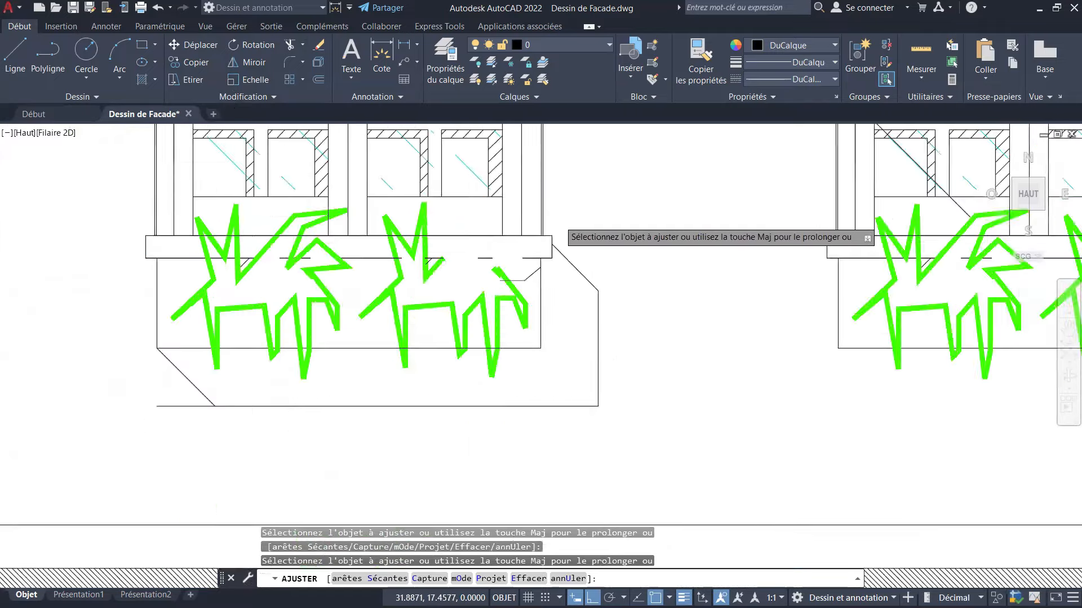
pyautogui.scroll(4, 377, 308)
pyautogui.scroll(-3, 377, 308)
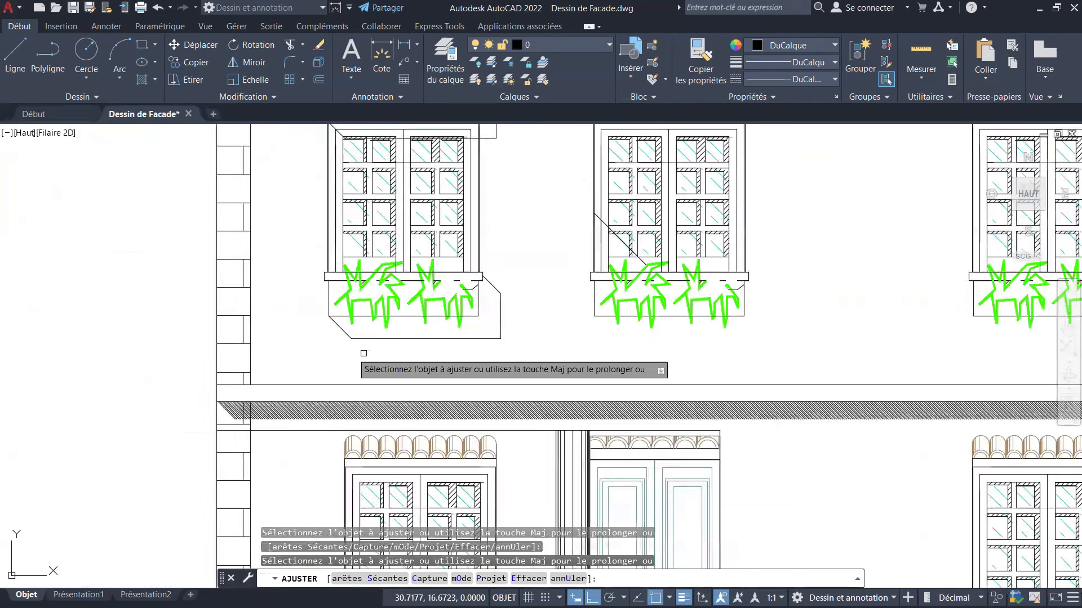
# Delete the stray diagonal line crossing the lower panes of the upper middle window.
pyautogui.scroll(-4, 364, 353)
pyautogui.scroll(4, 429, 267)
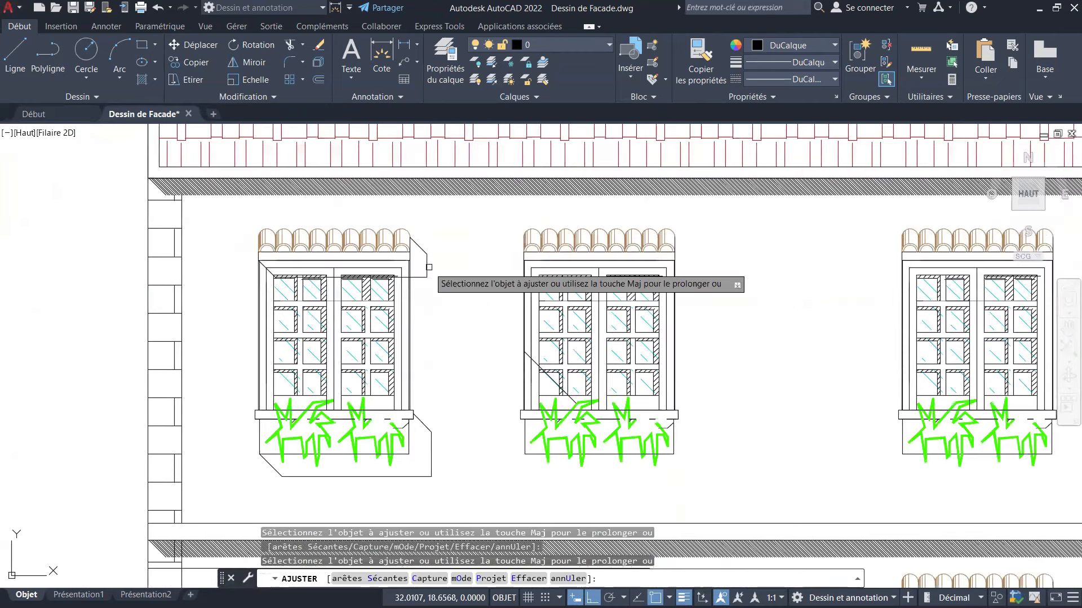
pyautogui.scroll(-3, 428, 267)
pyautogui.scroll(3, 453, 334)
pyautogui.scroll(6, 454, 334)
pyautogui.press('Escape')
pyautogui.click(541, 321)
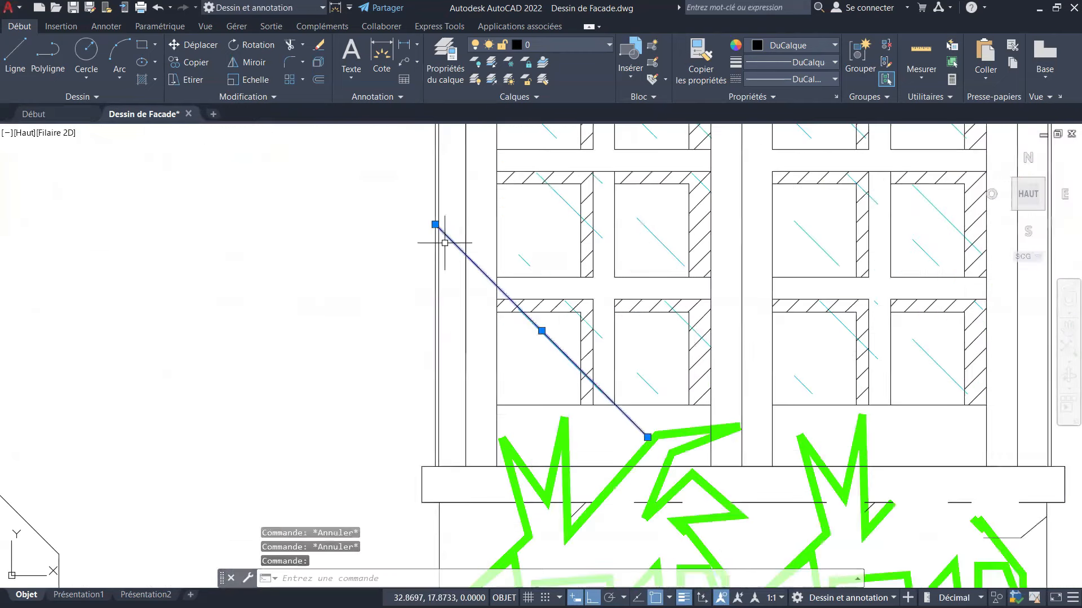
pyautogui.press('Delete')
pyautogui.scroll(-6, 488, 339)
pyautogui.moveTo(405, 384); pyautogui.dragTo(449, 330, button='middle')
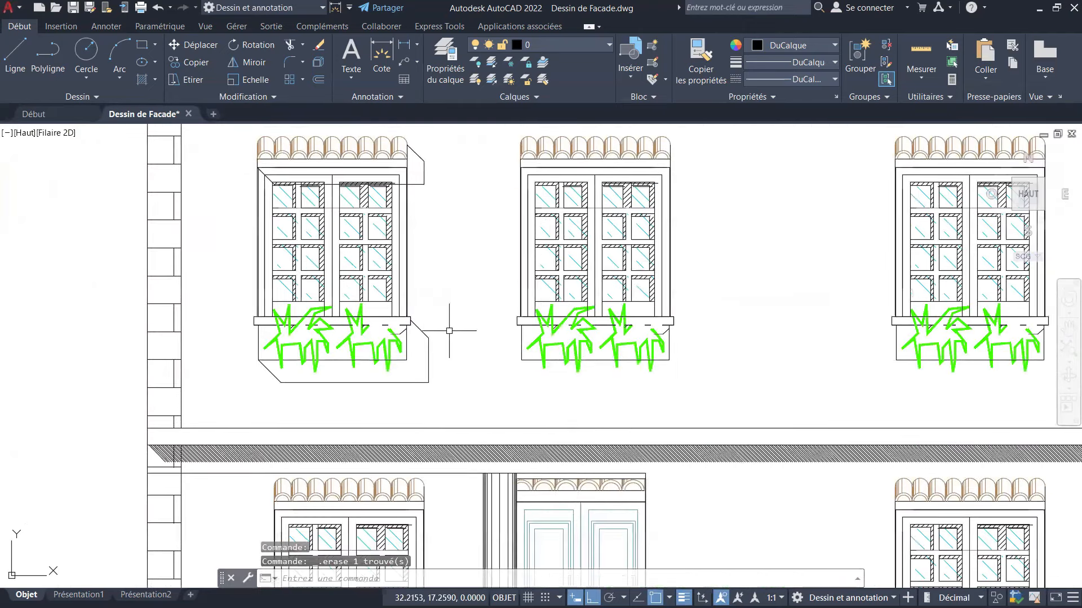
# Start a polyline at the upper-left canopy's right end, tracing the shadow's diagonal and vertical edge down to its lower-right corner.
pyautogui.press('Escape')
pyautogui.press('Escape')
pyautogui.press('Escape')
pyautogui.scroll(4, 349, 235)
pyautogui.scroll(-4, 467, 313)
pyautogui.scroll(6, 479, 198)
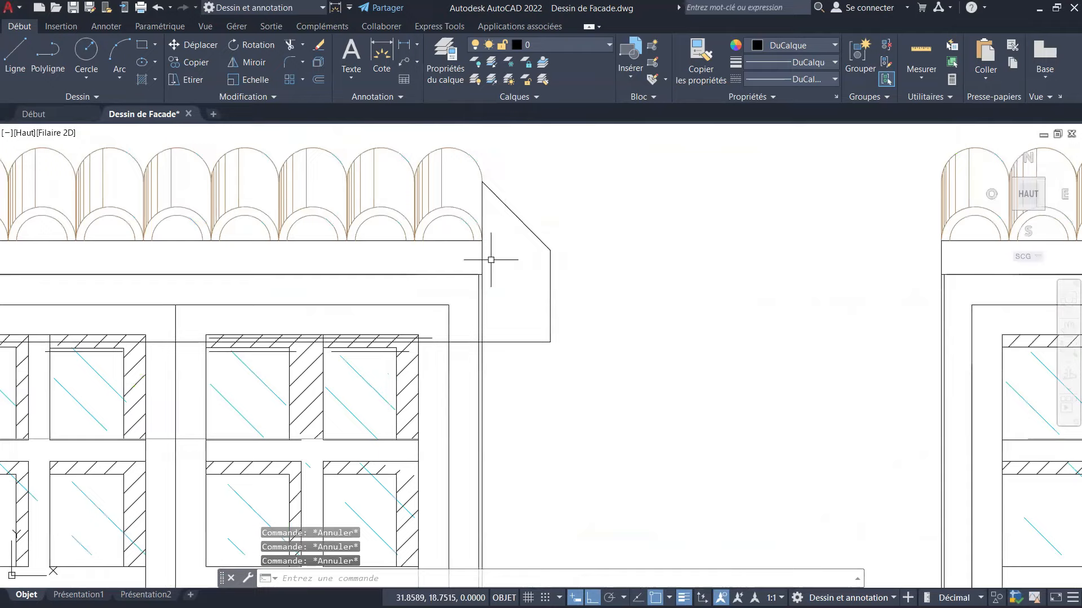
pyautogui.scroll(-4, 490, 258)
pyautogui.scroll(4, 494, 250)
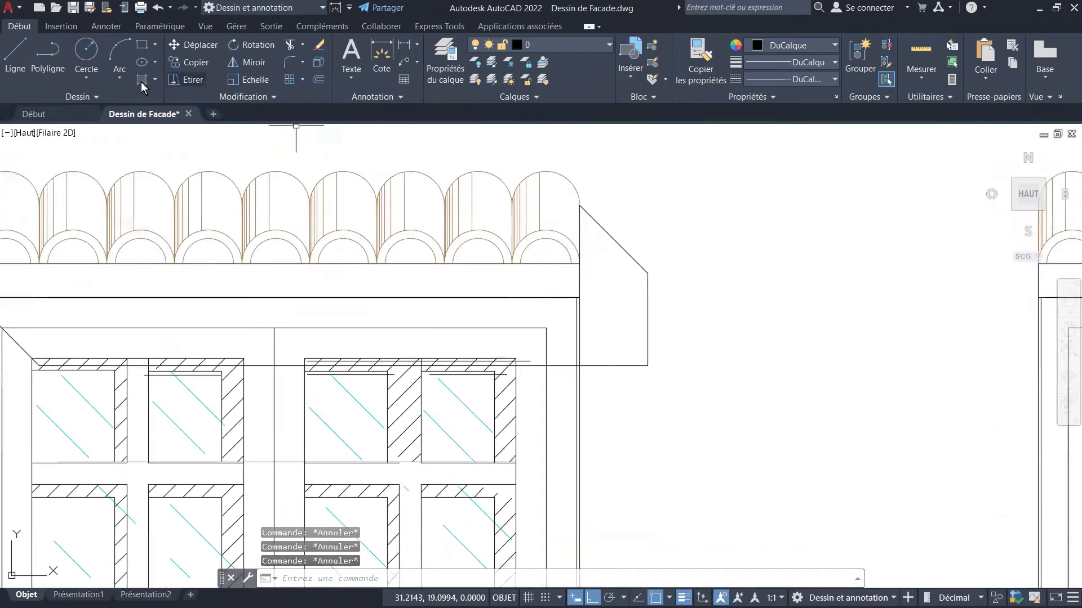
pyautogui.click(48, 57)
pyautogui.scroll(-3, 366, 254)
pyautogui.scroll(6, 450, 236)
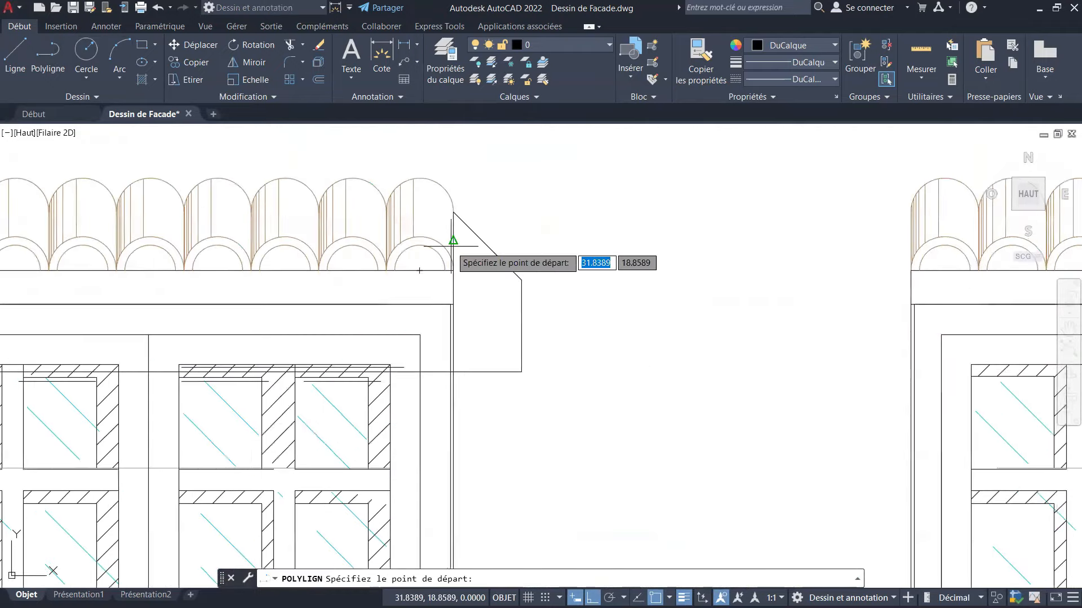
pyautogui.click(432, 192)
pyautogui.scroll(-3, 450, 214)
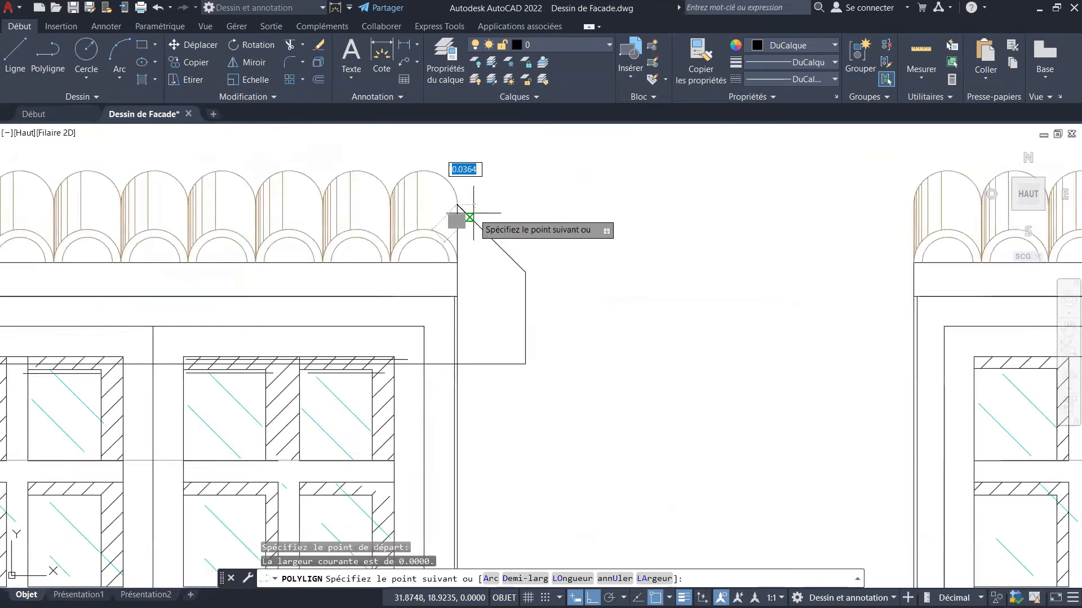
pyautogui.scroll(3, 507, 254)
pyautogui.click(537, 309)
pyautogui.scroll(-4, 539, 322)
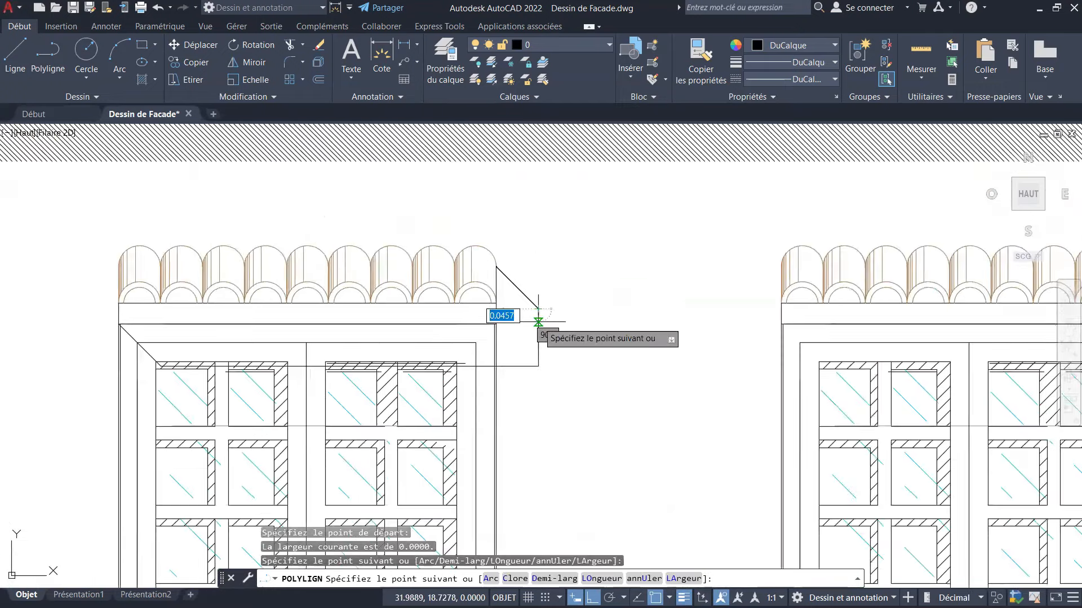
pyautogui.scroll(4, 537, 333)
pyautogui.click(536, 338)
pyautogui.scroll(-7, 600, 310)
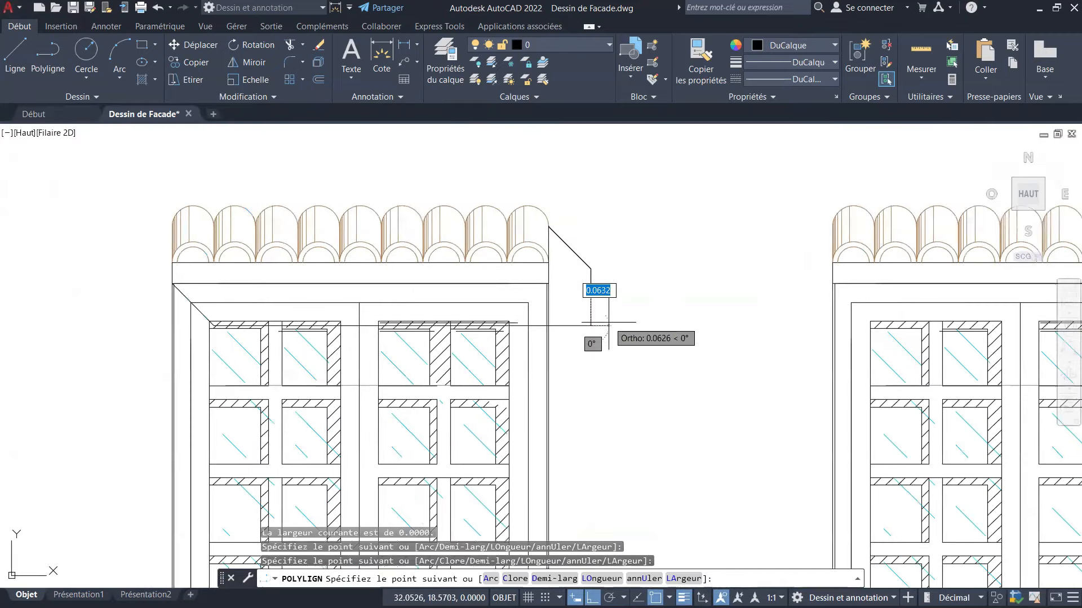
# Continue the polyline along the canopy shadow's bottom edge and up the left diagonal to the lintel's lower-left corner.
pyautogui.scroll(5, 359, 322)
pyautogui.click(357, 314)
pyautogui.scroll(-4, 361, 364)
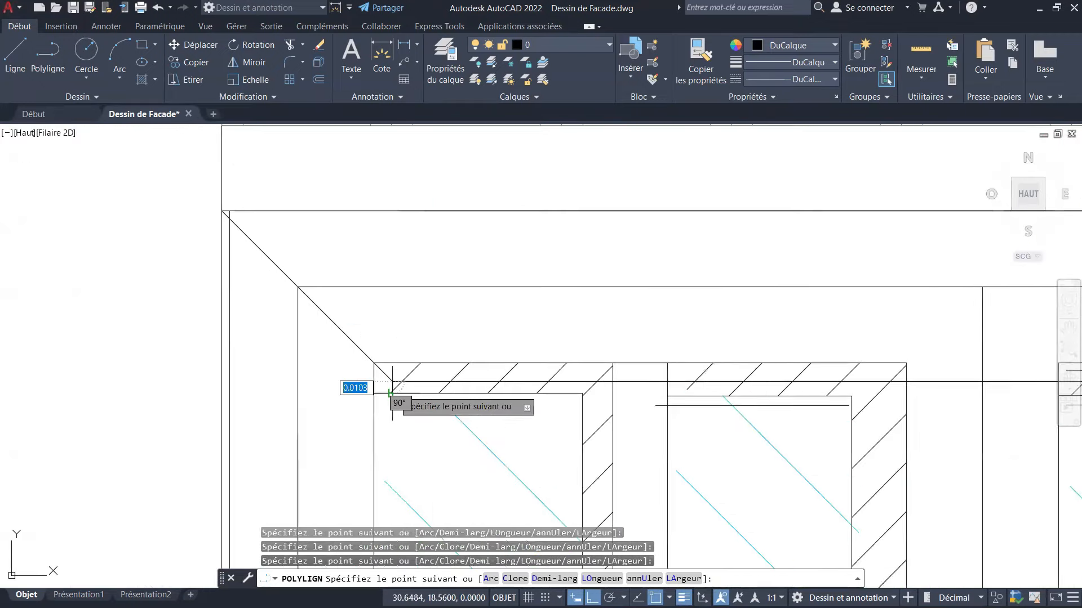
pyautogui.scroll(5, 214, 209)
pyautogui.click(245, 233)
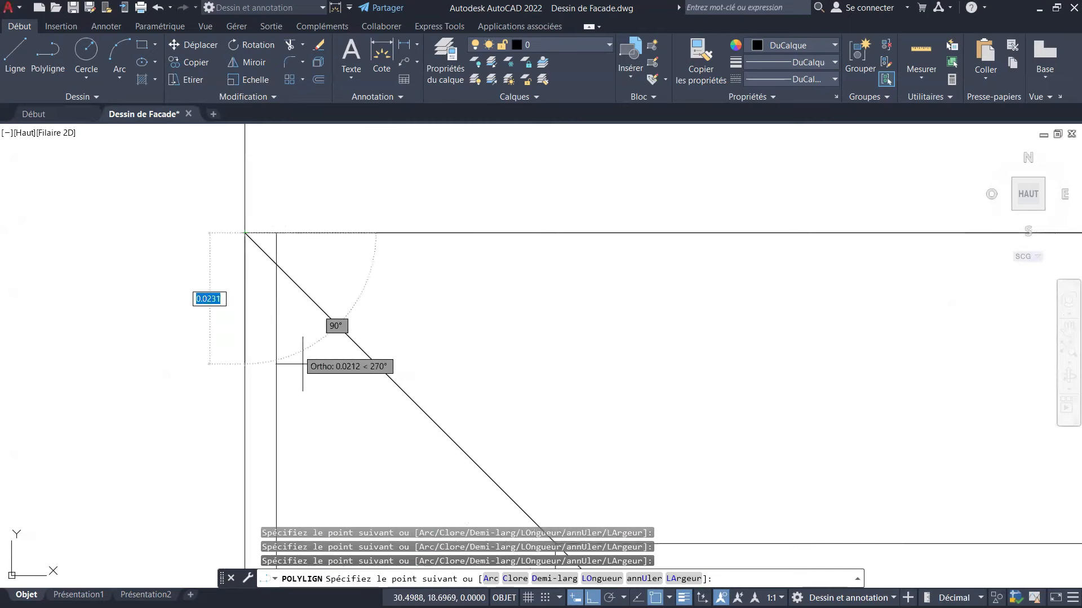
pyautogui.scroll(-5, 315, 402)
pyautogui.scroll(4, 305, 332)
pyautogui.scroll(-5, 296, 301)
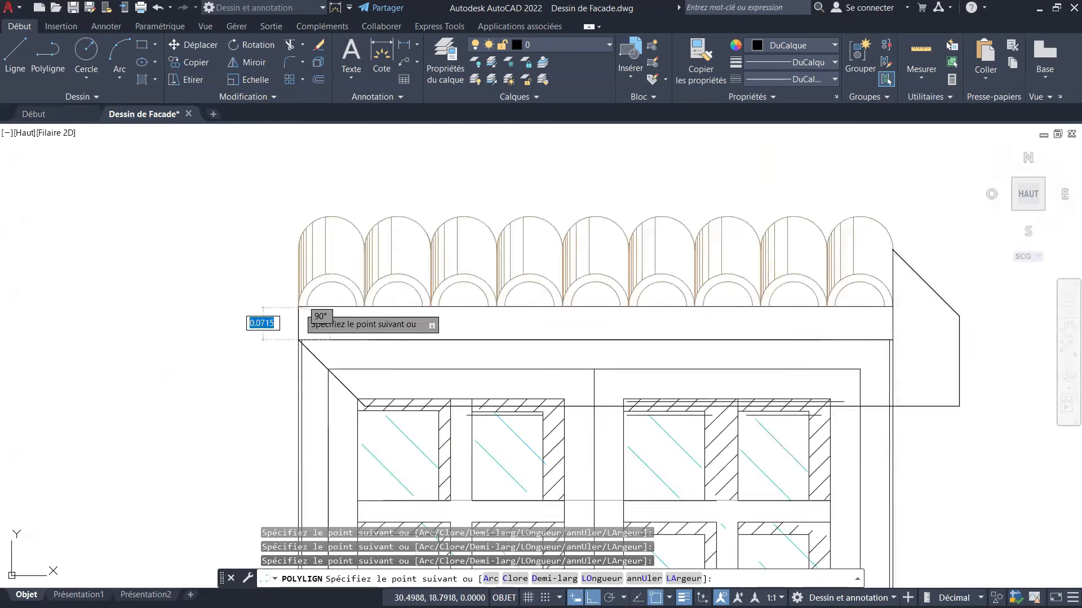
pyautogui.scroll(5, 289, 235)
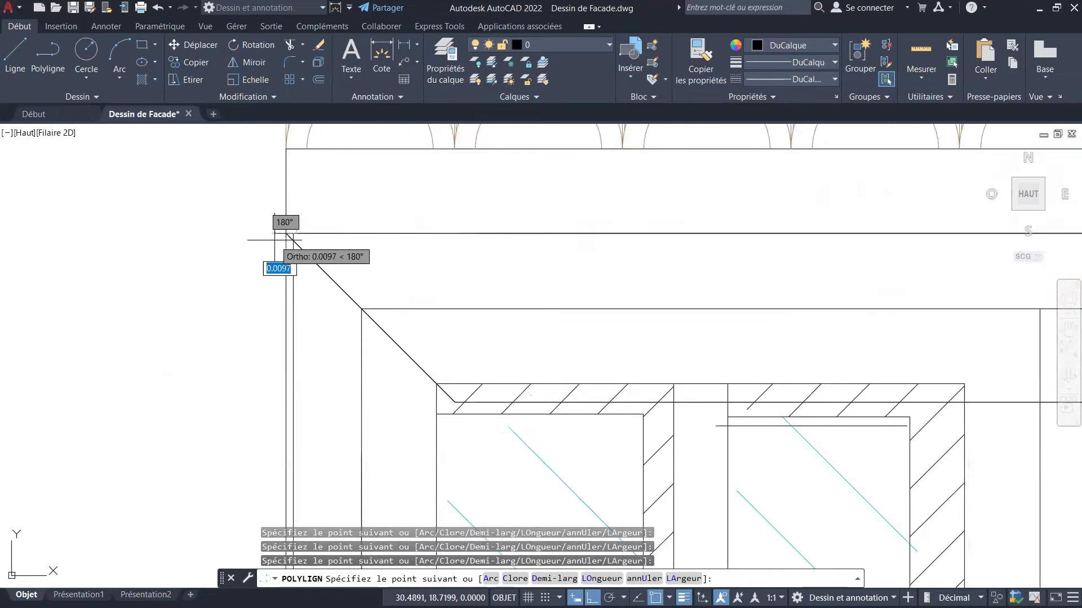
# Complete the canopy shadow outline along the lintel's underside and up its right end to the starting point.
pyautogui.scroll(-5, 279, 274)
pyautogui.scroll(6, 690, 260)
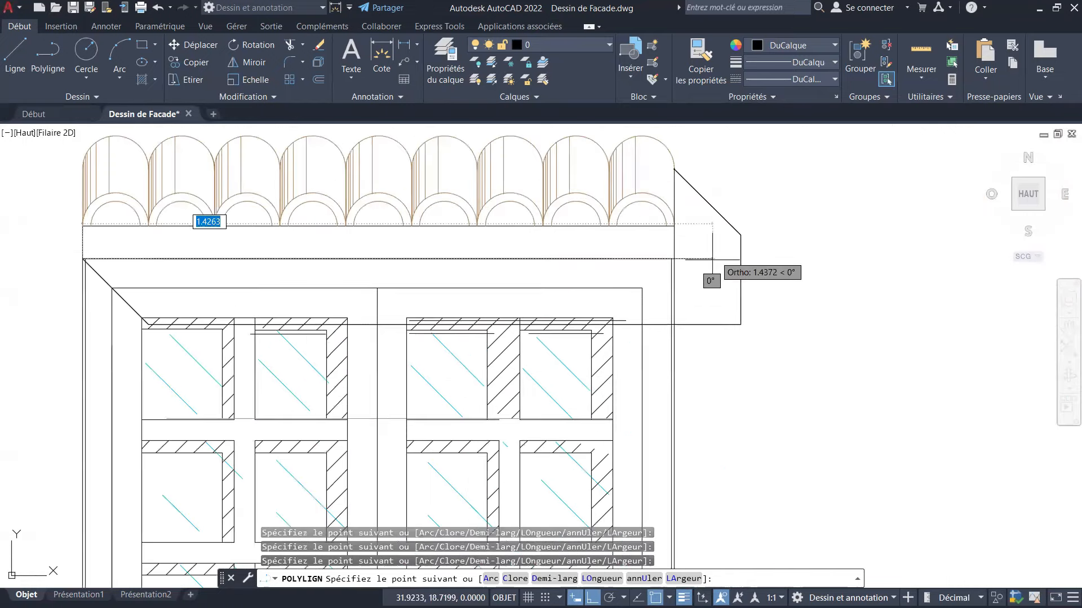
pyautogui.click(688, 260)
pyautogui.scroll(-5, 589, 300)
pyautogui.scroll(5, 540, 319)
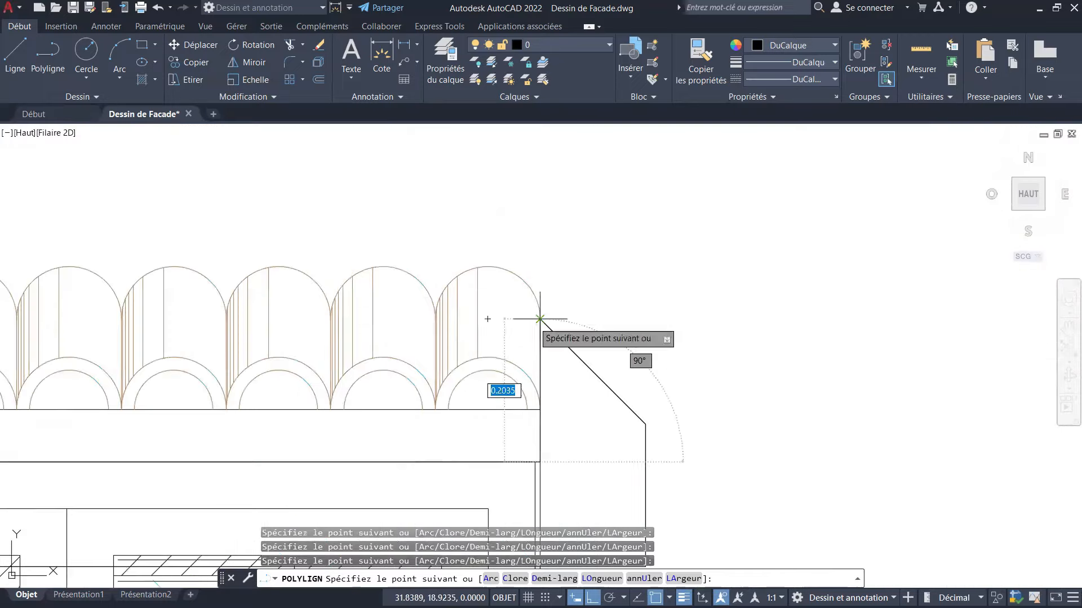
pyautogui.click(539, 319)
pyautogui.press('Escape')
pyautogui.scroll(-5, 540, 319)
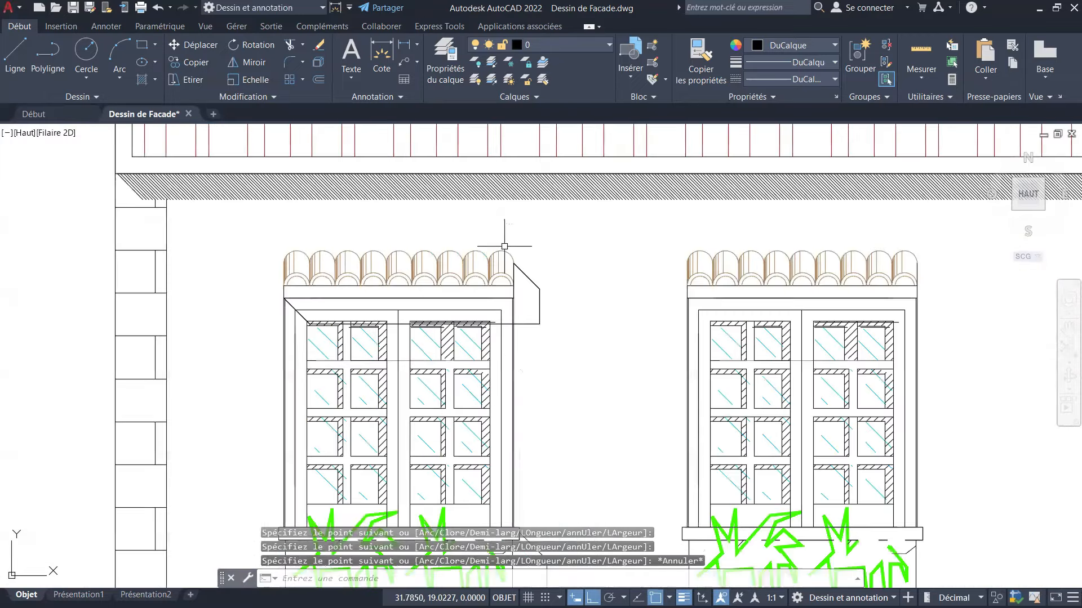
pyautogui.scroll(3, 514, 449)
pyautogui.scroll(-3, 518, 398)
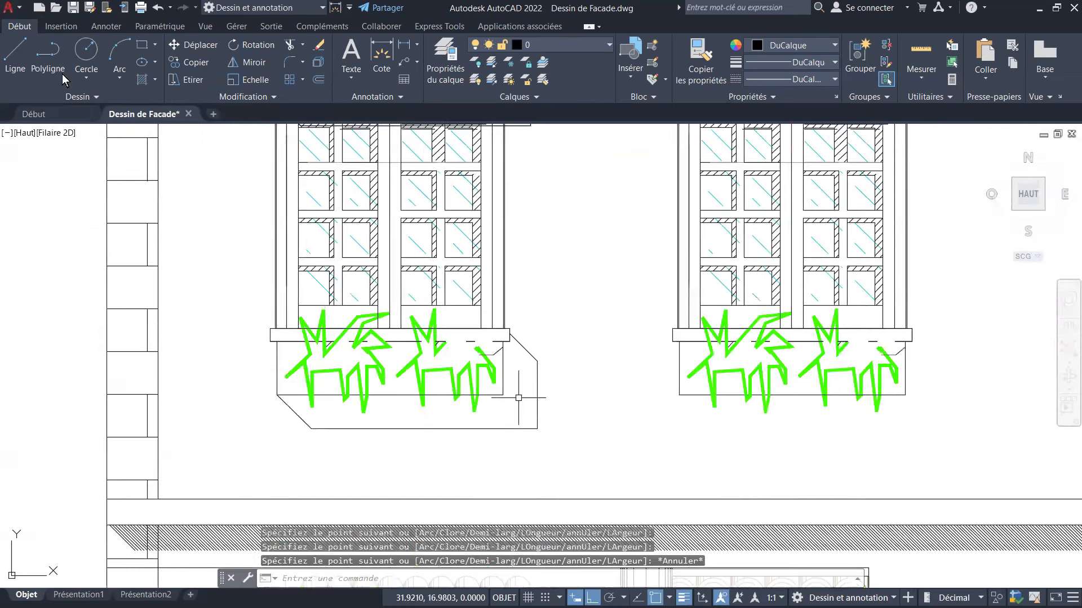
# Trace a polyline over the flower box shadow from the box's lower-left corner around the outer edges to the sill's right end.
pyautogui.click(49, 61)
pyautogui.scroll(-3, 399, 342)
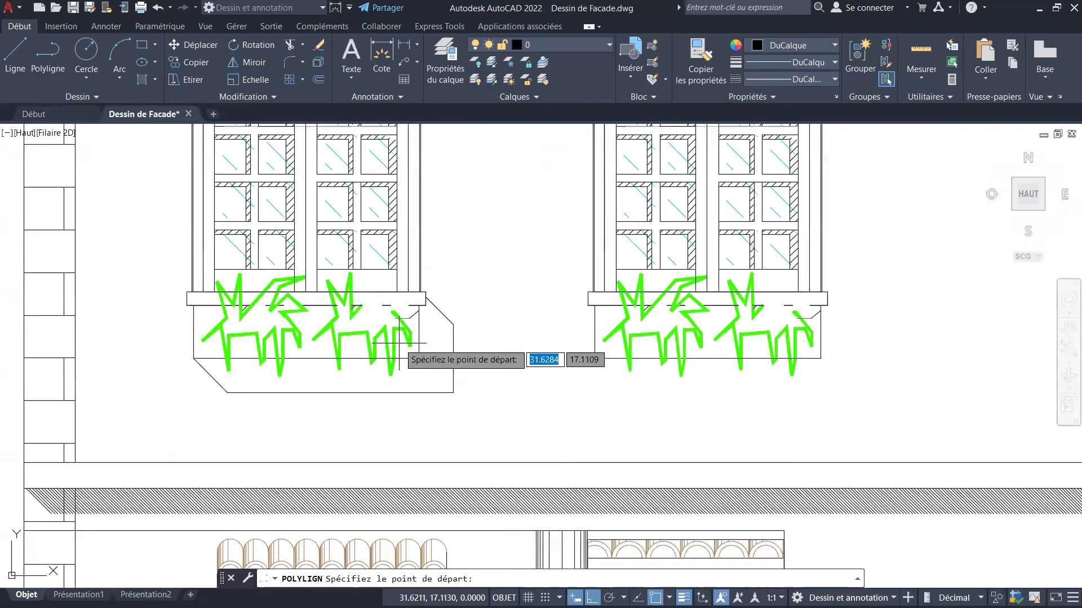
pyautogui.scroll(4, 169, 358)
pyautogui.click(227, 393)
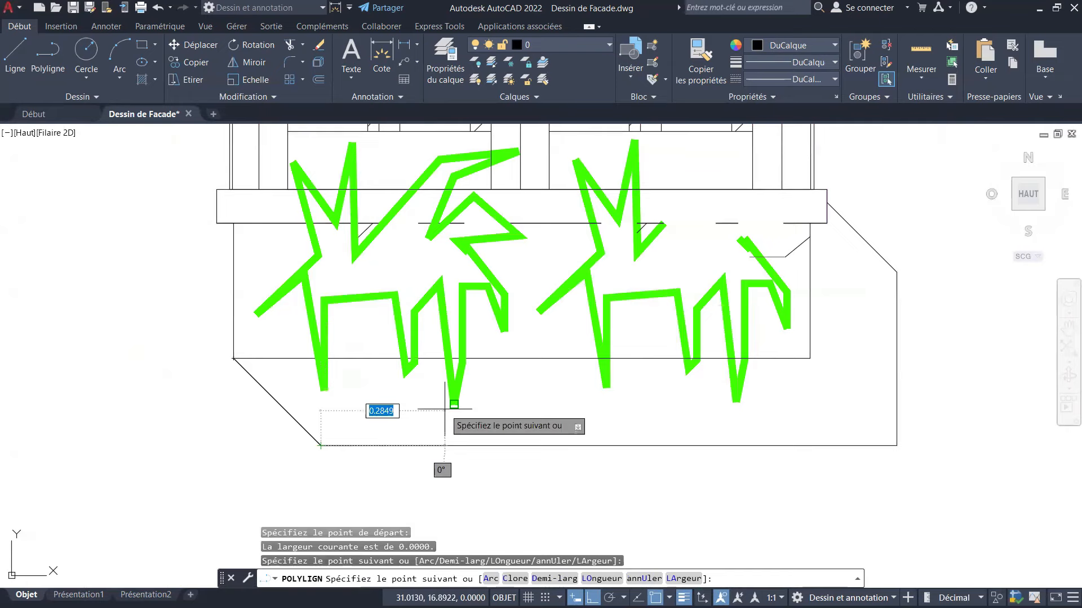
pyautogui.click(897, 446)
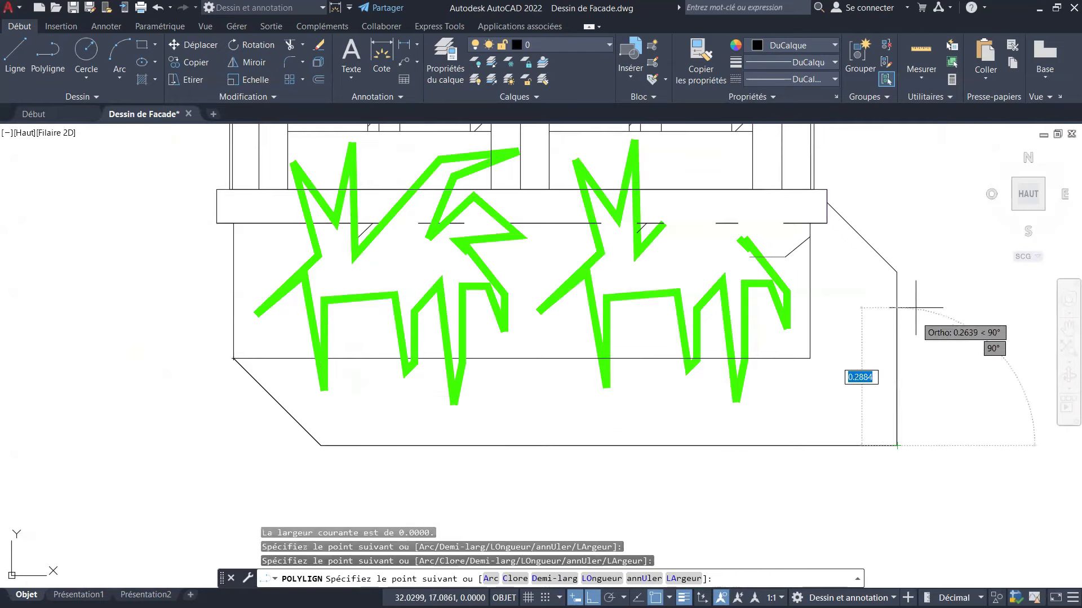
pyautogui.click(896, 272)
pyautogui.scroll(4, 893, 256)
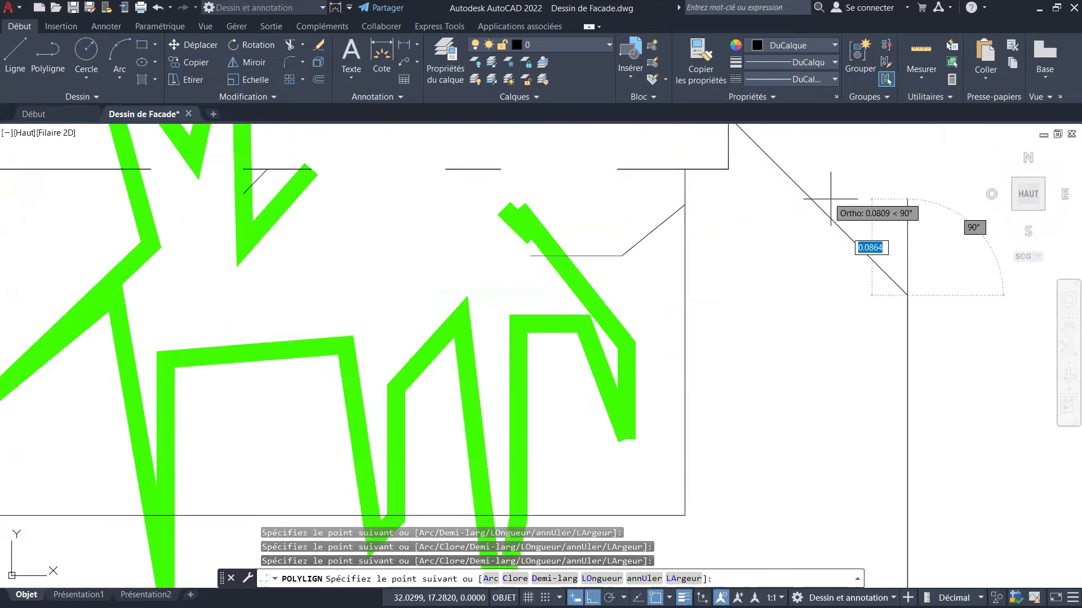
pyautogui.scroll(-4, 686, 277)
pyautogui.scroll(4, 666, 242)
pyautogui.click(664, 239)
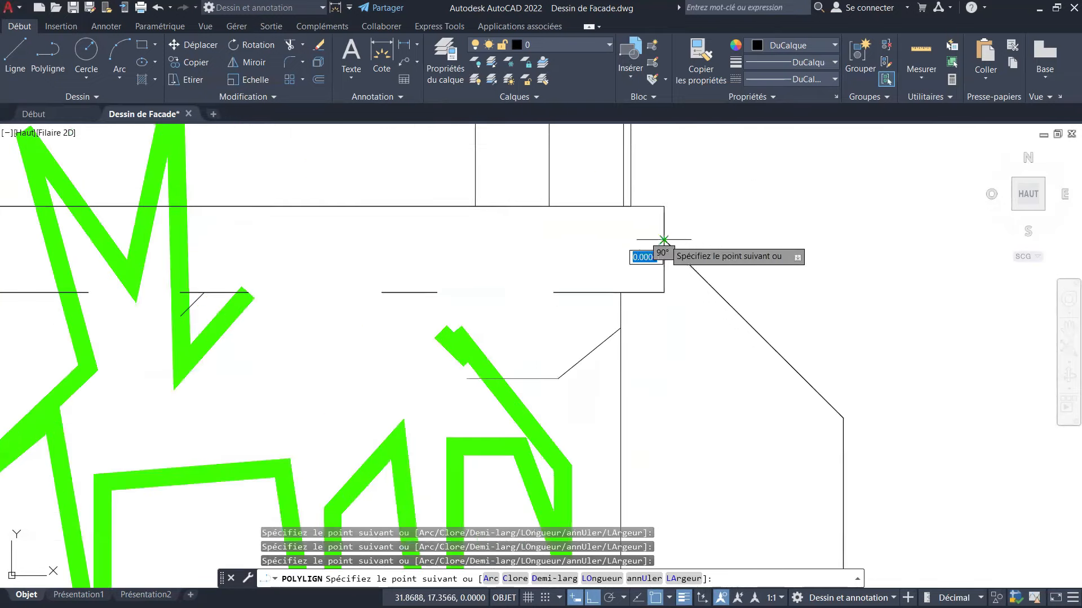
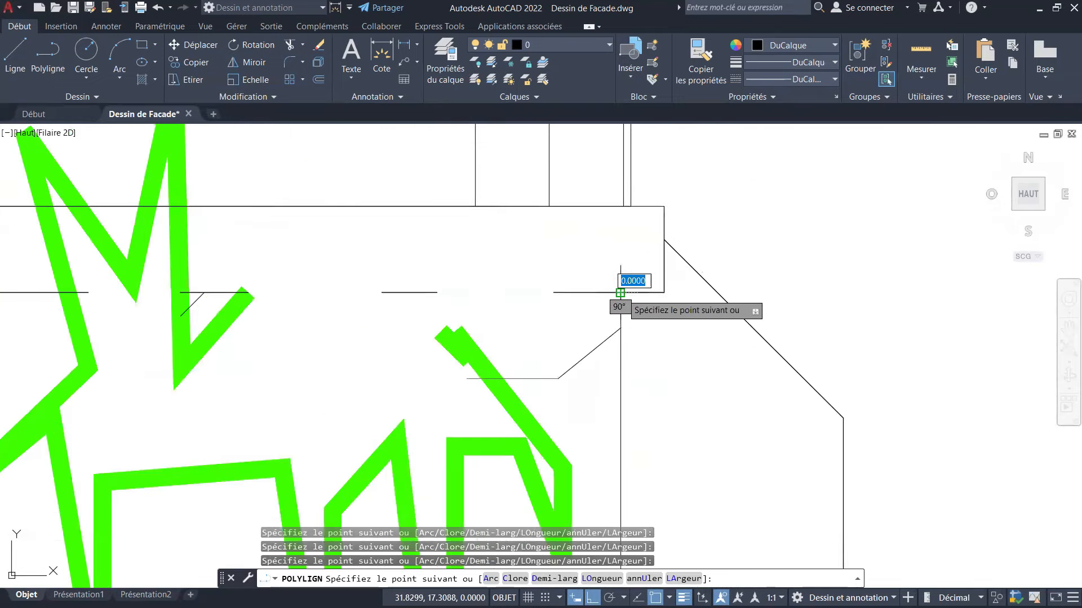
# Complete the polyline outline of the shadow cast by the planter under the first upper-floor window.
pyautogui.scroll(-4, 621, 292)
pyautogui.scroll(5, 585, 298)
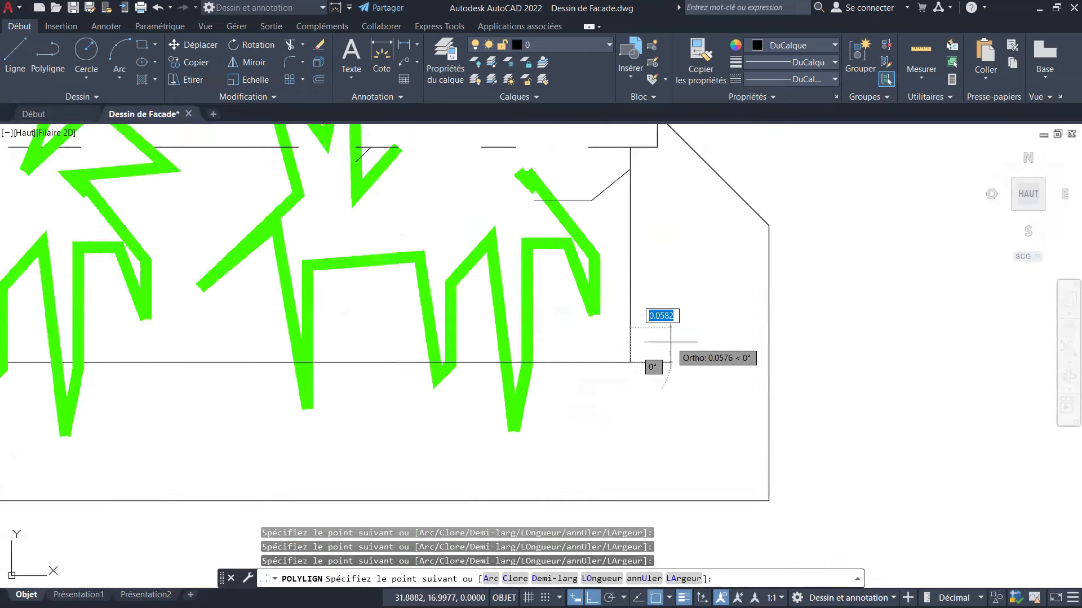
pyautogui.scroll(-4, 670, 341)
pyautogui.scroll(6, 282, 309)
pyautogui.press('Escape')
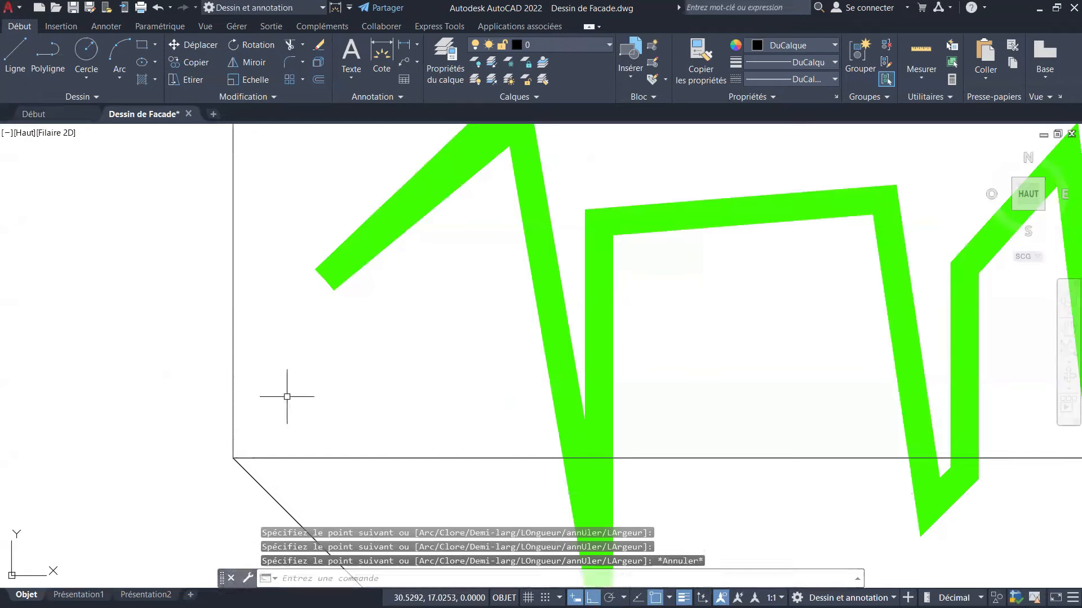
pyautogui.scroll(-6, 287, 396)
pyautogui.scroll(4, 422, 316)
pyautogui.press('Escape')
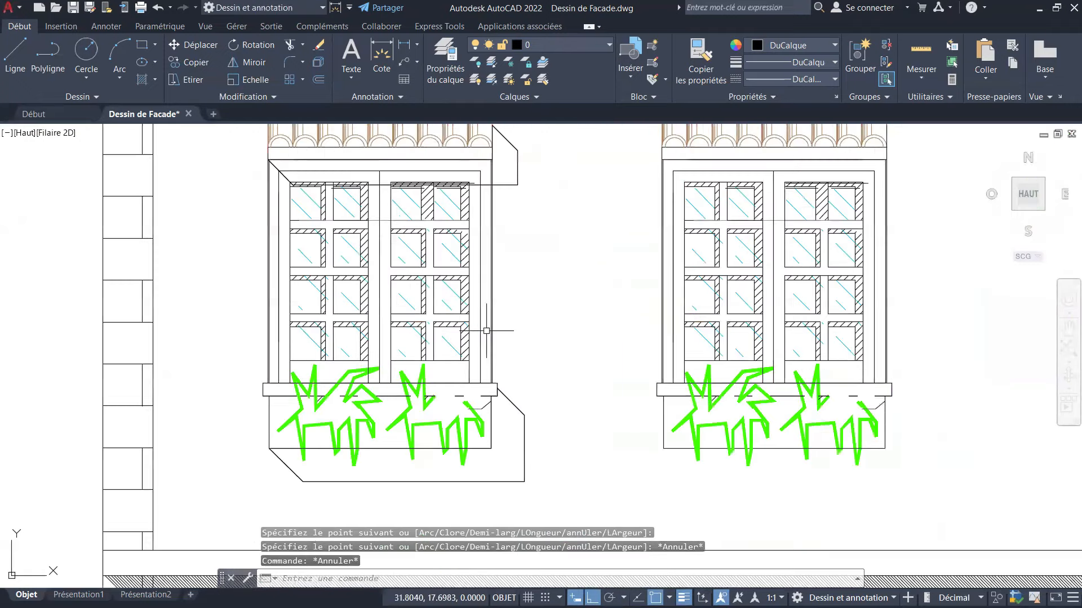
pyautogui.scroll(-3, 500, 382)
pyautogui.press('Escape')
pyautogui.press('Escape')
# Copy the planter's shadow outline horizontally into the empty area left of the façade.
pyautogui.click(188, 66)
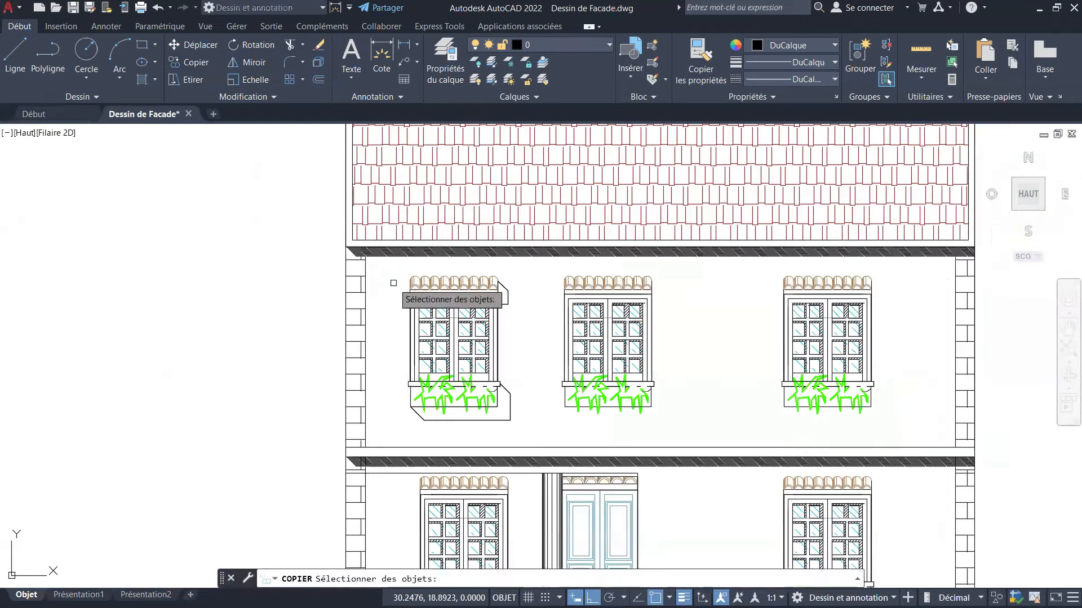
pyautogui.click(440, 419)
pyautogui.press('Return')
pyautogui.click(533, 420)
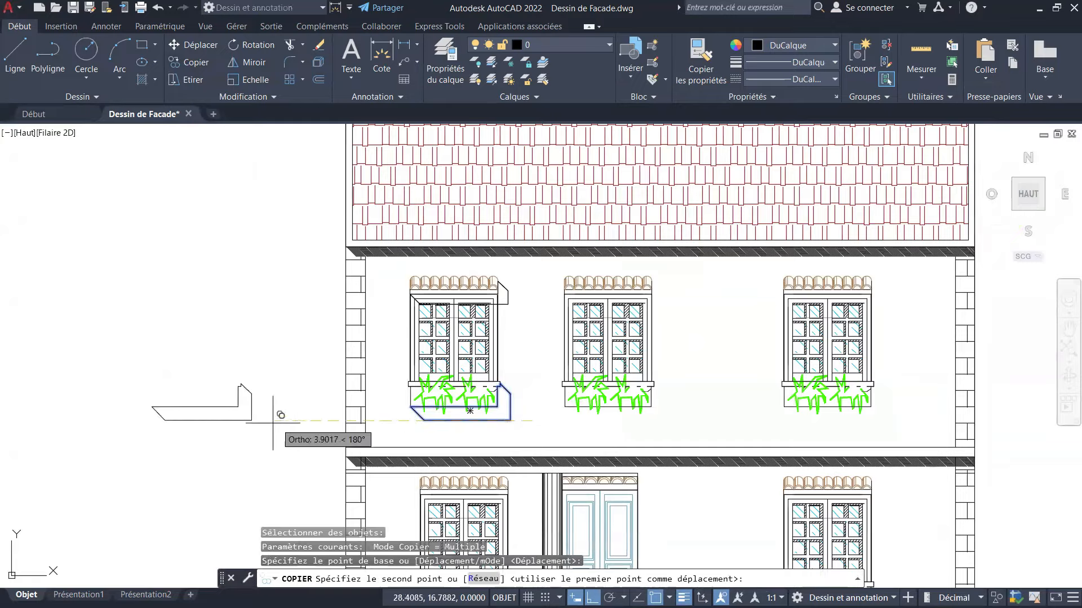
pyautogui.click(189, 419)
pyautogui.press('Escape')
# Copy the lintel's shadow outline of the first upper-floor window horizontally into the empty area left of the façade.
pyautogui.scroll(3, 513, 368)
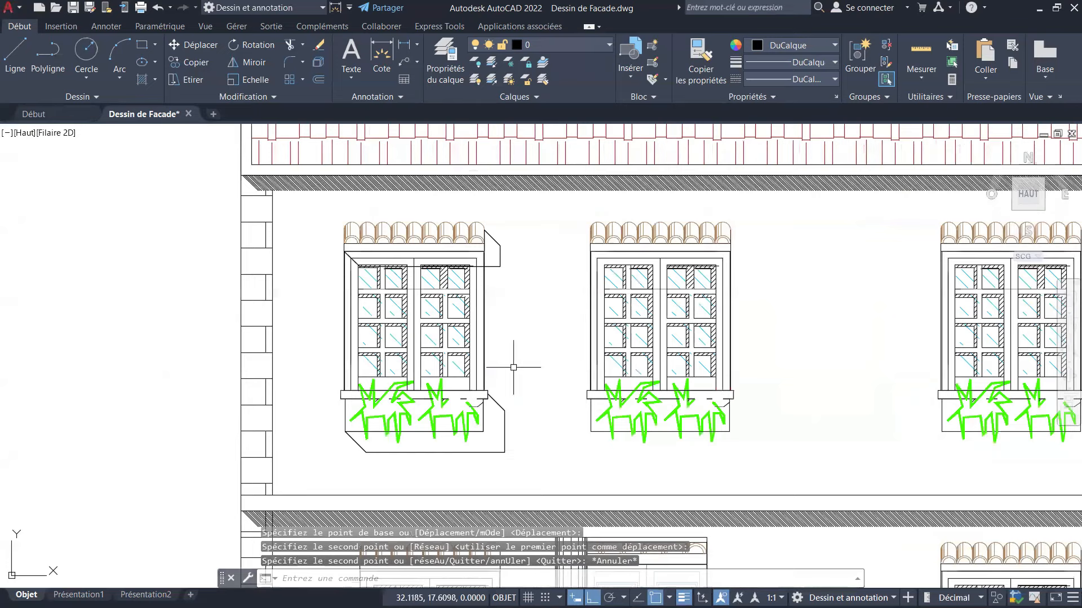
pyautogui.scroll(2, 480, 297)
pyautogui.press('Return')
pyautogui.click(512, 239)
pyautogui.press('Return')
pyautogui.click(540, 269)
pyautogui.scroll(-2, 574, 279)
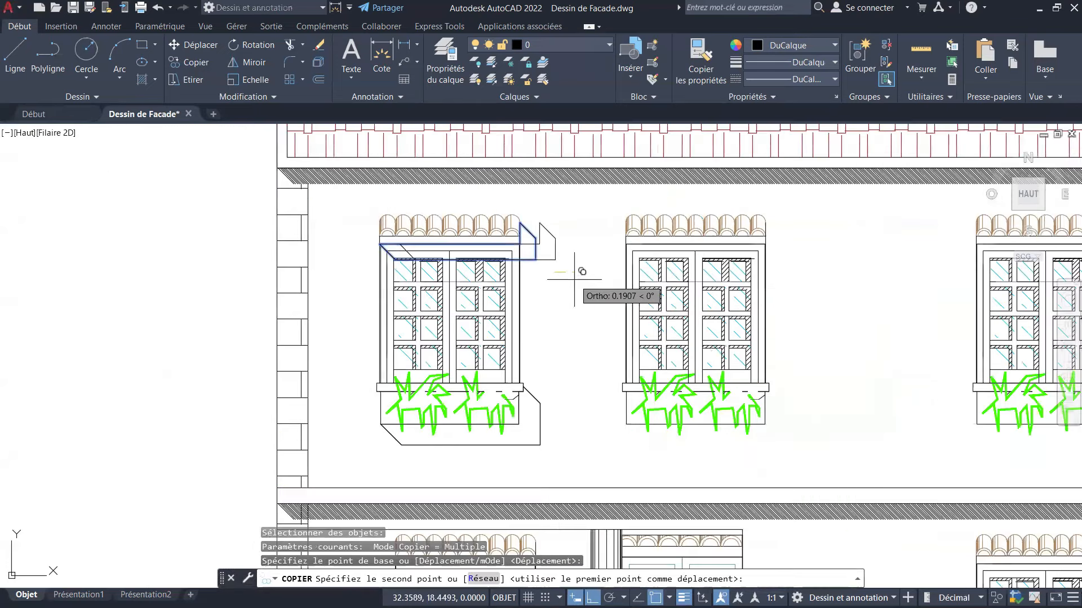
pyautogui.scroll(-4, 574, 279)
pyautogui.click(349, 289)
pyautogui.press('Escape')
pyautogui.press('Escape')
# Hatch the interiors of both copied shadow outlines with diagonal lines at angle 90 and scale 0.1.
pyautogui.scroll(2, 344, 267)
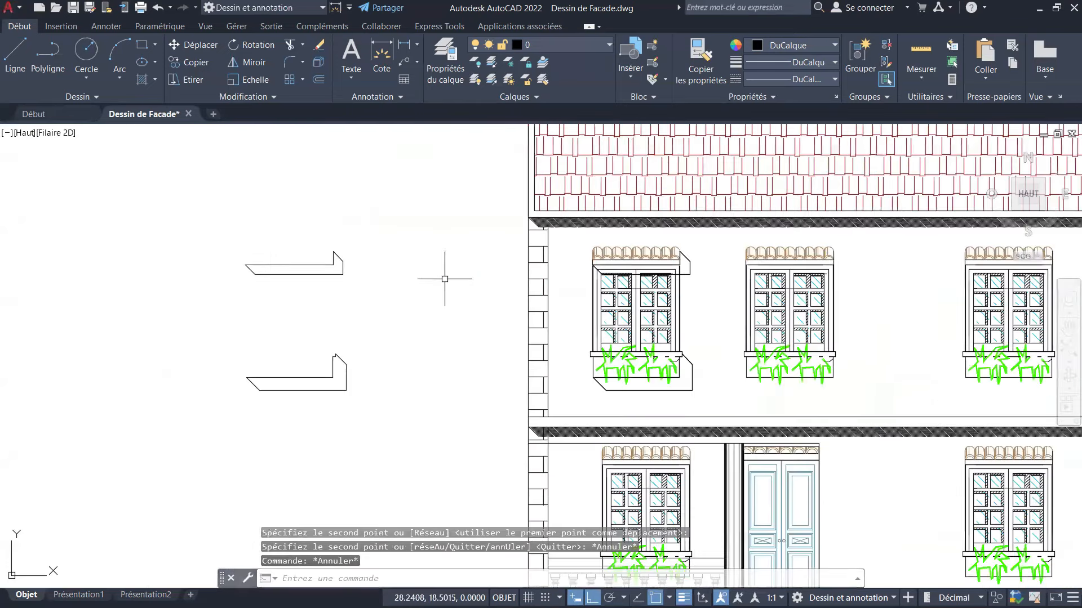
pyautogui.scroll(4, 389, 256)
pyautogui.moveTo(97, 407); pyautogui.dragTo(265, 251, button='middle')
pyautogui.press('Escape')
pyautogui.press('Escape')
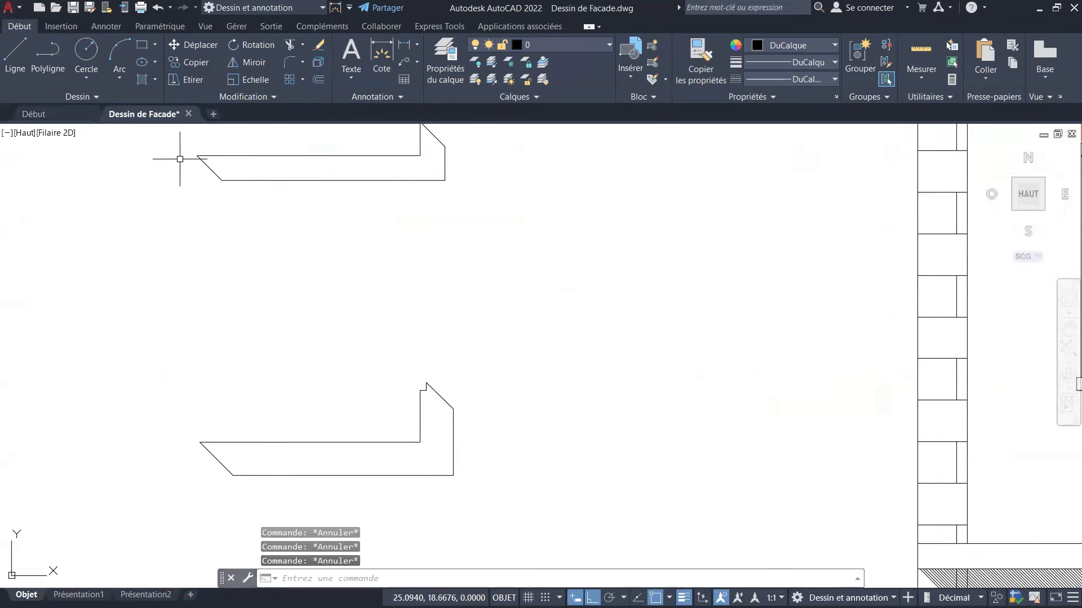
pyautogui.click(144, 79)
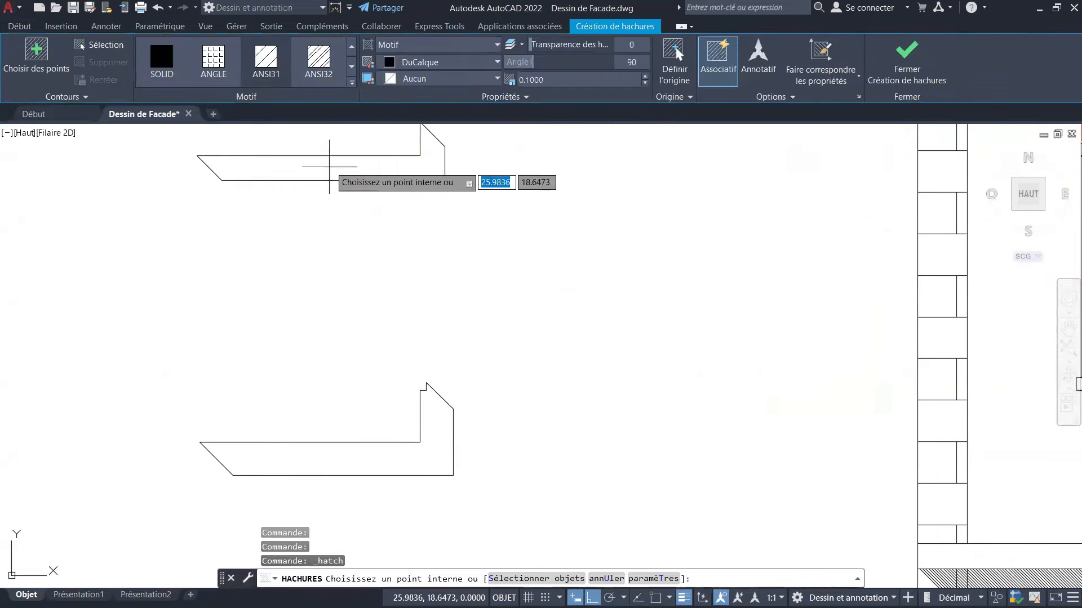
pyautogui.scroll(-2, 341, 186)
pyautogui.scroll(4, 358, 369)
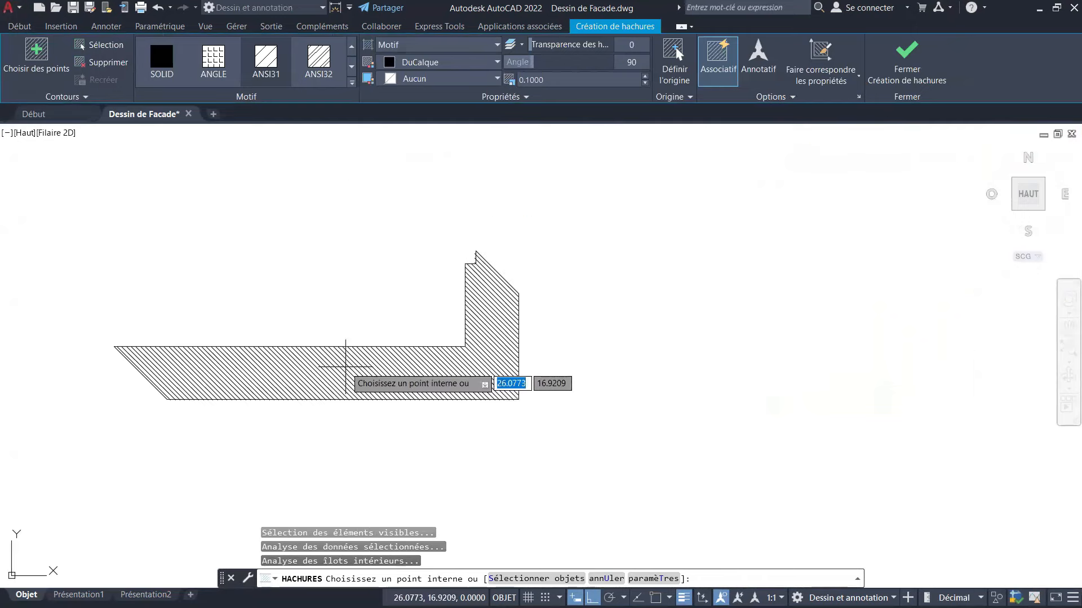
pyautogui.scroll(-4, 358, 373)
pyautogui.press('Escape')
pyautogui.press('Escape')
pyautogui.press('Escape')
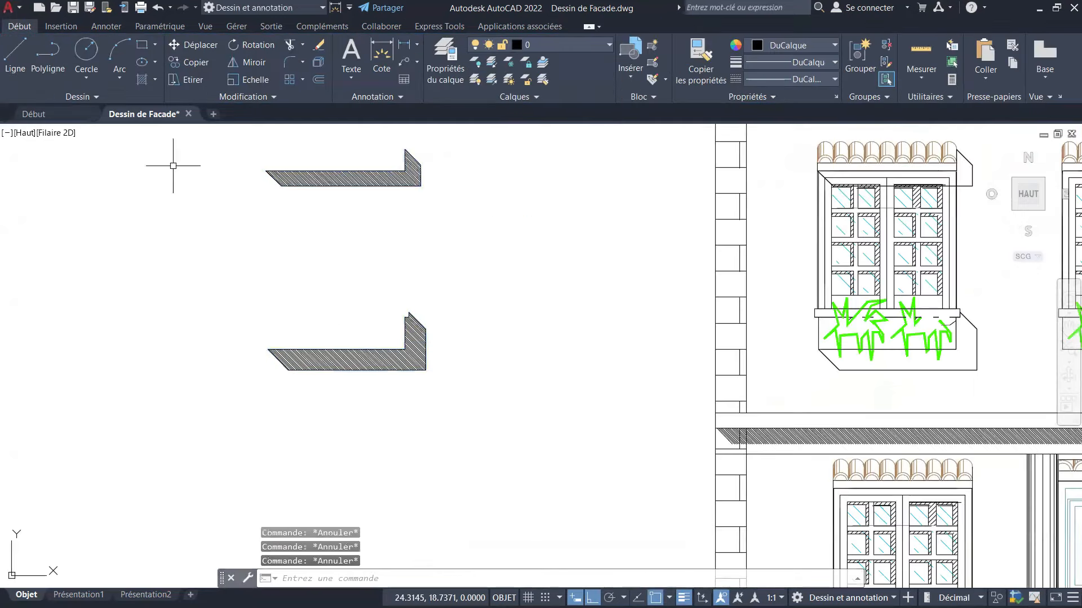
# Move the shadow hatching onto the first upper-floor window, aligning its upper-left corner with the lintel shadow outline's corner.
pyautogui.click(193, 45)
pyautogui.scroll(-4, 335, 242)
pyautogui.click(374, 176)
pyautogui.click(310, 276)
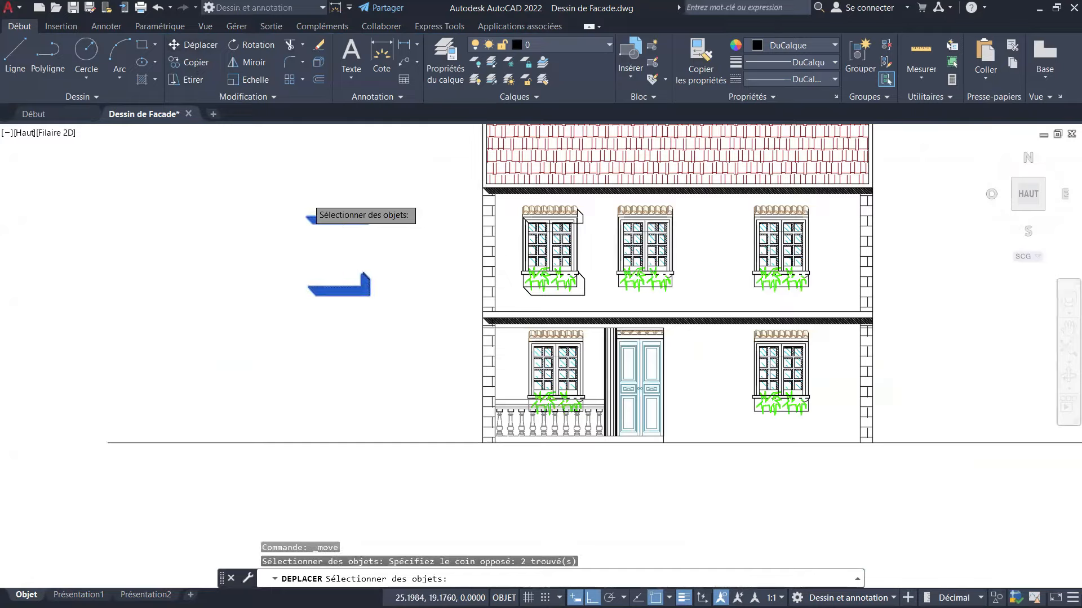
pyautogui.scroll(2, 313, 202)
pyautogui.press('Return')
pyautogui.scroll(8, 316, 343)
pyautogui.click(281, 300)
pyautogui.scroll(-10, 346, 303)
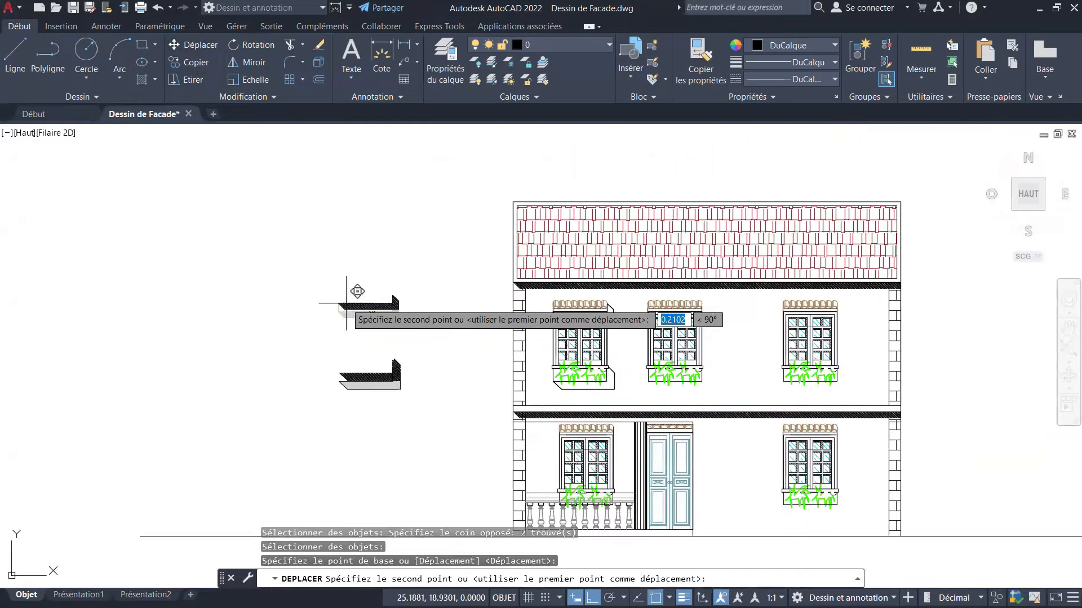
pyautogui.scroll(-5, 346, 303)
pyautogui.scroll(5, 396, 302)
pyautogui.scroll(5, 397, 302)
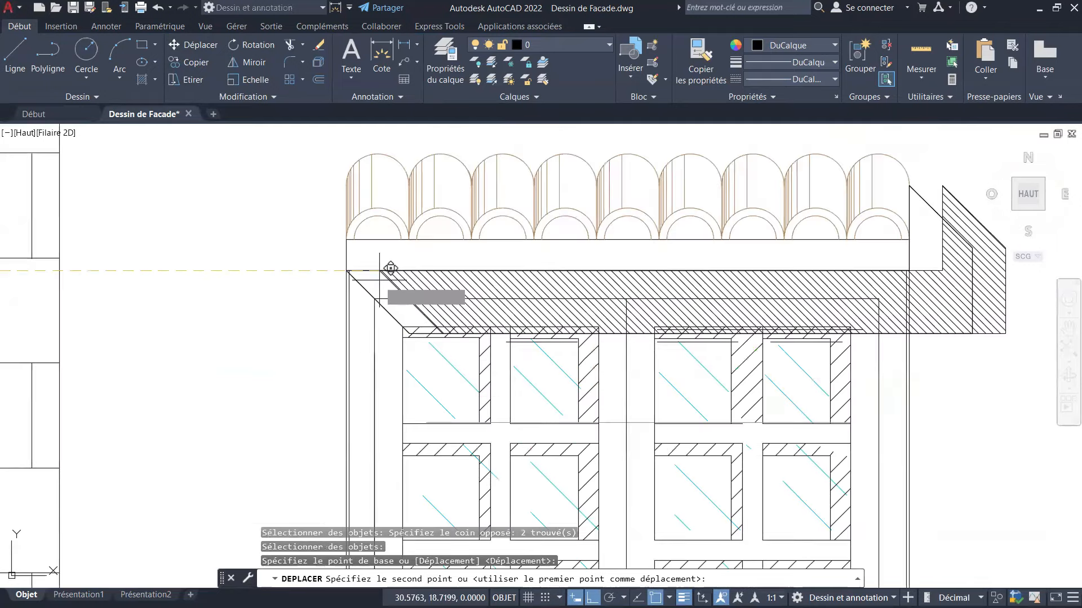
pyautogui.scroll(2, 390, 268)
pyautogui.click(296, 243)
# Examine the hatched lintel and planter shadows and the frame of the first upper-floor window.
pyautogui.scroll(-4, 259, 255)
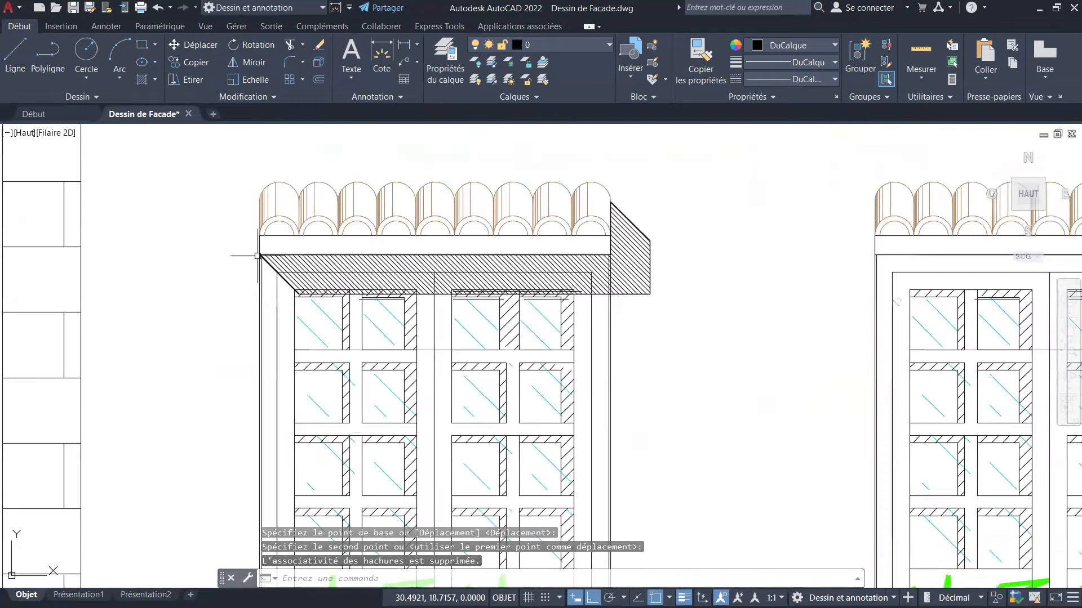
pyautogui.scroll(-4, 389, 276)
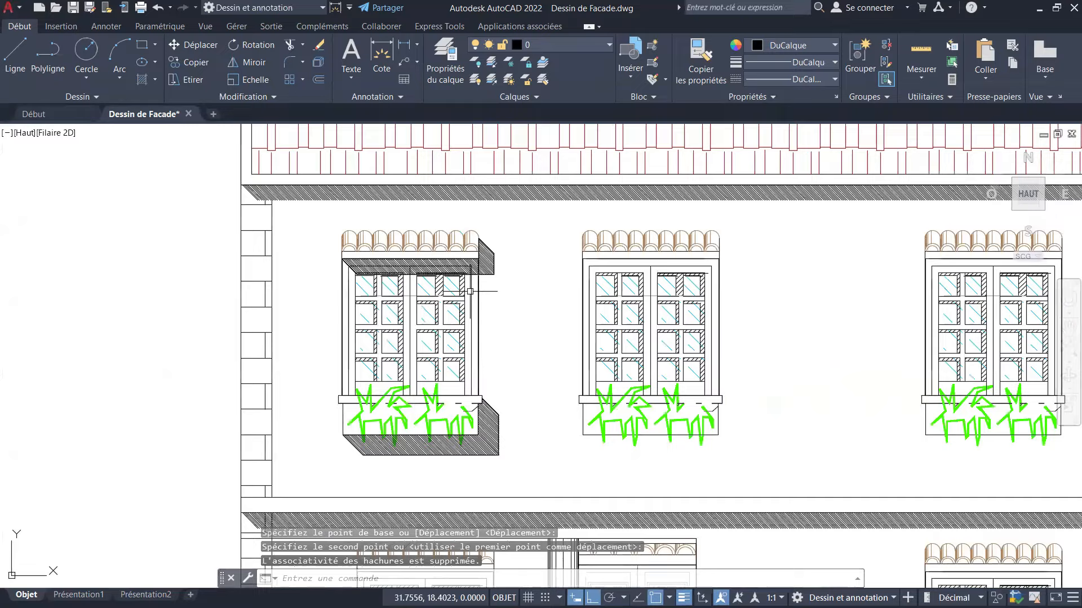
pyautogui.scroll(2, 485, 276)
pyautogui.scroll(-2, 490, 265)
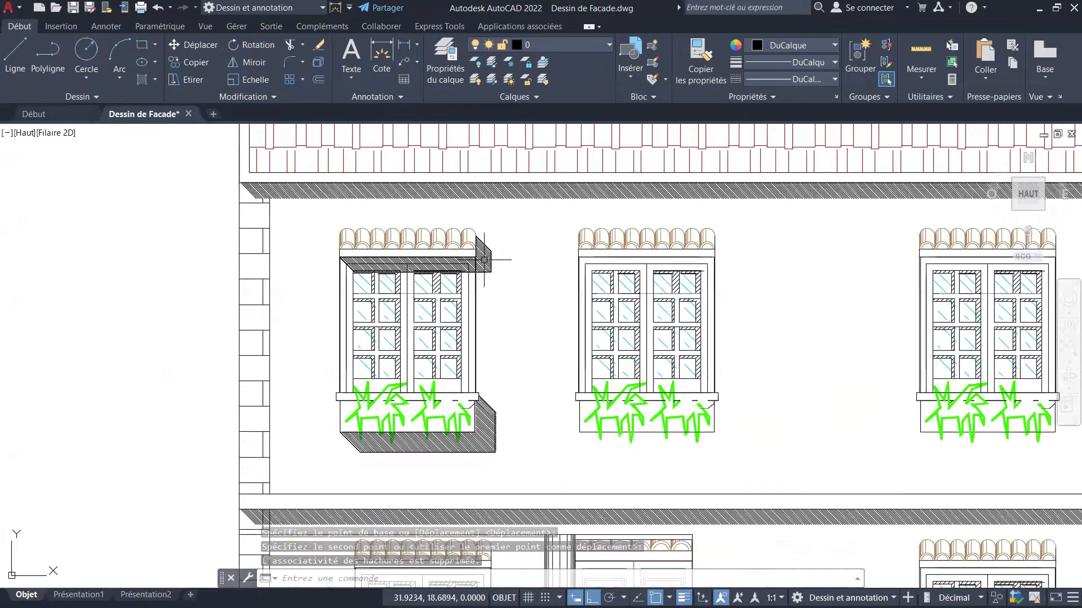
pyautogui.scroll(2, 484, 260)
pyautogui.scroll(-2, 488, 257)
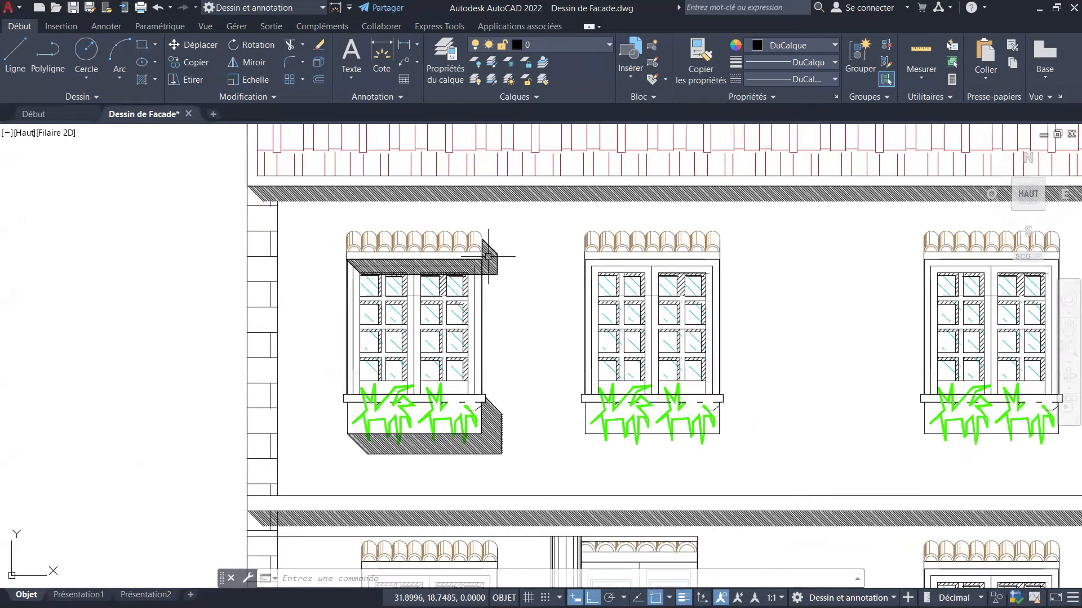
pyautogui.scroll(2, 488, 257)
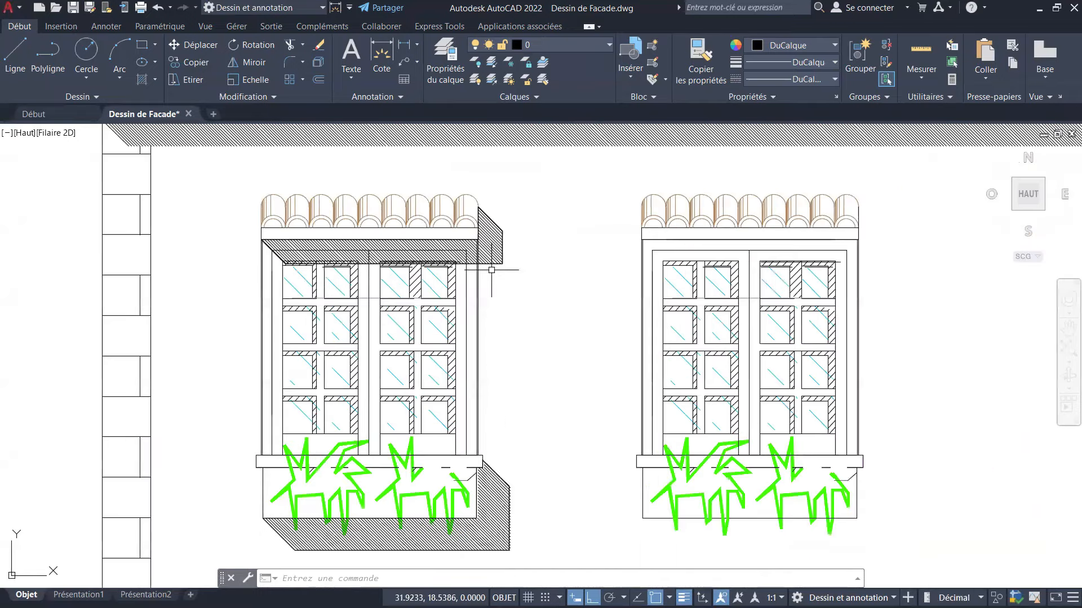
pyautogui.scroll(2, 491, 270)
pyautogui.scroll(-6, 488, 238)
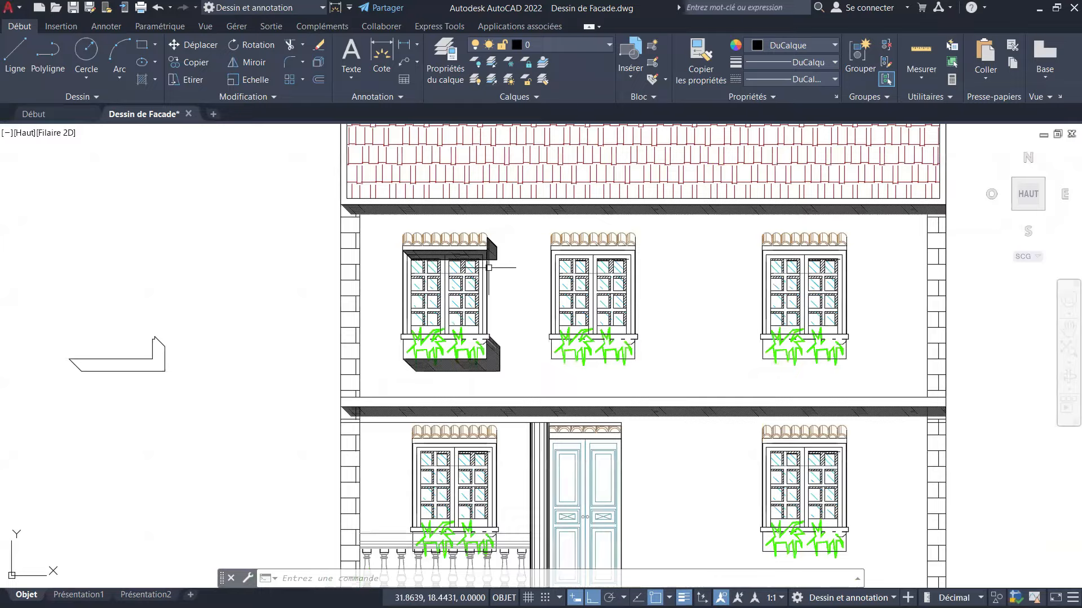
pyautogui.scroll(4, 488, 267)
pyautogui.scroll(-3, 440, 263)
pyautogui.scroll(3, 417, 238)
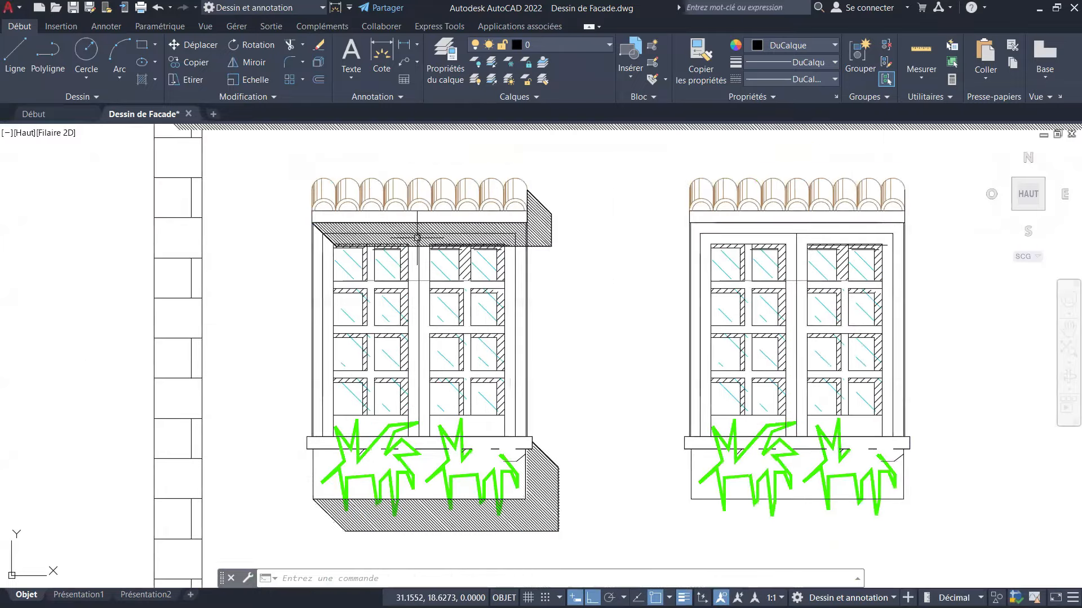
pyautogui.scroll(-3, 417, 238)
pyautogui.scroll(3, 381, 259)
pyautogui.scroll(2, 395, 231)
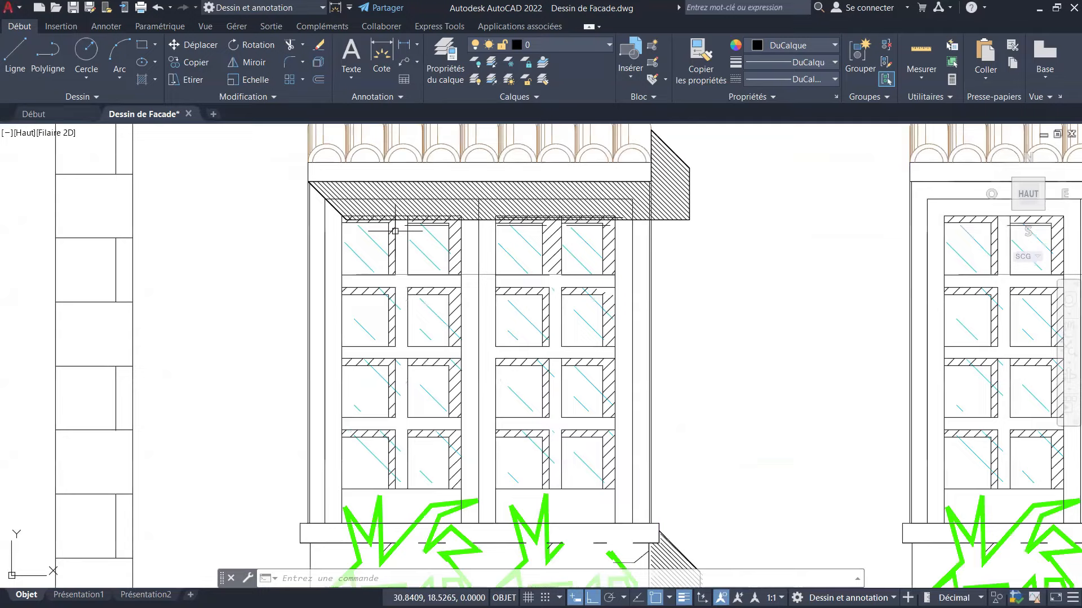
pyautogui.scroll(-2, 395, 231)
pyautogui.scroll(2, 302, 275)
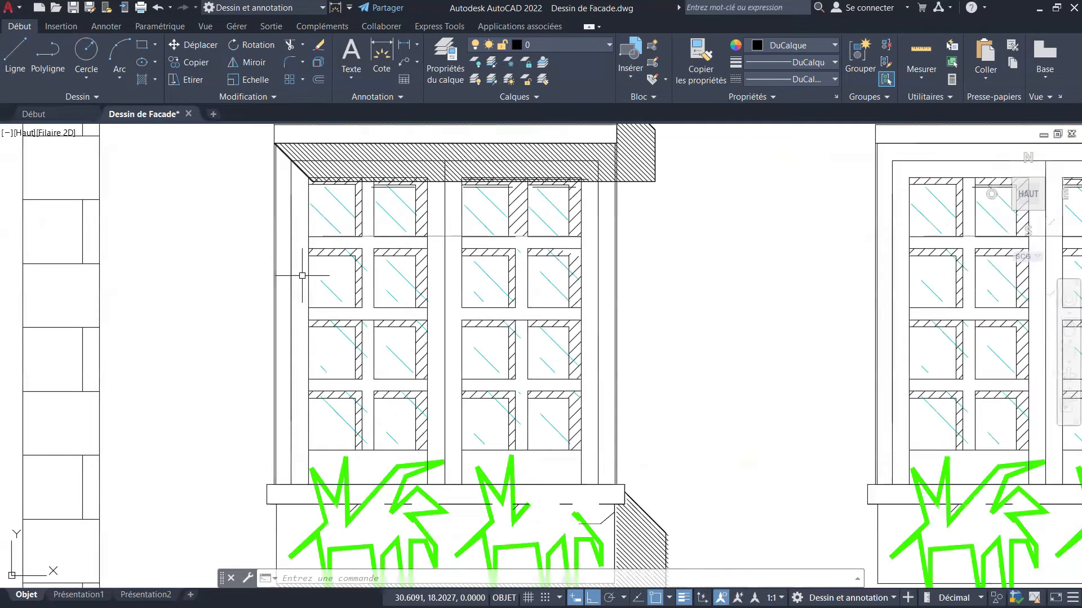
pyautogui.scroll(2, 316, 316)
pyautogui.scroll(-2, 336, 348)
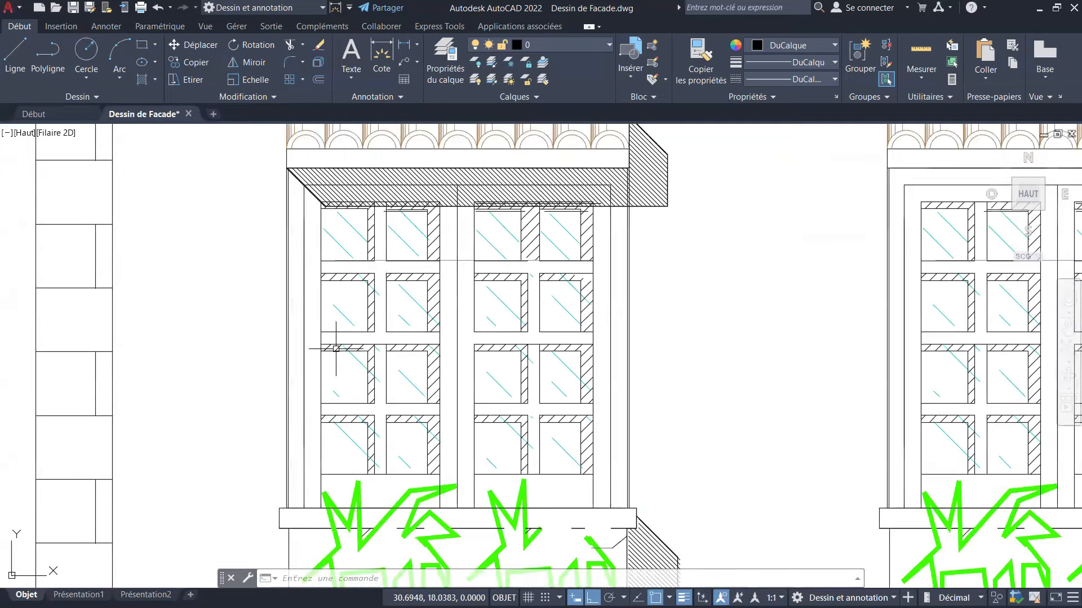
# Measure the recess depth of the terrace window in the ground-floor plan, from the window frame to the wall's outer face.
pyautogui.scroll(-2, 336, 348)
pyautogui.scroll(2, 324, 272)
pyautogui.scroll(-2, 324, 287)
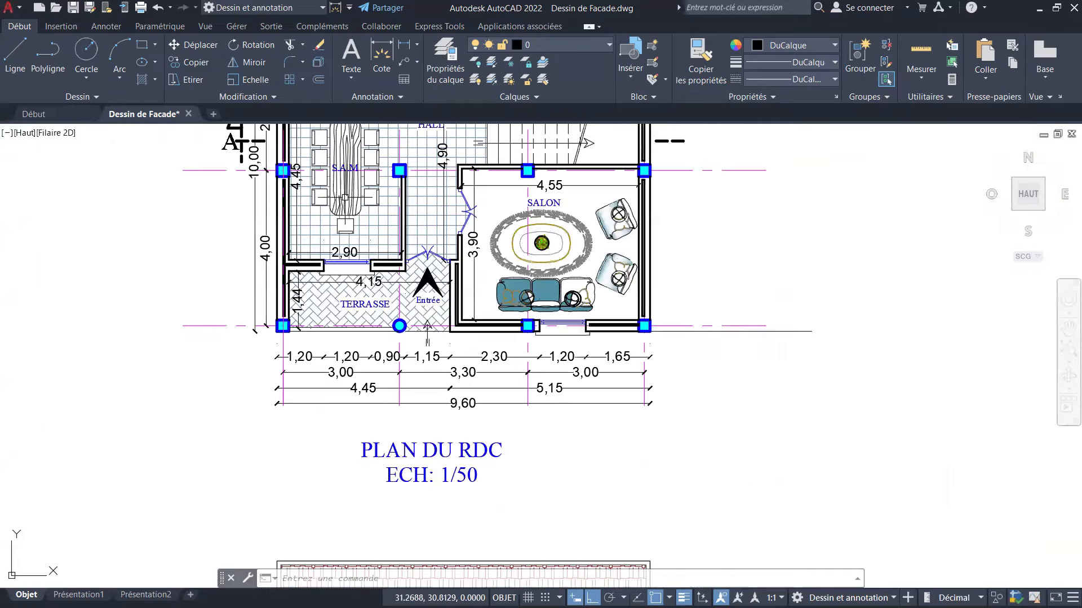
pyautogui.scroll(6, 324, 265)
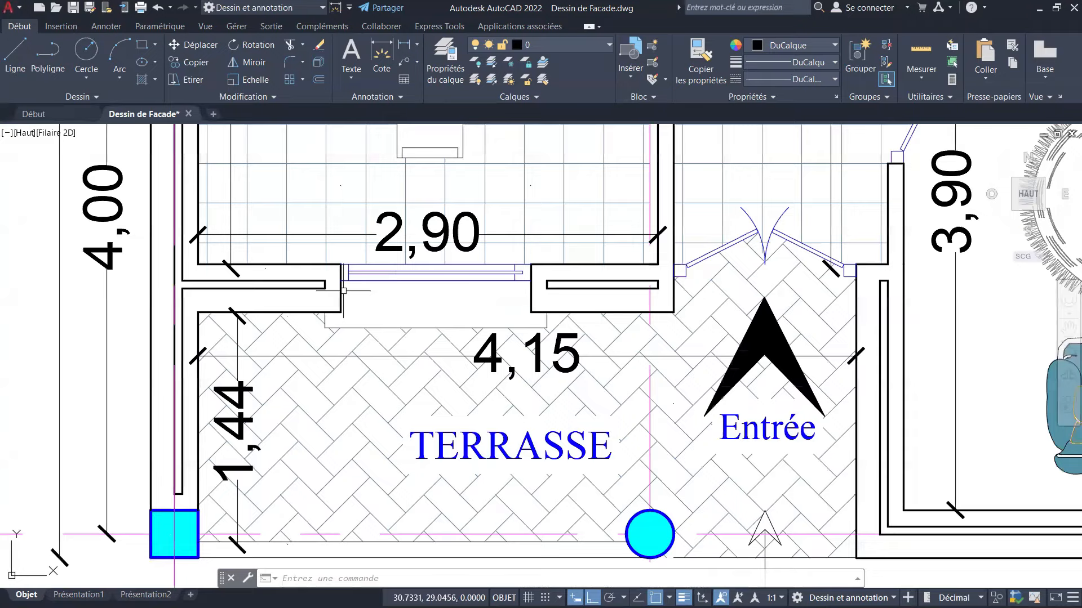
pyautogui.scroll(4, 343, 291)
pyautogui.click(404, 45)
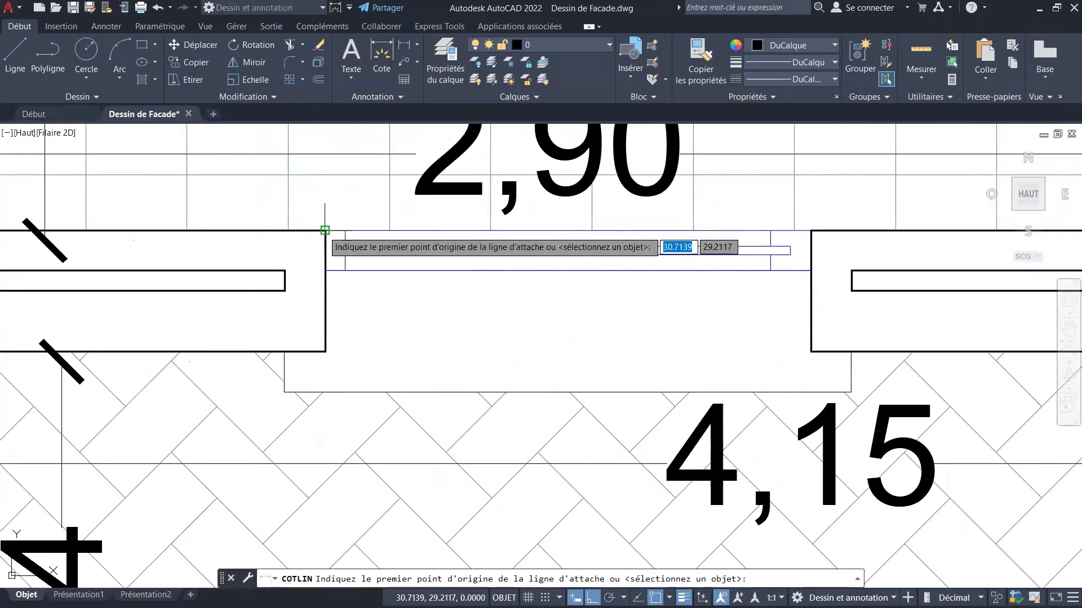
pyautogui.click(325, 230)
pyautogui.click(325, 270)
pyautogui.scroll(-2, 326, 270)
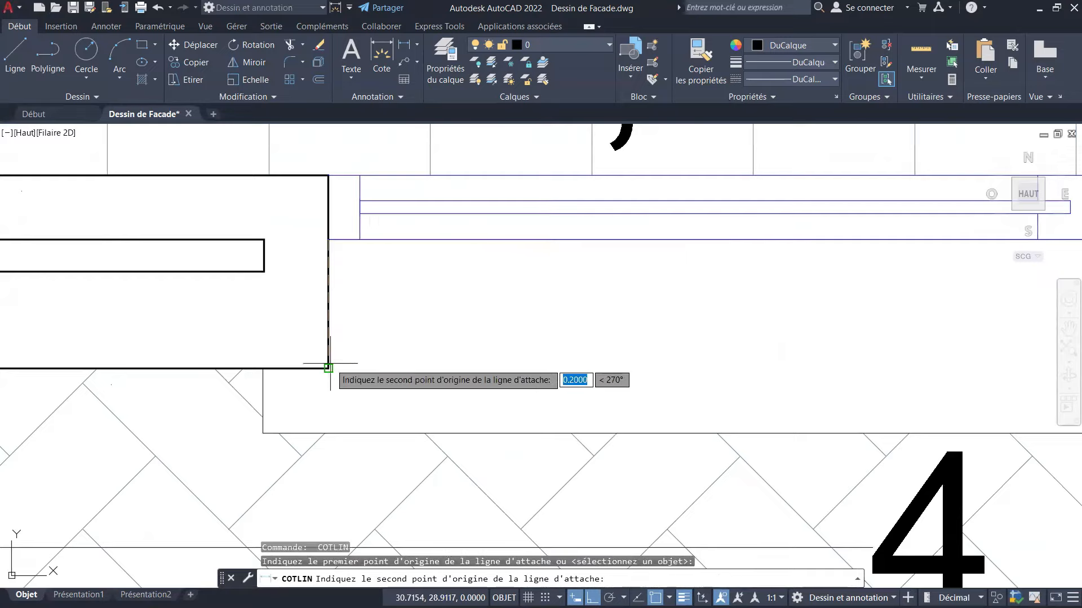
pyautogui.click(326, 367)
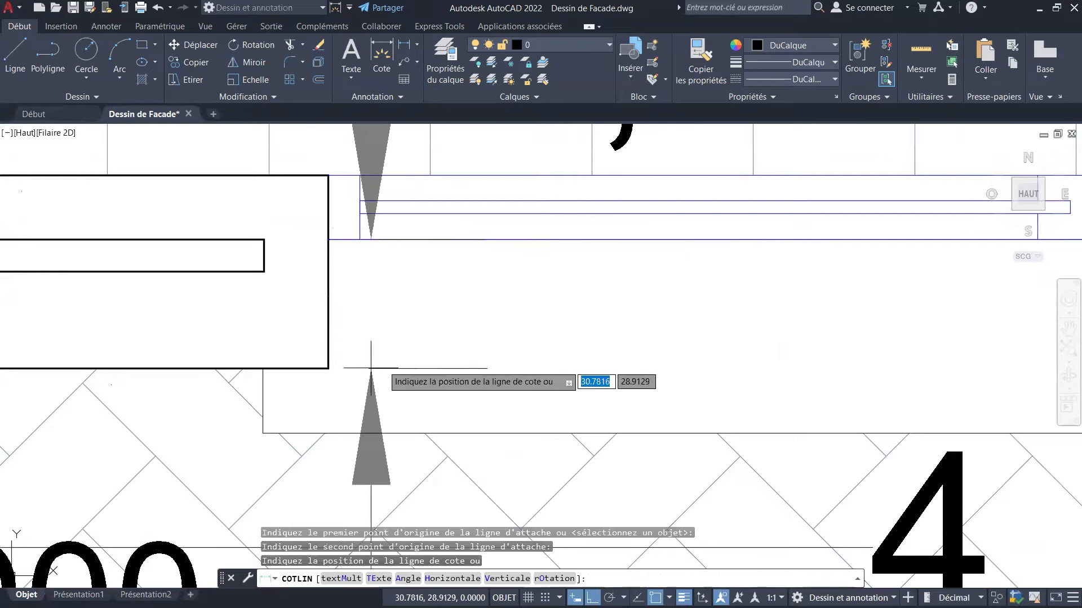
pyautogui.scroll(-2, 395, 350)
pyautogui.press('Escape')
# Copy the inner left vertical edge of the first upper-floor window's frame 0.2 to the right.
pyautogui.scroll(-5, 314, 248)
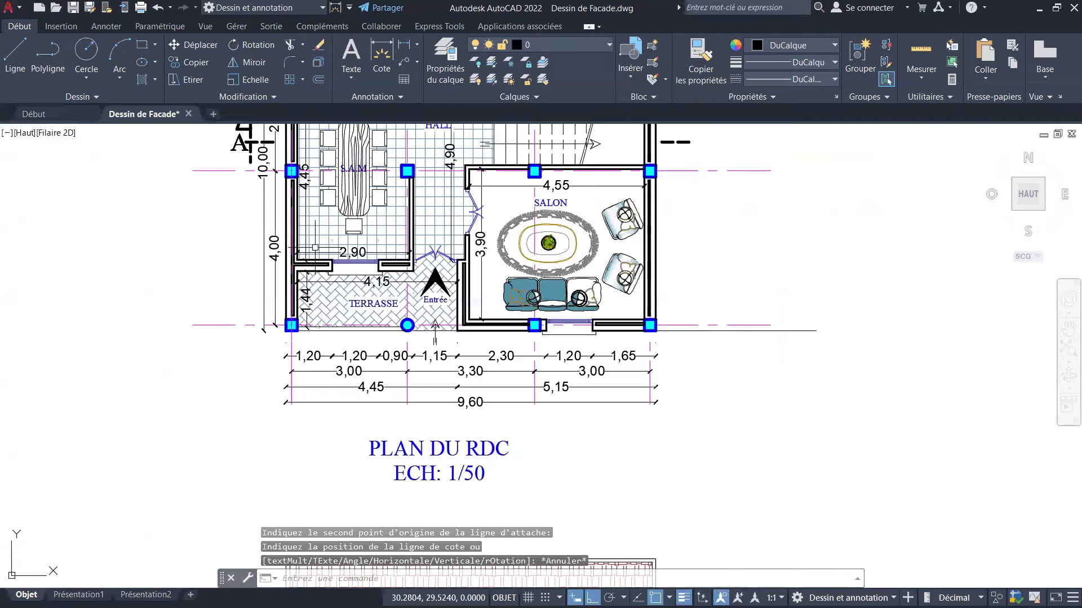
pyautogui.scroll(-6, 315, 248)
pyautogui.scroll(4, 305, 298)
pyautogui.scroll(3, 360, 242)
pyautogui.scroll(-4, 353, 326)
pyautogui.scroll(3, 369, 317)
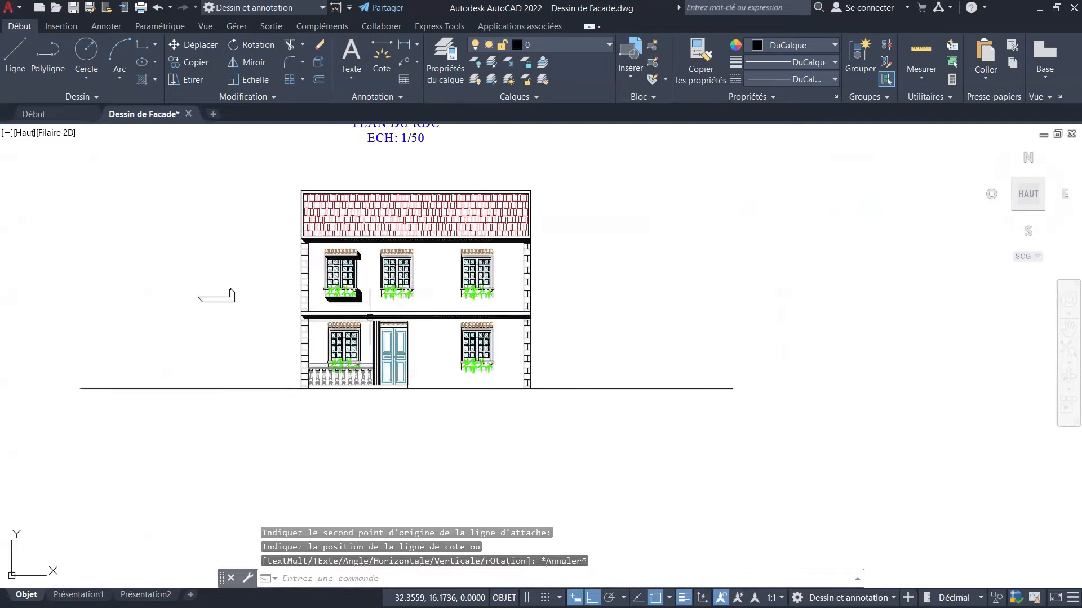
pyautogui.scroll(7, 326, 267)
pyautogui.scroll(2, 296, 263)
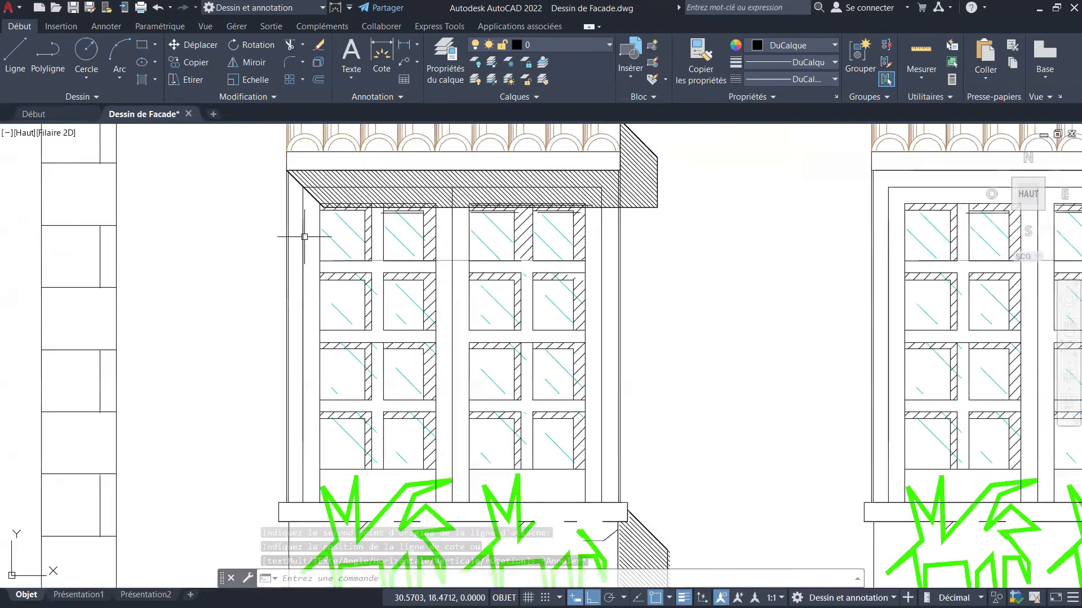
pyautogui.click(189, 62)
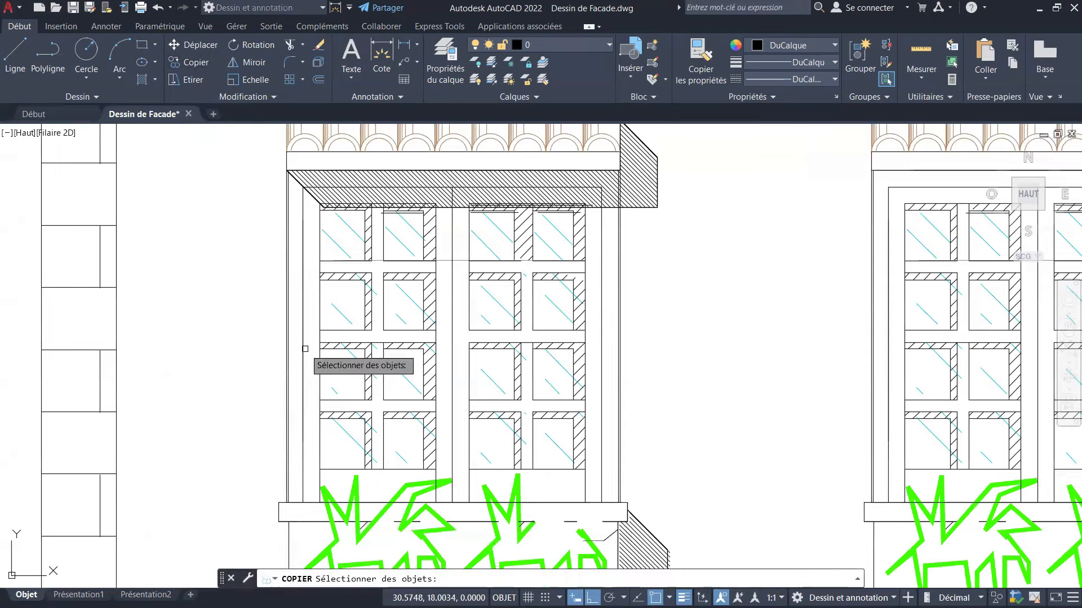
pyautogui.click(305, 352)
pyautogui.click(301, 463)
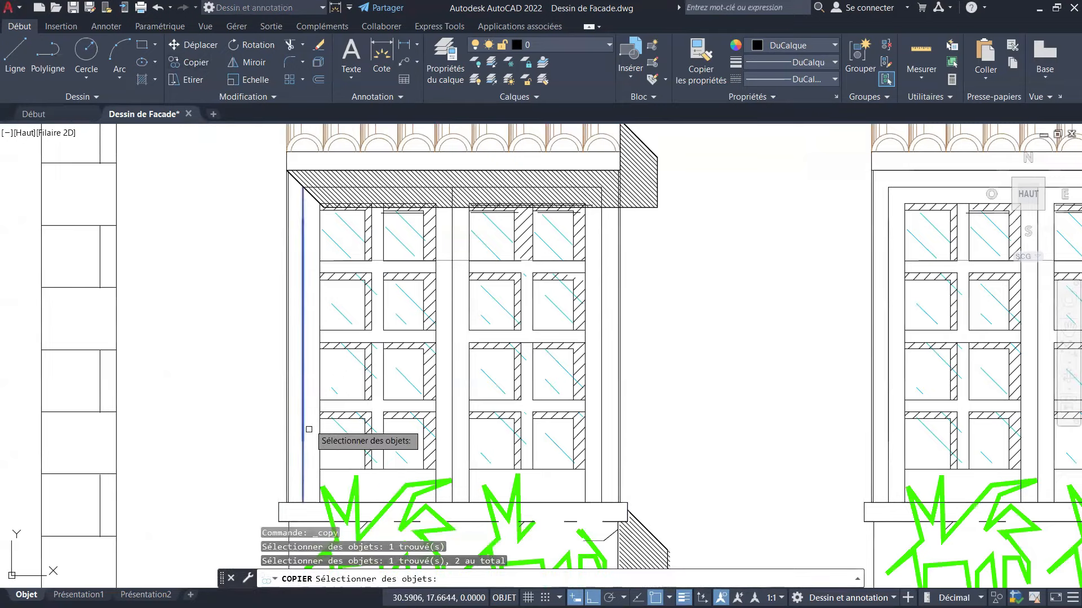
pyautogui.scroll(-4, 315, 371)
pyautogui.press('Return')
pyautogui.scroll(5, 320, 424)
pyautogui.click(254, 438)
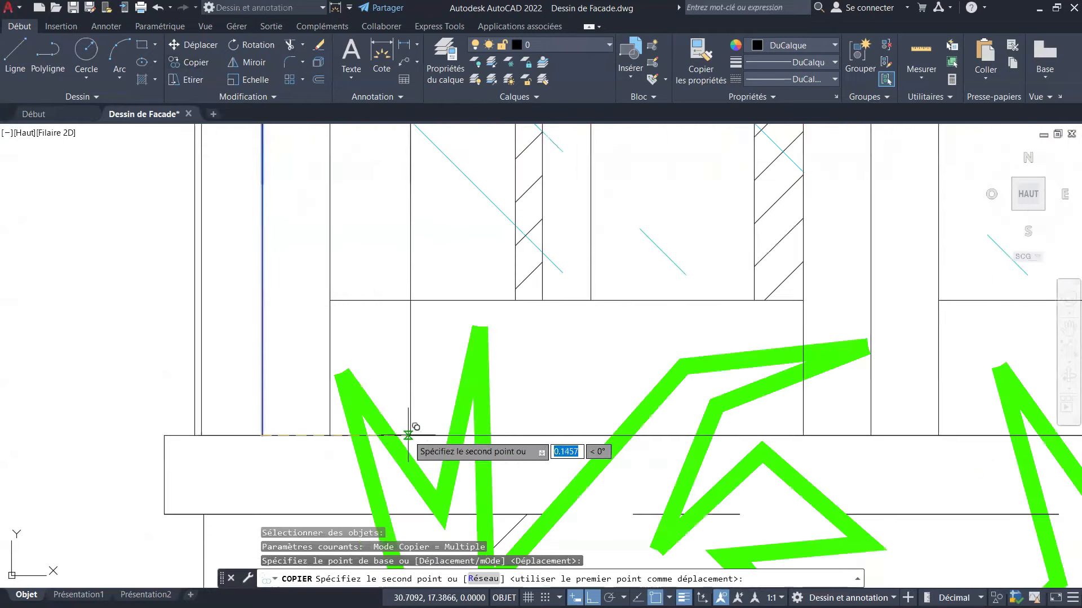
pyautogui.scroll(-1, 445, 440)
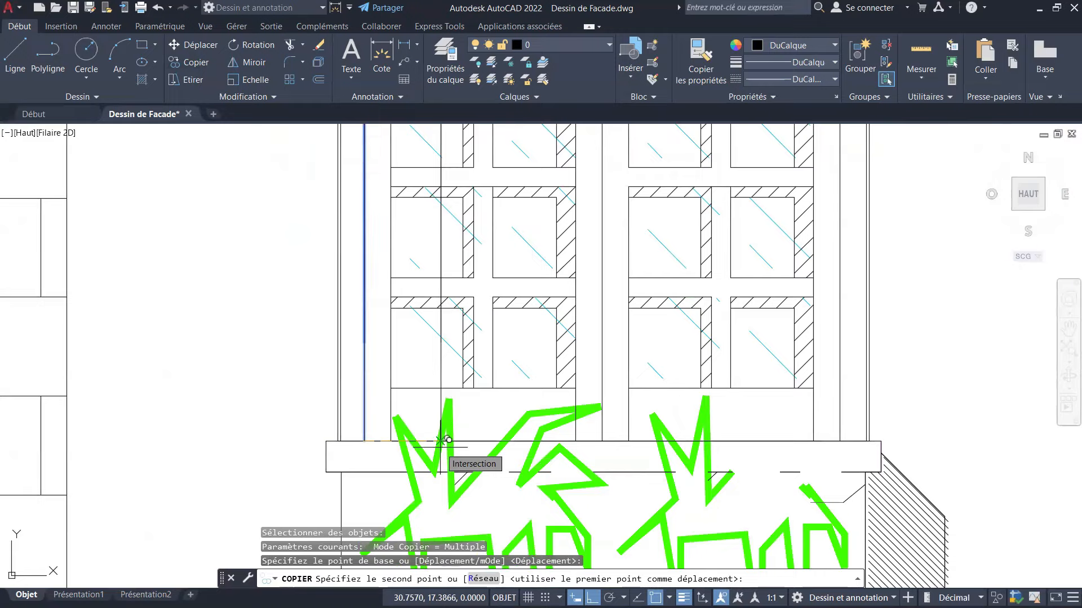
pyautogui.write('.2')
pyautogui.press('Return')
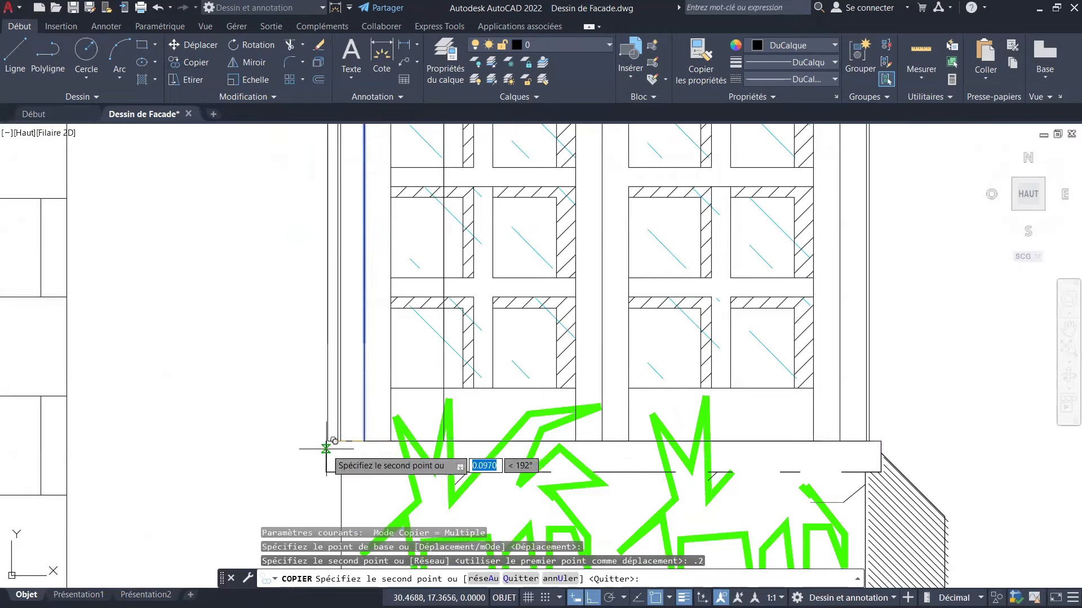
pyautogui.scroll(-2, 339, 471)
pyautogui.scroll(-2, 388, 279)
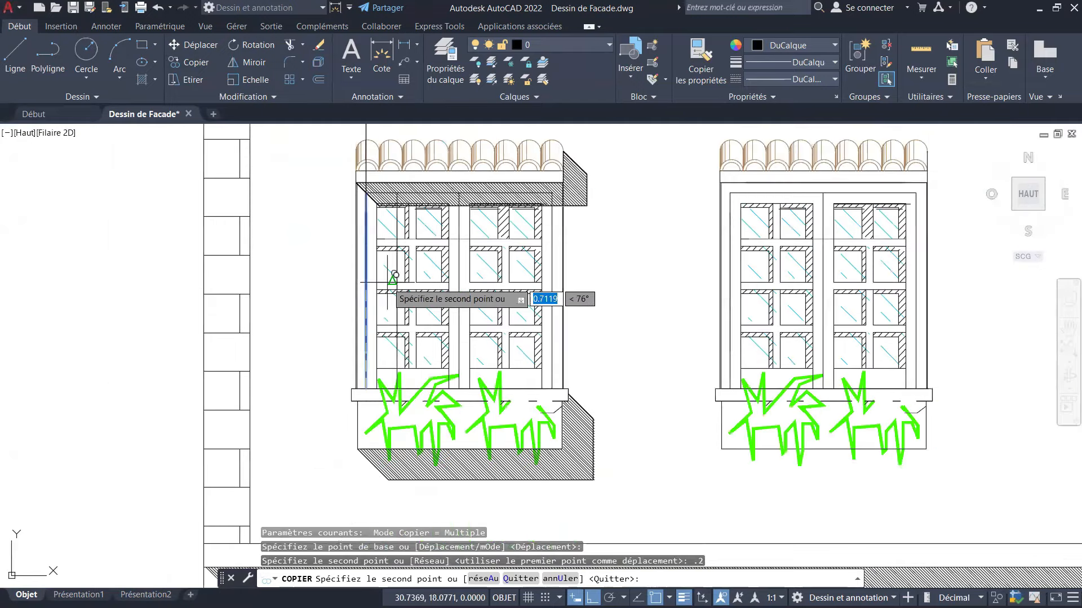
pyautogui.scroll(4, 412, 207)
pyautogui.press('Escape')
pyautogui.press('Escape')
pyautogui.press('Escape')
pyautogui.press('Escape')
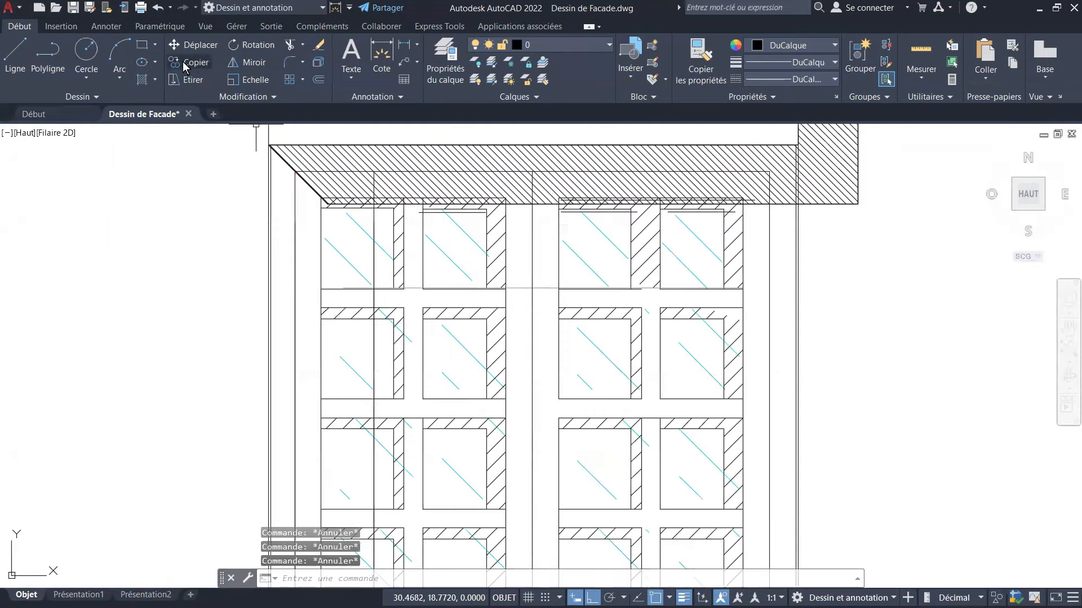
# Begin a polyline from the frame's inner lower-left corner along the sill to the copied line, then up it to the lintel shadow.
pyautogui.click(47, 57)
pyautogui.scroll(-3, 313, 282)
pyautogui.scroll(1, 325, 351)
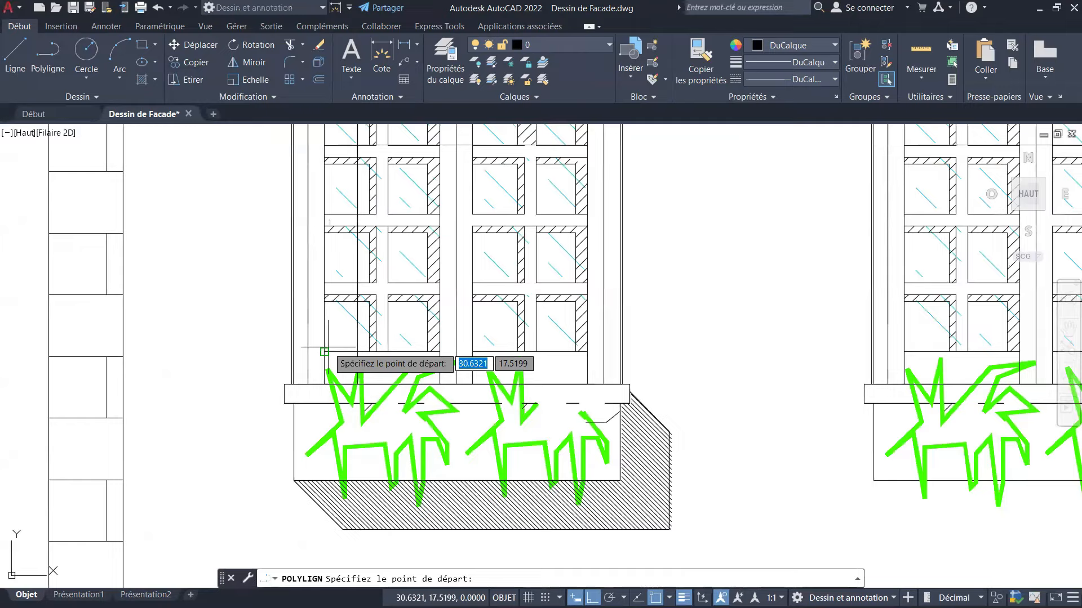
pyautogui.scroll(2, 324, 351)
pyautogui.click(308, 385)
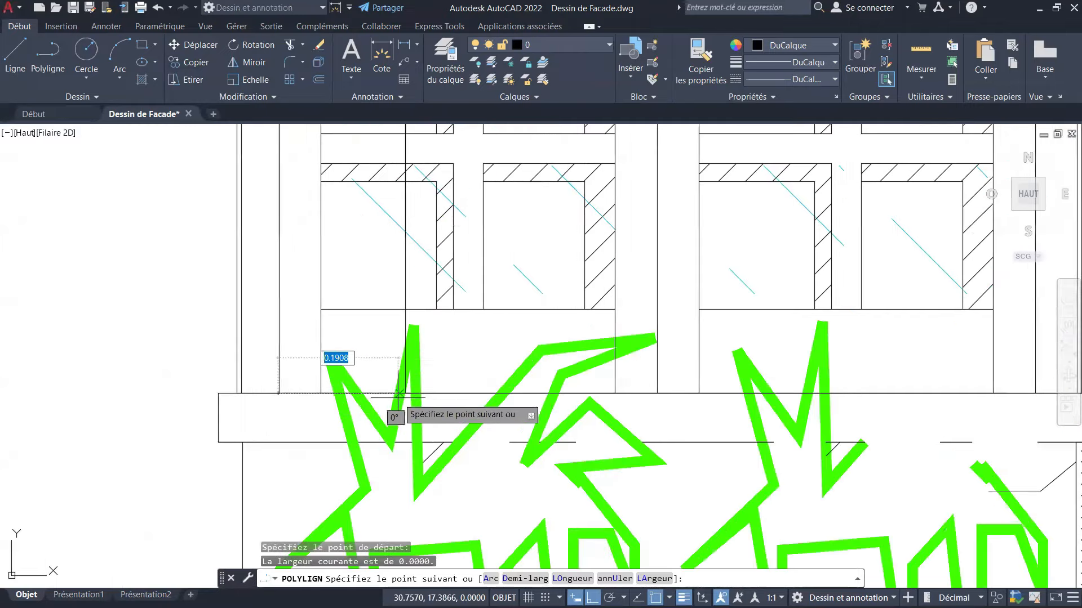
pyautogui.click(400, 392)
pyautogui.scroll(-3, 406, 383)
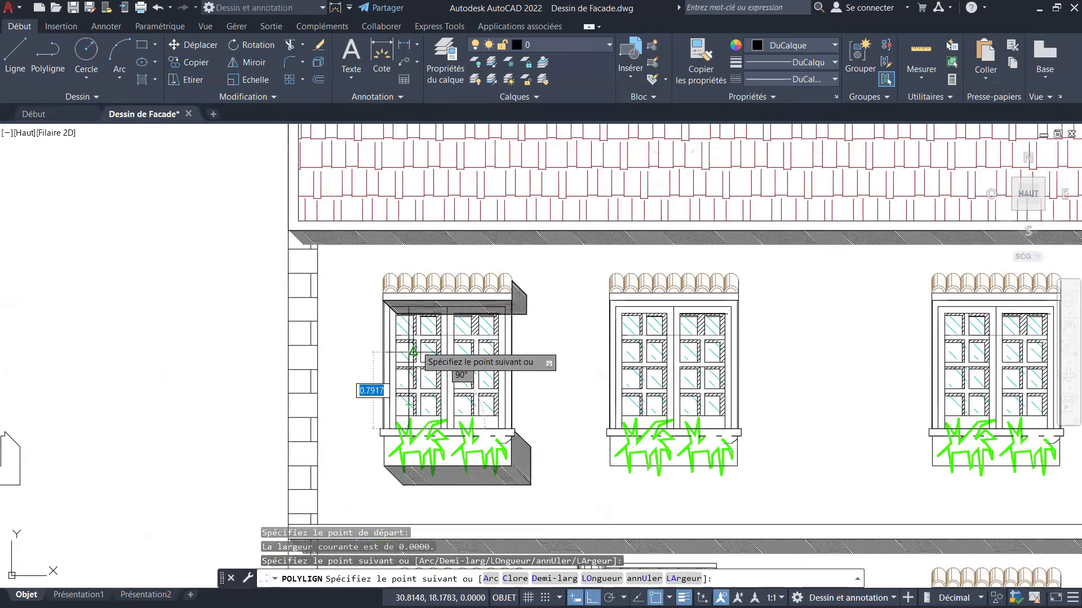
pyautogui.scroll(5, 414, 351)
pyautogui.click(394, 375)
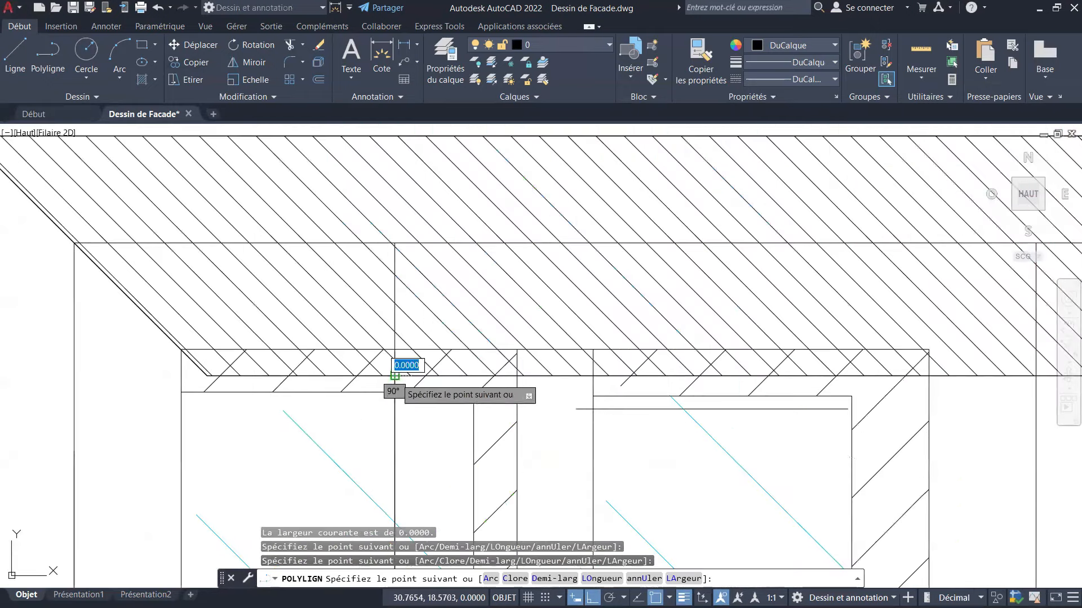
# Continue the polyline along the lintel shadow's lower and slanted edges to the frame's inner edge, and close it down at the sill.
pyautogui.scroll(-2, 384, 377)
pyautogui.scroll(2, 340, 391)
pyautogui.click(341, 390)
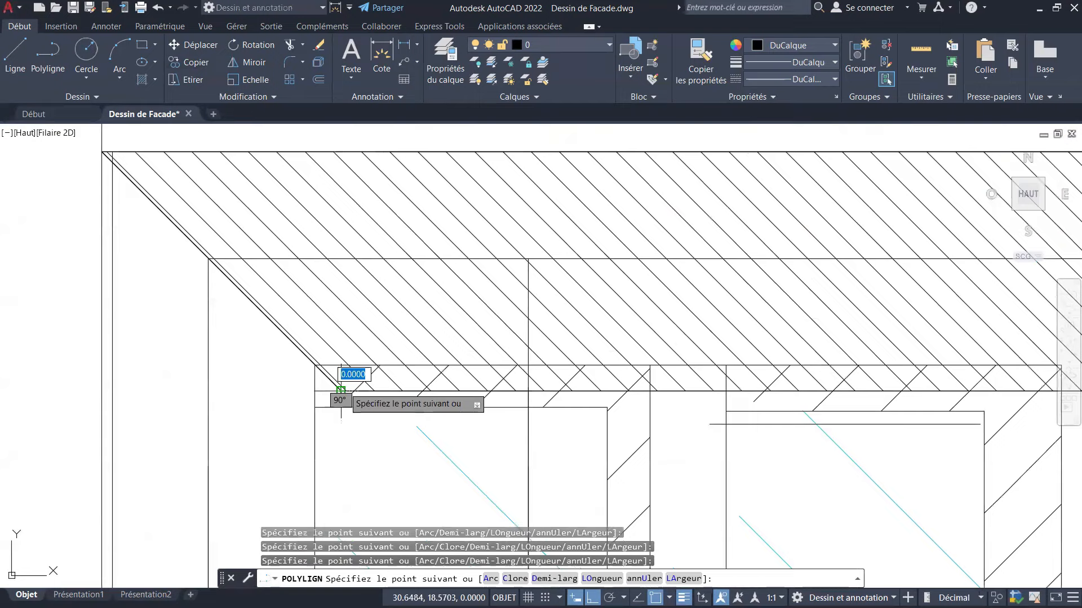
pyautogui.scroll(-2, 338, 394)
pyautogui.scroll(4, 335, 363)
pyautogui.scroll(-4, 288, 317)
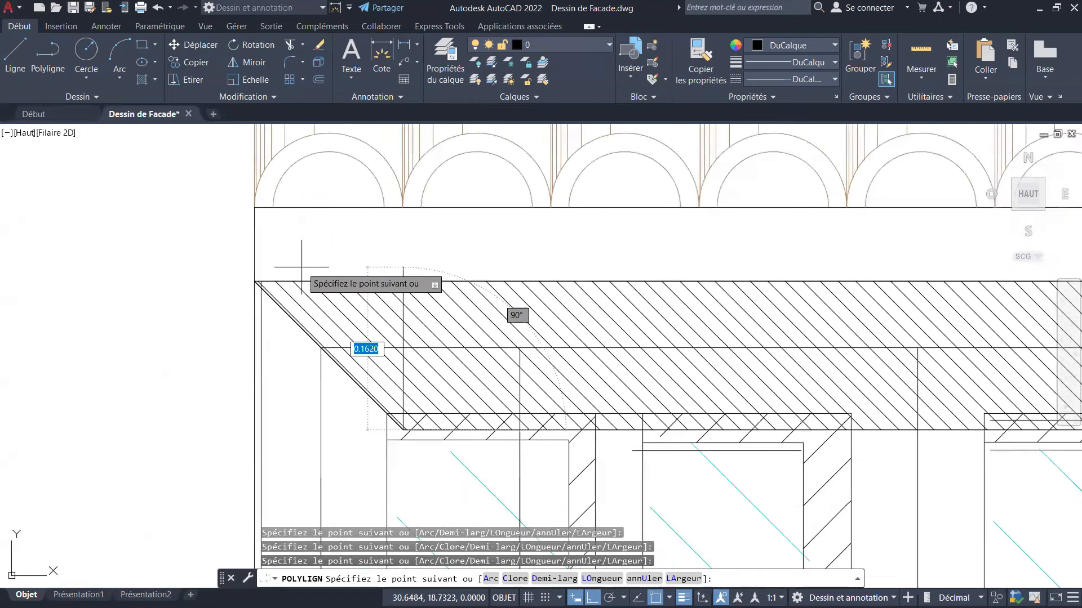
pyautogui.scroll(5, 349, 309)
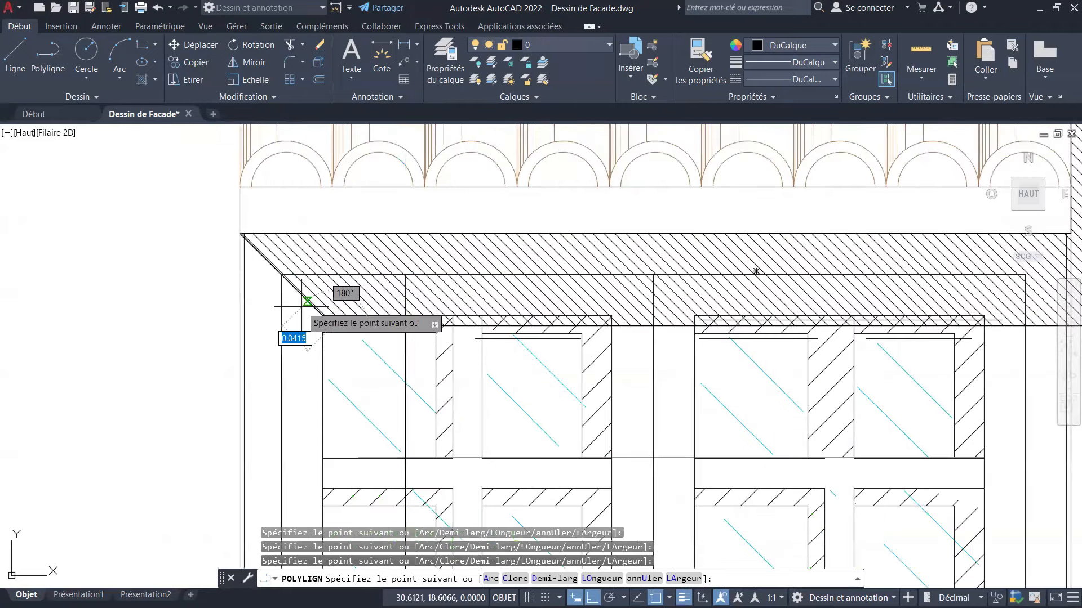
pyautogui.moveTo(307, 301); pyautogui.dragTo(297, 257, button='middle')
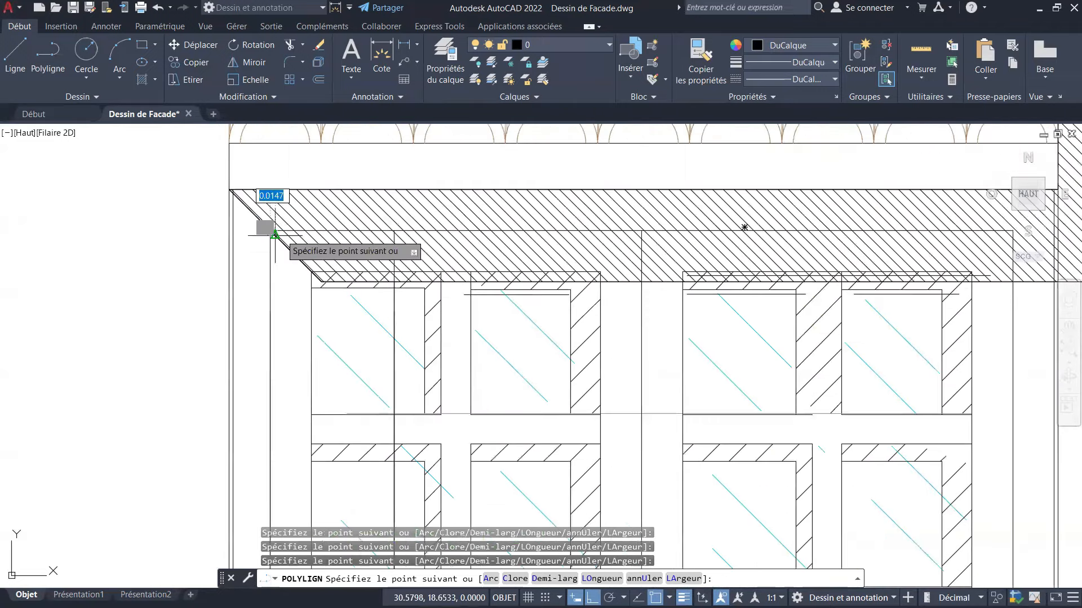
pyautogui.scroll(-6, 275, 235)
pyautogui.scroll(2, 299, 327)
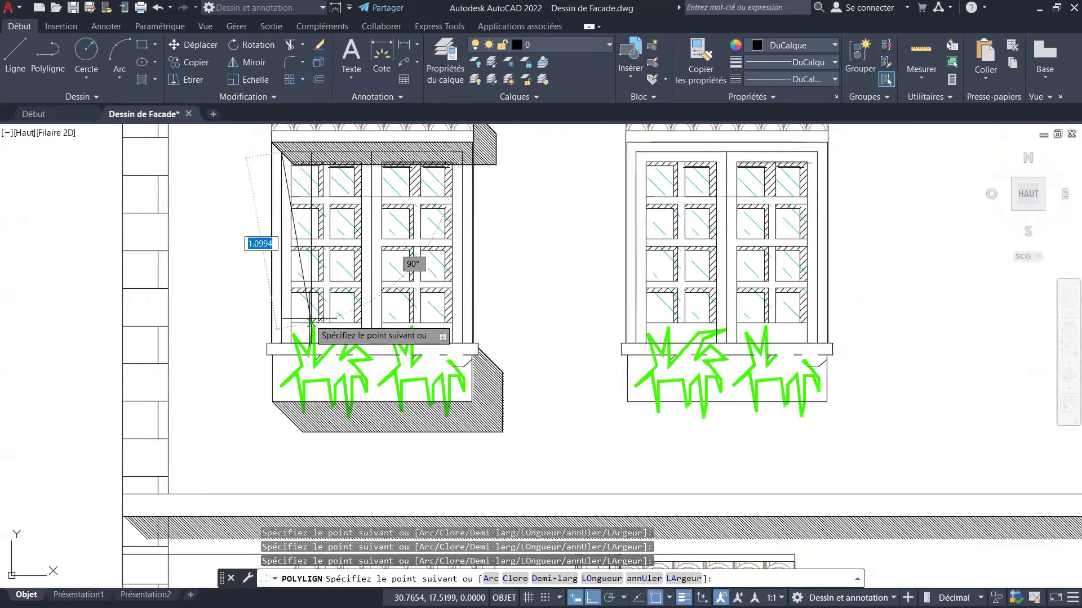
pyautogui.scroll(3, 311, 322)
pyautogui.press('Escape')
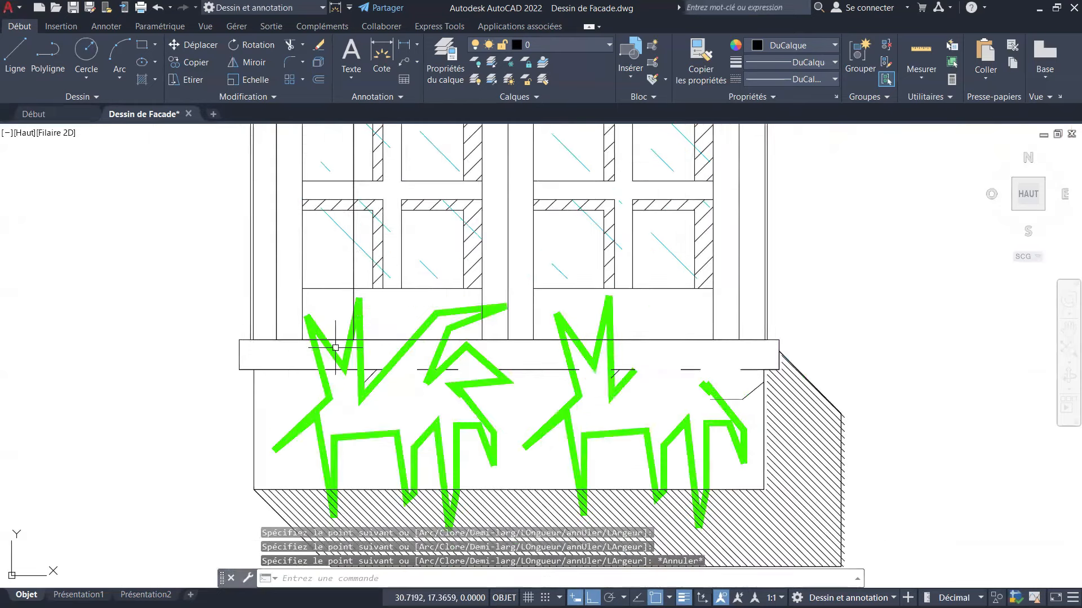
# Move the side shadow outline horizontally out of the window into the empty area left of the façade.
pyautogui.scroll(-2, 335, 347)
pyautogui.click(189, 45)
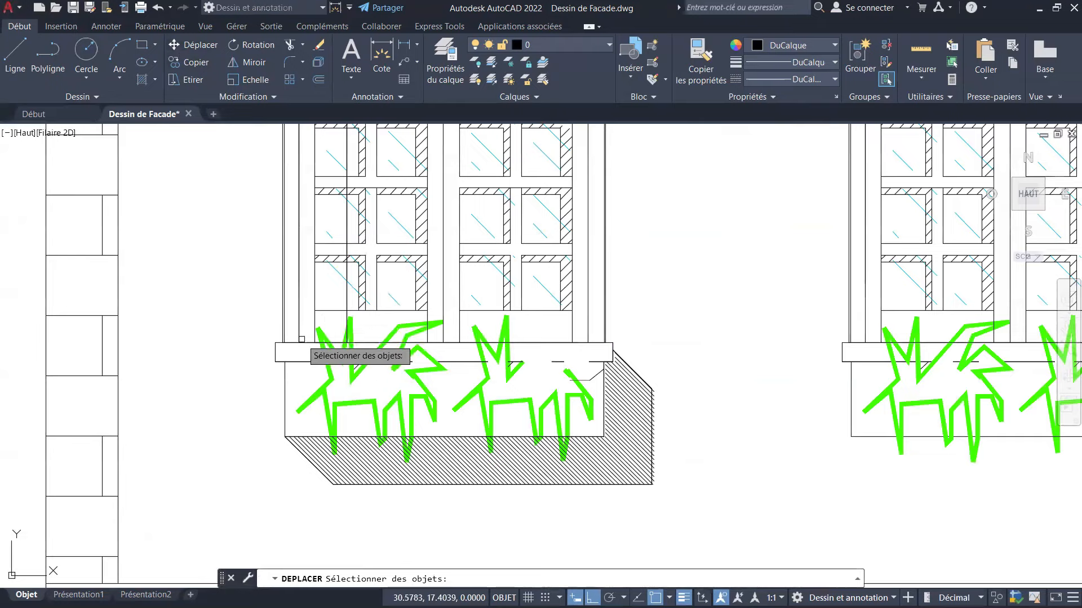
pyautogui.click(298, 341)
pyautogui.press('Return')
pyautogui.click(299, 343)
pyautogui.scroll(-5, 299, 343)
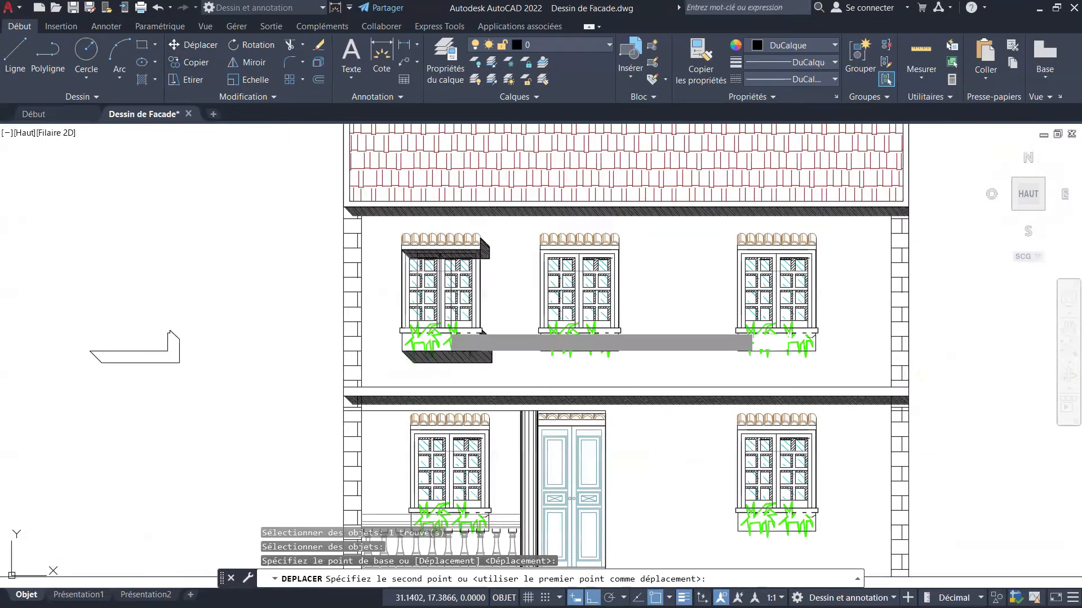
pyautogui.scroll(2, 314, 343)
pyautogui.press('Escape')
pyautogui.press('Escape')
pyautogui.press('Escape')
pyautogui.scroll(2, 316, 282)
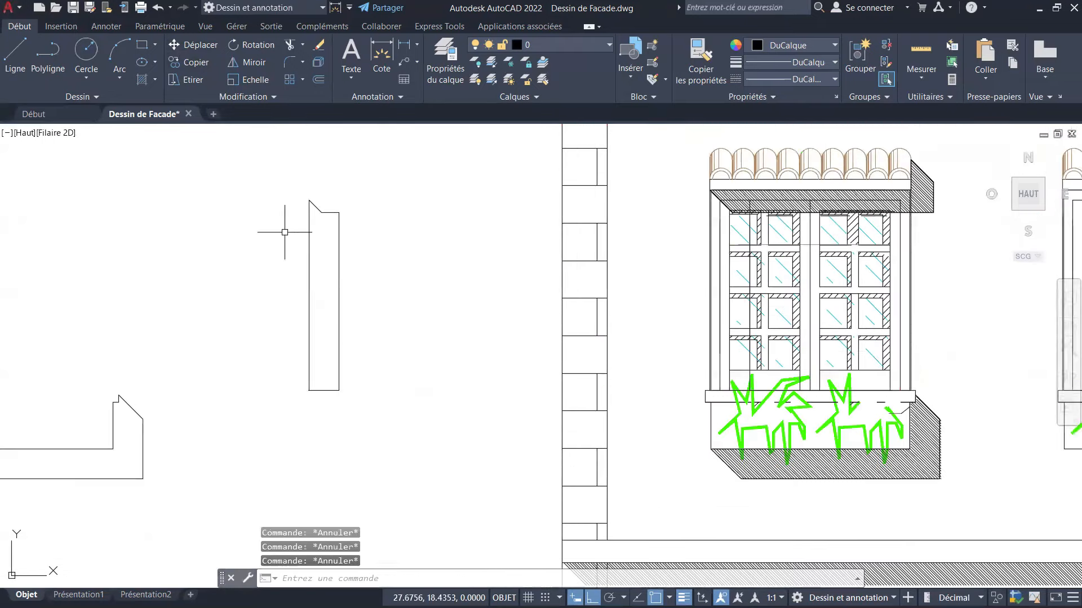
# Hatch the interior of the side shadow outline with diagonal lines at angle 90 and scale 0.1.
pyautogui.click(144, 79)
pyautogui.scroll(5, 324, 269)
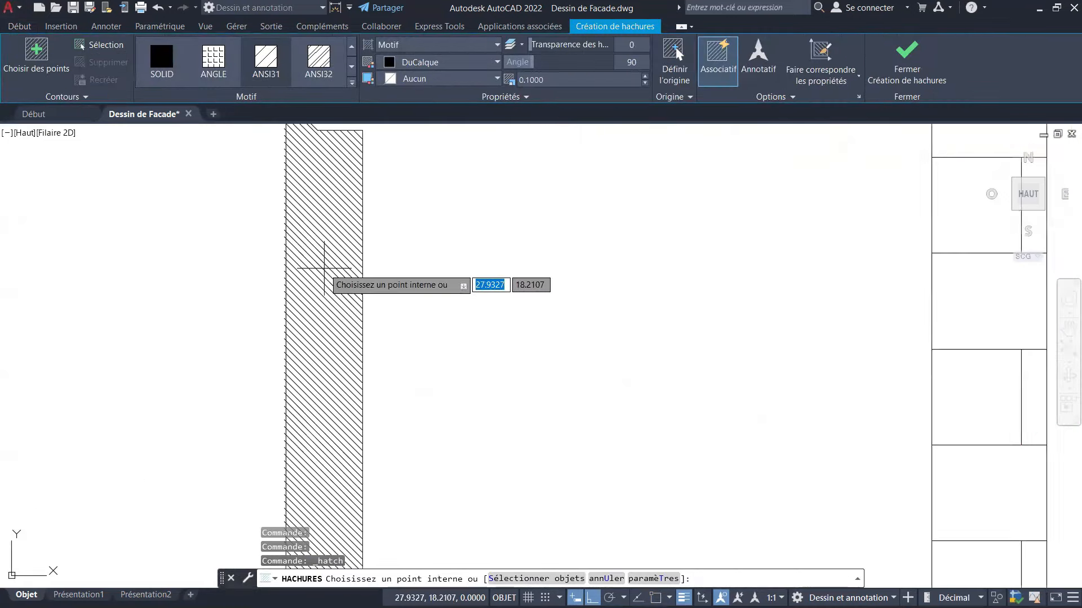
pyautogui.scroll(-4, 324, 270)
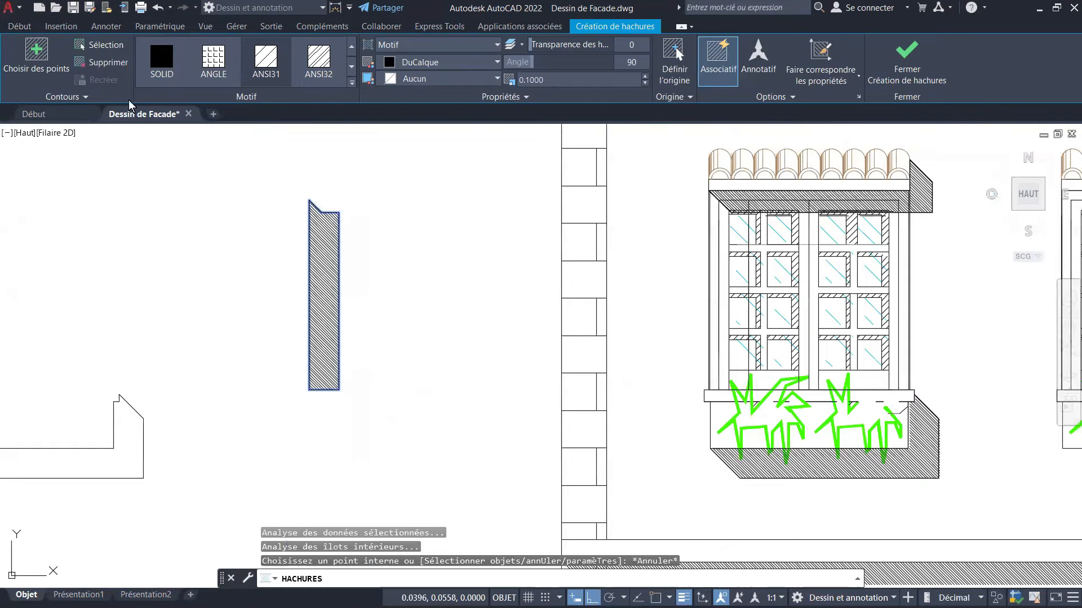
pyautogui.press('Escape')
pyautogui.press('Escape')
pyautogui.press('Escape')
pyautogui.click(201, 64)
pyautogui.click(398, 164)
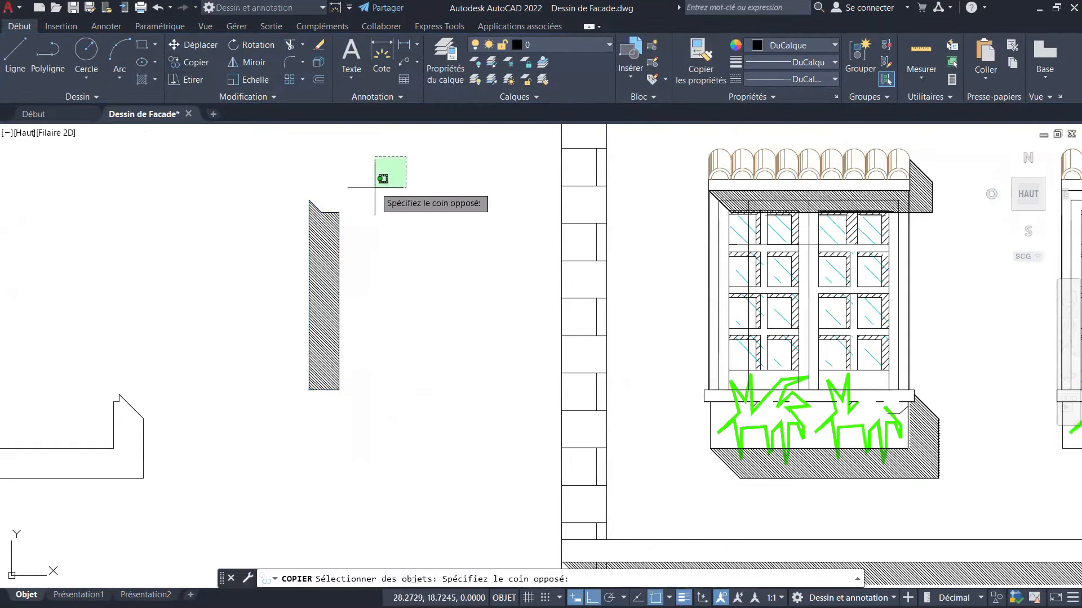
pyautogui.click(379, 188)
pyautogui.press('Escape')
pyautogui.press('Escape')
pyautogui.press('Escape')
pyautogui.press('Escape')
# Move the hatched side shadow into the first upper-floor window, placing its lower-left corner where the inner frame edge meets the sill.
pyautogui.click(201, 46)
pyautogui.click(386, 164)
pyautogui.scroll(6, 304, 425)
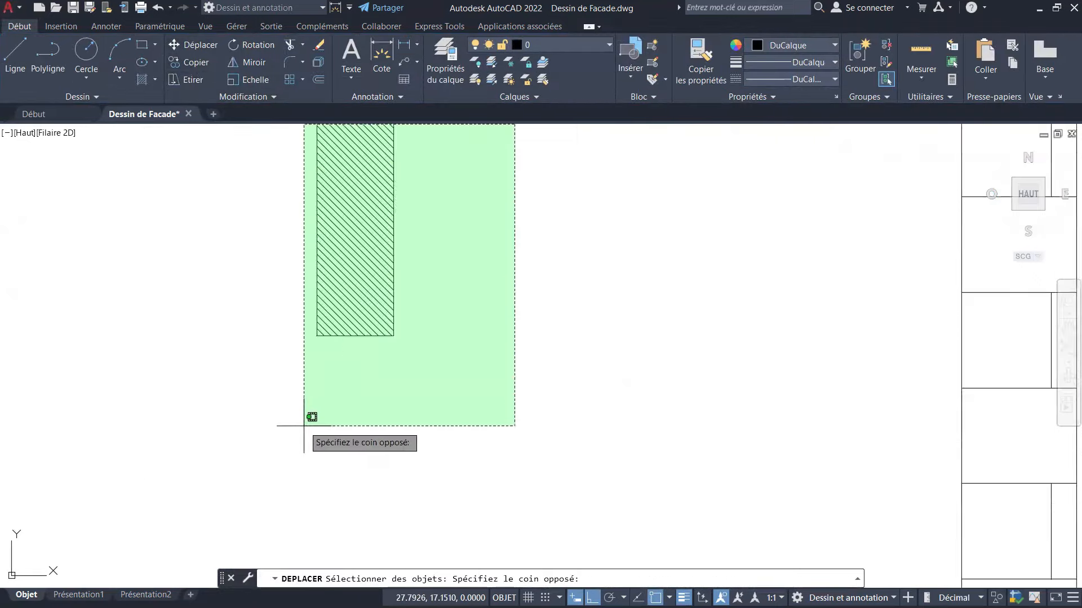
pyautogui.click(315, 366)
pyautogui.scroll(6, 326, 350)
pyautogui.press('Return')
pyautogui.scroll(3, 224, 374)
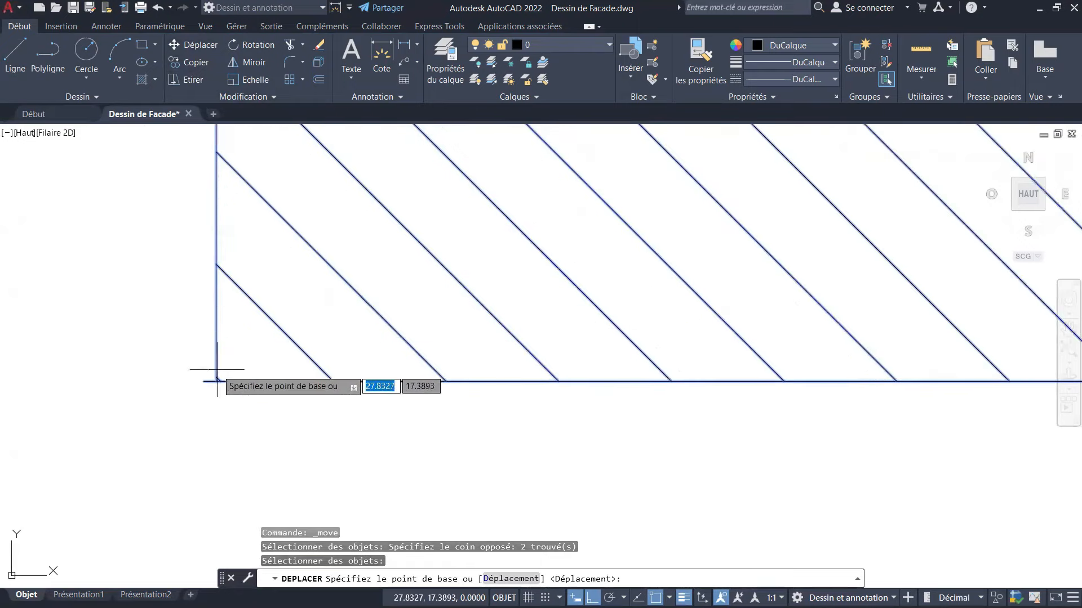
pyautogui.scroll(4, 215, 382)
pyautogui.click(213, 379)
pyautogui.scroll(-15, 265, 315)
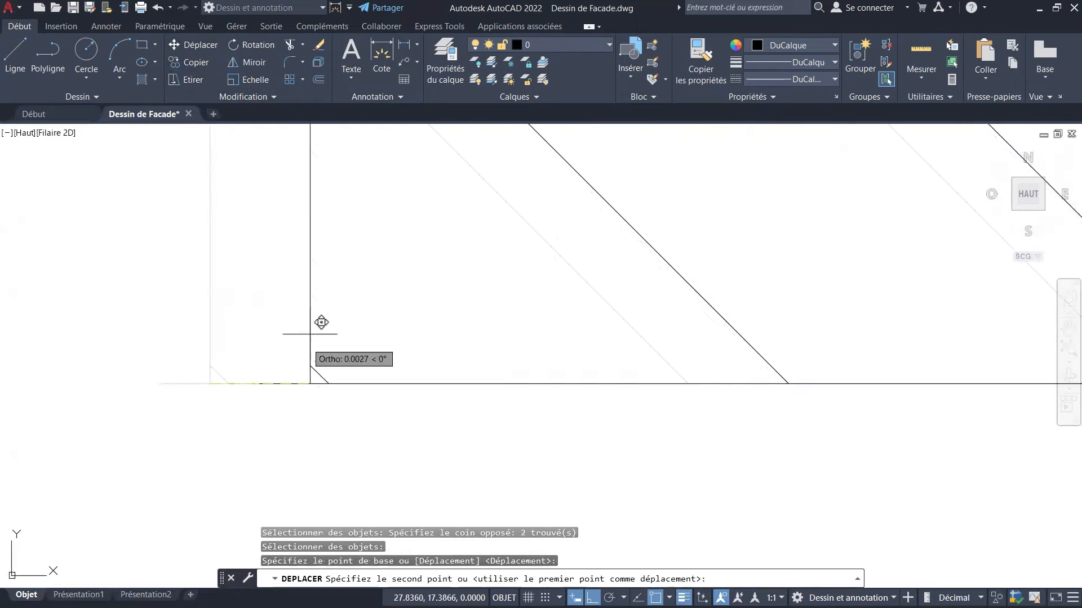
pyautogui.scroll(-6, 355, 236)
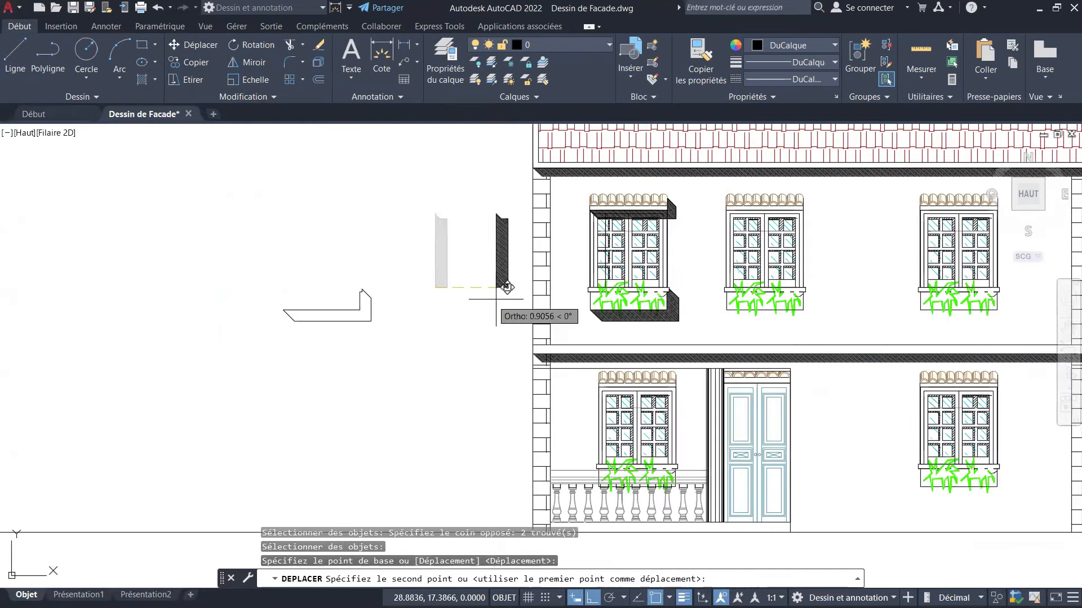
pyautogui.scroll(6, 607, 276)
pyautogui.scroll(4, 611, 272)
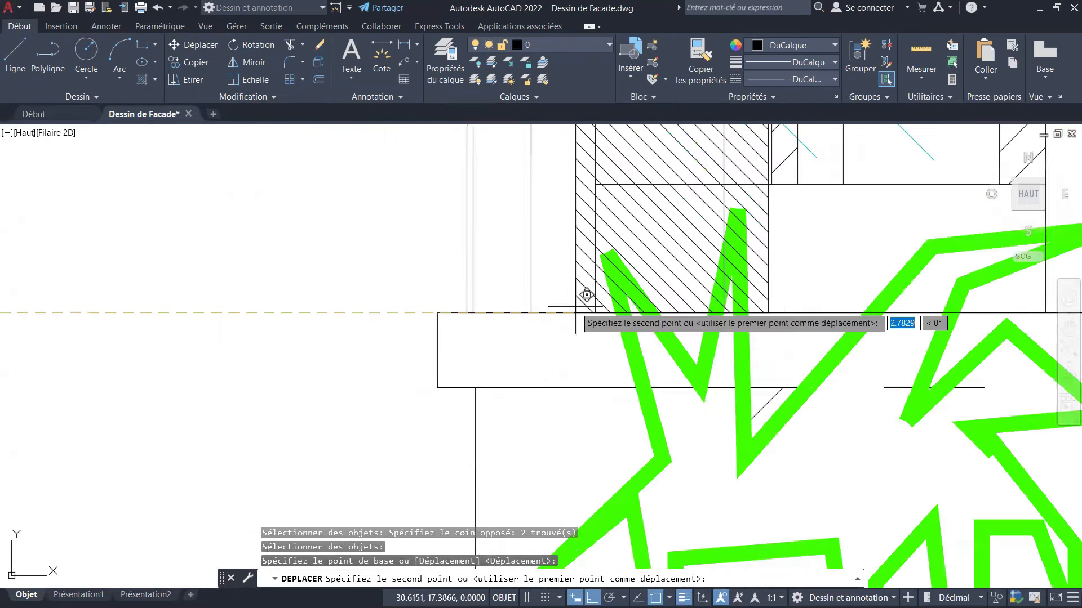
pyautogui.click(541, 307)
pyautogui.scroll(-5, 410, 324)
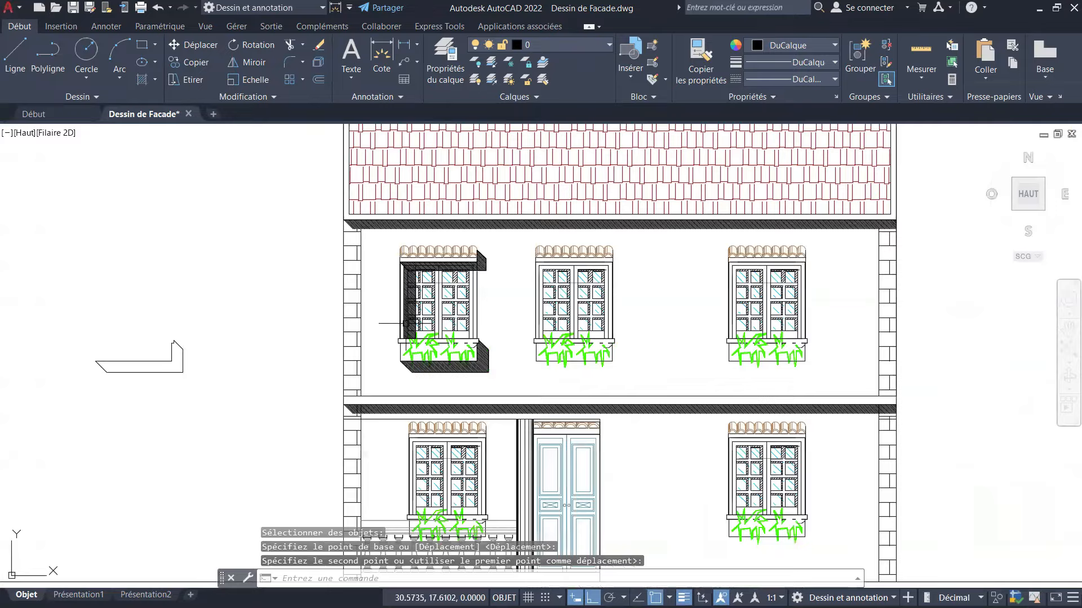
pyautogui.scroll(2, 445, 278)
pyautogui.press('Escape')
pyautogui.press('Escape')
pyautogui.press('Escape')
pyautogui.scroll(-2, 479, 291)
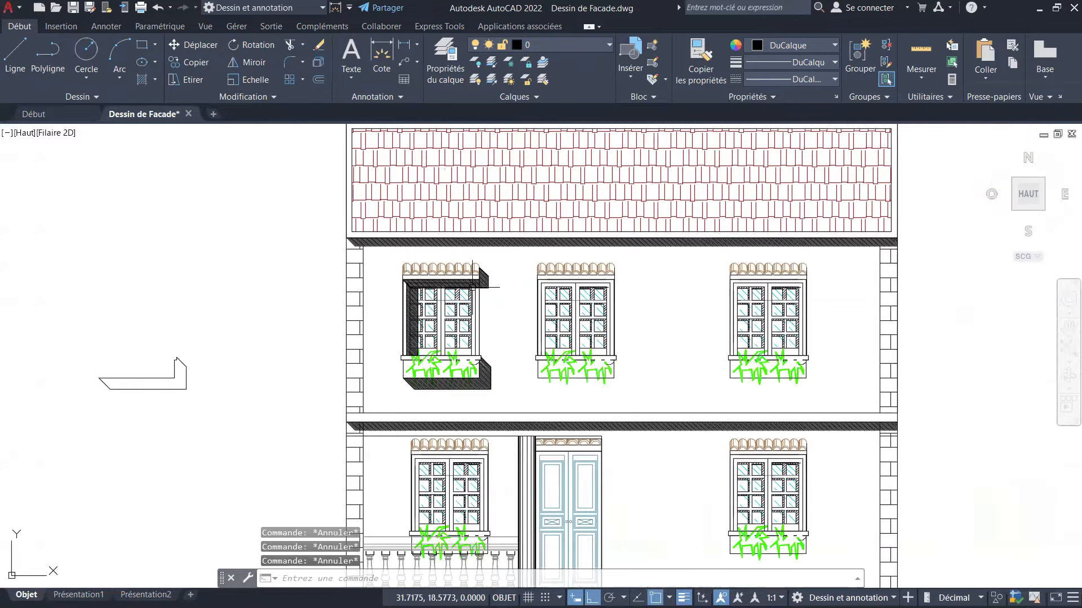
# Erase the leftover planter shadow outline in the empty area left of the façade.
pyautogui.click(222, 334)
pyautogui.click(43, 454)
pyautogui.press('Delete')
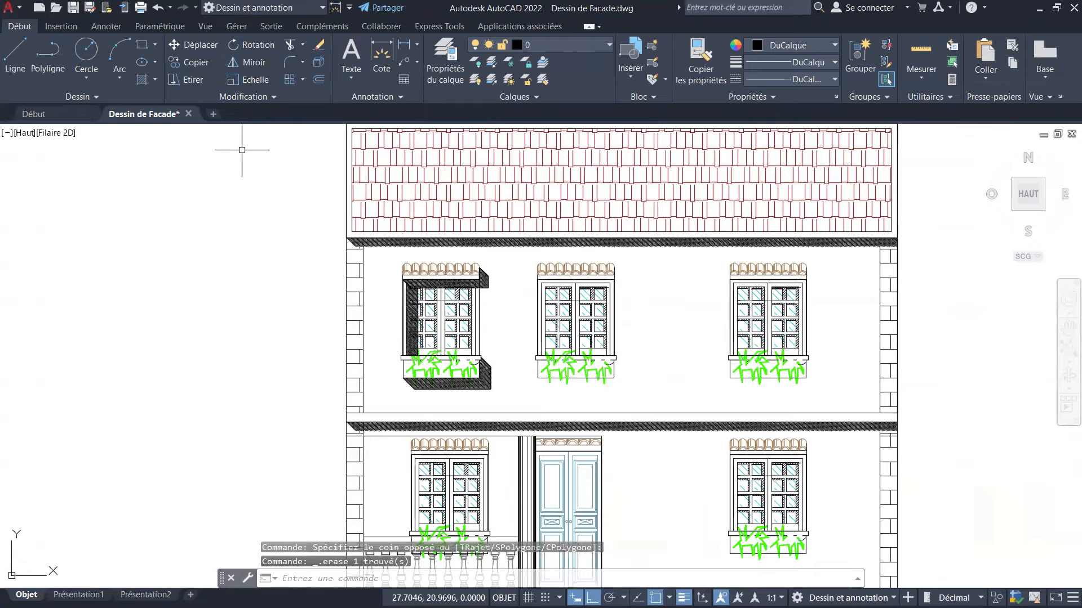
pyautogui.press('Escape')
pyautogui.press('Escape')
pyautogui.press('Escape')
pyautogui.click(205, 60)
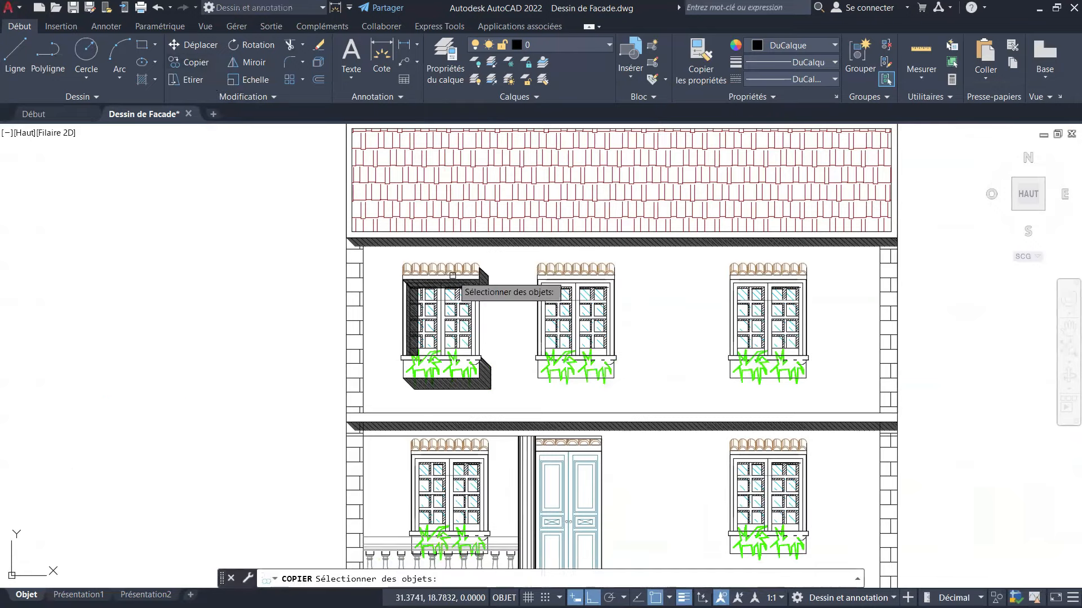
pyautogui.scroll(2, 466, 256)
pyautogui.scroll(5, 489, 283)
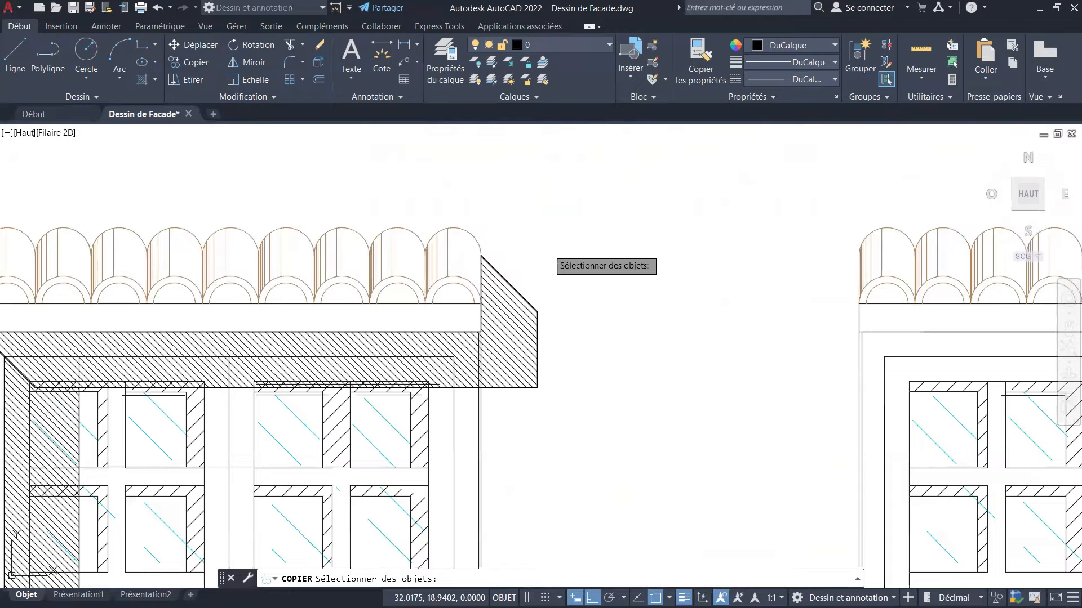
pyautogui.click(548, 250)
pyautogui.click(512, 347)
pyautogui.scroll(-2, 512, 346)
pyautogui.moveTo(512, 346); pyautogui.dragTo(643, 304, button='middle')
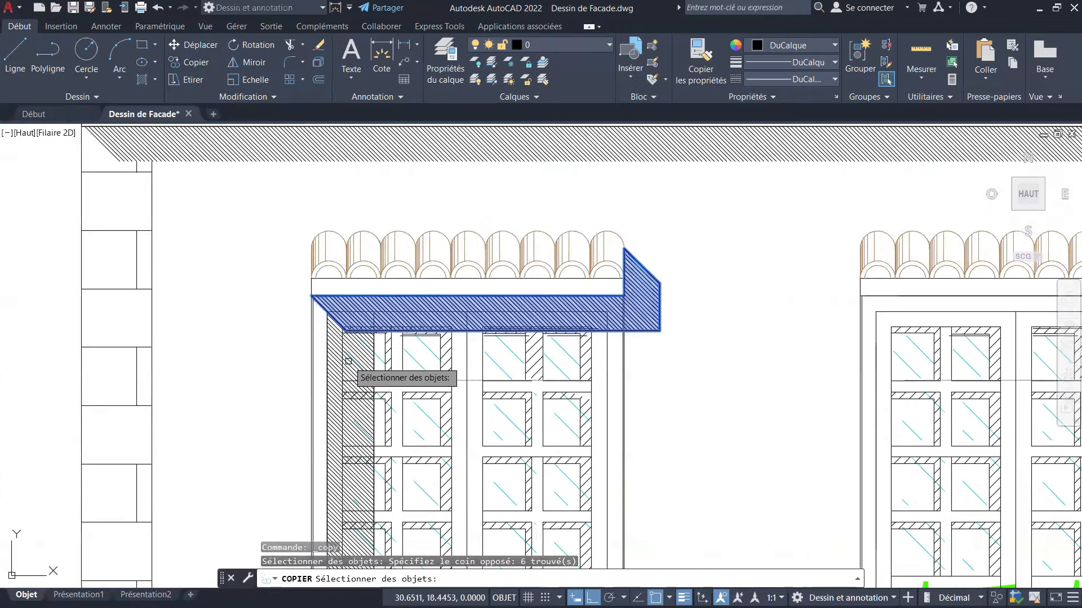
pyautogui.click(349, 361)
pyautogui.scroll(-5, 348, 361)
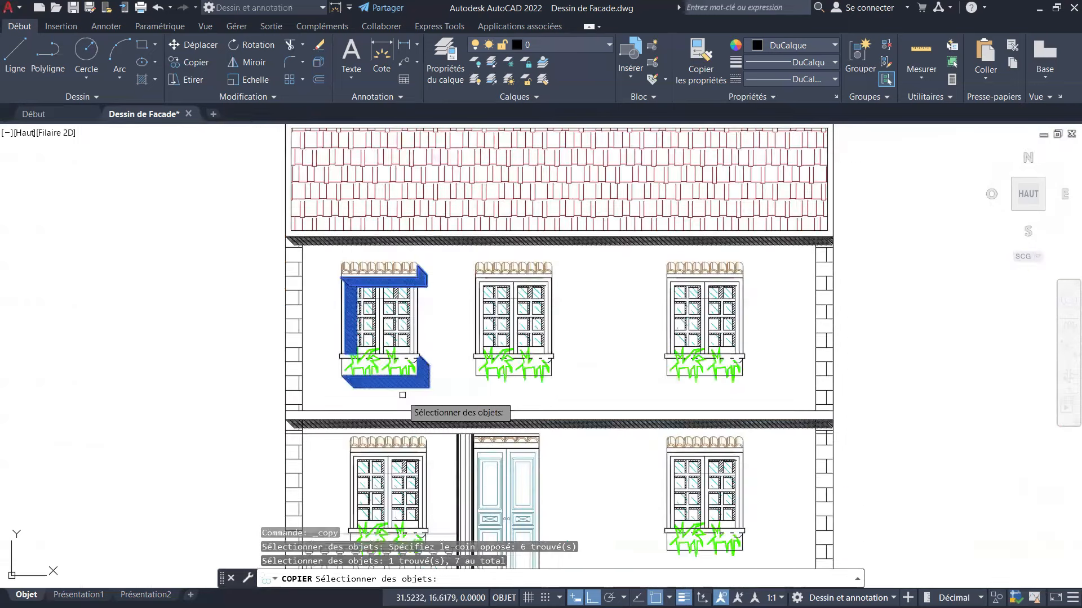
pyautogui.scroll(4, 409, 386)
pyautogui.doubleClick(464, 386)
pyautogui.scroll(-4, 333, 315)
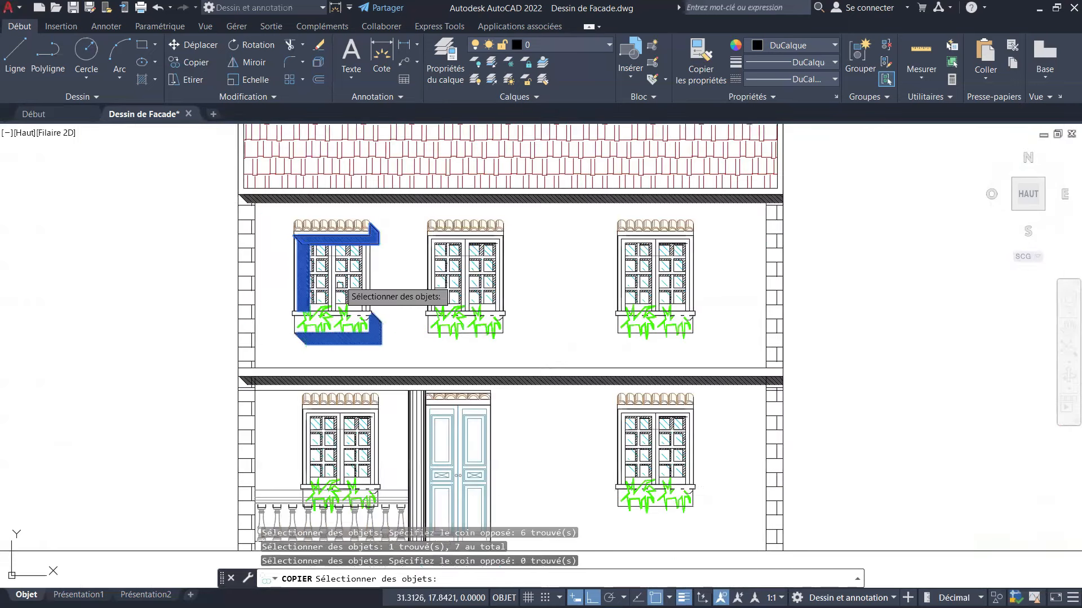
pyautogui.scroll(8, 236, 375)
pyautogui.press('Return')
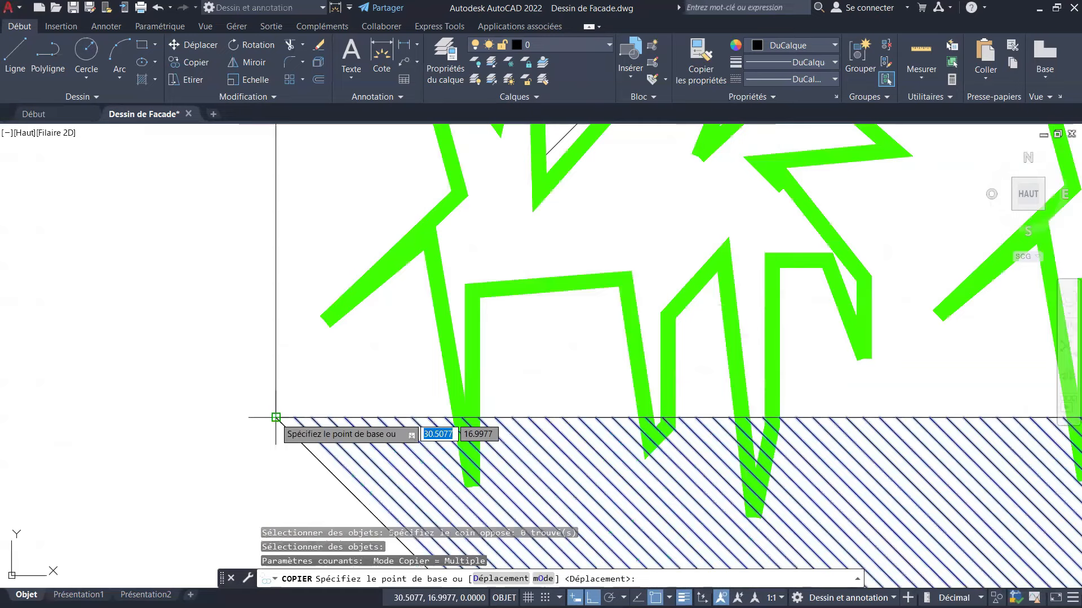
pyautogui.click(276, 418)
pyautogui.scroll(-6, 251, 414)
pyautogui.scroll(5, 305, 369)
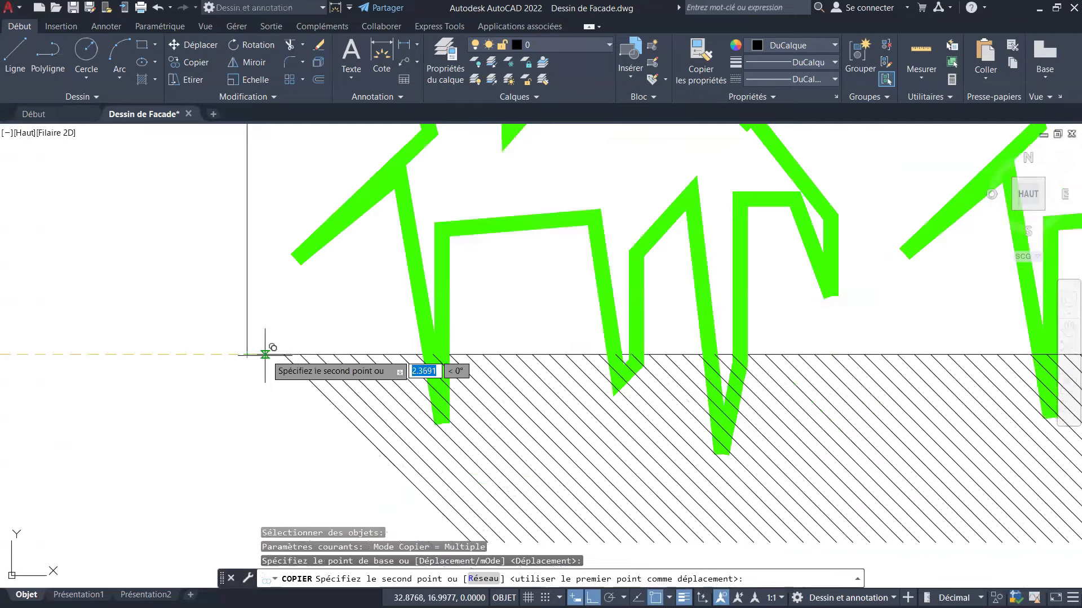
pyautogui.scroll(-5, 247, 354)
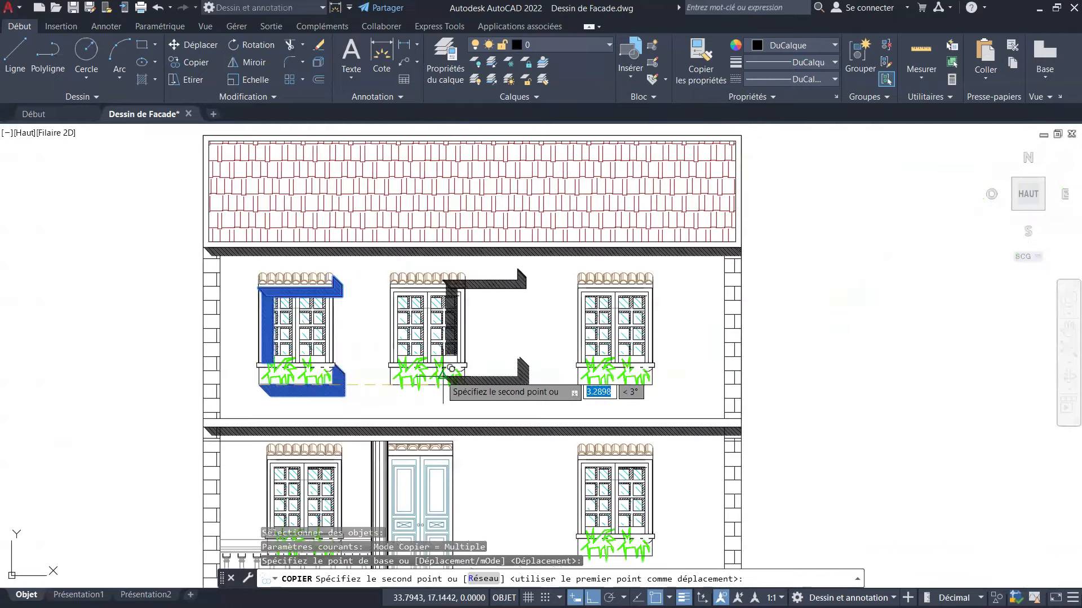
pyautogui.press('Escape')
pyautogui.scroll(4, 299, 361)
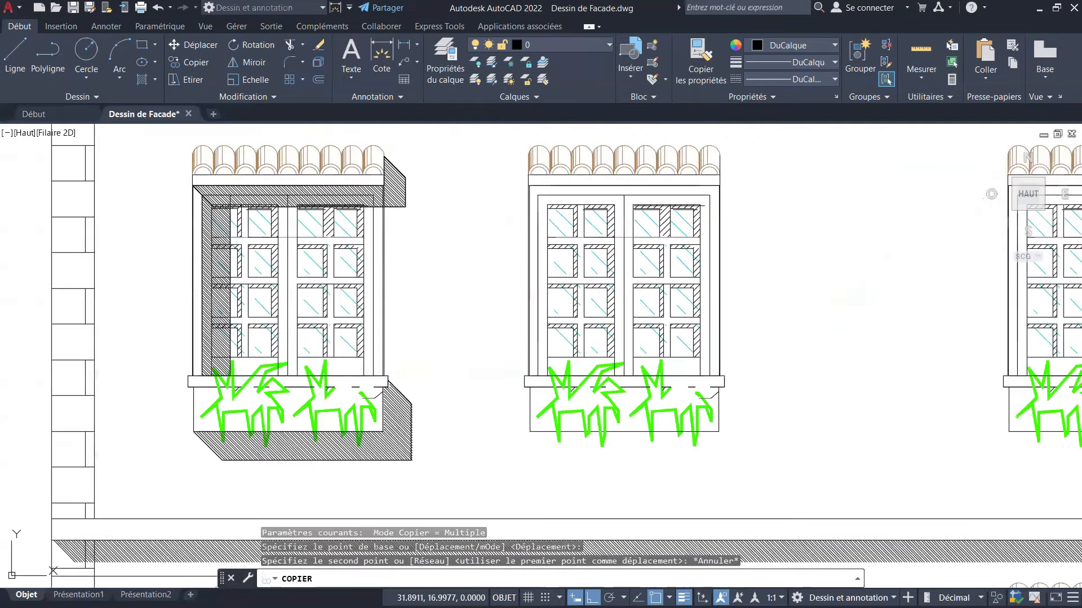
pyautogui.scroll(-2, 307, 282)
pyautogui.scroll(4, 307, 282)
pyautogui.press('Escape')
pyautogui.press('Escape')
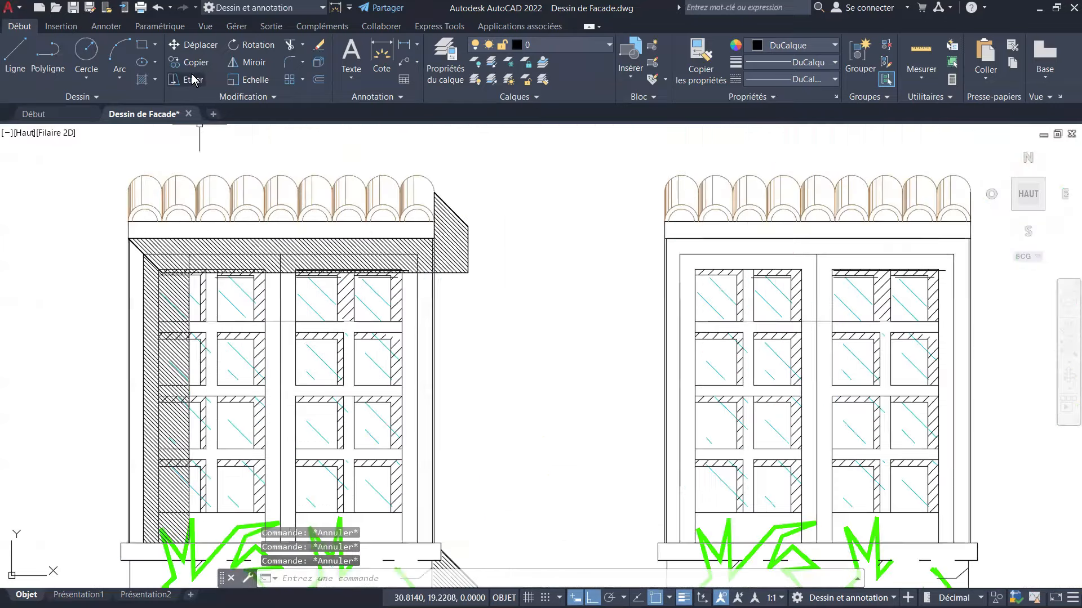
# Copy the lintel, side and planter shadow hatches from the first upper-floor window to the second, matching the planters' lower-left corners.
pyautogui.press('Return')
pyautogui.scroll(4, 479, 202)
pyautogui.click(473, 213)
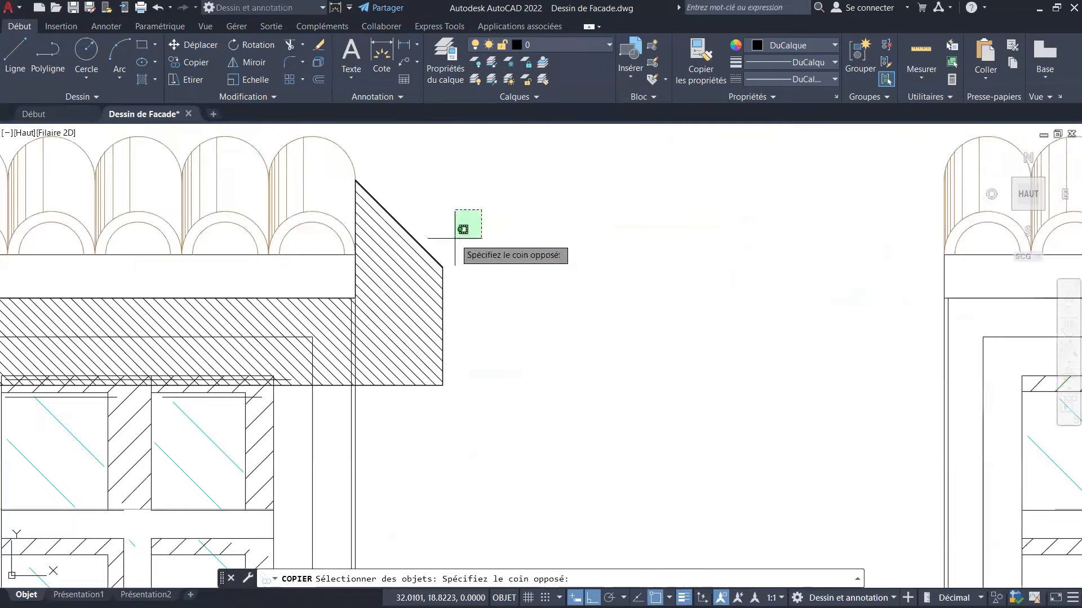
pyautogui.click(459, 231)
pyautogui.click(409, 278)
pyautogui.scroll(-3, 433, 219)
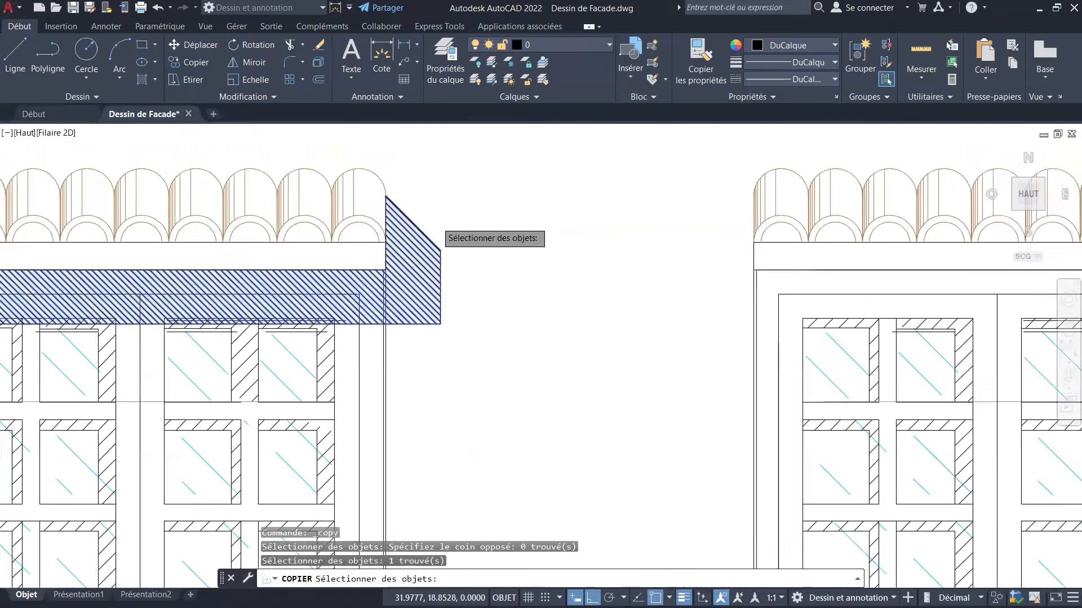
pyautogui.scroll(3, 254, 266)
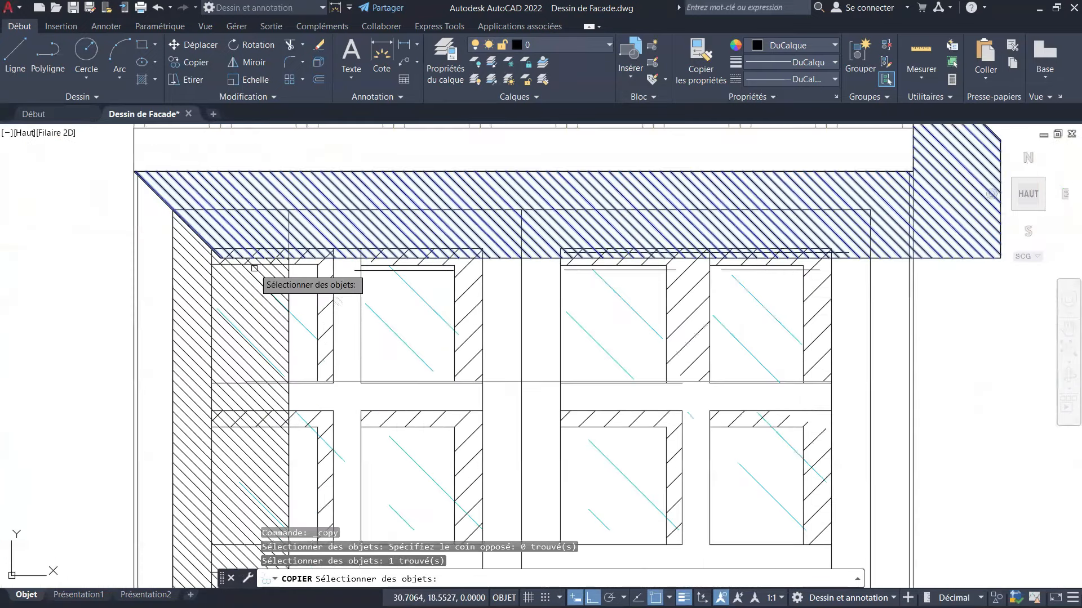
pyautogui.click(254, 268)
pyautogui.scroll(6, 247, 253)
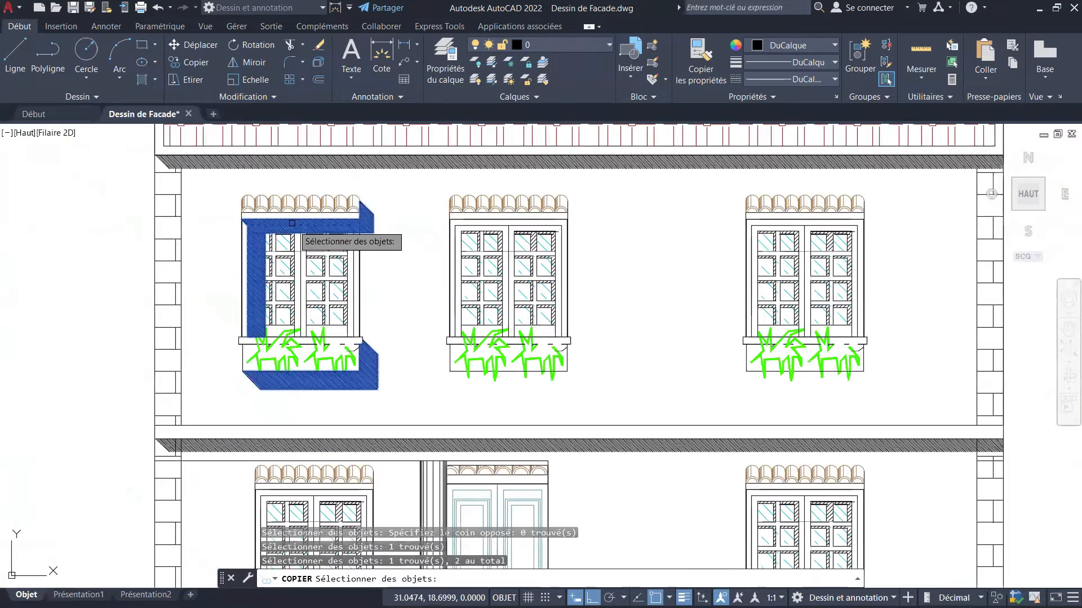
pyautogui.scroll(1, 282, 256)
pyautogui.scroll(-1, 330, 310)
pyautogui.scroll(1, 321, 339)
pyautogui.scroll(-1, 316, 316)
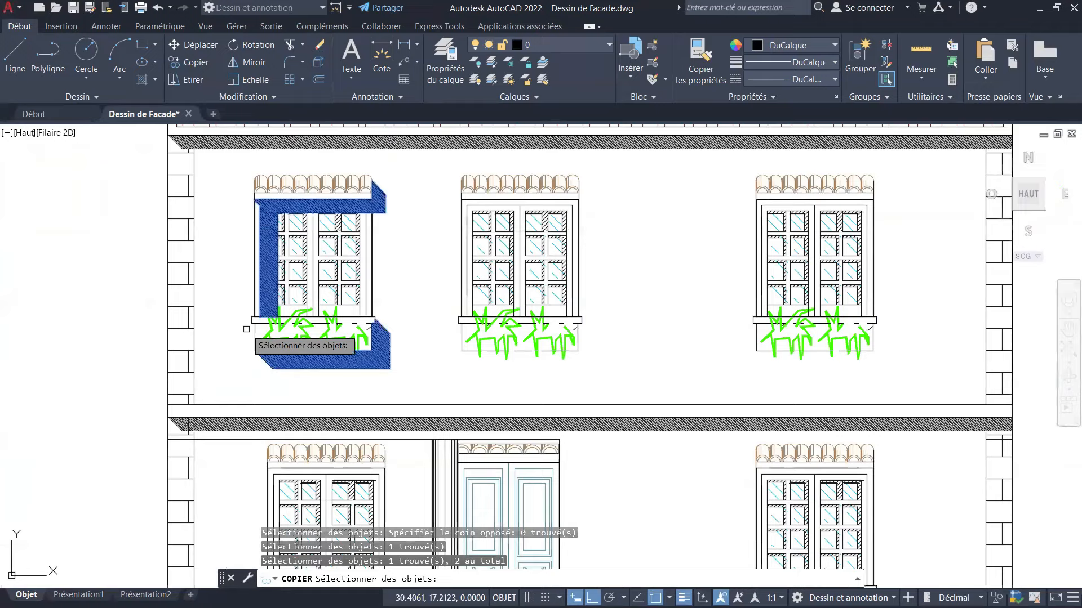
pyautogui.scroll(10, 246, 329)
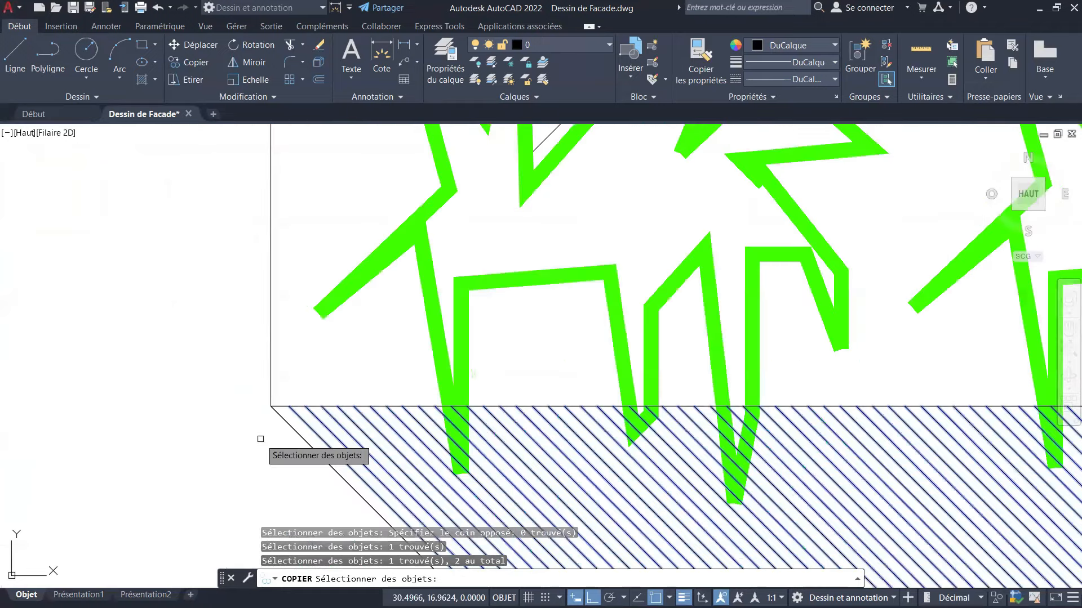
pyautogui.press('Return')
pyautogui.scroll(12, 268, 409)
pyautogui.click(304, 354)
pyautogui.scroll(-10, 234, 302)
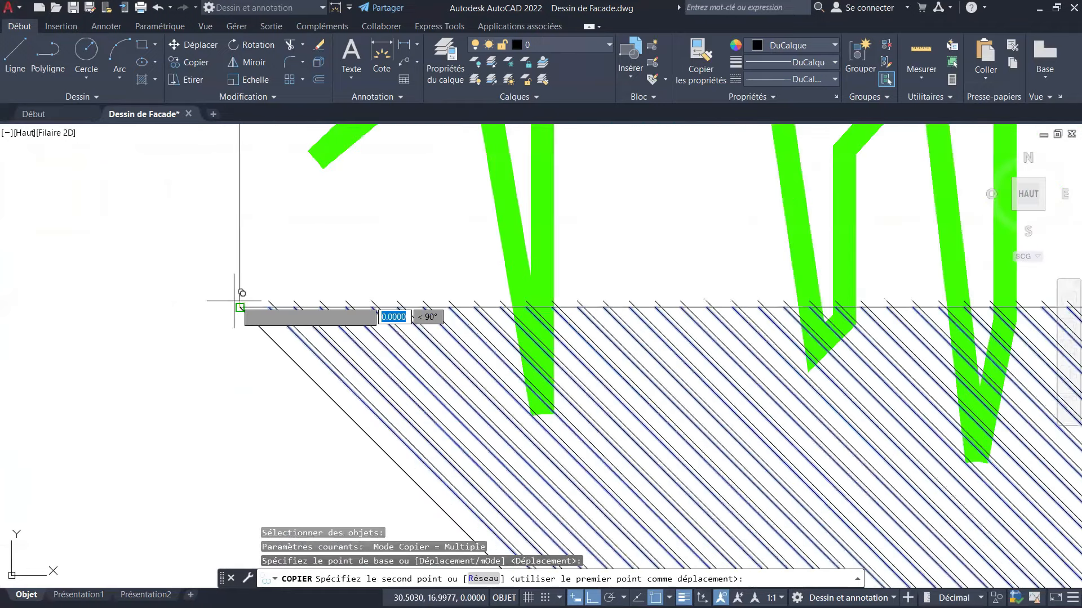
pyautogui.scroll(-10, 239, 307)
pyautogui.scroll(10, 271, 361)
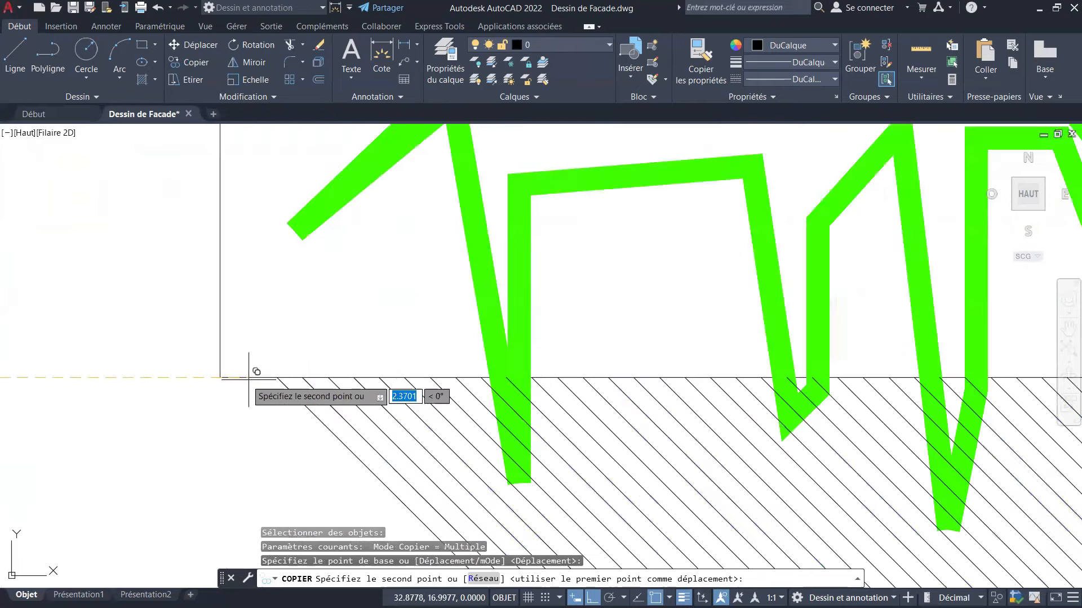
pyautogui.click(217, 374)
# Place another copy of the shadow hatches on the third upper-floor window, at its planter's lower-left corner.
pyautogui.scroll(-3, 203, 366)
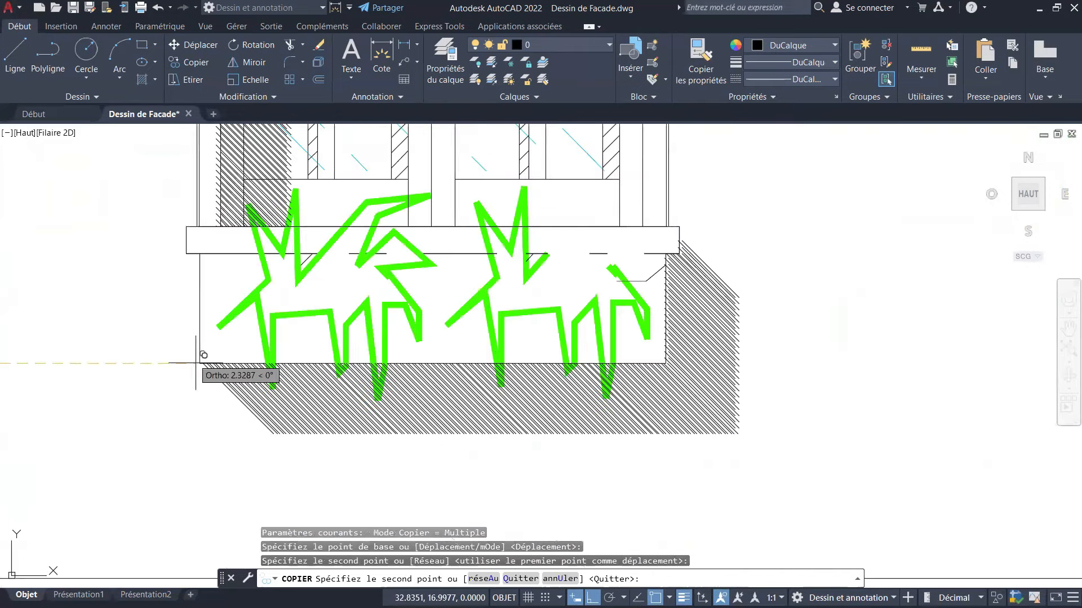
pyautogui.scroll(-6, 196, 363)
pyautogui.scroll(8, 444, 355)
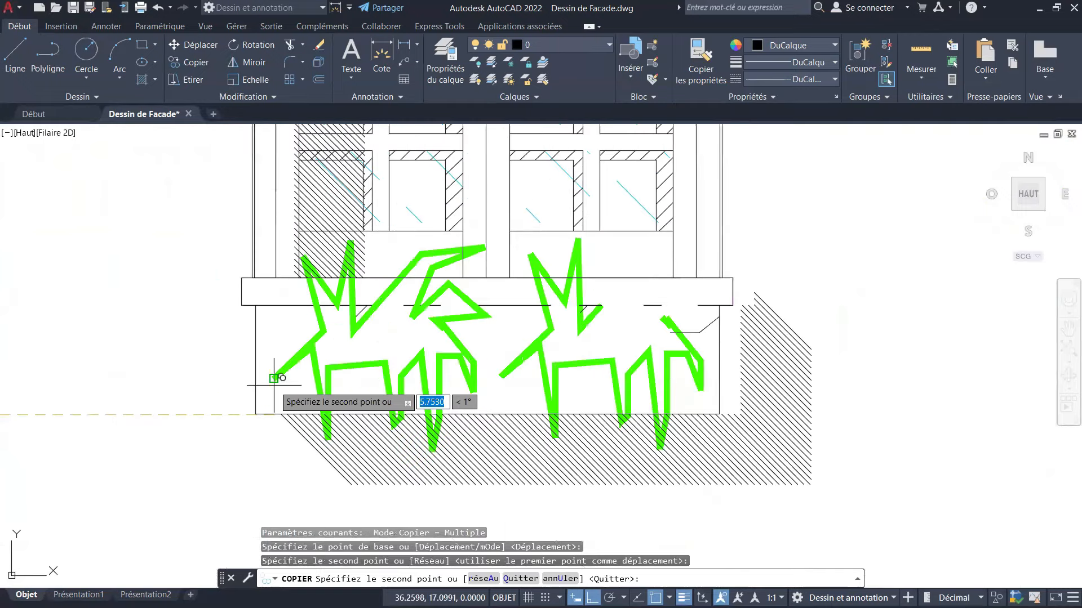
pyautogui.scroll(3, 253, 397)
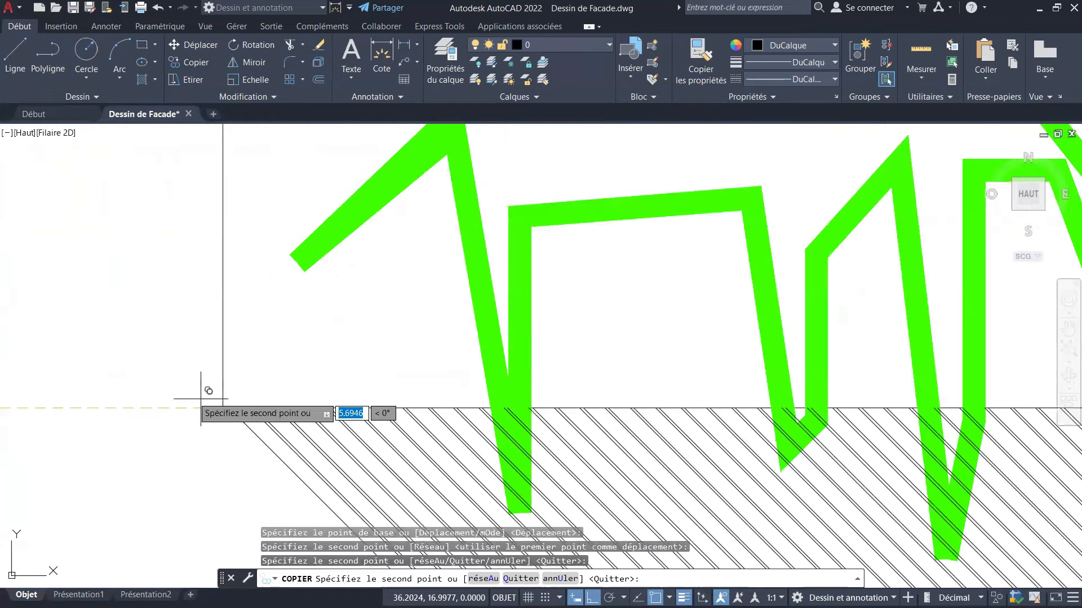
# Place a copy of the shadow hatches on the ground-floor window right of the door, at its planter's lower-left corner, and end the copying.
pyautogui.scroll(-6, 226, 391)
pyautogui.scroll(-3, 430, 372)
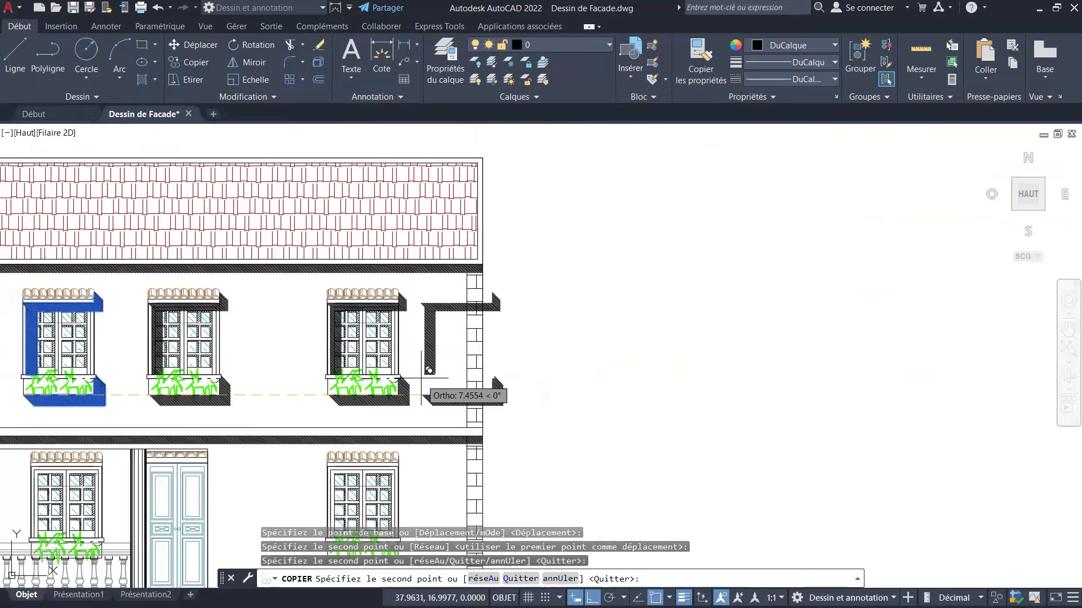
pyautogui.scroll(-3, 421, 378)
pyautogui.scroll(10, 471, 313)
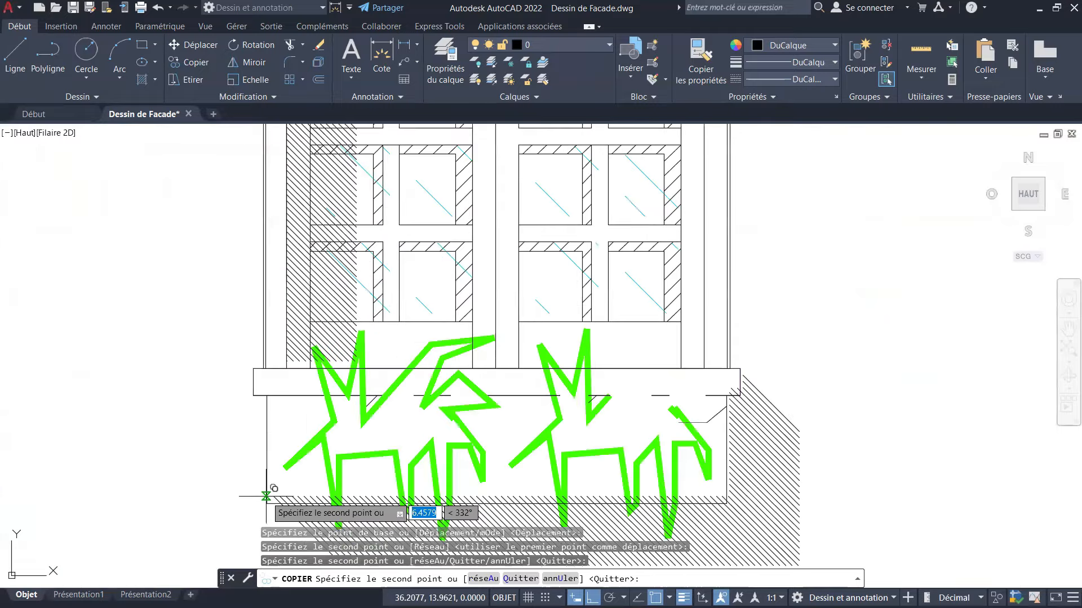
pyautogui.scroll(-6, 266, 496)
pyautogui.scroll(2, 361, 366)
pyautogui.scroll(-2, 386, 338)
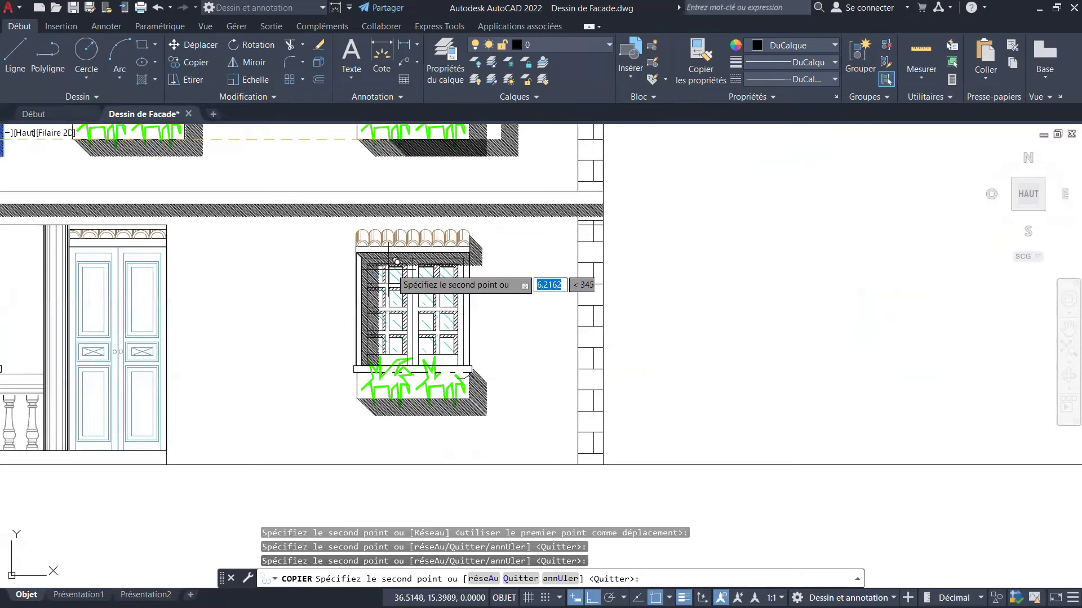
pyautogui.scroll(-5, 397, 262)
pyautogui.scroll(-1, 439, 242)
pyautogui.scroll(1, 477, 285)
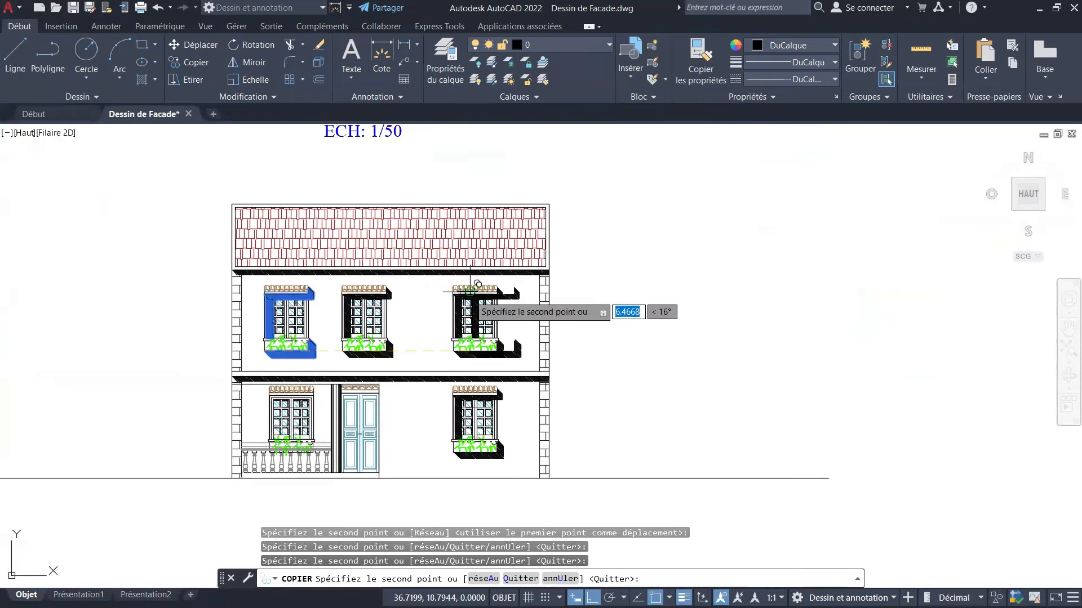
pyautogui.scroll(2, 470, 291)
pyautogui.scroll(3, 472, 332)
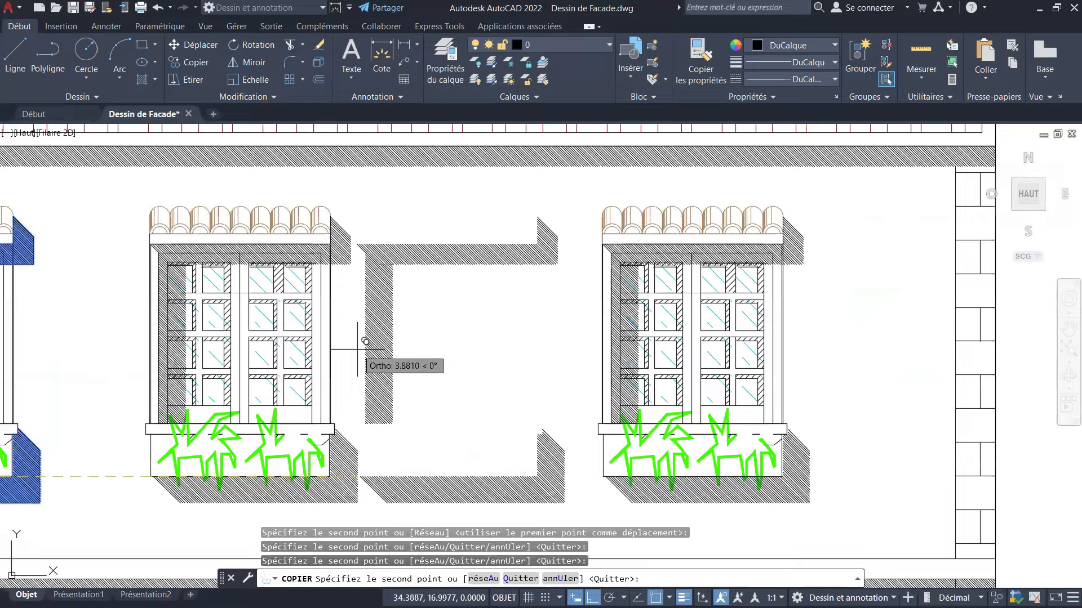
pyautogui.scroll(-4, 357, 350)
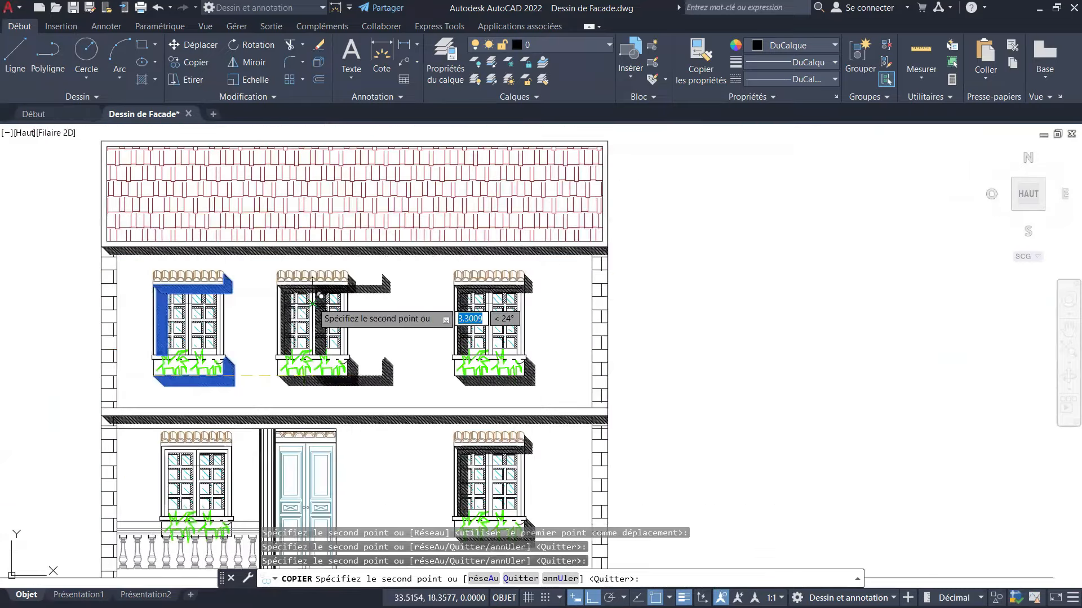
pyautogui.scroll(3, 314, 305)
pyautogui.press('Escape')
pyautogui.press('Escape')
pyautogui.press('Escape')
# Examine the window shadows across the façade and the ground-floor window behind the balustrade.
pyautogui.scroll(-5, 320, 297)
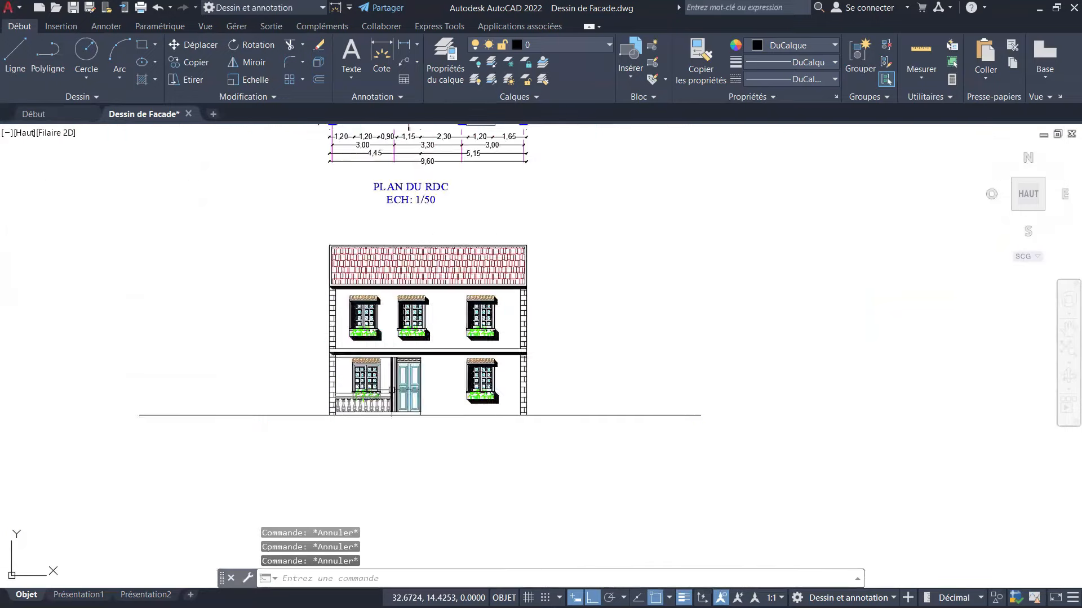
pyautogui.scroll(4, 377, 386)
pyautogui.scroll(-4, 377, 385)
pyautogui.scroll(4, 510, 327)
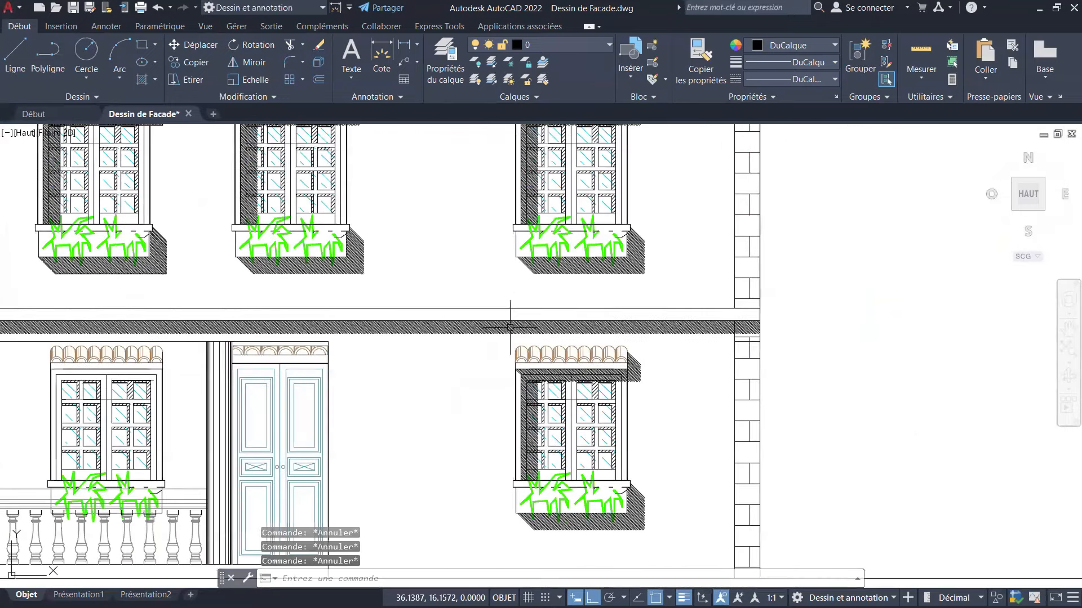
pyautogui.scroll(-2, 510, 326)
pyautogui.scroll(2, 350, 248)
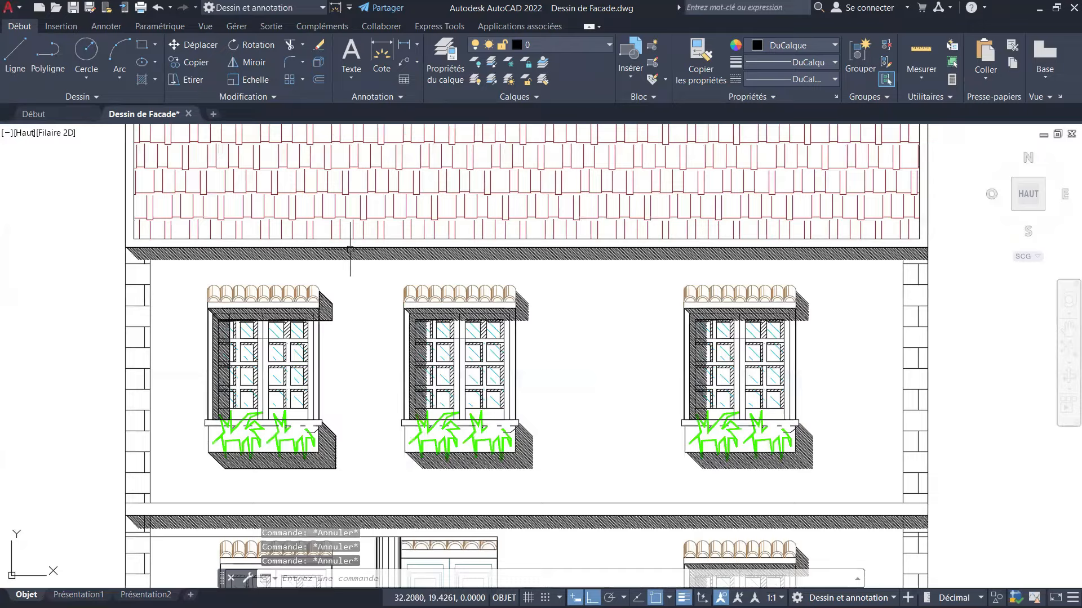
pyautogui.scroll(-2, 390, 447)
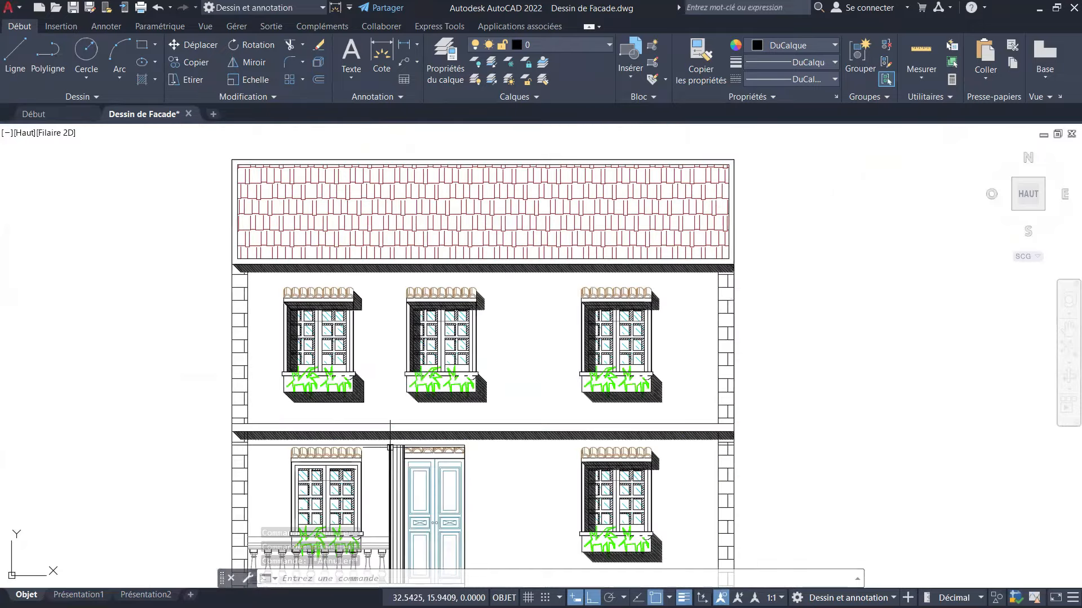
pyautogui.scroll(4, 349, 275)
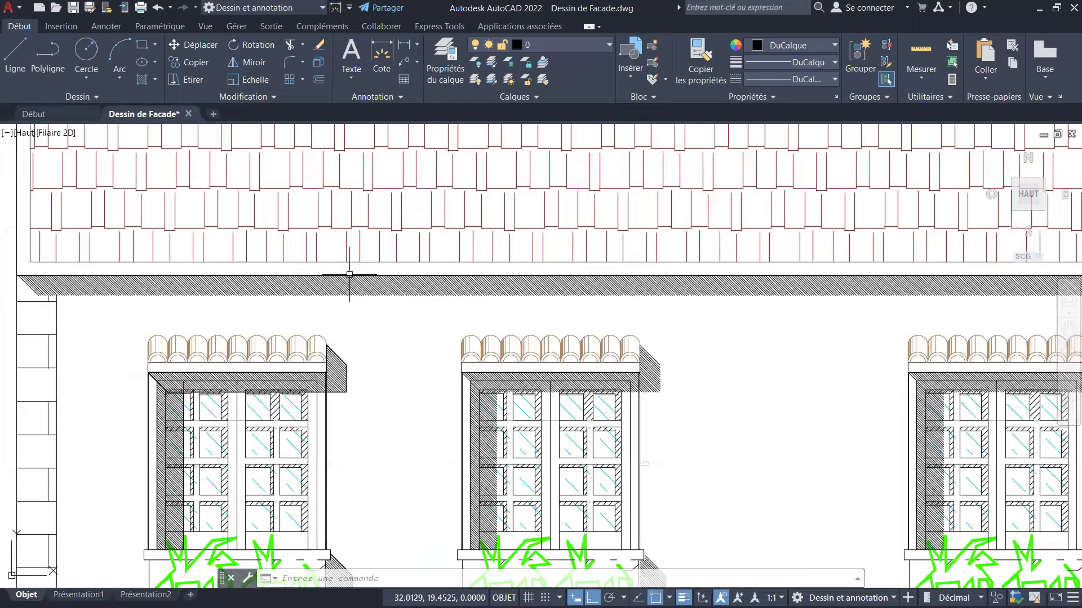
pyautogui.scroll(-6, 349, 275)
pyautogui.scroll(2, 338, 366)
pyautogui.scroll(2, 333, 418)
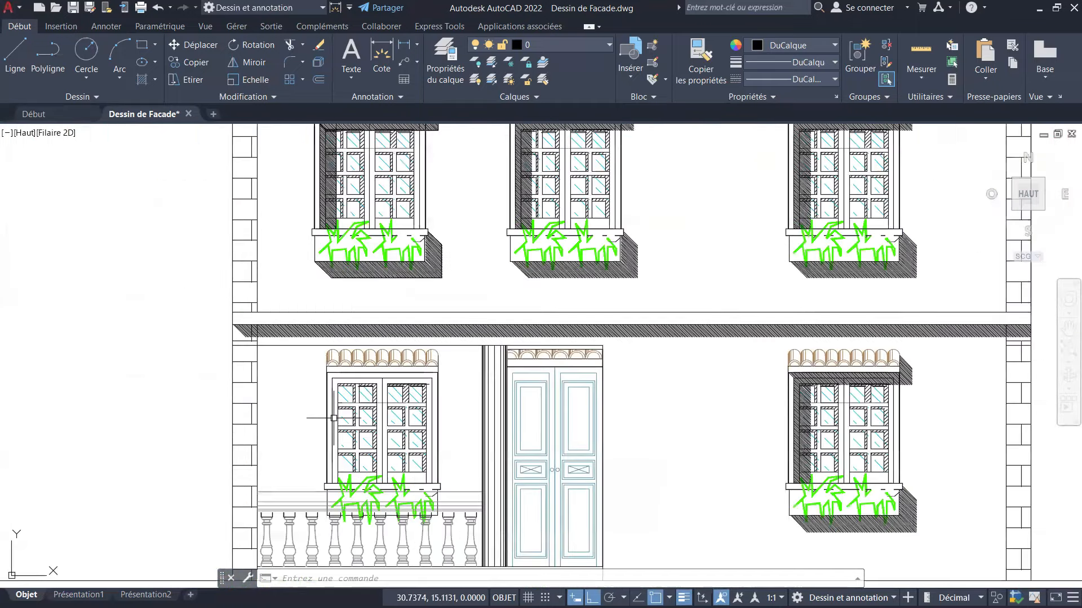
pyautogui.scroll(2, 334, 418)
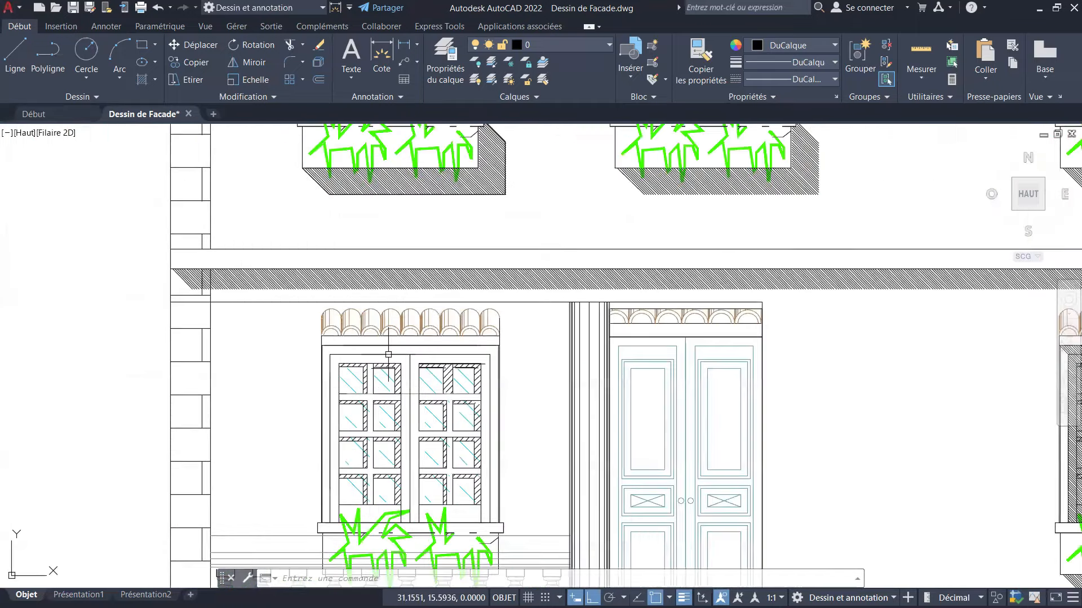
pyautogui.scroll(-4, 389, 354)
pyautogui.scroll(2, 386, 338)
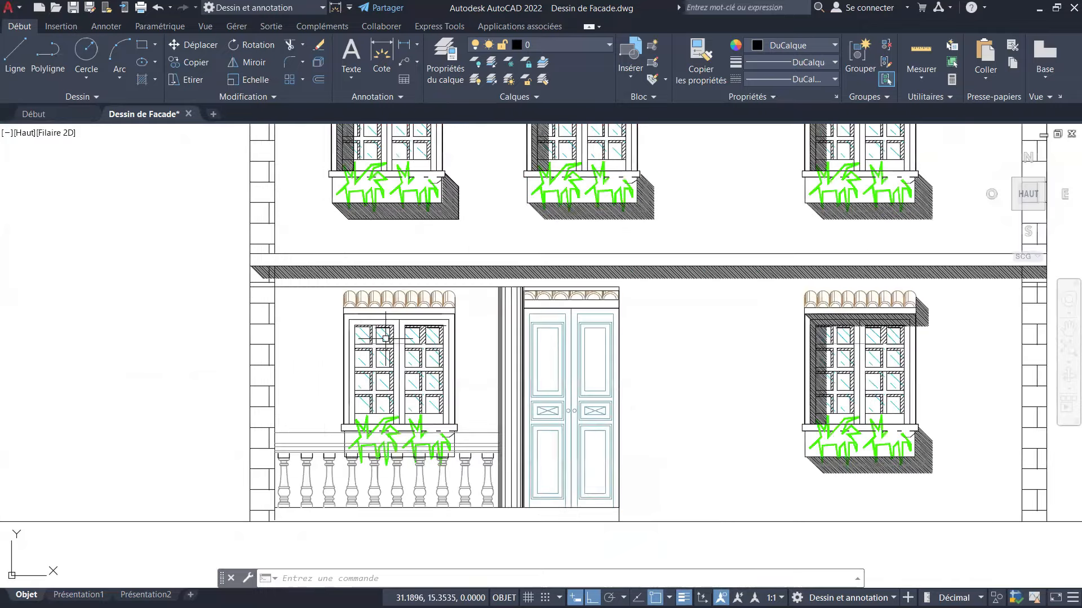
# Examine the terrace and its window on the ground-floor plan and the matching window behind the balustrade on the façade.
pyautogui.scroll(-11, 374, 423)
pyautogui.scroll(6, 358, 283)
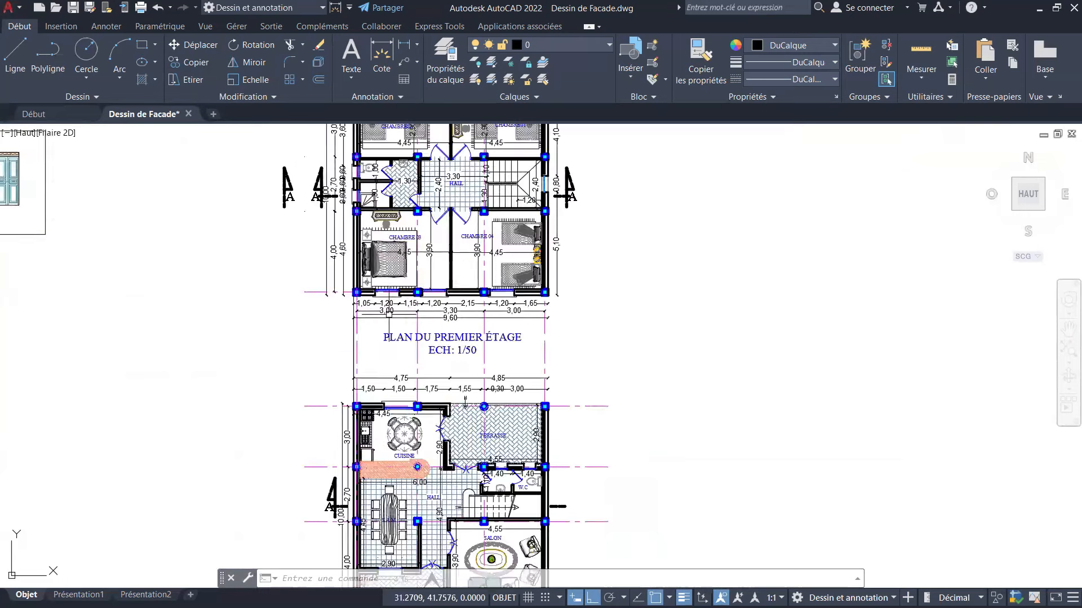
pyautogui.scroll(-4, 389, 314)
pyautogui.scroll(8, 387, 419)
pyautogui.scroll(4, 338, 304)
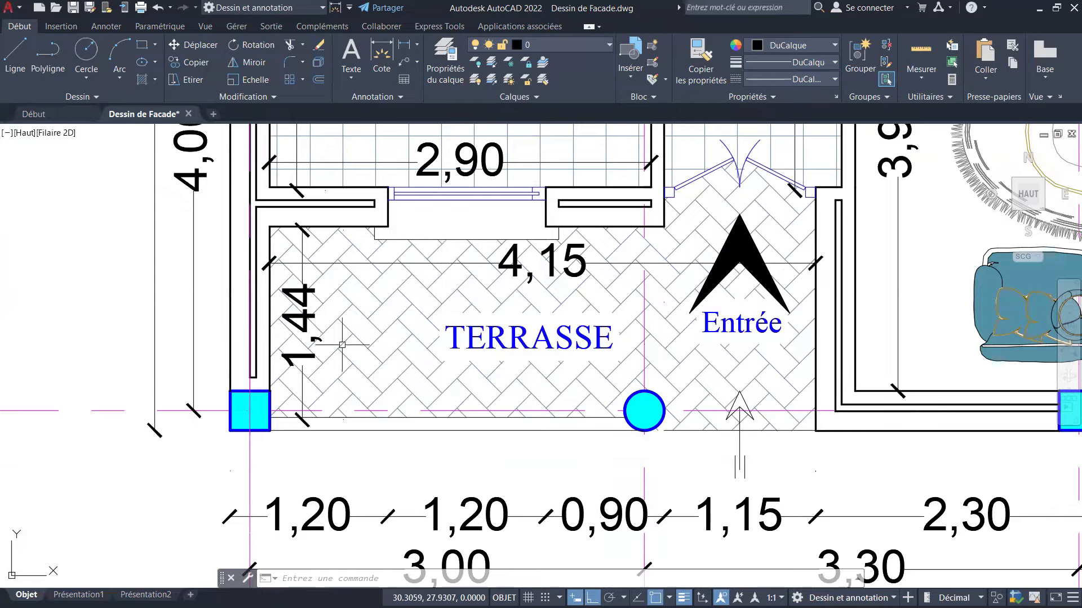
pyautogui.scroll(-2, 290, 368)
pyautogui.moveTo(290, 368); pyautogui.dragTo(202, 399, button='middle')
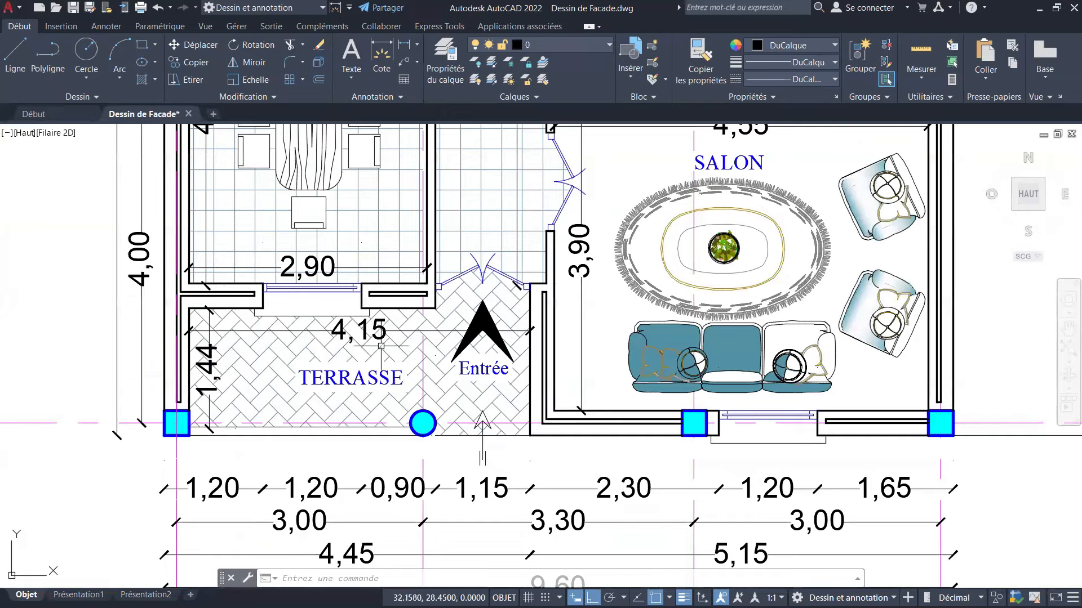
pyautogui.scroll(-4, 403, 317)
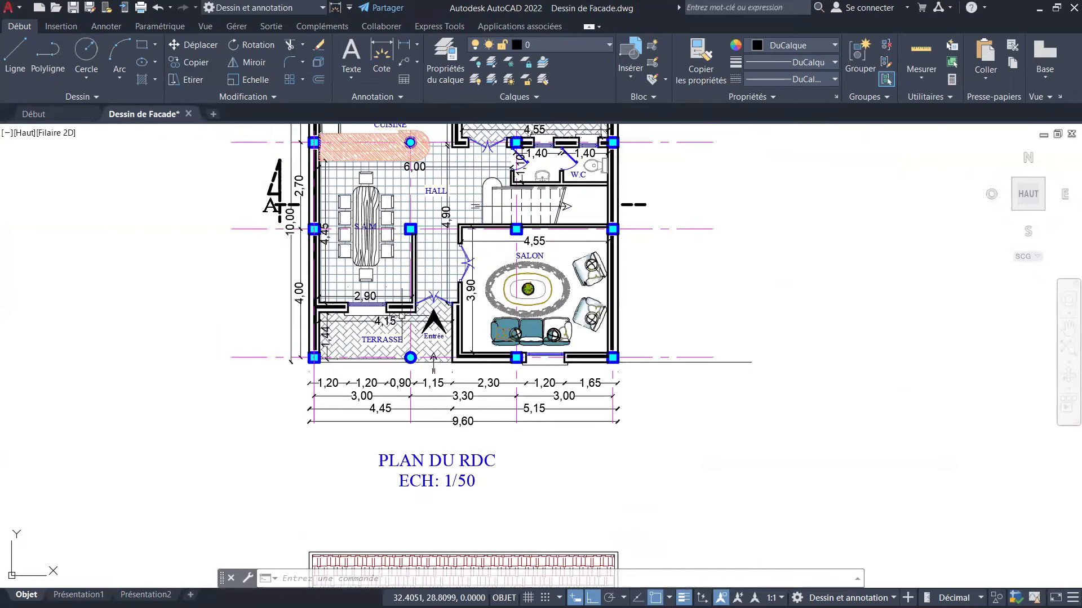
pyautogui.scroll(-4, 413, 192)
pyautogui.scroll(2, 413, 192)
pyautogui.scroll(-5, 364, 262)
pyautogui.scroll(11, 370, 350)
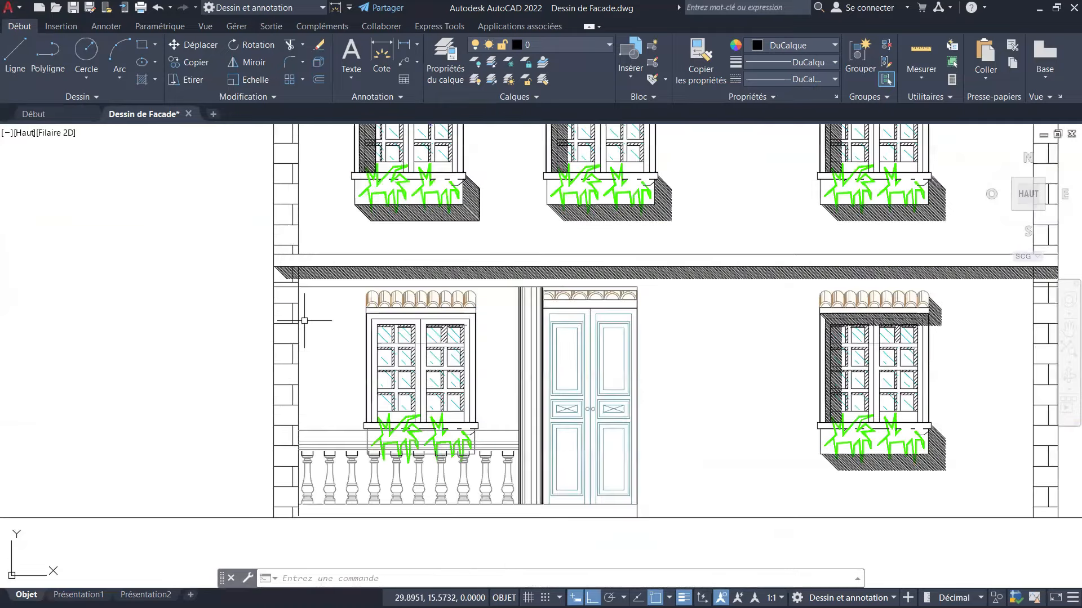
# Compare the terrace's side wall and corner column on the plan with the recessed ground-floor window on the façade.
pyautogui.scroll(-6, 304, 321)
pyautogui.scroll(4, 270, 277)
pyautogui.scroll(2, 271, 277)
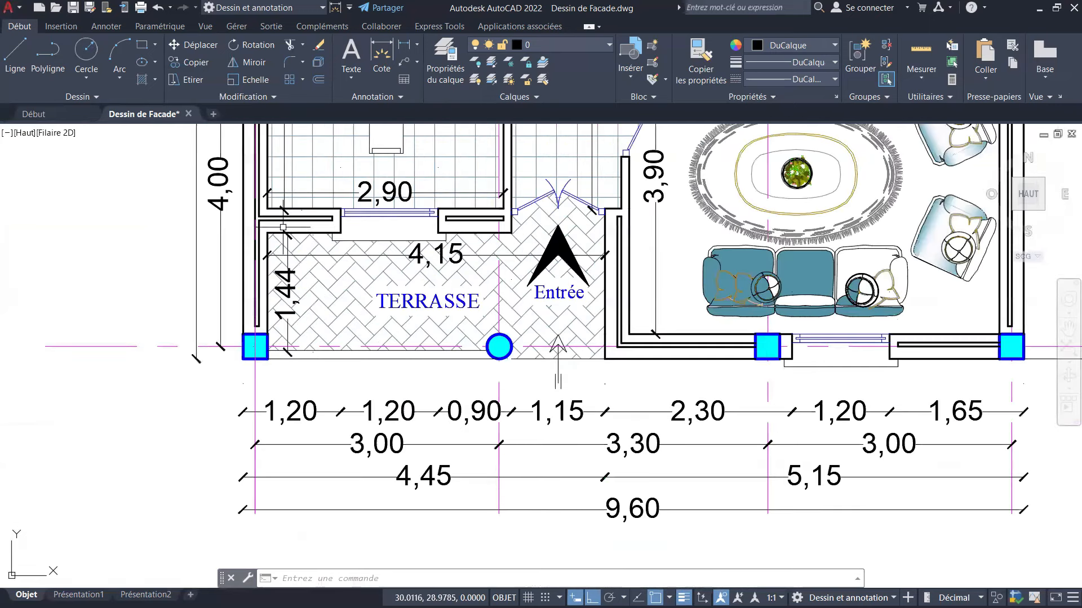
pyautogui.scroll(2, 287, 317)
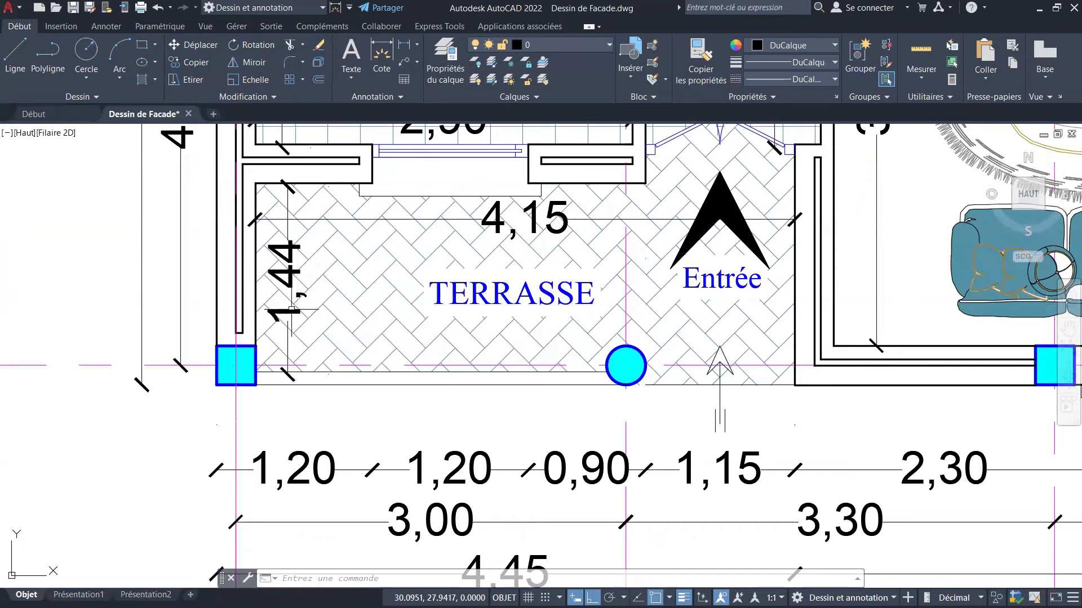
pyautogui.scroll(-4, 303, 259)
pyautogui.scroll(-6, 303, 258)
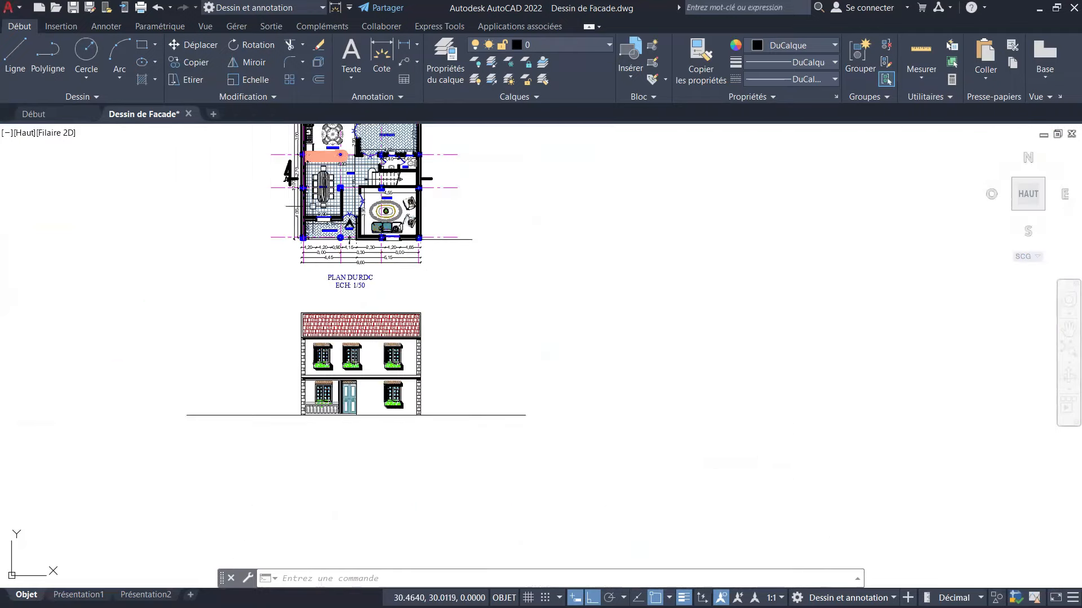
pyautogui.scroll(6, 312, 395)
pyautogui.scroll(-2, 277, 367)
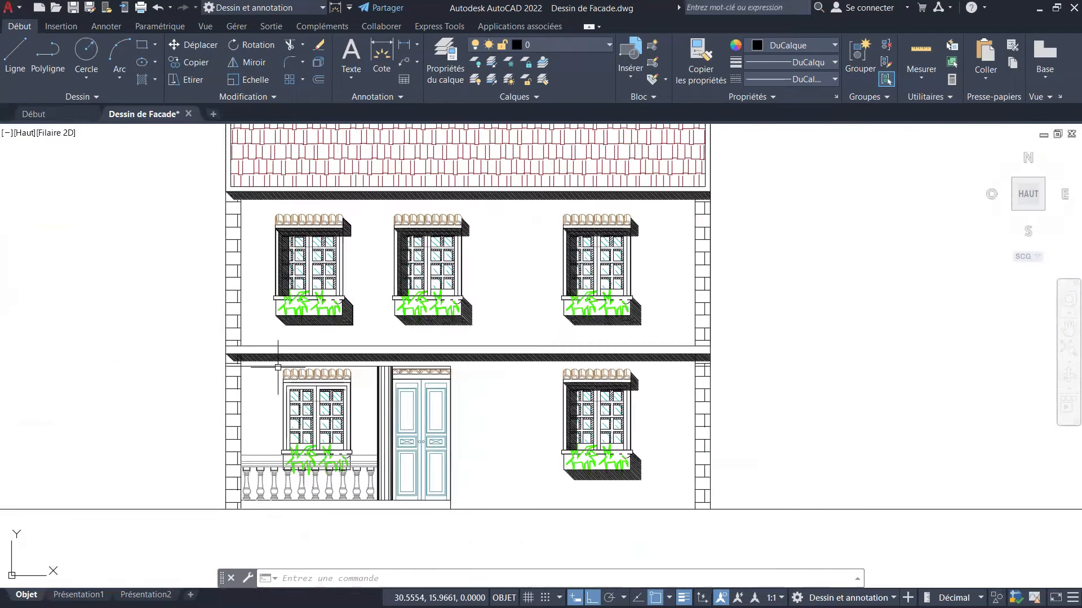
pyautogui.scroll(-4, 278, 368)
pyautogui.scroll(-4, 282, 277)
pyautogui.scroll(4, 276, 251)
pyautogui.scroll(4, 292, 328)
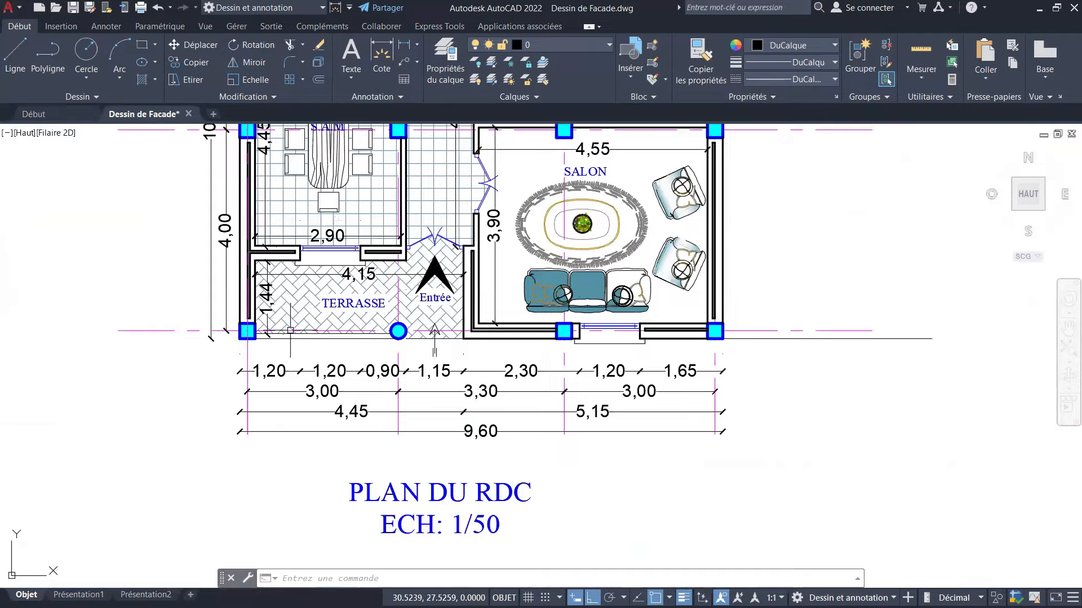
pyautogui.scroll(-4, 286, 235)
pyautogui.scroll(4, 296, 285)
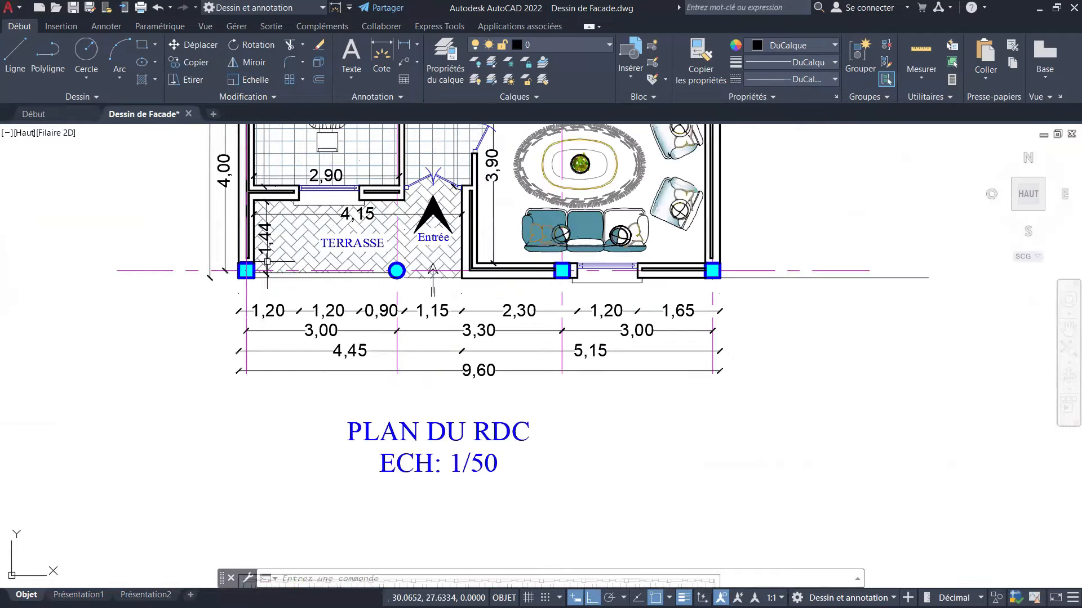
pyautogui.scroll(-4, 284, 237)
pyautogui.scroll(4, 279, 507)
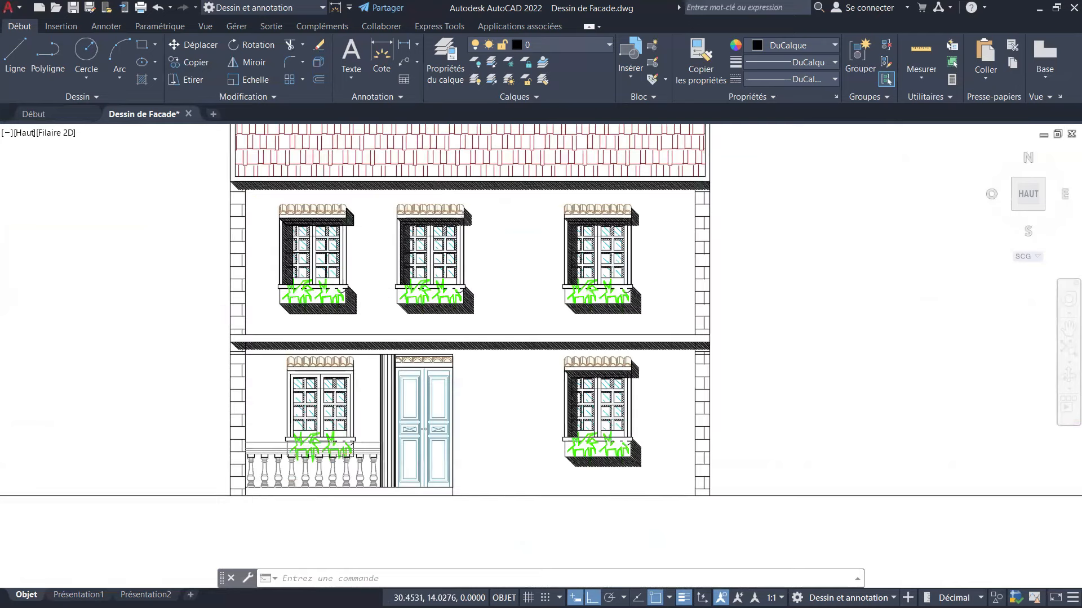
pyautogui.scroll(2, 280, 451)
pyautogui.click(189, 63)
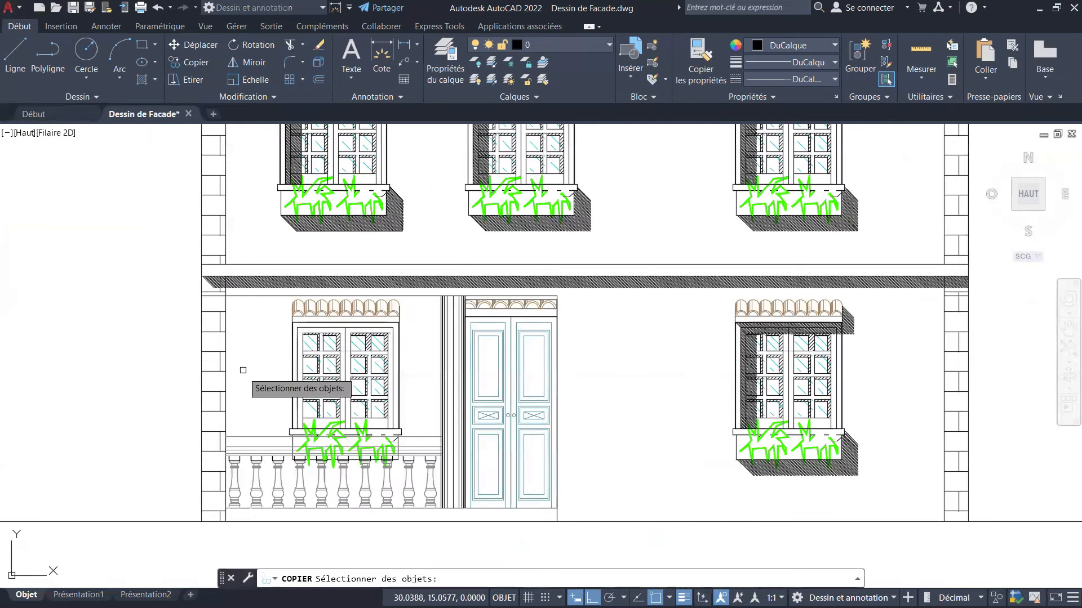
pyautogui.click(229, 406)
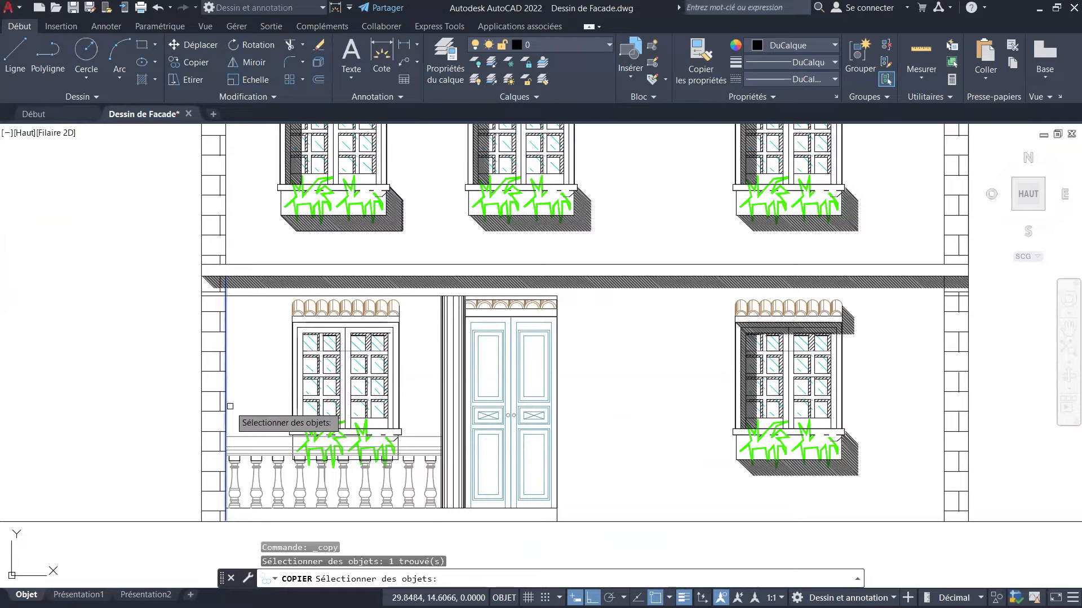
pyautogui.scroll(2, 230, 406)
pyautogui.scroll(-2, 242, 394)
pyautogui.scroll(-5, 247, 391)
pyautogui.scroll(3, 248, 297)
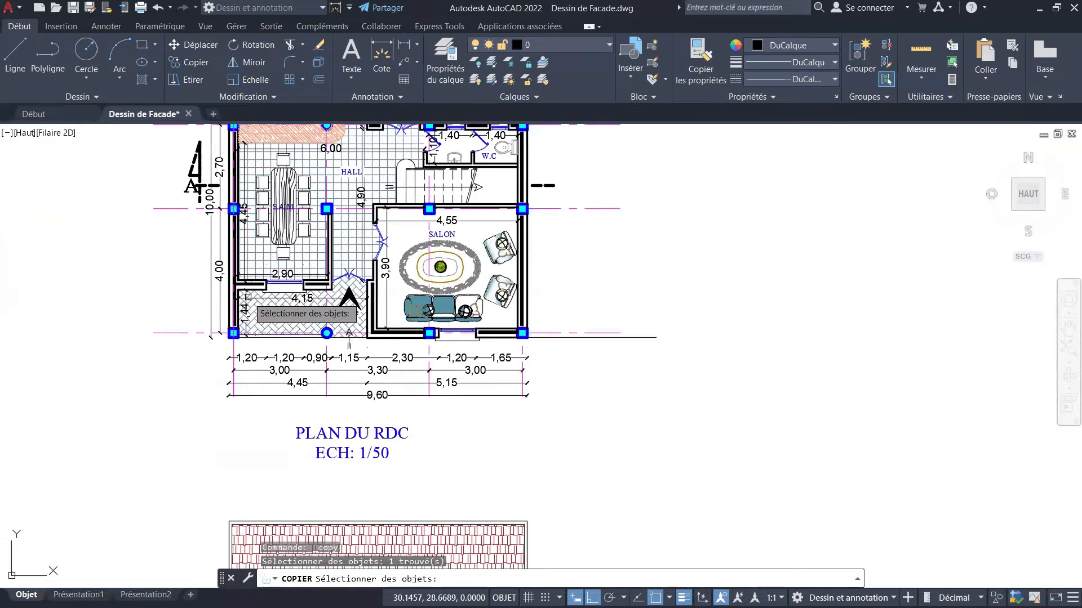
pyautogui.scroll(5, 239, 315)
pyautogui.scroll(-4, 265, 338)
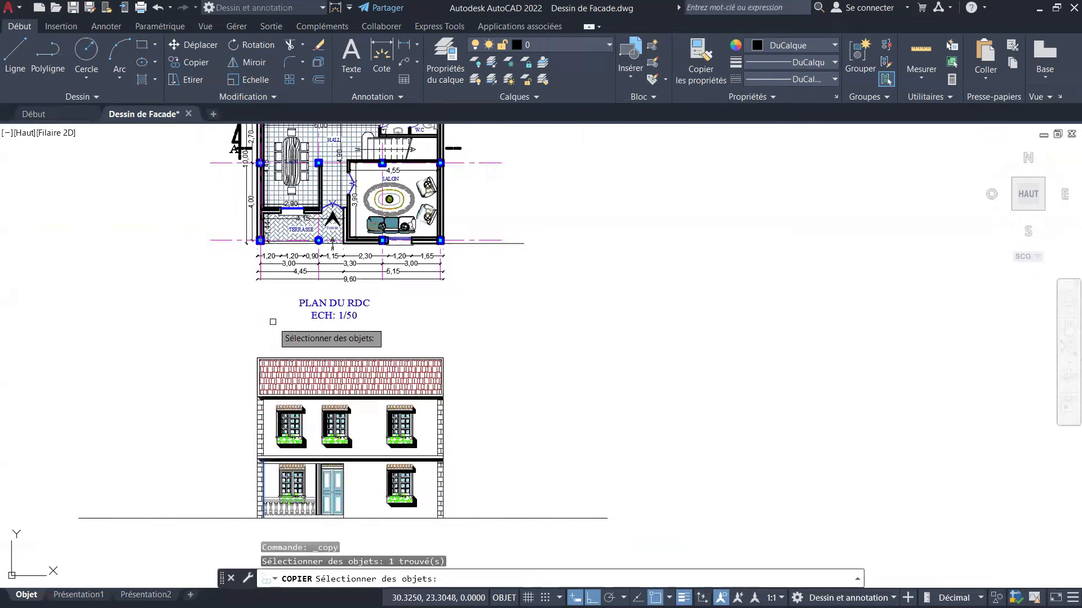
pyautogui.scroll(2, 243, 413)
pyautogui.scroll(5, 250, 415)
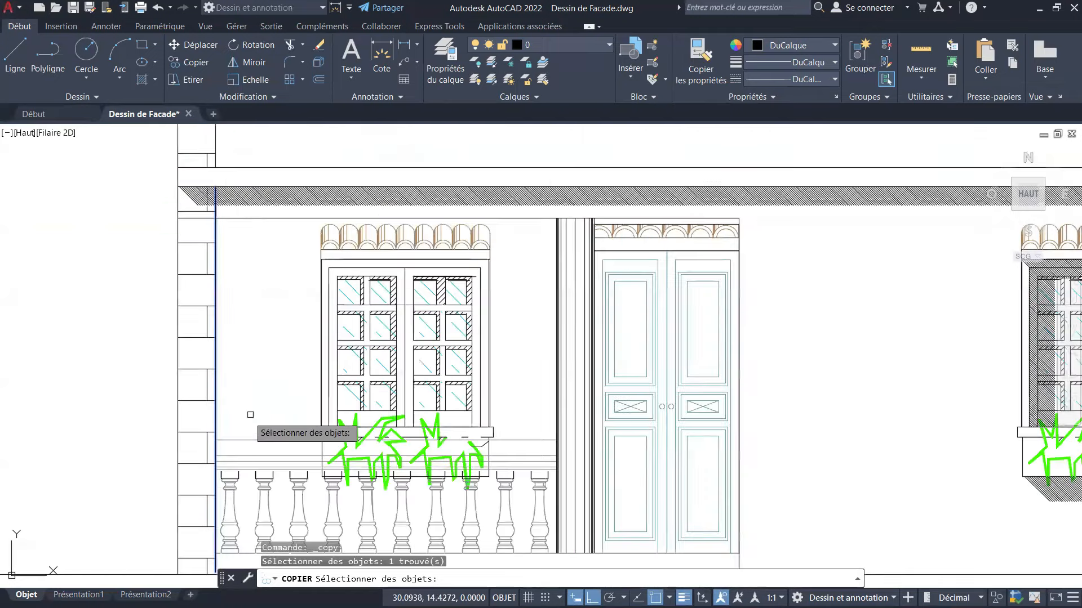
pyautogui.press('Return')
pyautogui.click(215, 418)
pyautogui.scroll(-5, 290, 417)
pyautogui.scroll(1, 371, 395)
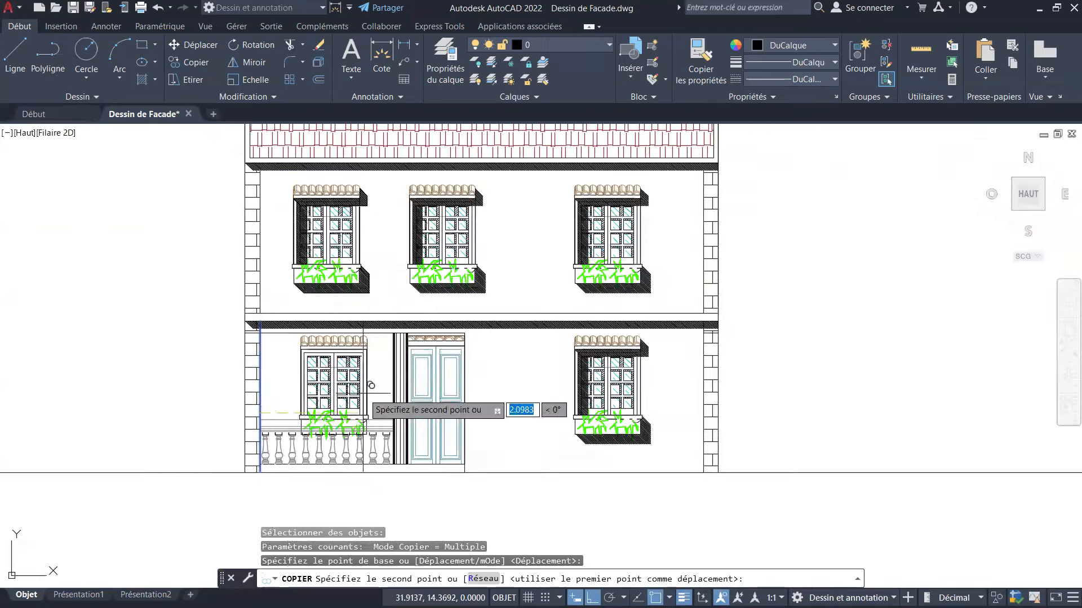
pyautogui.scroll(2, 371, 385)
pyautogui.scroll(2, 379, 384)
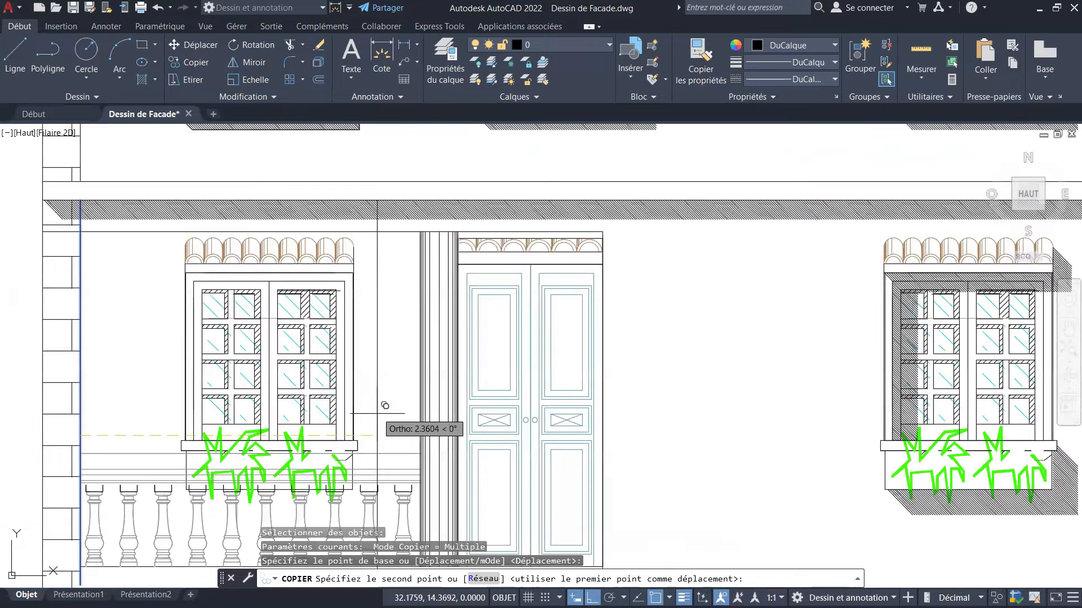
pyautogui.scroll(-4, 384, 405)
pyautogui.press('Escape')
pyautogui.press('Escape')
pyautogui.press('Escape')
# Draw a 45° line about 22.62 long across the ground-floor plan from the lower inner corner of the terrace's left square column.
pyautogui.scroll(-4, 360, 411)
pyautogui.scroll(-2, 330, 248)
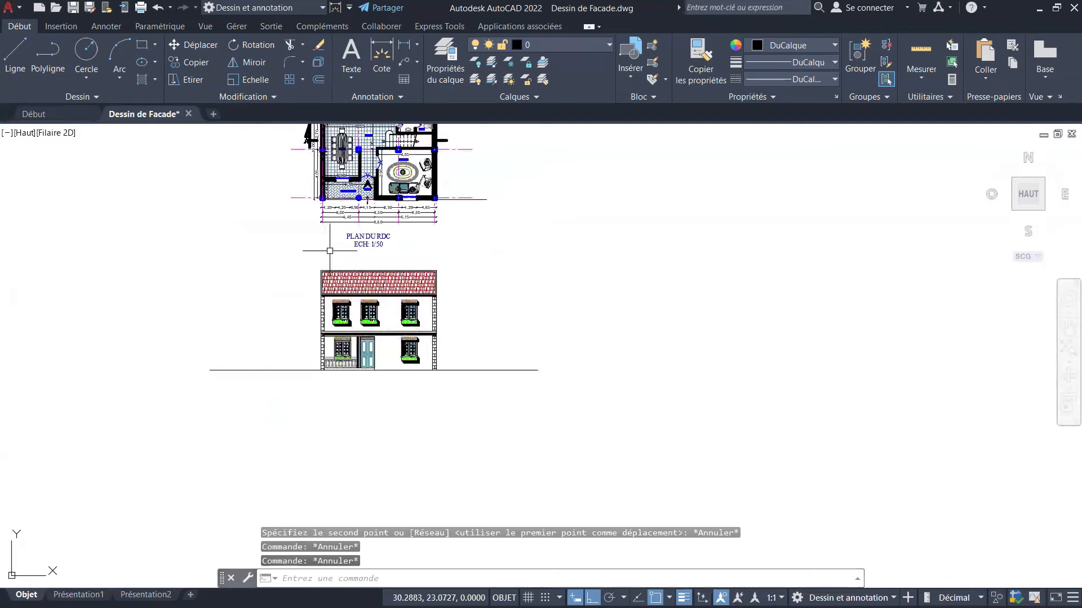
pyautogui.moveTo(330, 251); pyautogui.dragTo(328, 293, button='middle')
pyautogui.scroll(4, 339, 189)
pyautogui.scroll(4, 349, 268)
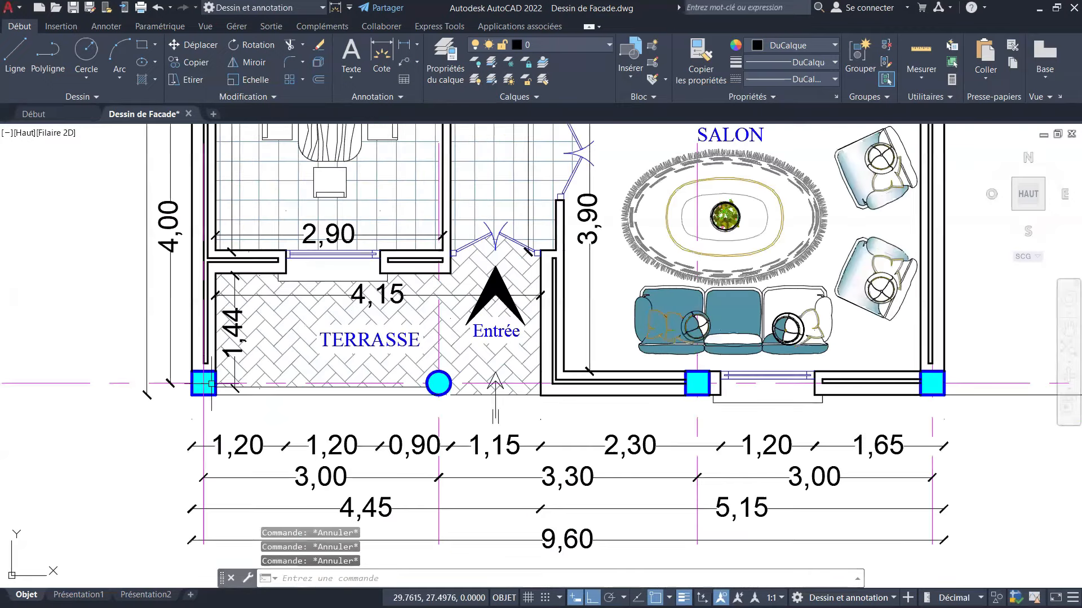
pyautogui.scroll(2, 212, 385)
pyautogui.click(11, 57)
pyautogui.scroll(-6, 303, 240)
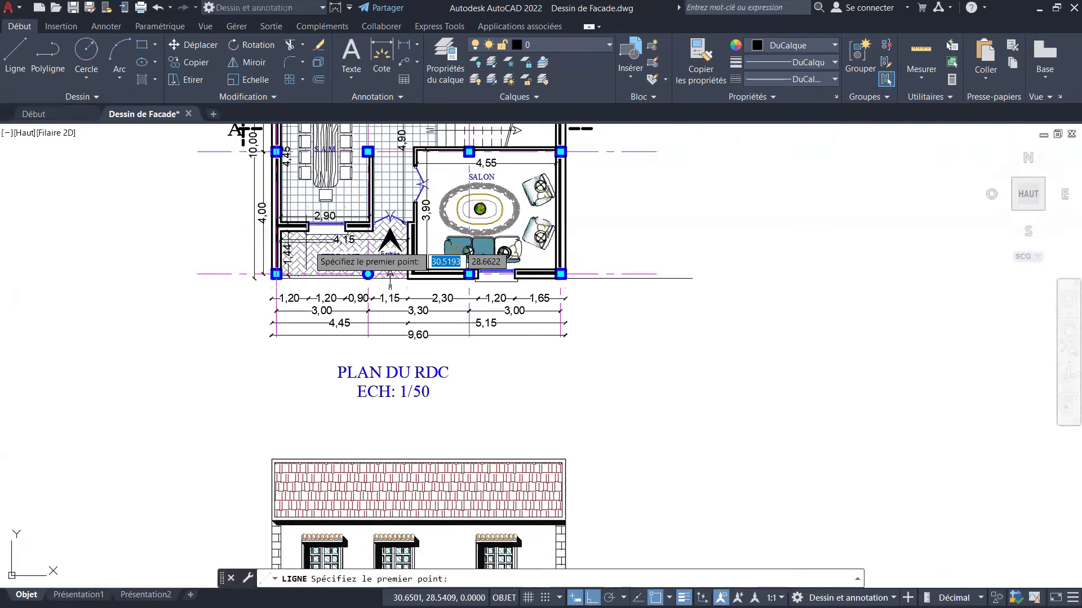
pyautogui.scroll(6, 302, 277)
pyautogui.click(196, 258)
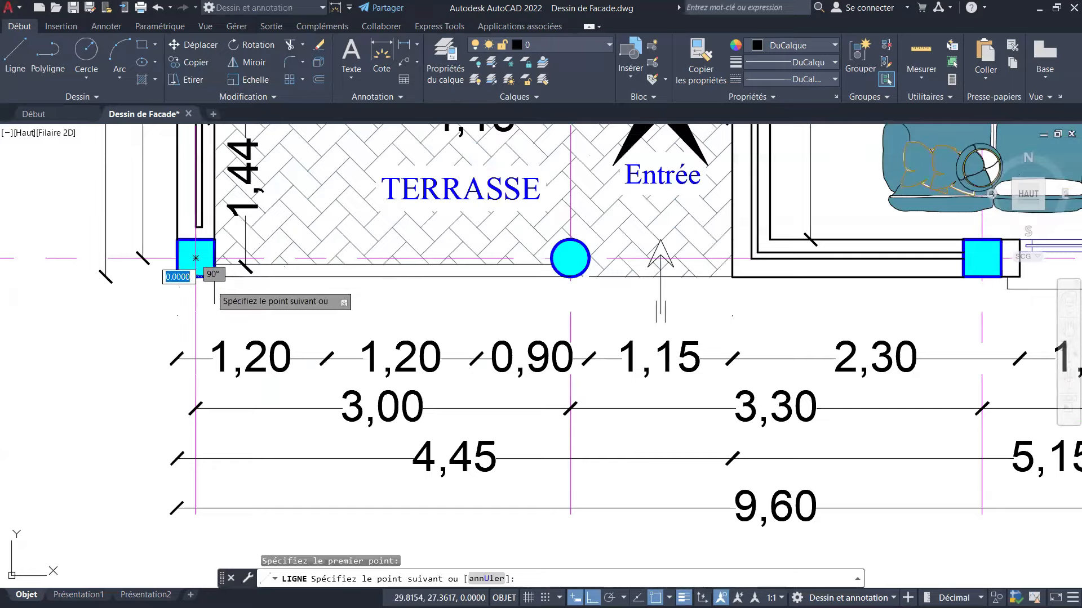
pyautogui.scroll(-10, 195, 264)
pyautogui.scroll(5, 349, 315)
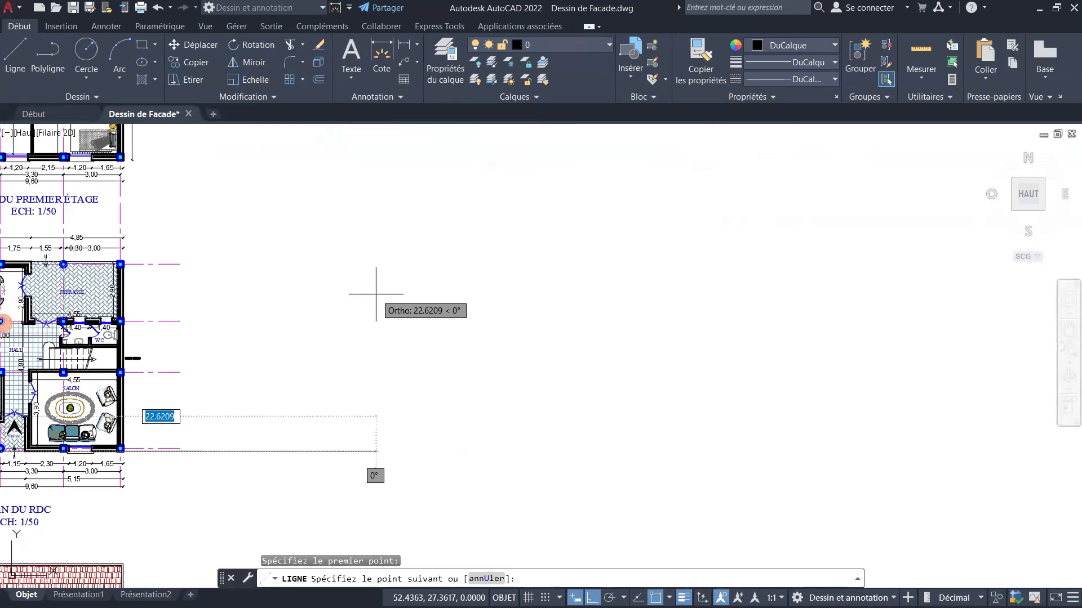
pyautogui.press('Tab')
pyautogui.write('45')
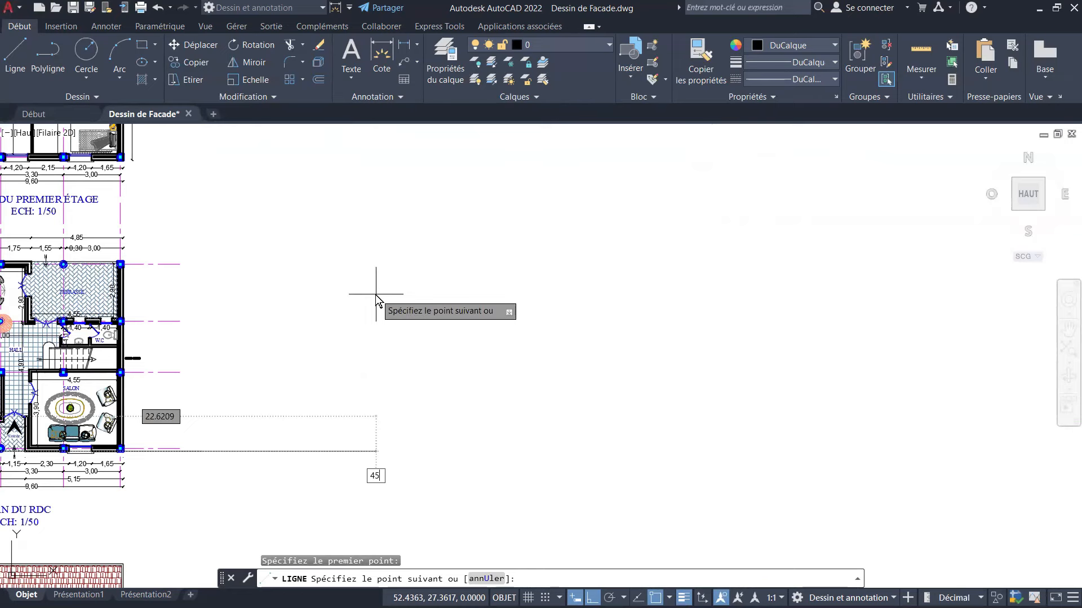
pyautogui.press('Return')
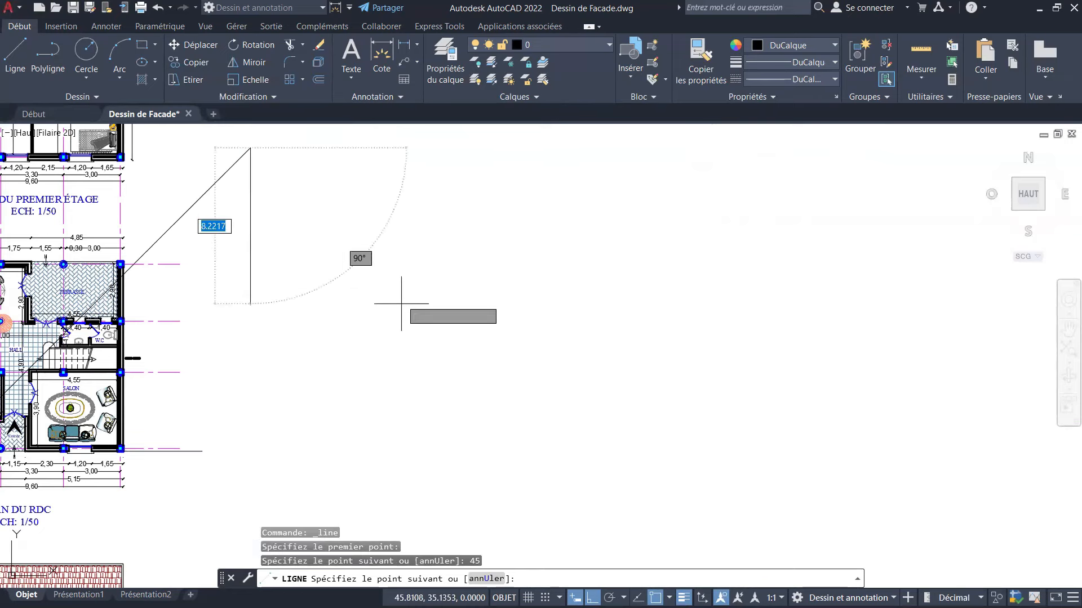
pyautogui.press('Escape')
pyautogui.press('Escape')
pyautogui.scroll(-5, 404, 299)
pyautogui.scroll(6, 406, 309)
pyautogui.scroll(6, 343, 310)
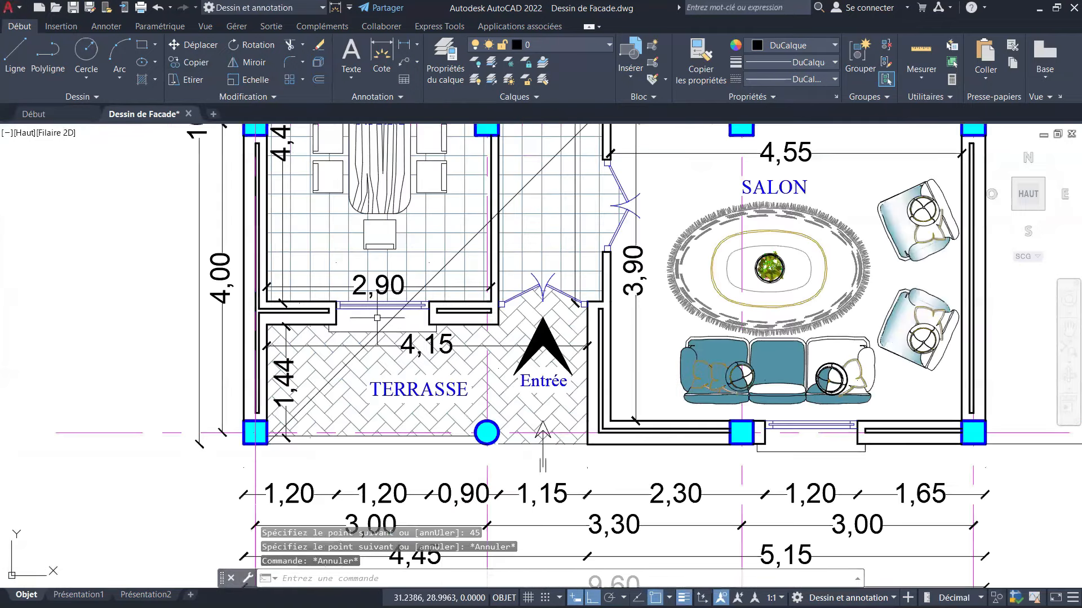
pyautogui.press('Escape')
pyautogui.press('Escape')
# Draw a vertical projection line from where the 45° line crosses the terrace window's outer edge to below the façade's ground line.
pyautogui.scroll(4, 377, 317)
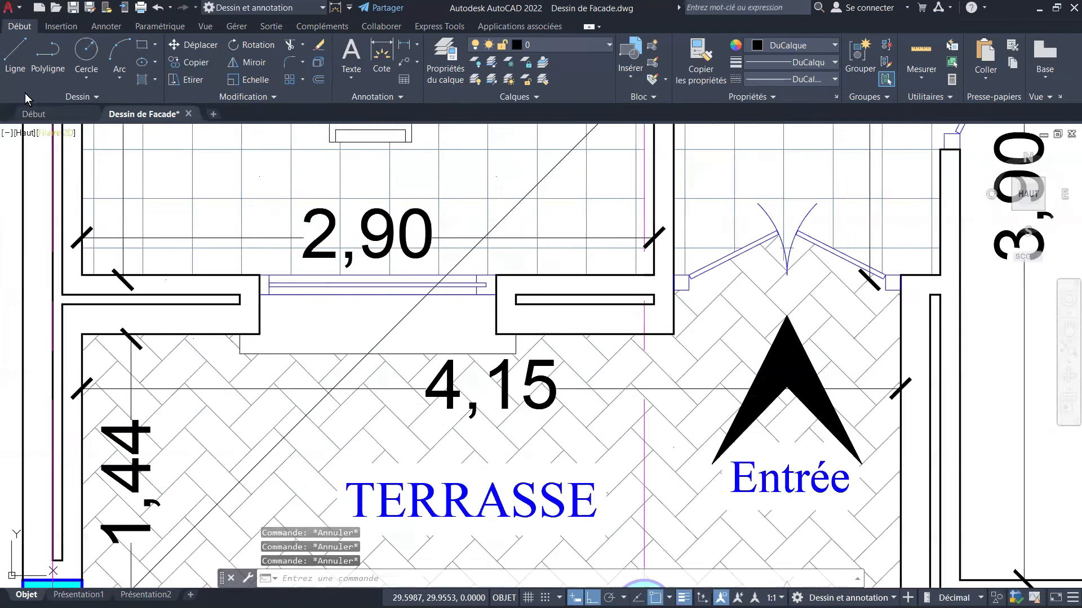
pyautogui.click(15, 57)
pyautogui.scroll(-10, 388, 264)
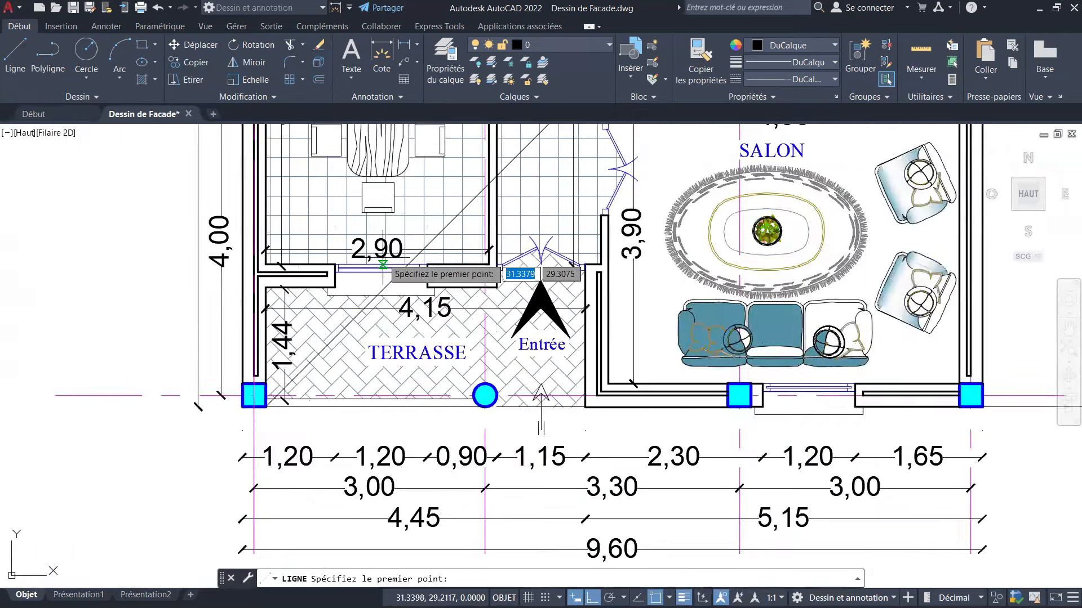
pyautogui.scroll(5, 377, 237)
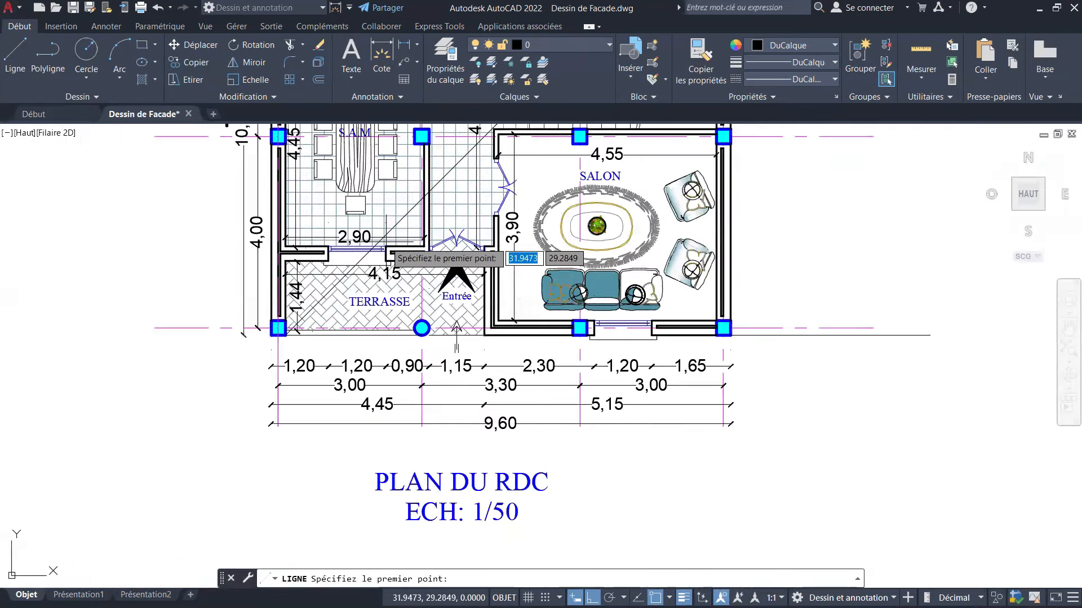
pyautogui.scroll(-5, 388, 254)
pyautogui.scroll(3, 363, 479)
pyautogui.scroll(5, 363, 486)
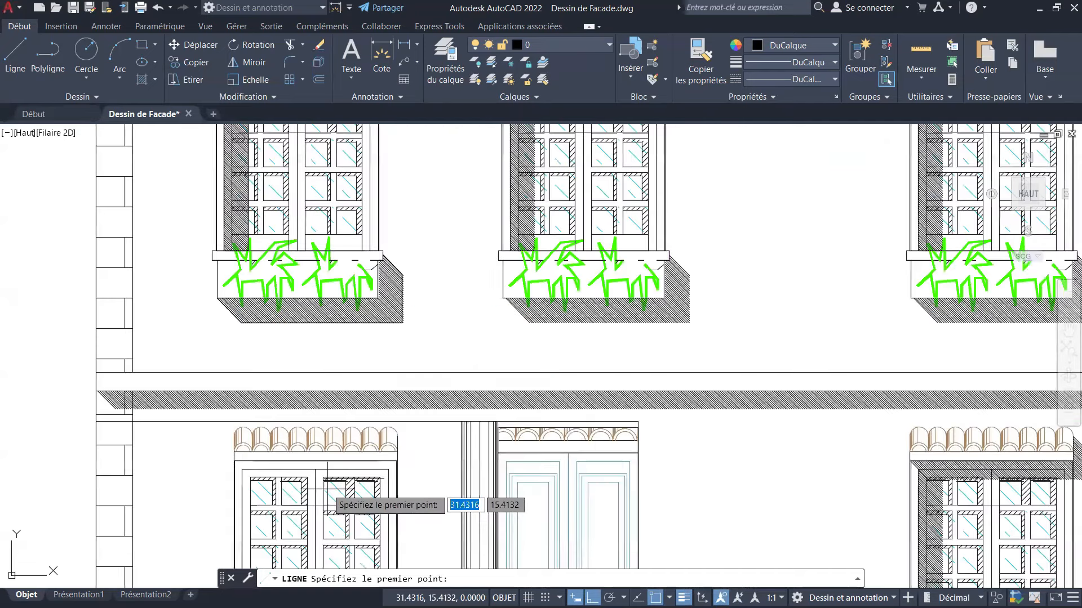
pyautogui.scroll(-5, 327, 483)
pyautogui.scroll(8, 330, 270)
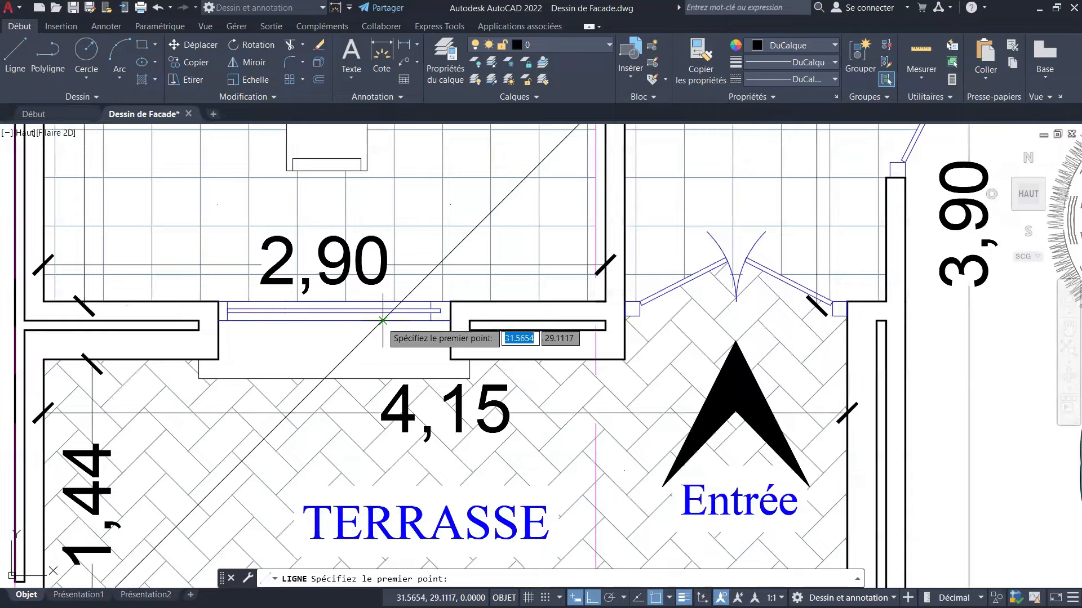
pyautogui.scroll(-2, 381, 319)
pyautogui.scroll(4, 381, 319)
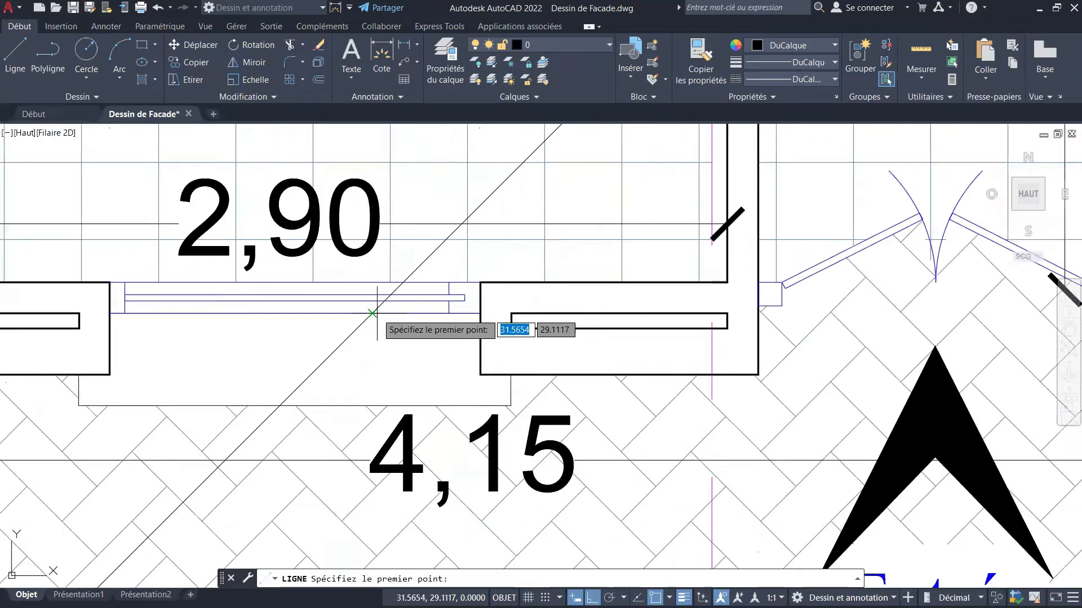
pyautogui.click(372, 312)
pyautogui.scroll(-4, 373, 226)
pyautogui.scroll(-10, 373, 226)
pyautogui.scroll(6, 373, 281)
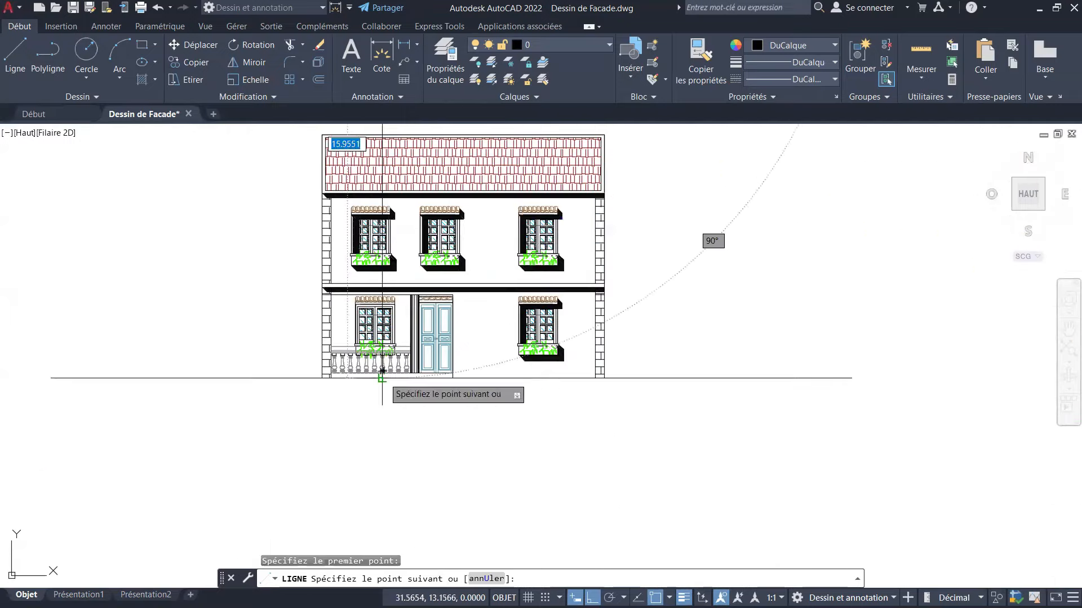
pyautogui.click(381, 452)
pyautogui.press('Escape')
pyautogui.scroll(4, 383, 302)
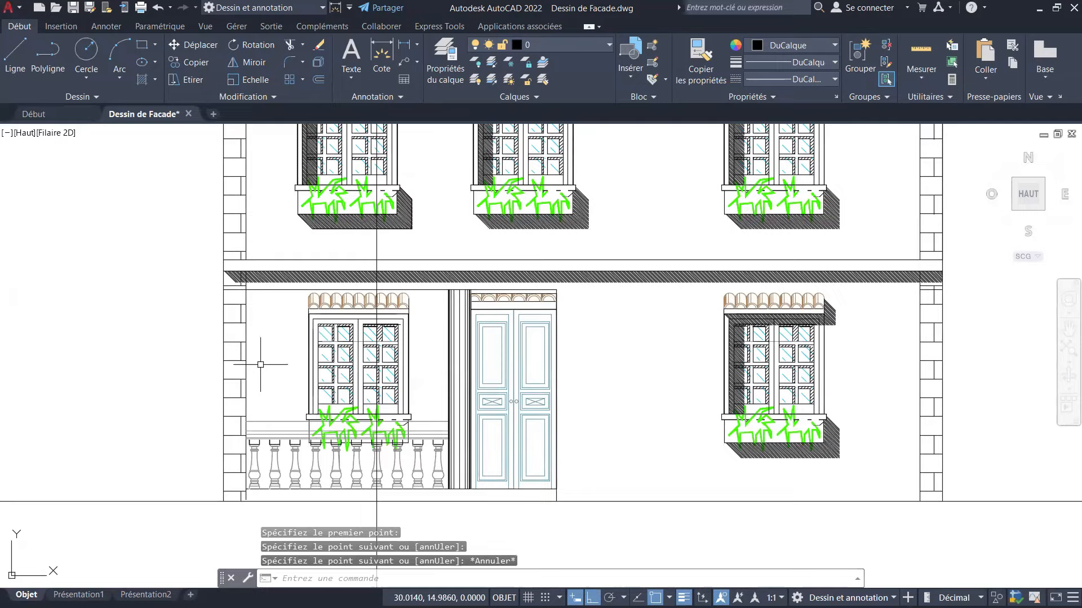
# Compare the 45° and vertical projection lines at the terrace window on the ground-floor plan with the recessed window on the façade.
pyautogui.scroll(-3, 308, 340)
pyautogui.scroll(3, 327, 366)
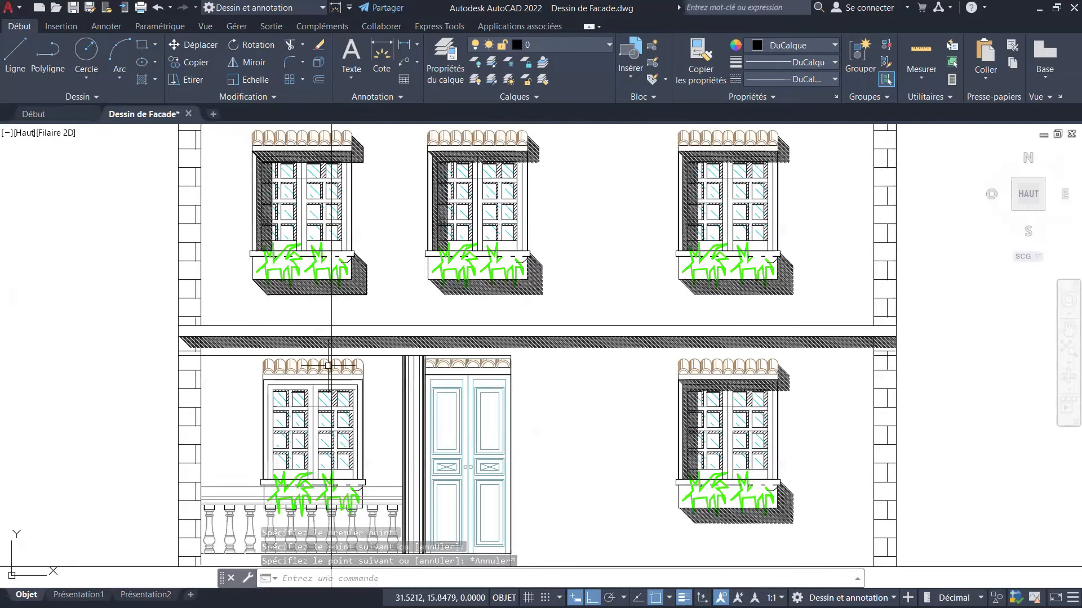
pyautogui.moveTo(262, 355); pyautogui.dragTo(274, 373, button='middle')
pyautogui.scroll(-5, 274, 372)
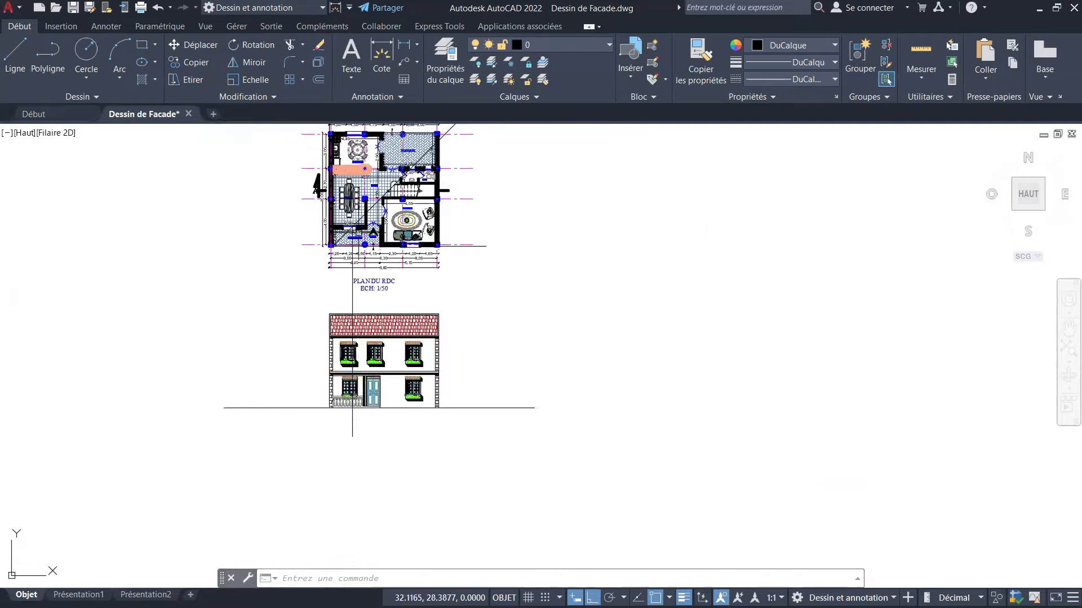
pyautogui.scroll(3, 355, 232)
pyautogui.scroll(3, 355, 232)
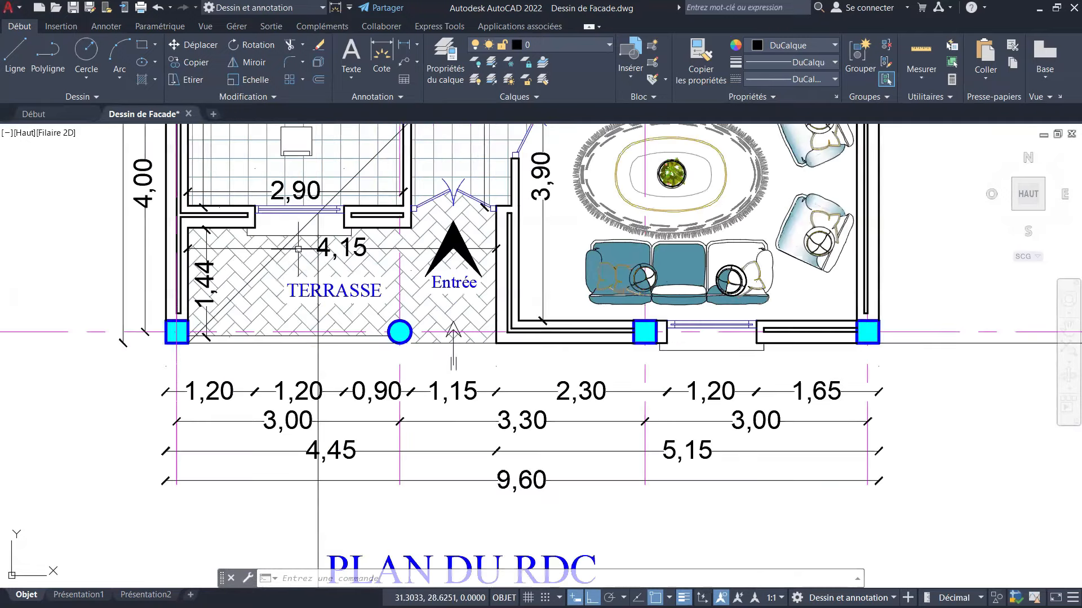
pyautogui.scroll(2, 211, 241)
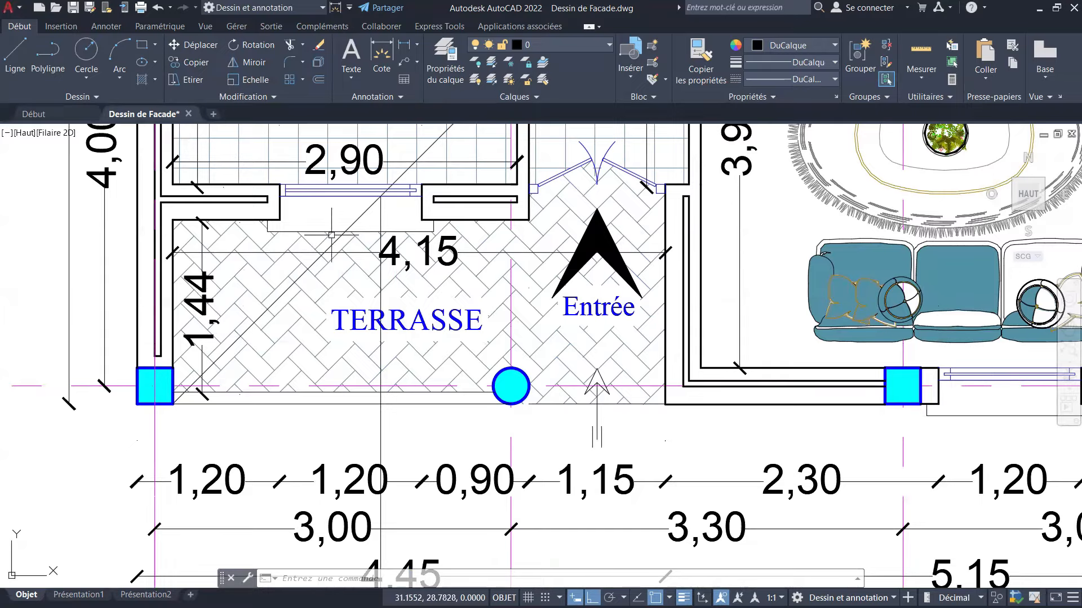
pyautogui.scroll(-3, 312, 214)
pyautogui.scroll(-2, 295, 193)
pyautogui.scroll(5, 315, 282)
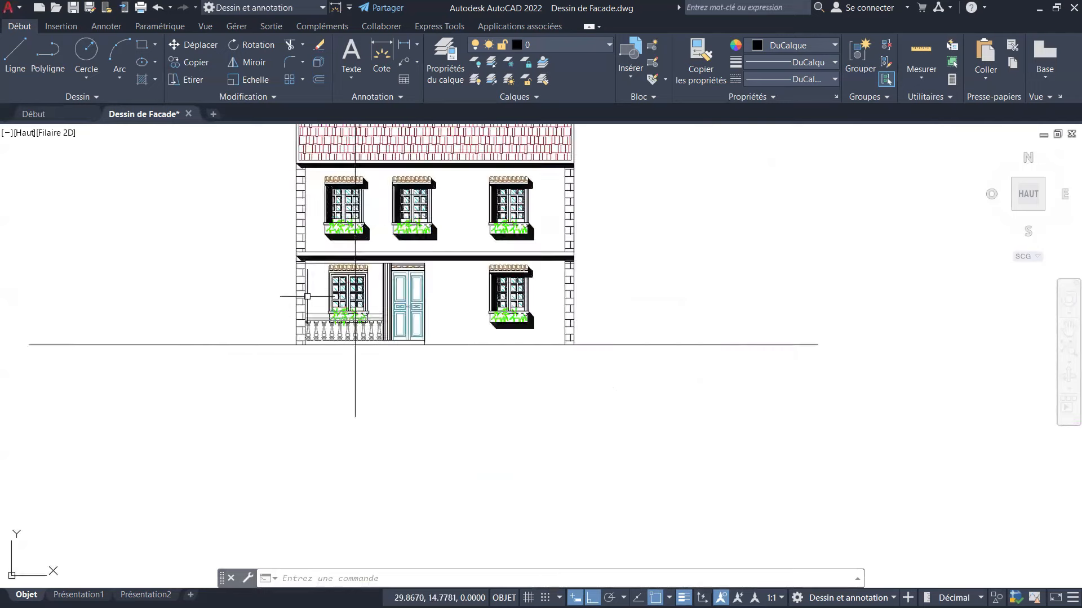
pyautogui.press('Escape')
pyautogui.press('Escape')
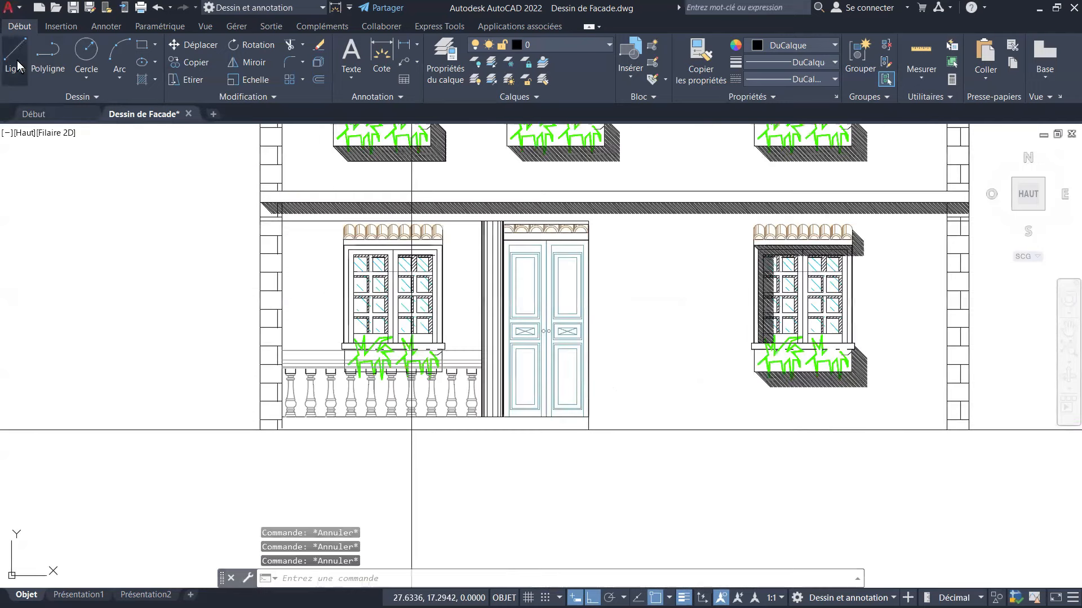
pyautogui.click(15, 56)
pyautogui.scroll(2, 446, 200)
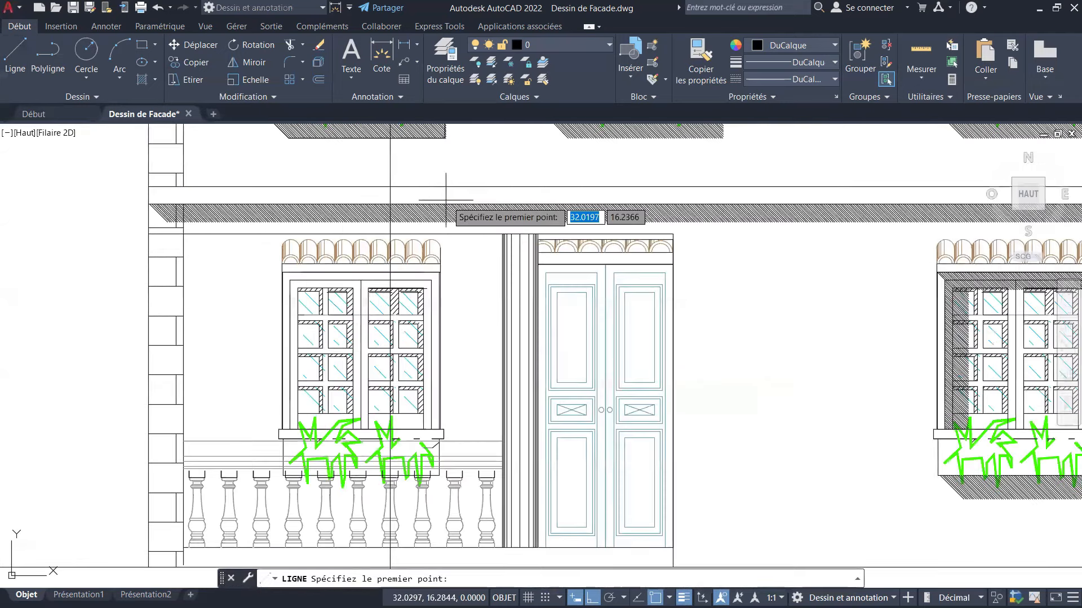
pyautogui.scroll(-5, 446, 200)
pyautogui.scroll(3, 370, 209)
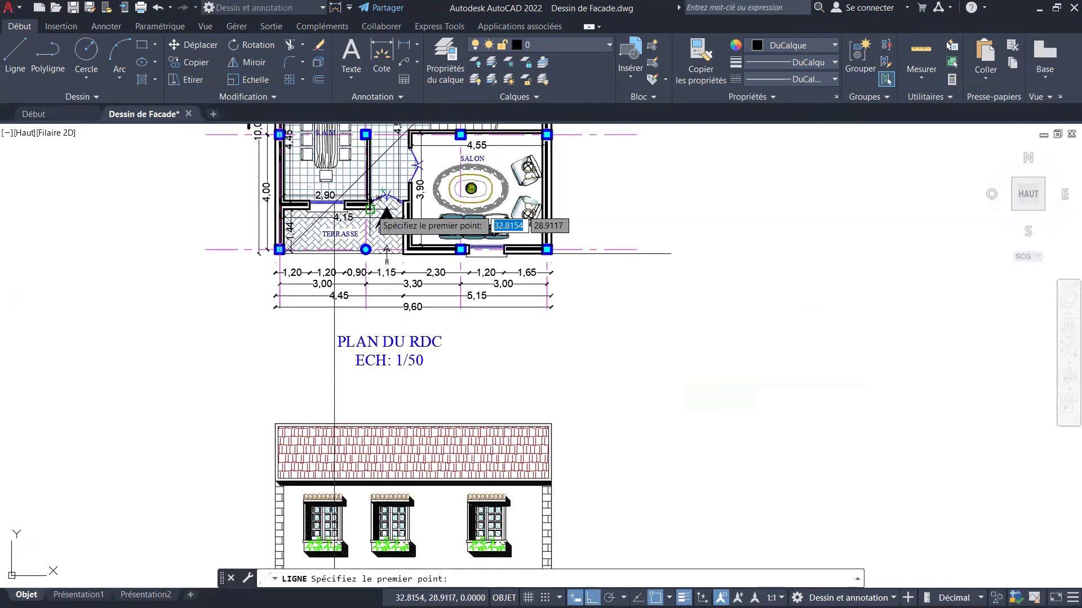
pyautogui.scroll(1, 370, 209)
pyautogui.scroll(-2, 361, 207)
pyautogui.scroll(1, 348, 206)
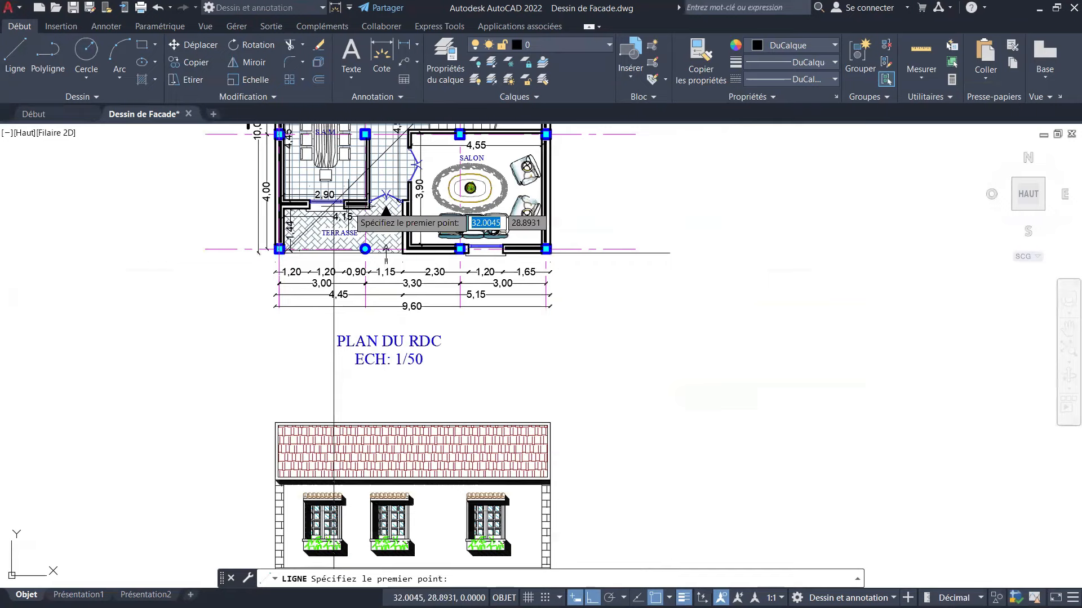
pyautogui.scroll(-2, 349, 210)
pyautogui.scroll(5, 354, 302)
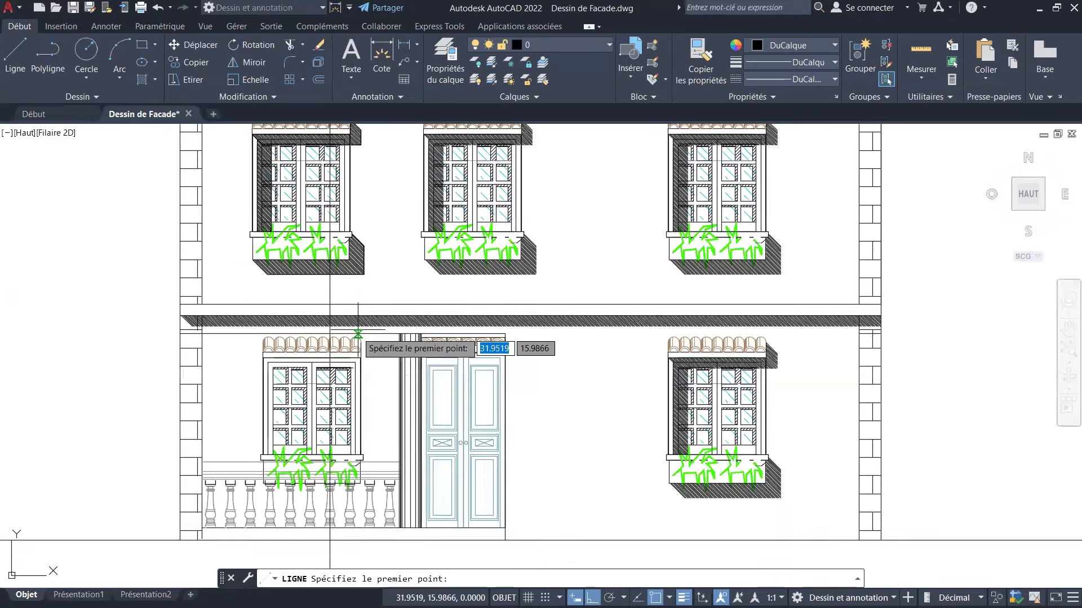
pyautogui.press('Escape')
pyautogui.press('Escape')
pyautogui.press('Escape')
# Copy the lower edge line of the façade's floor band 1.54 straight down, across the ground-floor windows and door.
pyautogui.moveTo(367, 316); pyautogui.dragTo(387, 277, button='middle')
pyautogui.scroll(2, 334, 272)
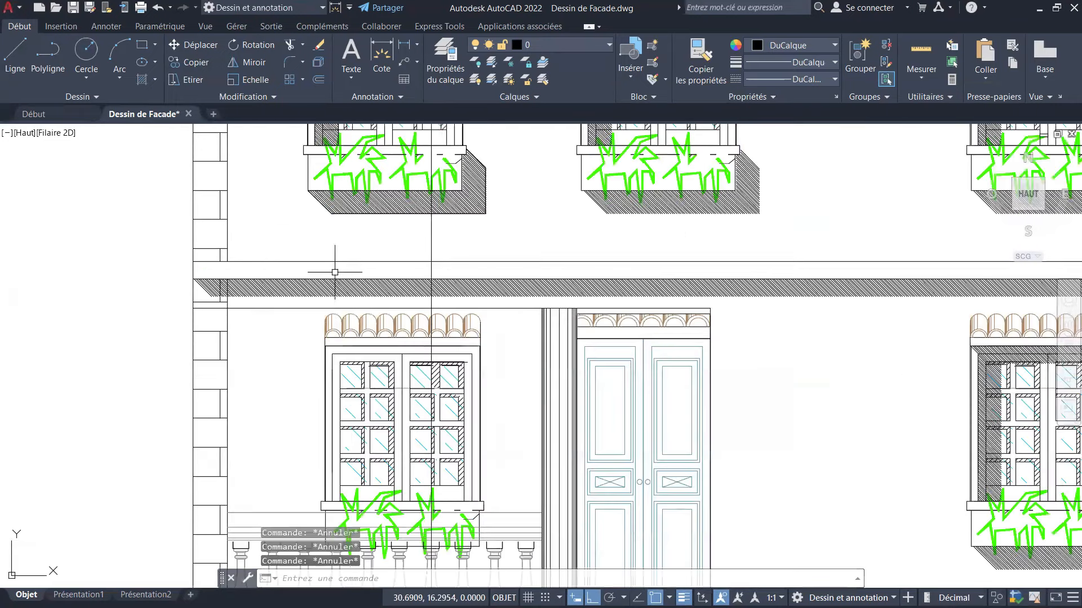
pyautogui.click(186, 62)
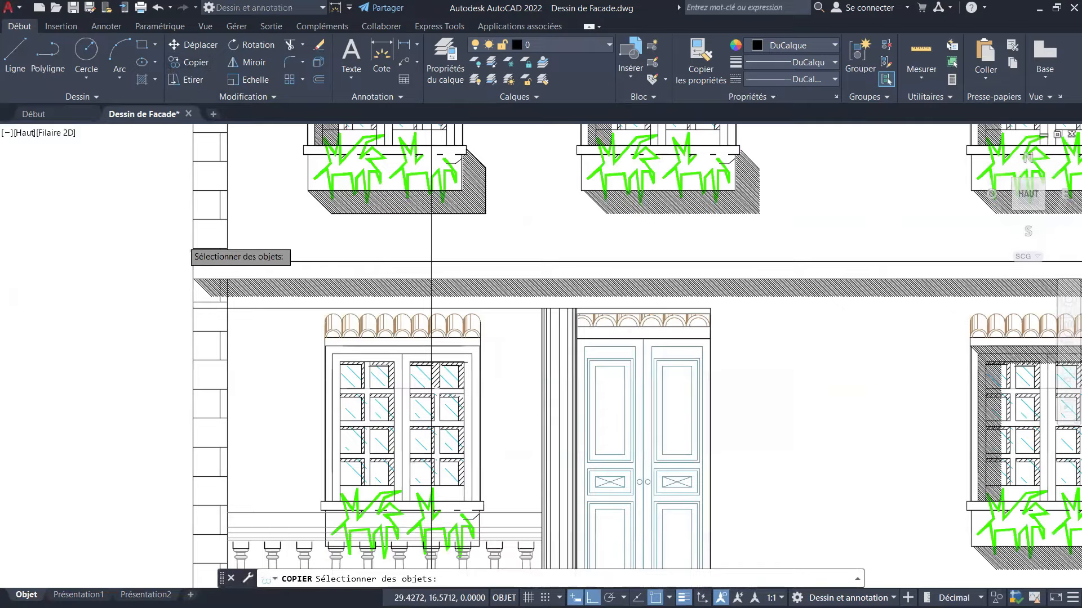
pyautogui.scroll(2, 186, 256)
pyautogui.scroll(10, 186, 256)
pyautogui.click(120, 307)
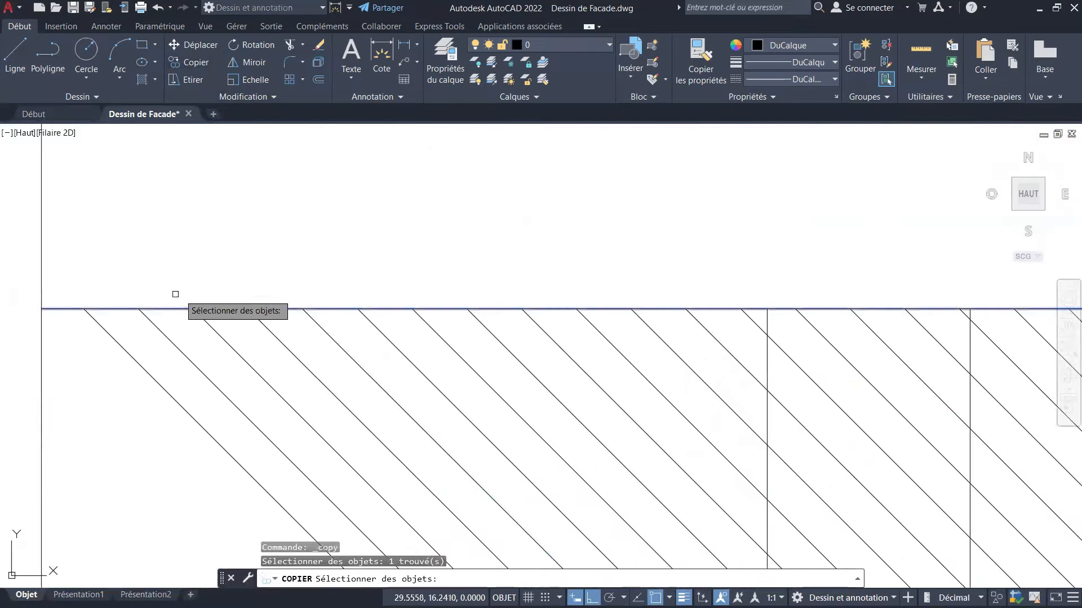
pyautogui.scroll(-4, 169, 309)
pyautogui.press('Return')
pyautogui.click(158, 310)
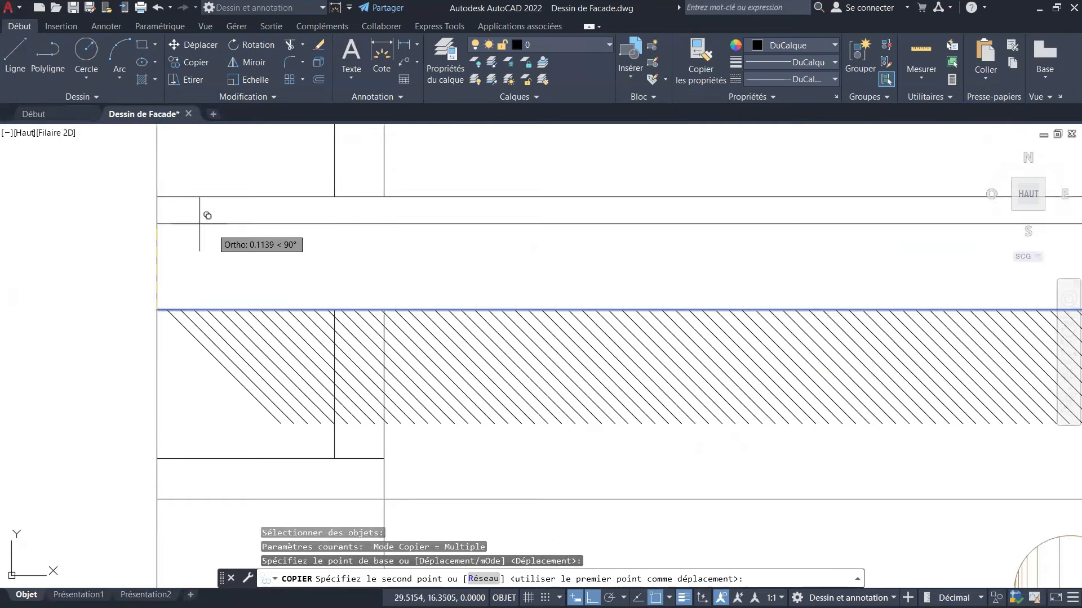
pyautogui.scroll(-8, 211, 217)
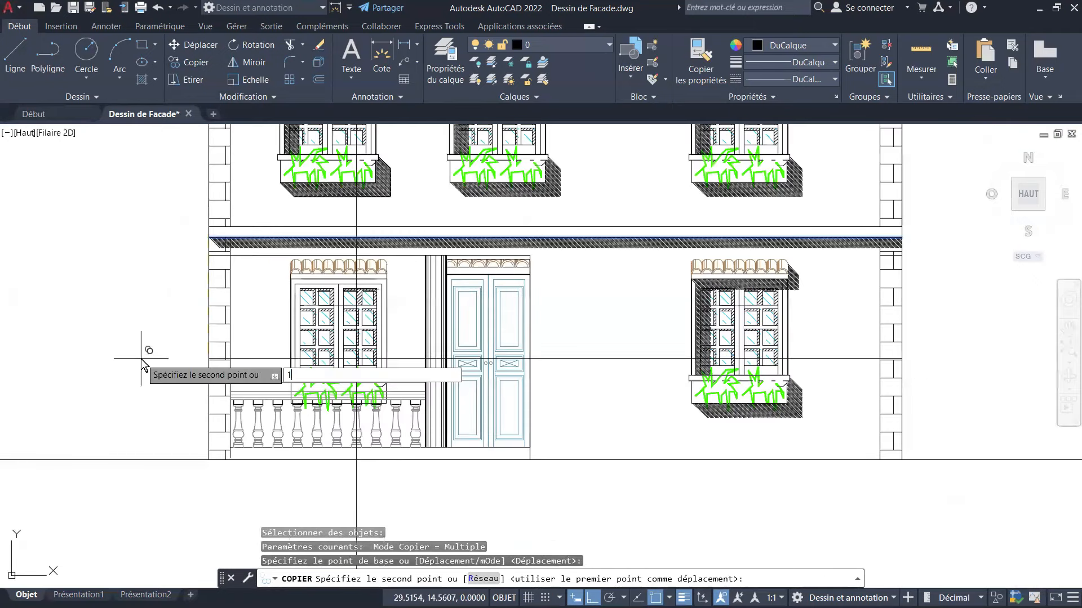
pyautogui.write('1.54')
pyautogui.press('Return')
pyautogui.press('Escape')
pyautogui.press('Escape')
pyautogui.press('Escape')
pyautogui.press('Escape')
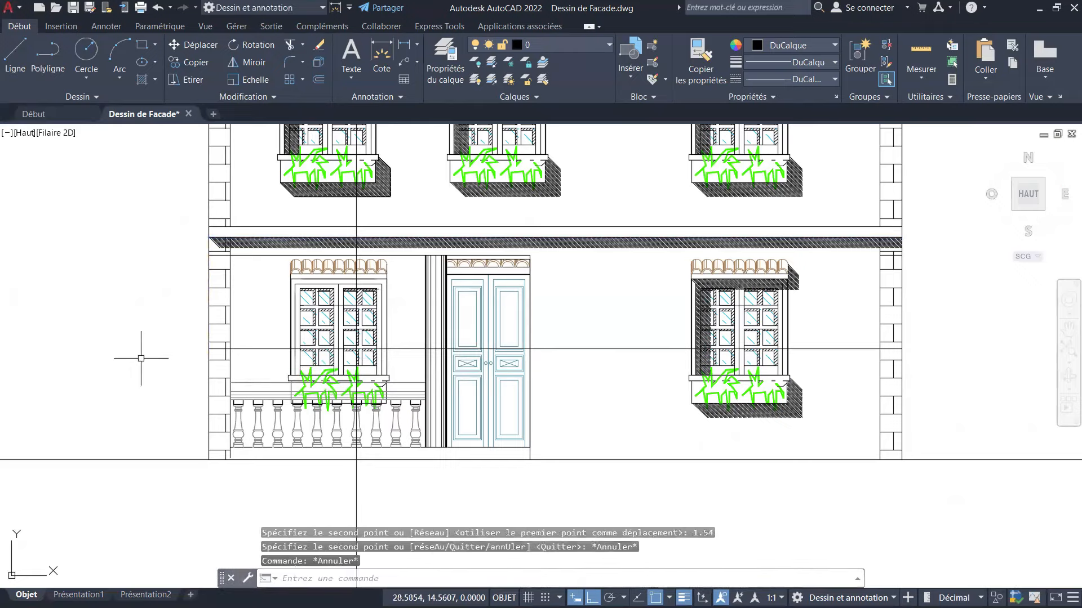
# Draw a polyline along the terrace opening's top edge, from its right corner above the door to the inner edge of the left quoins.
pyautogui.scroll(2, 329, 317)
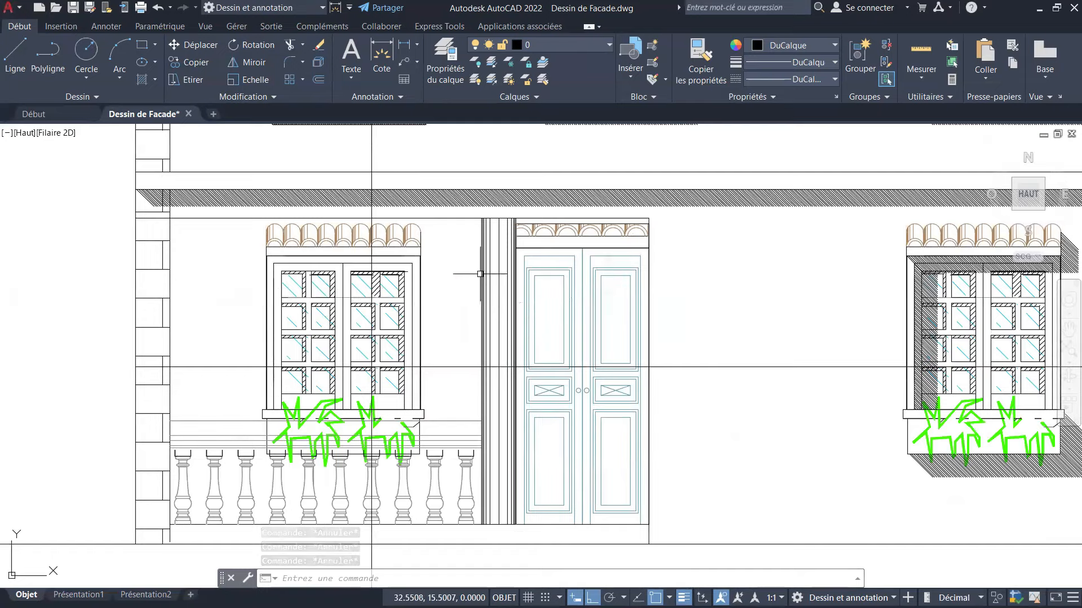
pyautogui.scroll(-4, 449, 294)
pyautogui.scroll(4, 450, 339)
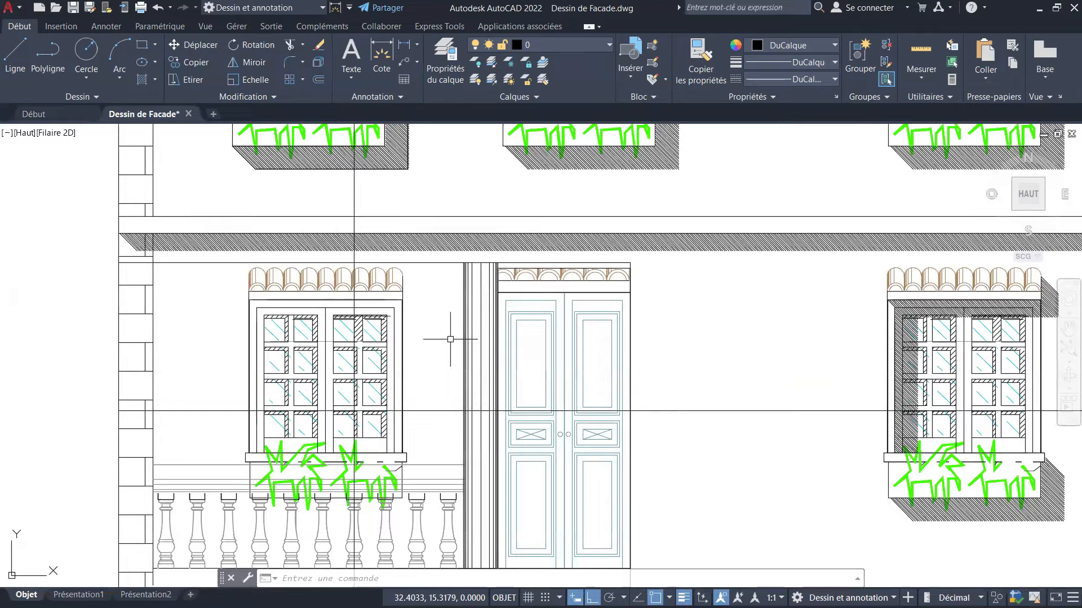
pyautogui.scroll(2, 484, 318)
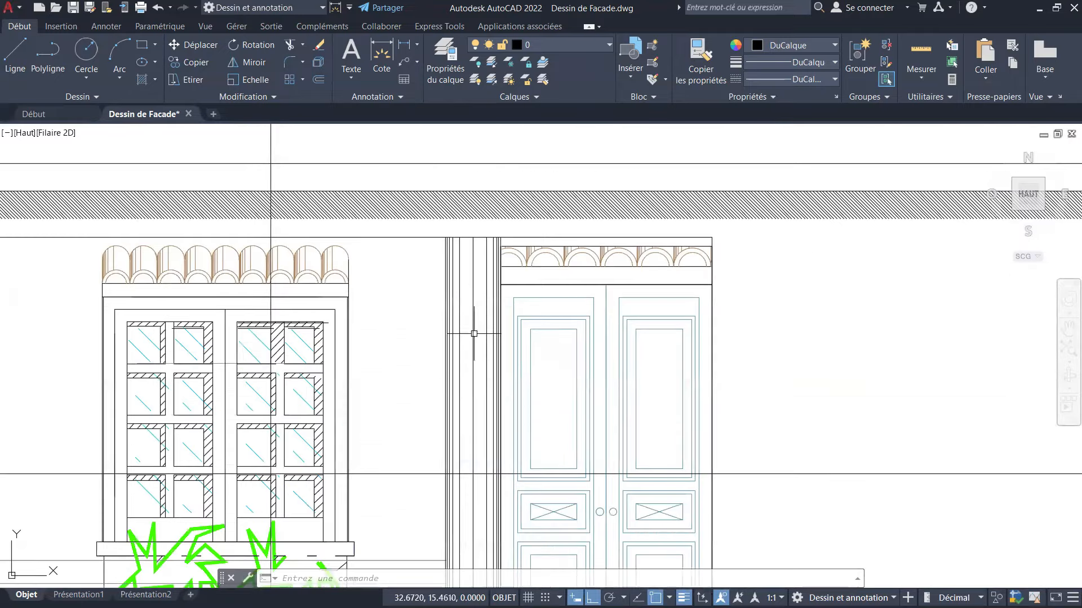
pyautogui.scroll(-2, 482, 336)
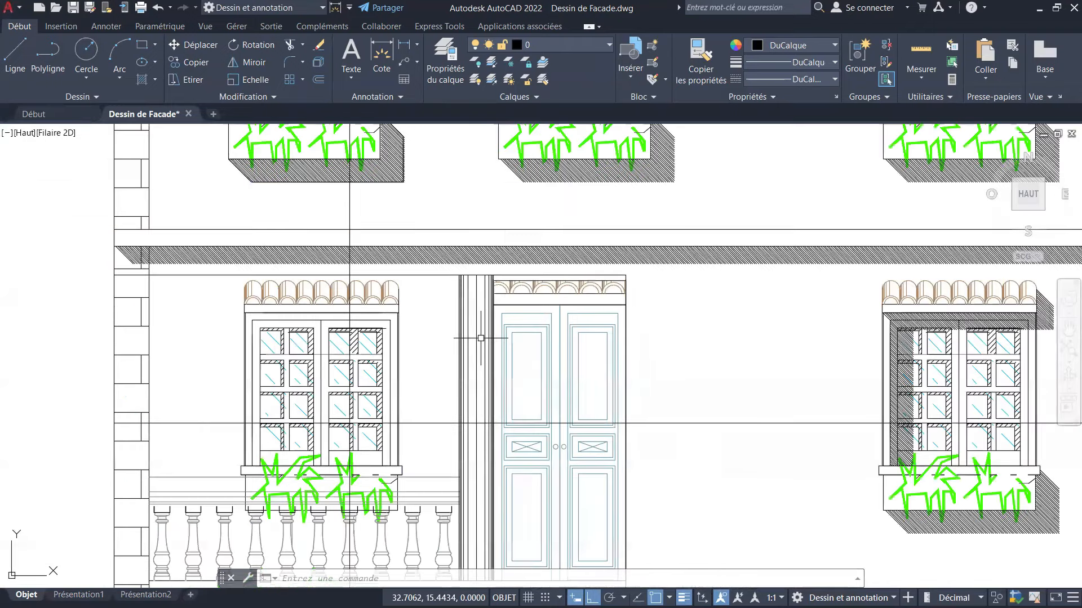
pyautogui.moveTo(481, 338); pyautogui.dragTo(481, 343, button='middle')
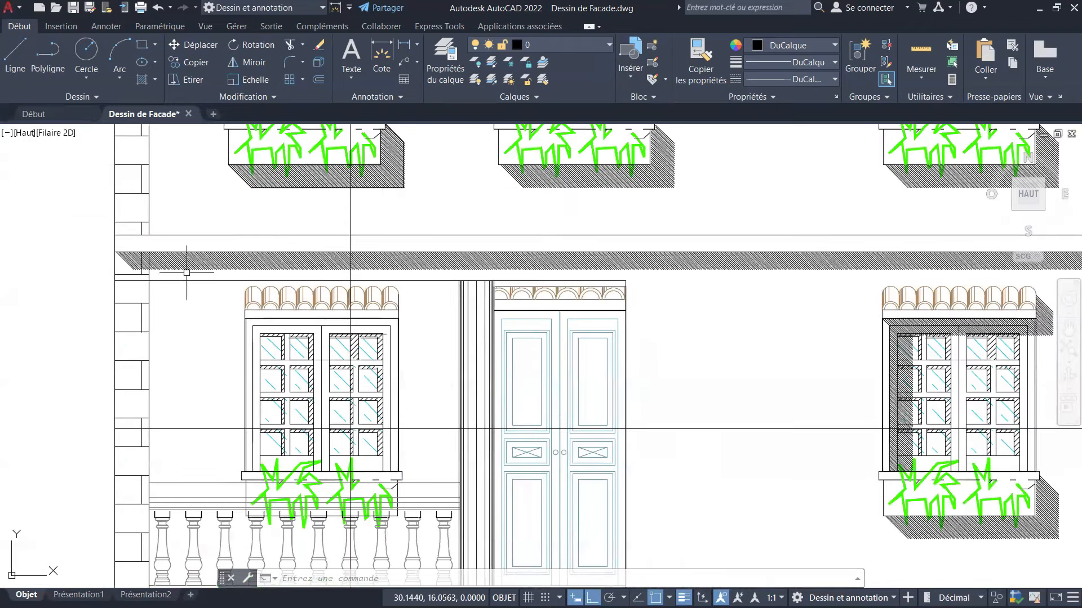
pyautogui.click(48, 57)
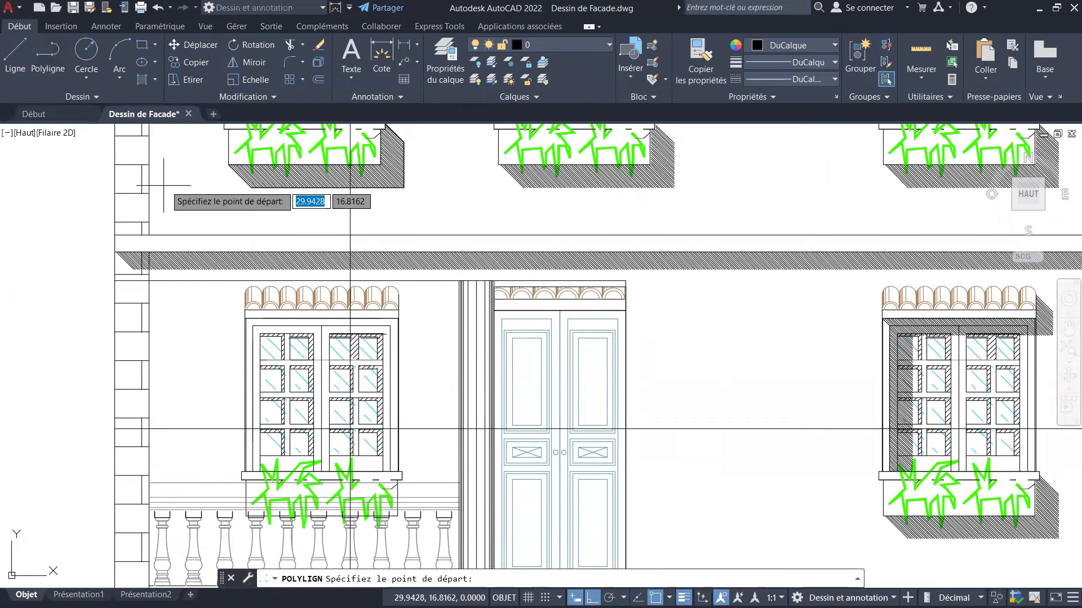
pyautogui.scroll(-3, 282, 282)
pyautogui.scroll(3, 445, 289)
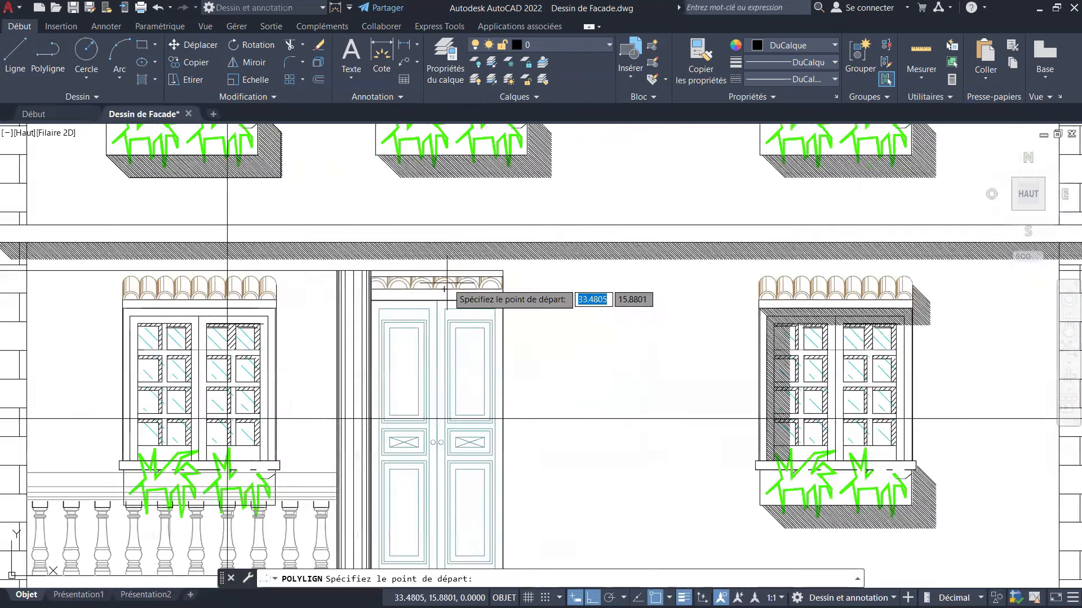
pyautogui.scroll(3, 445, 289)
pyautogui.click(479, 271)
pyautogui.scroll(-2, 473, 278)
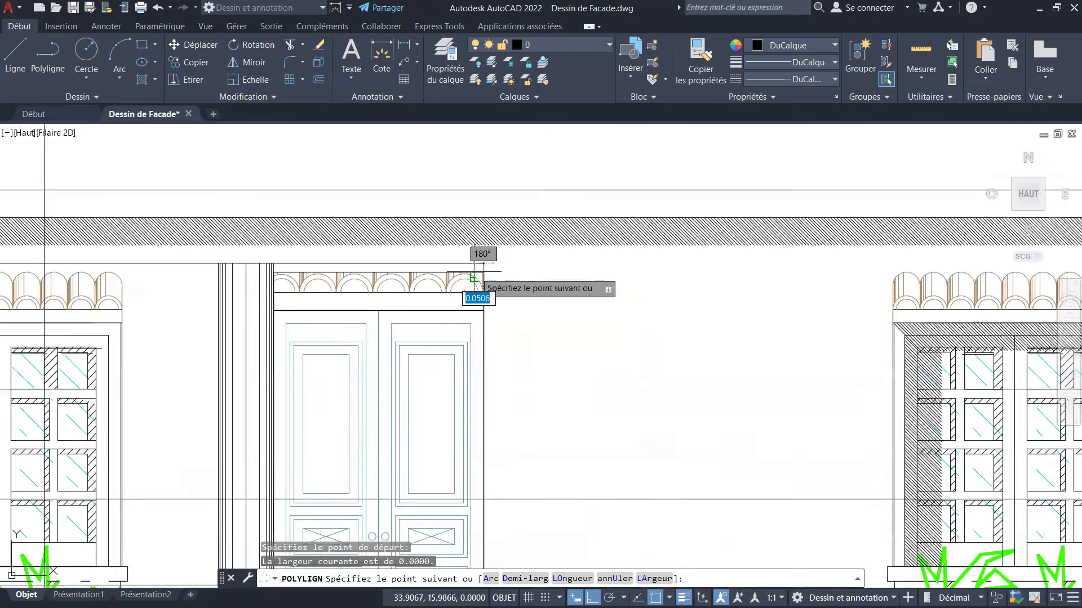
pyautogui.scroll(-3, 474, 273)
pyautogui.scroll(4, 467, 280)
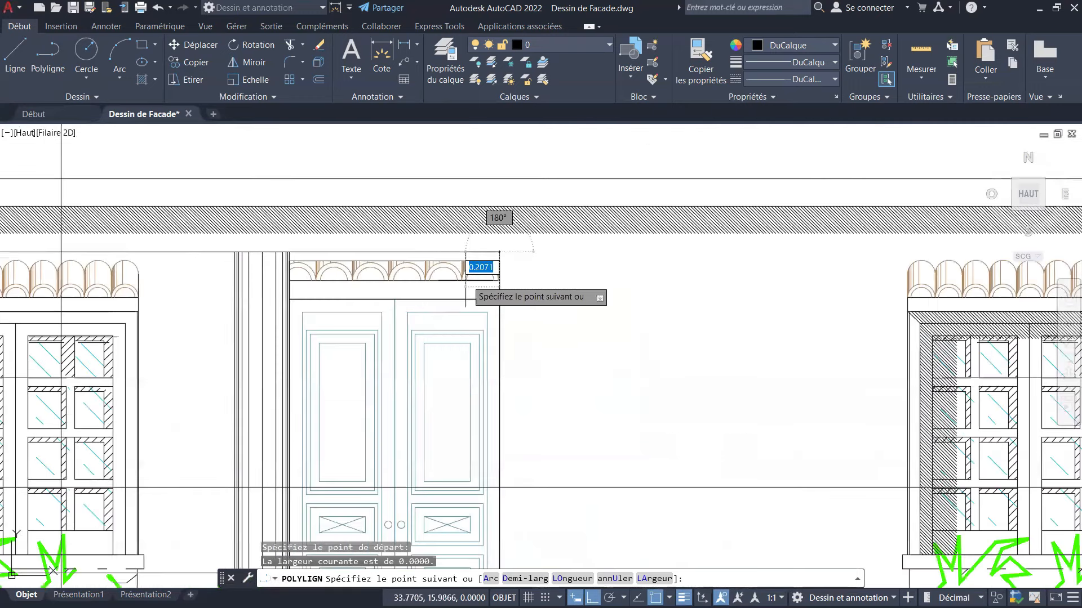
pyautogui.scroll(-5, 467, 280)
pyautogui.scroll(3, 485, 243)
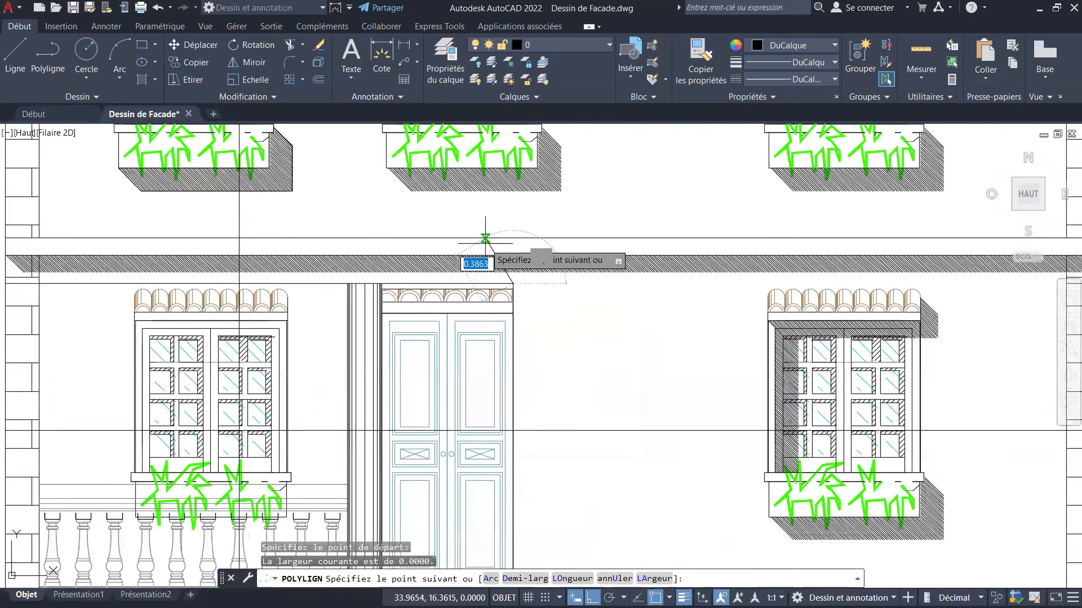
pyautogui.scroll(2, 485, 244)
pyautogui.scroll(-4, 552, 284)
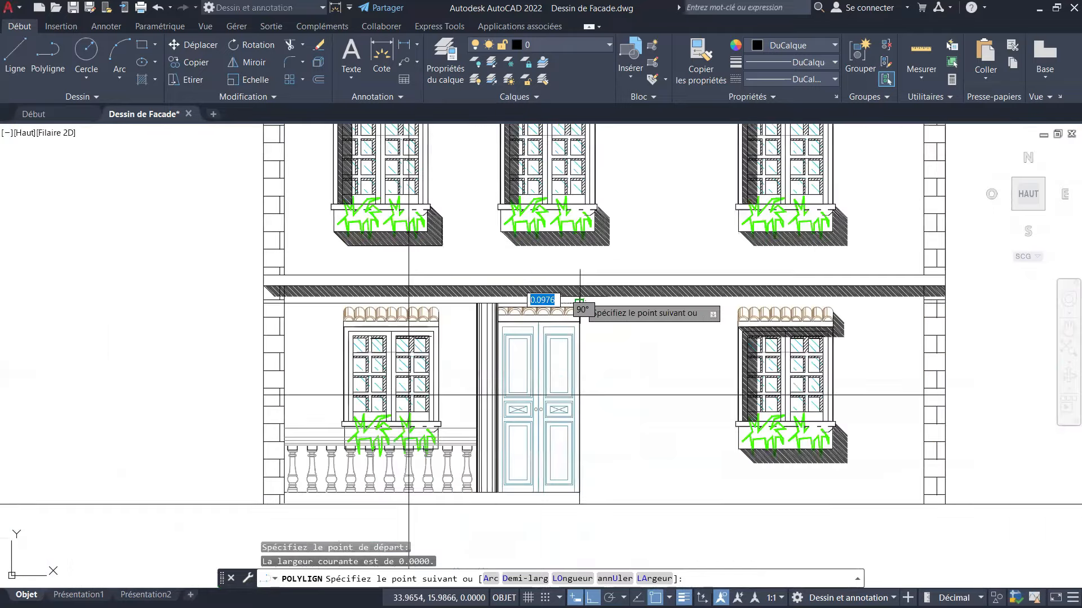
pyautogui.scroll(2, 446, 283)
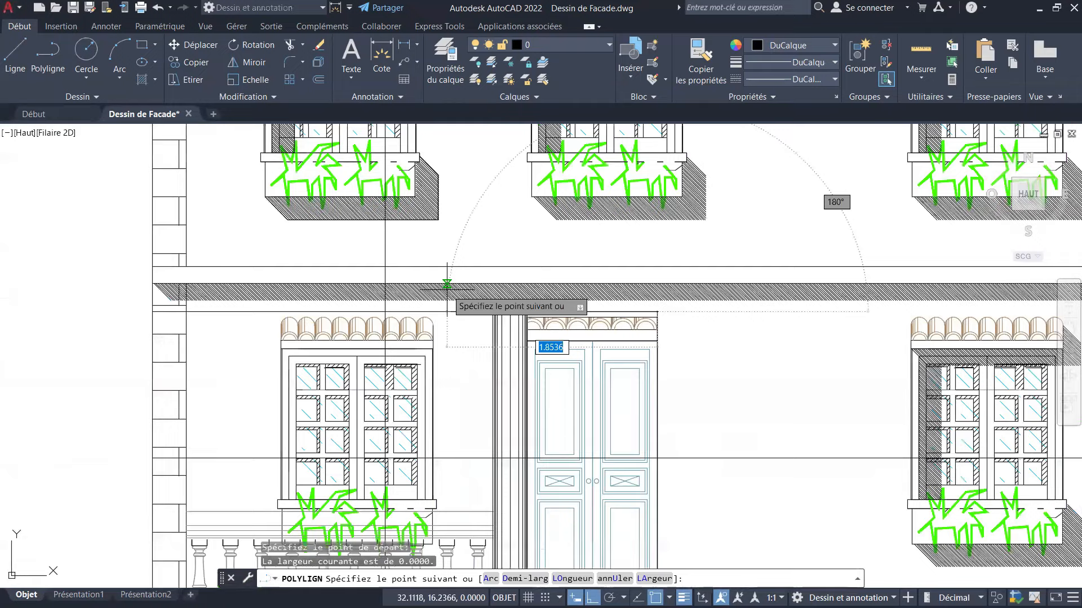
pyautogui.moveTo(446, 289); pyautogui.dragTo(432, 301, button='middle')
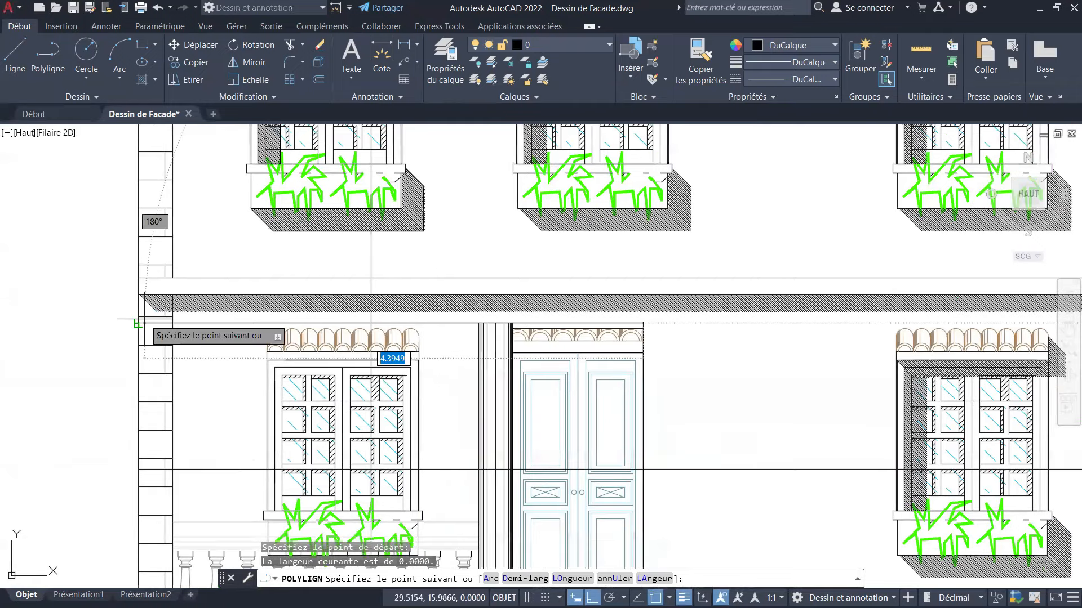
pyautogui.scroll(4, 371, 357)
pyautogui.click(176, 322)
pyautogui.scroll(-6, 263, 322)
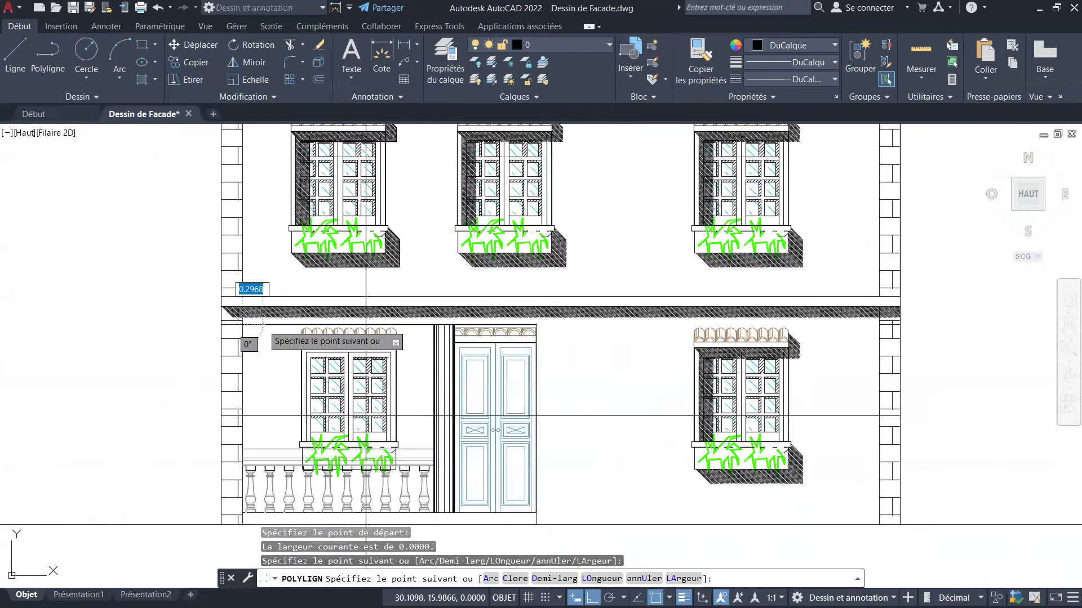
# Continue the polyline straight down the left quoins' inner edge to the upper horizontal line behind the terrace balustrade.
pyautogui.scroll(2, 263, 333)
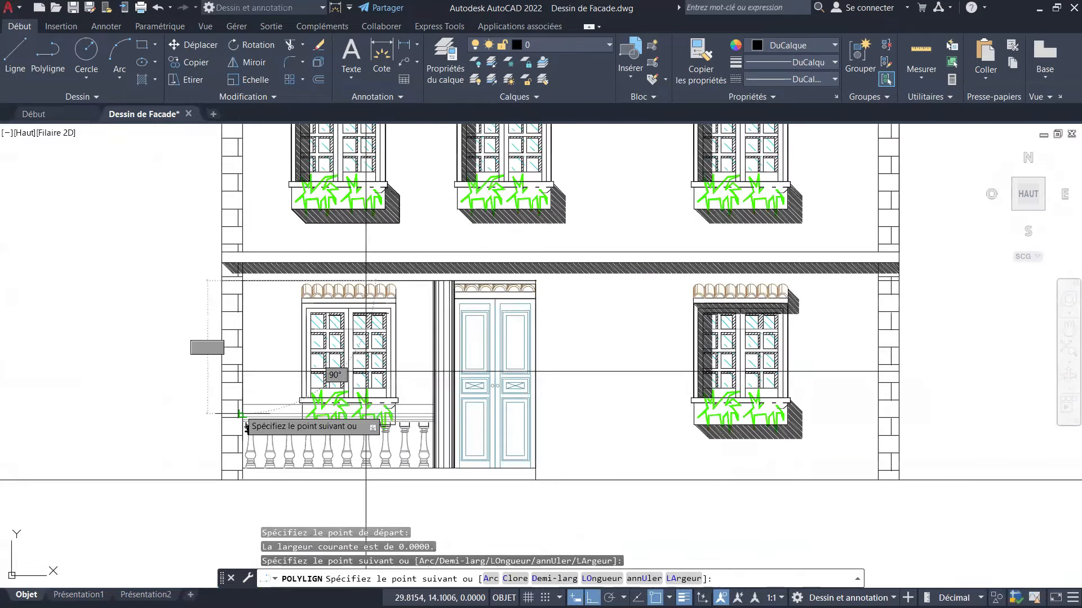
pyautogui.scroll(2, 245, 391)
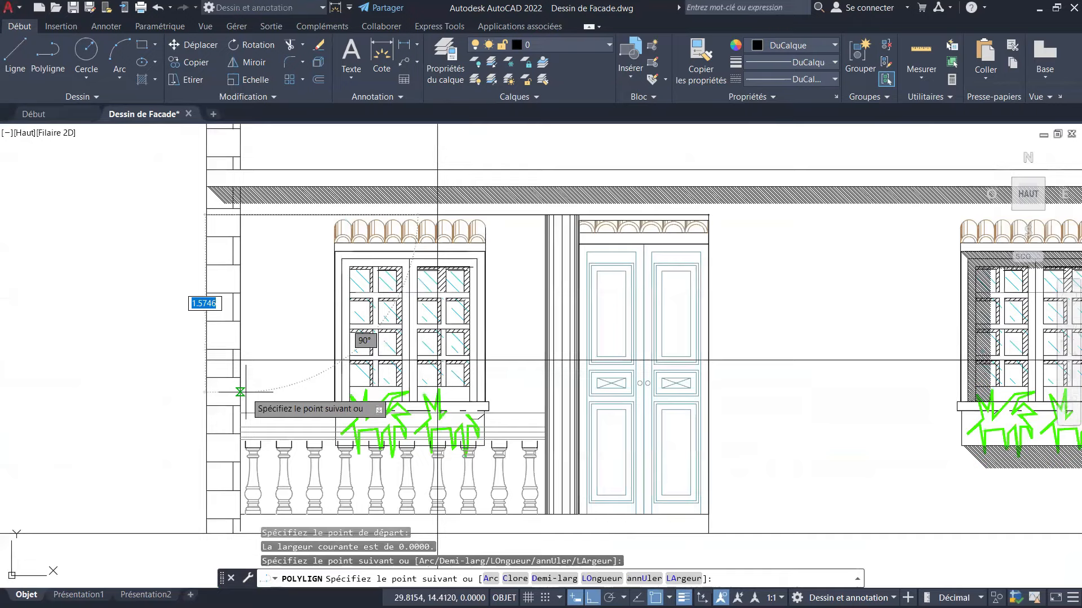
pyautogui.scroll(2, 245, 391)
pyautogui.scroll(-2, 264, 352)
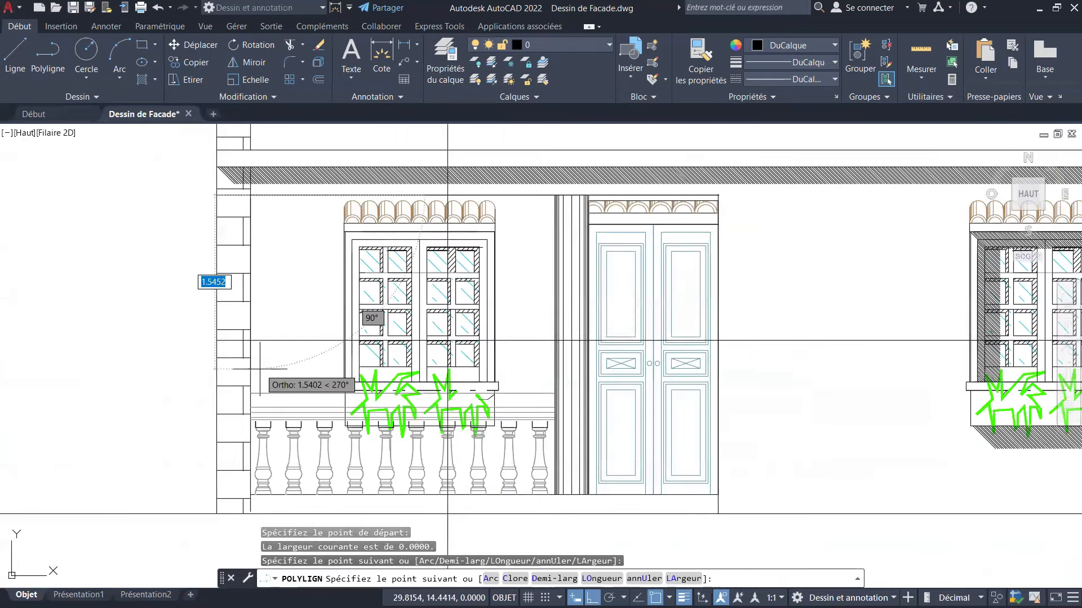
pyautogui.scroll(4, 251, 383)
pyautogui.click(251, 397)
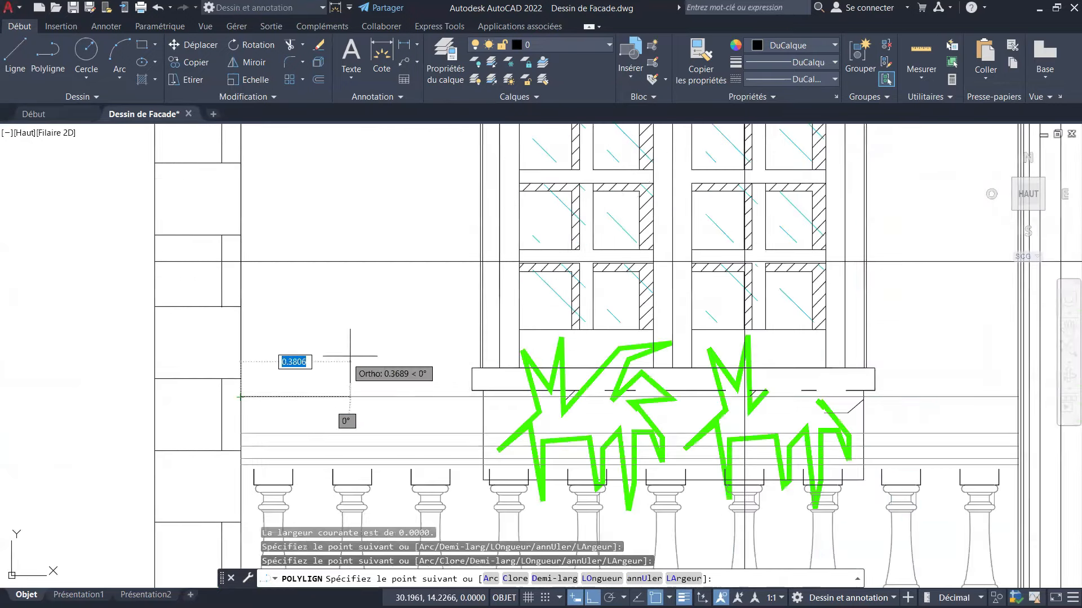
# Extend the polyline further down the quoins' inner edge to the next line of the balustrade handrail.
pyautogui.scroll(-3, 350, 357)
pyautogui.scroll(5, 511, 383)
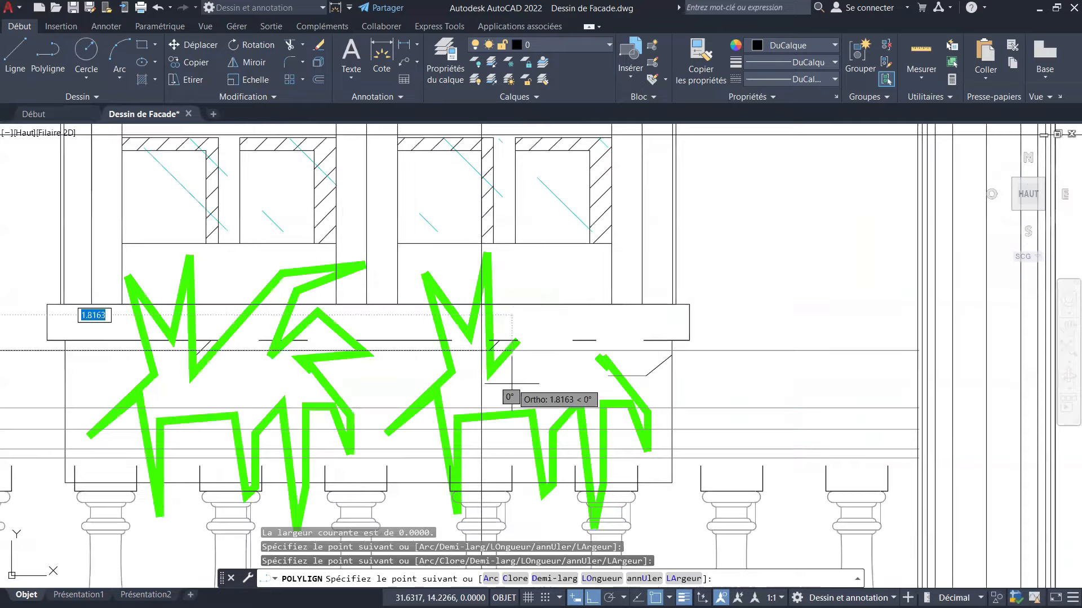
pyautogui.scroll(-4, 484, 394)
pyautogui.scroll(-1, 473, 394)
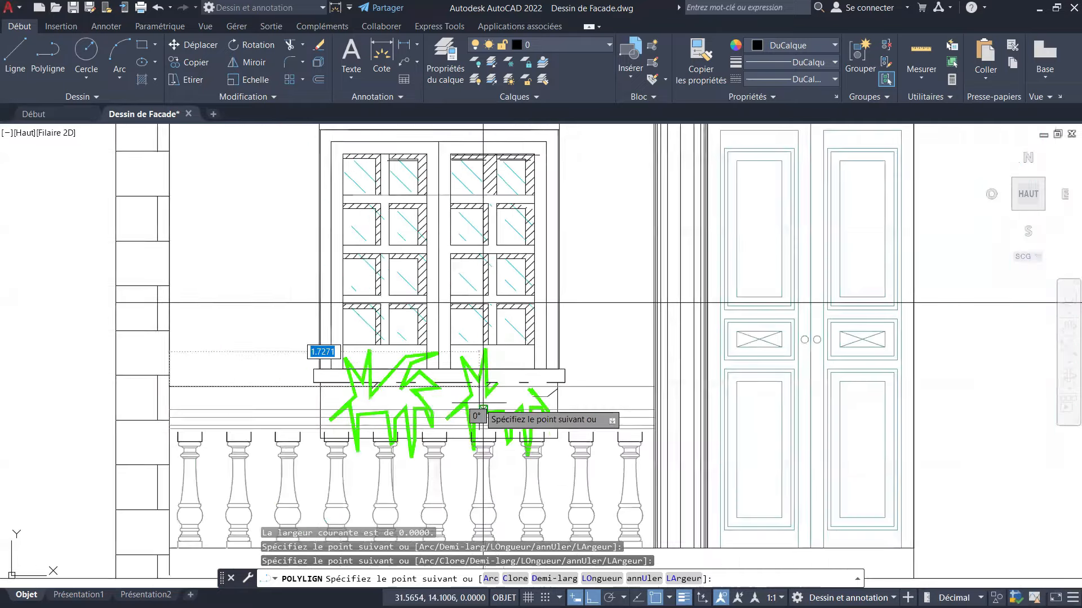
pyautogui.scroll(2, 474, 408)
pyautogui.scroll(-2, 482, 401)
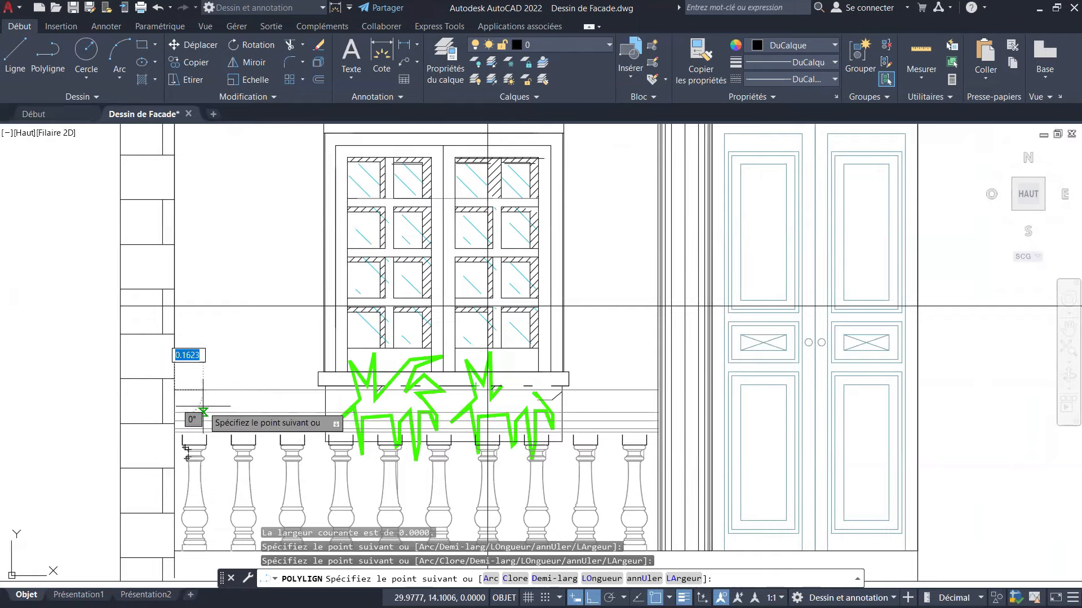
pyautogui.scroll(4, 203, 406)
pyautogui.click(129, 423)
# Continue the polyline horizontally along the handrail line to the vertical projection line crossing the terrace window.
pyautogui.scroll(-2, 220, 404)
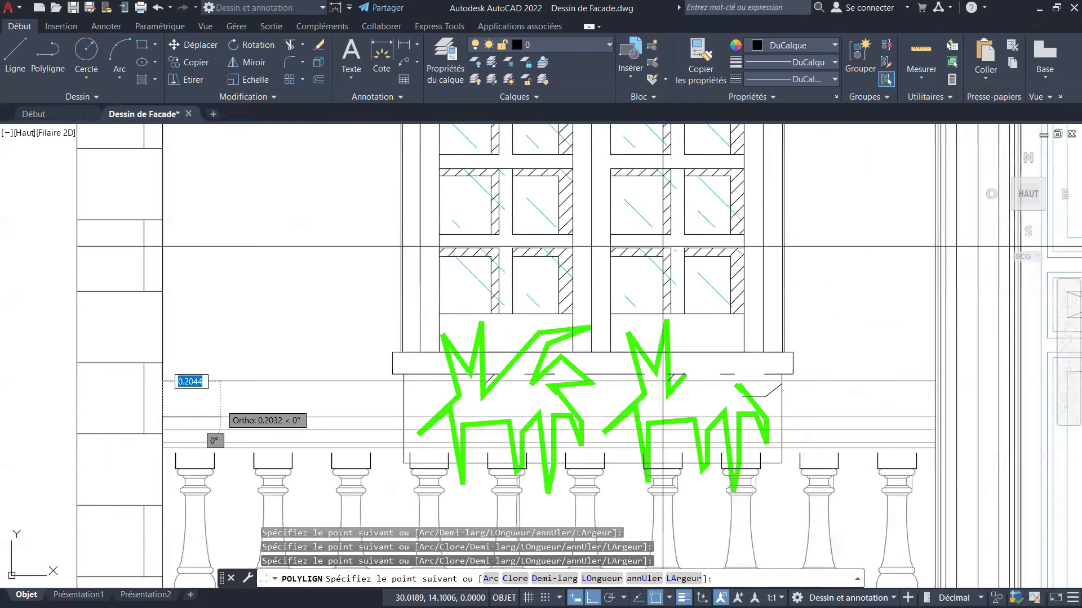
pyautogui.scroll(-2, 221, 418)
pyautogui.scroll(2, 399, 401)
pyautogui.scroll(-4, 400, 401)
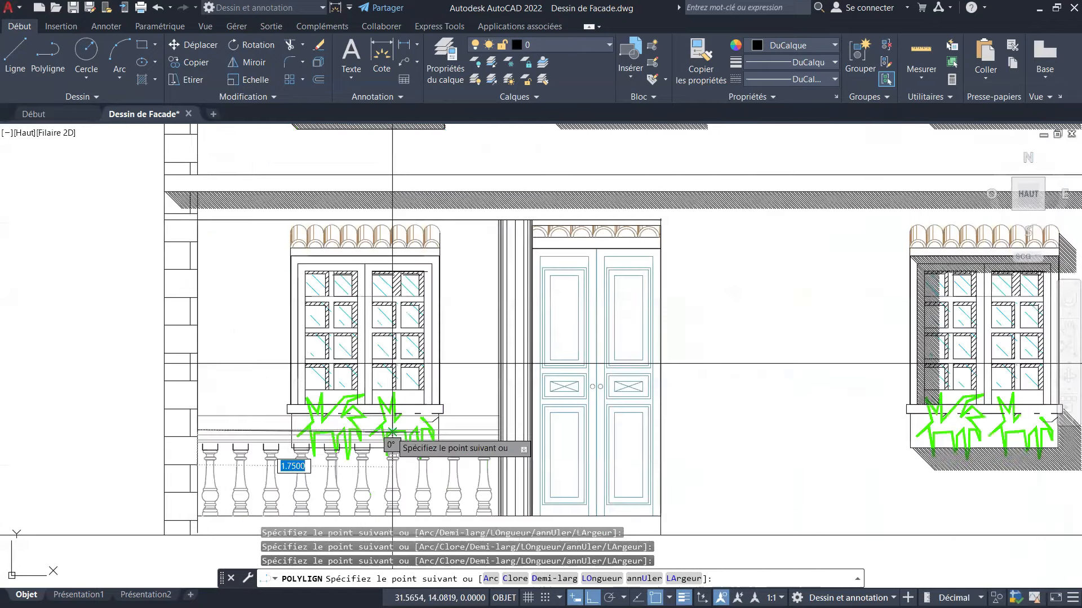
pyautogui.scroll(4, 393, 431)
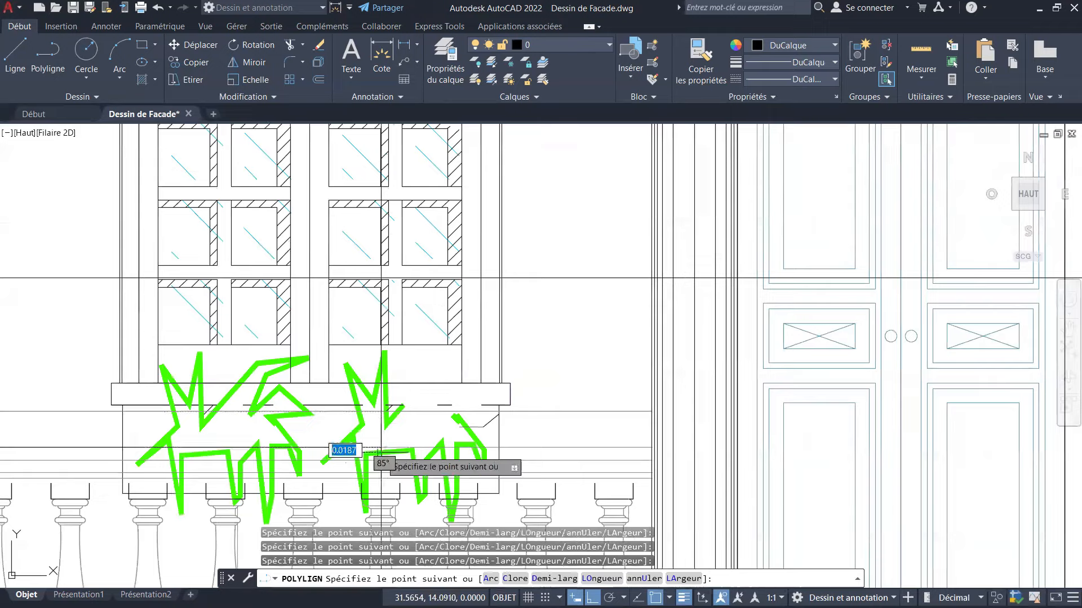
# Continue the polyline up the projection line to the copied horizontal line and along it to the near edge of the terrace pillar.
pyautogui.scroll(-4, 381, 451)
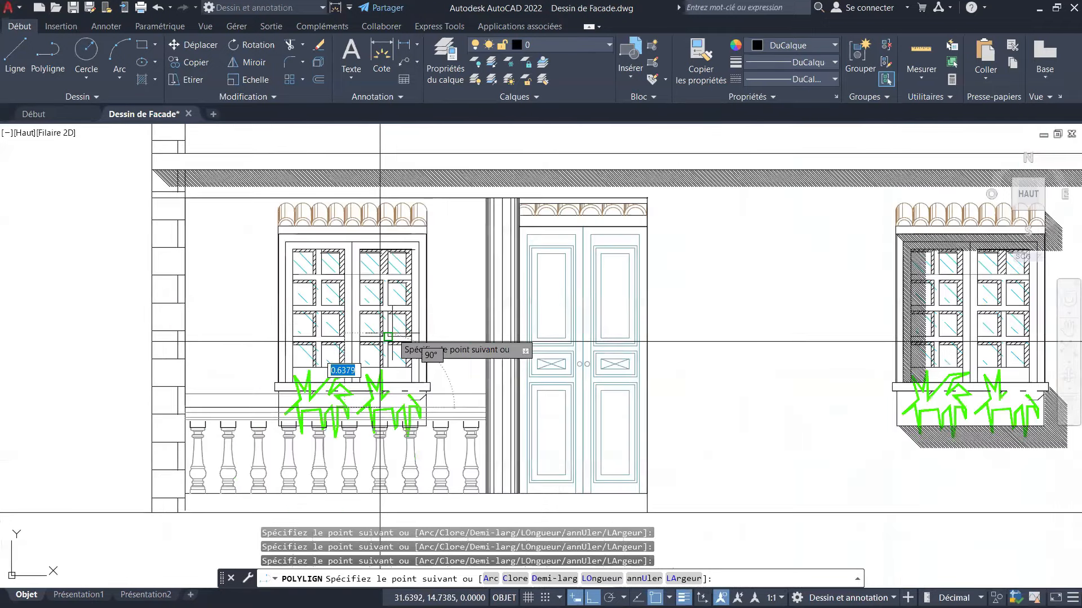
pyautogui.scroll(6, 380, 342)
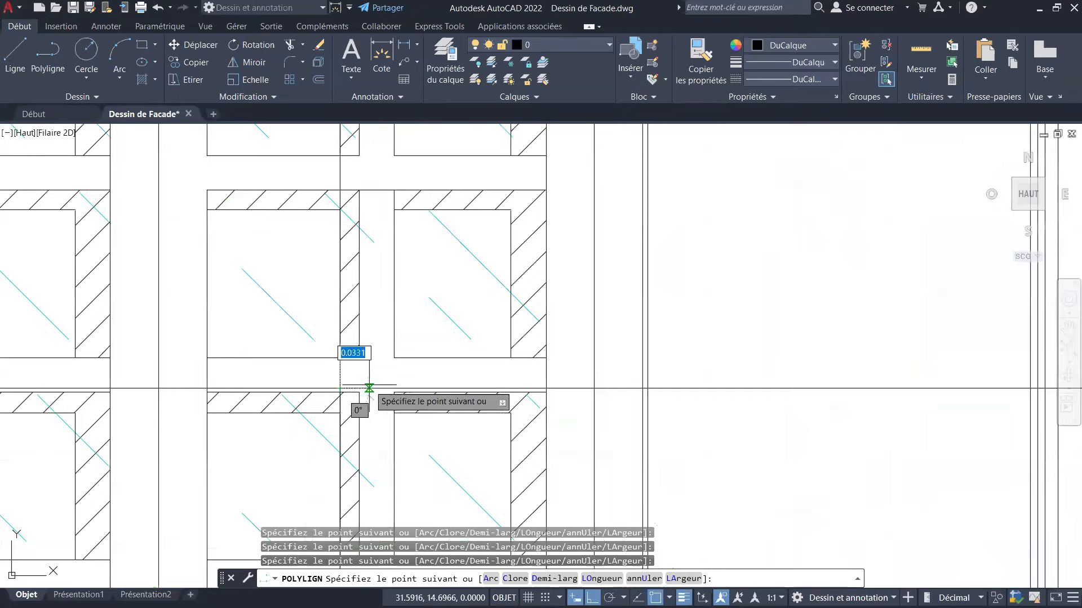
pyautogui.scroll(-8, 369, 388)
pyautogui.scroll(2, 388, 381)
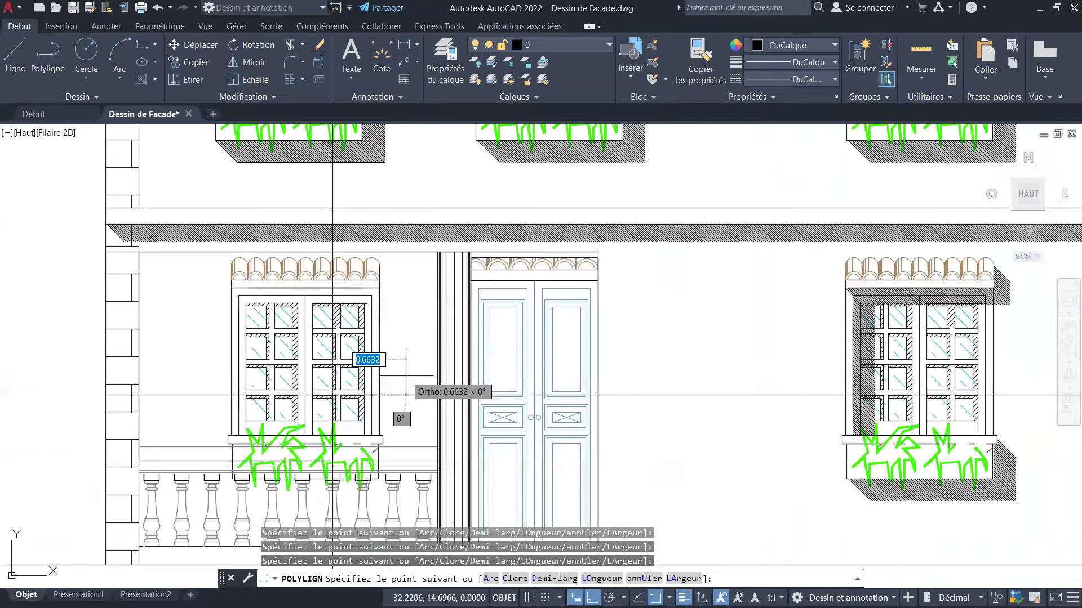
pyautogui.scroll(2, 406, 376)
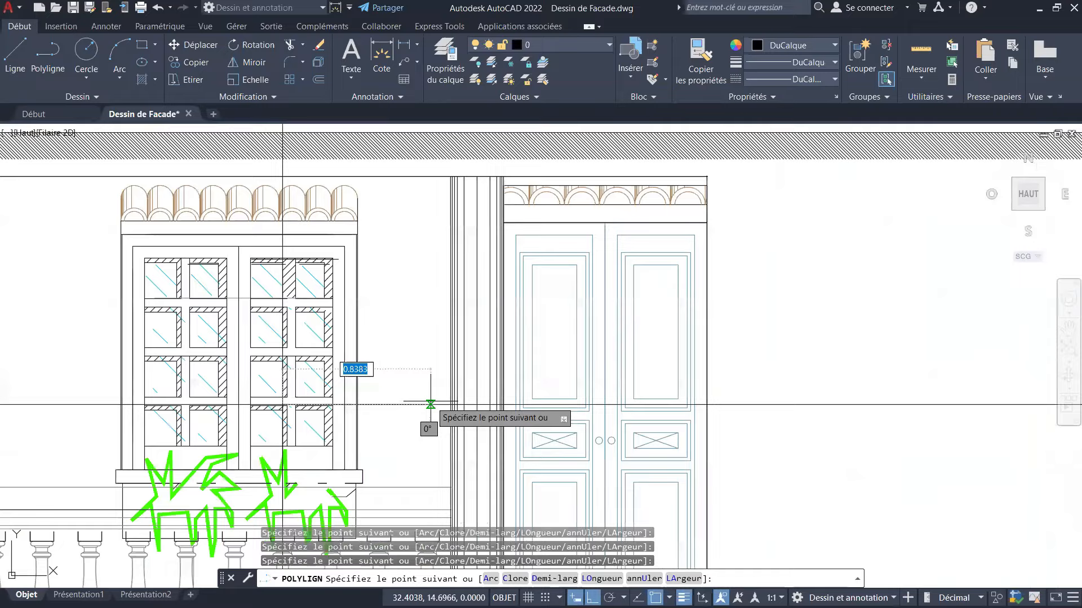
pyautogui.scroll(3, 431, 405)
pyautogui.scroll(-3, 482, 422)
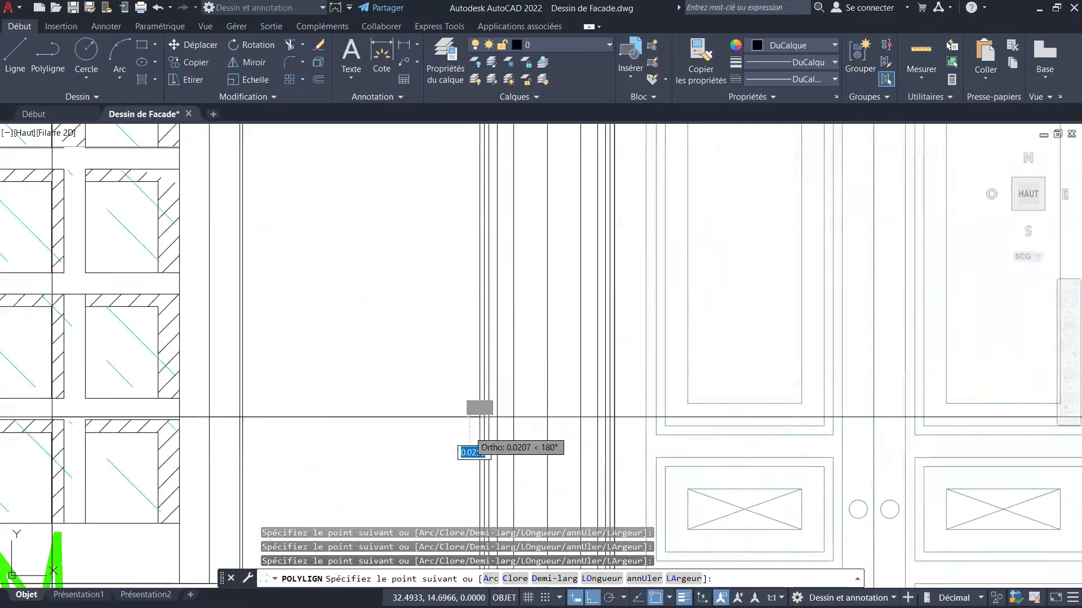
# Run the polyline up the pillar's edge to the terrace opening's top edge and end the outline there.
pyautogui.moveTo(474, 421); pyautogui.dragTo(466, 521, button='middle')
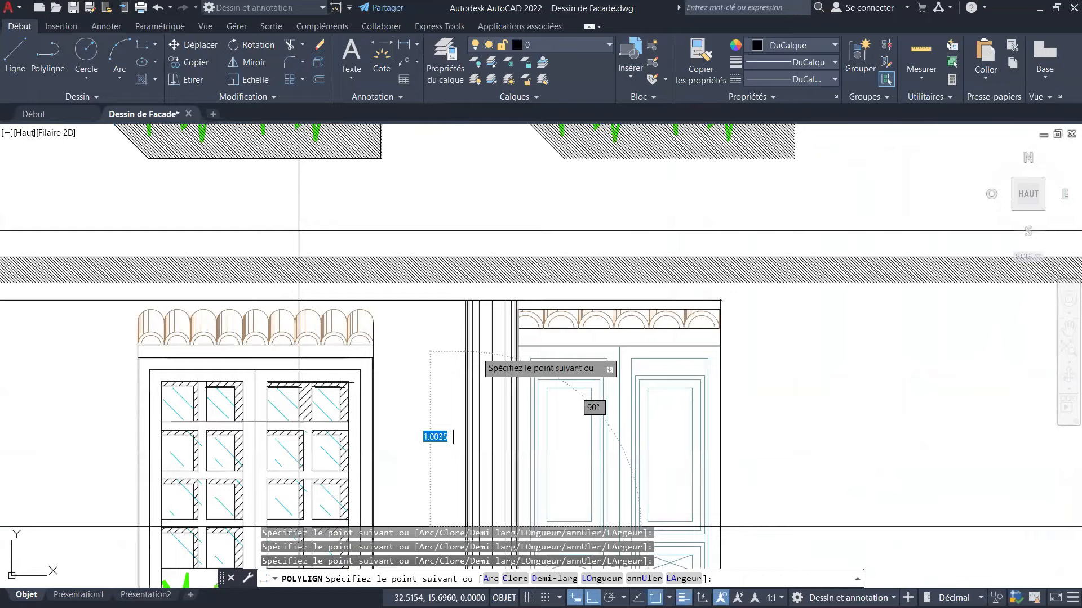
pyautogui.scroll(-2, 481, 360)
pyautogui.scroll(2, 304, 389)
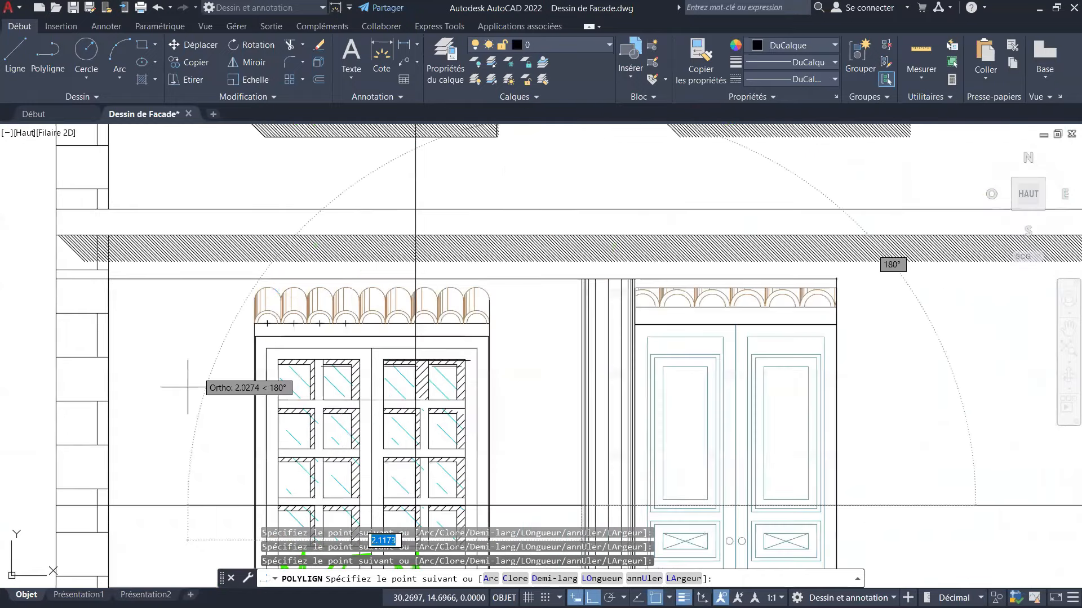
pyautogui.scroll(-4, 289, 402)
pyautogui.scroll(4, 394, 383)
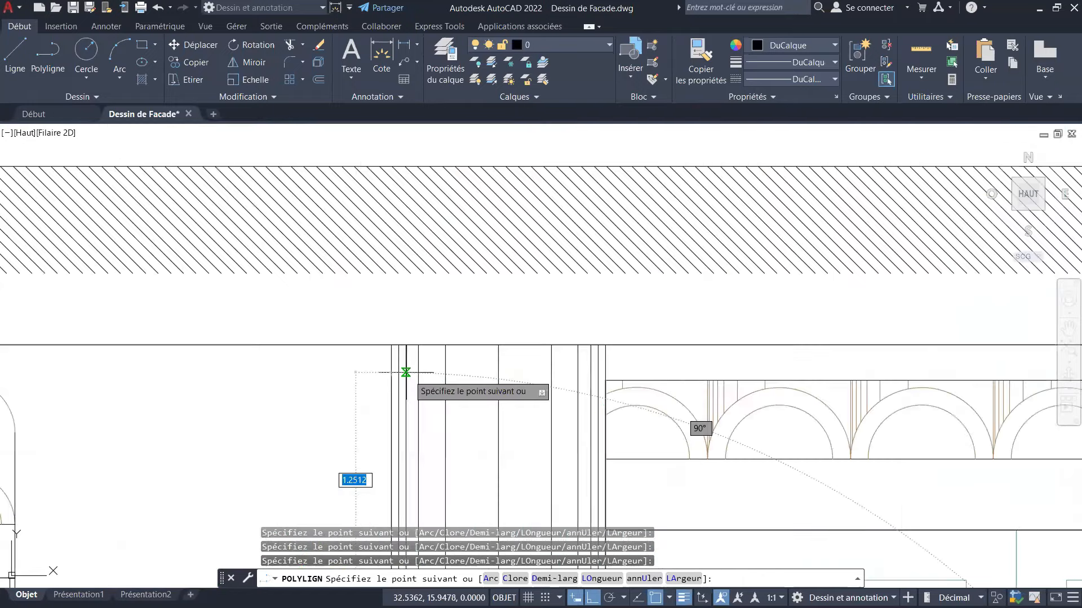
pyautogui.scroll(-4, 406, 373)
pyautogui.scroll(5, 391, 375)
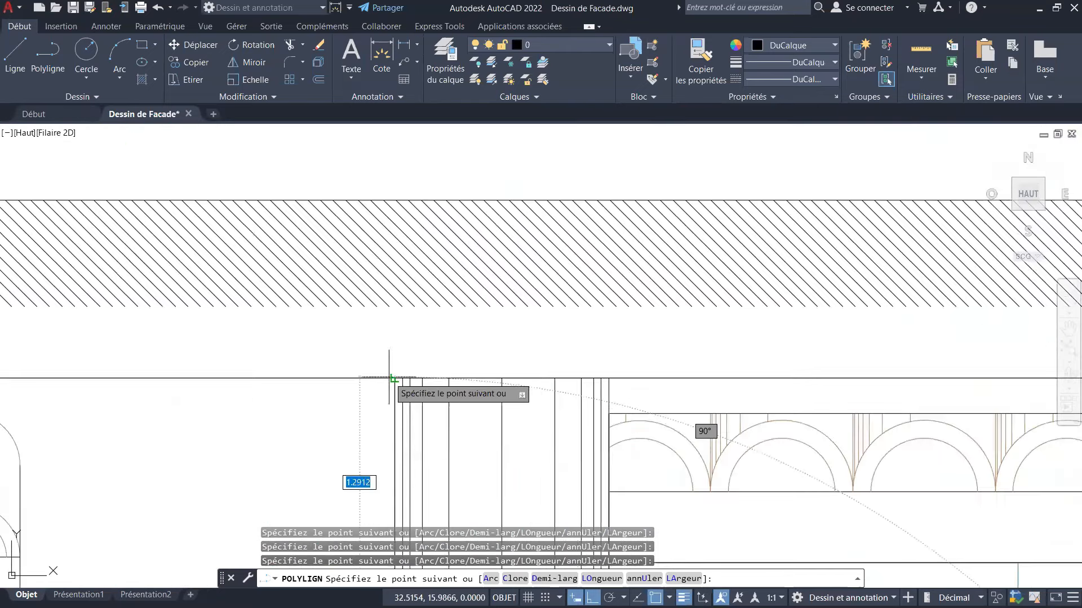
pyautogui.scroll(-3, 394, 372)
pyautogui.press('Escape')
# Stretch the shadow outline's end vertex from the corner above the door to the pillar's top corner beside the window.
pyautogui.scroll(-3, 397, 355)
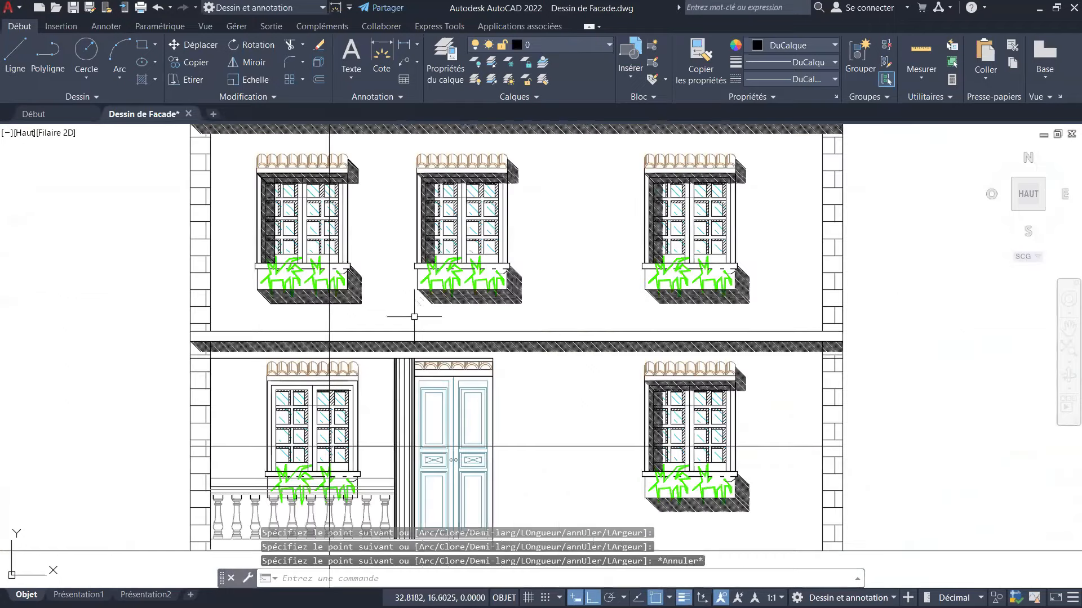
pyautogui.scroll(-4, 415, 333)
pyautogui.scroll(4, 375, 378)
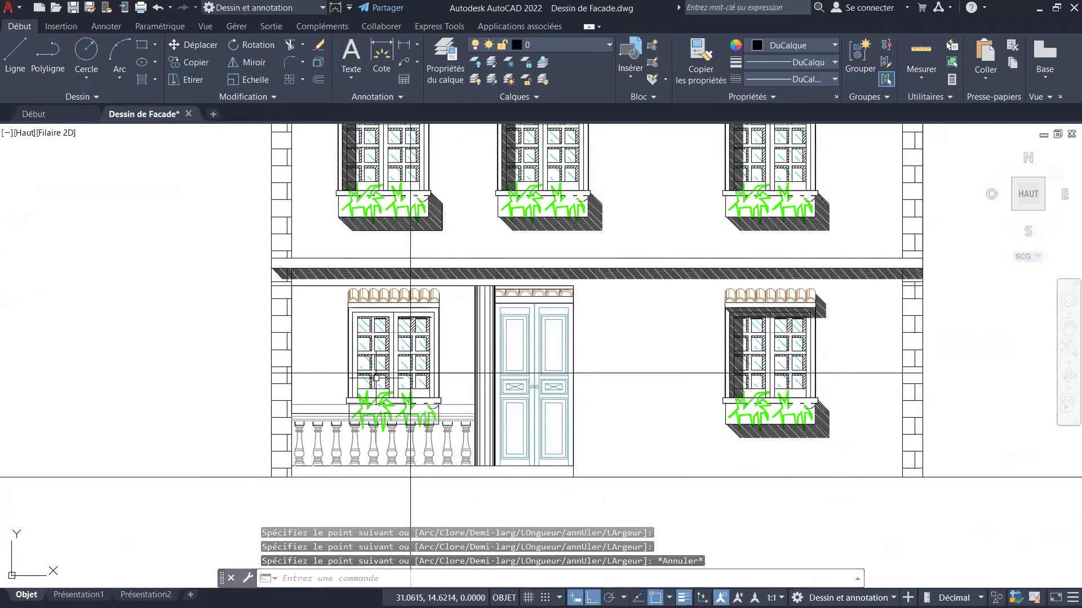
pyautogui.click(312, 285)
pyautogui.scroll(3, 573, 285)
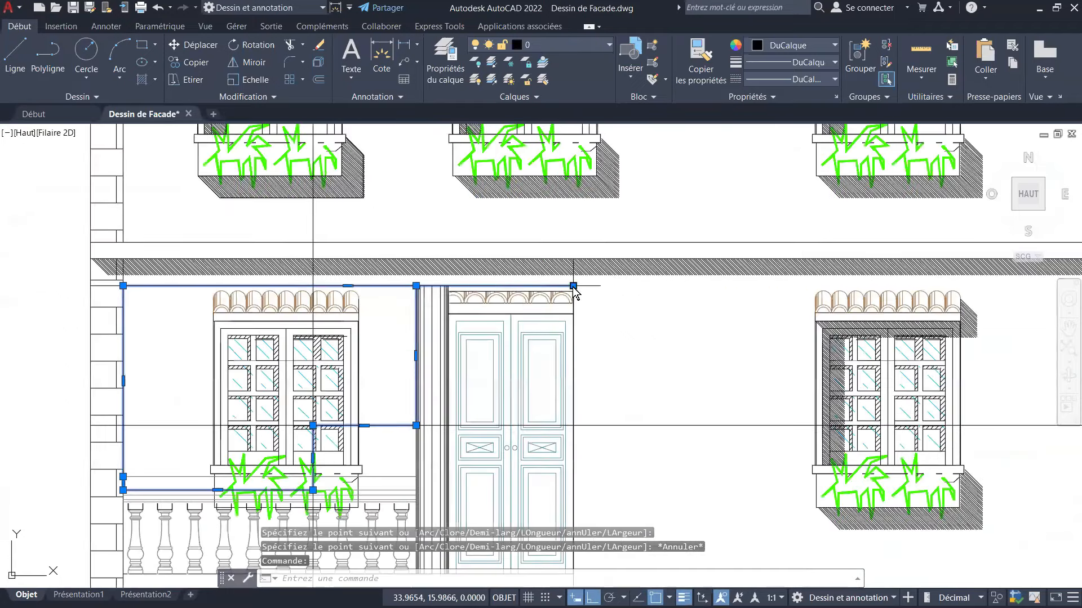
pyautogui.click(573, 286)
pyautogui.scroll(2, 572, 285)
pyautogui.scroll(2, 362, 287)
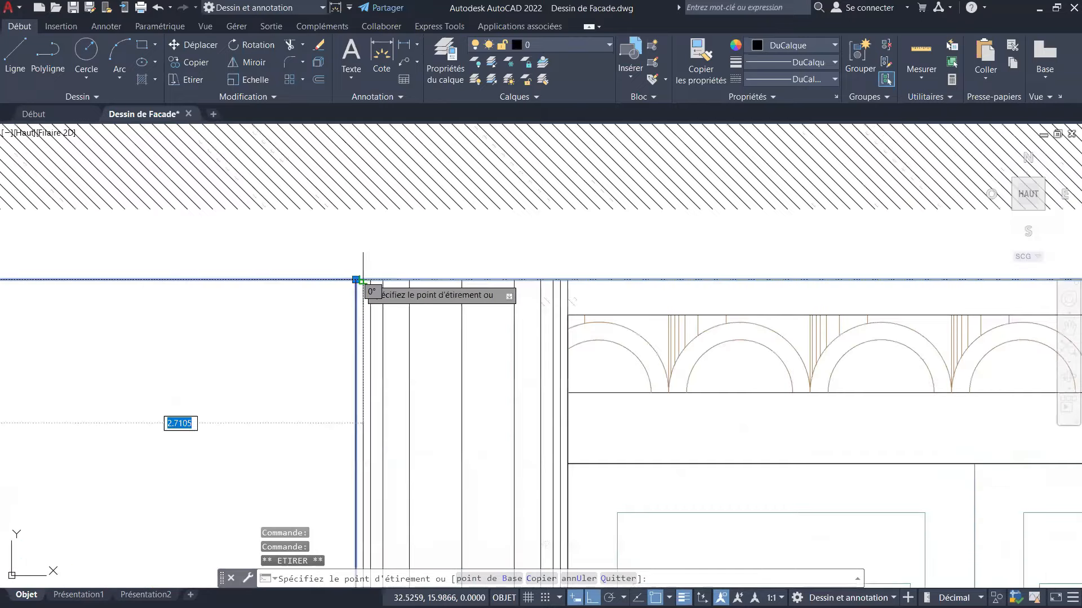
pyautogui.press('Escape')
pyautogui.press('Escape')
pyautogui.scroll(-6, 385, 341)
pyautogui.press('Escape')
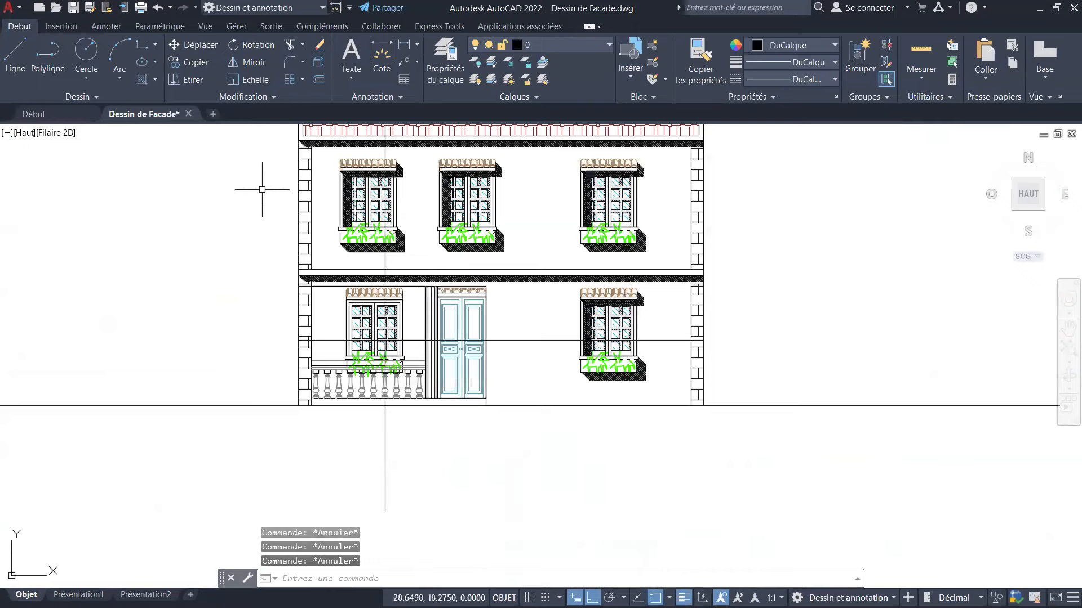
pyautogui.click(394, 480)
pyautogui.click(309, 501)
pyautogui.press('Escape')
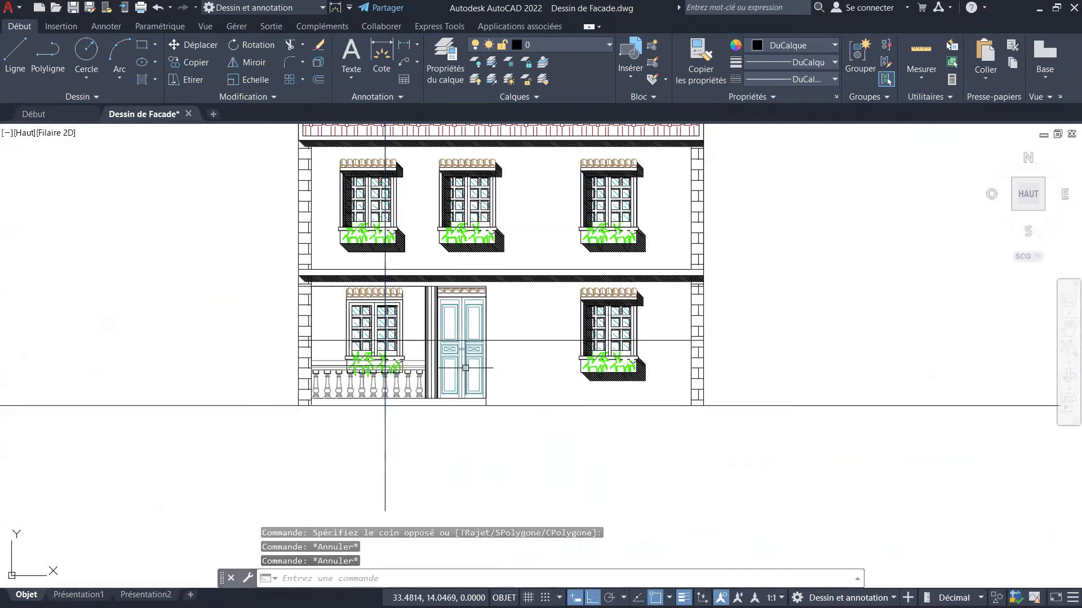
# Move the terrace shadow outline horizontally about 6.2 units into the empty space left of the façade.
pyautogui.scroll(6, 385, 341)
pyautogui.scroll(-6, 385, 341)
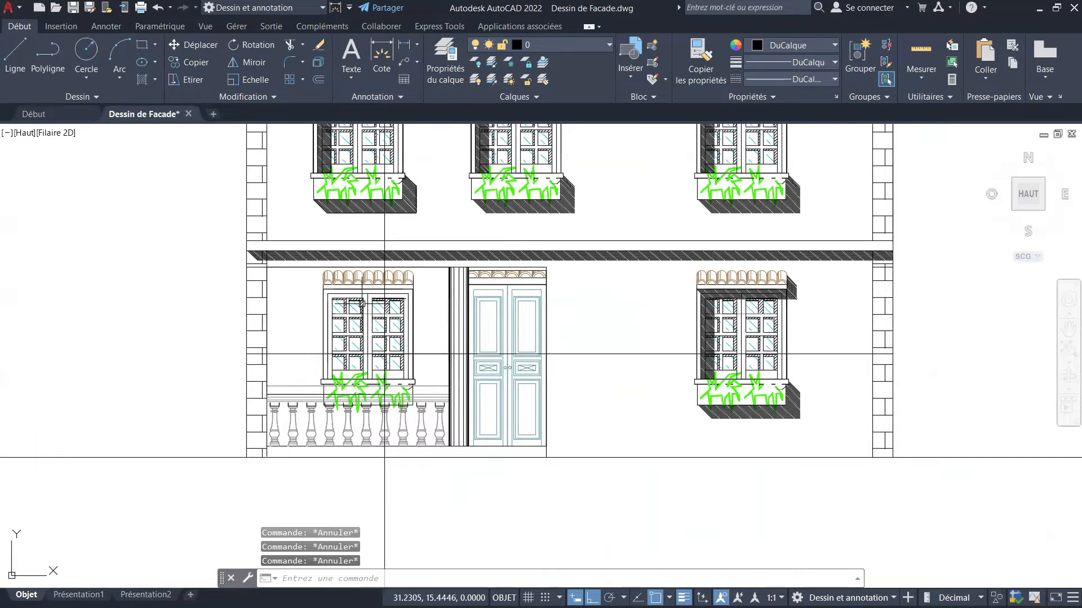
pyautogui.scroll(2, 362, 304)
pyautogui.click(195, 45)
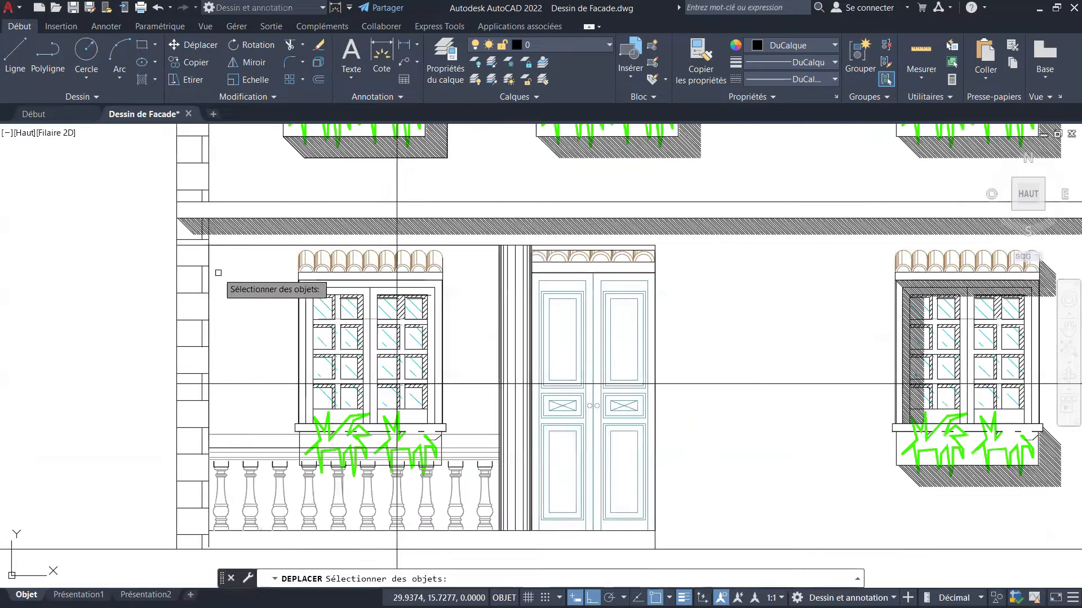
pyautogui.scroll(2, 206, 252)
pyautogui.scroll(2, 206, 252)
pyautogui.click(212, 260)
pyautogui.press('Return')
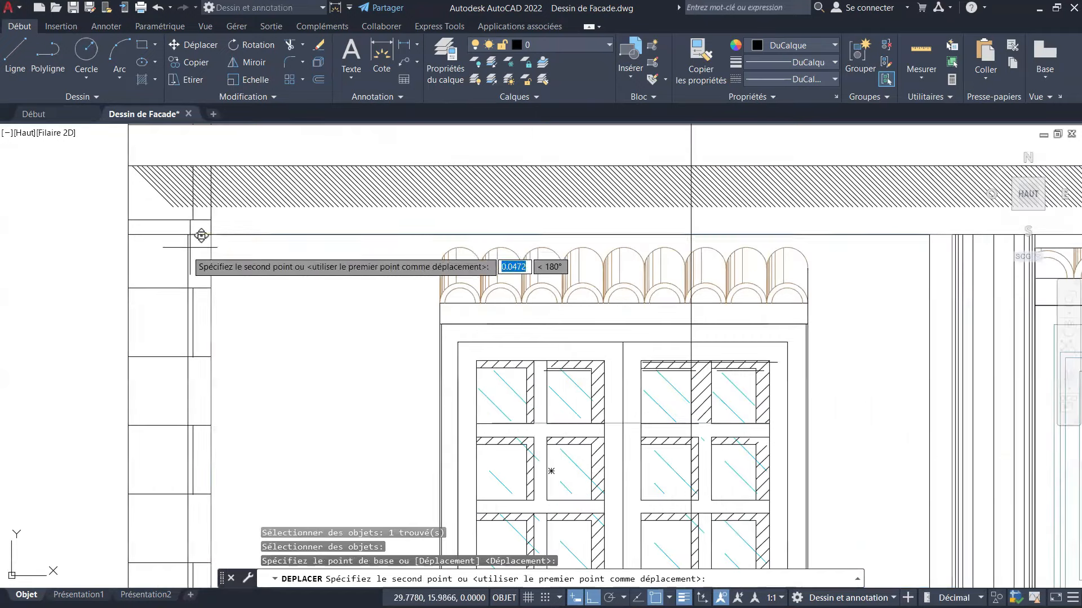
pyautogui.click(211, 234)
pyautogui.scroll(-4, 253, 289)
pyautogui.scroll(-3, 256, 294)
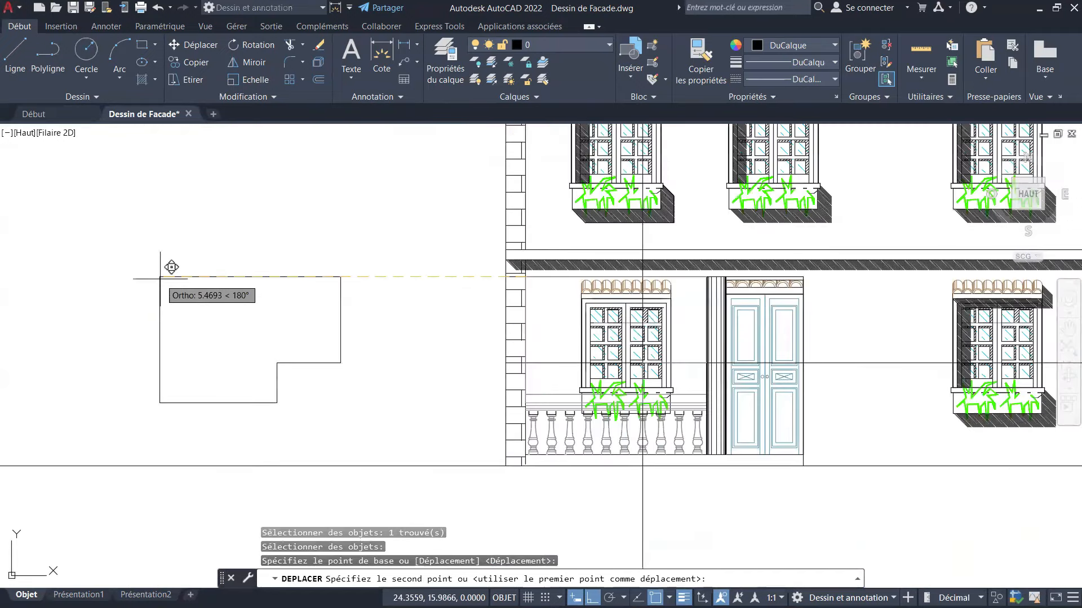
pyautogui.press('Escape')
pyautogui.press('Escape')
pyautogui.press('Escape')
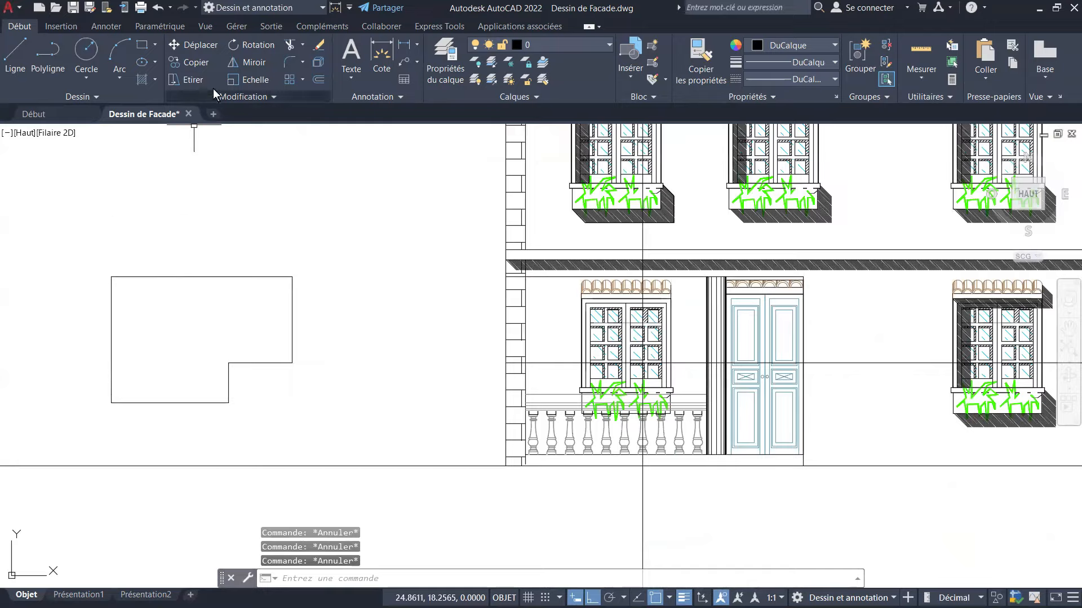
# Hatch the inside of the moved shadow outline with an angle of 90 and a scale of 0.1.
pyautogui.click(141, 78)
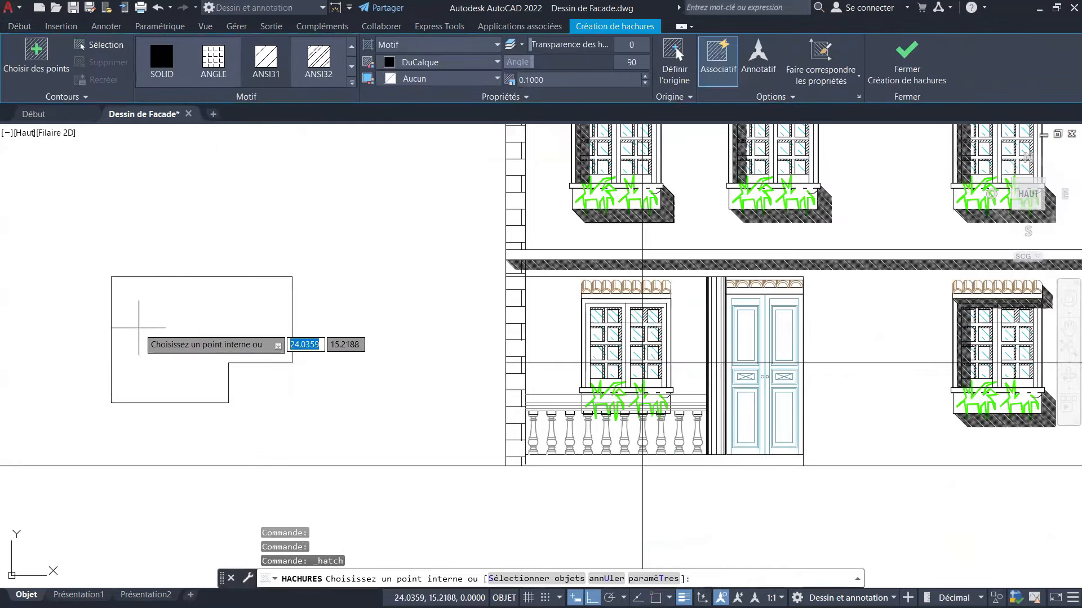
pyautogui.scroll(4, 140, 328)
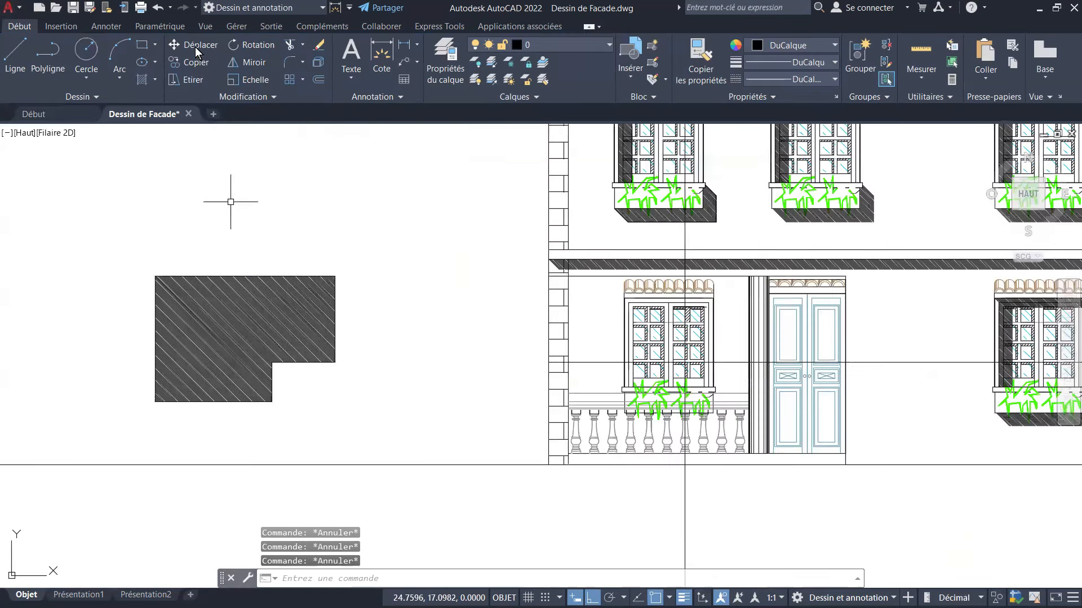
# Move the terrace hatch from its upper-left corner onto the terrace opening's upper corner beside the quoin stones, leaving its outline behind.
pyautogui.click(195, 46)
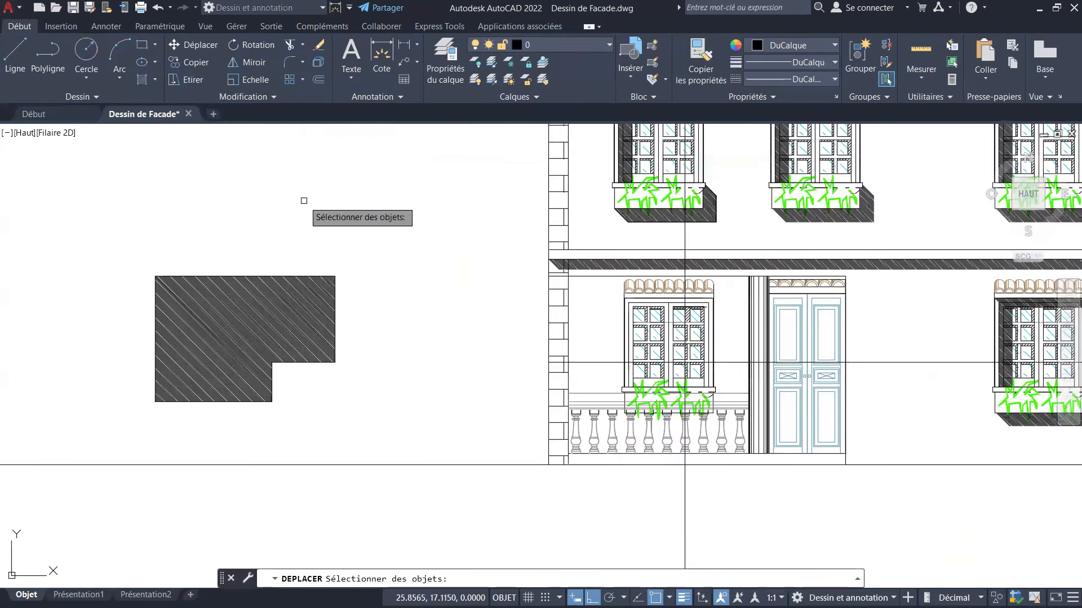
pyautogui.click(251, 293)
pyautogui.scroll(4, 172, 272)
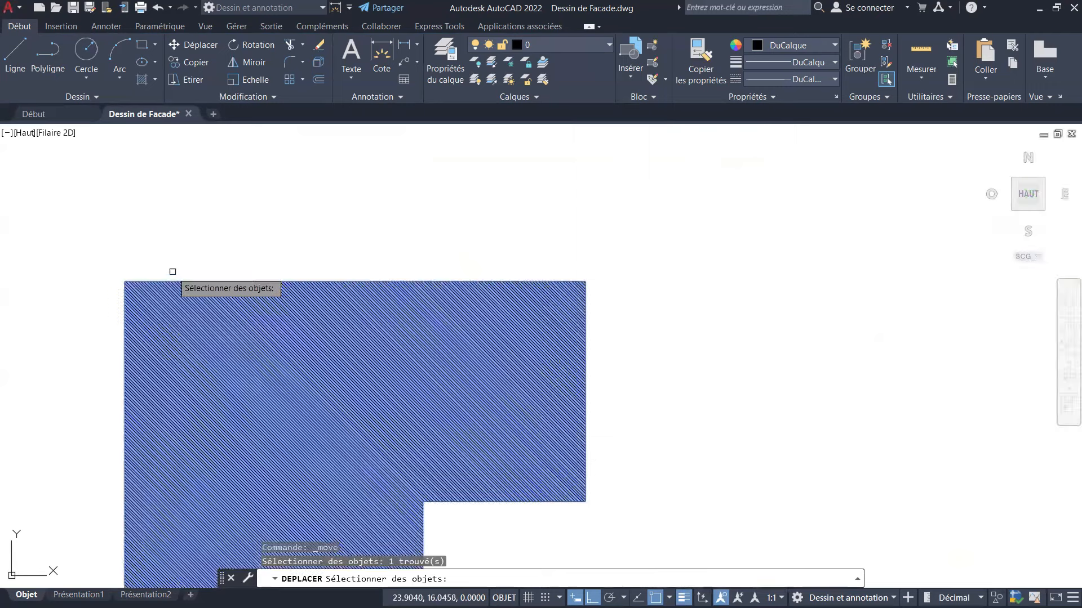
pyautogui.scroll(2, 172, 271)
pyautogui.press('Return')
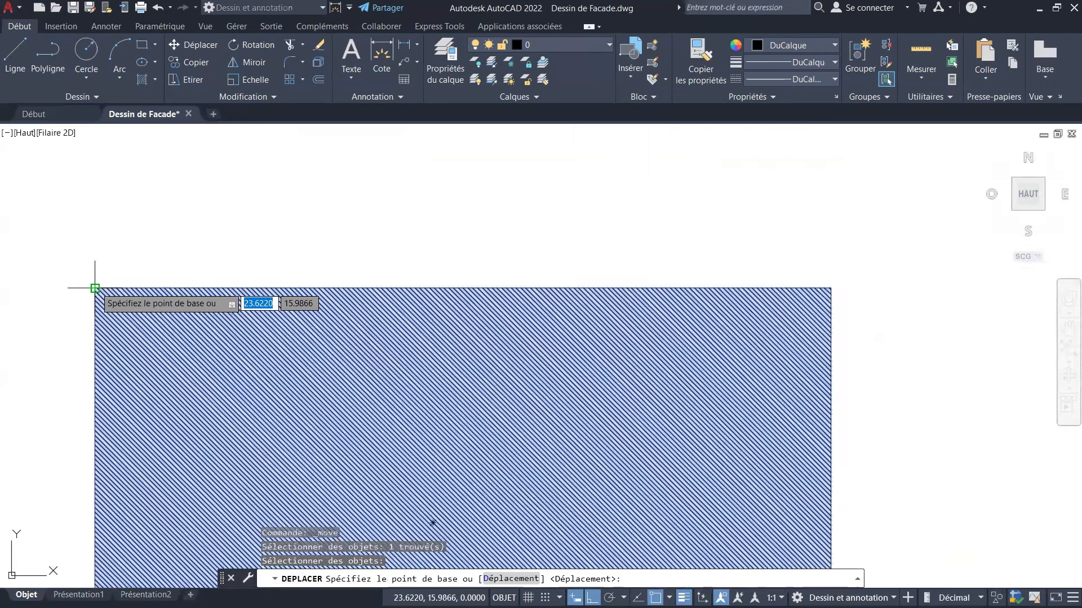
pyautogui.click(94, 288)
pyautogui.scroll(-5, 256, 279)
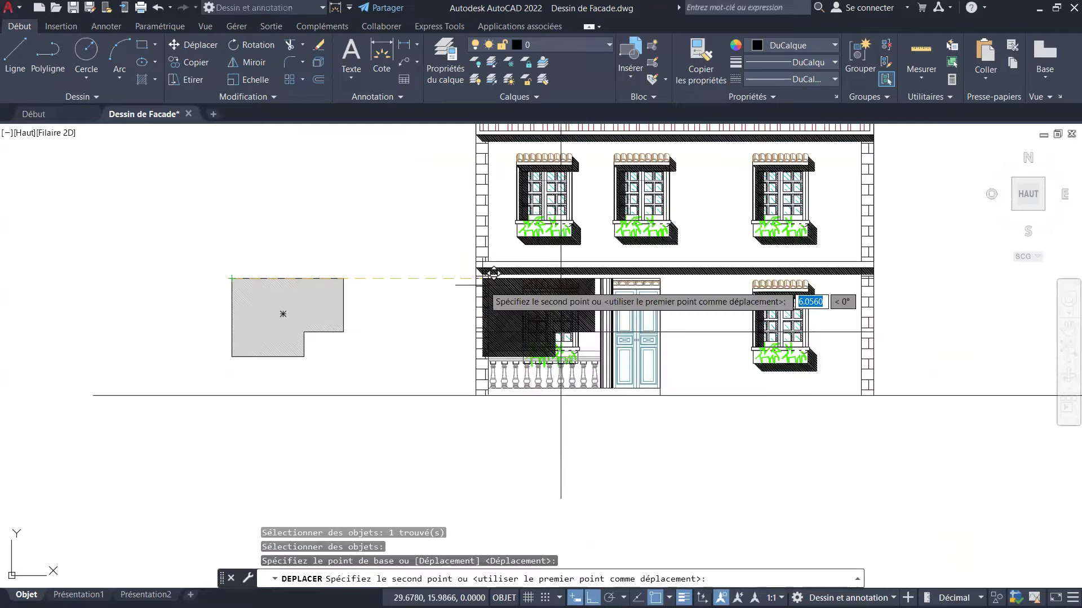
pyautogui.scroll(3, 513, 268)
pyautogui.scroll(5, 360, 269)
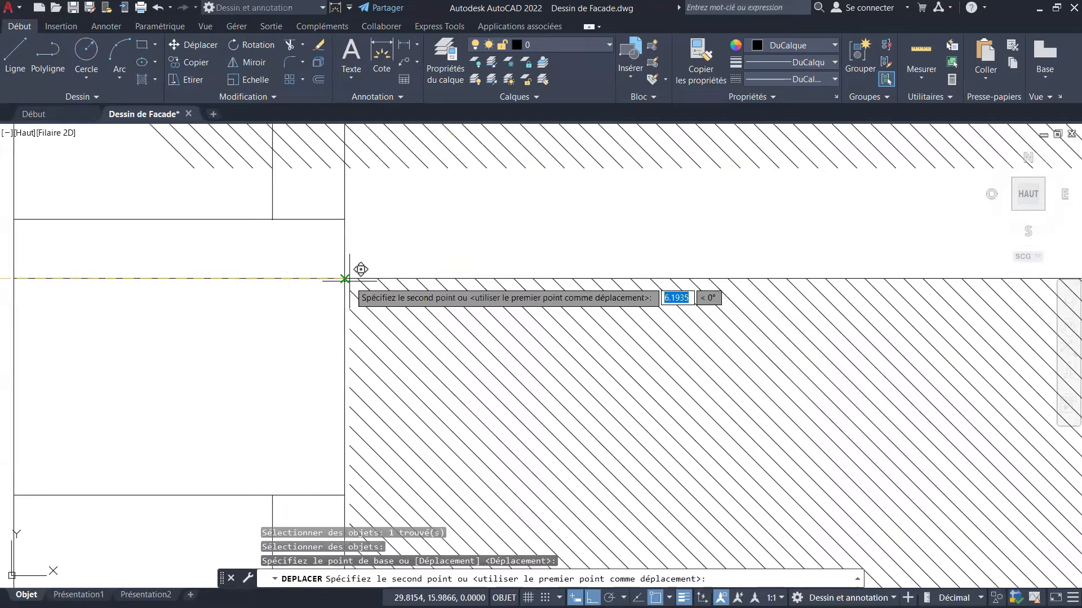
pyautogui.click(344, 279)
pyautogui.scroll(-5, 282, 306)
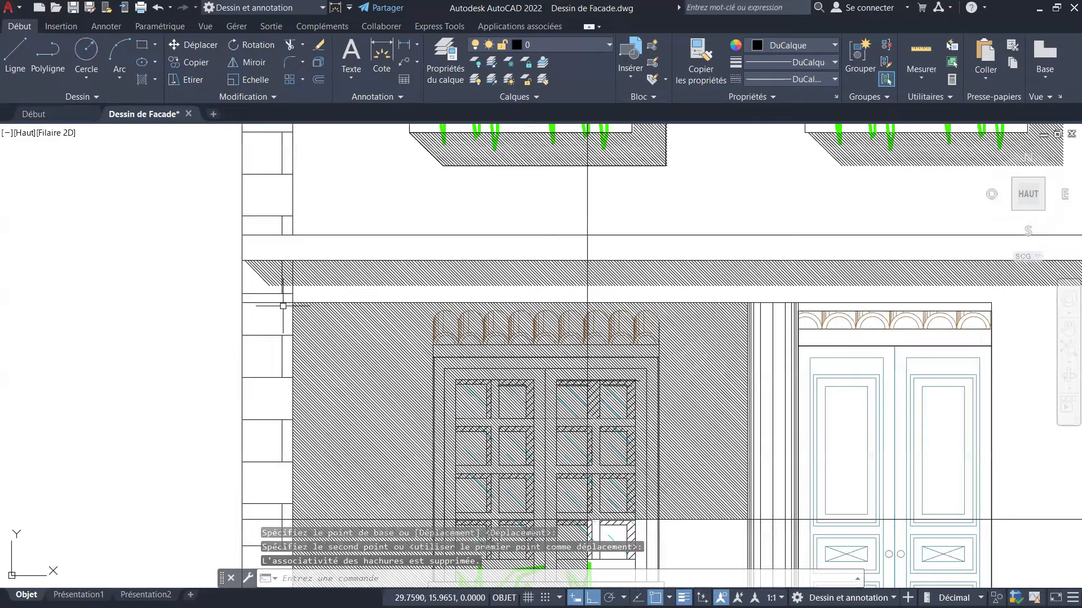
pyautogui.scroll(-5, 283, 306)
pyautogui.scroll(4, 523, 346)
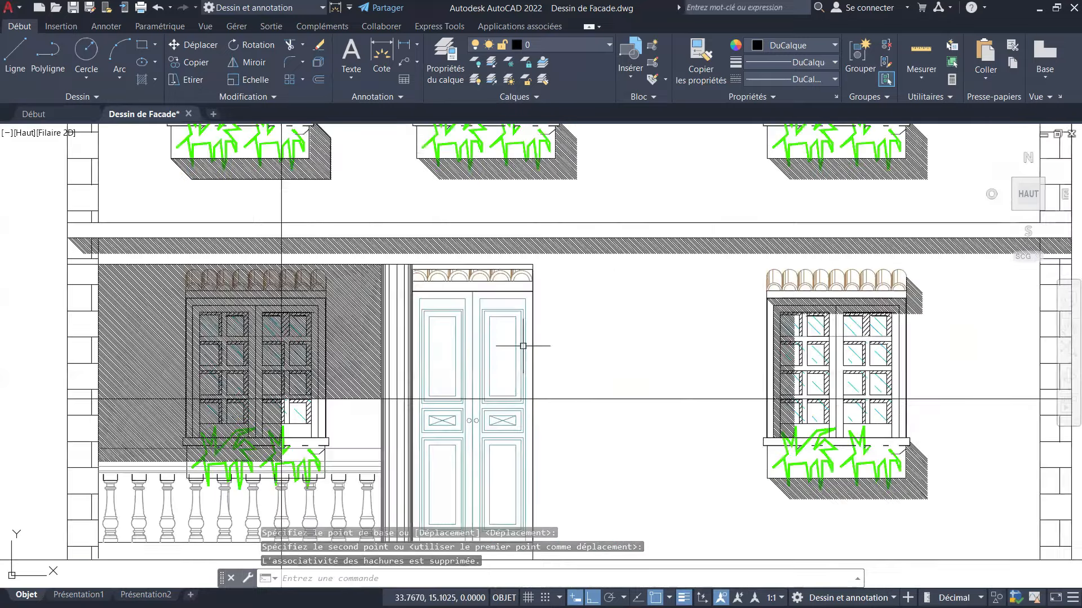
pyautogui.press('Escape')
pyautogui.press('Escape')
# Draw a rectangle from the door opening's upper-right corner to where the horizontal guide line meets the door's left edge.
pyautogui.scroll(2, 499, 329)
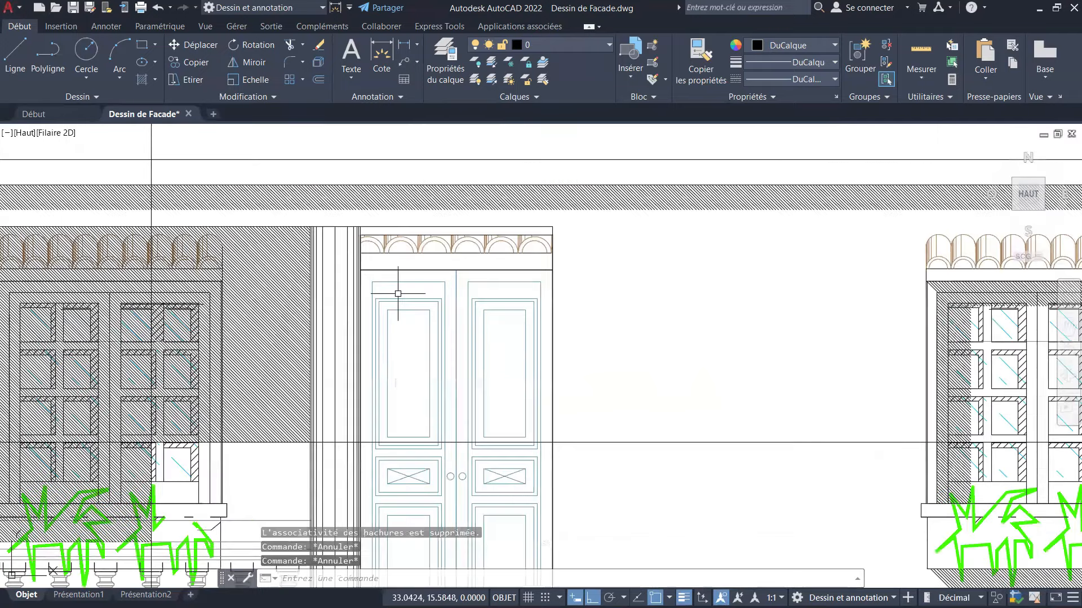
pyautogui.click(142, 45)
pyautogui.scroll(2, 523, 208)
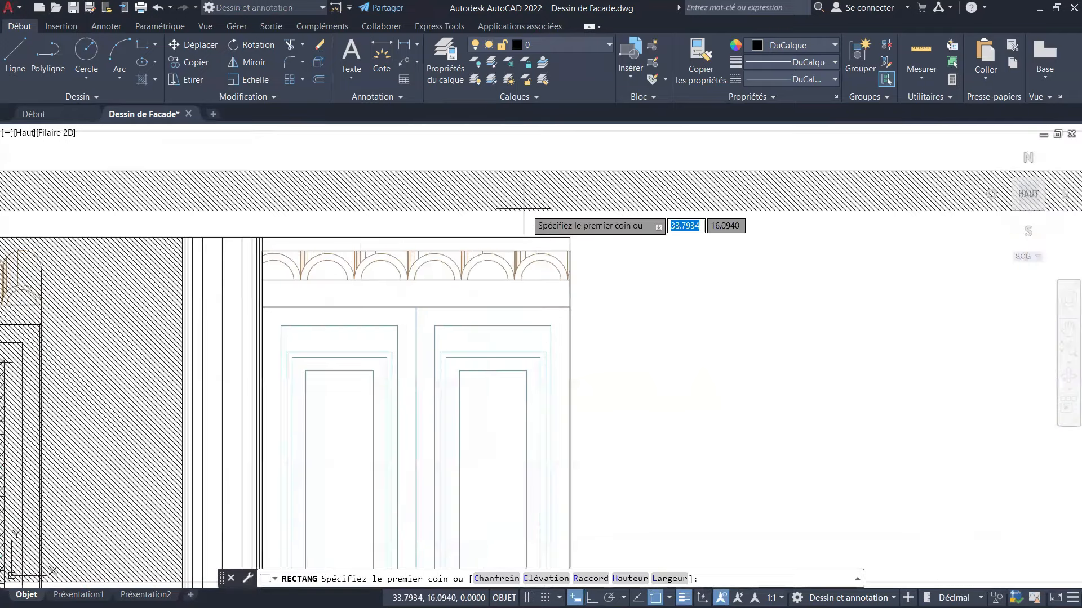
pyautogui.click(570, 238)
pyautogui.scroll(2, 546, 217)
pyautogui.scroll(-5, 501, 260)
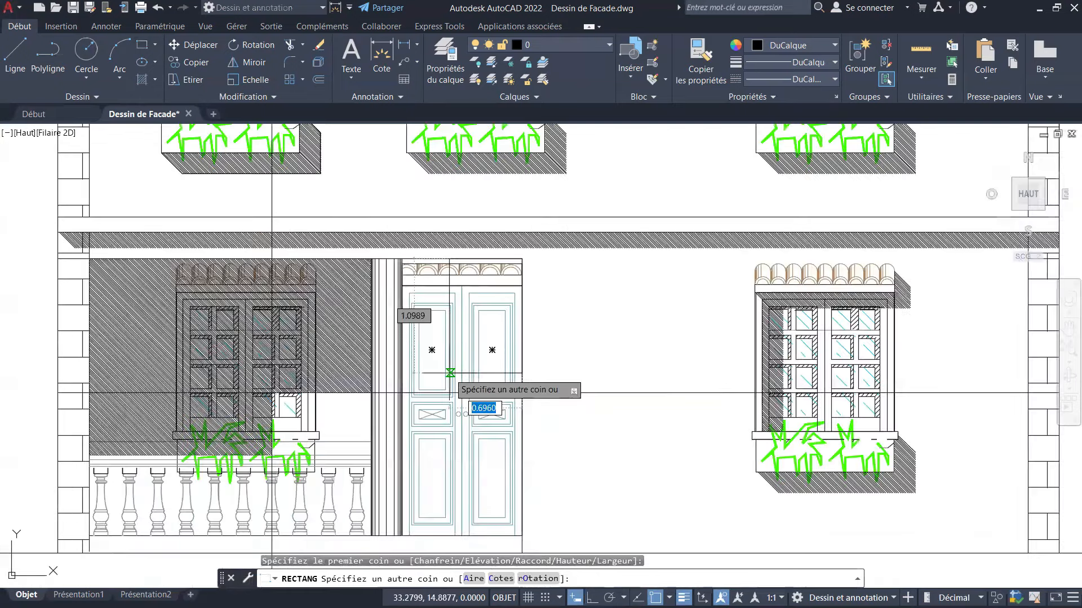
pyautogui.scroll(3, 450, 372)
pyautogui.click(374, 374)
pyautogui.scroll(-5, 374, 374)
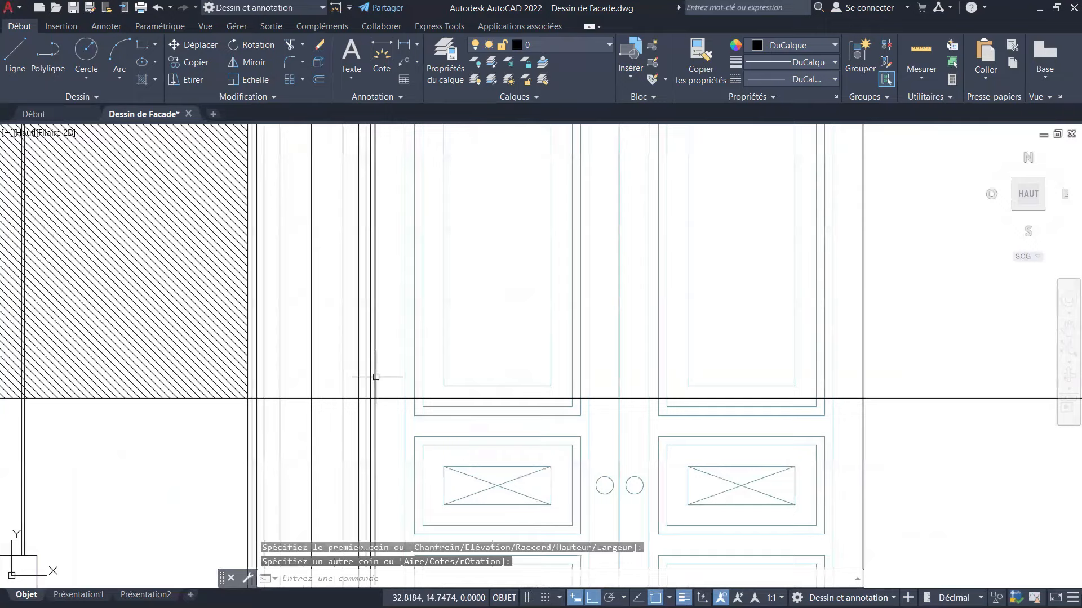
pyautogui.press('Escape')
pyautogui.press('Escape')
pyautogui.press('Escape')
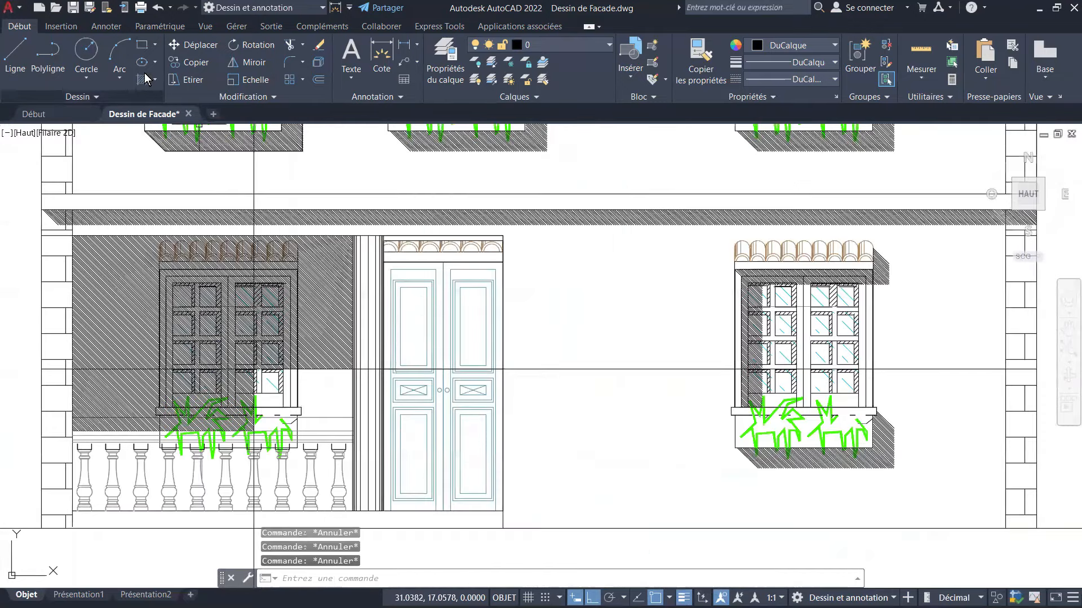
# Move the door shadow rectangle horizontally about 15.4 units into the empty space left of the façade.
pyautogui.click(180, 62)
pyautogui.click(177, 49)
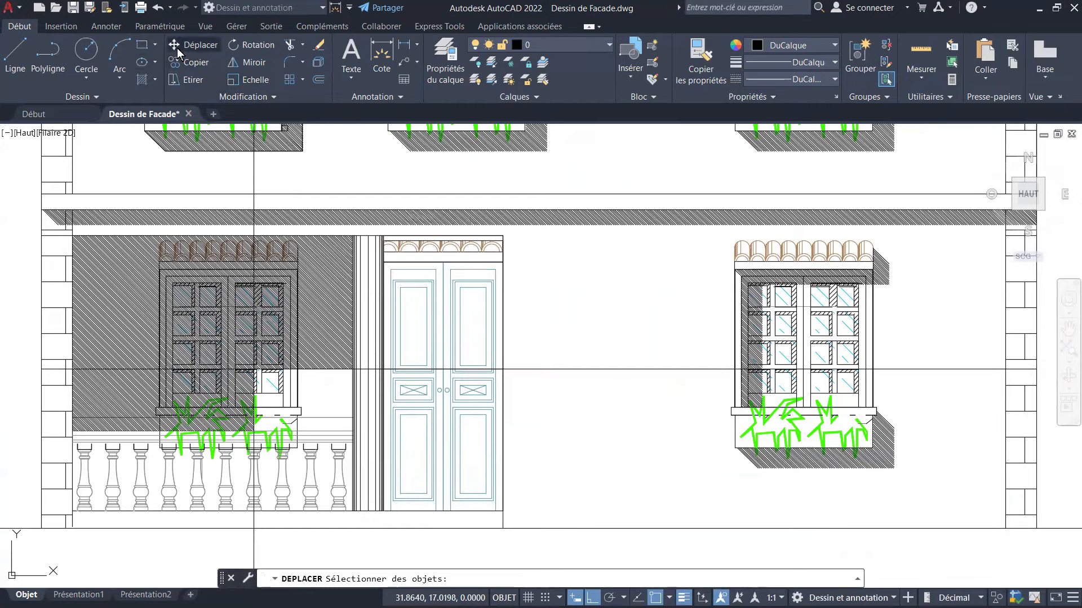
pyautogui.click(503, 368)
pyautogui.press('Return')
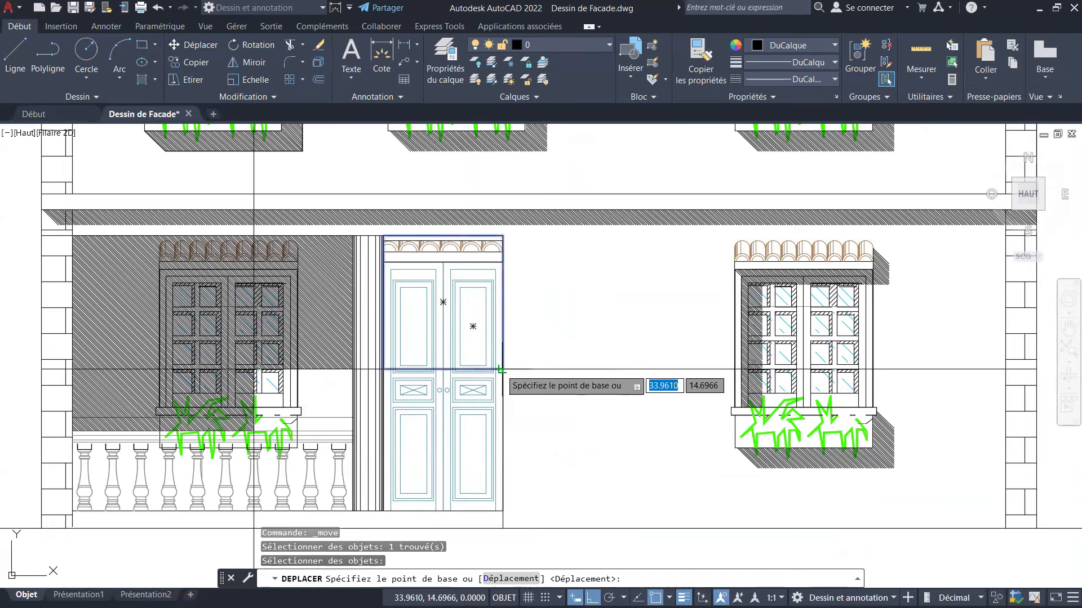
pyautogui.click(502, 369)
pyautogui.scroll(-5, 597, 347)
pyautogui.scroll(4, 340, 361)
pyautogui.press('Escape')
pyautogui.press('Escape')
pyautogui.press('Escape')
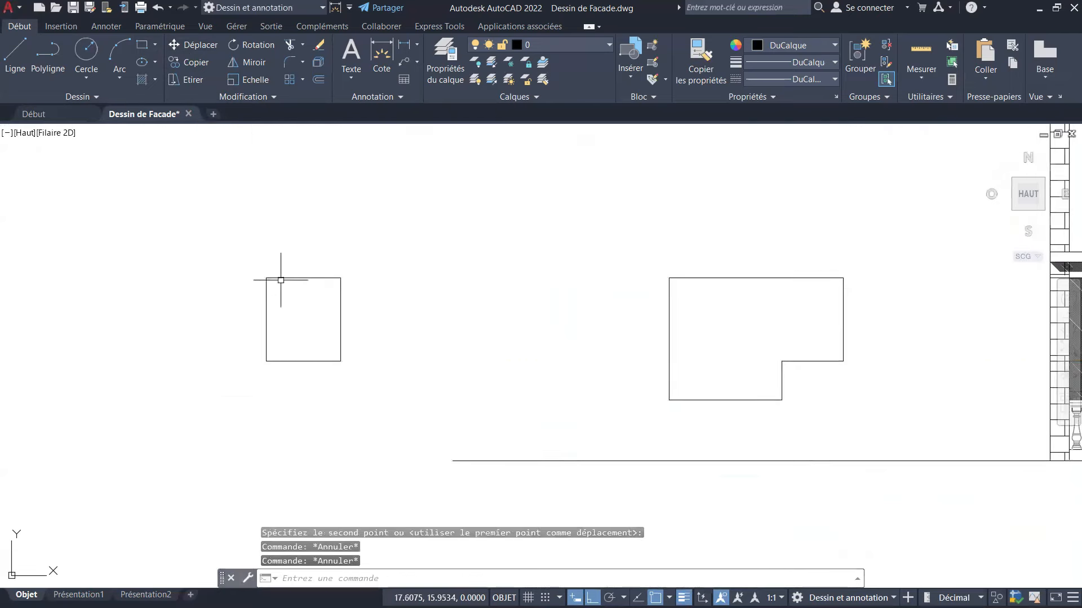
# Hatch the inside of the moved rectangle with an angle of 90 and a scale of 0.1.
pyautogui.write('h')
pyautogui.press('Return')
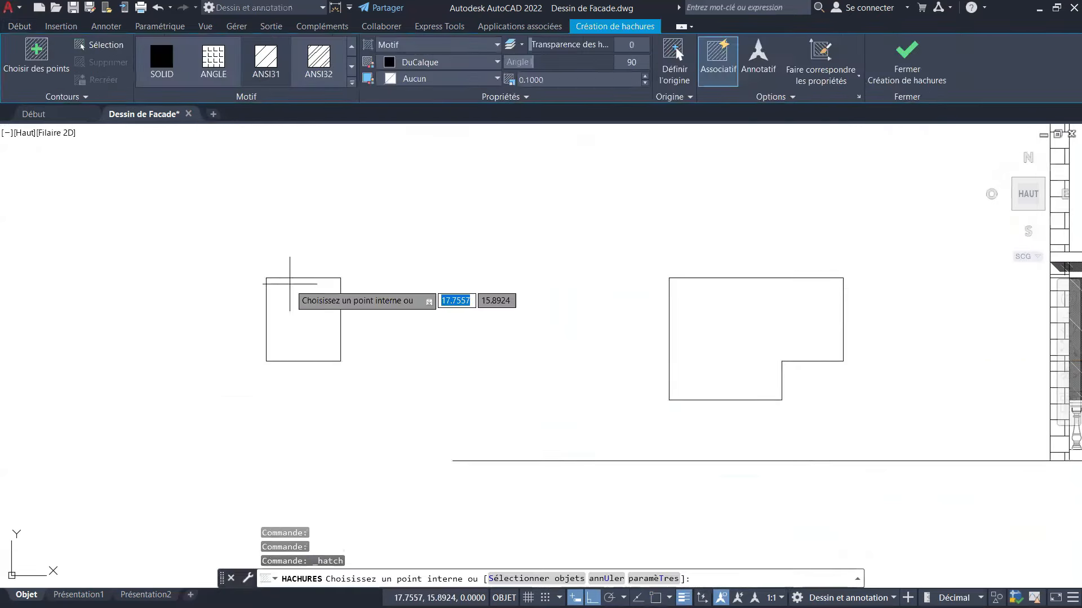
pyautogui.click(296, 313)
pyautogui.press('Escape')
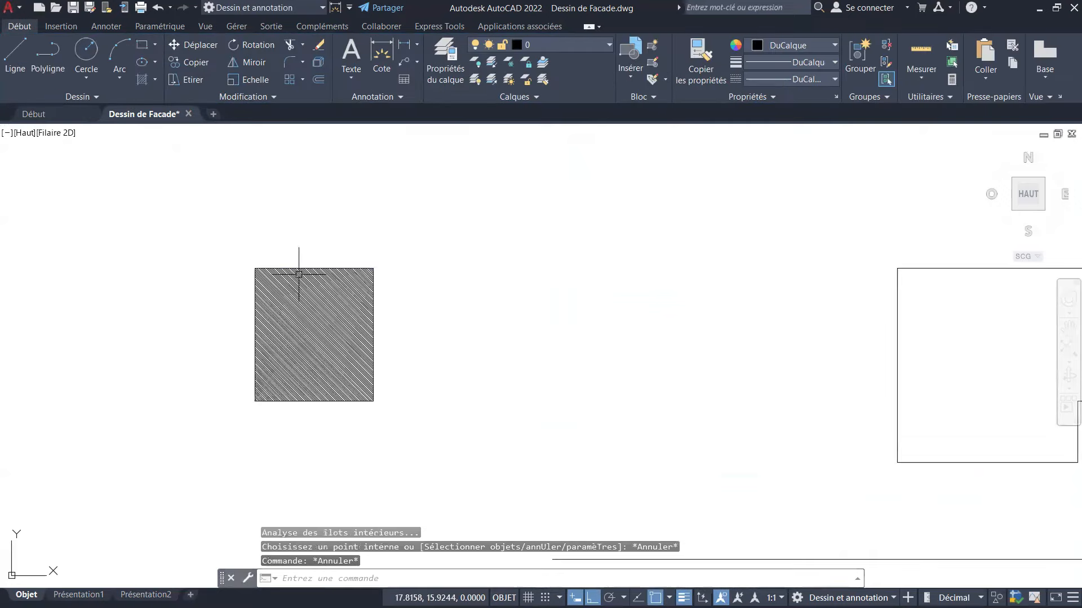
pyautogui.press('Escape')
pyautogui.press('Escape')
# Copy the rectangle's hatch from its upper-right corner to the door opening's upper-right corner on the façade.
pyautogui.scroll(4, 295, 265)
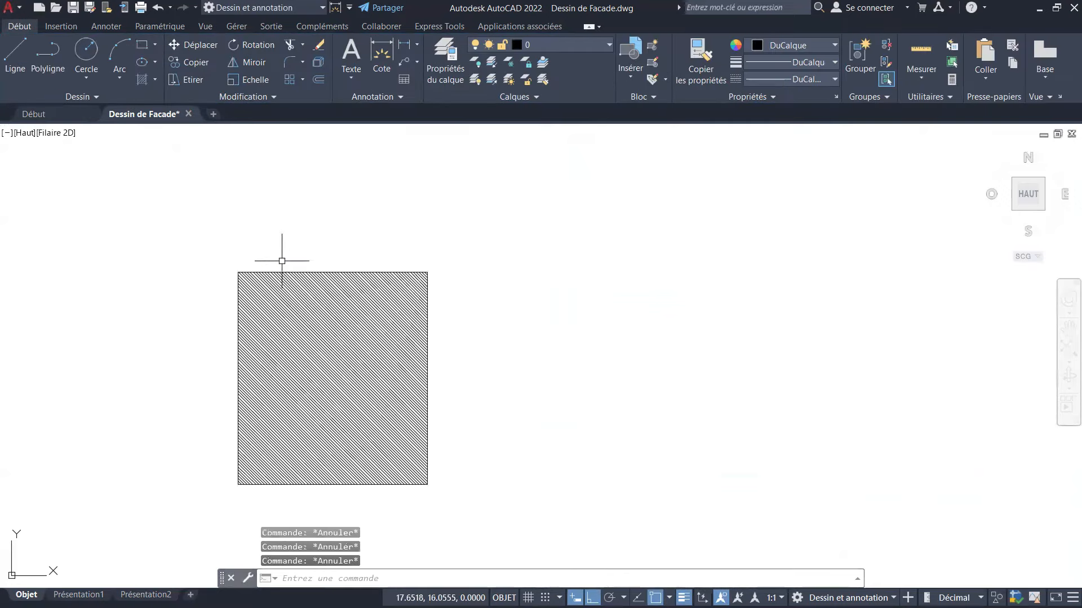
pyautogui.click(189, 63)
pyautogui.click(301, 329)
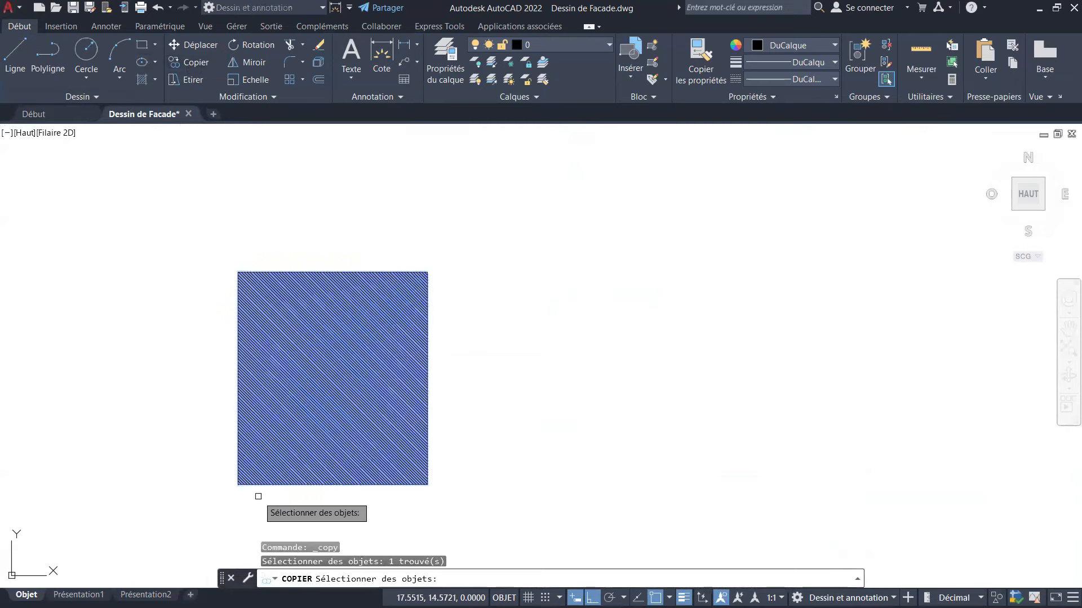
pyautogui.scroll(6, 257, 494)
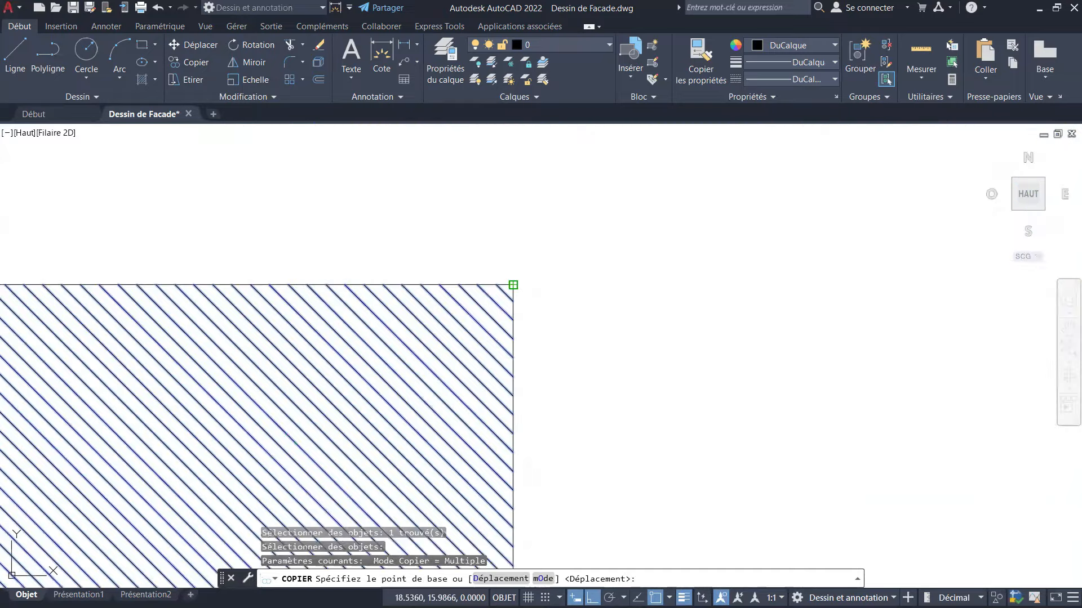
pyautogui.click(513, 285)
pyautogui.scroll(-6, 490, 304)
pyautogui.scroll(8, 485, 310)
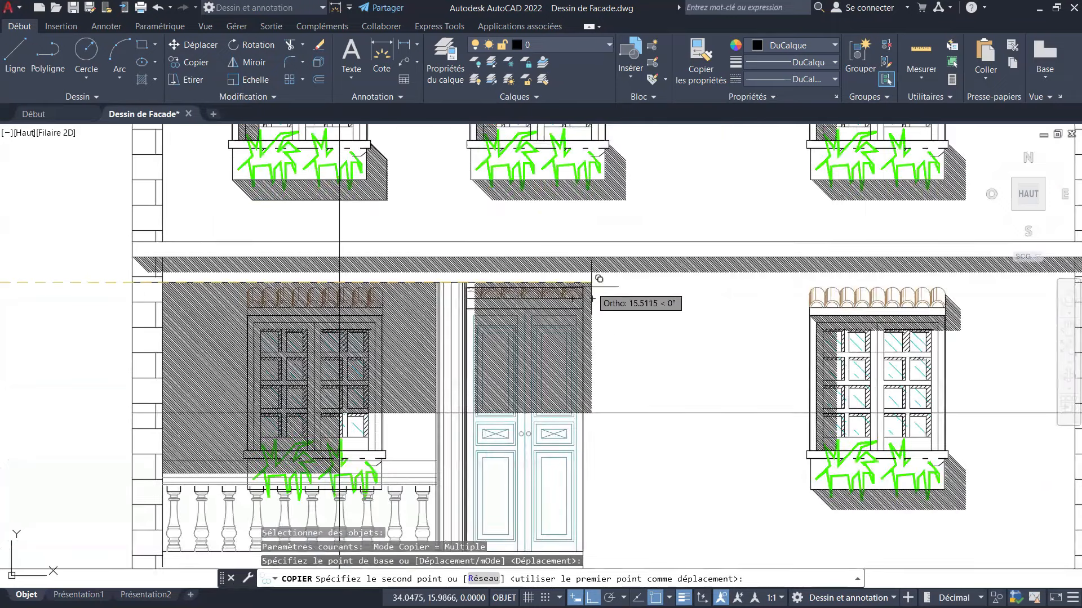
pyautogui.scroll(5, 591, 287)
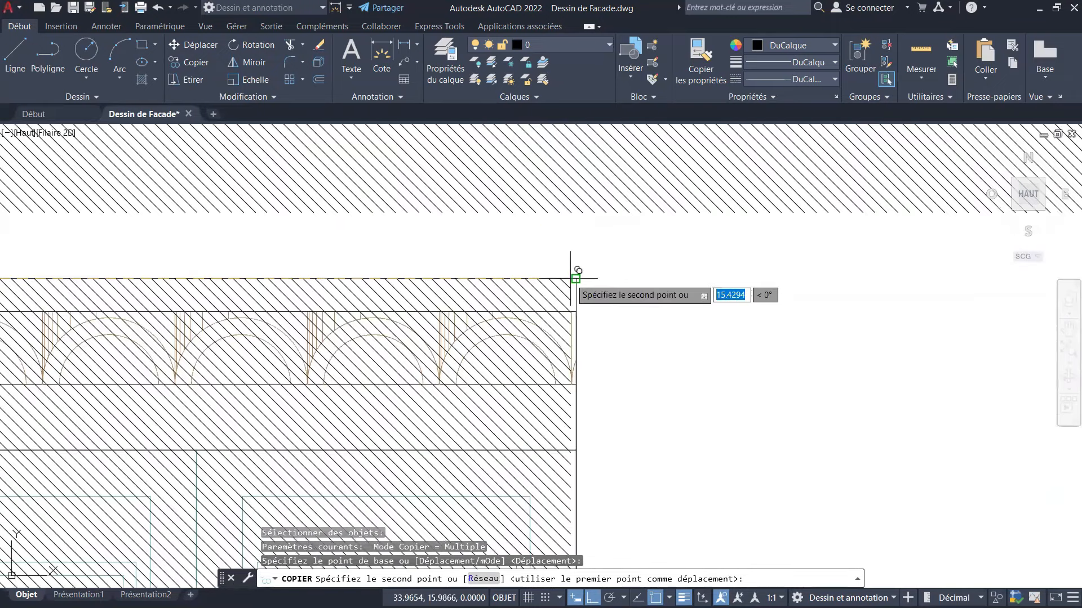
pyautogui.click(576, 278)
pyautogui.press('Escape')
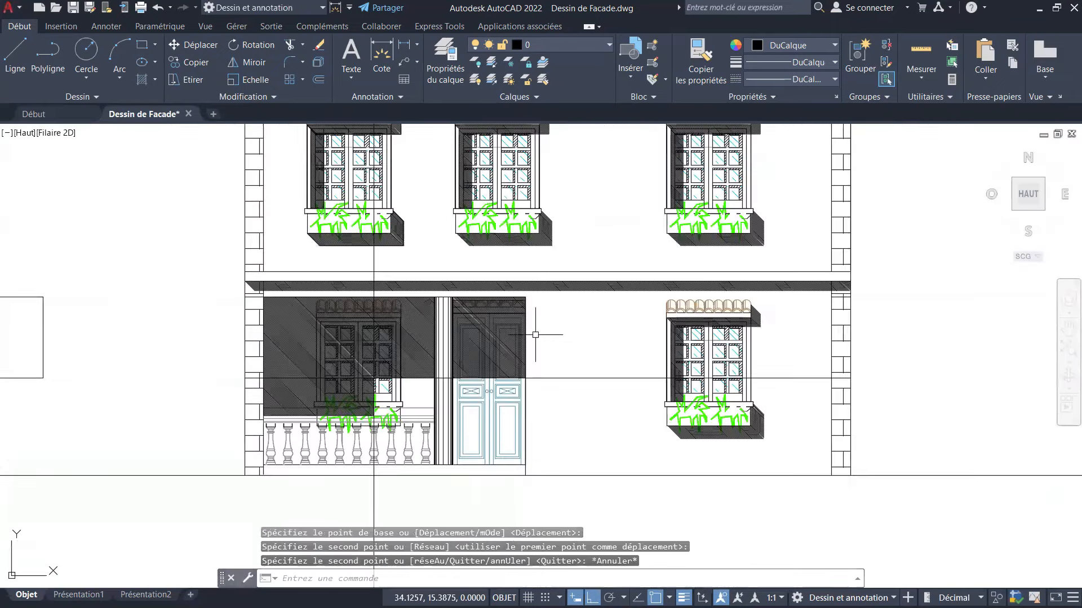
# Erase the leftover L-shaped terrace shadow outline beside the façade.
pyautogui.scroll(-2, 629, 305)
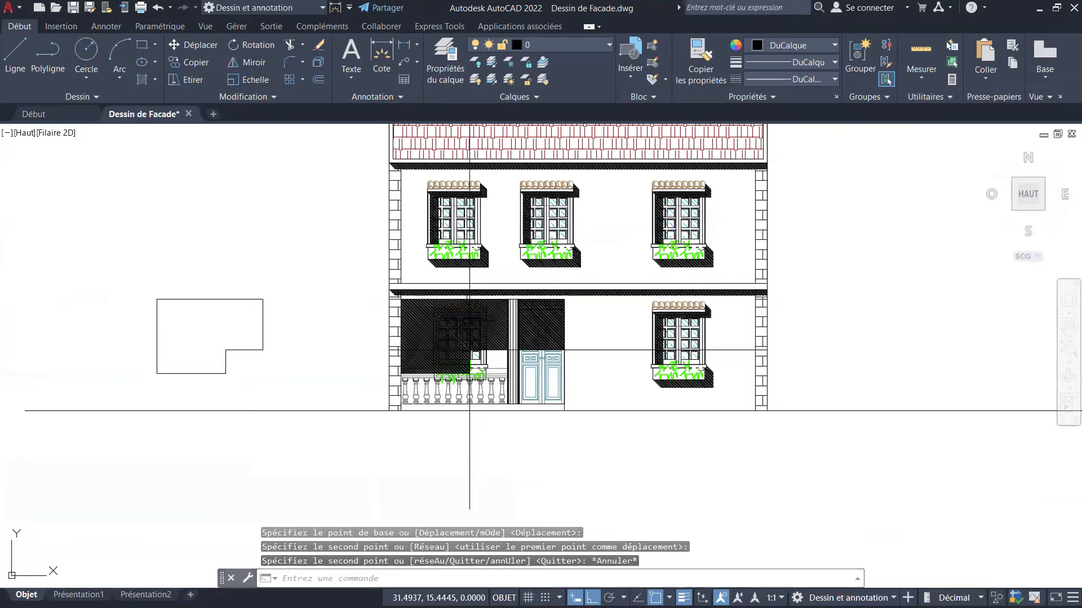
pyautogui.moveTo(485, 273); pyautogui.dragTo(474, 302, button='middle')
pyautogui.click(289, 304)
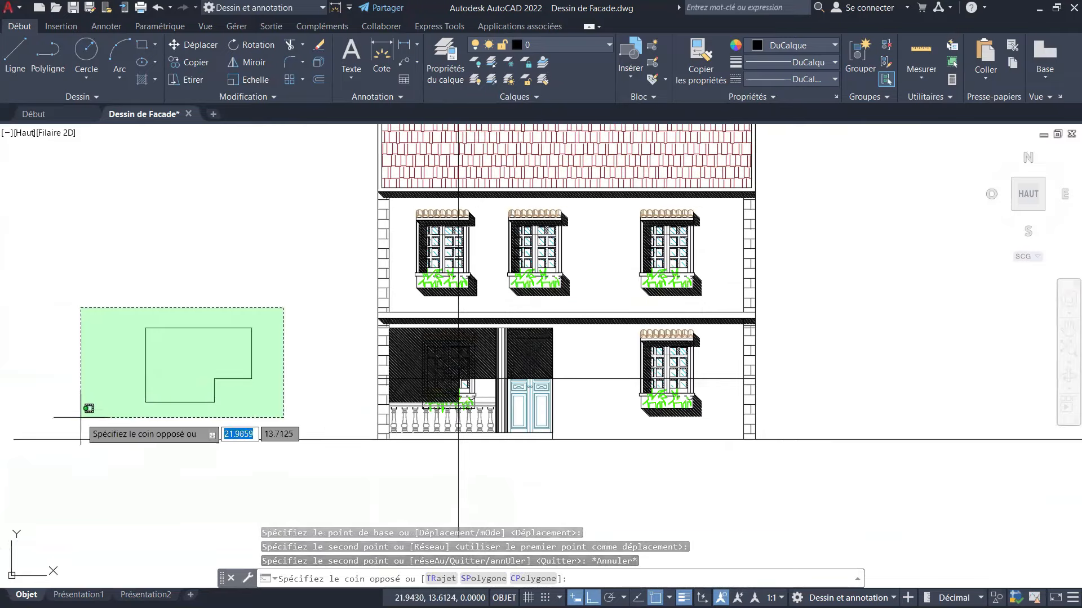
pyautogui.click(87, 404)
pyautogui.press('Delete')
pyautogui.scroll(-3, 370, 346)
# Erase the leftover rectangle and its original hatch left of the façade.
pyautogui.scroll(3, 230, 345)
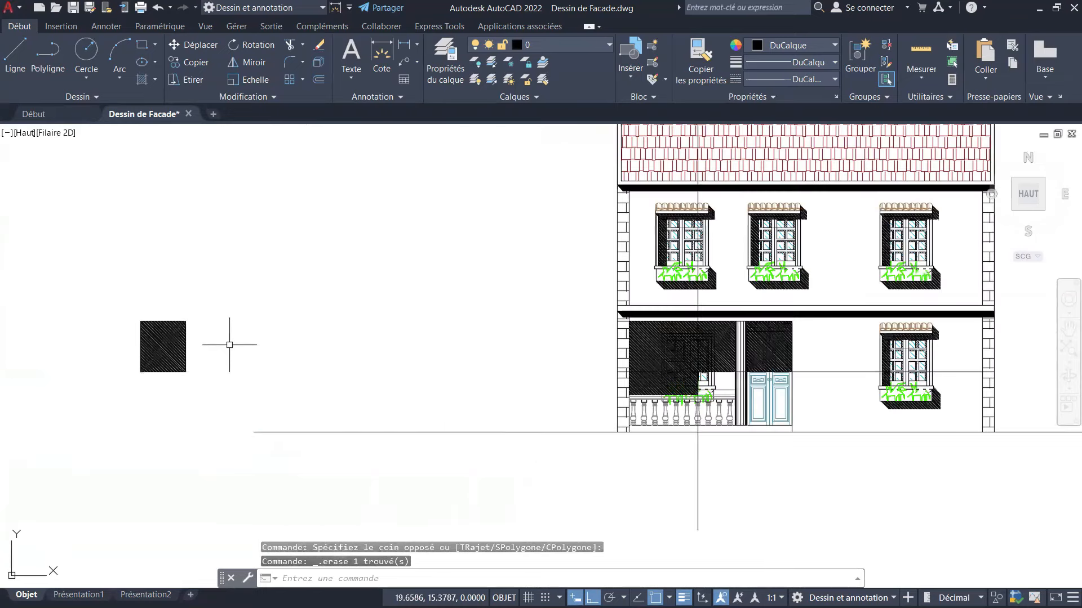
pyautogui.scroll(3, 192, 336)
pyautogui.click(208, 299)
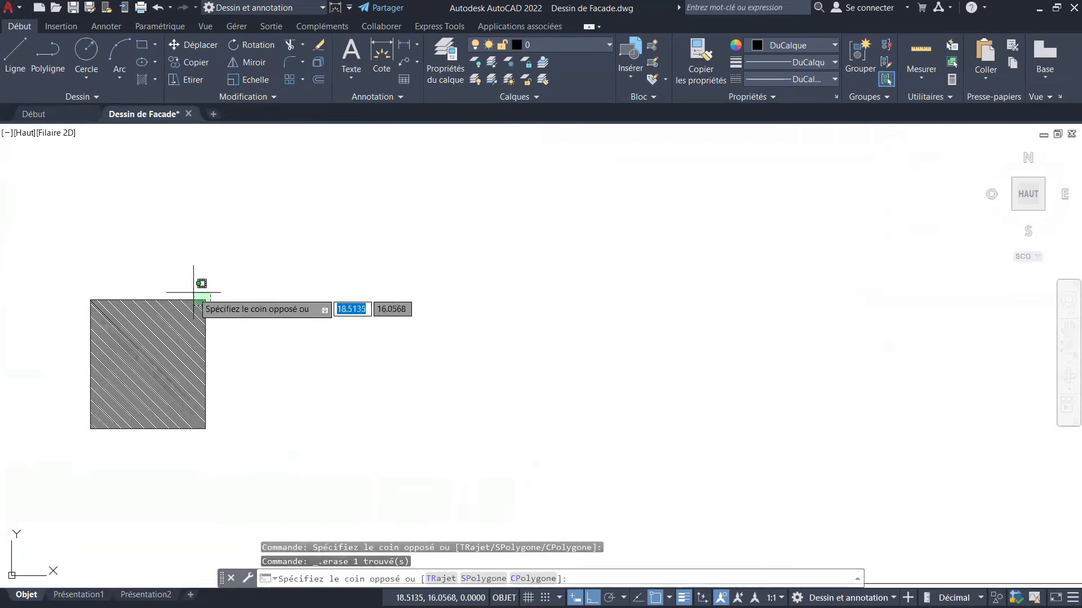
pyautogui.click(41, 483)
pyautogui.press('Delete')
pyautogui.scroll(-3, 217, 379)
pyautogui.scroll(-3, 449, 337)
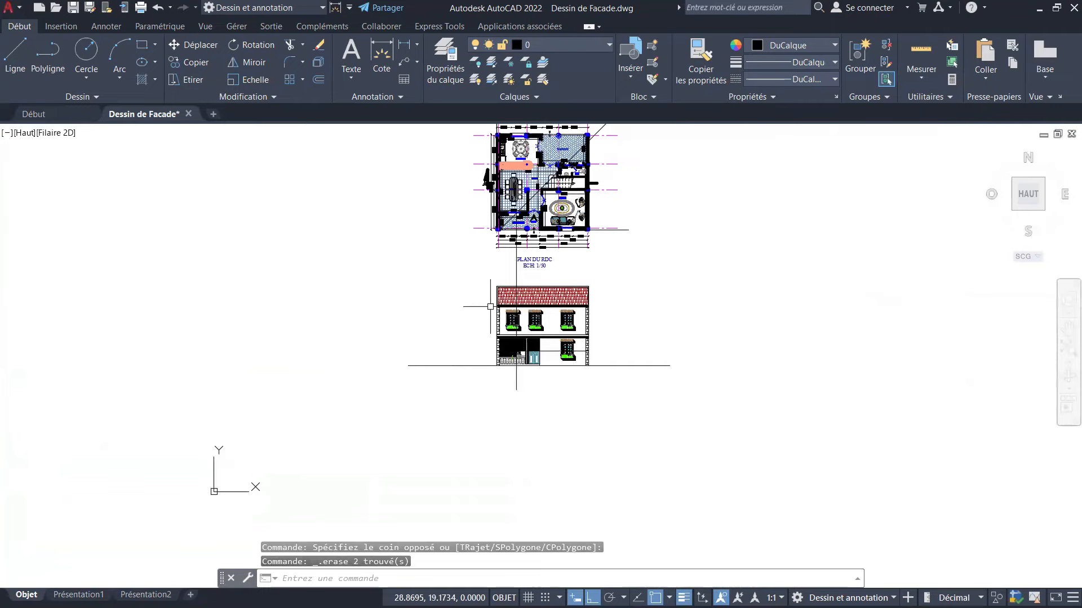
# Erase the vertical construction line that runs through the terrace window and below the ground line.
pyautogui.scroll(2, 541, 360)
pyautogui.scroll(1, 519, 327)
pyautogui.moveTo(488, 483); pyautogui.dragTo(458, 426, button='middle')
pyautogui.scroll(2, 458, 426)
pyautogui.click(466, 374)
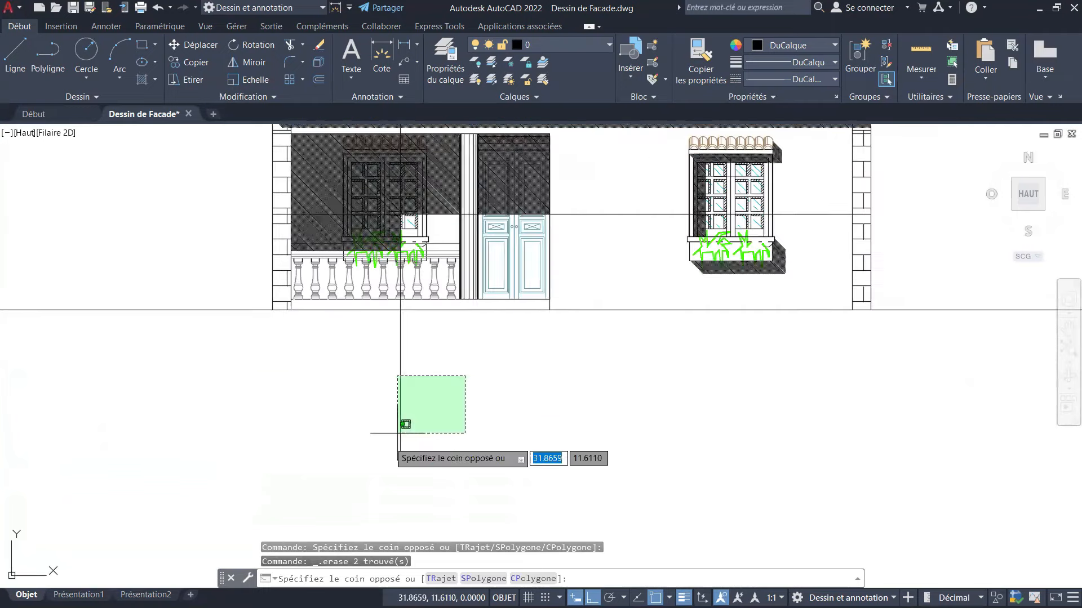
pyautogui.click(343, 437)
pyautogui.press('Delete')
# Erase the horizontal construction line that crosses the ground floor at the lower edge of the door shadow.
pyautogui.scroll(-2, 539, 390)
pyautogui.moveTo(584, 256); pyautogui.dragTo(568, 306, button='middle')
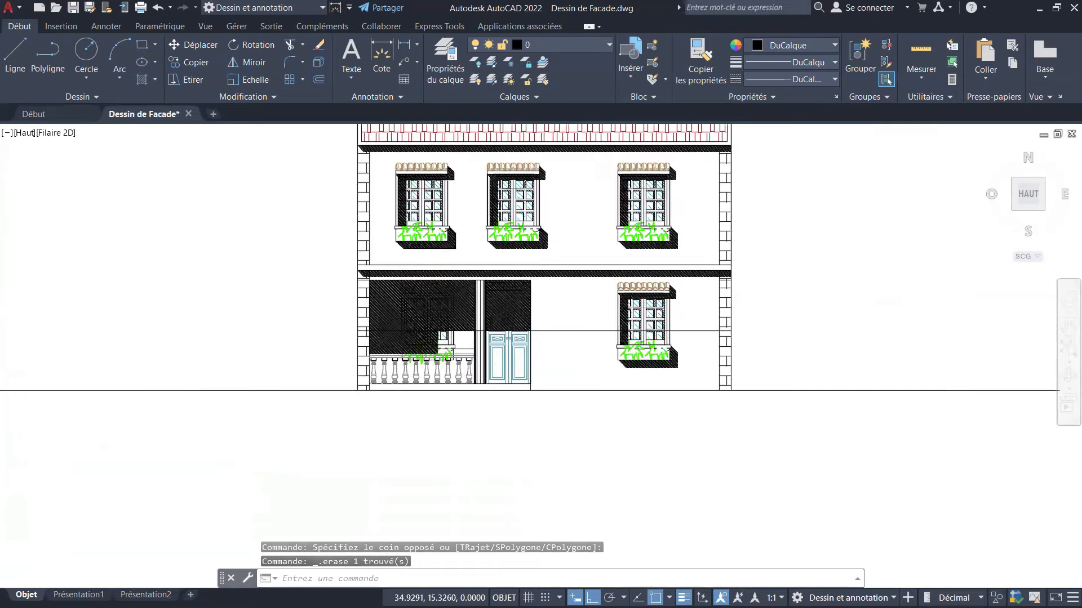
pyautogui.scroll(2, 570, 326)
pyautogui.click(569, 331)
pyautogui.click(550, 357)
pyautogui.press('Delete')
pyautogui.scroll(-2, 550, 357)
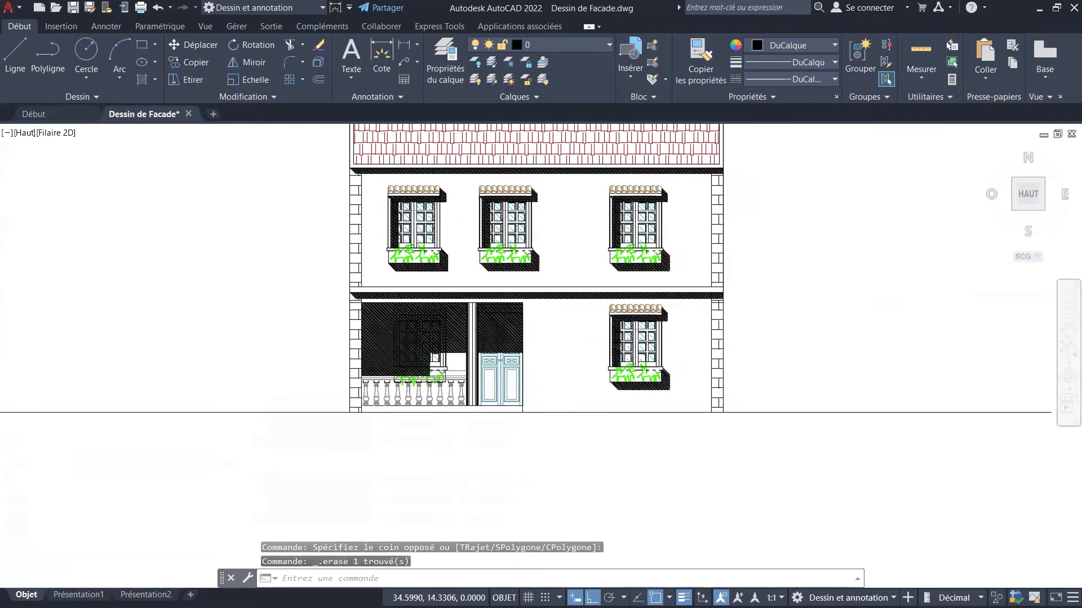
pyautogui.moveTo(540, 235); pyautogui.dragTo(525, 318, button='middle')
pyautogui.scroll(3, 431, 453)
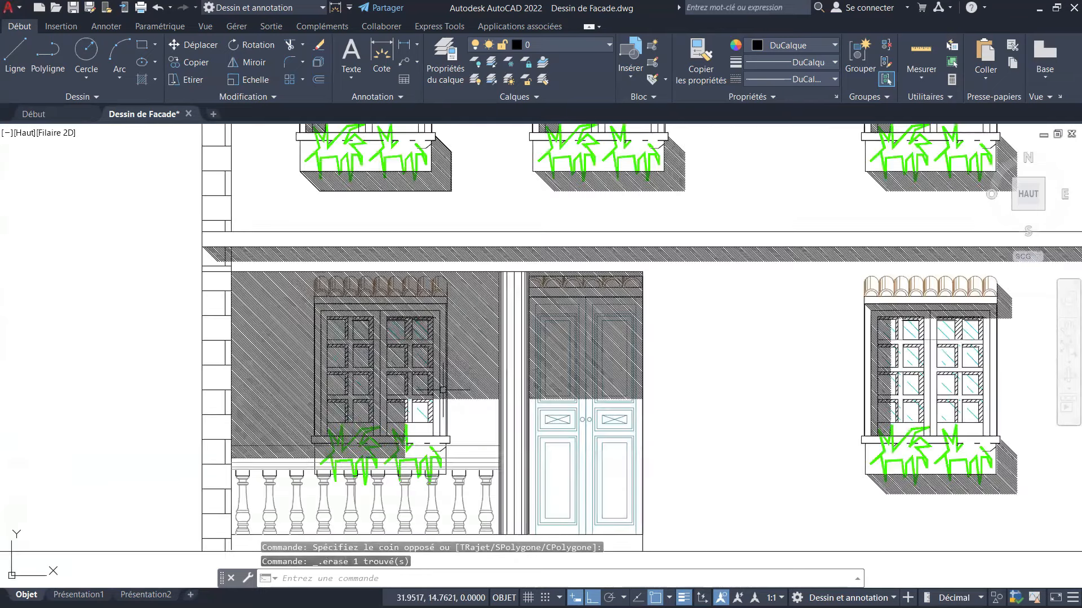
pyautogui.moveTo(489, 419); pyautogui.dragTo(490, 414, button='middle')
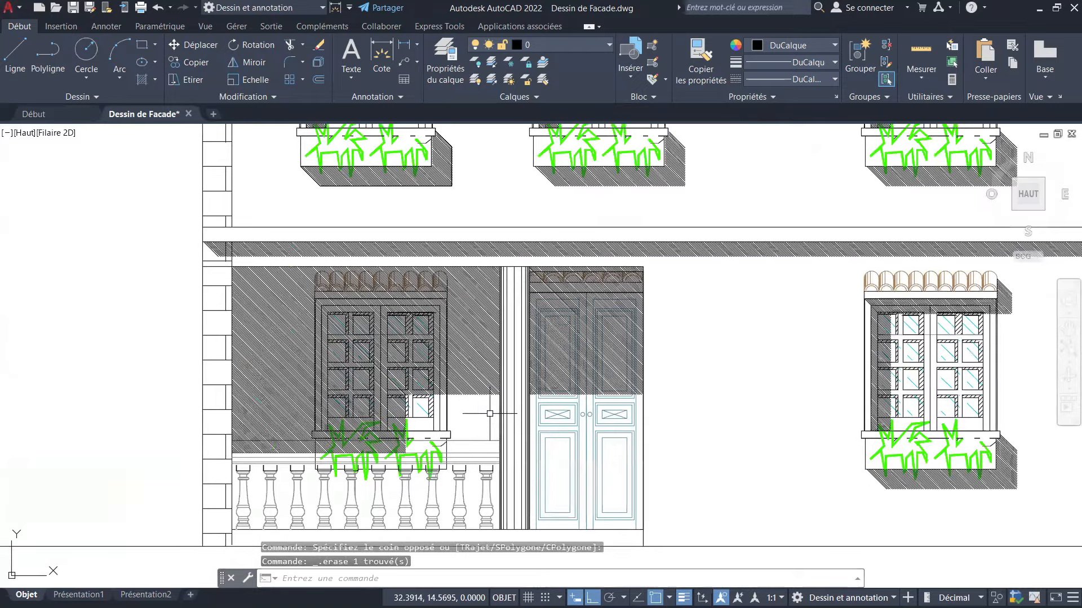
pyautogui.scroll(3, 489, 414)
pyautogui.click(486, 427)
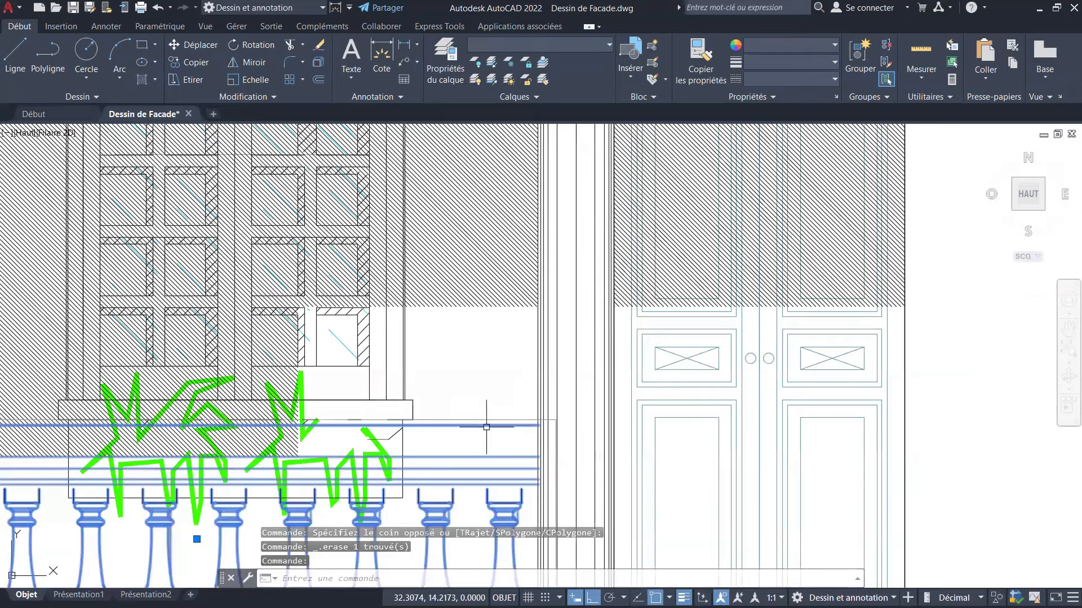
pyautogui.moveTo(526, 401); pyautogui.dragTo(540, 400, button='middle')
pyautogui.press('Escape')
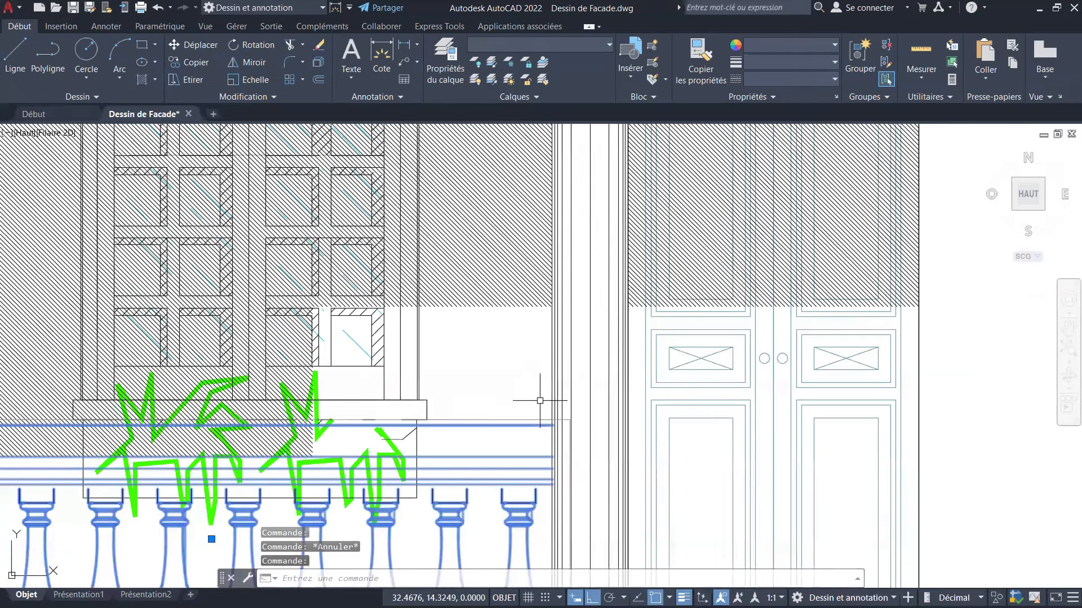
pyautogui.scroll(2, 506, 416)
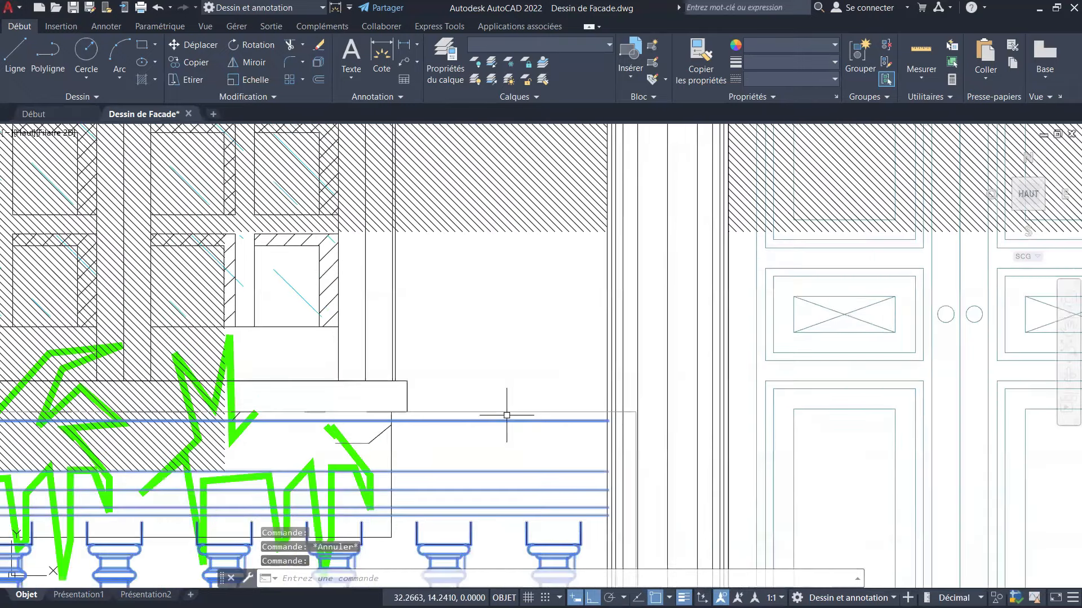
pyautogui.press('Escape')
pyautogui.press('Escape')
pyautogui.press('Escape')
pyautogui.scroll(2, 525, 419)
pyautogui.scroll(-2, 498, 420)
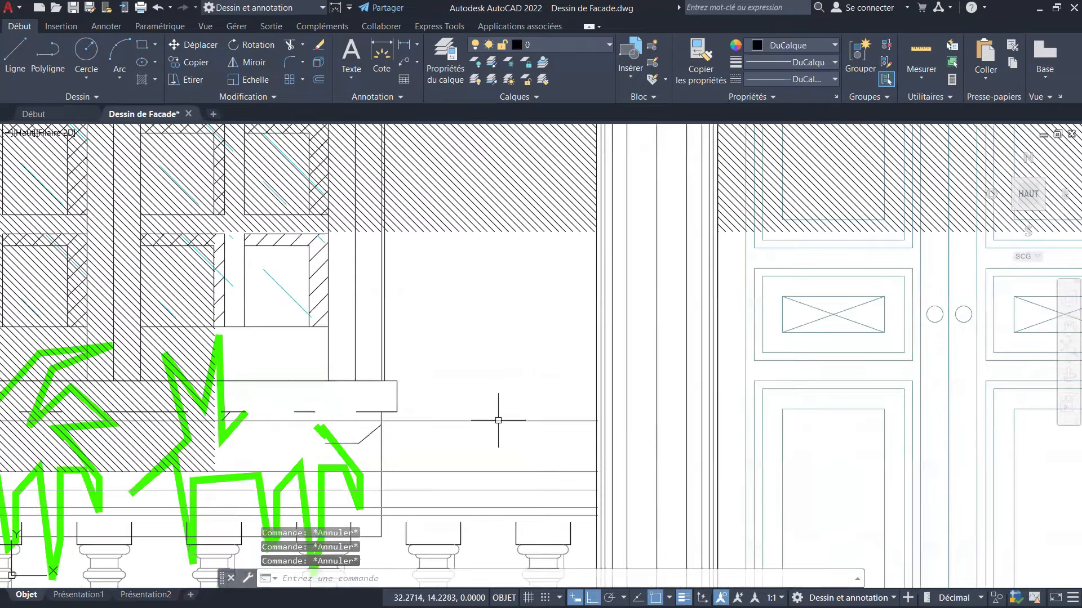
pyautogui.scroll(2, 498, 420)
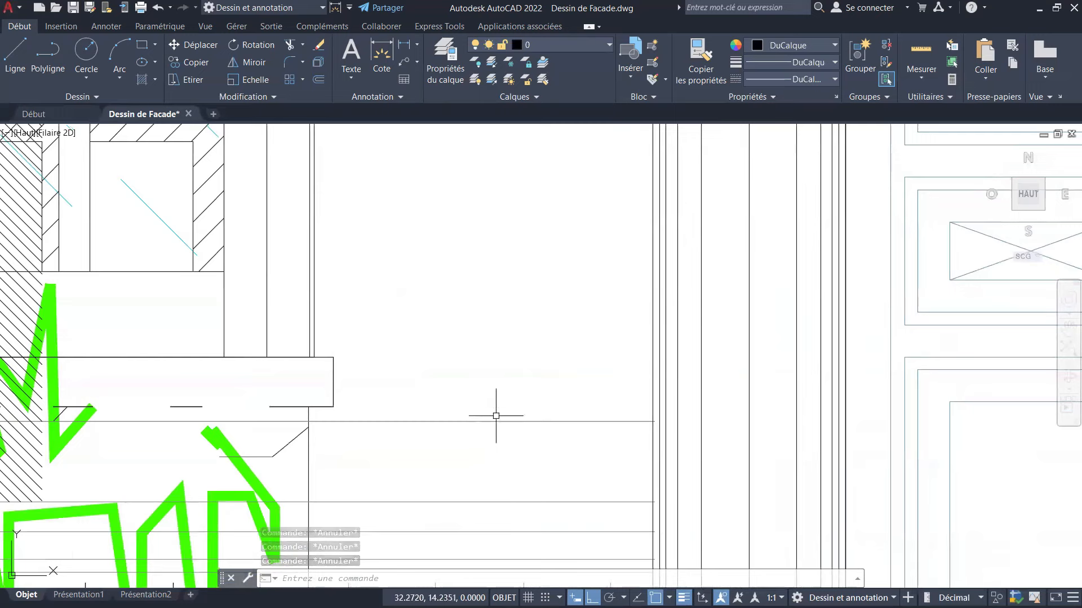
# Try to separate the top rail line from the terrace balustrade group by exploding it.
pyautogui.click(463, 421)
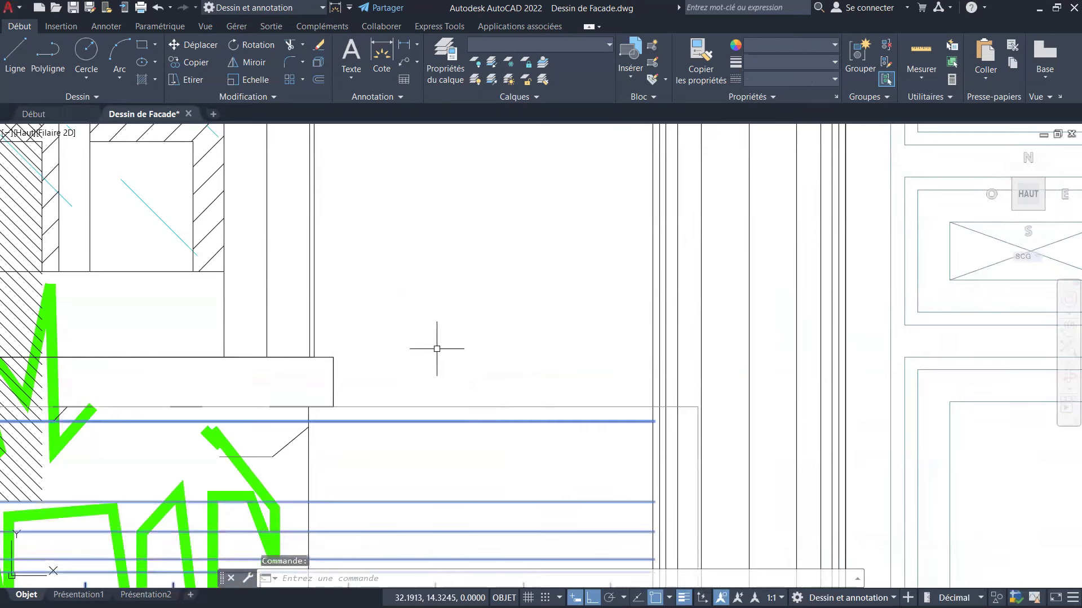
pyautogui.click(319, 64)
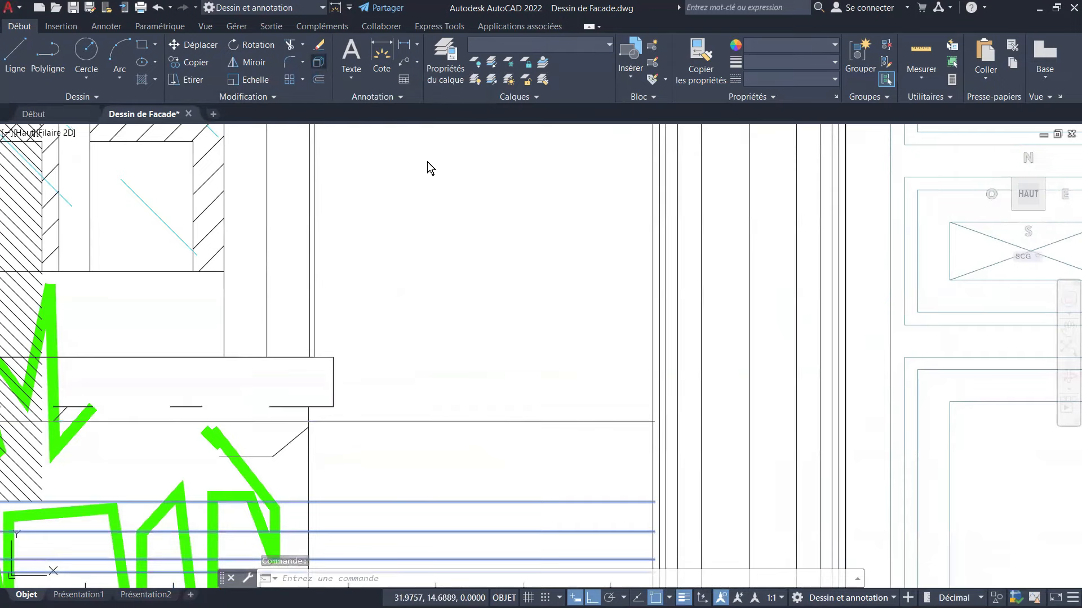
pyautogui.click(510, 420)
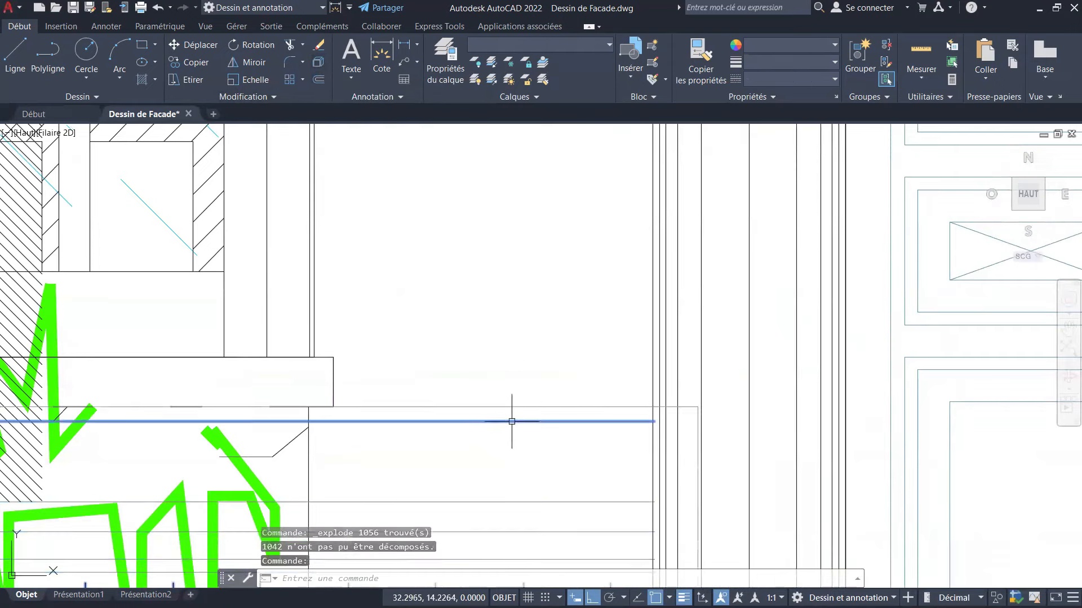
pyautogui.click(319, 65)
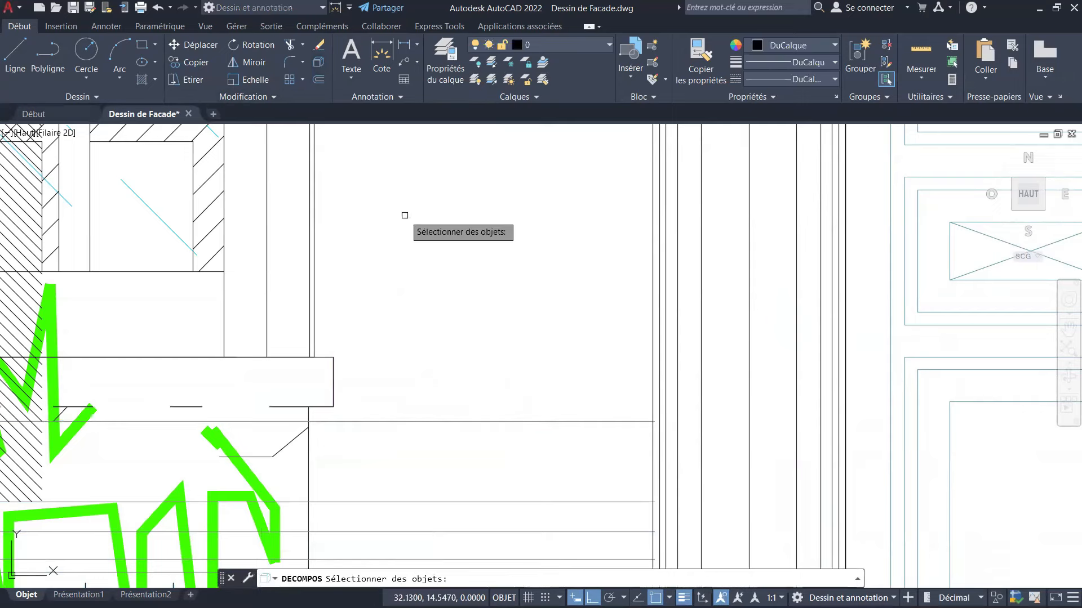
pyautogui.press('Escape')
pyautogui.press('Escape')
# Ungroup the terrace balustrade so its lines can be selected individually.
pyautogui.click(489, 421)
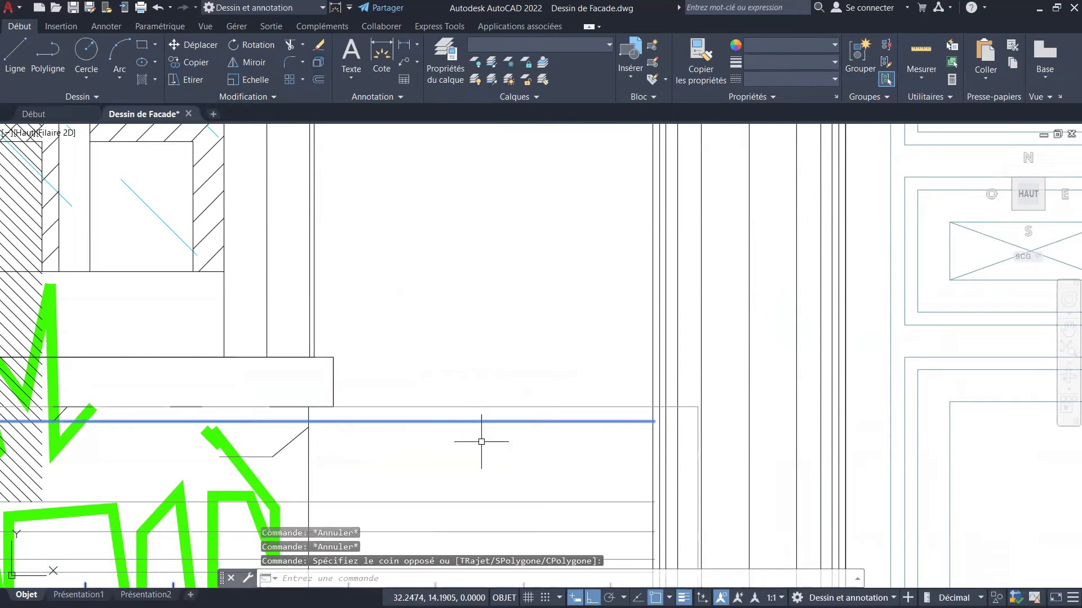
pyautogui.scroll(-3, 505, 418)
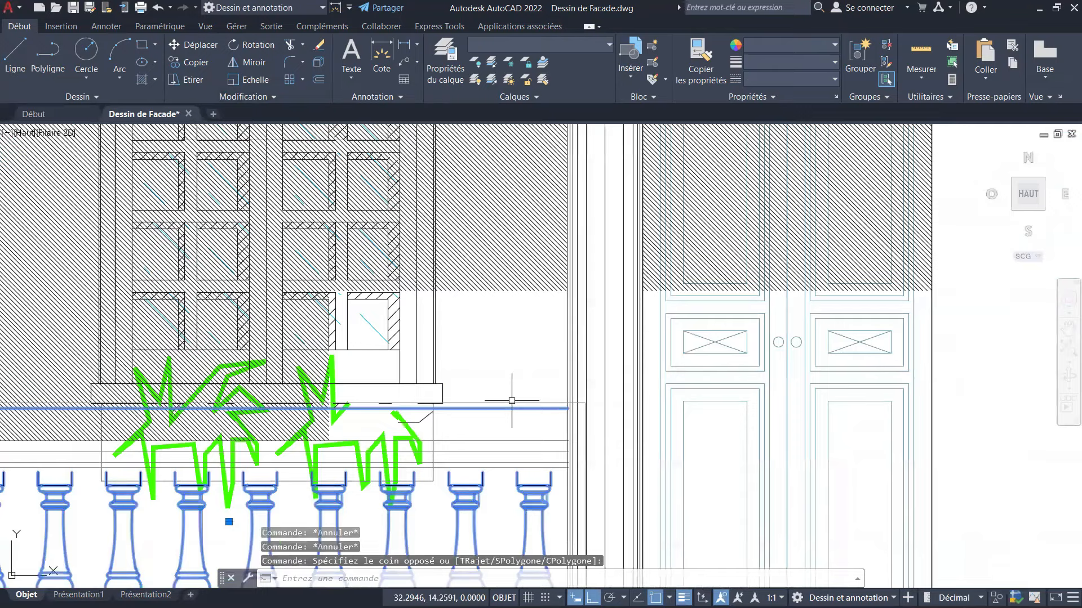
pyautogui.rightClick(556, 239)
pyautogui.moveTo(623, 243)
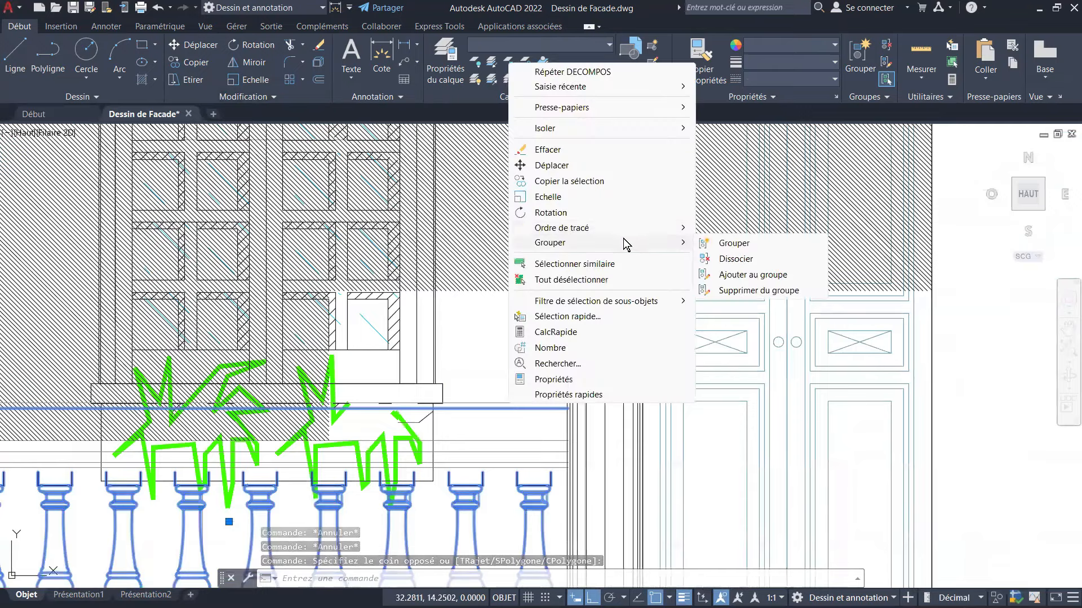
pyautogui.click(735, 259)
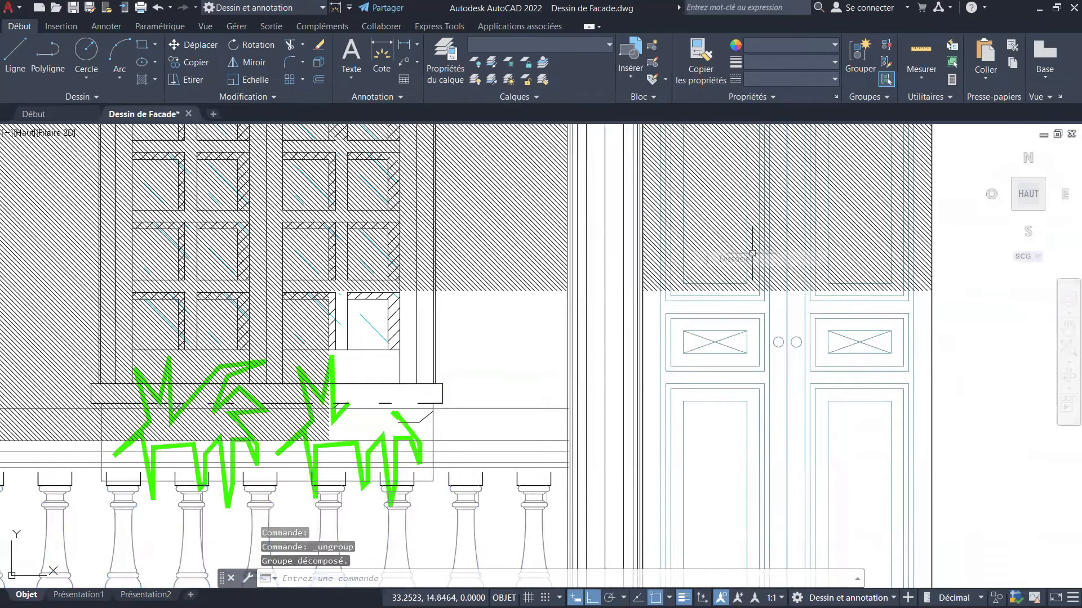
# Erase the two overlapping horizontal lines just above the balustrade handrail, below the terrace window sill.
pyautogui.click(520, 407)
pyautogui.press('Delete')
pyautogui.scroll(-2, 548, 387)
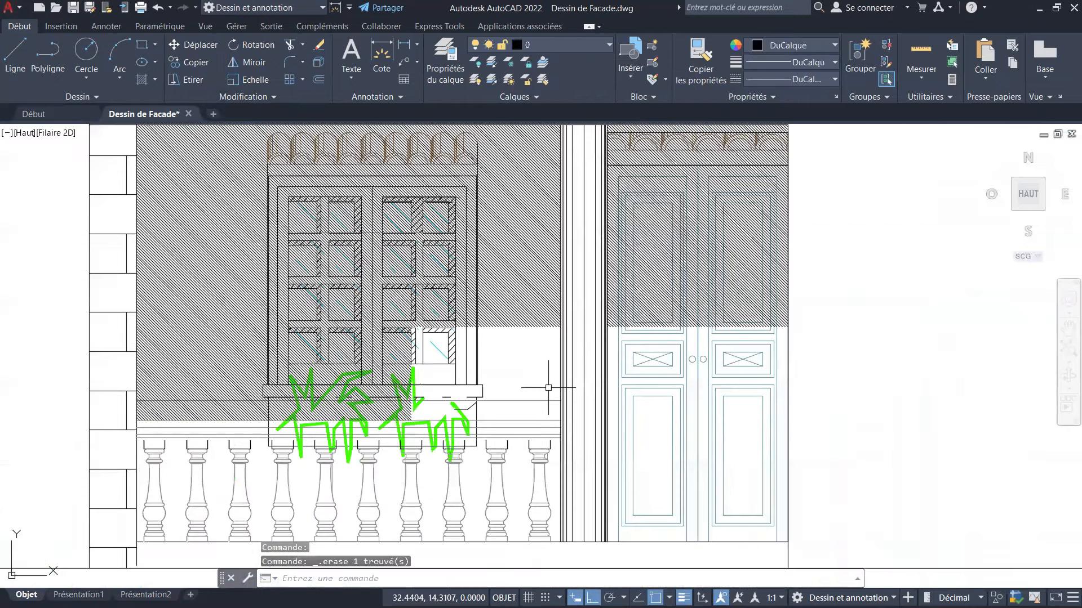
pyautogui.scroll(2, 548, 388)
pyautogui.click(547, 393)
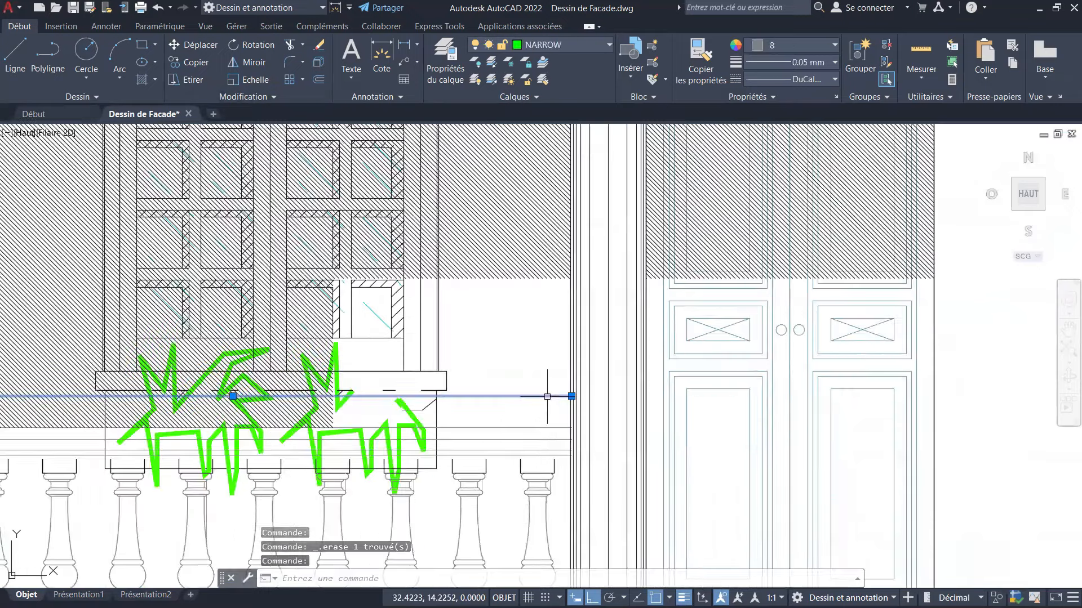
pyautogui.press('Delete')
# Shorten the ground line on the façade's right side so it ends a short distance beyond the corner stones.
pyautogui.scroll(-5, 547, 397)
pyautogui.moveTo(486, 360); pyautogui.dragTo(483, 369, button='middle')
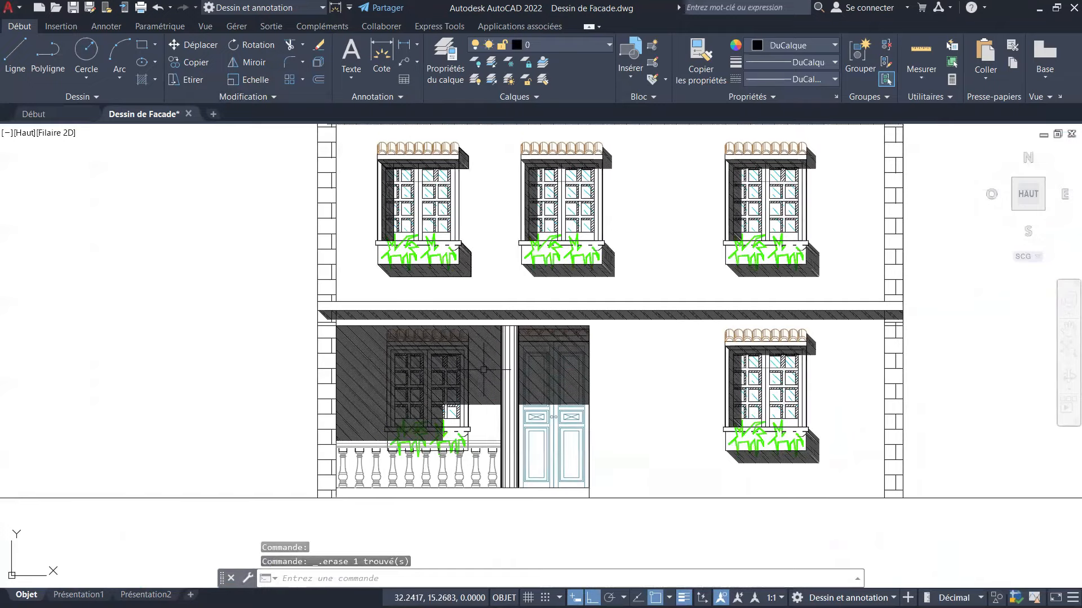
pyautogui.scroll(-3, 484, 369)
pyautogui.scroll(-2, 536, 349)
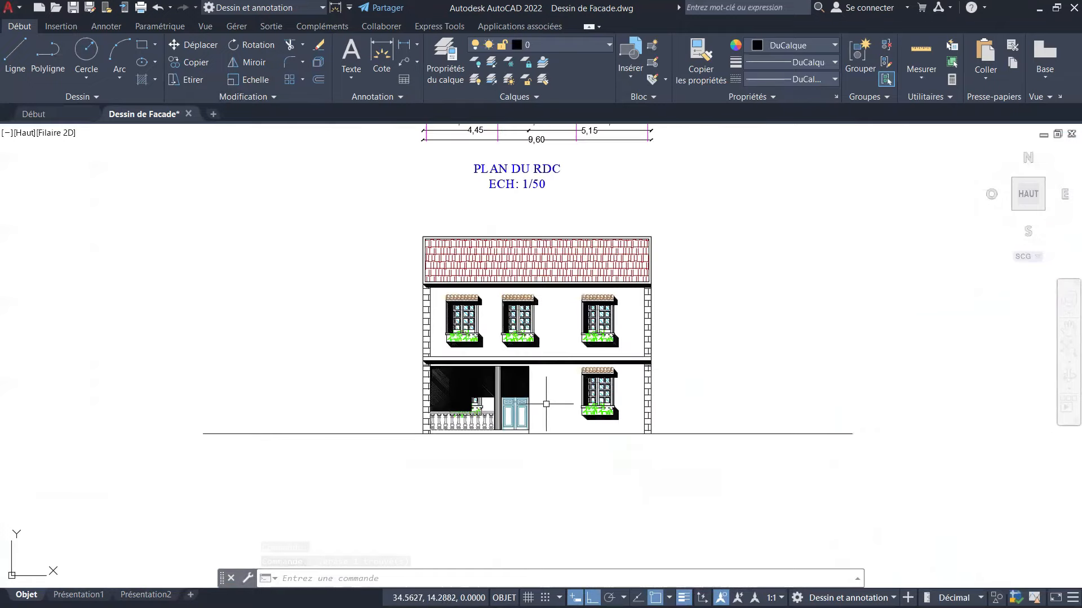
pyautogui.scroll(2, 591, 389)
pyautogui.scroll(-2, 561, 366)
pyautogui.scroll(3, 609, 420)
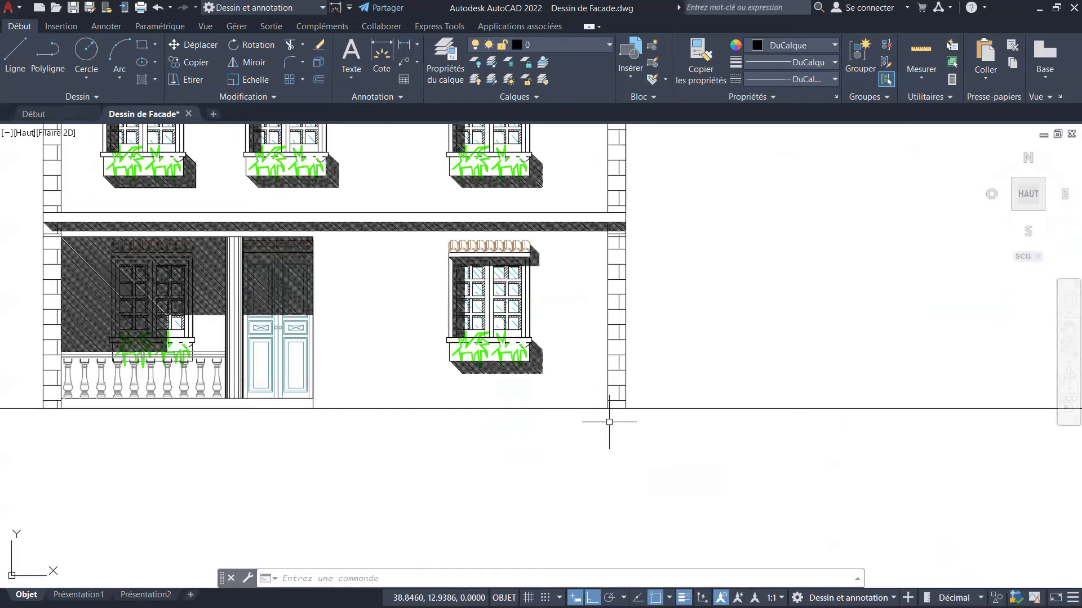
pyautogui.click(779, 375)
pyautogui.click(712, 432)
pyautogui.scroll(-2, 557, 386)
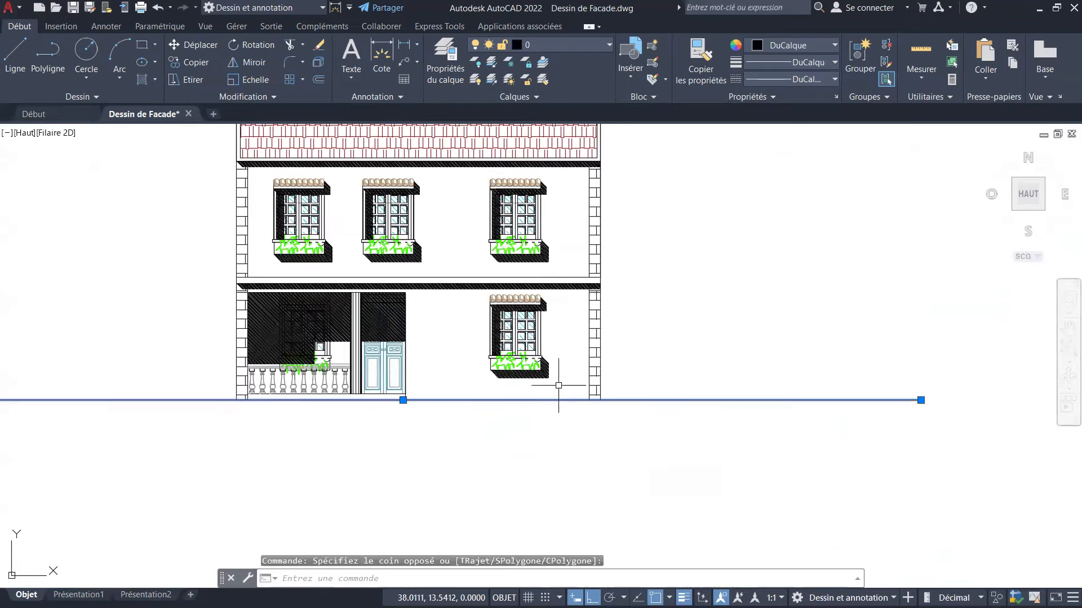
pyautogui.click(921, 400)
pyautogui.scroll(-2, 586, 391)
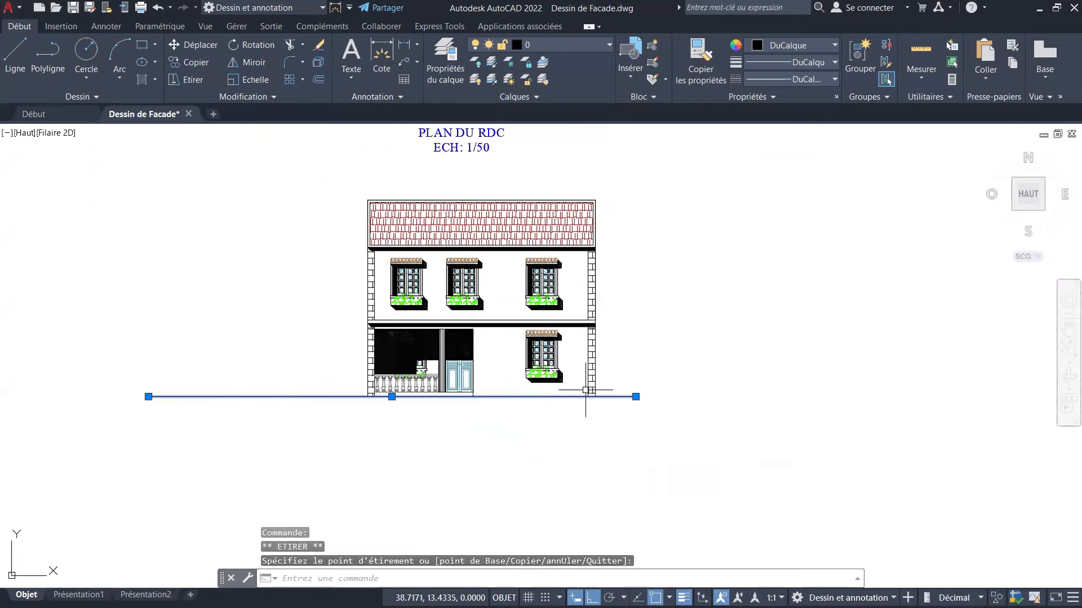
# Shorten the ground line on the façade's left side so it ends a short distance beyond the corner stones.
pyautogui.click(148, 396)
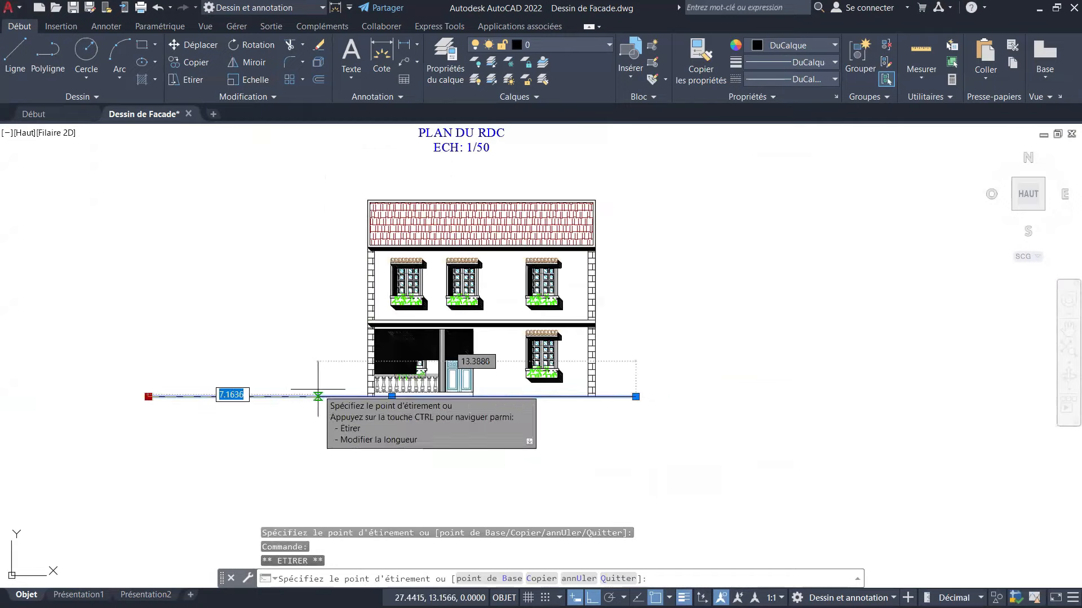
pyautogui.press('Escape')
pyautogui.press('Escape')
pyautogui.scroll(2, 459, 386)
pyautogui.scroll(1, 460, 386)
pyautogui.press('Escape')
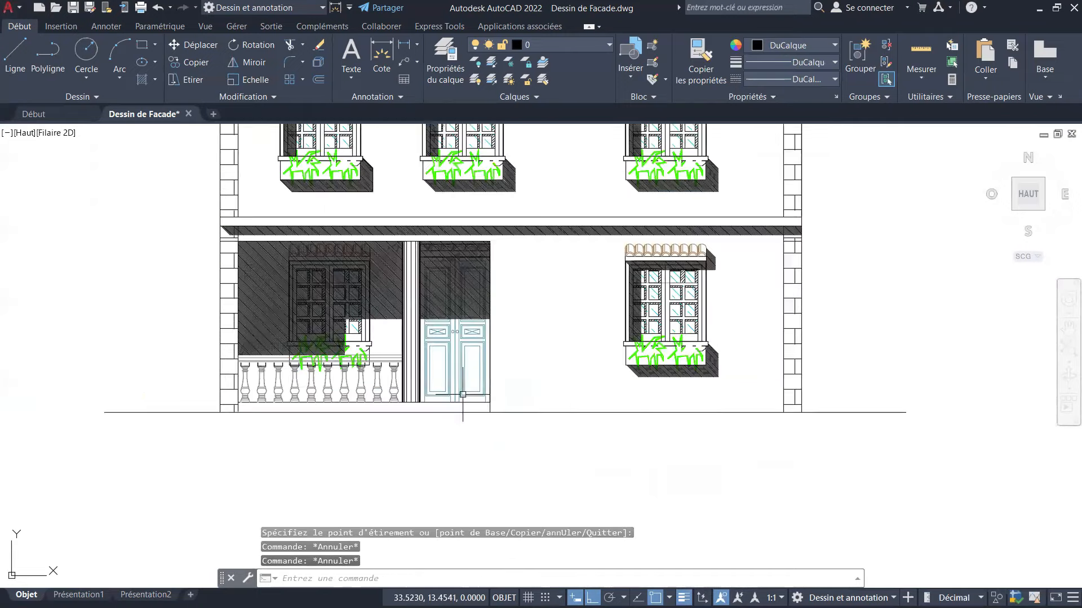
pyautogui.press('Escape')
# Set the ground line's lineweight to 0.60 mm.
pyautogui.scroll(-3, 594, 374)
pyautogui.scroll(2, 596, 393)
pyautogui.scroll(1, 596, 392)
pyautogui.click(593, 408)
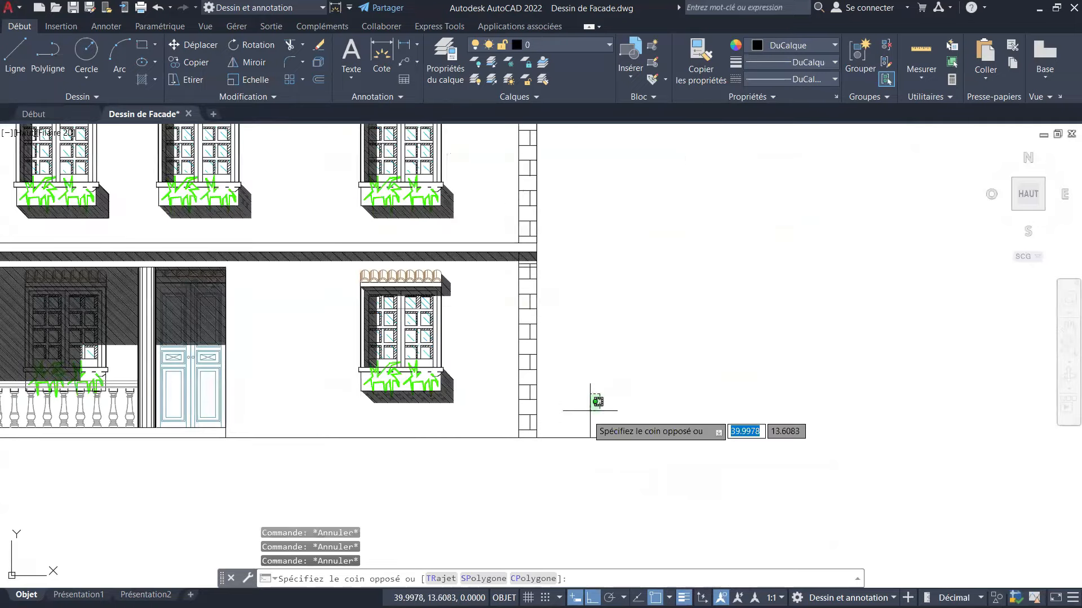
pyautogui.click(587, 439)
pyautogui.scroll(-2, 589, 419)
pyautogui.click(804, 50)
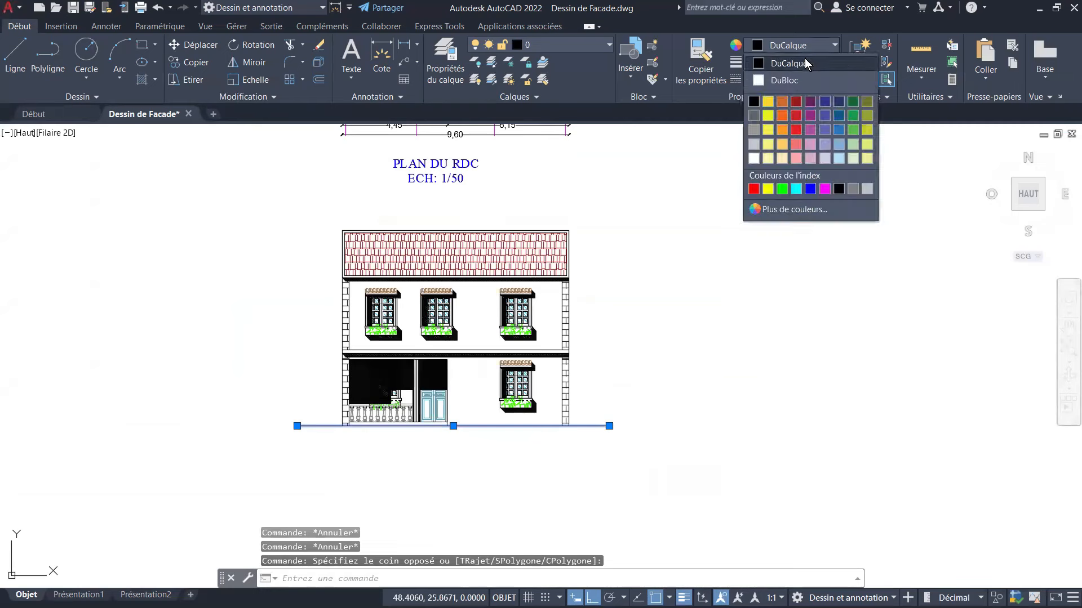
pyautogui.click(803, 46)
pyautogui.click(806, 62)
pyautogui.click(806, 62)
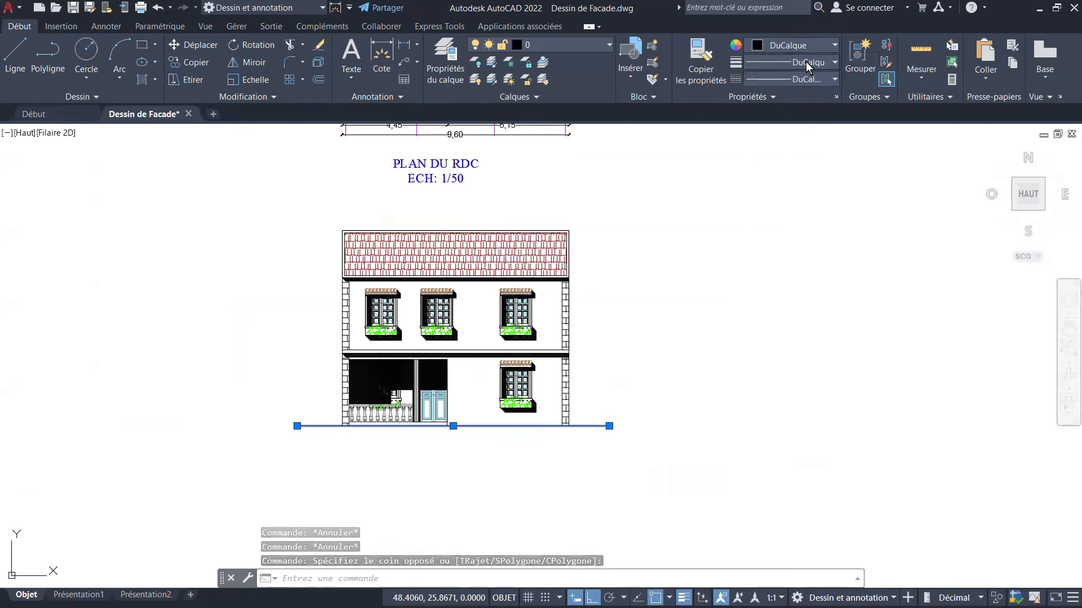
pyautogui.click(806, 62)
pyautogui.scroll(-2, 804, 180)
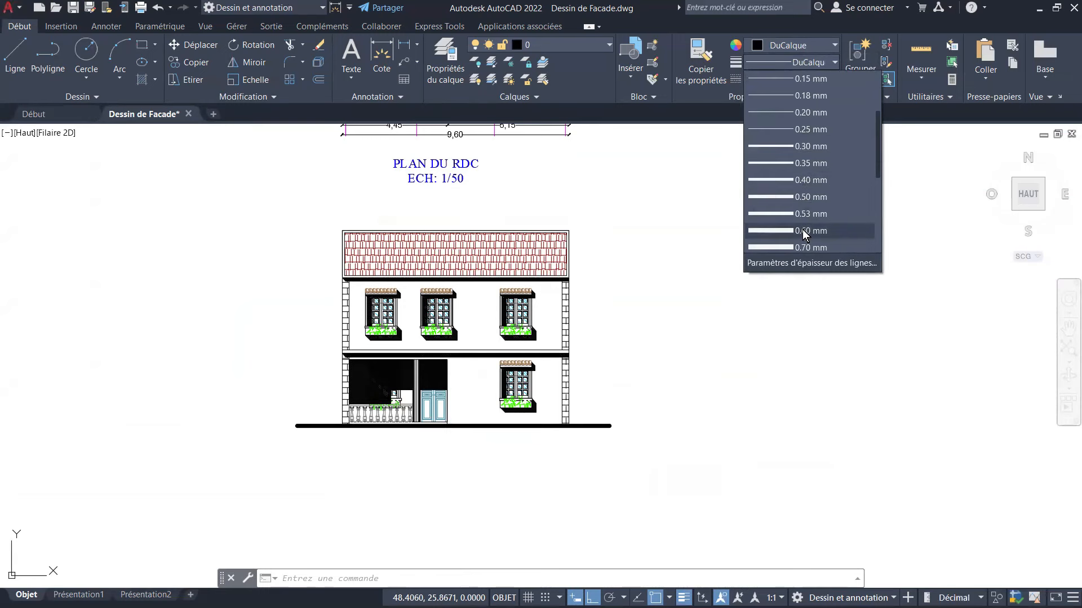
pyautogui.press('Escape')
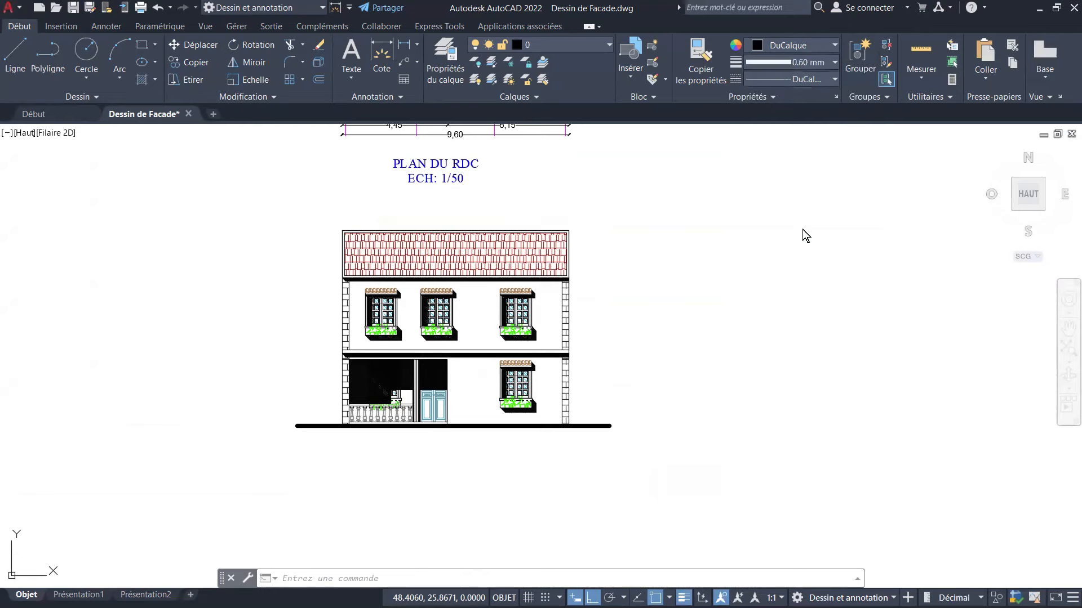
pyautogui.scroll(4, 532, 392)
pyautogui.press('Escape')
pyautogui.press('Escape')
# Copy the two-line title "PLAN DU RDC ECH: 1/50" from under the floor plan straight down to below the façade's ground line.
pyautogui.scroll(-2, 700, 309)
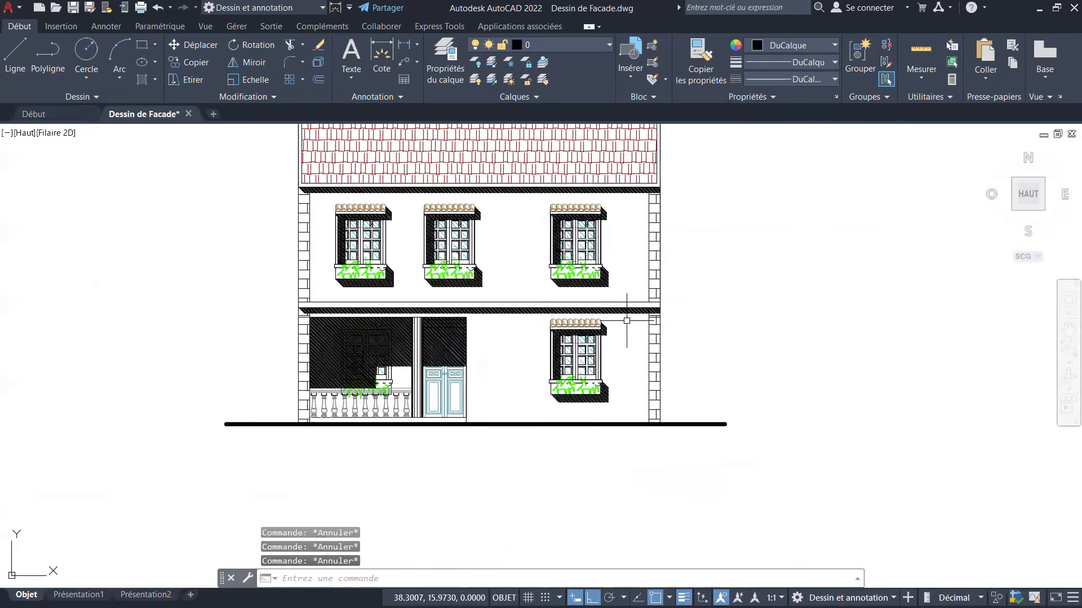
pyautogui.scroll(-2, 626, 321)
pyautogui.scroll(4, 505, 321)
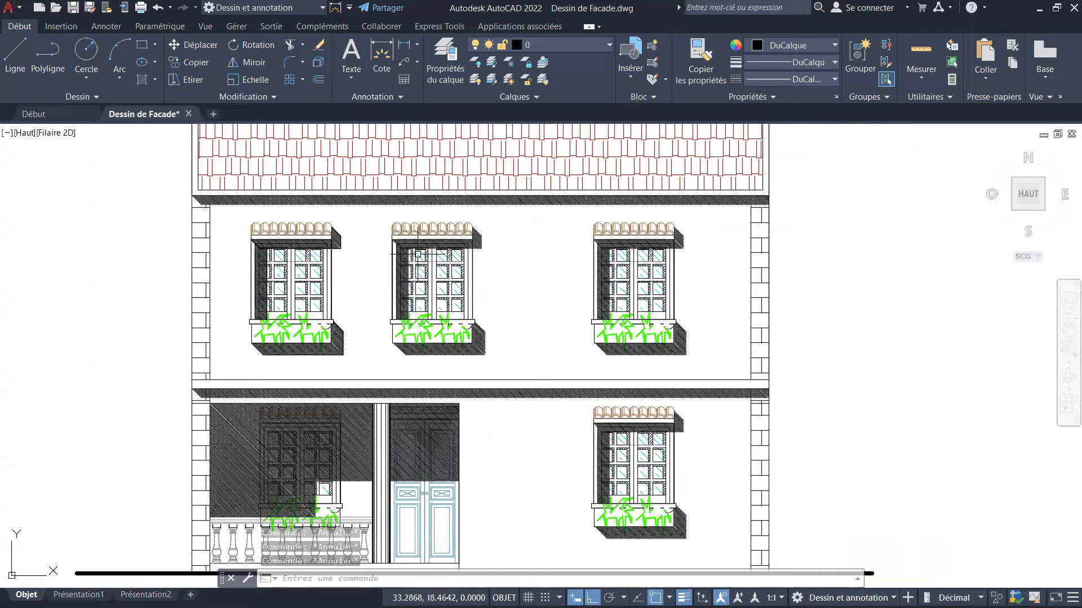
pyautogui.scroll(-2, 418, 255)
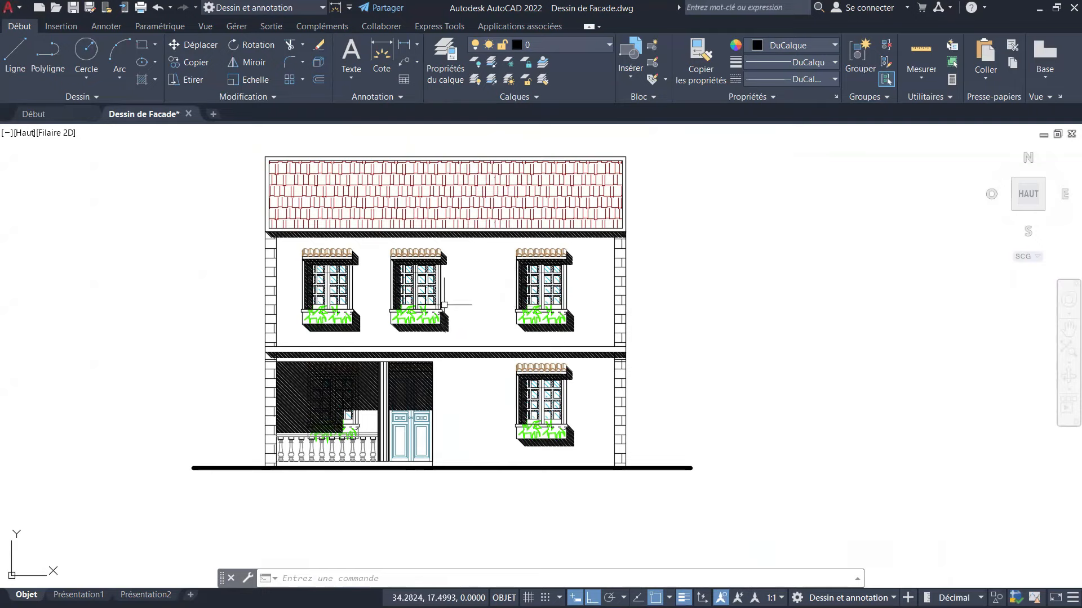
pyautogui.scroll(-5, 446, 307)
pyautogui.scroll(4, 435, 203)
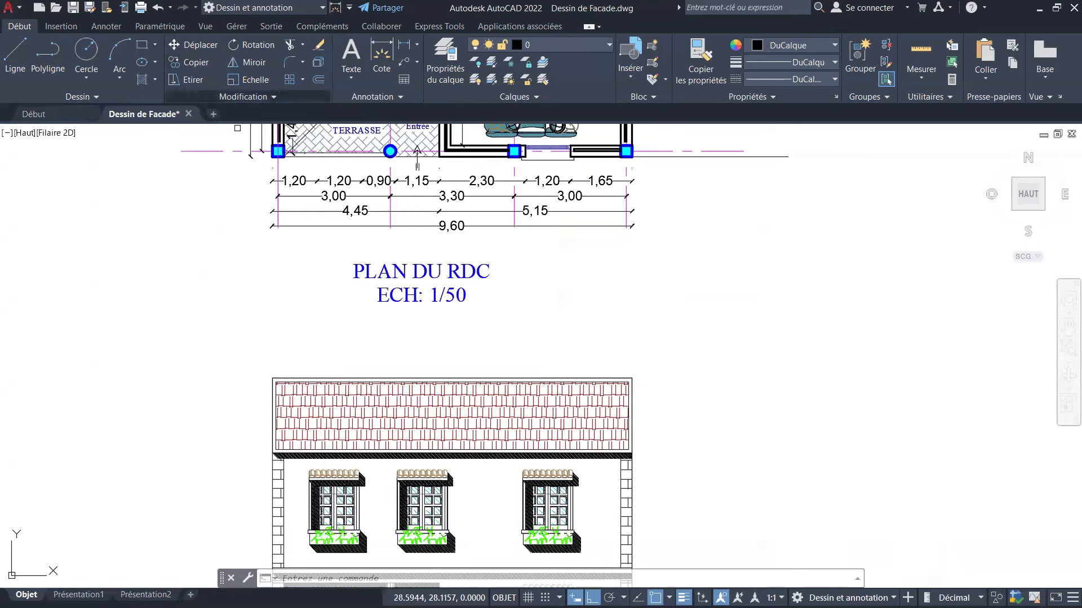
pyautogui.click(189, 62)
pyautogui.click(406, 276)
pyautogui.press('Return')
pyautogui.click(407, 283)
pyautogui.scroll(-5, 406, 282)
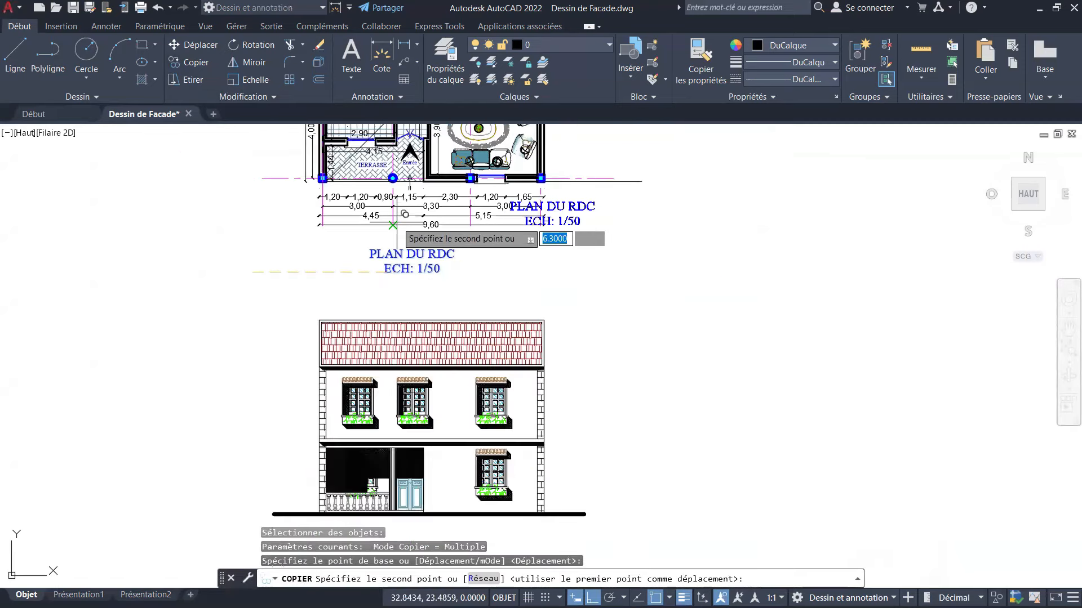
pyautogui.scroll(6, 387, 296)
pyautogui.click(423, 282)
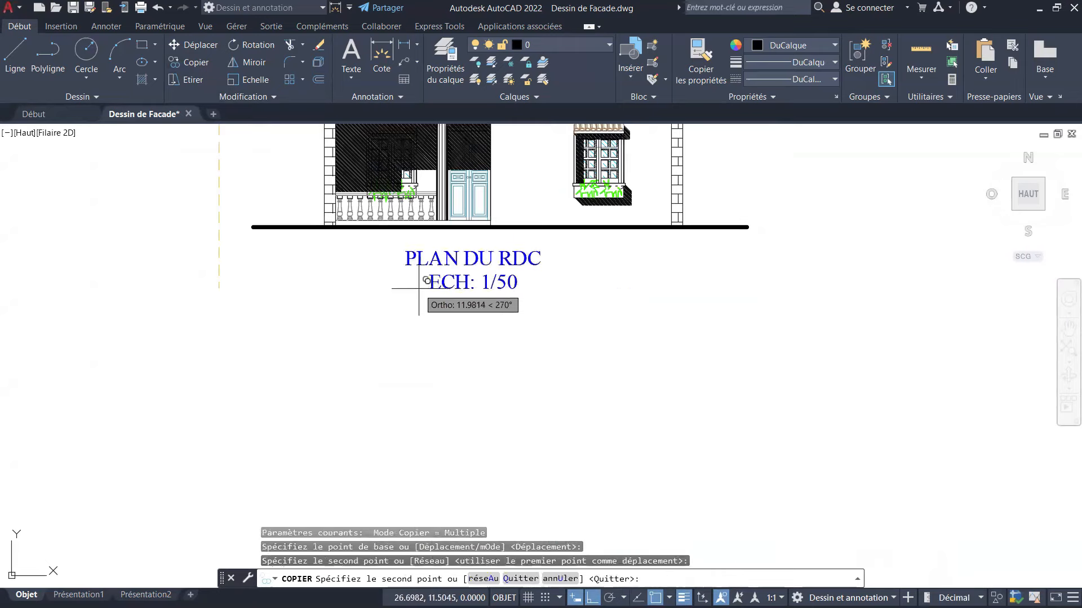
# Replace the first line of the copied title below the façade with "FACADE PRINCIPALE", keeping "ECH: 1/50" on its own second line.
pyautogui.press('Escape')
pyautogui.scroll(3, 432, 251)
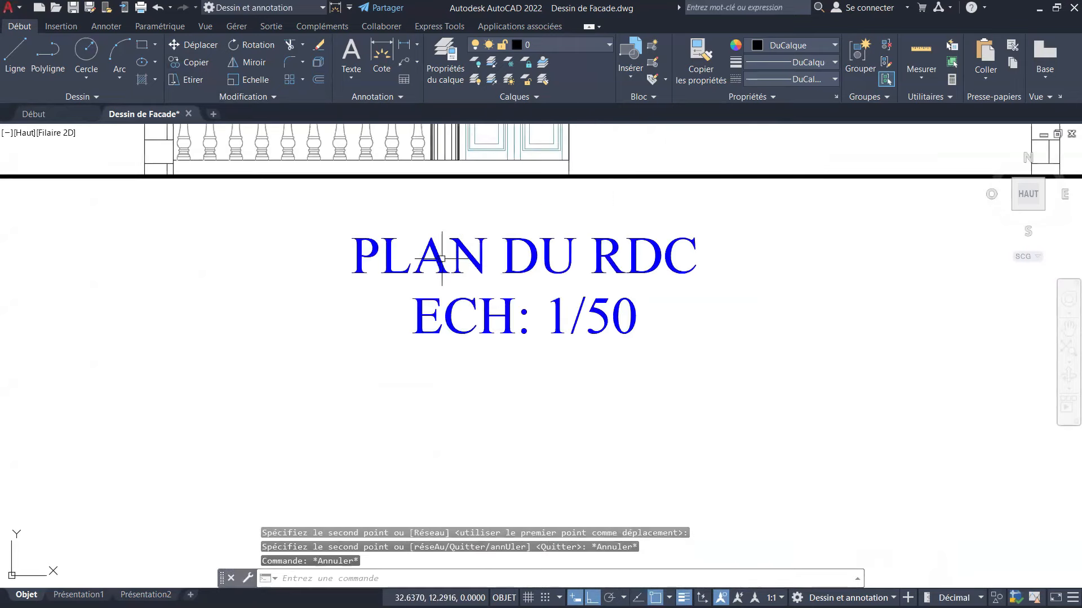
pyautogui.doubleClick(445, 256)
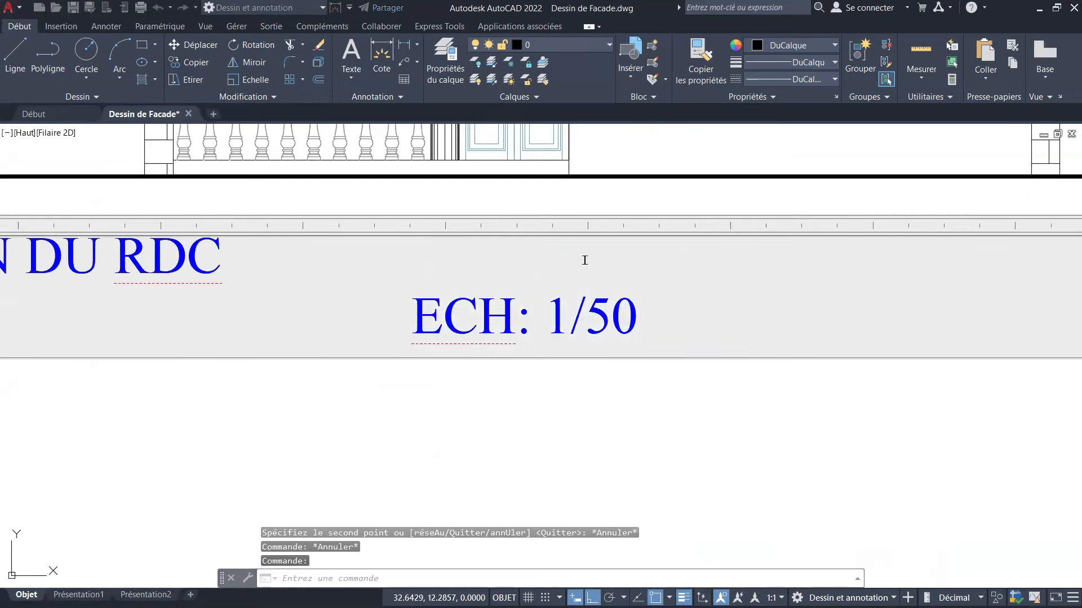
pyautogui.moveTo(418, 276); pyautogui.dragTo(70, 290)
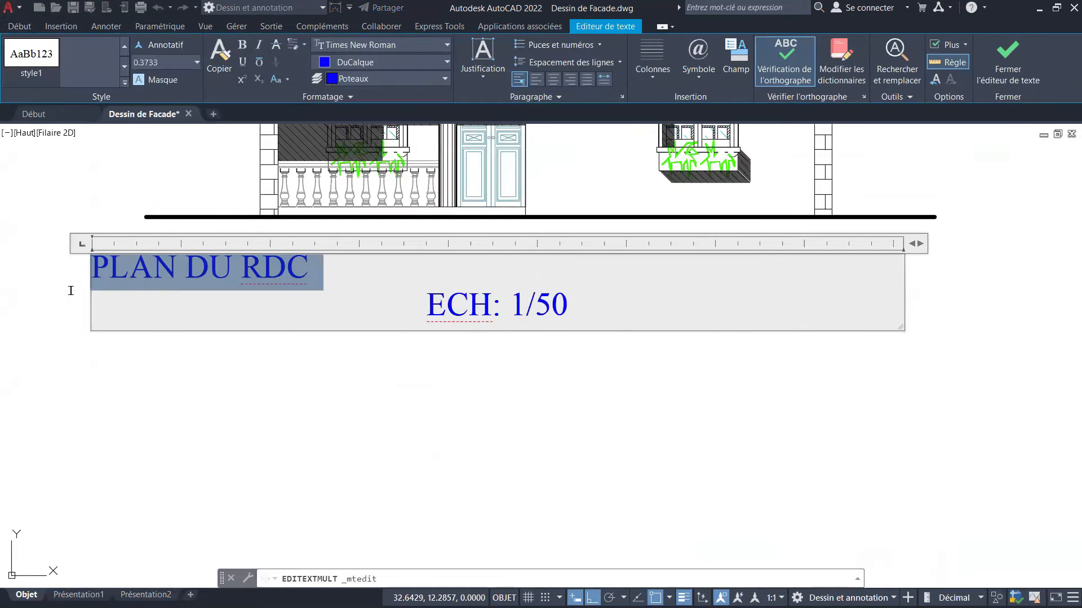
pyautogui.write('fa')
pyautogui.press('BackSpace')
pyautogui.press('BackSpace')
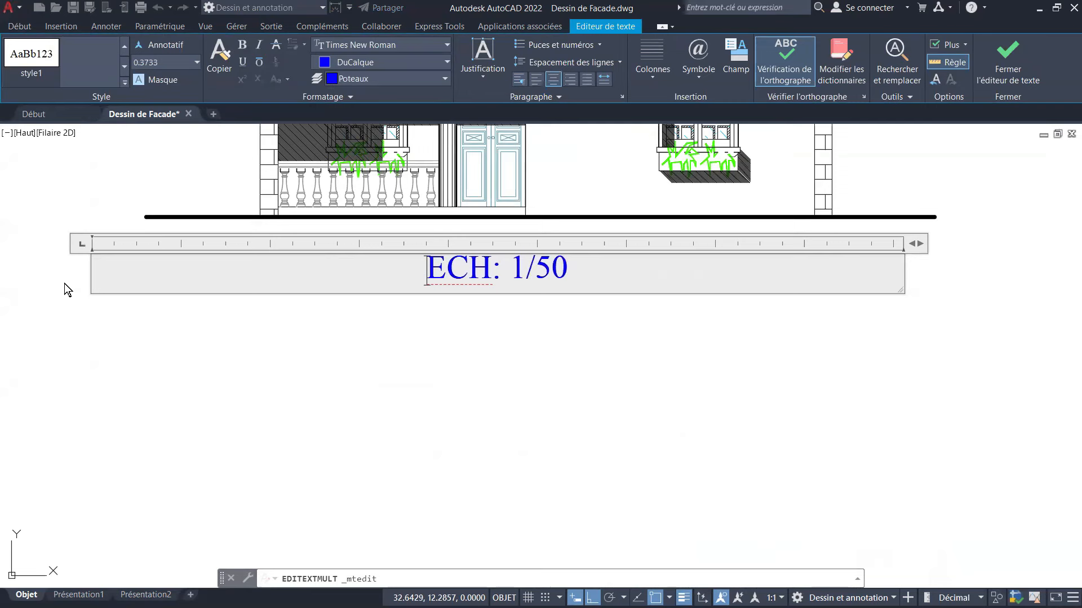
pyautogui.write('f')
pyautogui.press('BackSpace')
pyautogui.press('capslock')
pyautogui.write('FAC')
pyautogui.write('ADE PRI')
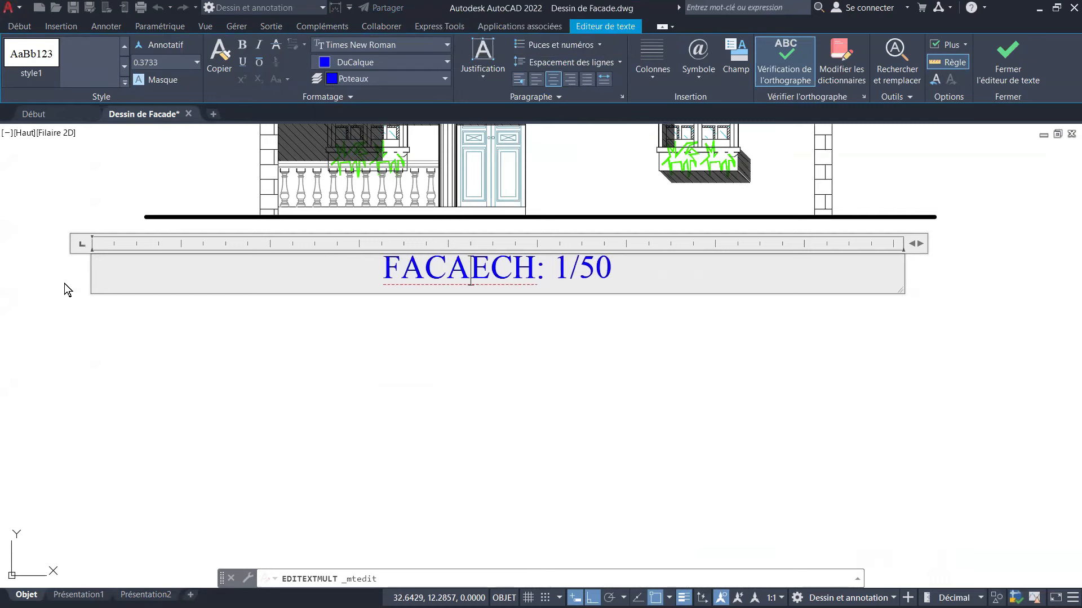
pyautogui.write('NC')
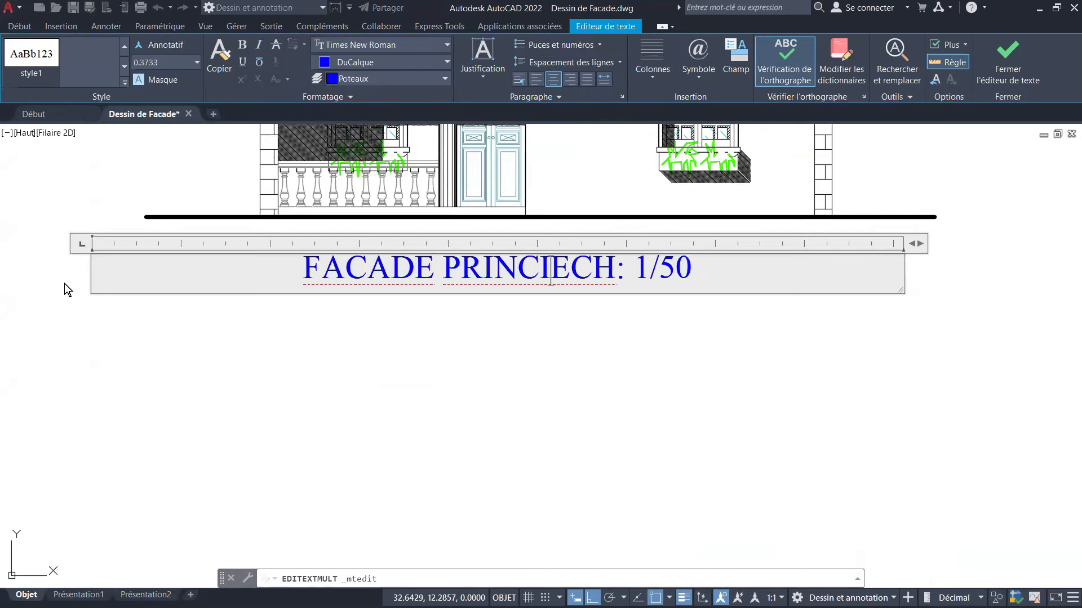
pyautogui.write('IPALE')
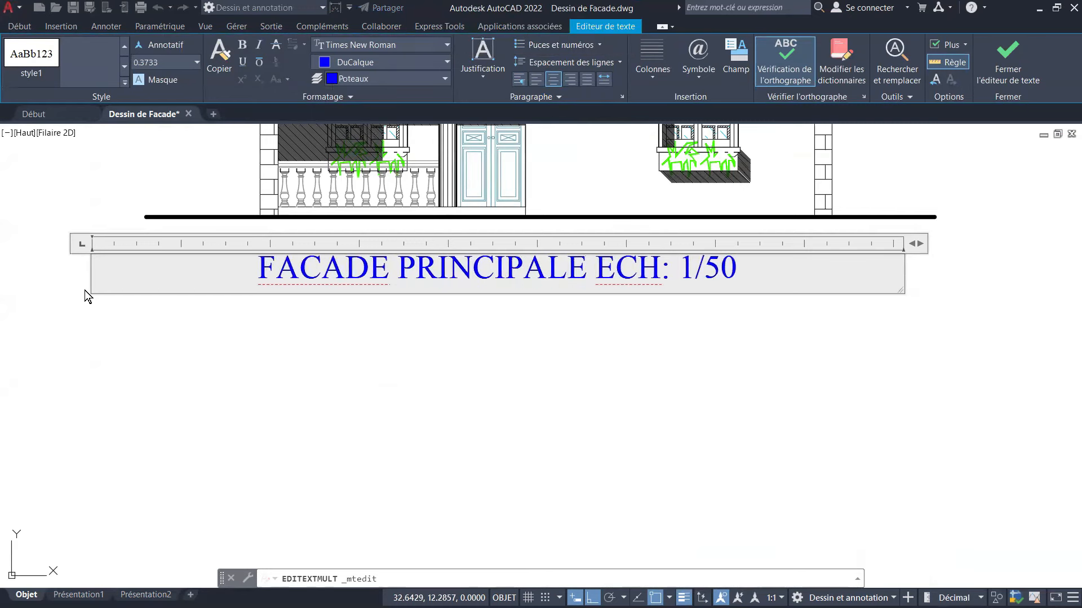
pyautogui.press('Return')
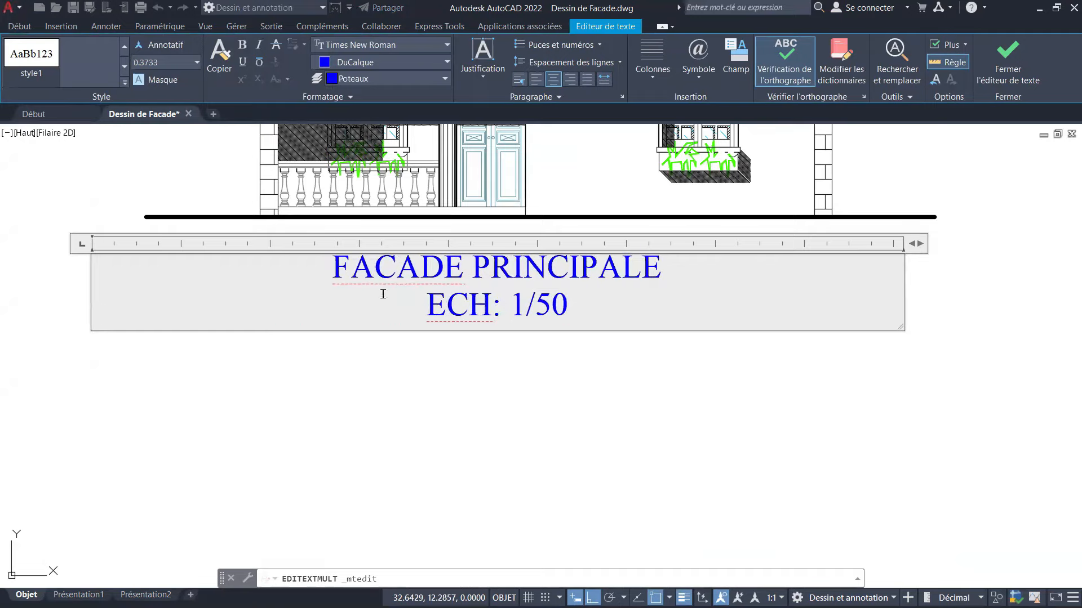
pyautogui.rightClick(389, 269)
pyautogui.click(365, 366)
pyautogui.click(515, 365)
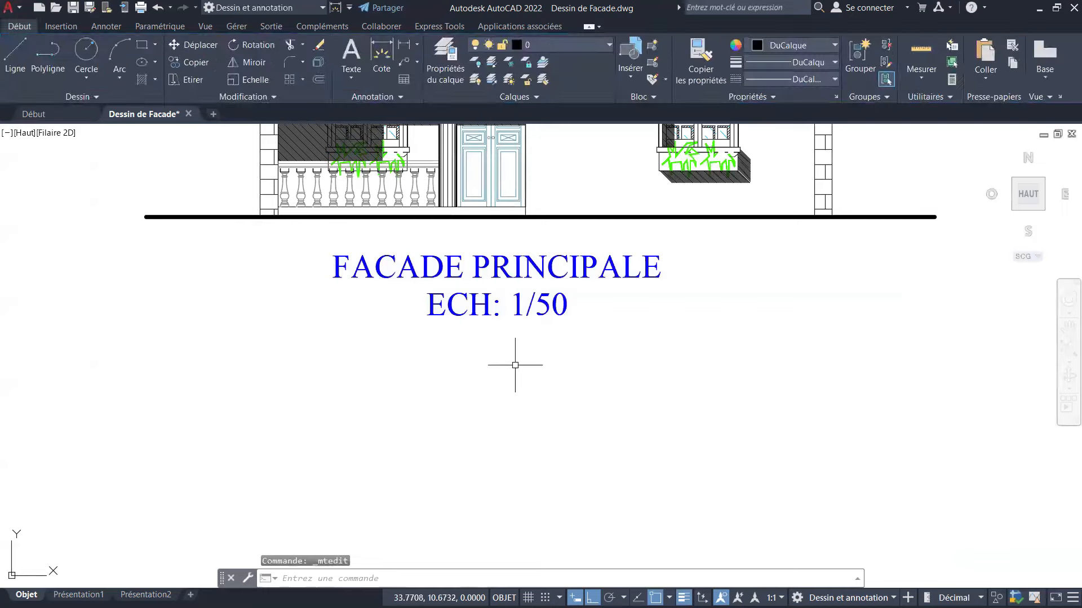
# Move the "FACADE PRINCIPALE" title horizontally about 0.77 units to the right, centring it beneath the façade.
pyautogui.scroll(-6, 515, 365)
pyautogui.scroll(4, 518, 228)
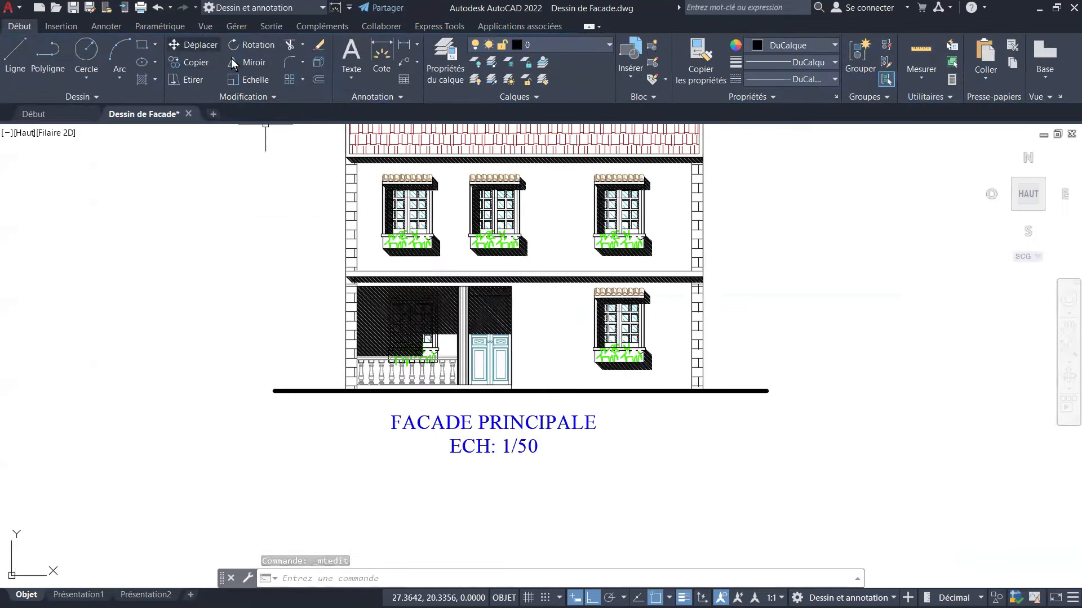
pyautogui.click(193, 45)
pyautogui.click(496, 445)
pyautogui.press('Return')
pyautogui.click(504, 498)
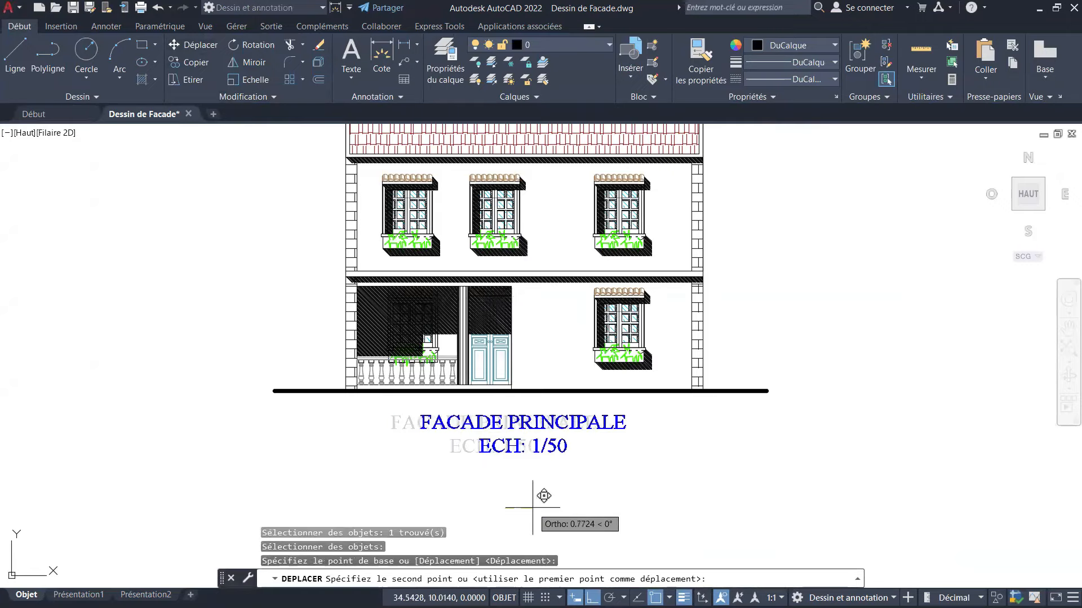
pyautogui.press('Escape')
pyautogui.scroll(4, 532, 327)
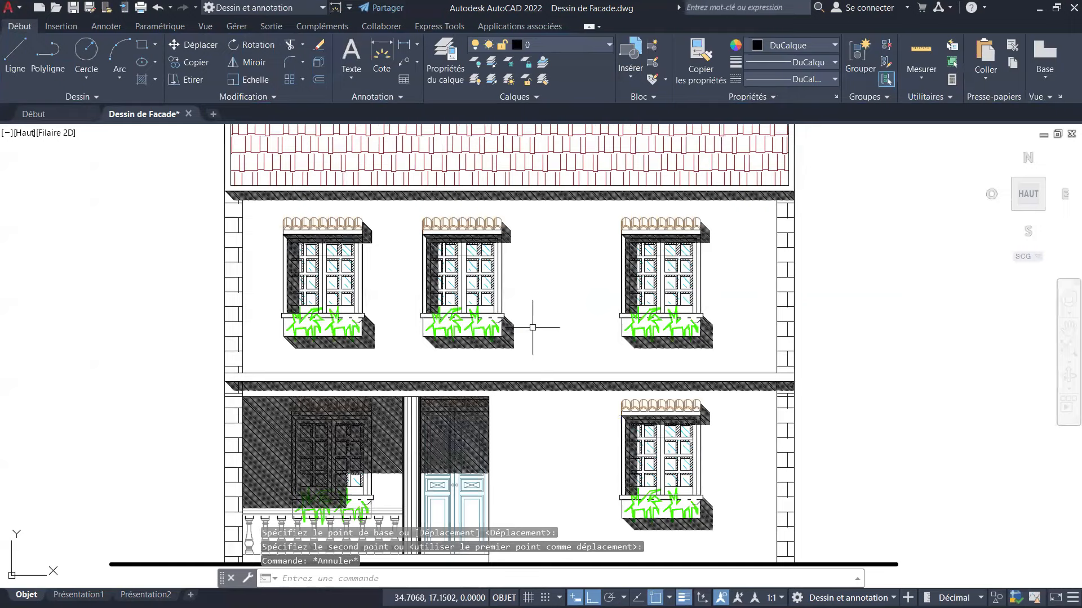